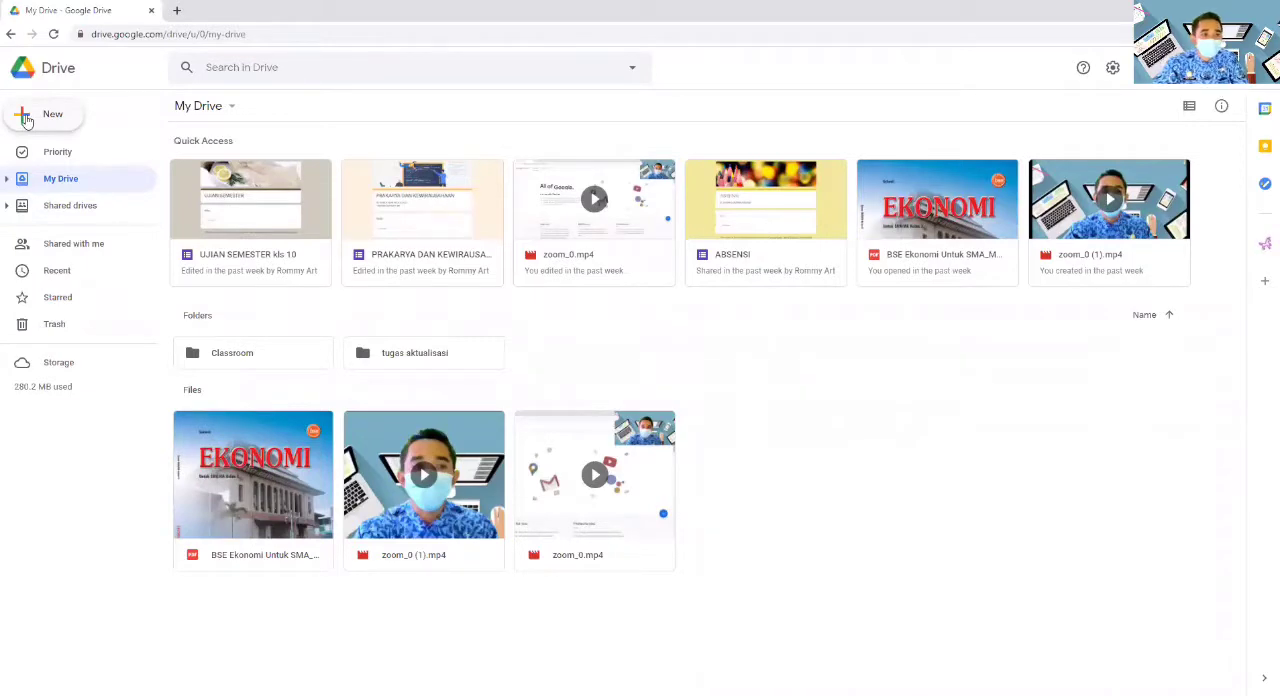
# - Create a new blank Google Forms form from Drive and title it "prakarya"
pyautogui.click(27, 117)
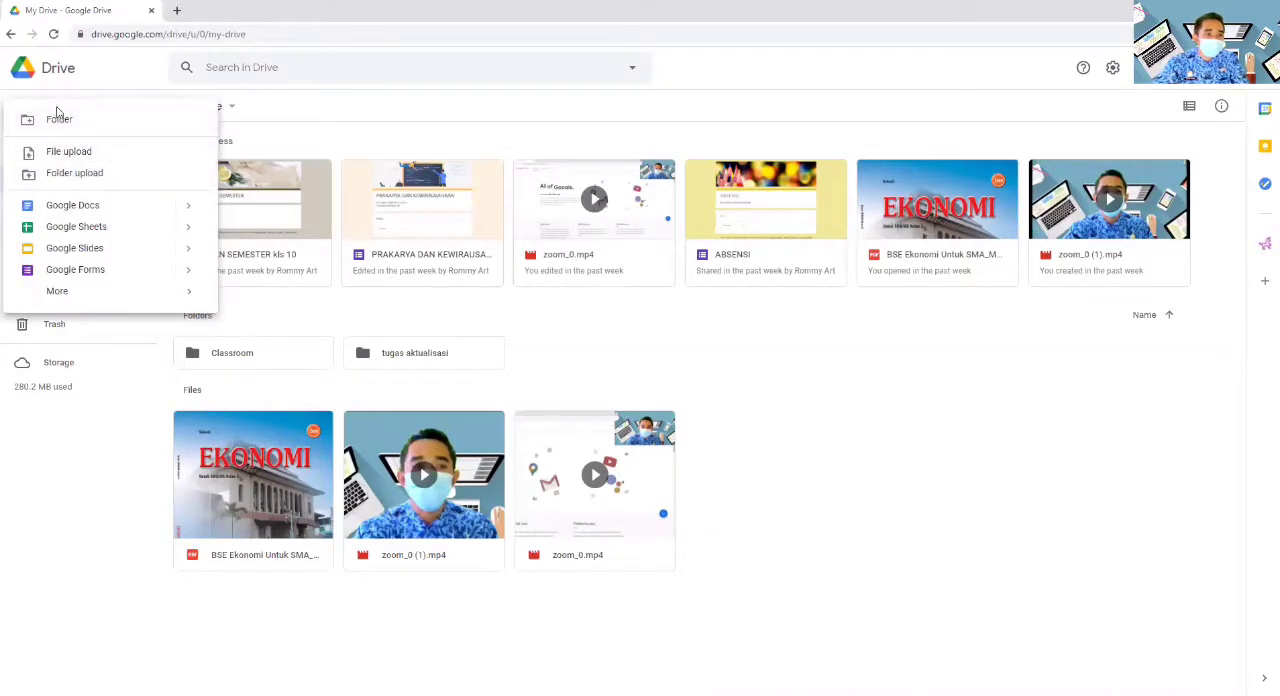
pyautogui.click(87, 270)
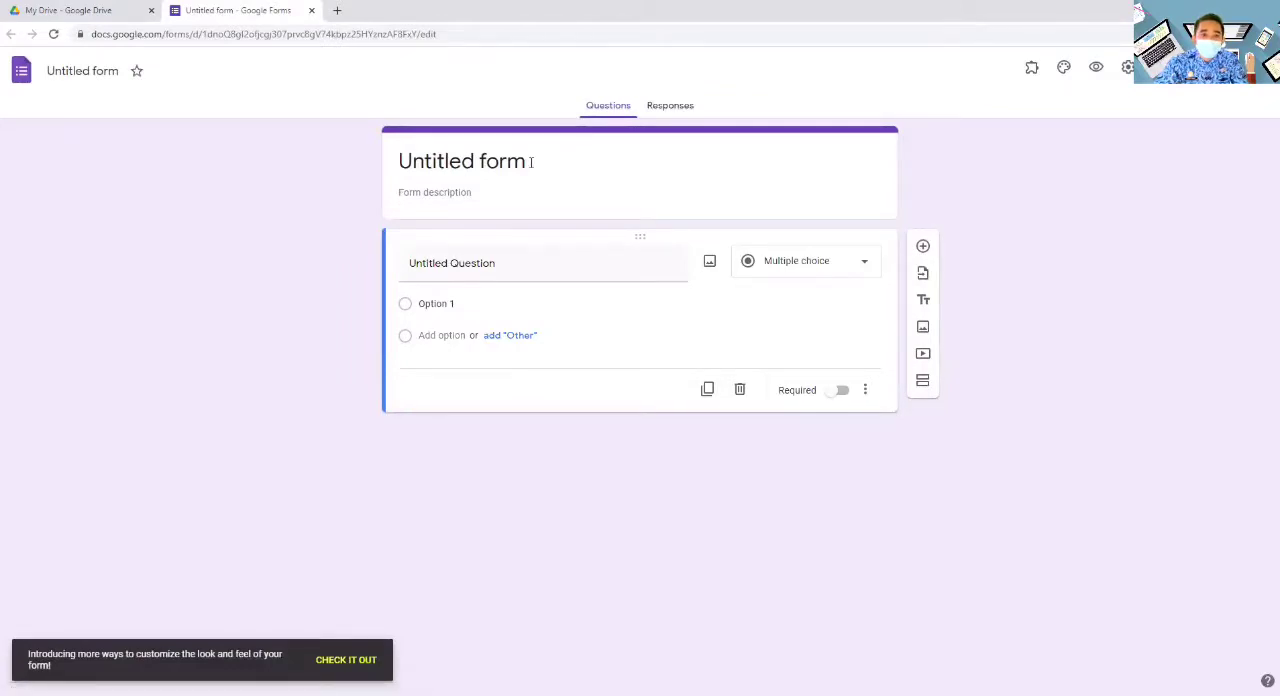
pyautogui.click(531, 162)
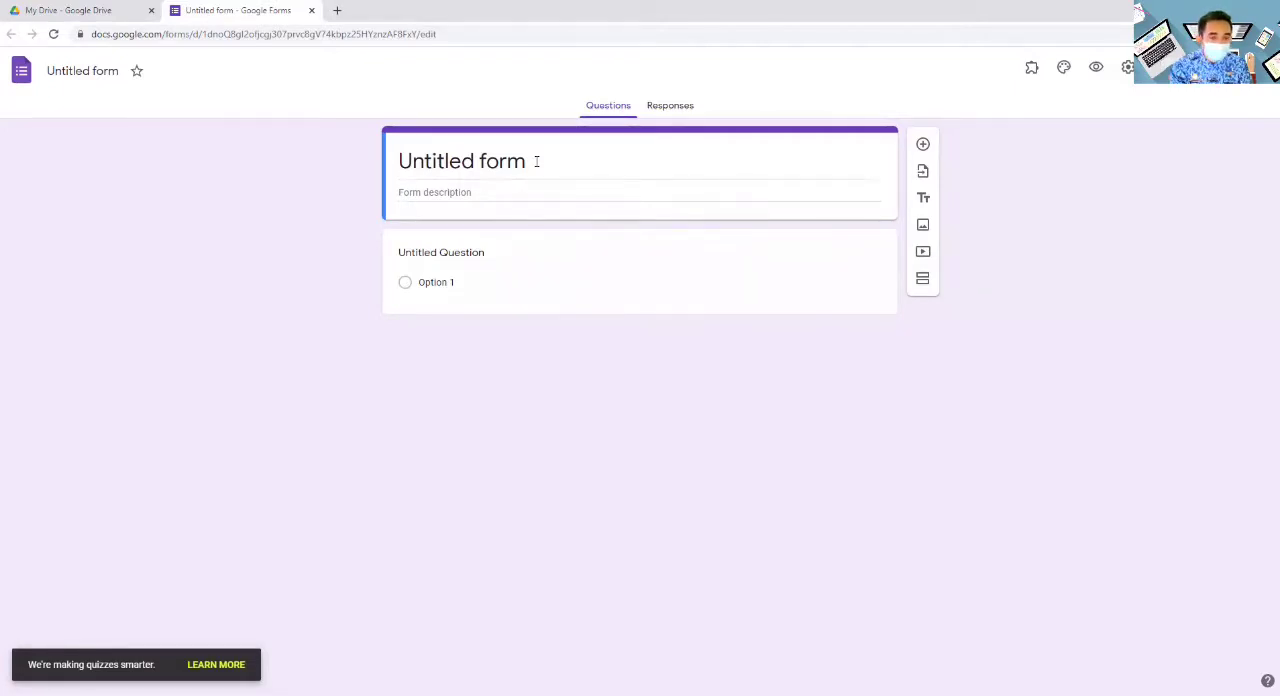
pyautogui.click(536, 161)
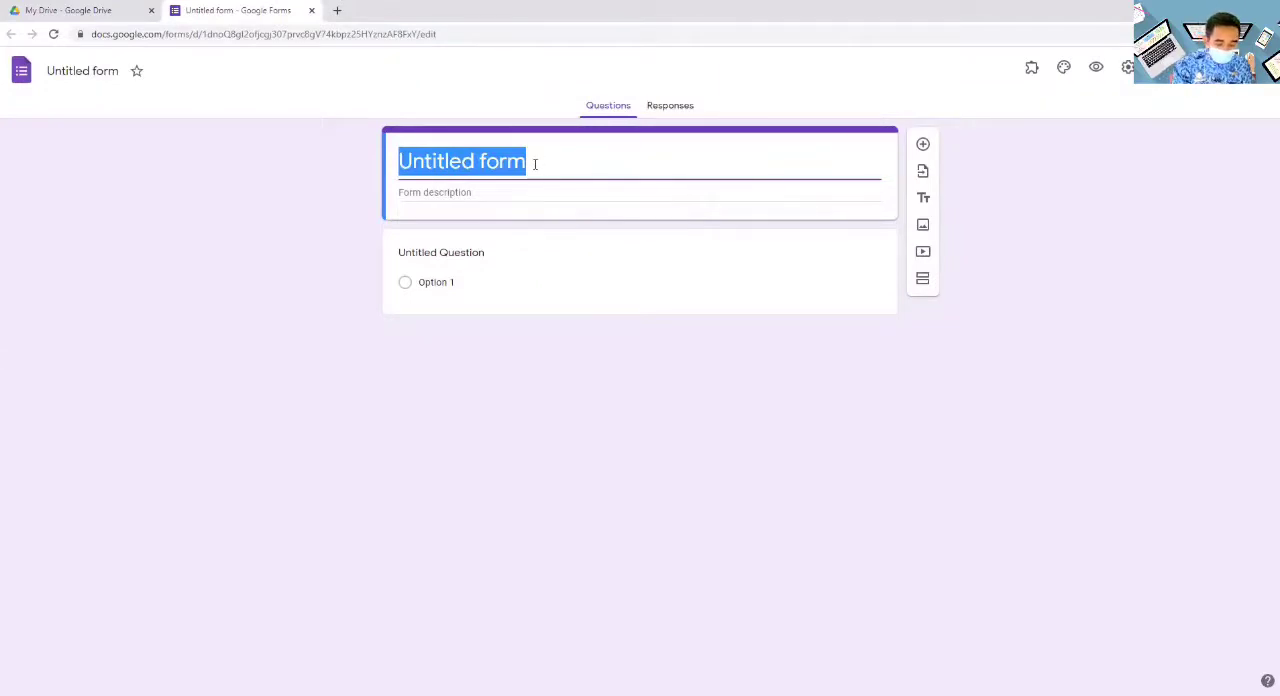
pyautogui.write('prs')
pyautogui.press('BackSpace')
pyautogui.write('akarya')
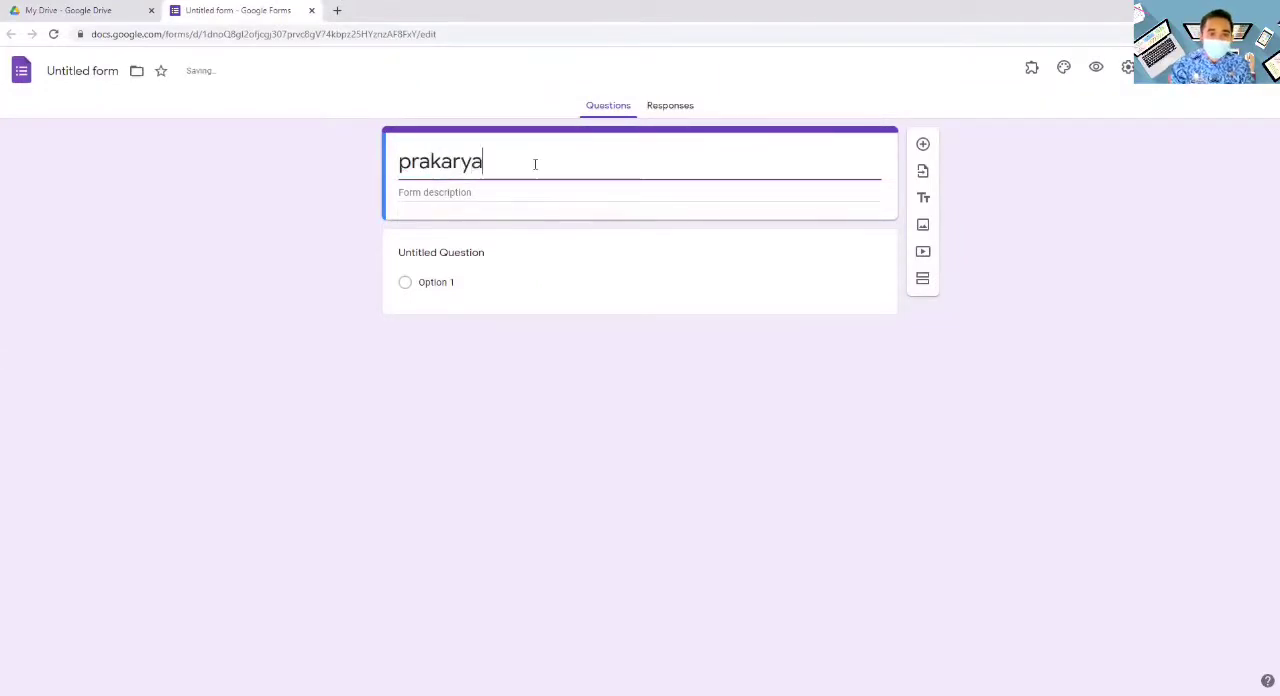
# - Enter "menu akses untuk pelajaran prakarya" as the form description
pyautogui.click(450, 193)
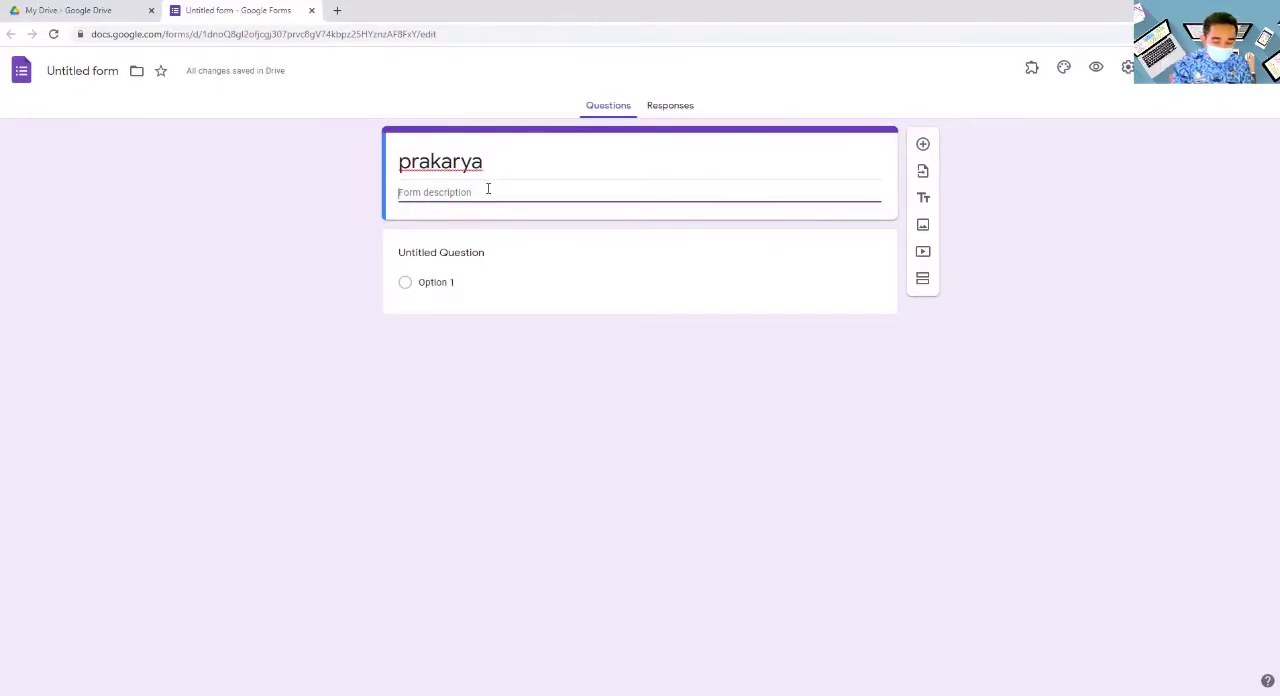
pyautogui.write('menu akses un')
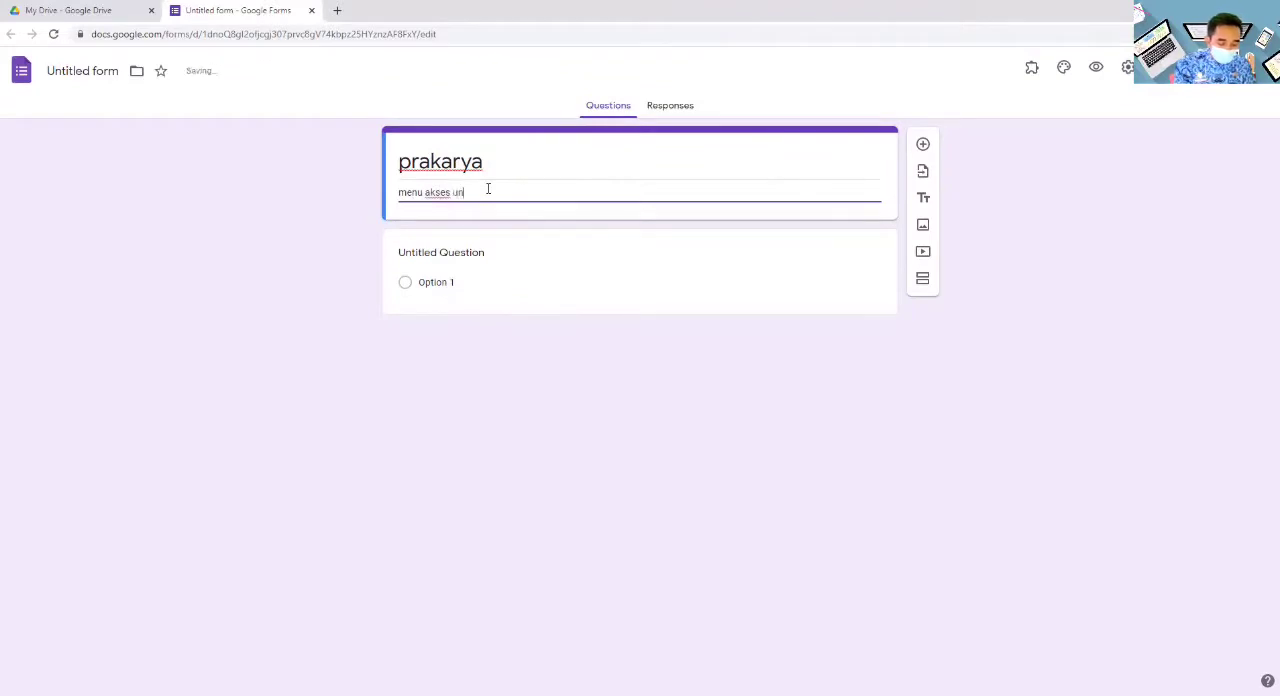
pyautogui.write('tuk pes')
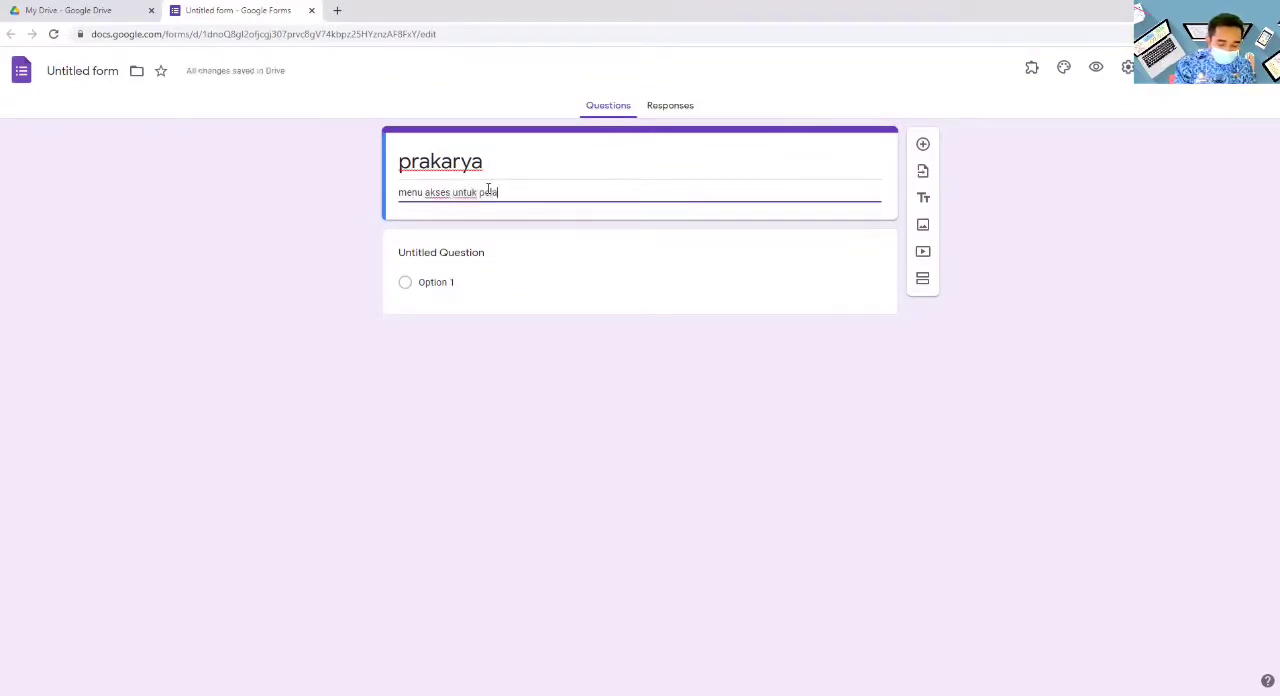
pyautogui.write('ajaran pi')
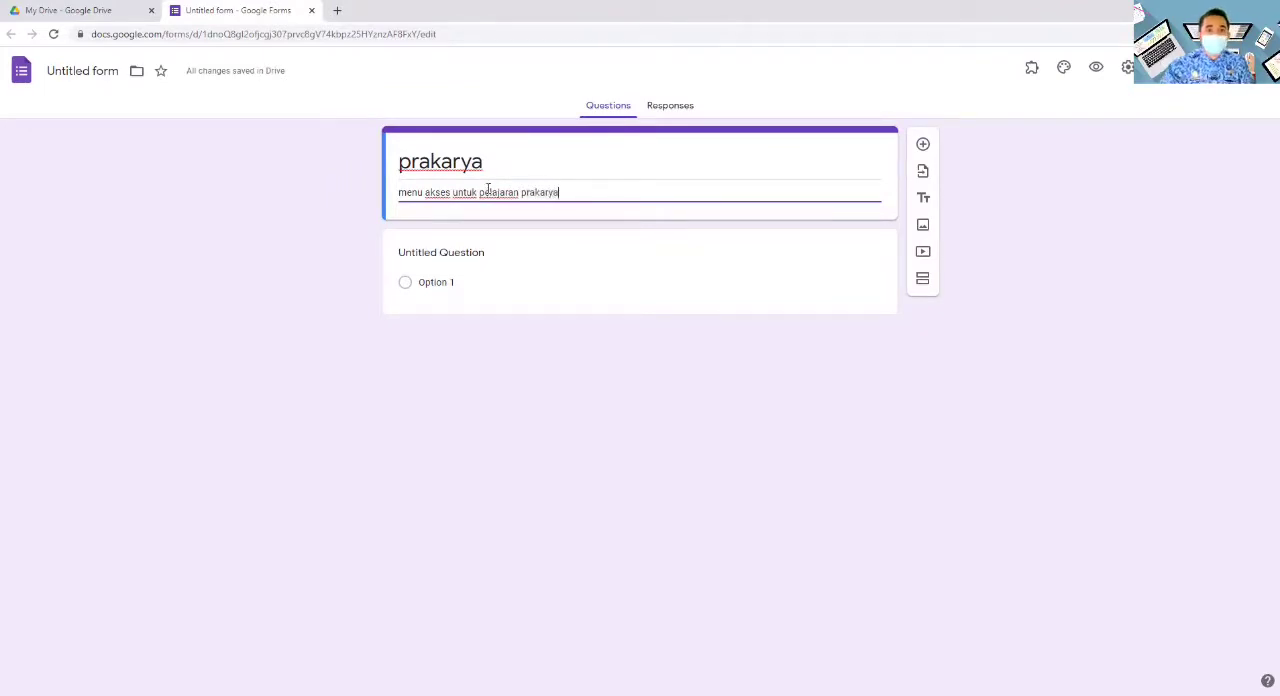
# - Name the first question "menu" and set its first option to "absen"
pyautogui.click(476, 251)
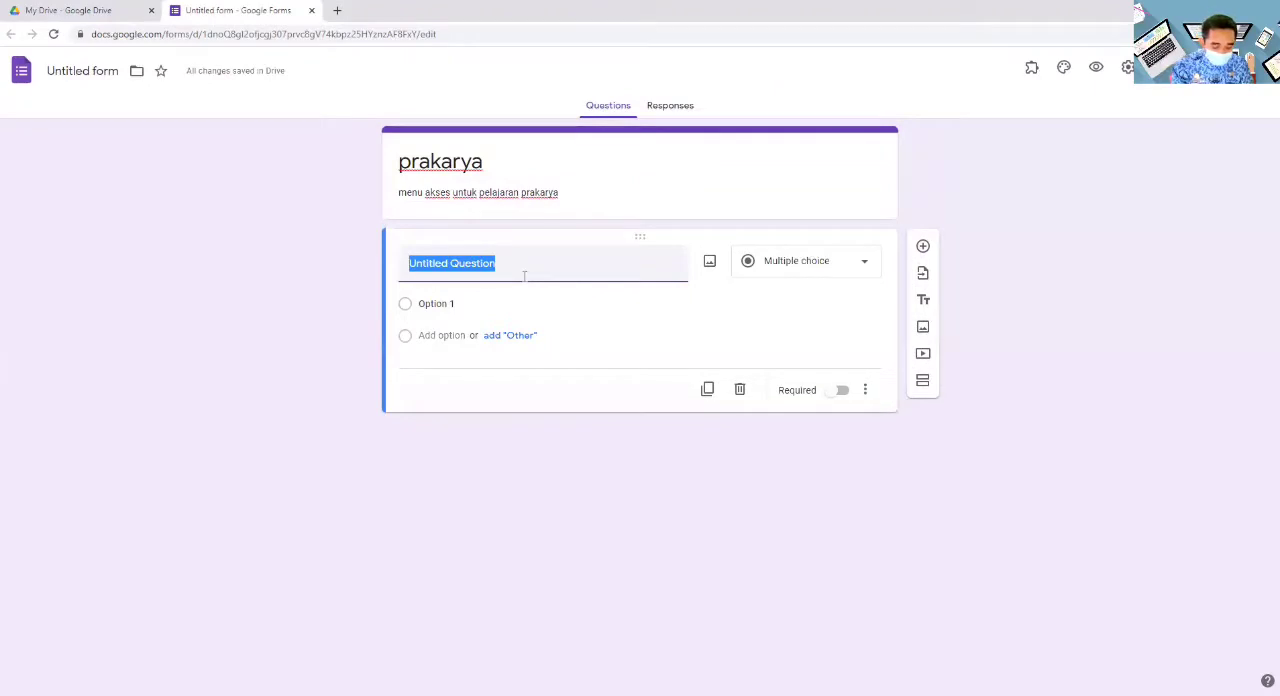
pyautogui.write('menu')
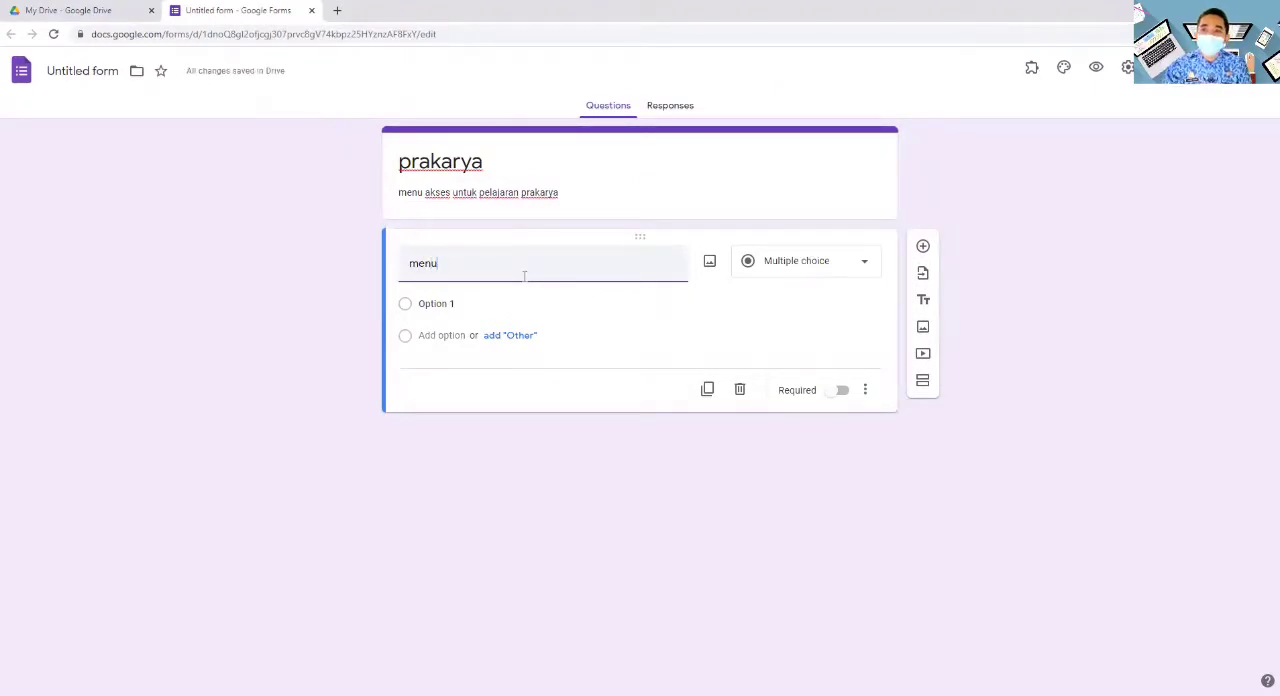
pyautogui.click(465, 303)
pyautogui.write('absen')
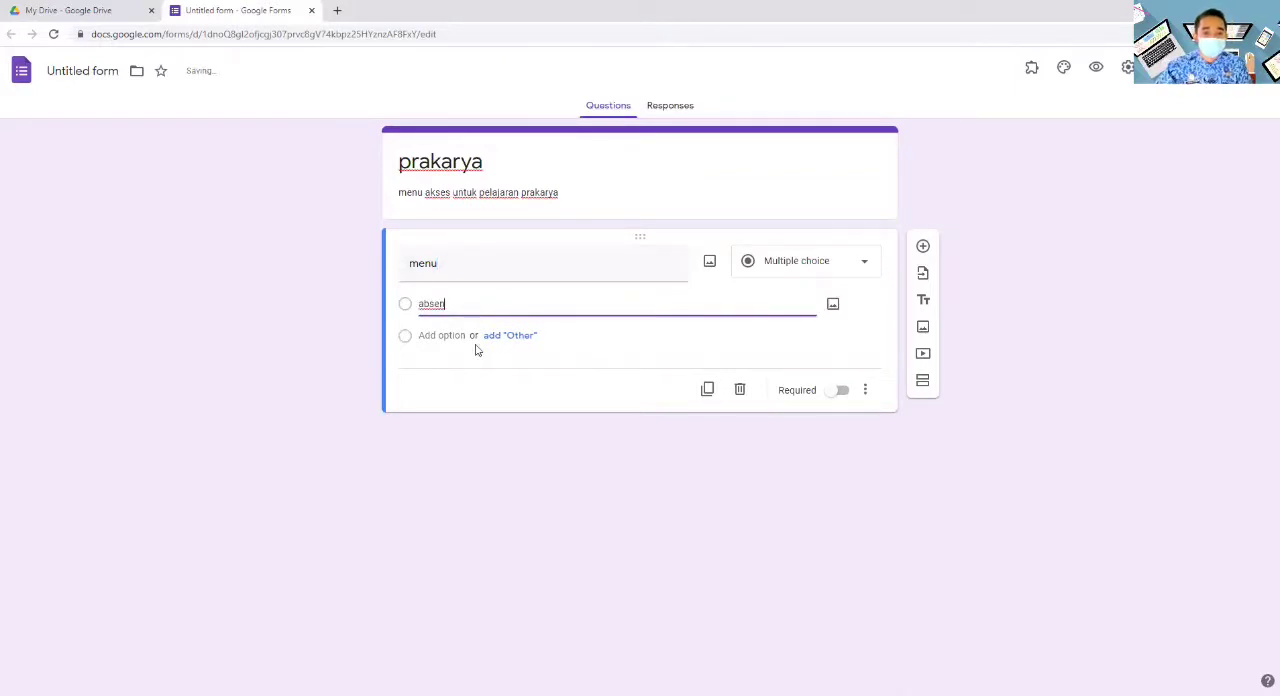
# - Add "materi pdf" and "materi video" as the second and third options of the menu question
pyautogui.click(455, 335)
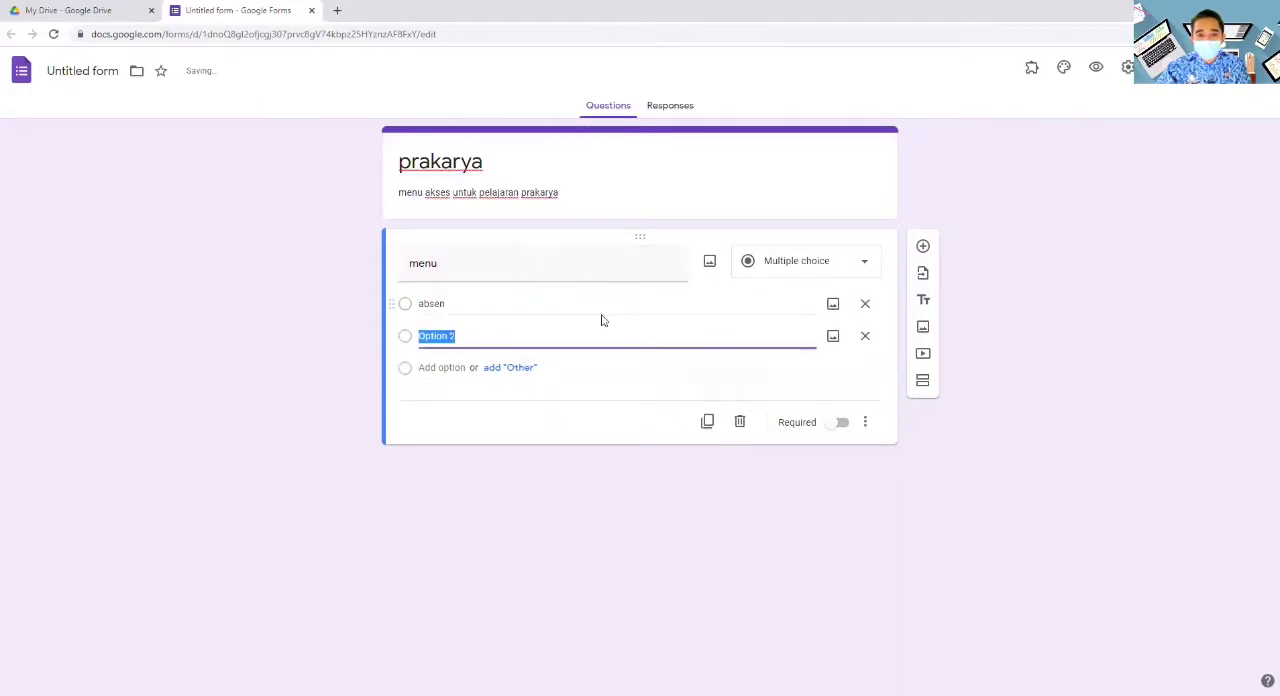
pyautogui.write('materi pdf')
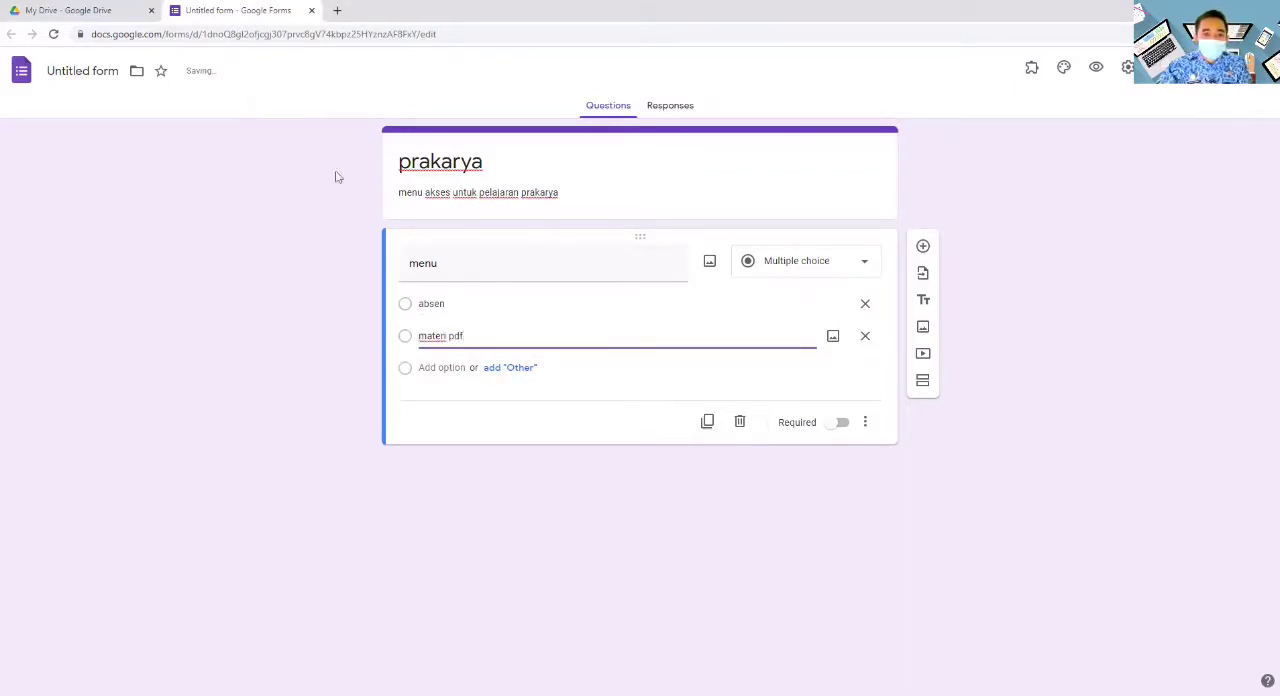
pyautogui.click(455, 367)
pyautogui.write('materi')
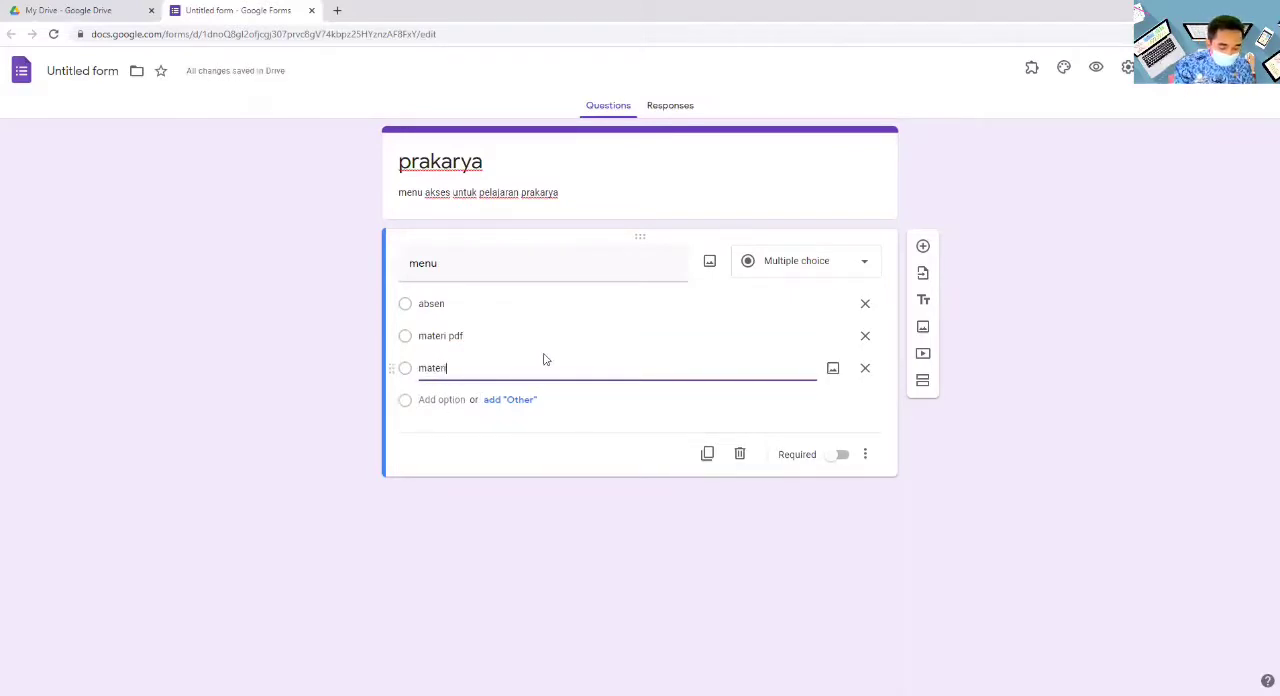
pyautogui.write(' video')
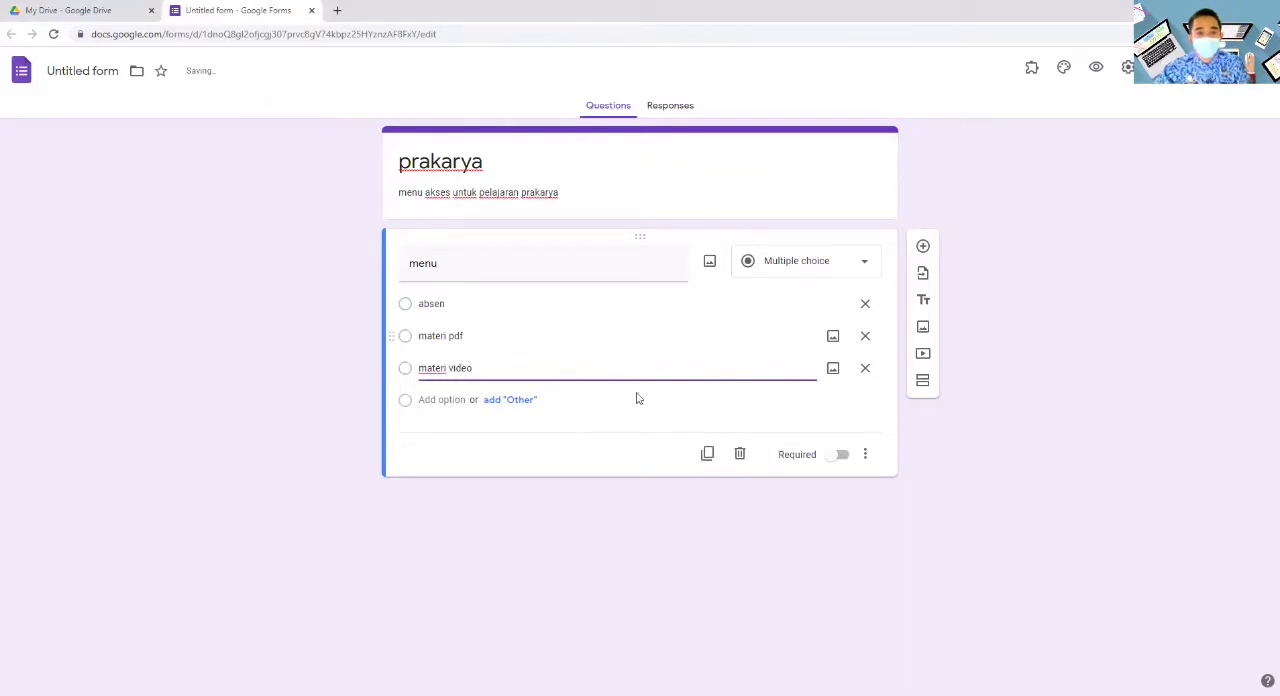
# - Add "soal ujian" as the fourth option and change the menu question's type to Dropdown
pyautogui.click(457, 403)
pyautogui.write('soal ujian')
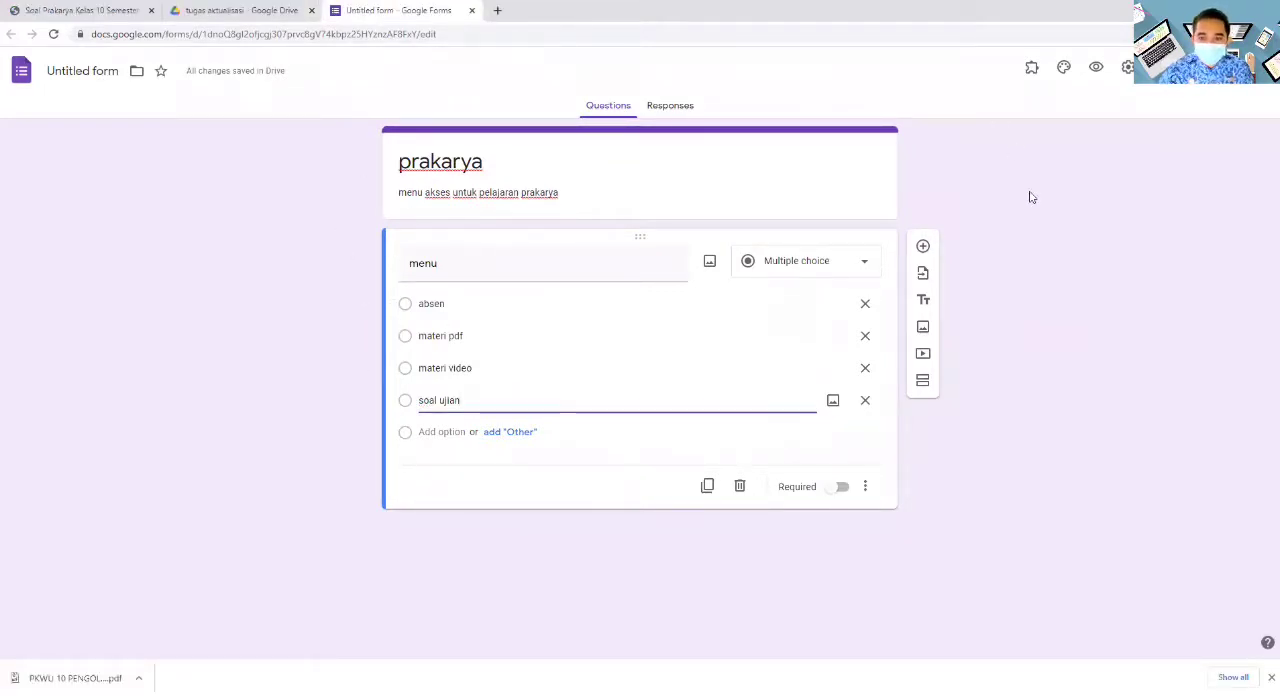
pyautogui.click(866, 266)
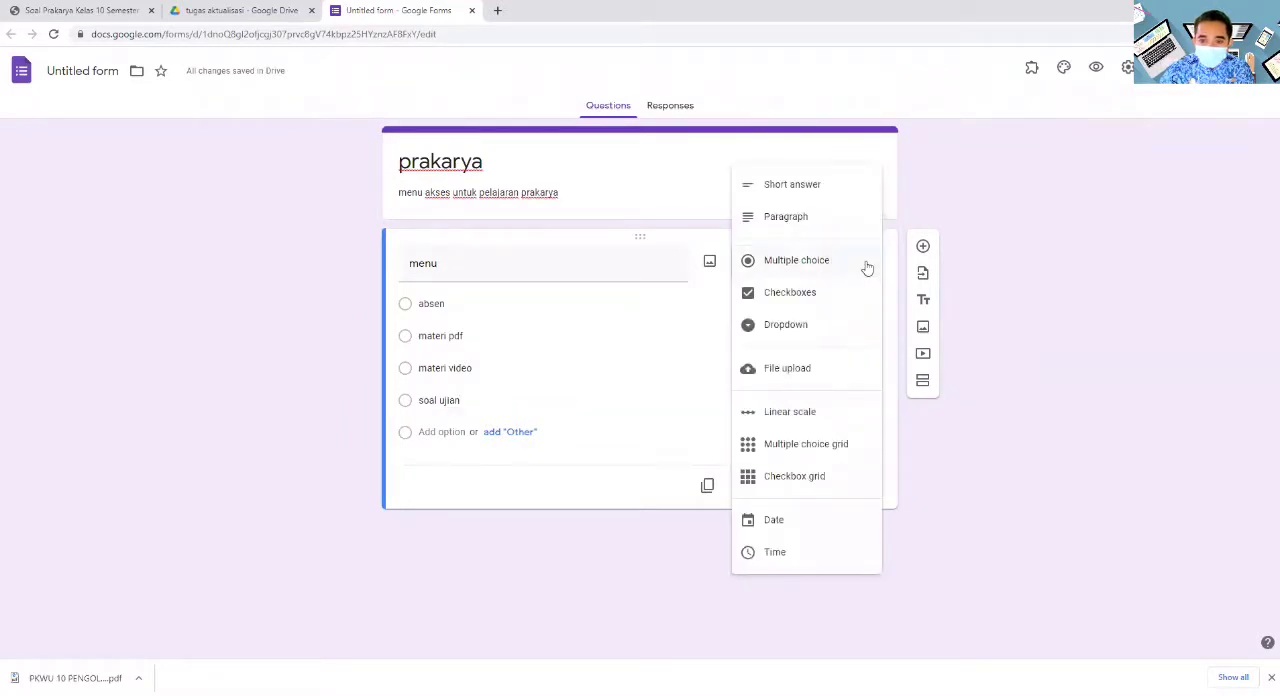
pyautogui.click(810, 326)
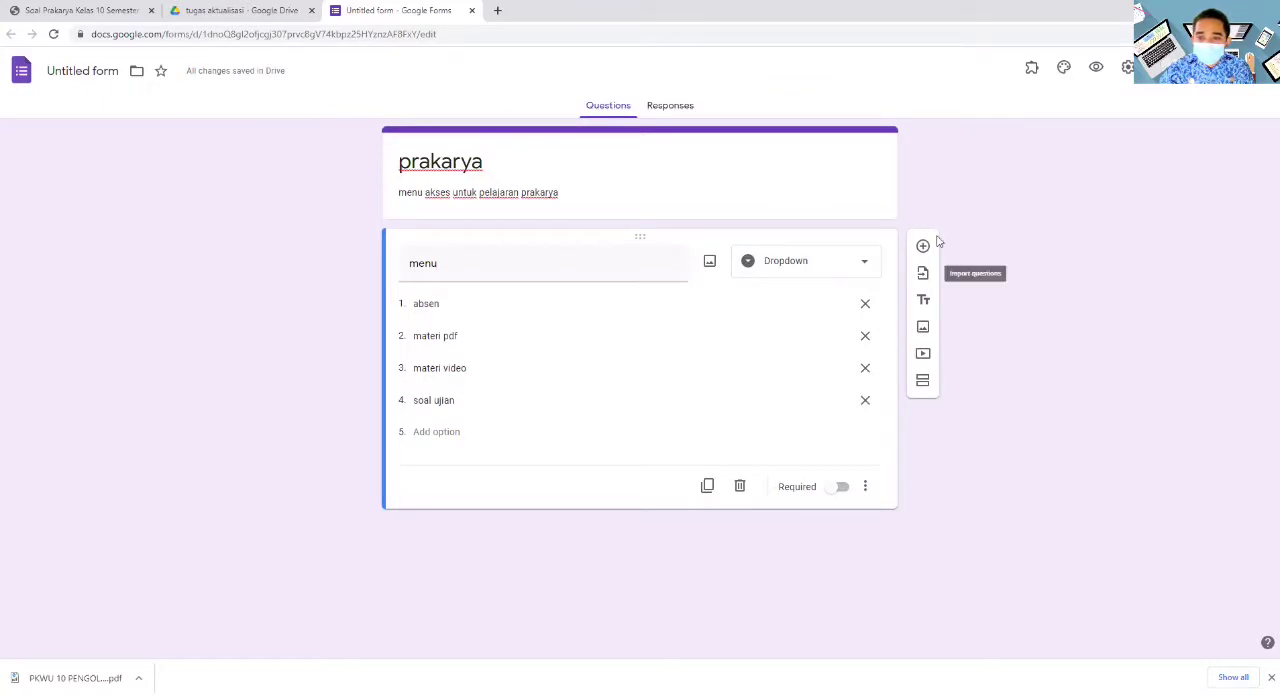
# - Add a second section after the menu question and title it "absen"
pyautogui.click(924, 383)
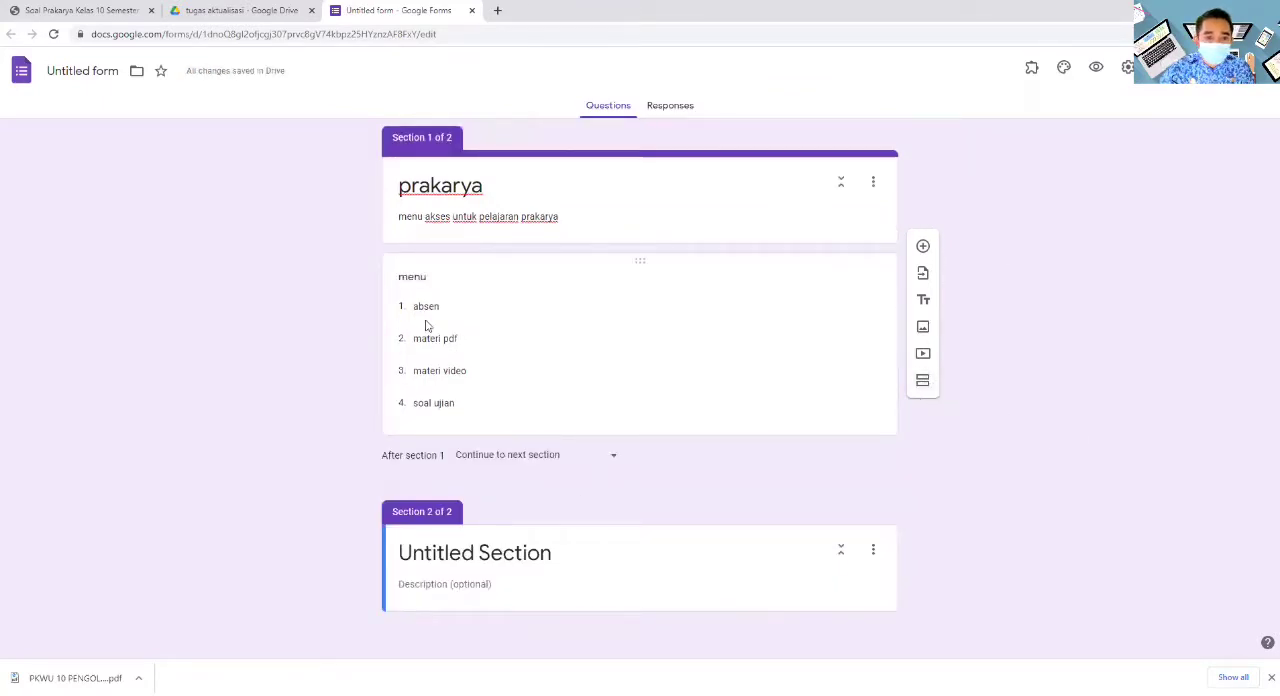
pyautogui.click(558, 555)
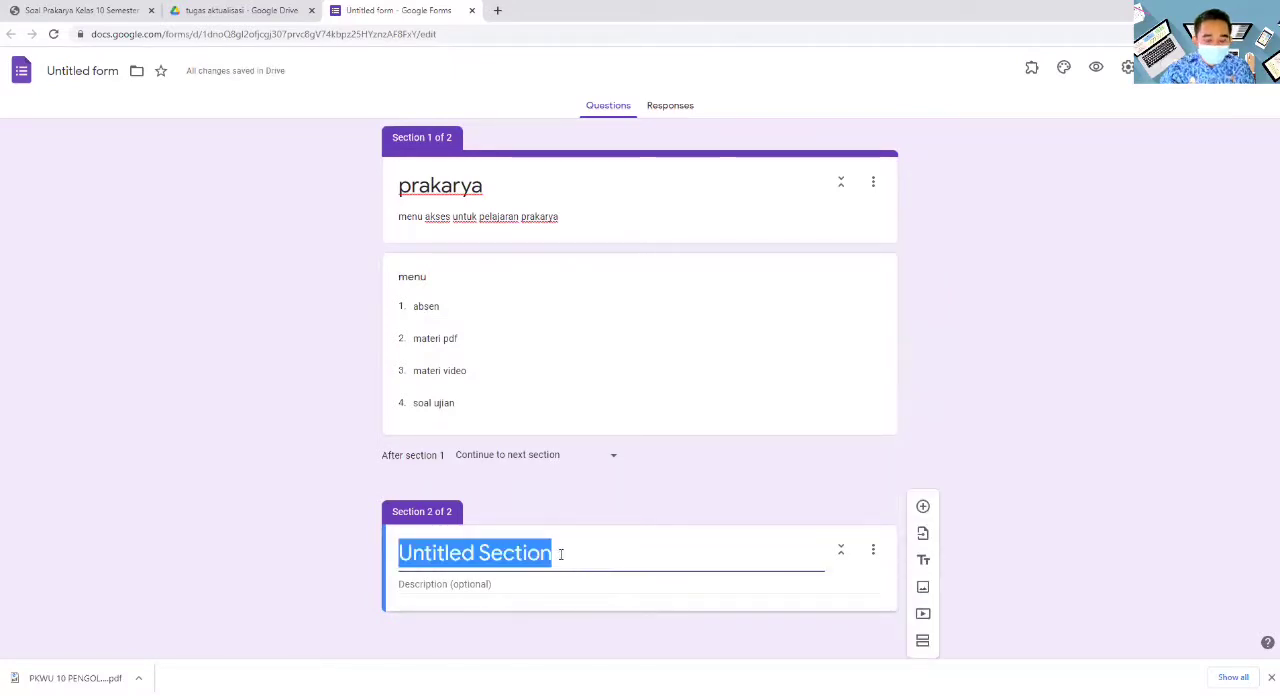
pyautogui.write('absen')
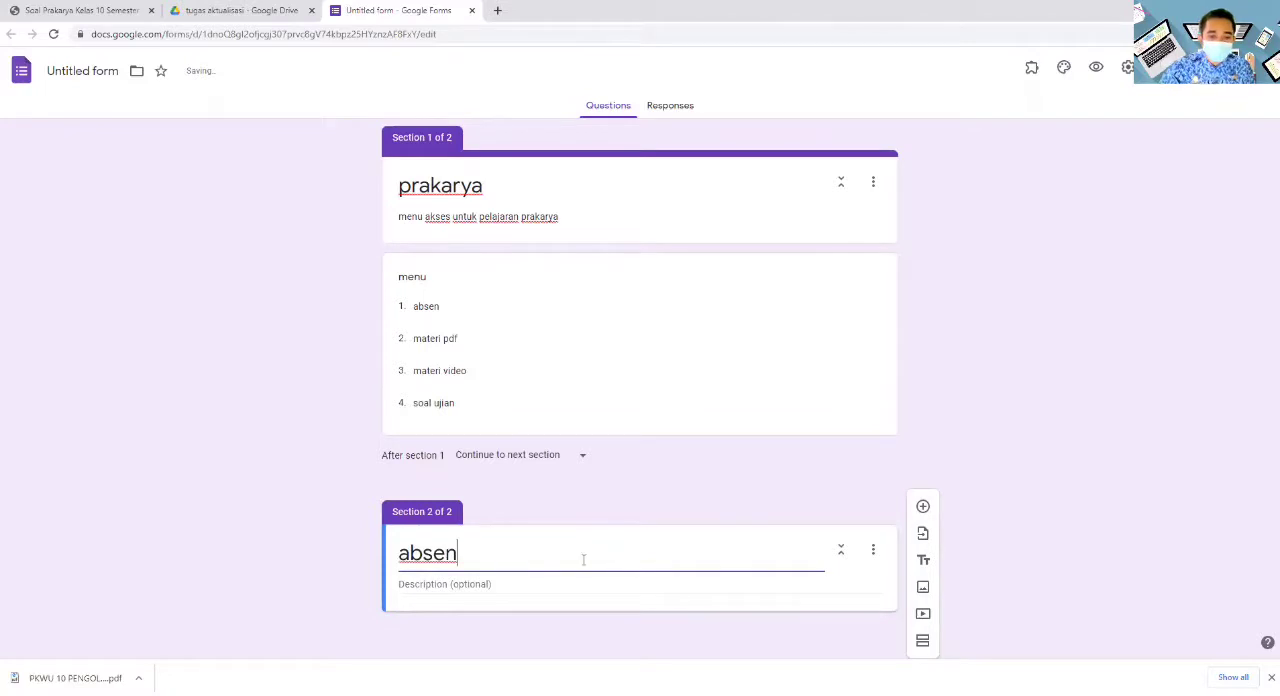
pyautogui.click(516, 589)
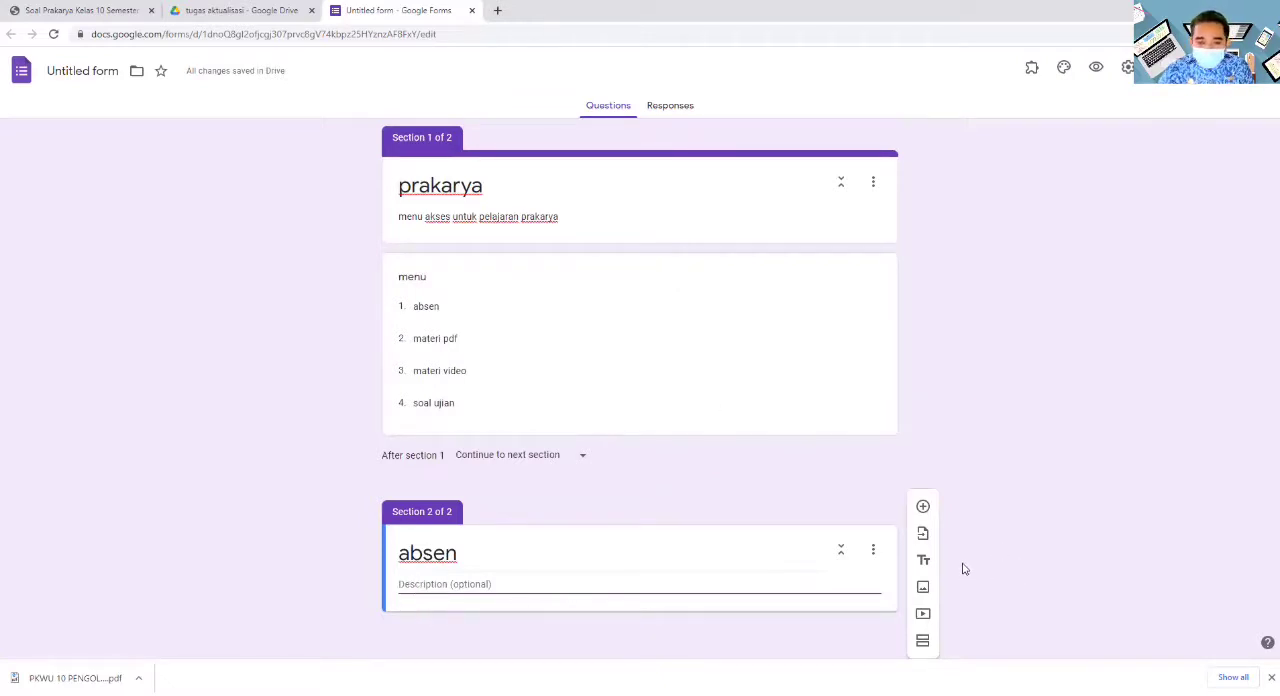
# - Add a third section below "absen" and title it "materi pdf"
pyautogui.click(922, 640)
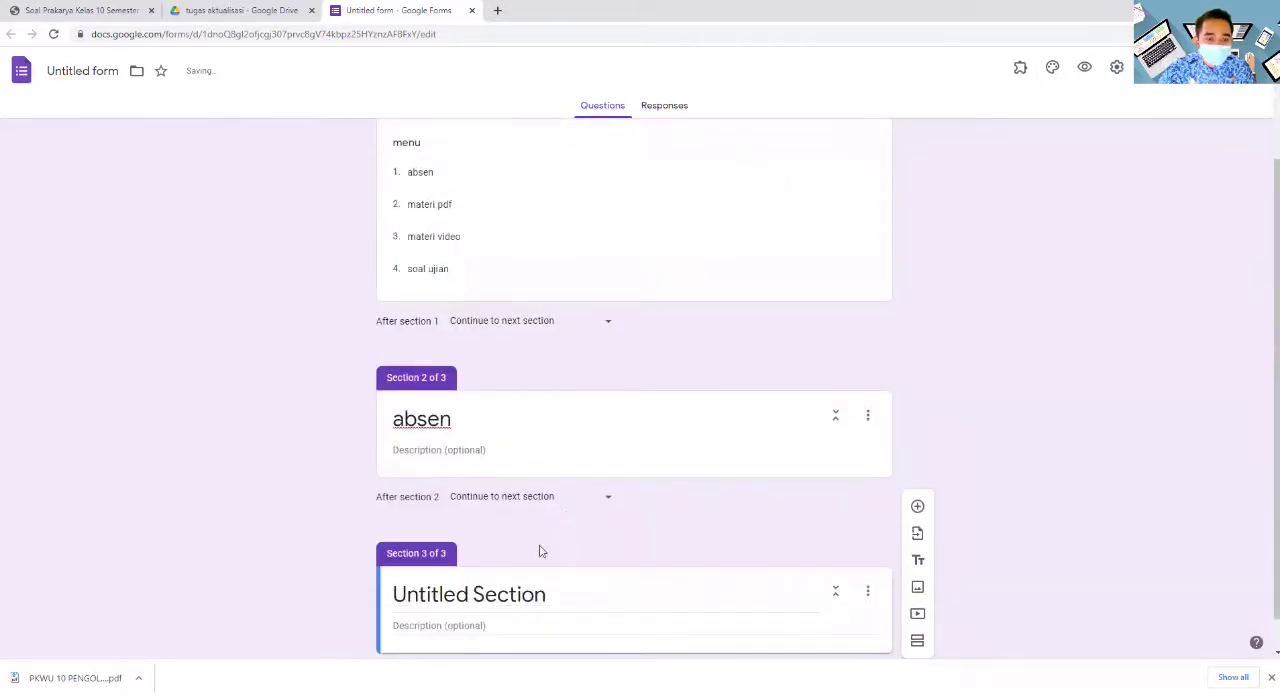
pyautogui.click(562, 598)
pyautogui.write('ma')
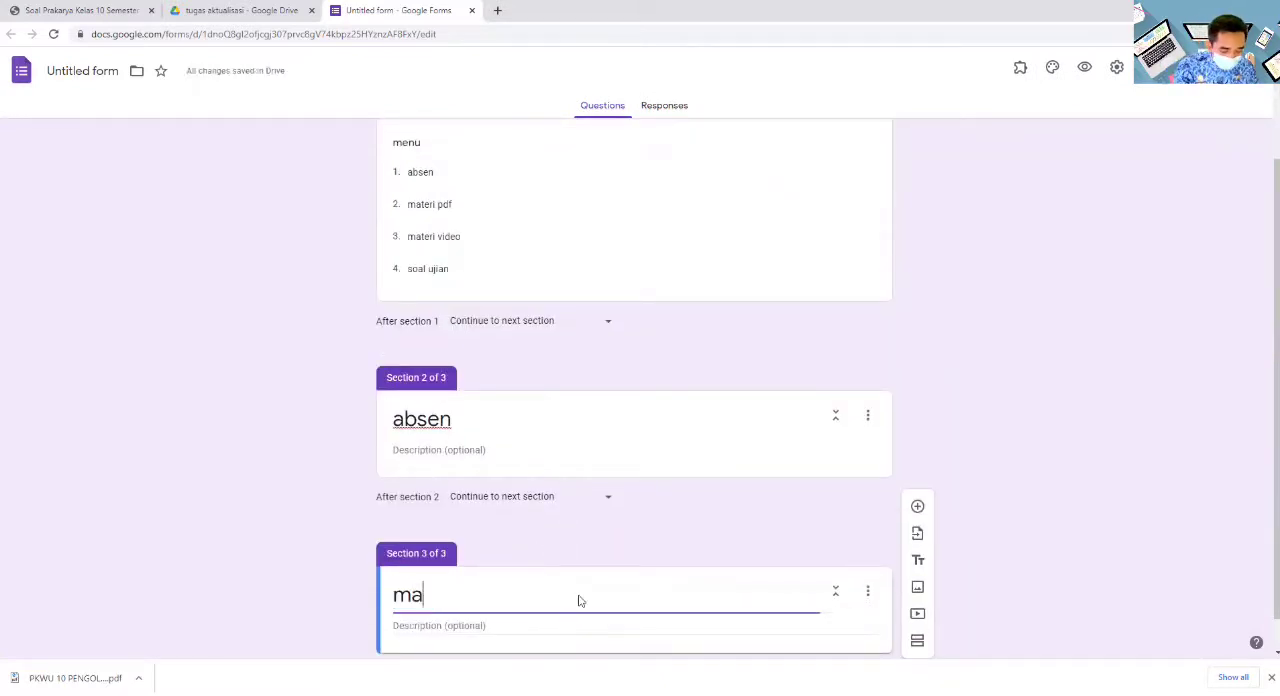
pyautogui.write('teri pdf')
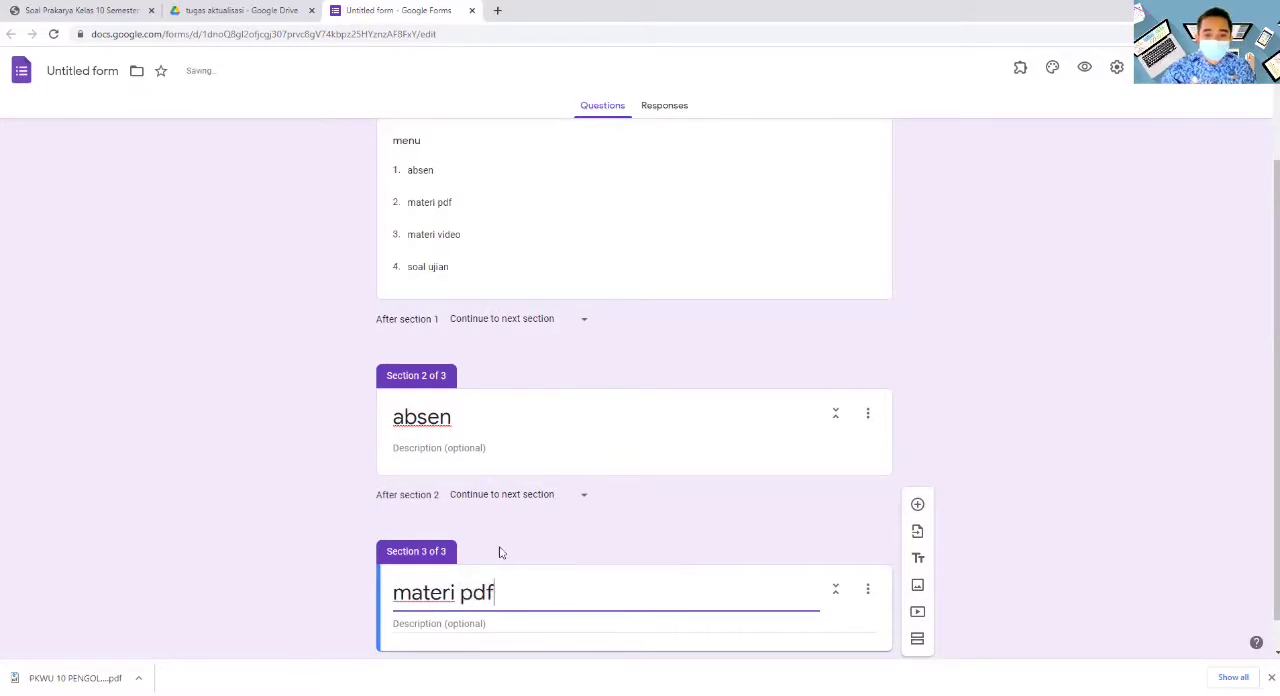
# - Add a fourth section below "materi pdf" and title it "materi video"
pyautogui.scroll(-1, 560, 560)
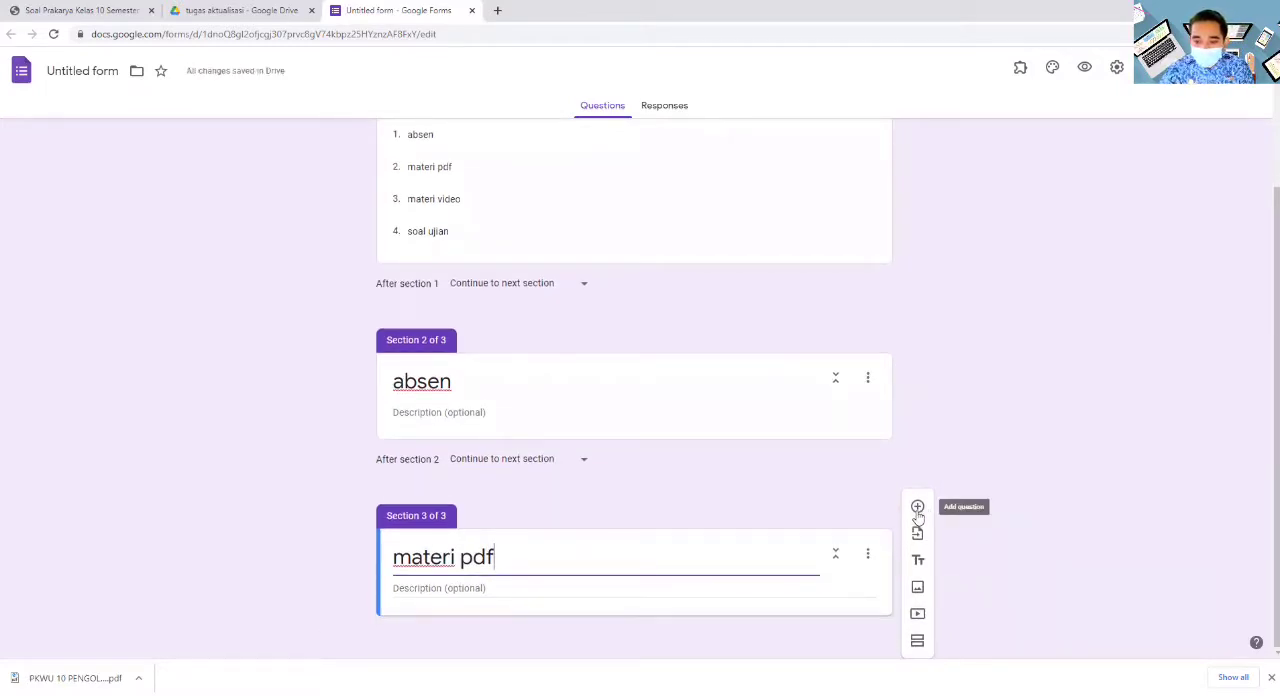
pyautogui.click(917, 640)
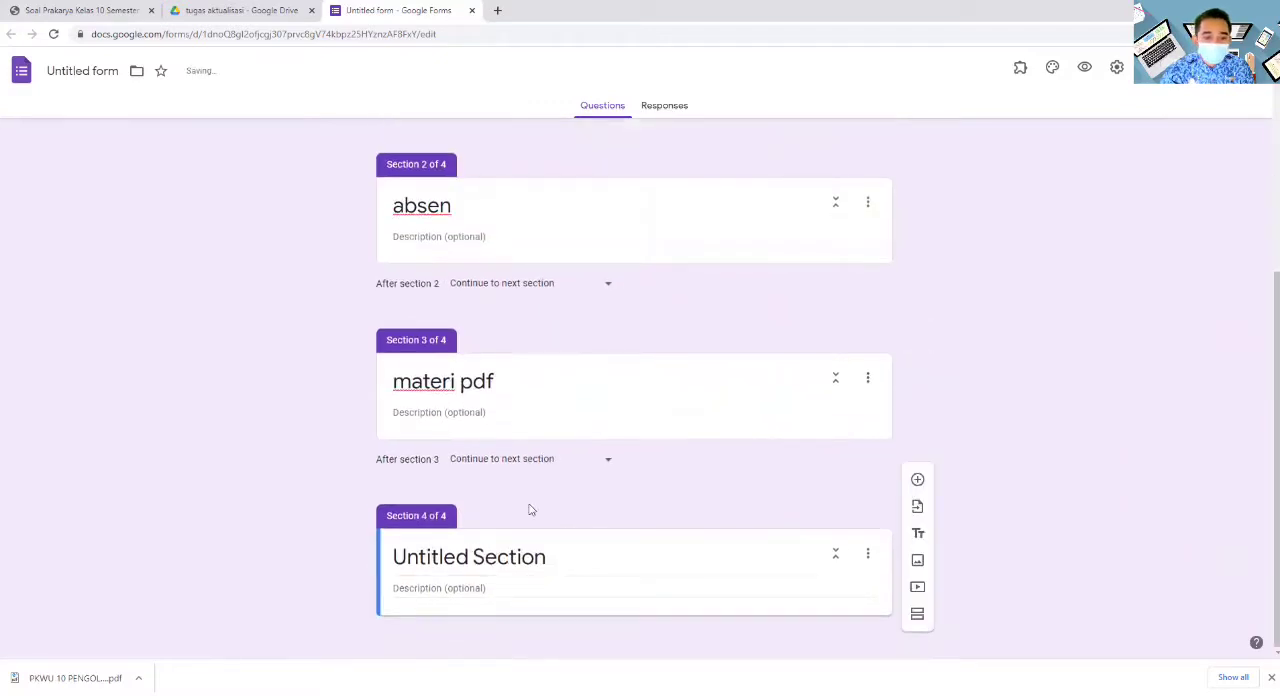
pyautogui.click(549, 557)
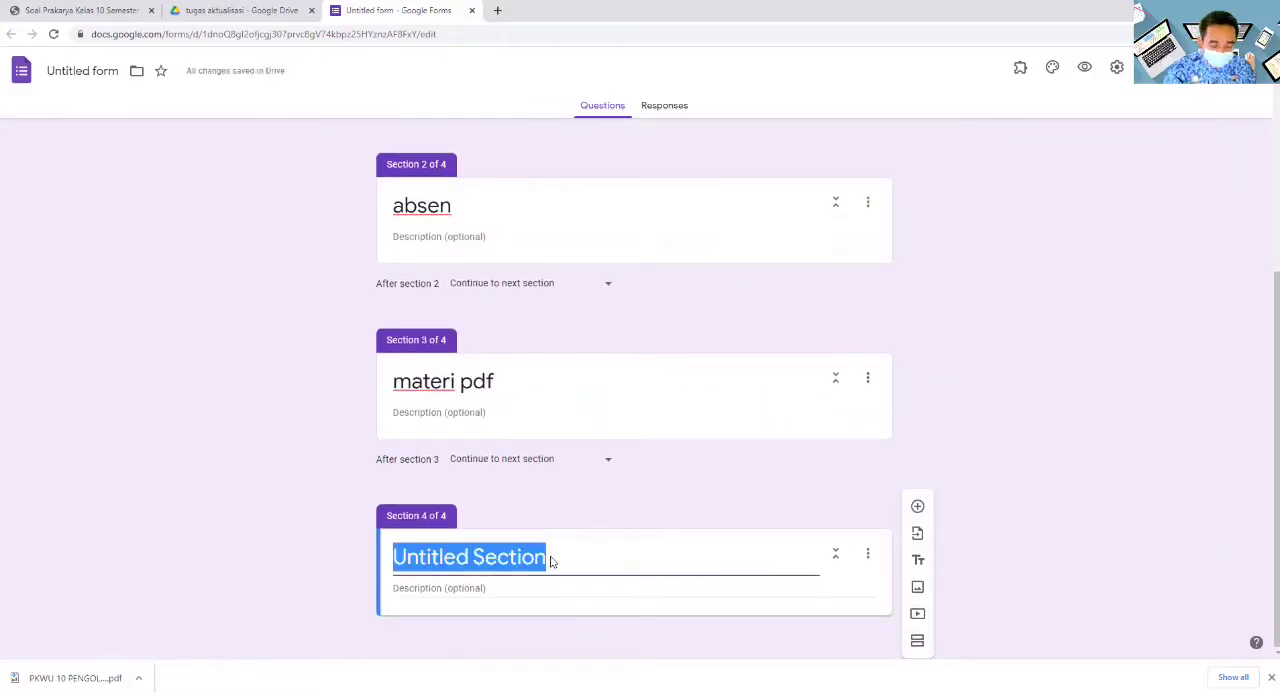
pyautogui.write('mater')
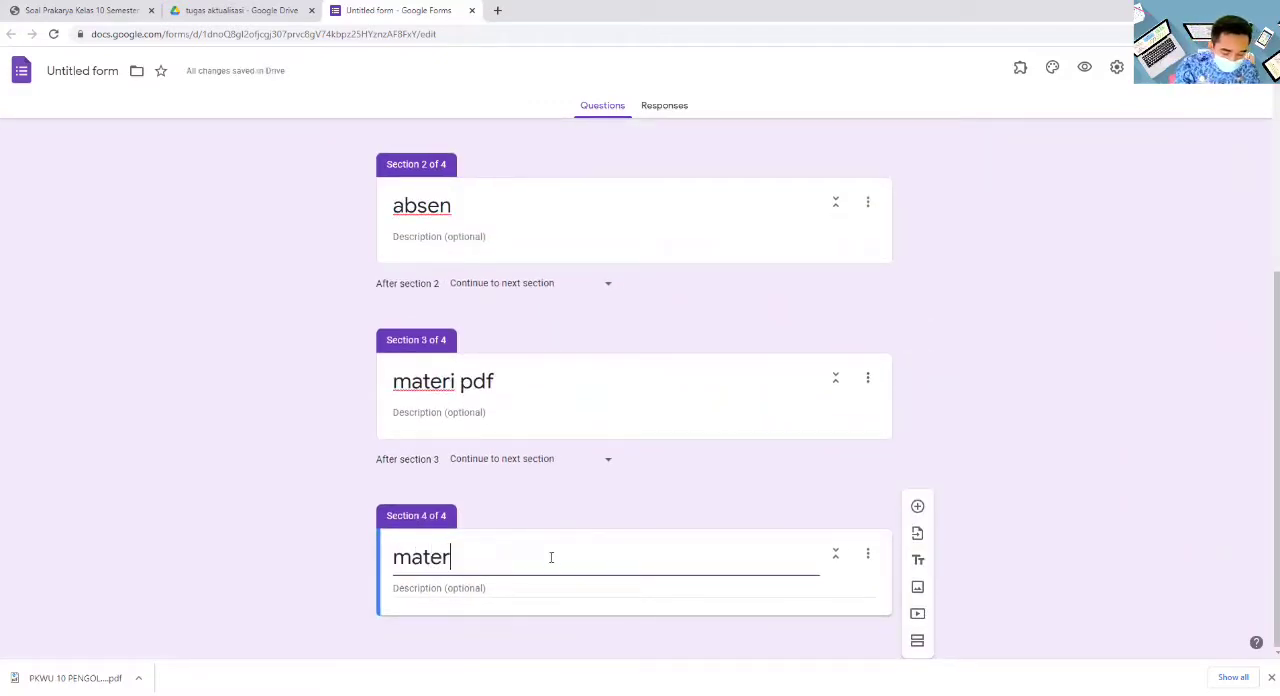
pyautogui.write('i vid')
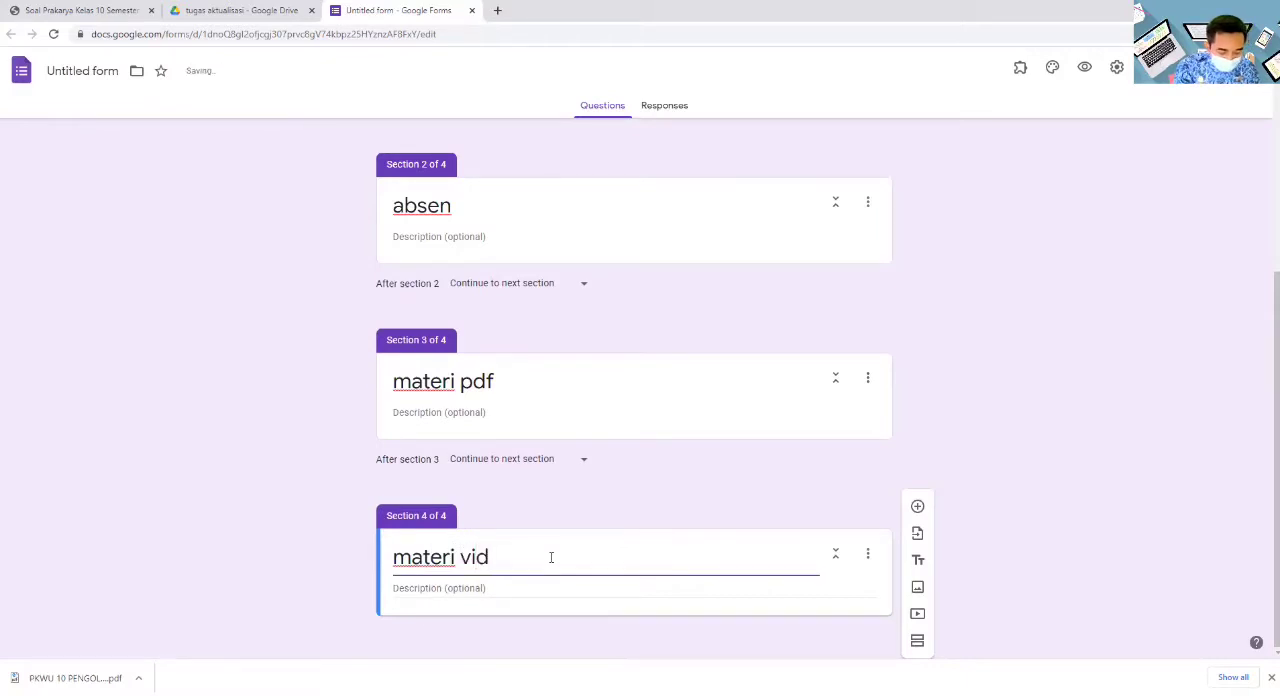
pyautogui.write('eo')
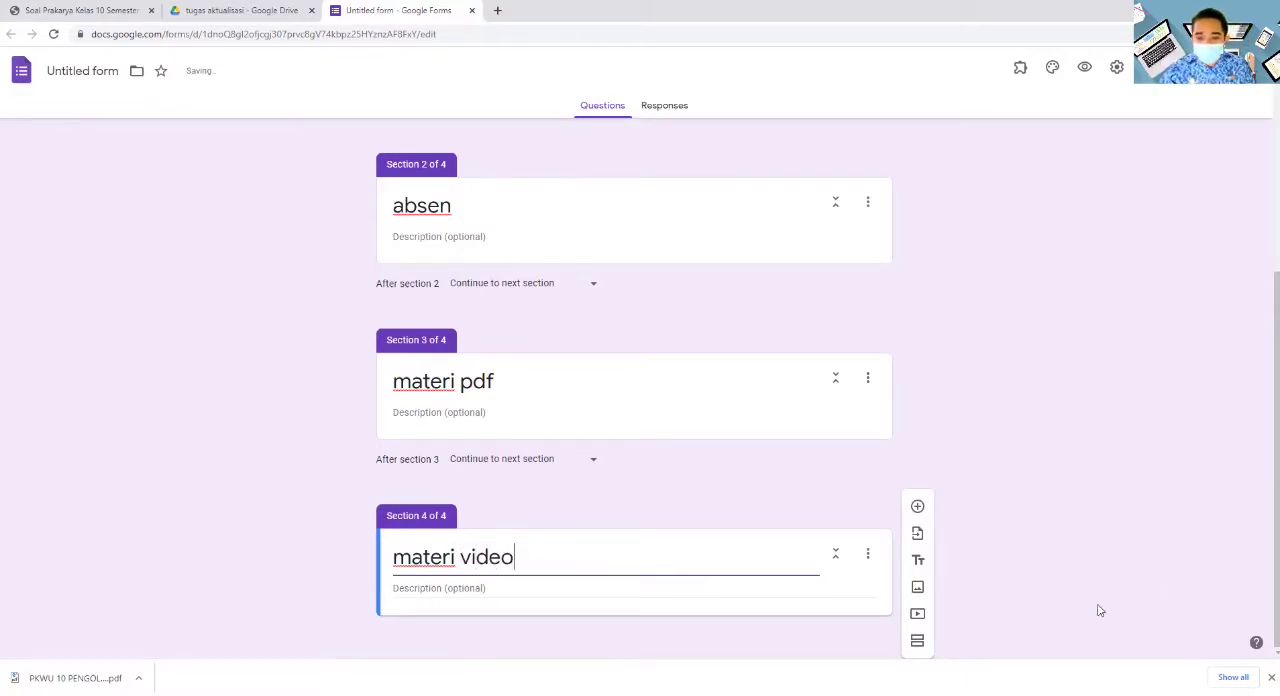
# - Add a fifth section at the end of the form and title it "soal ujian"
pyautogui.click(919, 642)
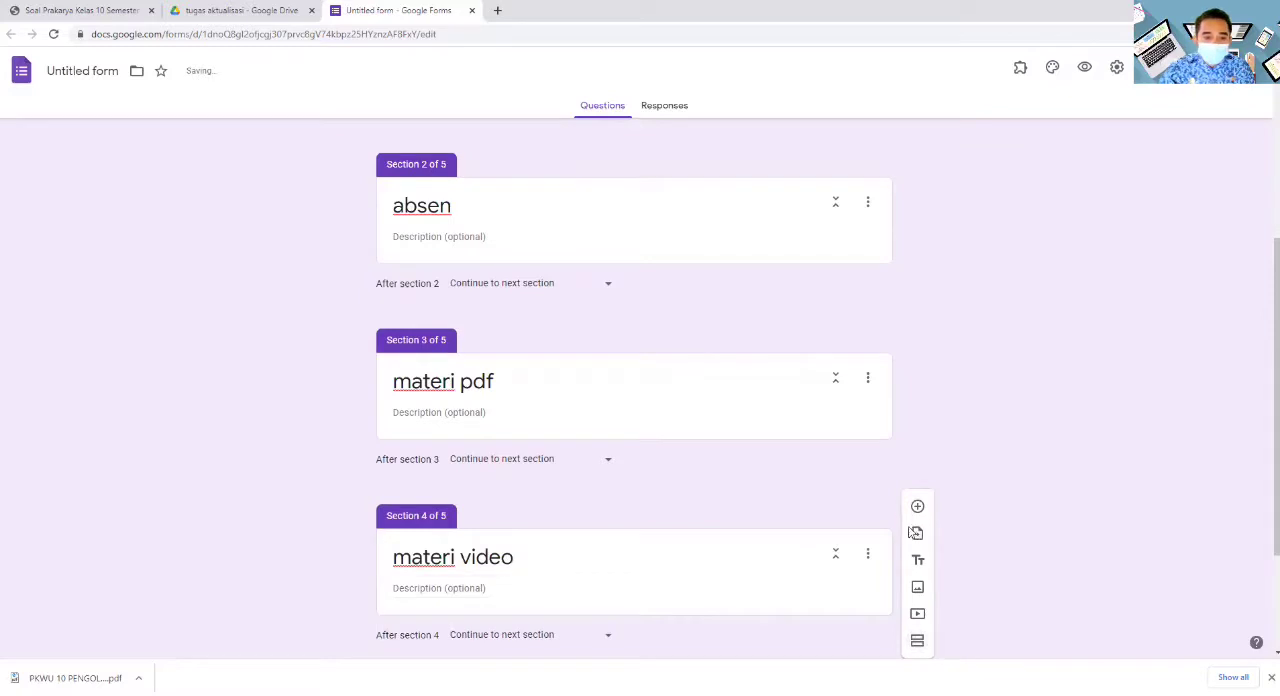
pyautogui.click(548, 560)
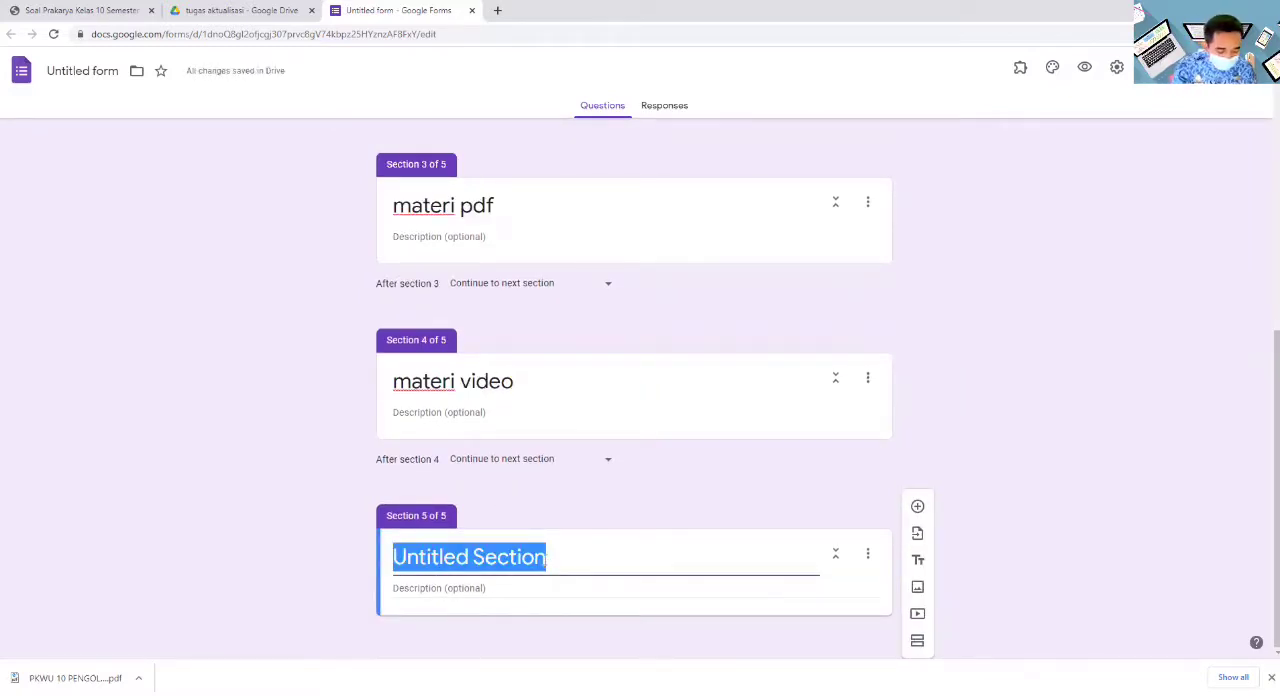
pyautogui.write('soal ujian')
pyautogui.scroll(4, 603, 418)
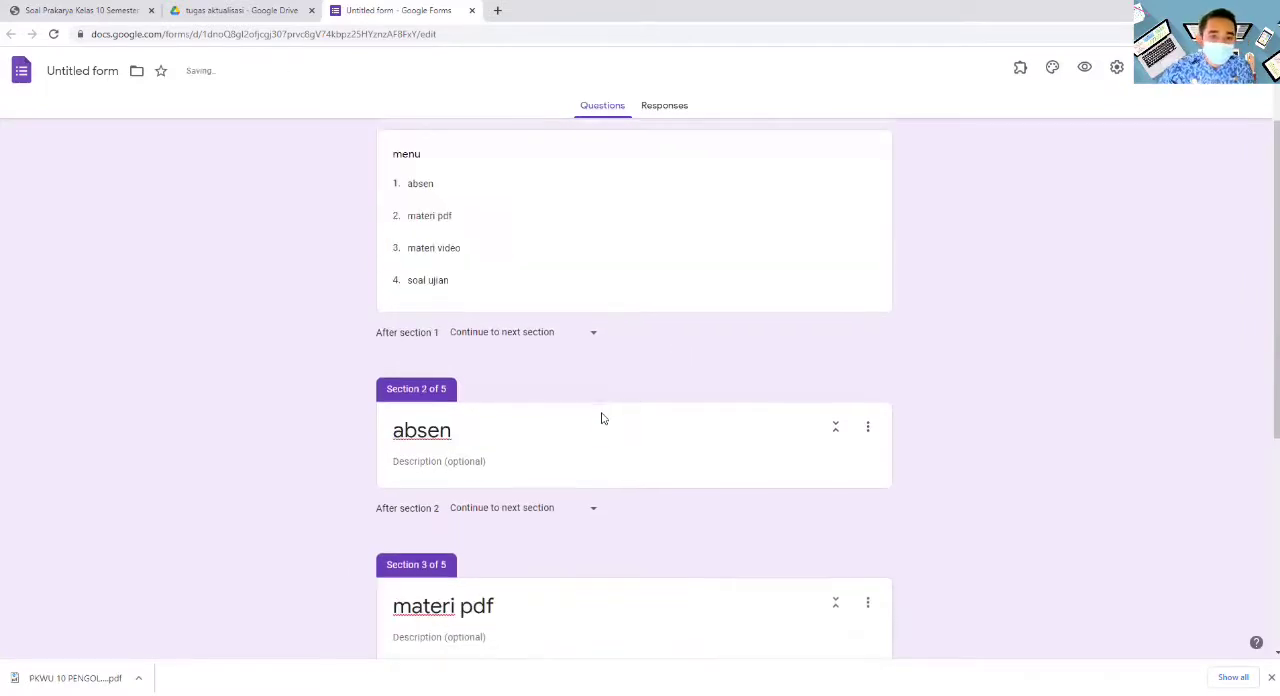
# - Enable going to a section based on the answer for the "menu" dropdown question in section 1
pyautogui.scroll(2, 600, 411)
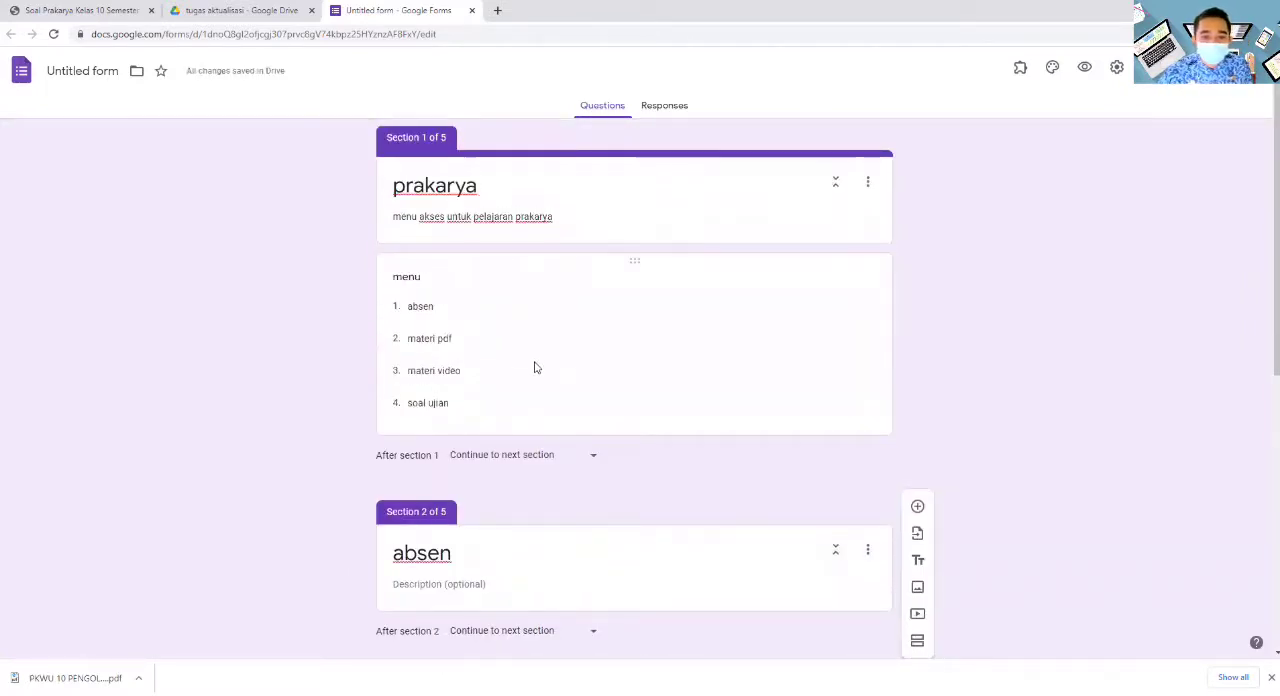
pyautogui.scroll(-2, 545, 366)
pyautogui.scroll(2, 551, 363)
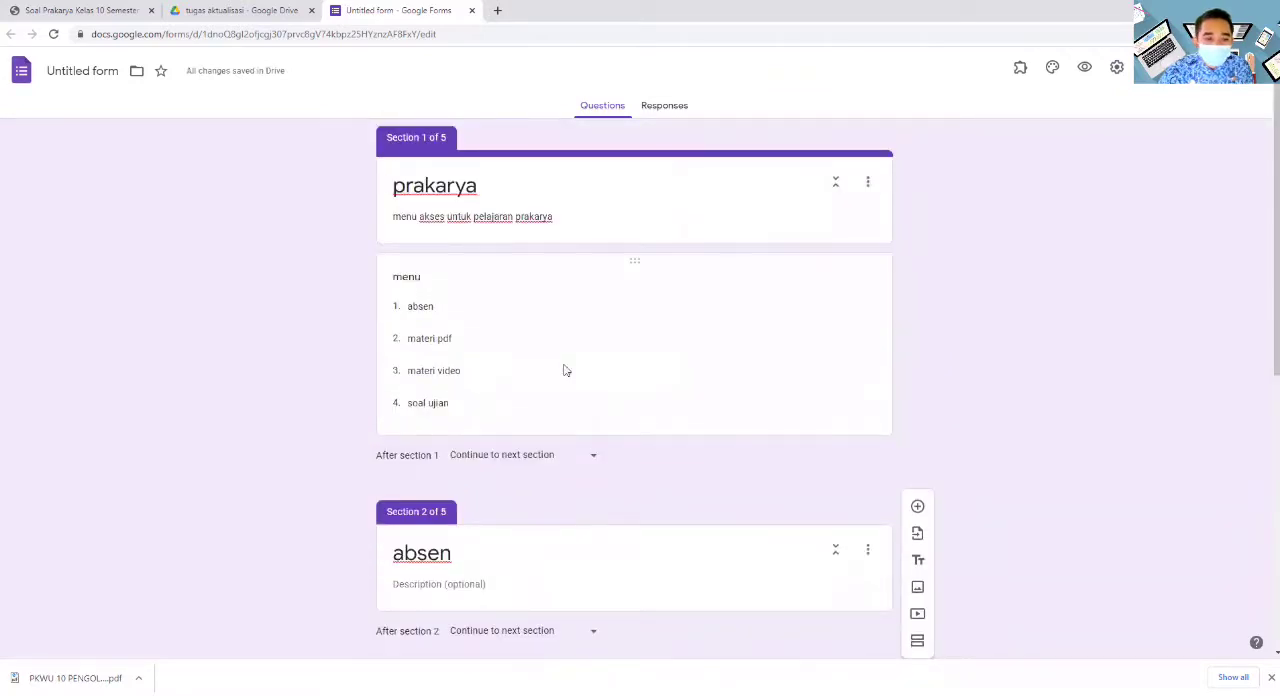
pyautogui.scroll(-5, 466, 449)
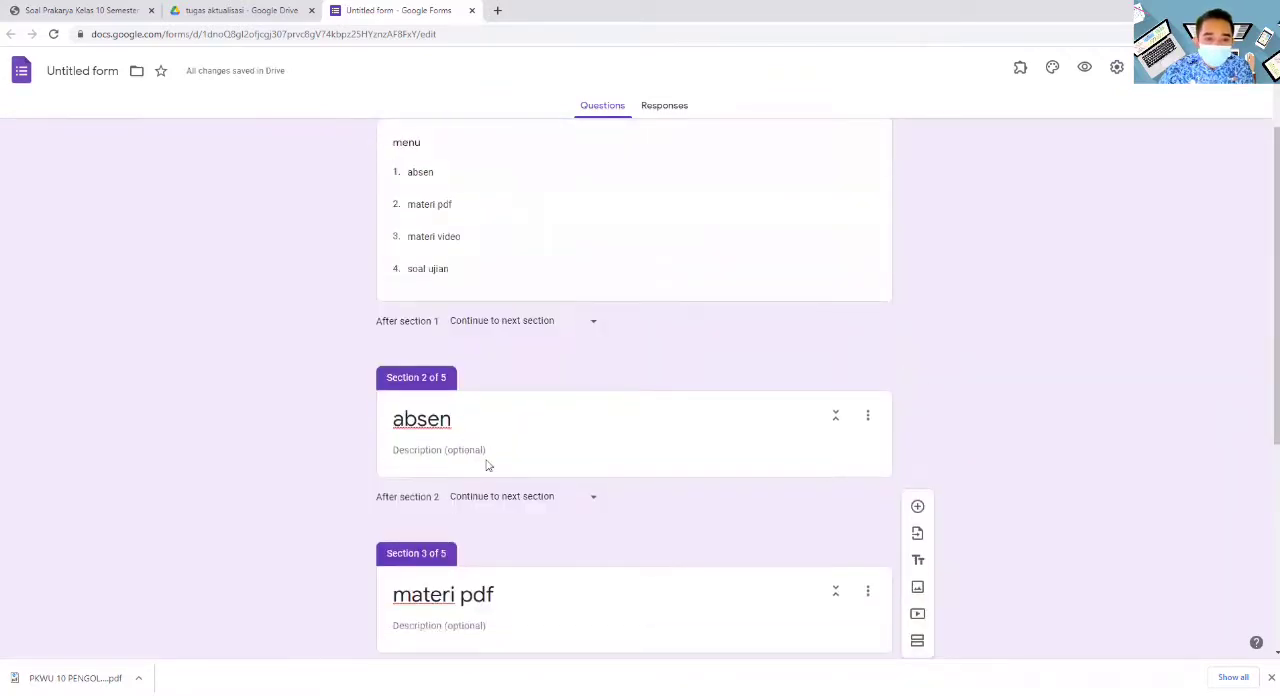
pyautogui.scroll(3, 490, 470)
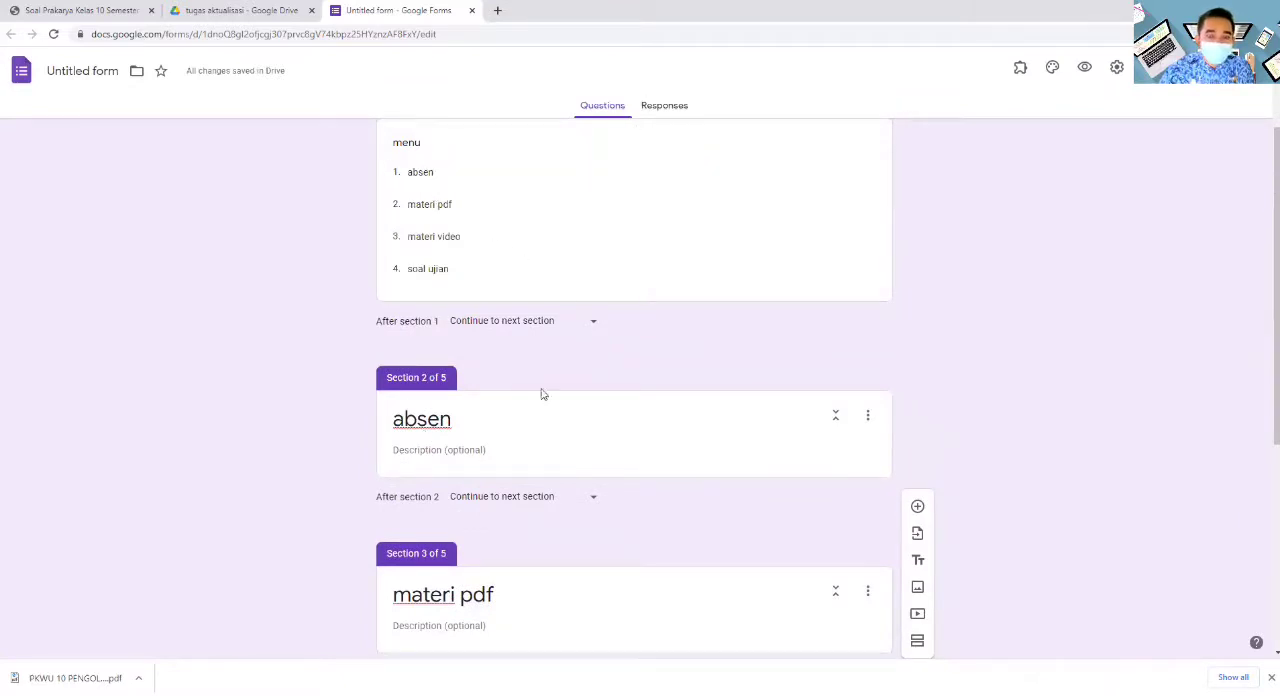
pyautogui.scroll(2, 538, 393)
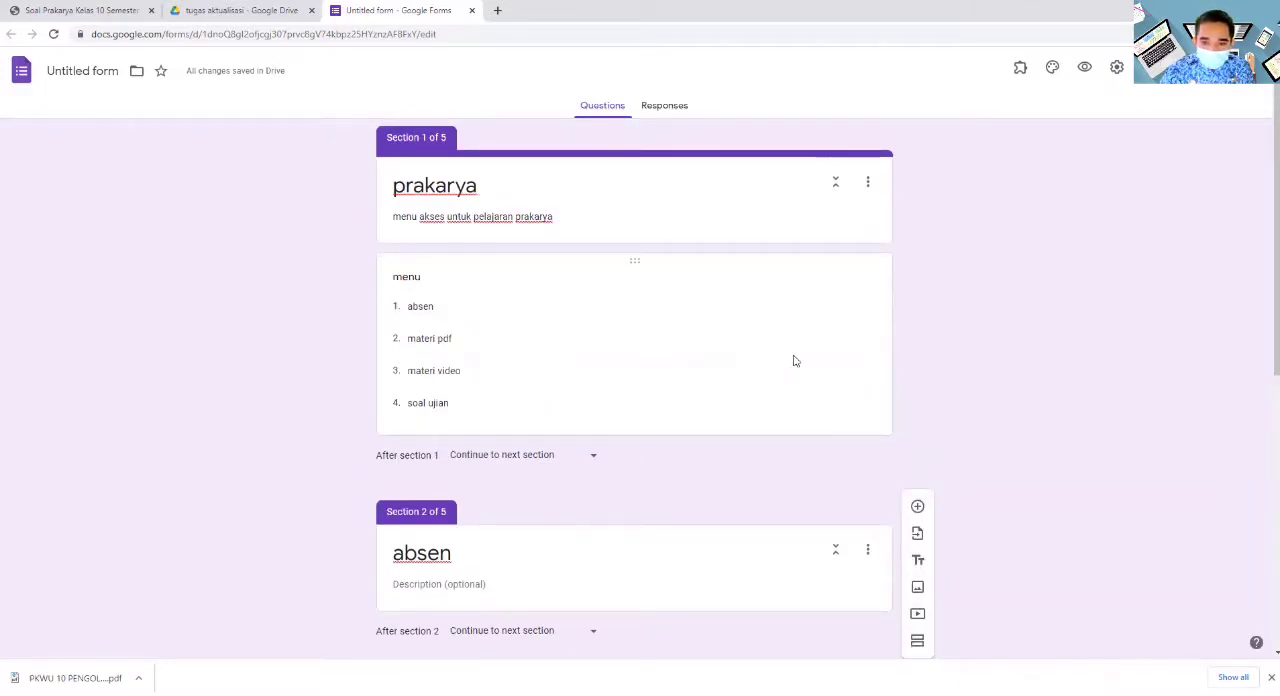
pyautogui.click(638, 405)
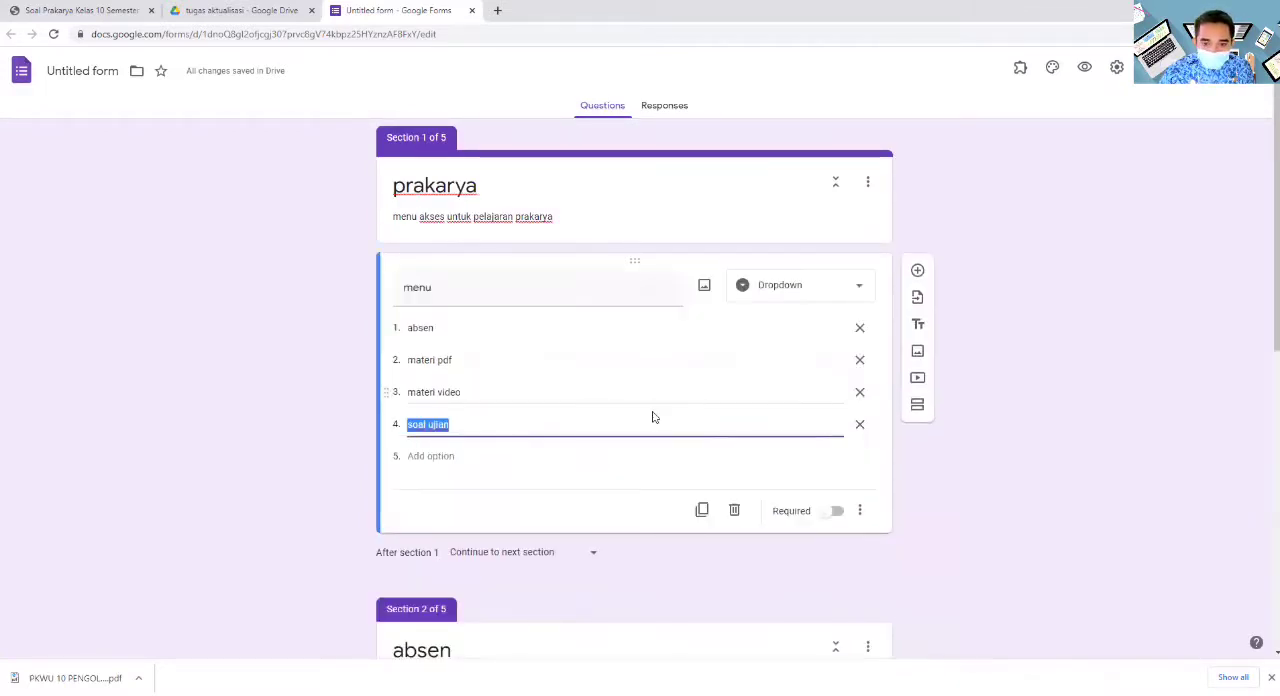
pyautogui.click(860, 513)
pyautogui.click(860, 512)
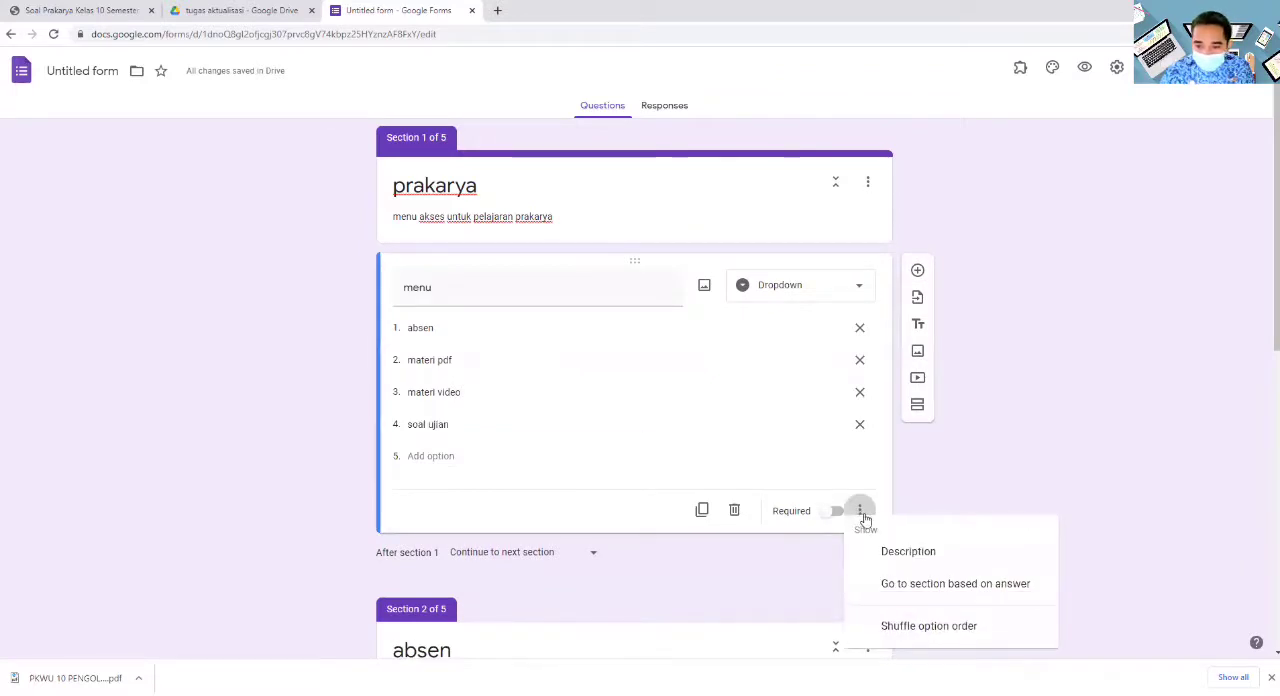
pyautogui.click(934, 591)
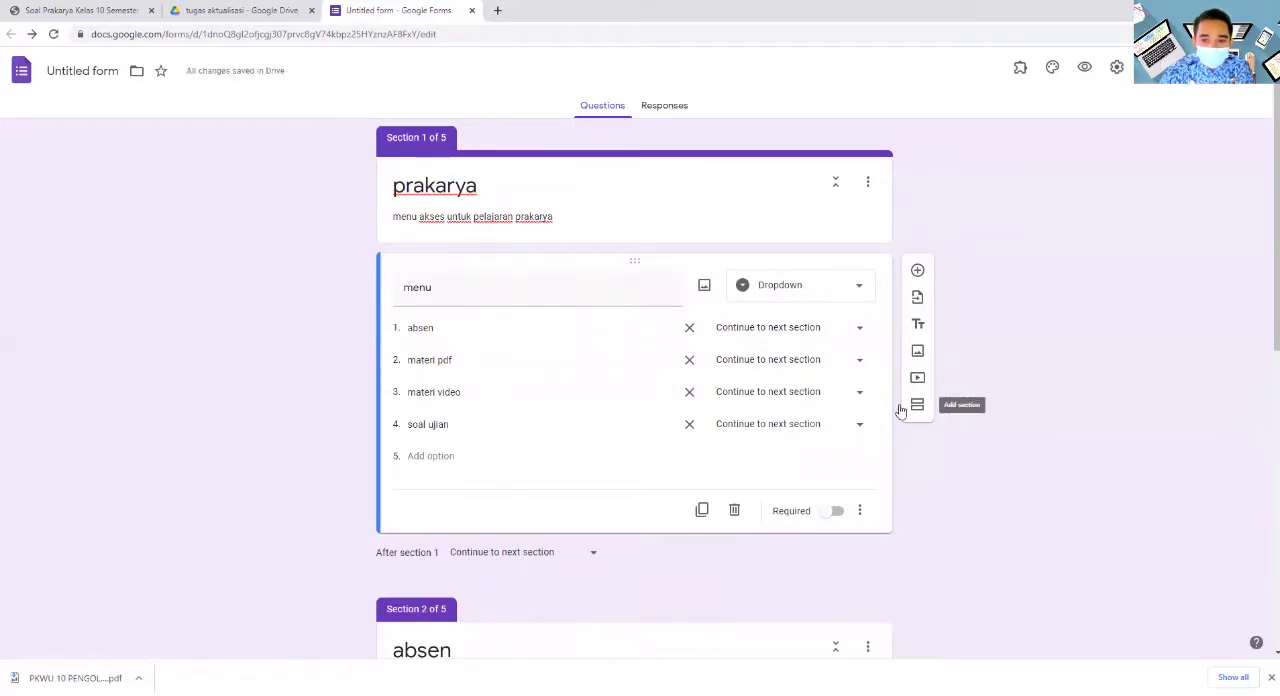
# - Route the menu options: absen to section 2, materi pdf to section 3, materi video to section 4 and soal ujian to section 5
pyautogui.click(860, 329)
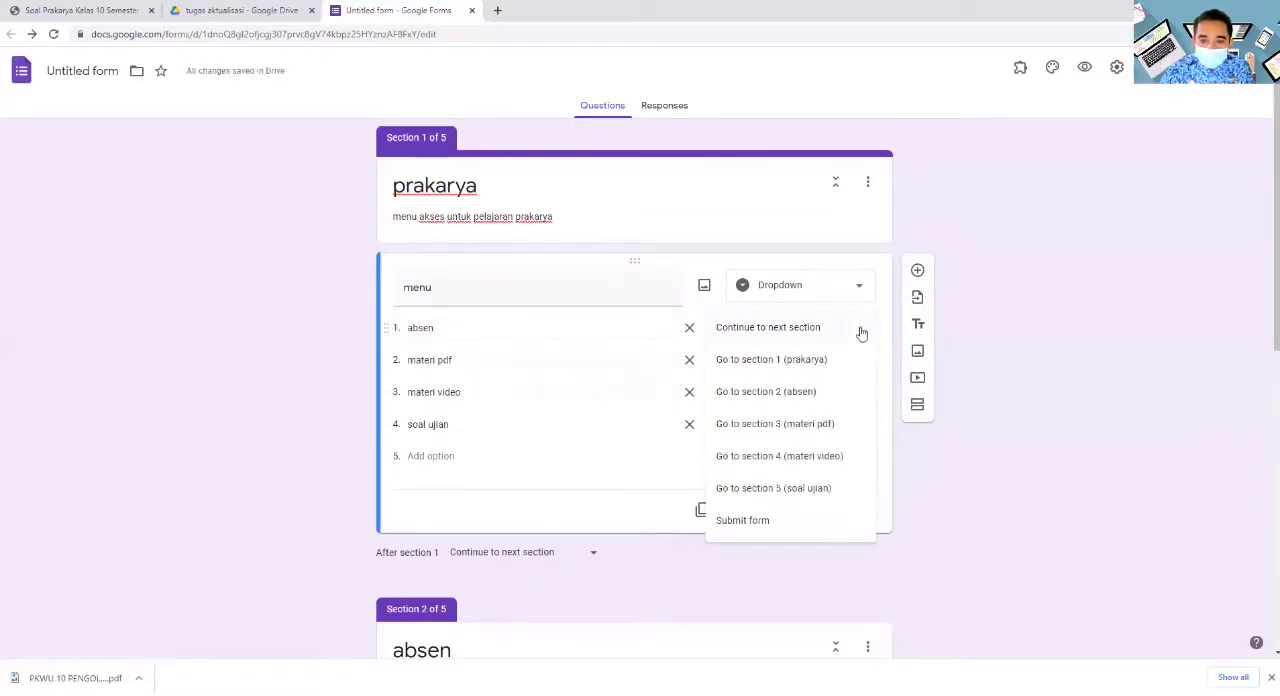
pyautogui.click(808, 397)
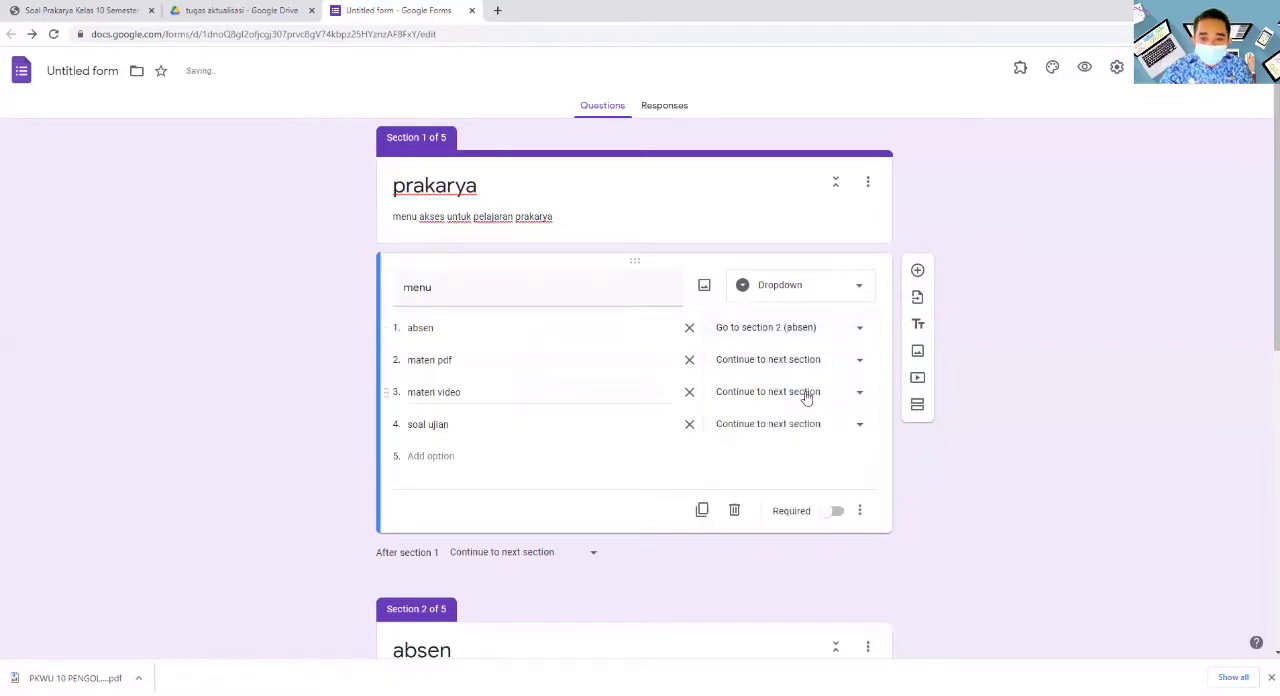
pyautogui.click(859, 362)
pyautogui.click(809, 456)
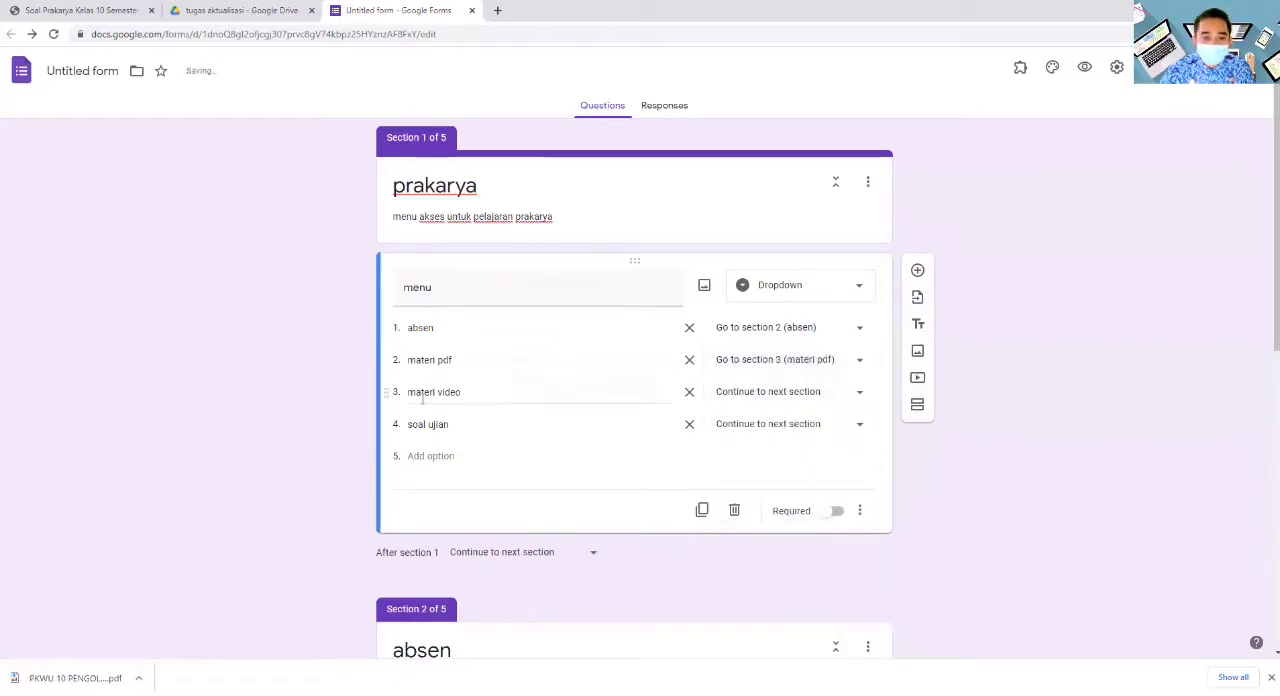
pyautogui.click(860, 393)
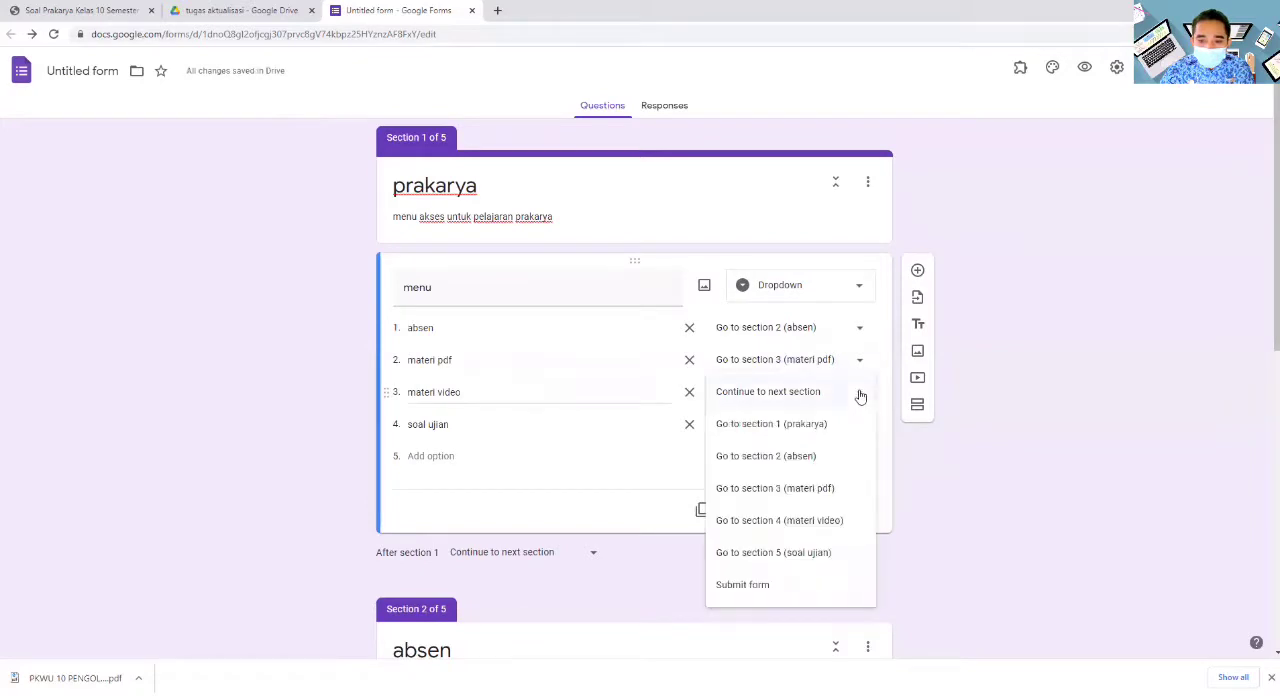
pyautogui.click(806, 521)
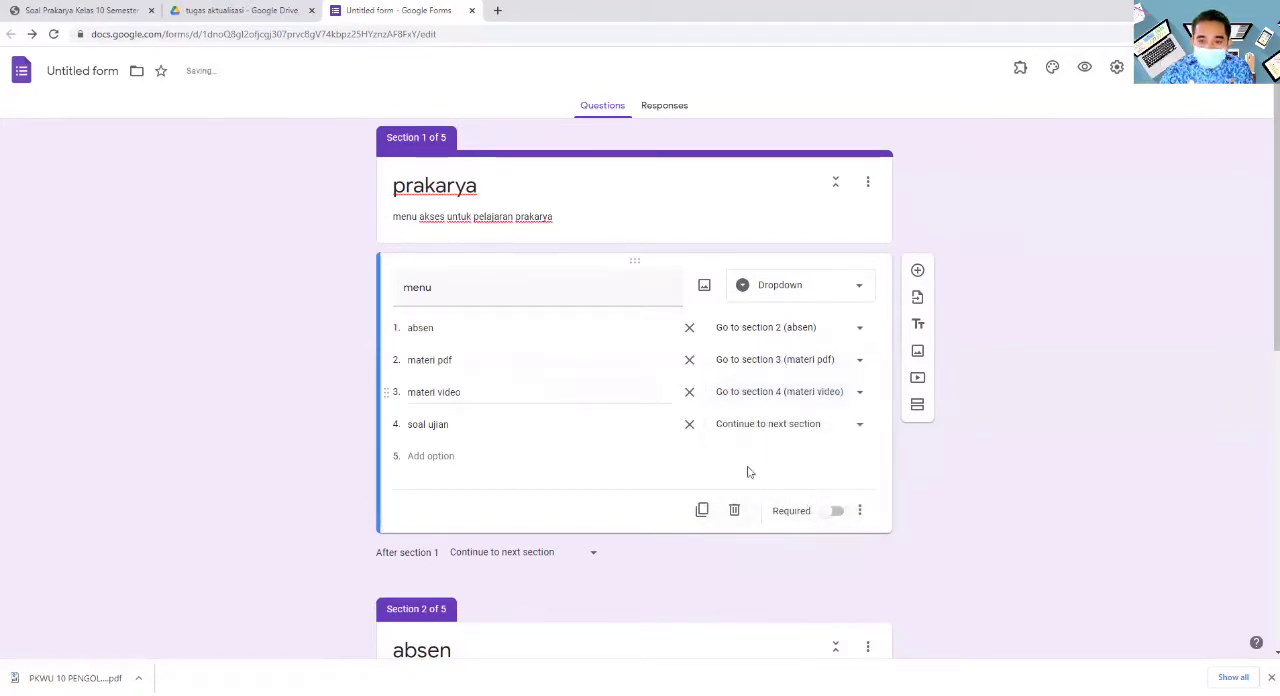
pyautogui.click(858, 425)
pyautogui.click(789, 592)
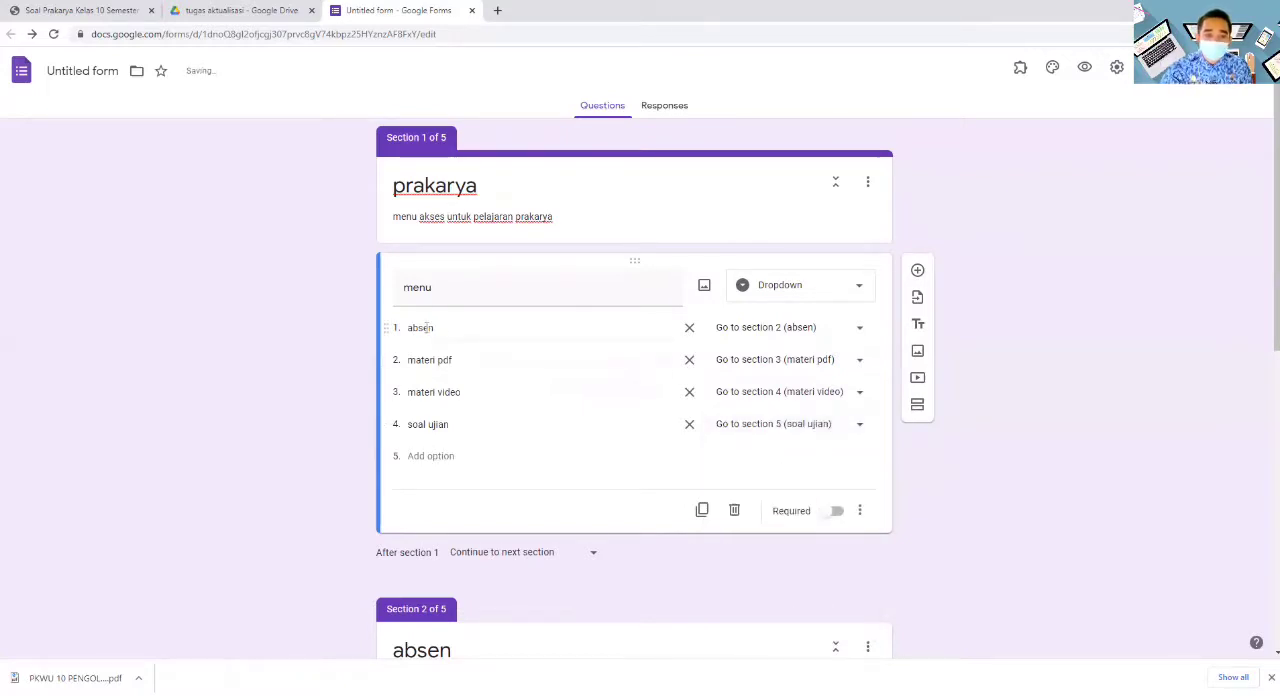
# - Set the form's header to the multicoloured yarn image from the Work and School themes
pyautogui.scroll(-2, 735, 350)
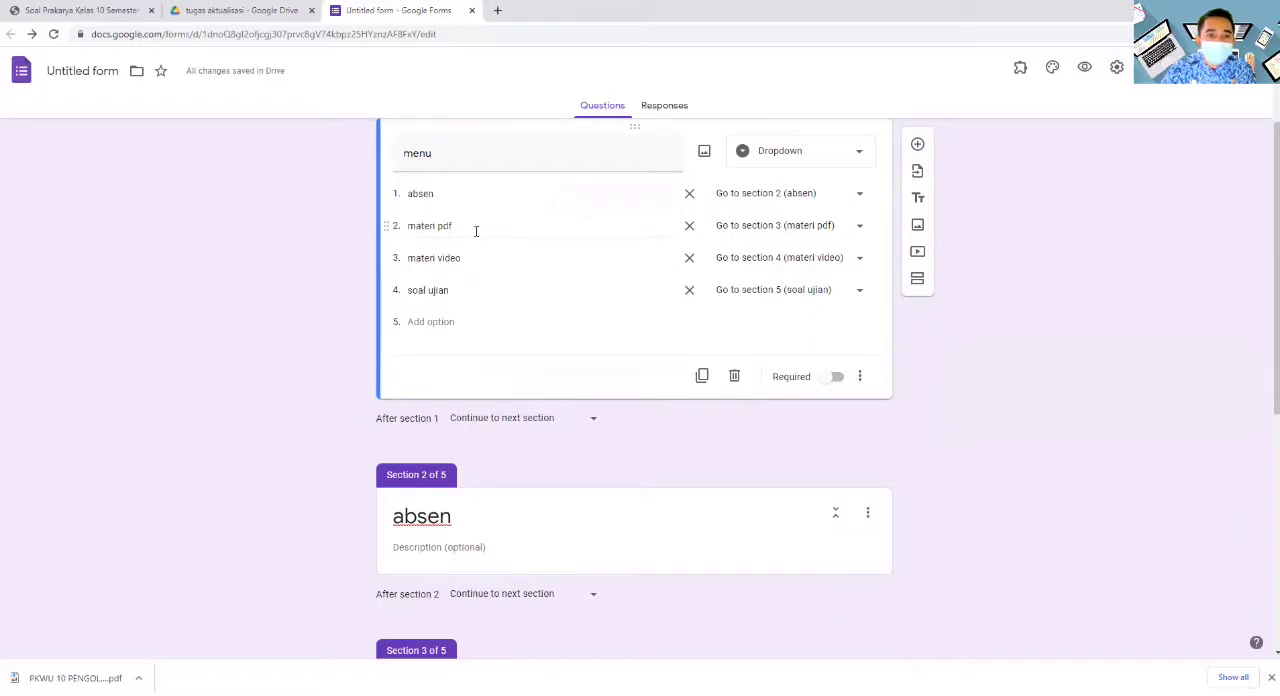
pyautogui.scroll(-4, 500, 283)
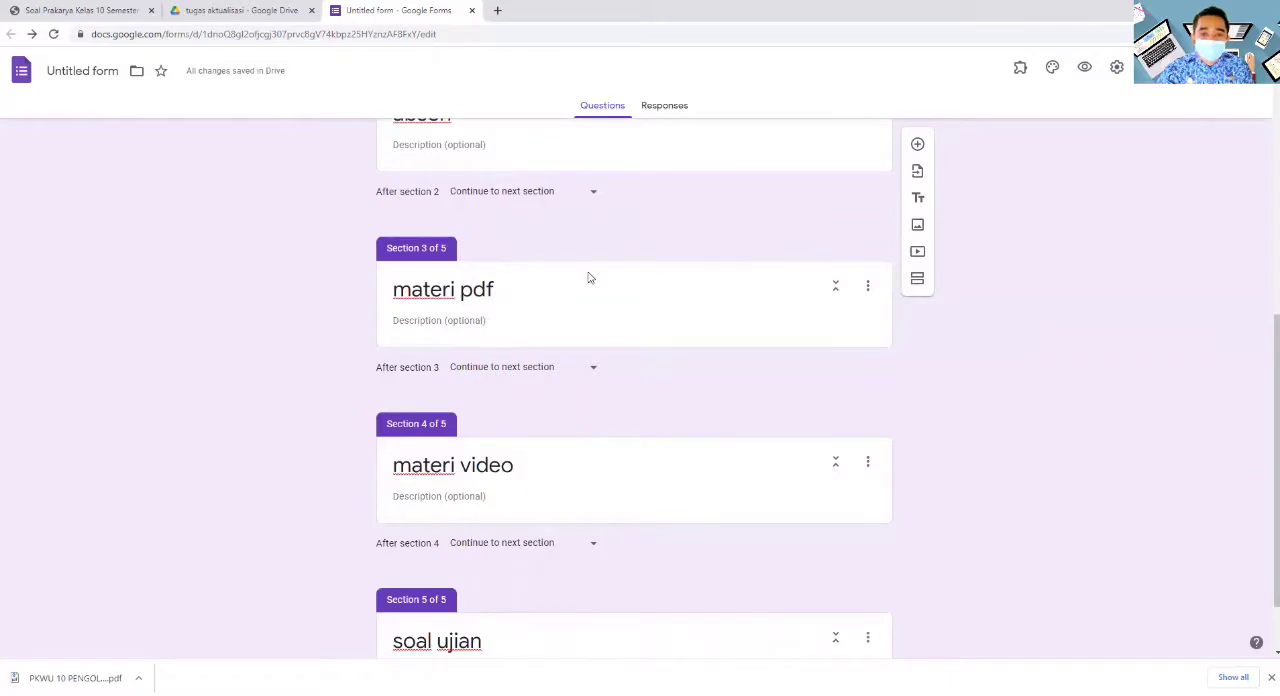
pyautogui.scroll(5, 617, 320)
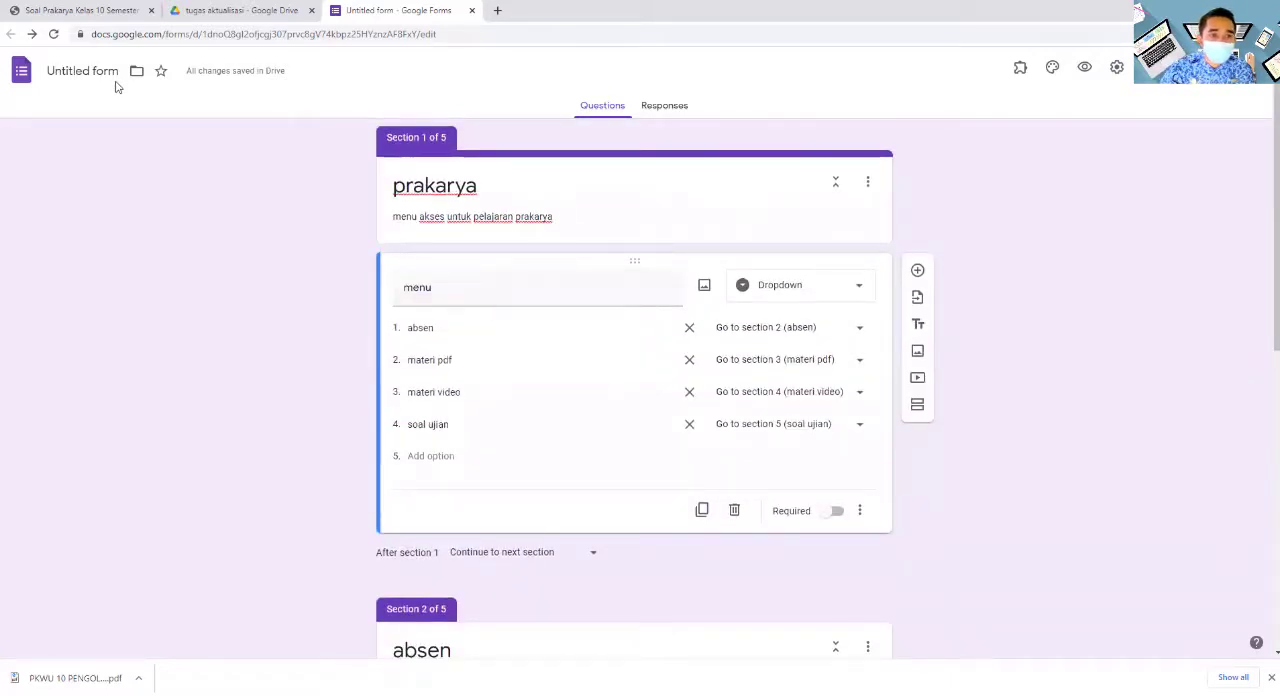
pyautogui.scroll(-1, 685, 313)
pyautogui.scroll(1, 685, 313)
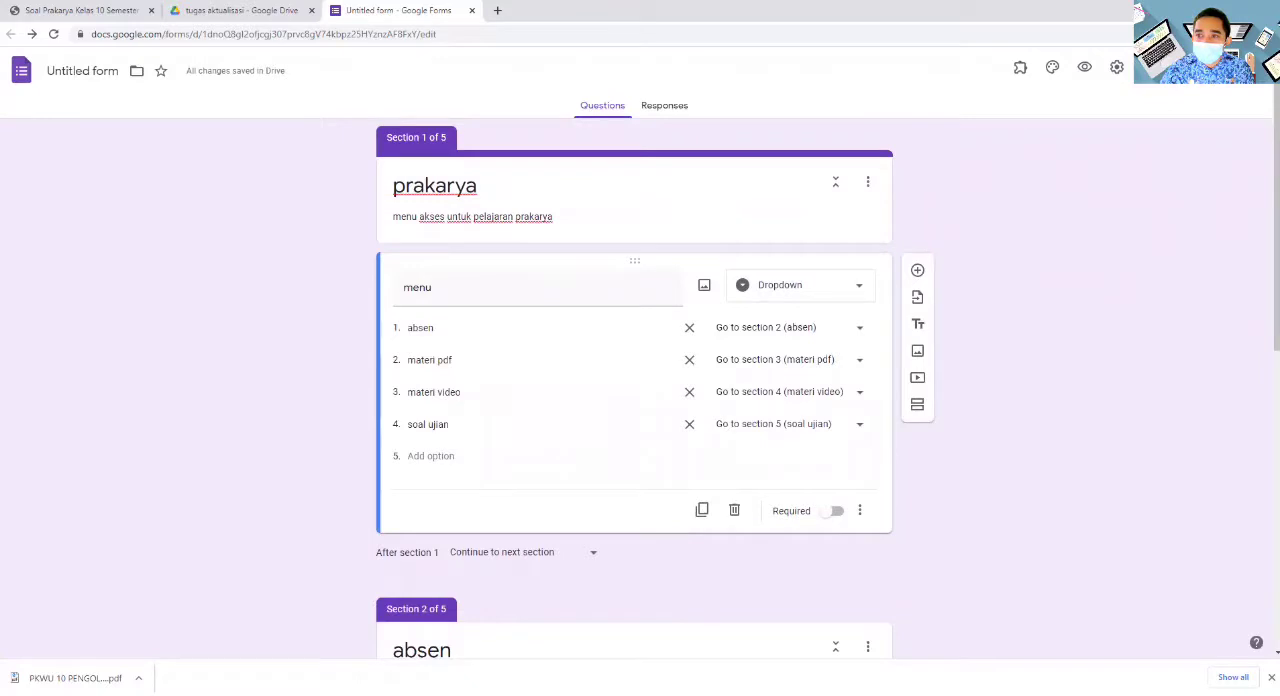
pyautogui.click(1052, 68)
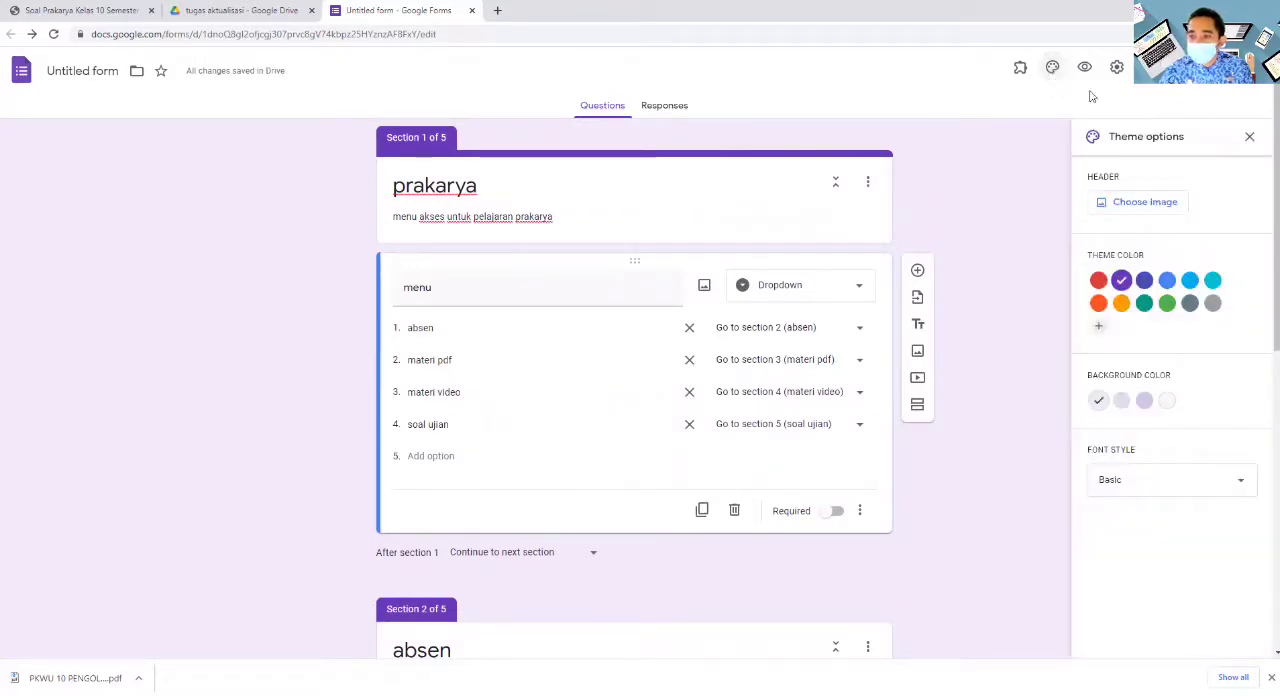
pyautogui.click(1170, 203)
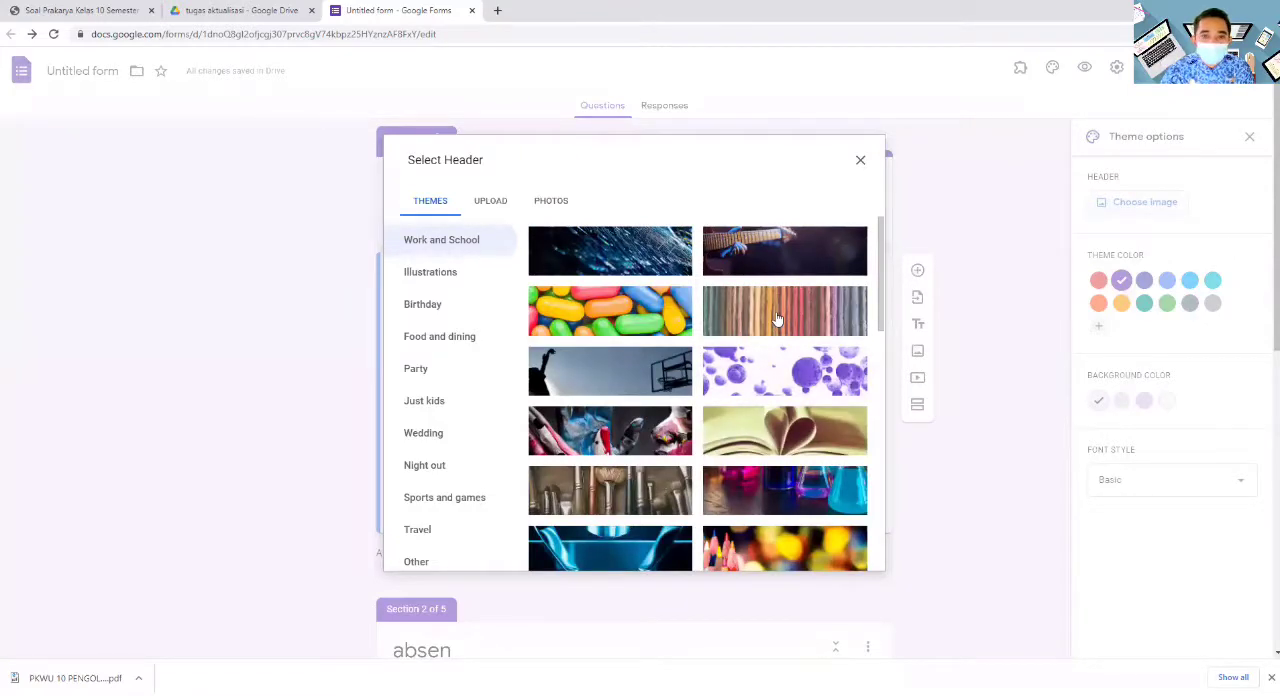
pyautogui.click(777, 318)
pyautogui.click(843, 556)
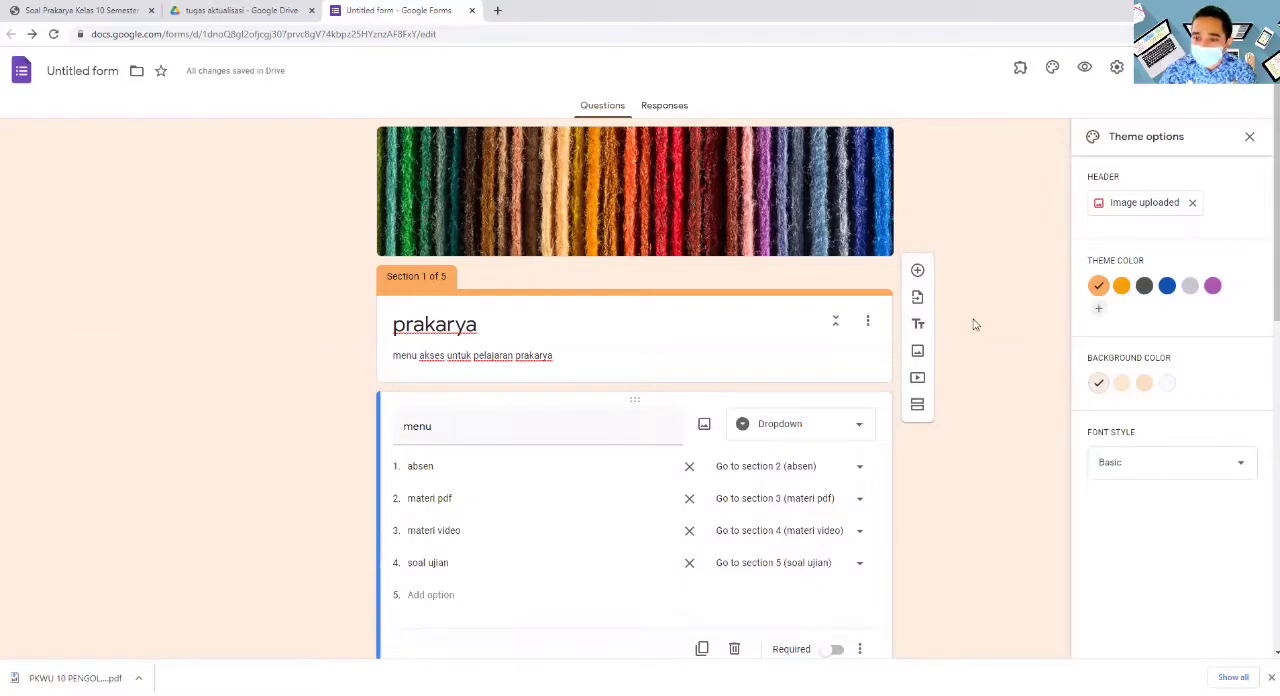
# - Switch to Google Drive, create a new Google Form in the "tugas aktualisasi" folder and title it "absen"
pyautogui.click(204, 10)
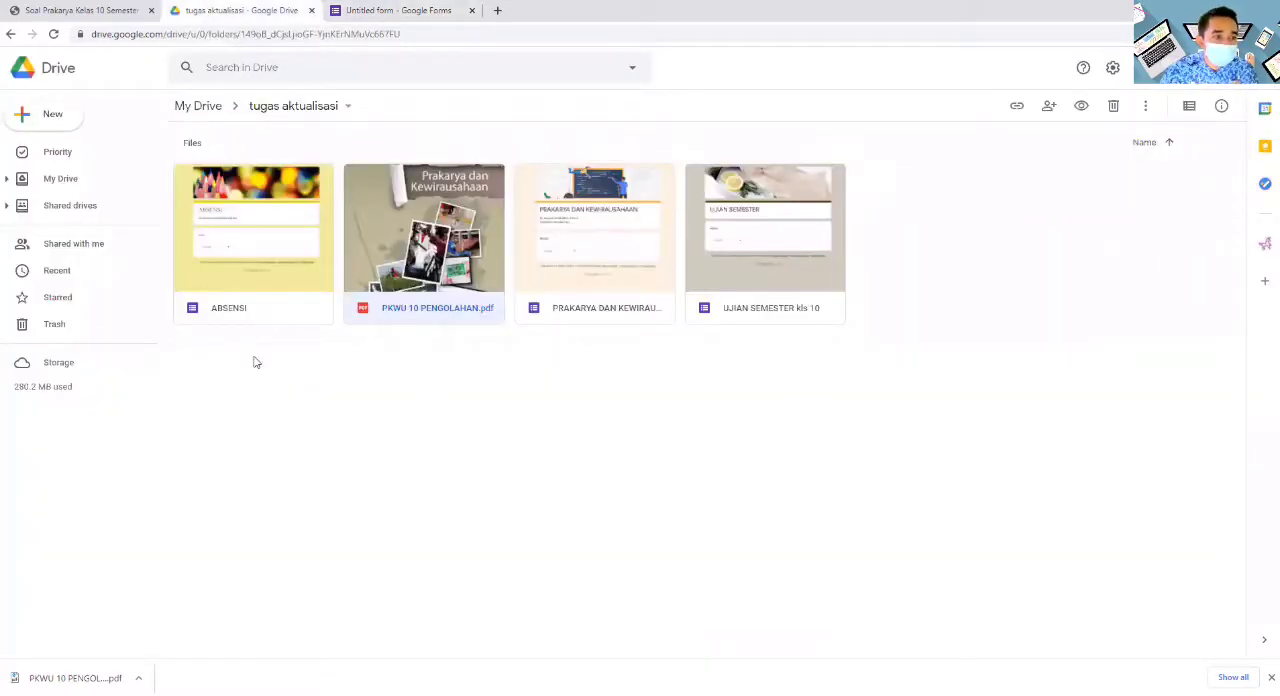
pyautogui.click(28, 118)
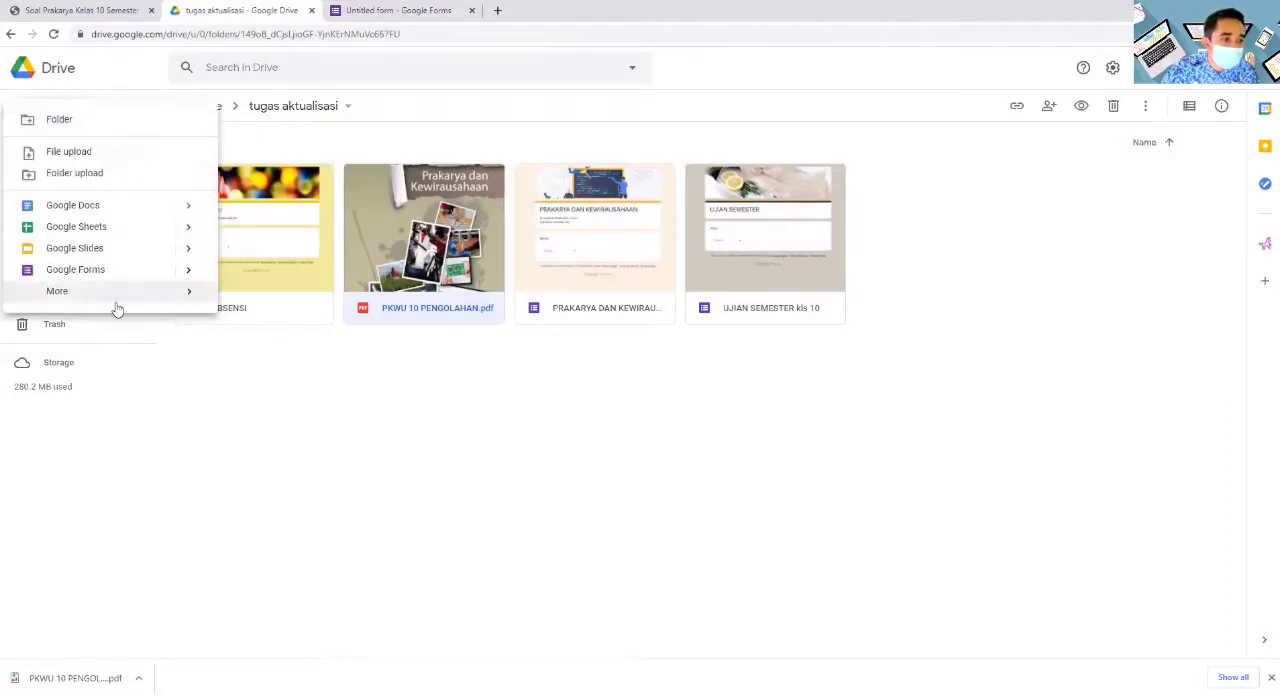
pyautogui.click(100, 272)
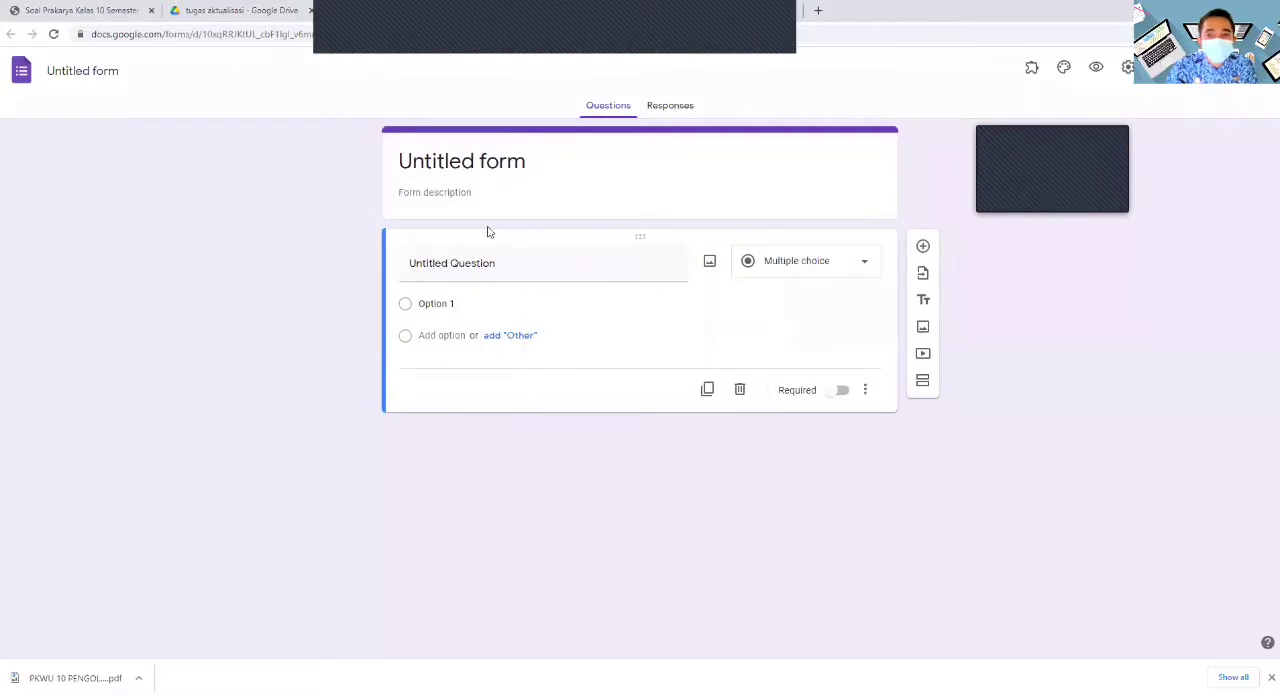
pyautogui.click(531, 158)
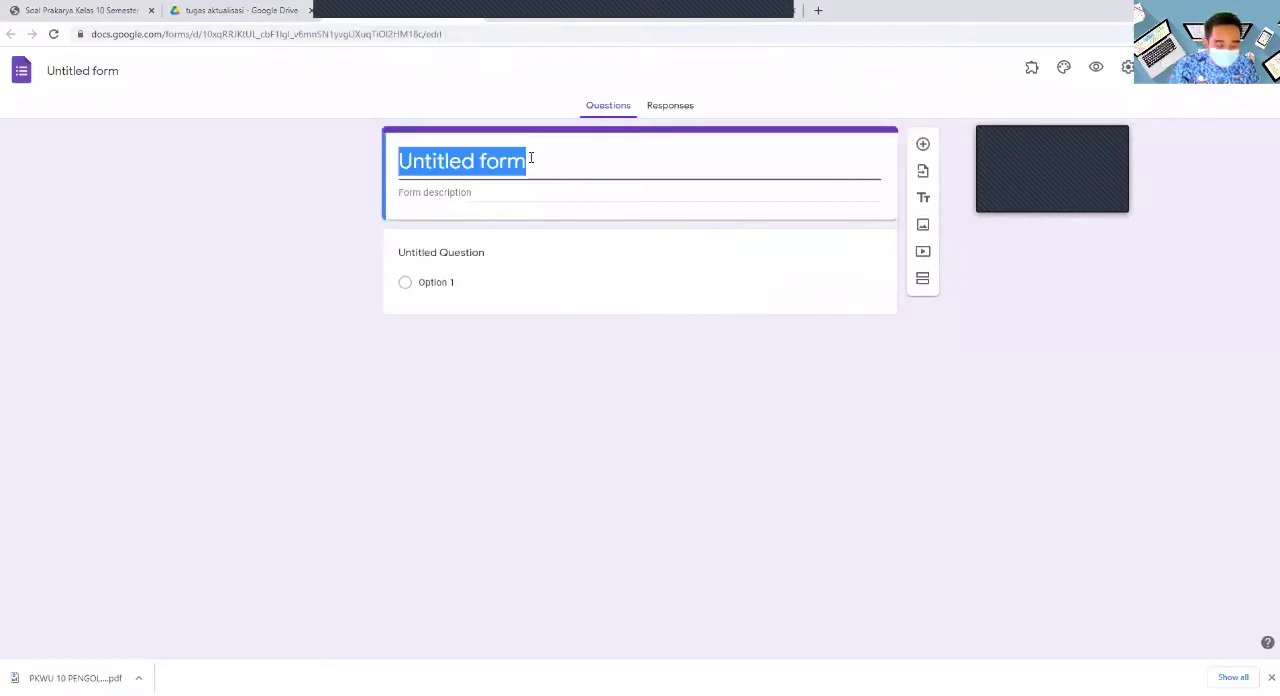
pyautogui.write('n')
pyautogui.press('BackSpace')
pyautogui.write('absen')
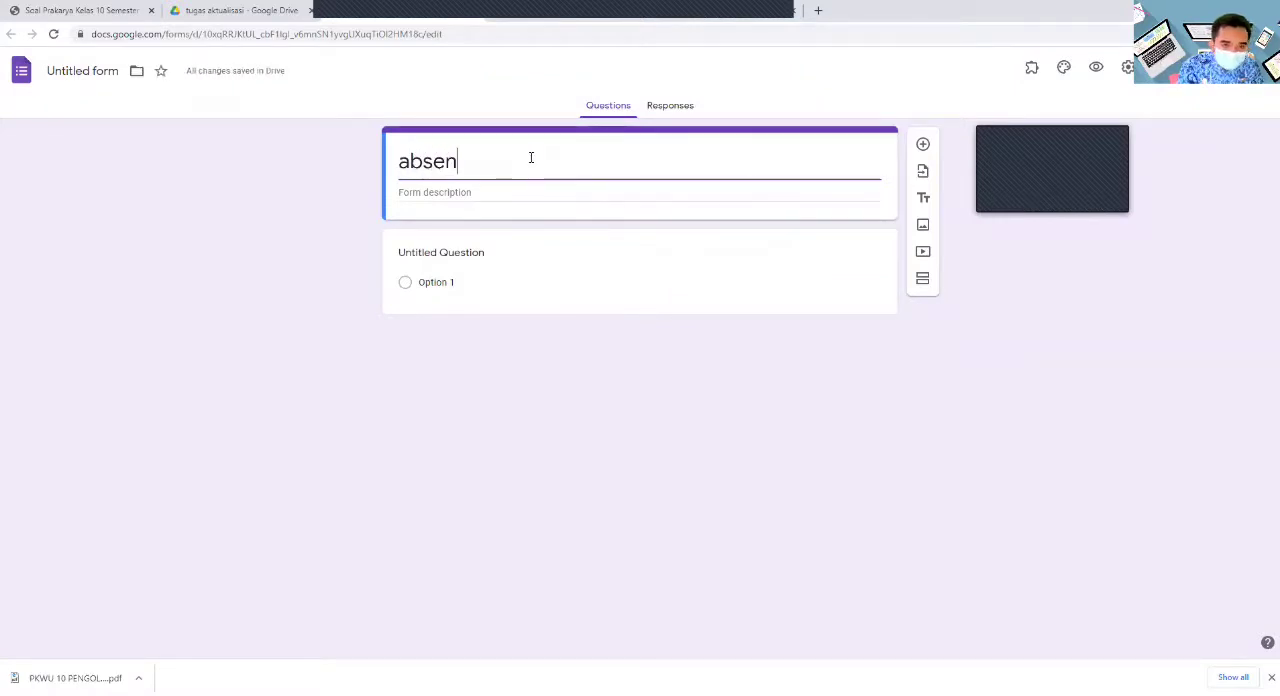
# - Name the first question of the absen form "kelas"
pyautogui.click(488, 255)
pyautogui.write('men')
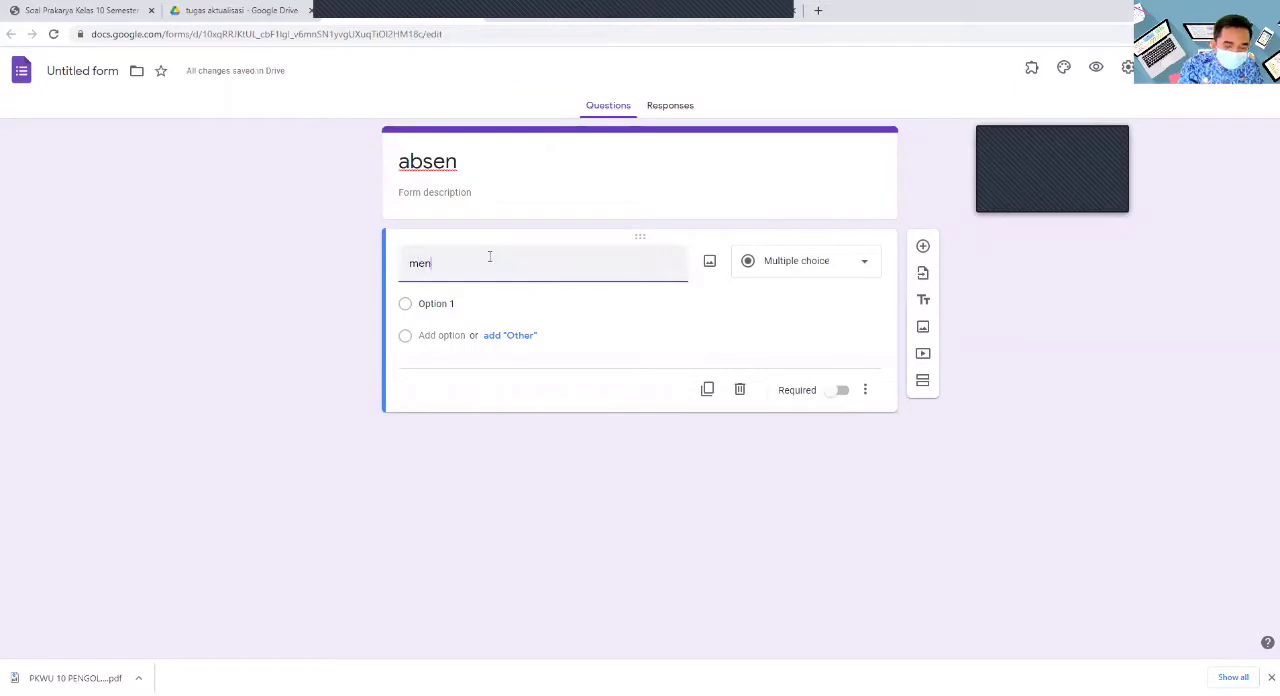
pyautogui.write('u')
pyautogui.moveTo(454, 272); pyautogui.dragTo(366, 266)
pyautogui.write('kelas')
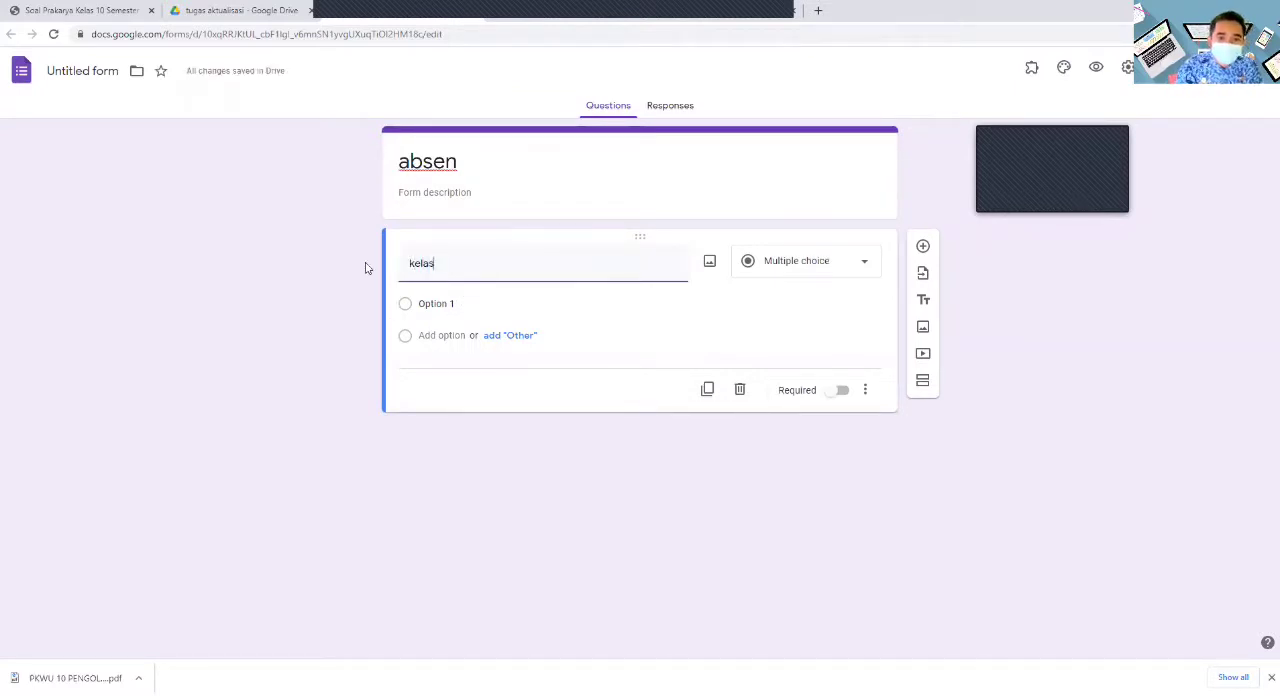
# - Give the "kelas" multiple choice question the two options "x mipa 1" and "x mipa 2"
pyautogui.click(445, 304)
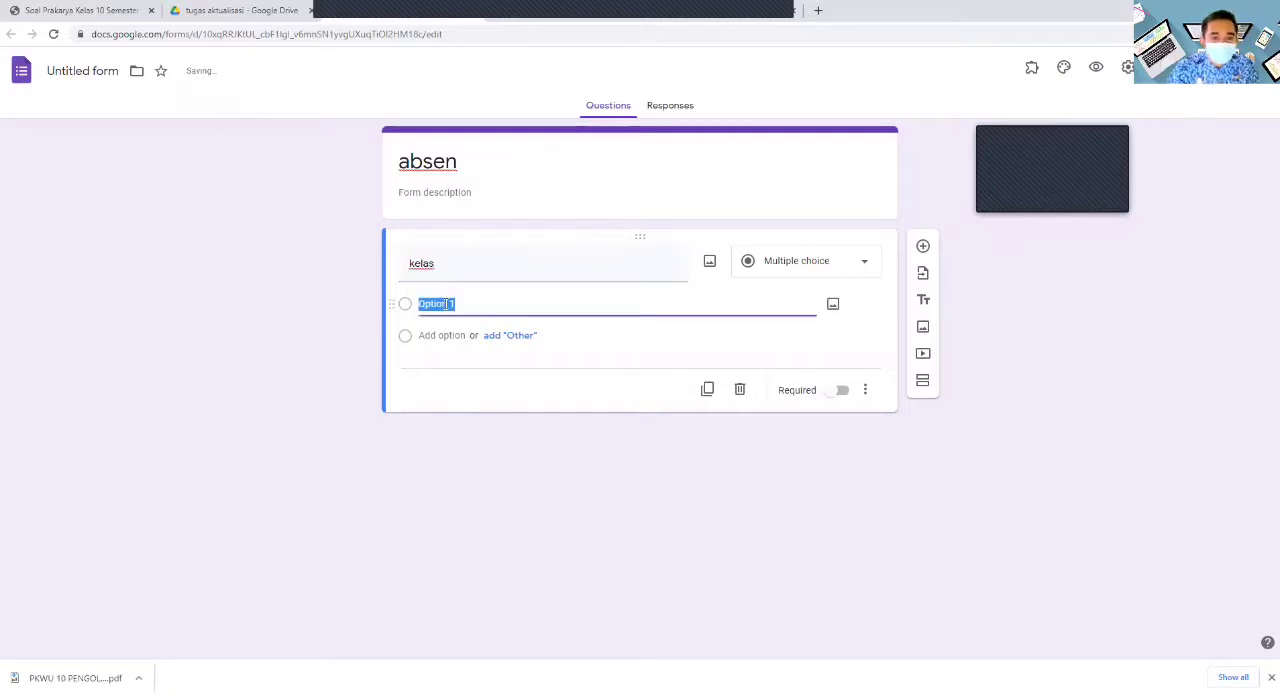
pyautogui.write('x mipa')
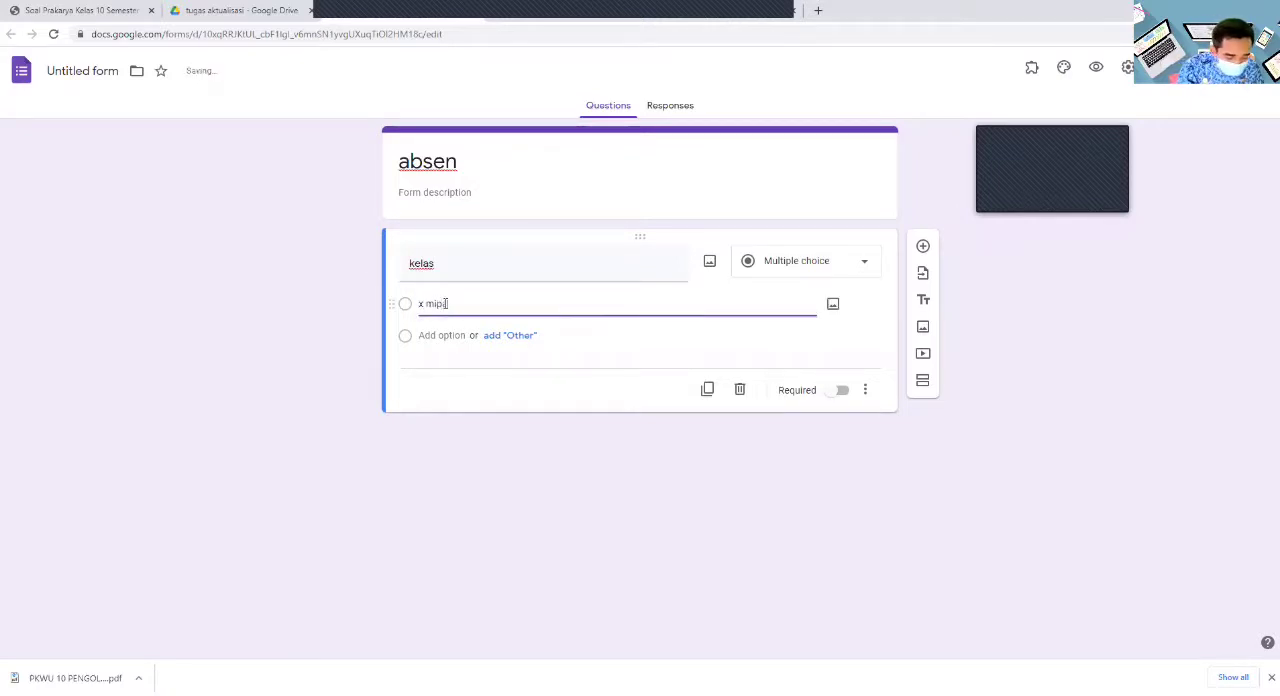
pyautogui.press('Return')
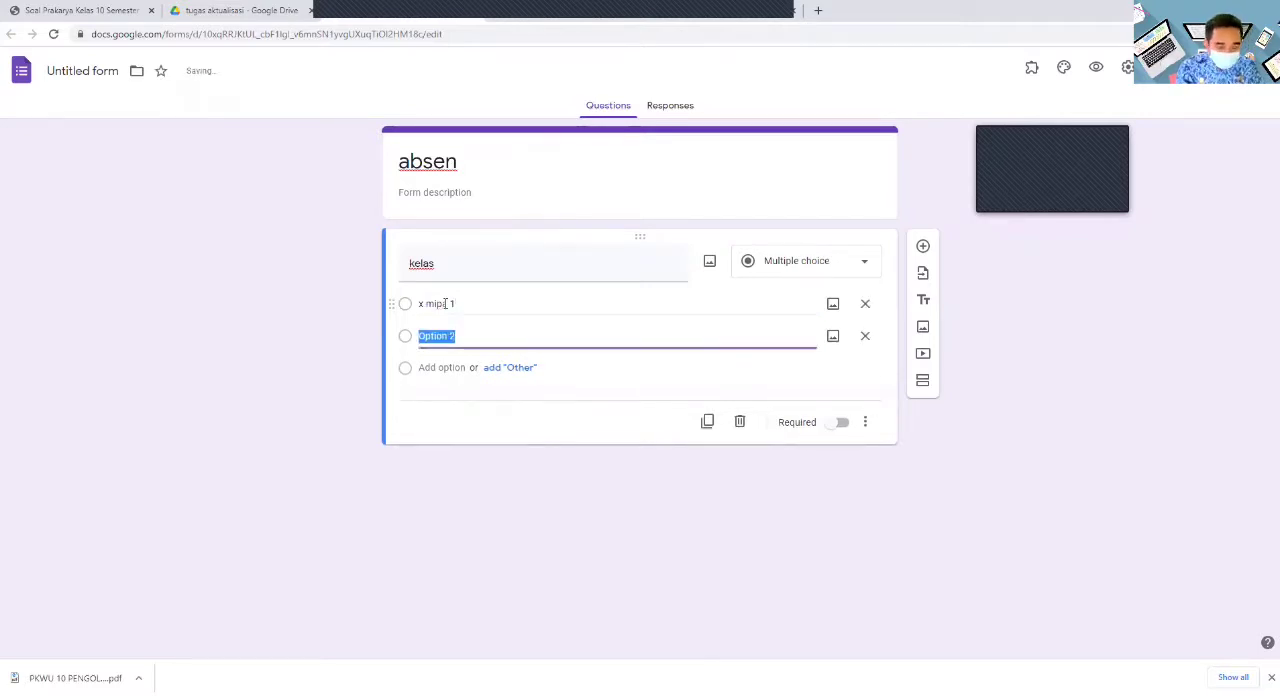
pyautogui.write('x mipa')
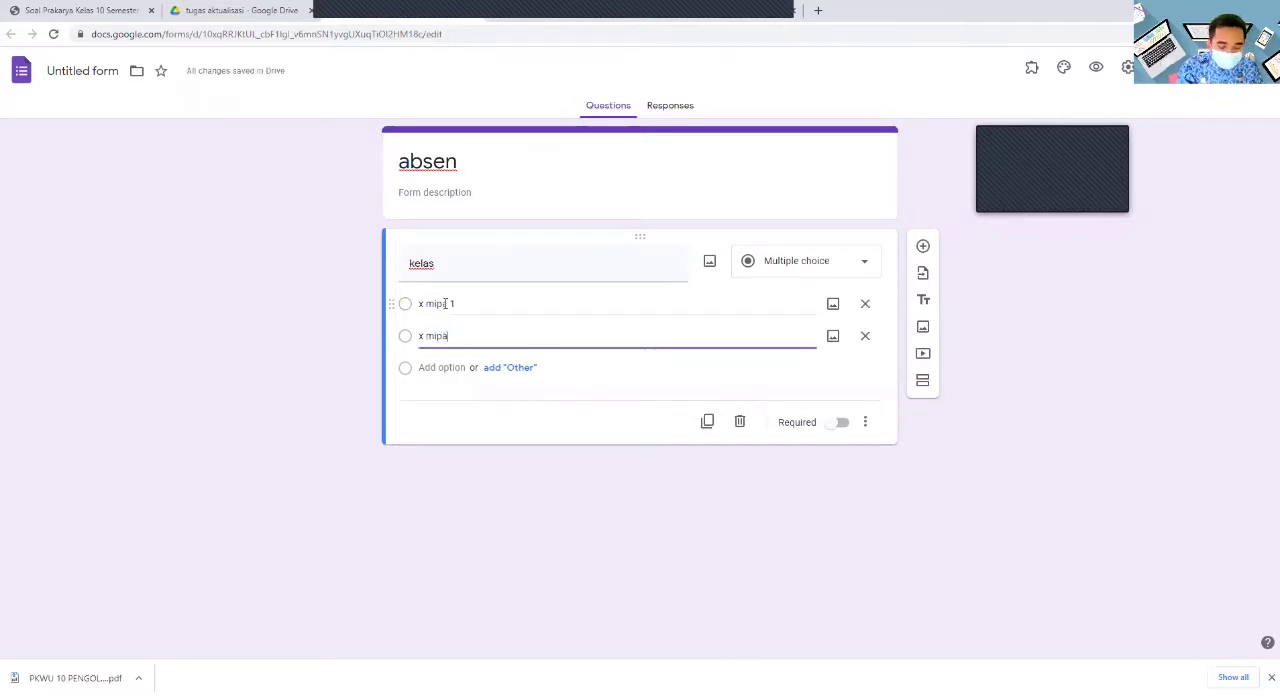
pyautogui.write(' 2')
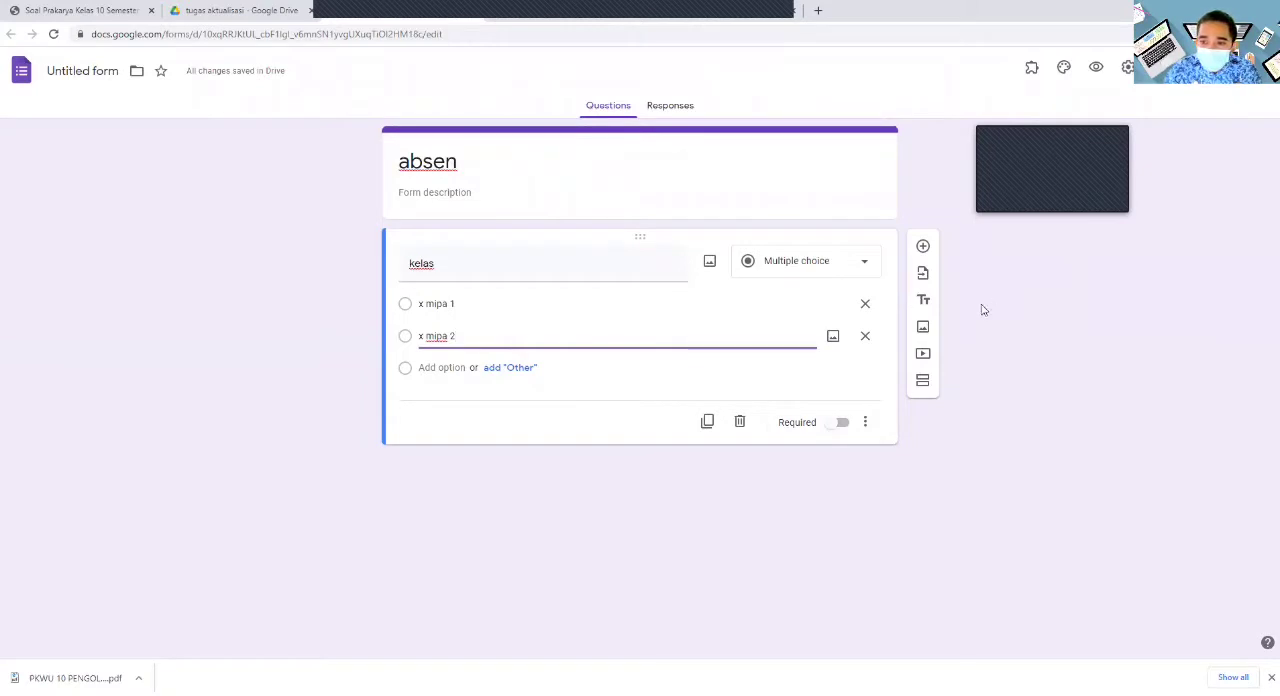
# - Add a second section after the "kelas" question and title it "x mipa 1"
pyautogui.click(926, 383)
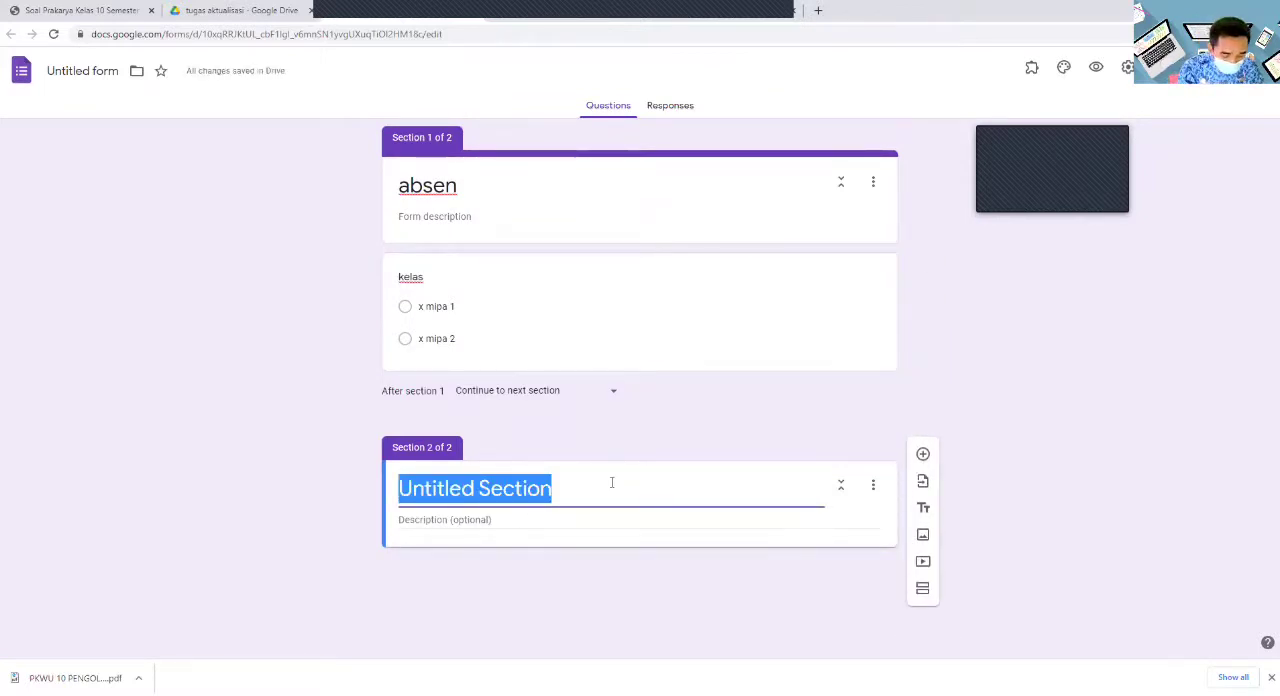
pyautogui.write('x mipa 1')
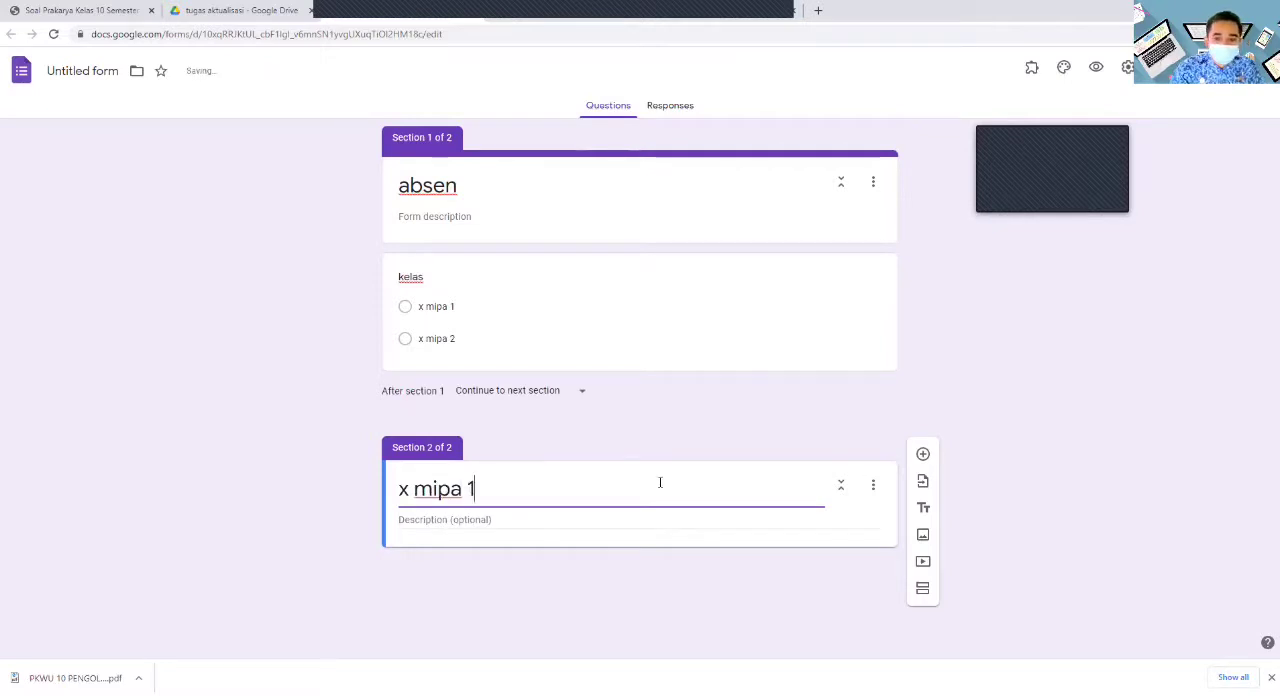
# - Add a dropdown question reading "silahkan pilih sesui dengan nama kalian" to the x mipa 1 section and start editing its first option
pyautogui.click(922, 456)
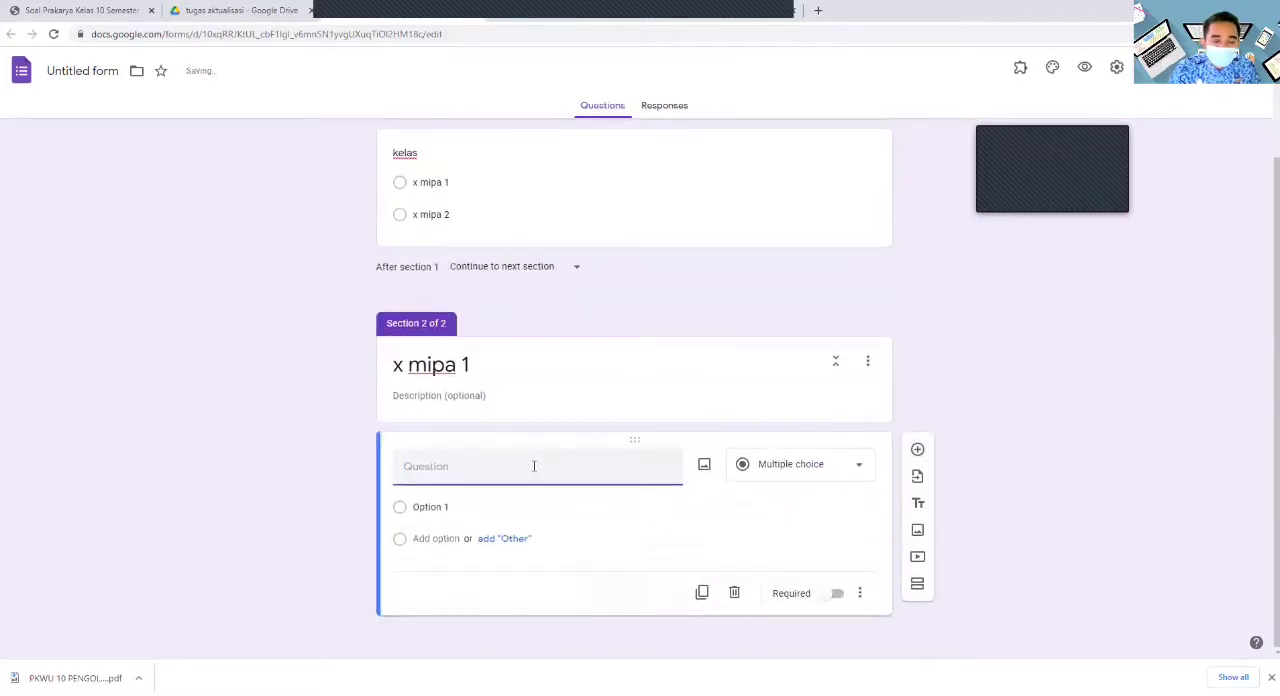
pyautogui.write('silahkan pilih s')
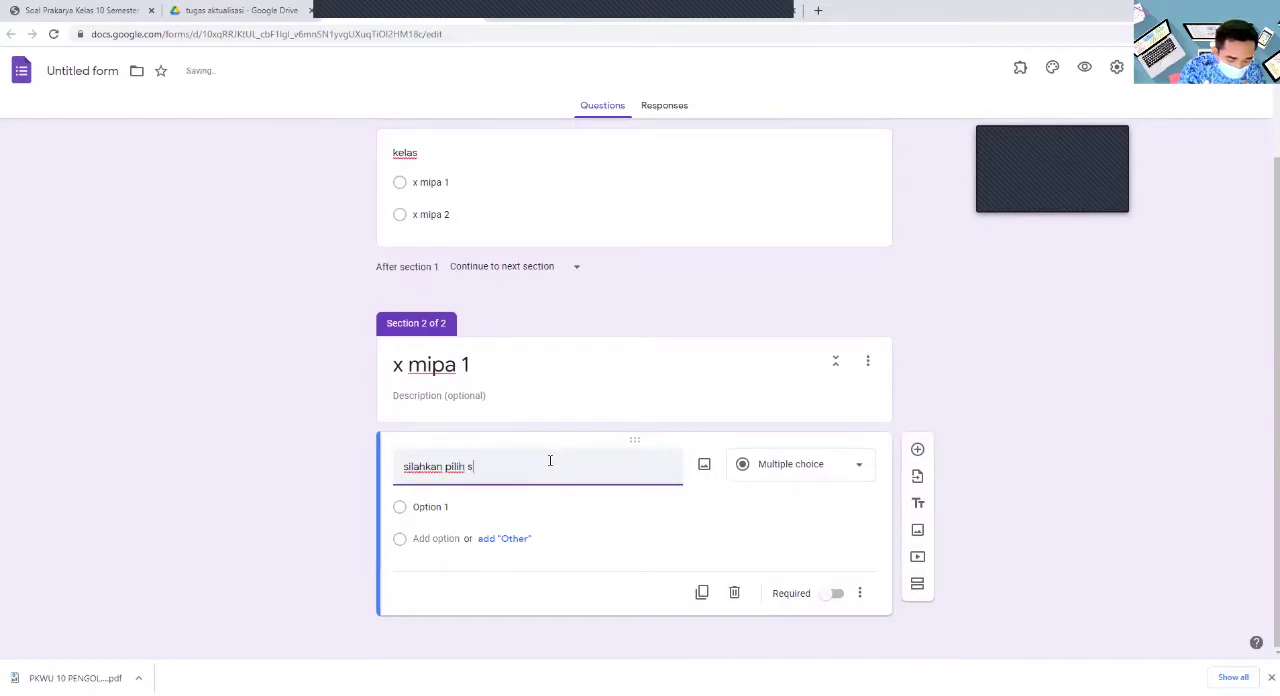
pyautogui.write('esui den')
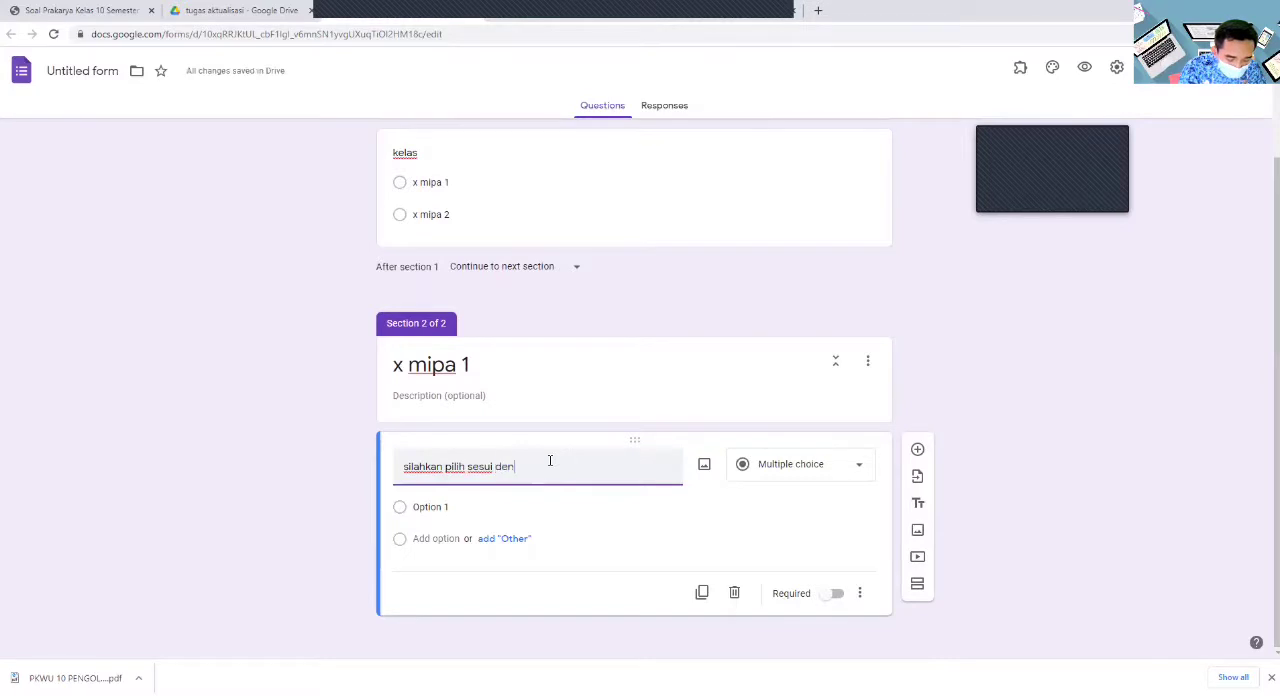
pyautogui.write('gan ')
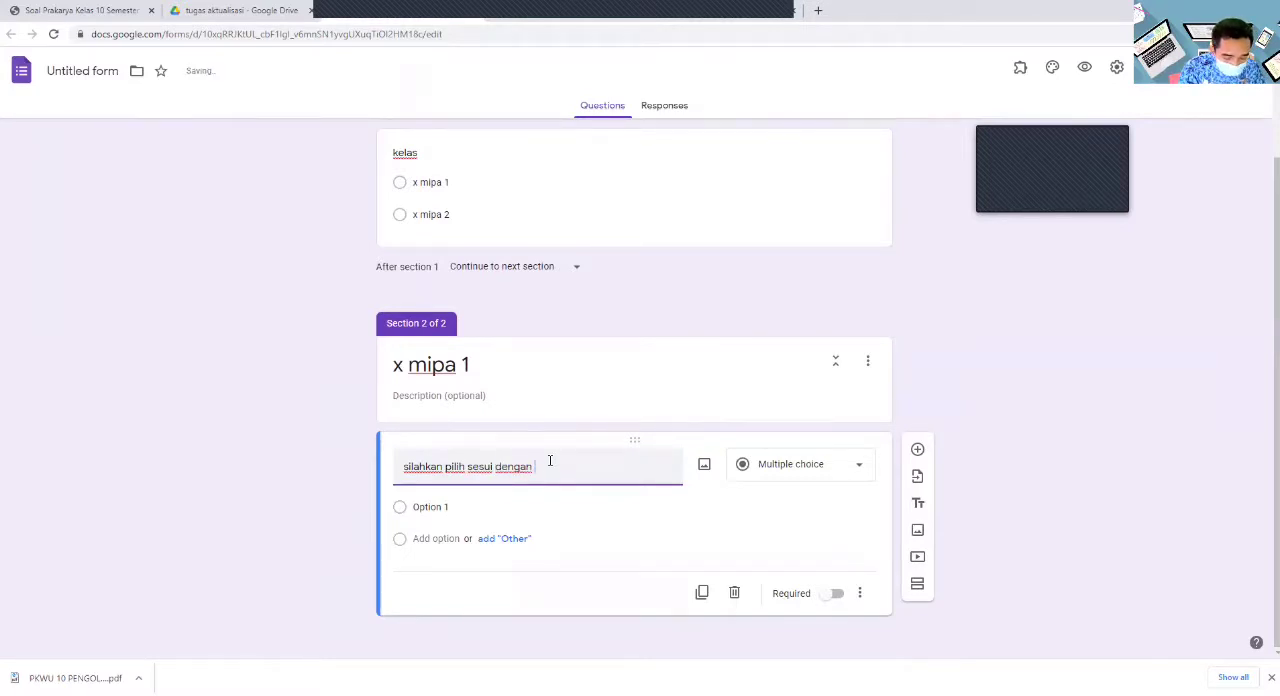
pyautogui.write('nama kalian')
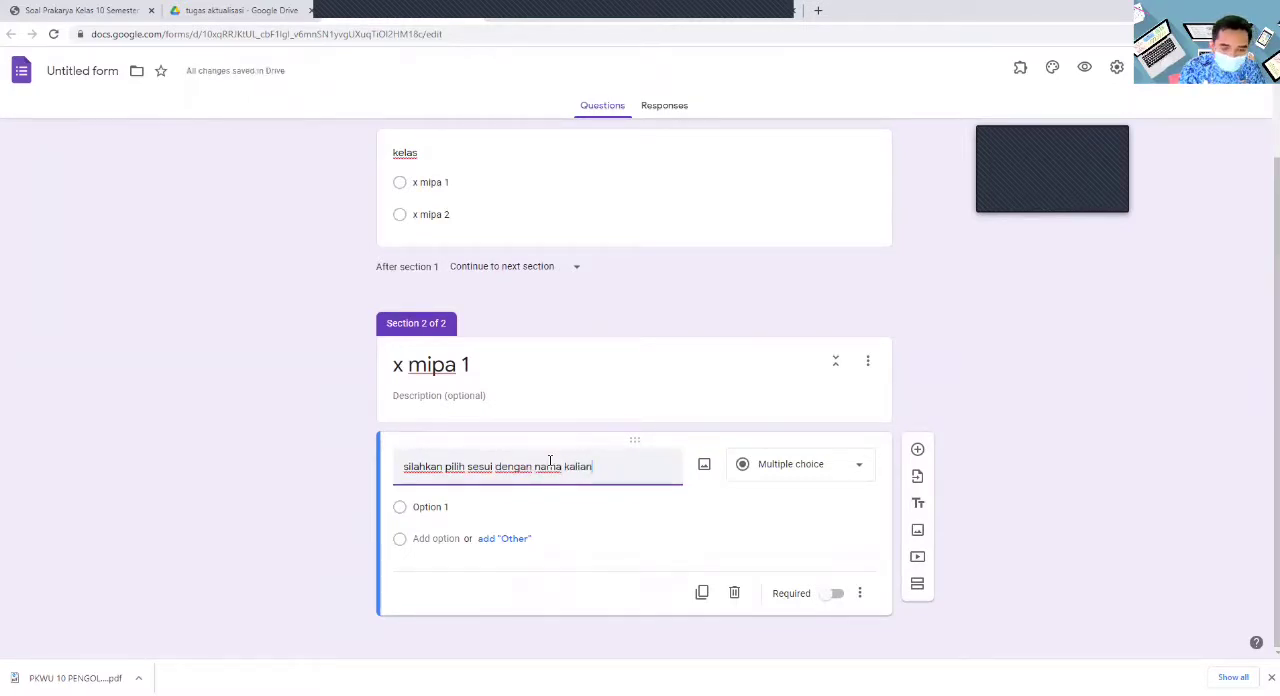
pyautogui.click(452, 511)
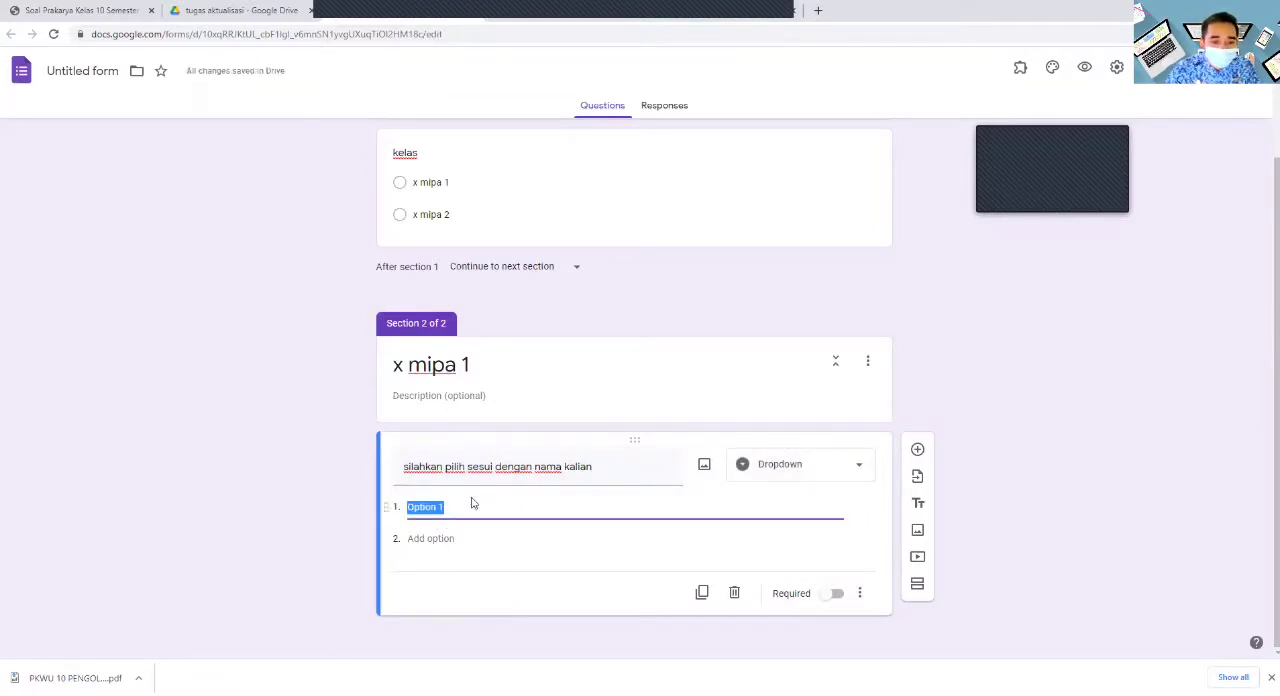
# - Switch to the DAFTAR NILAI workbook in Excel and select the student names of class X MIPA 2 in B74:B109 for copying
pyautogui.hotkey('alt', 'Tab')
pyautogui.hotkey('alt', 'Tab')
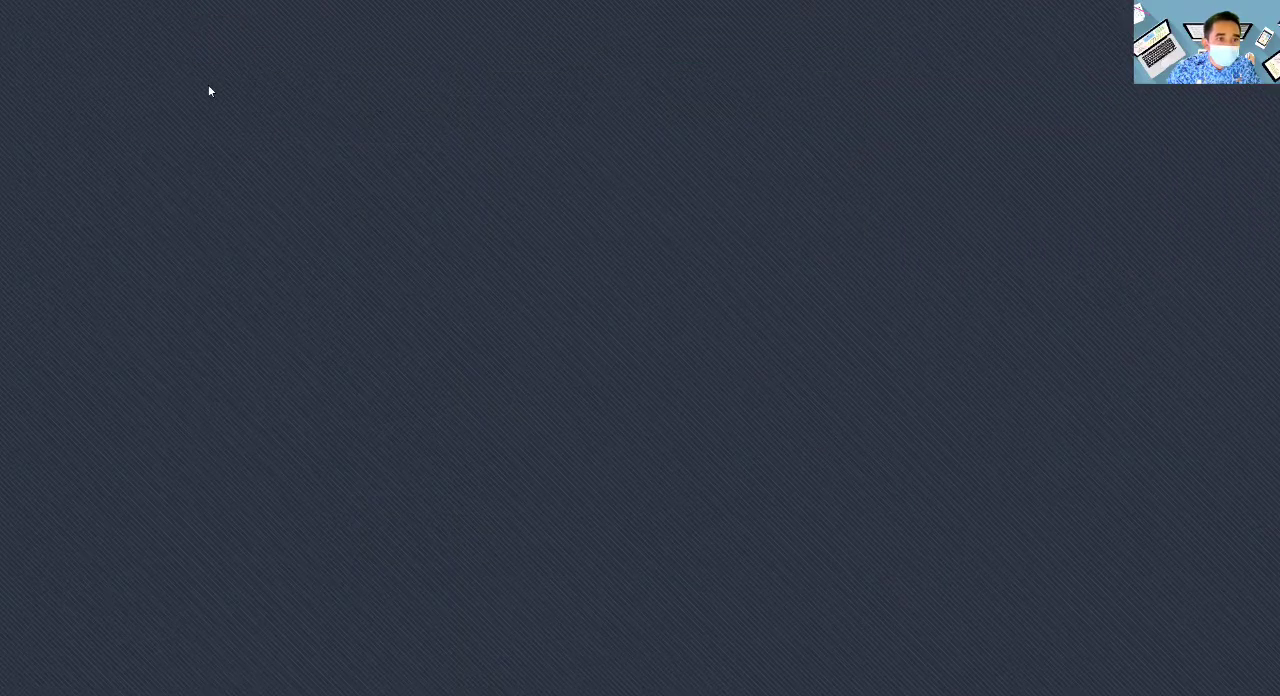
pyautogui.hotkey('alt', 'Tab')
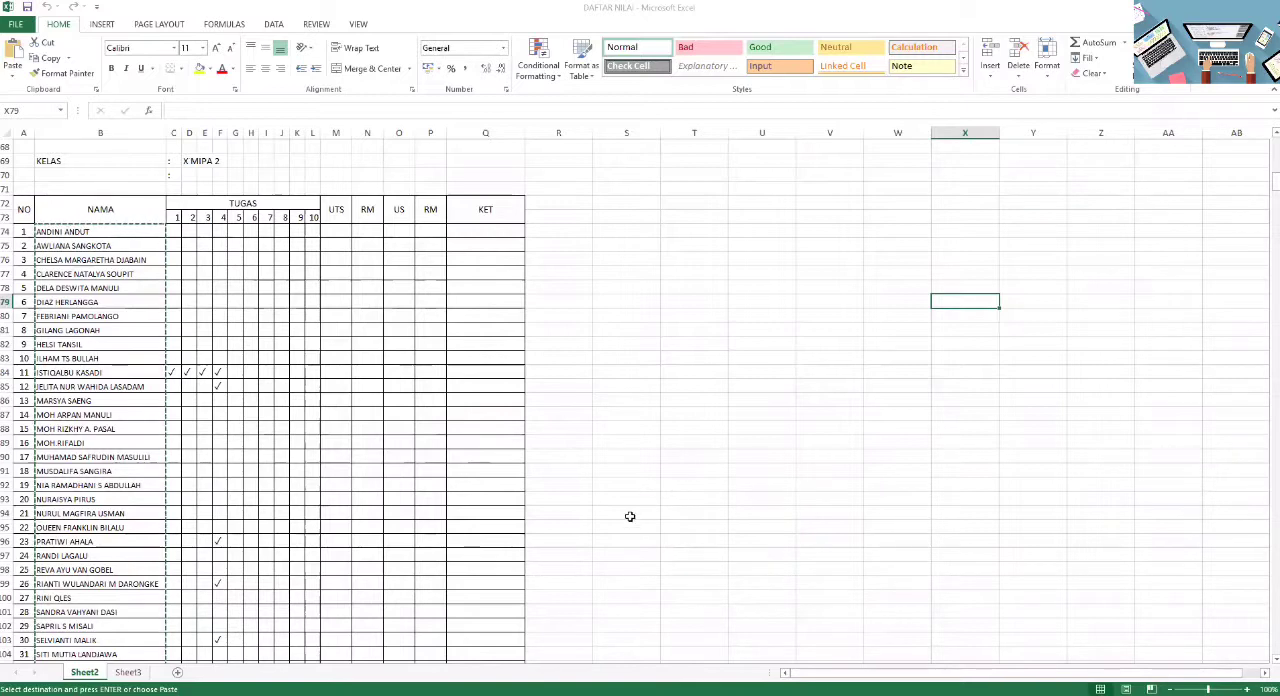
pyautogui.click(80, 232)
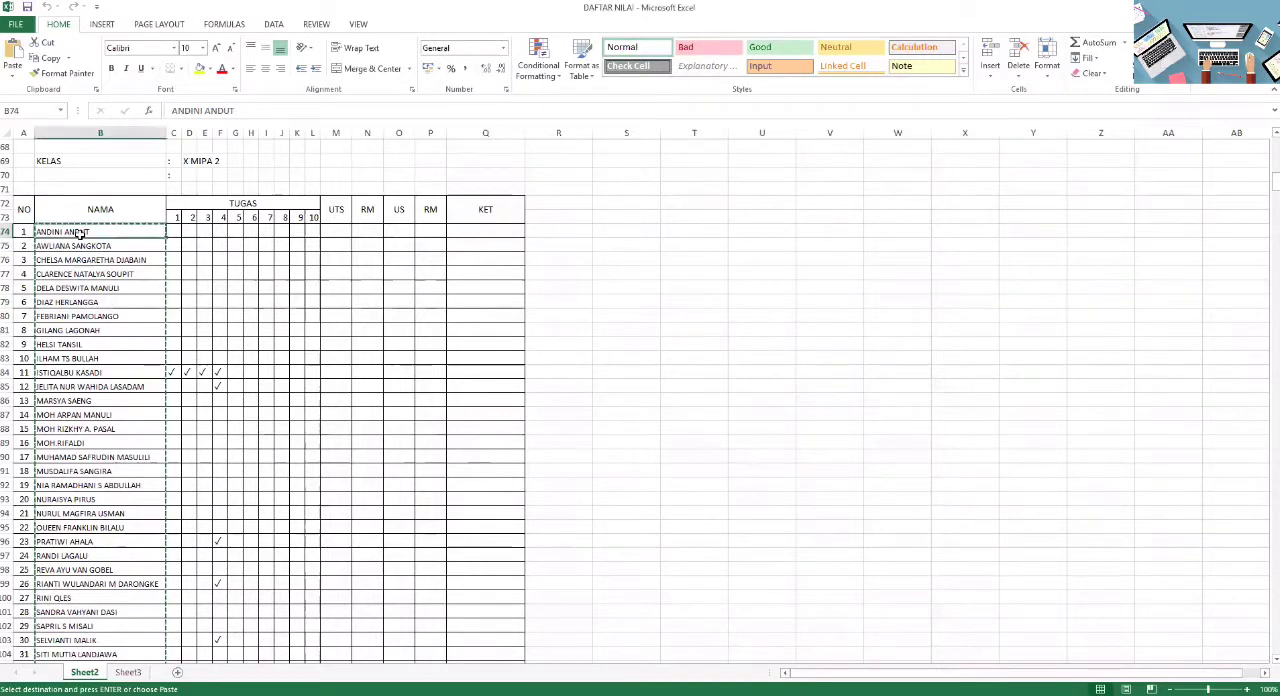
pyautogui.scroll(-5, 129, 349)
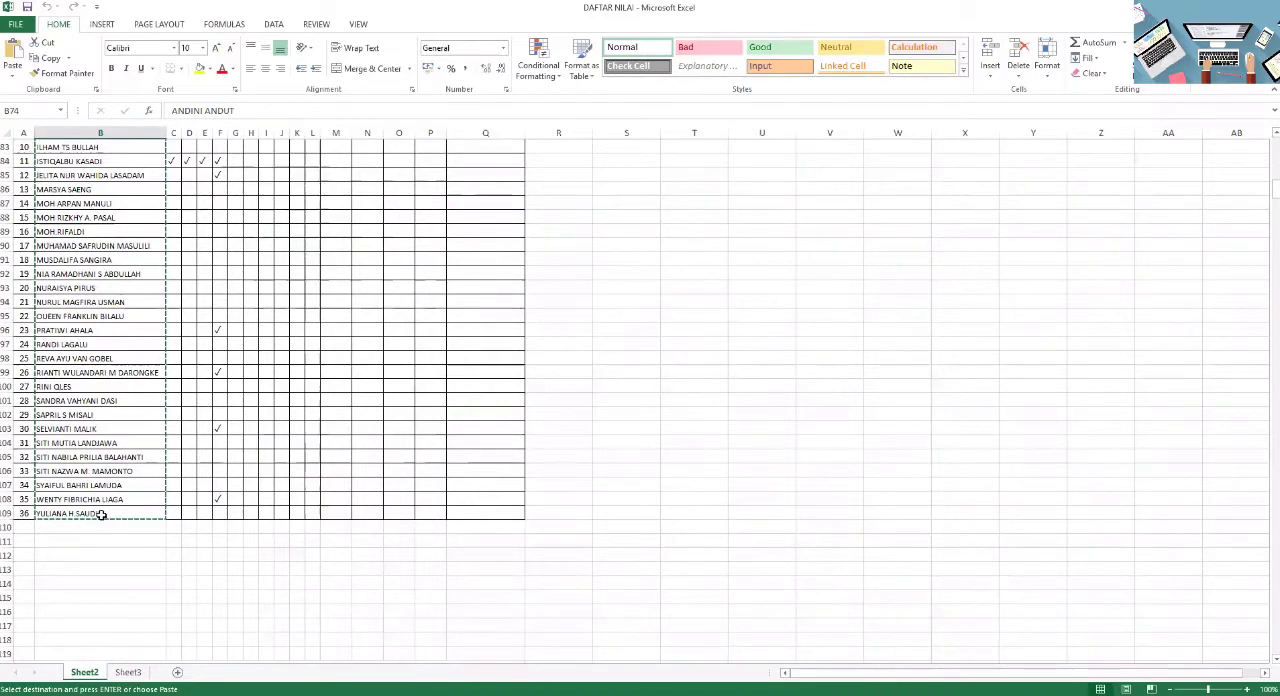
pyautogui.keyDown('shift'); pyautogui.click(101, 514); pyautogui.keyUp('shift')
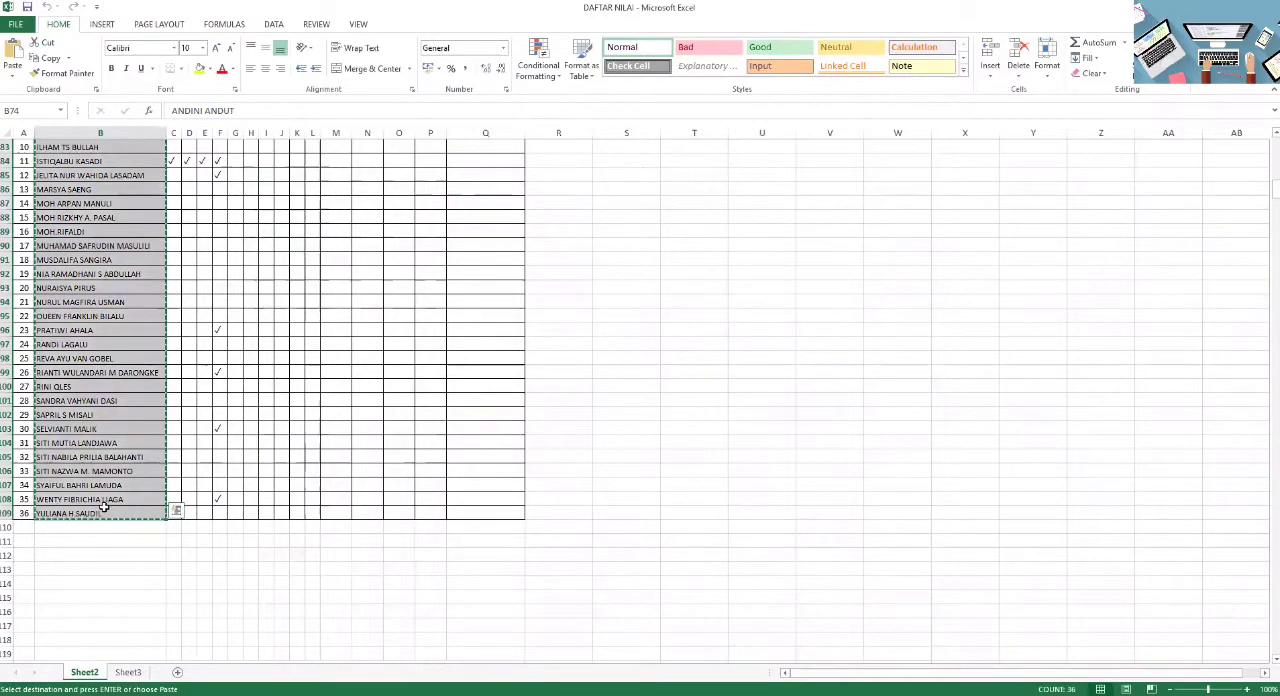
pyautogui.rightClick(101, 514)
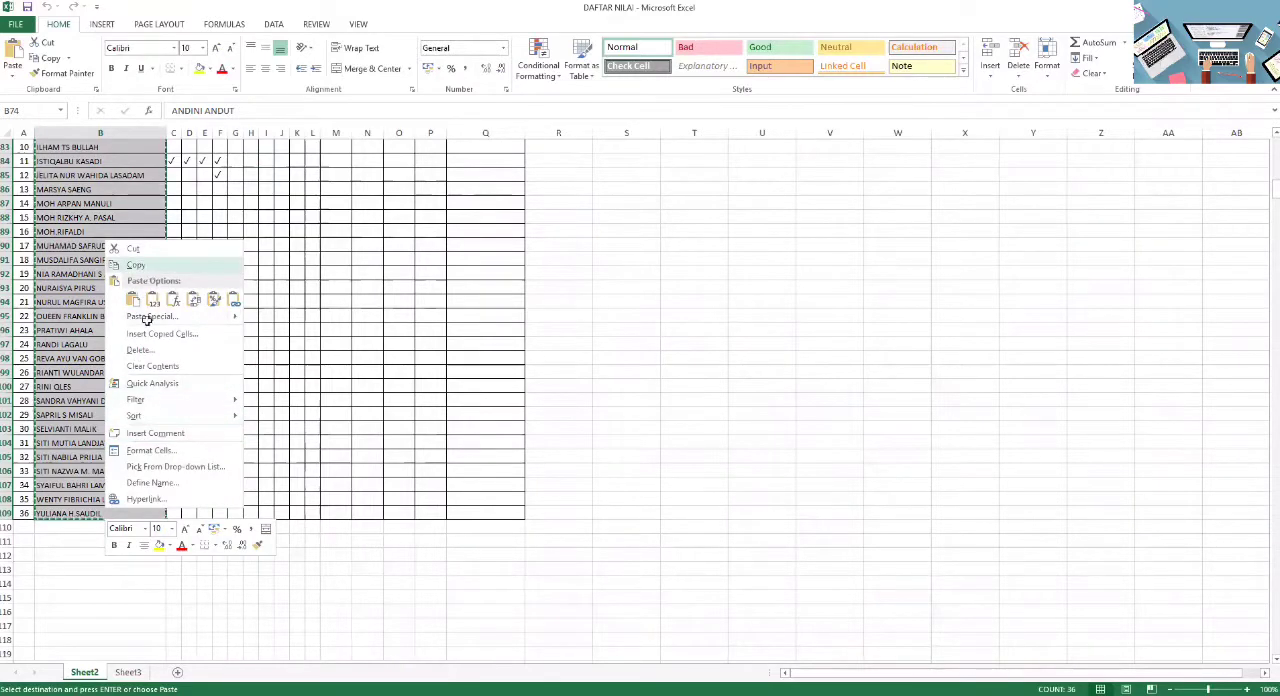
pyautogui.scroll(9, 237, 633)
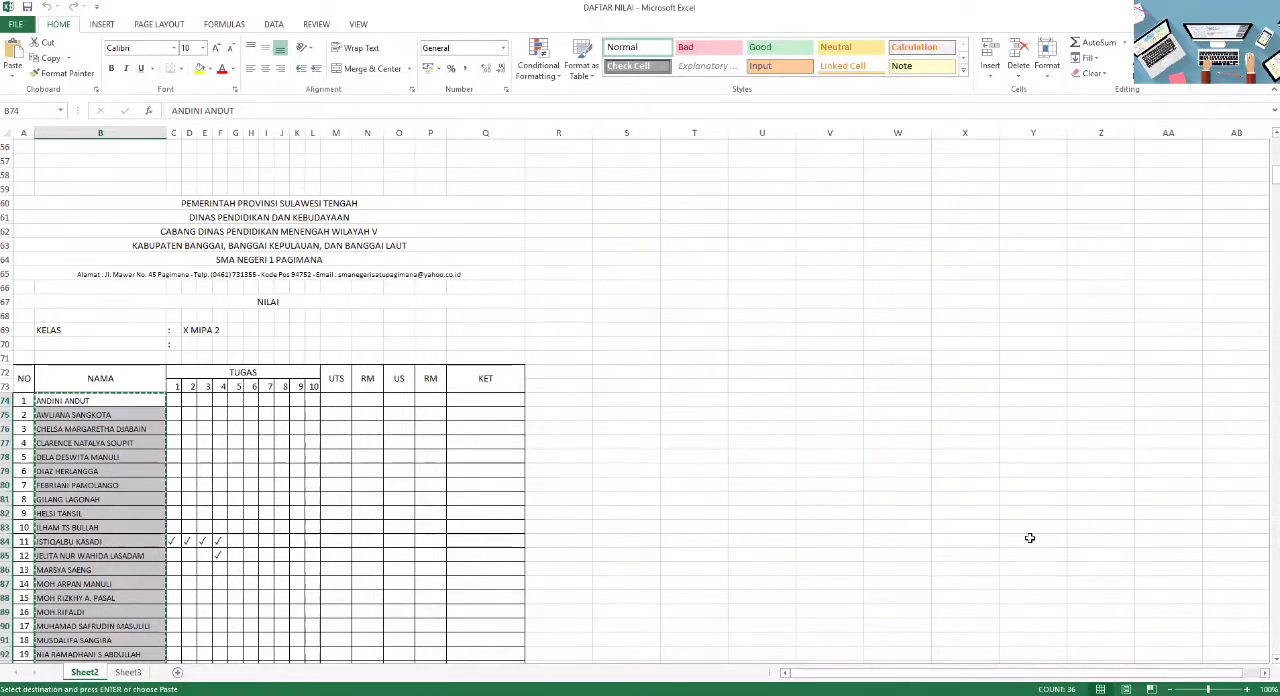
# - Switch back to the absen form in the browser, paste the student name list as the dropdown options and review them
pyautogui.hotkey('alt', 'Tab')
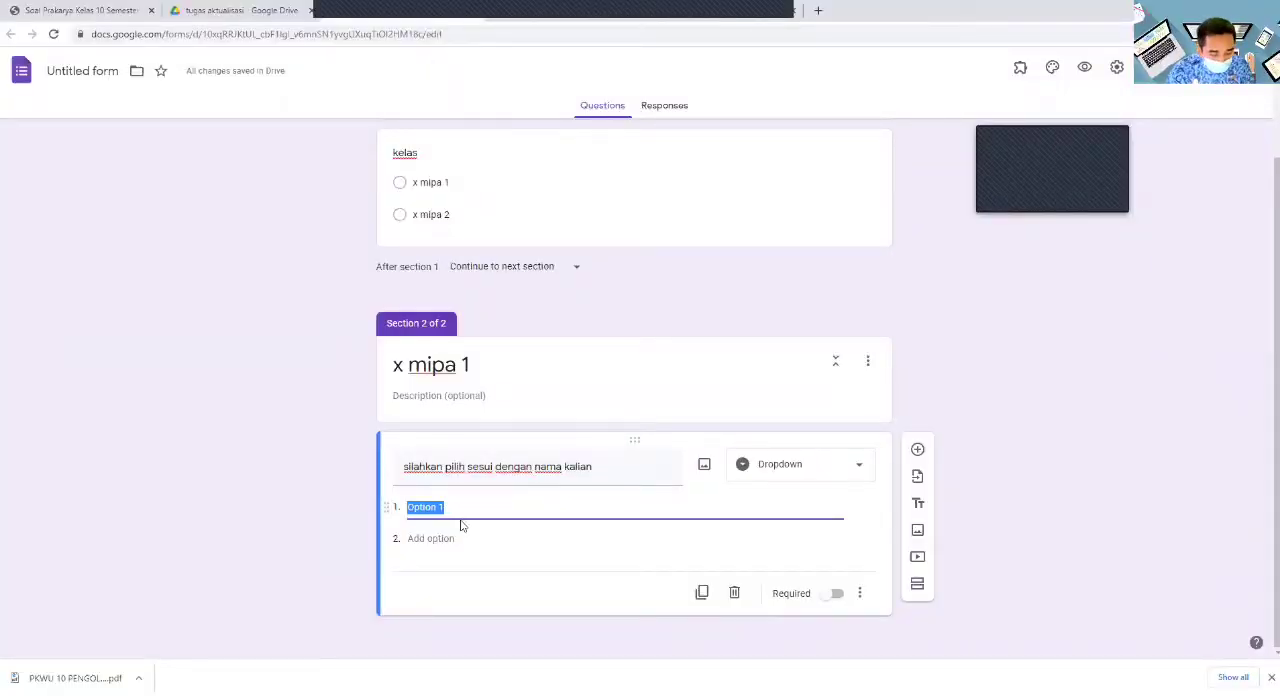
pyautogui.hotkey('ctrl', 'v')
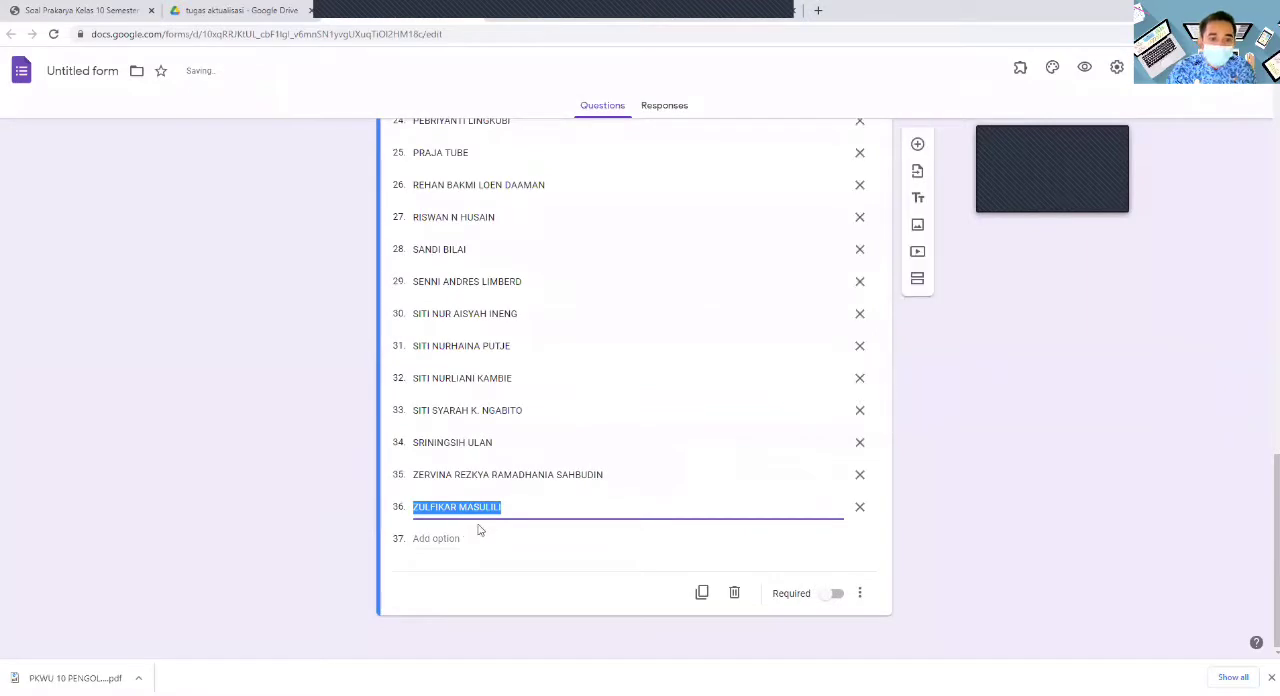
pyautogui.scroll(2, 478, 530)
pyautogui.scroll(9, 478, 530)
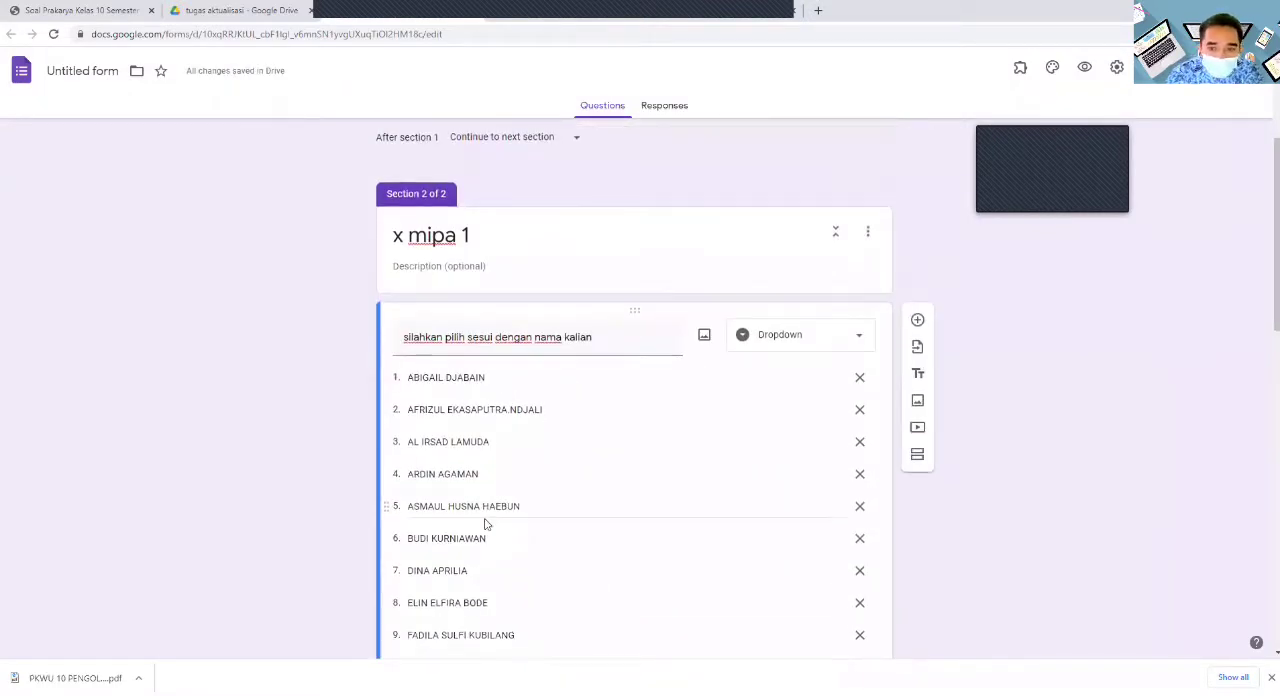
pyautogui.scroll(-11, 485, 523)
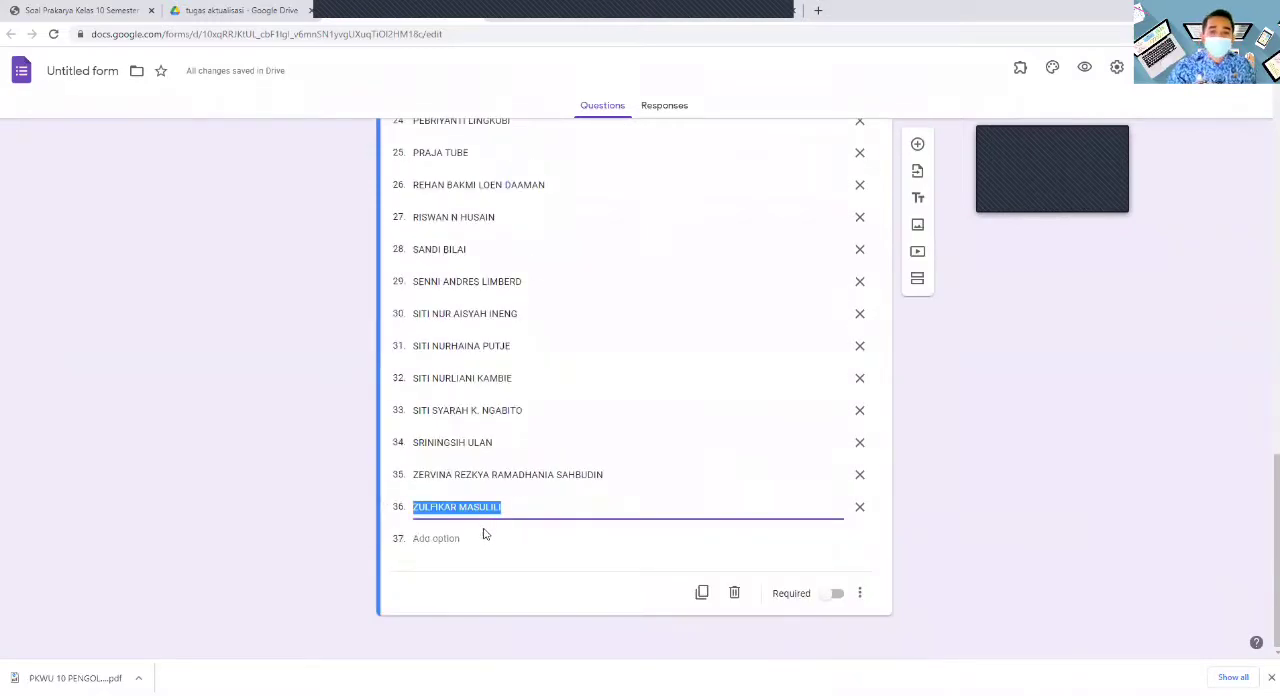
pyautogui.scroll(10, 830, 442)
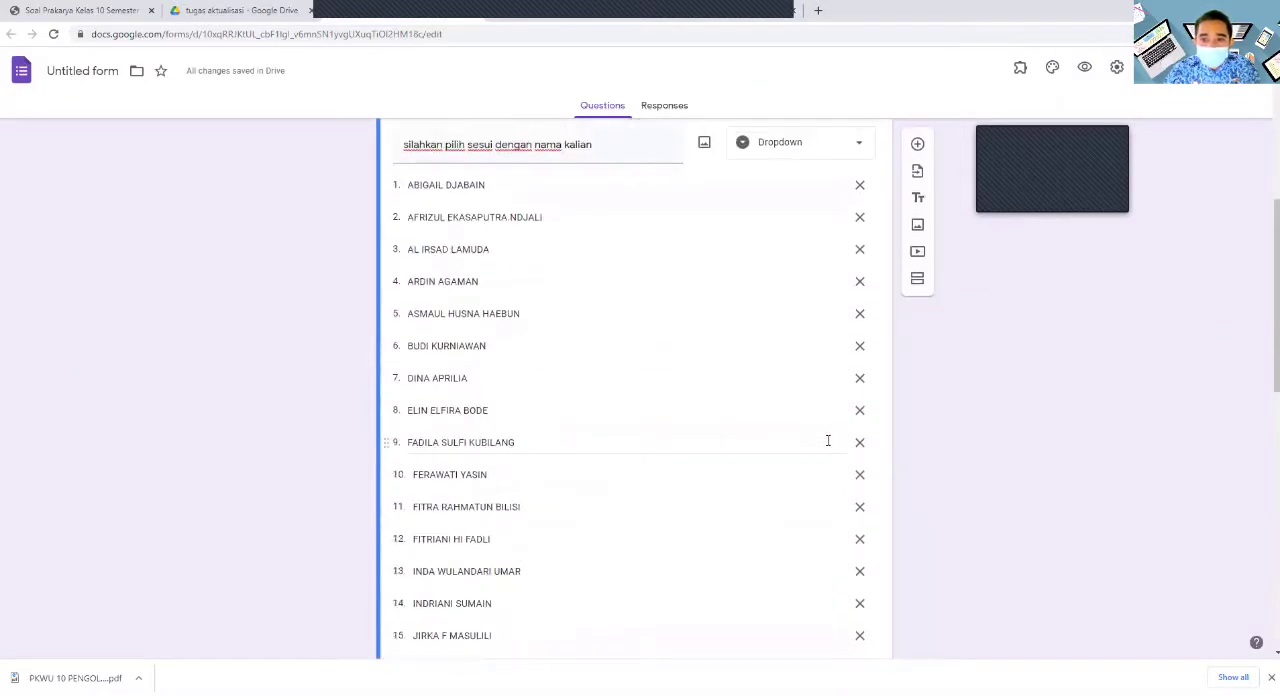
# - Add a question below the name list reading "keterangan : jika hadir melabihi jam pelajaran atau terlambat lebih dari 15 menit silahkan isi alpa"
pyautogui.click(918, 146)
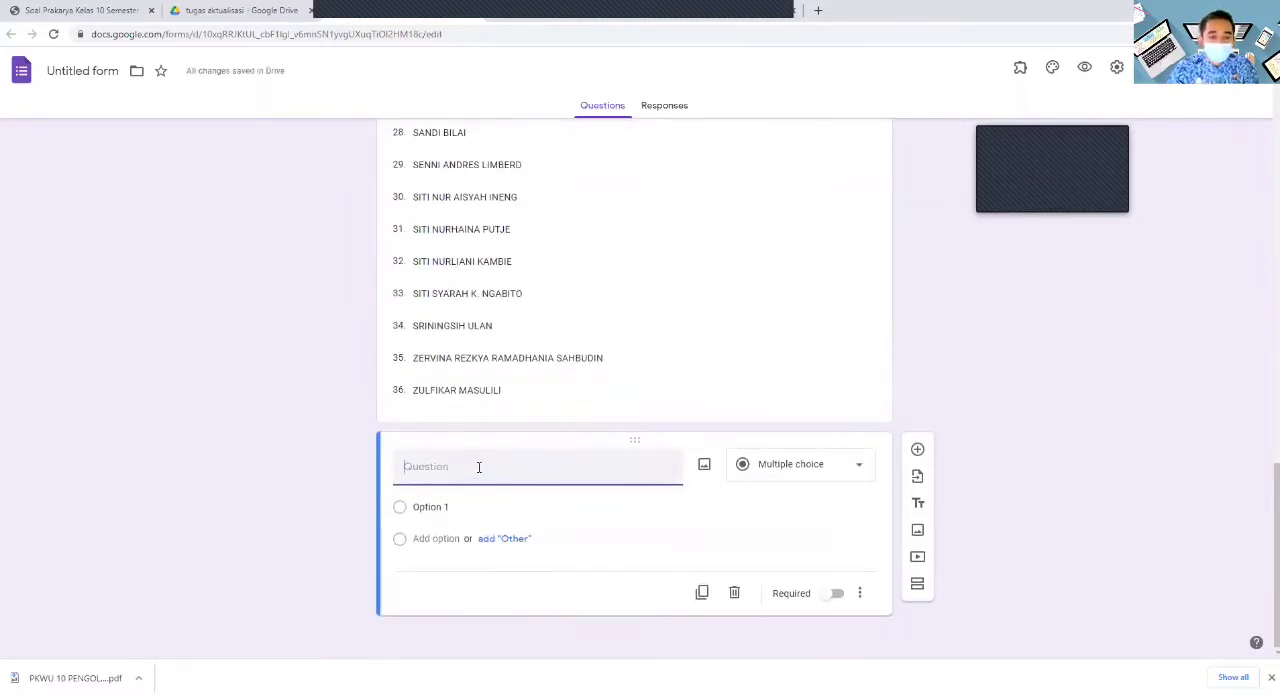
pyautogui.write('keterangan : jika hadir mela')
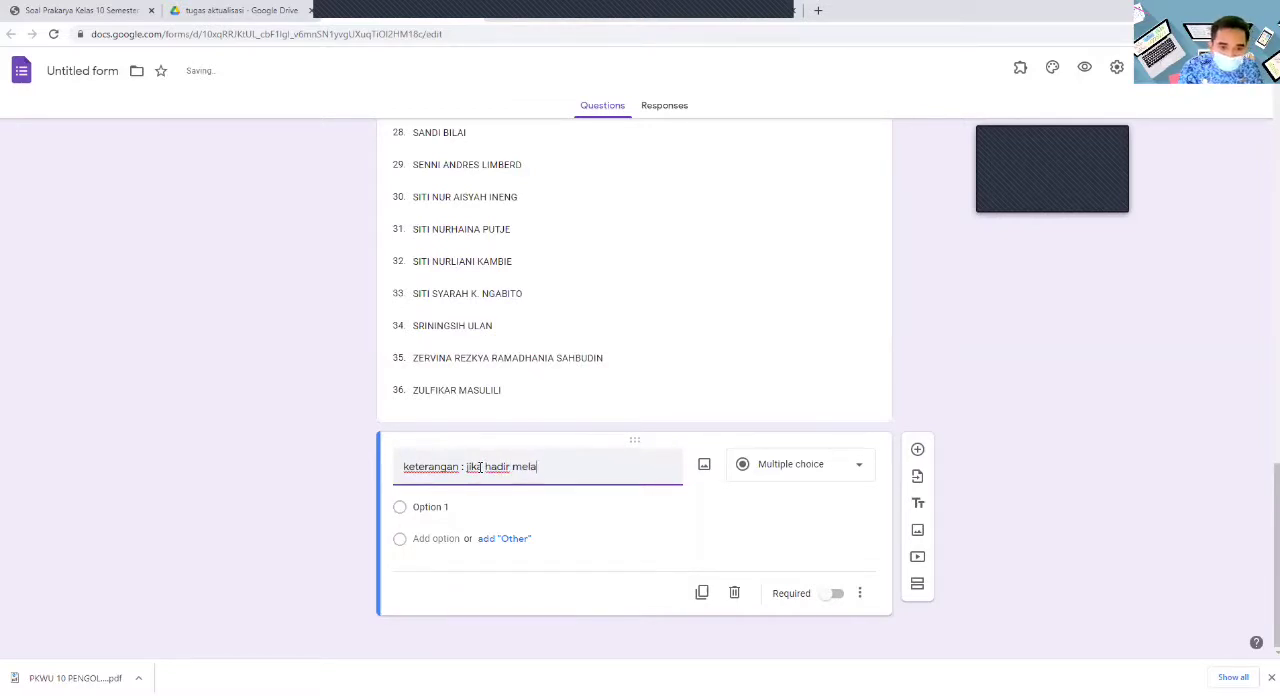
pyautogui.write('bihi')
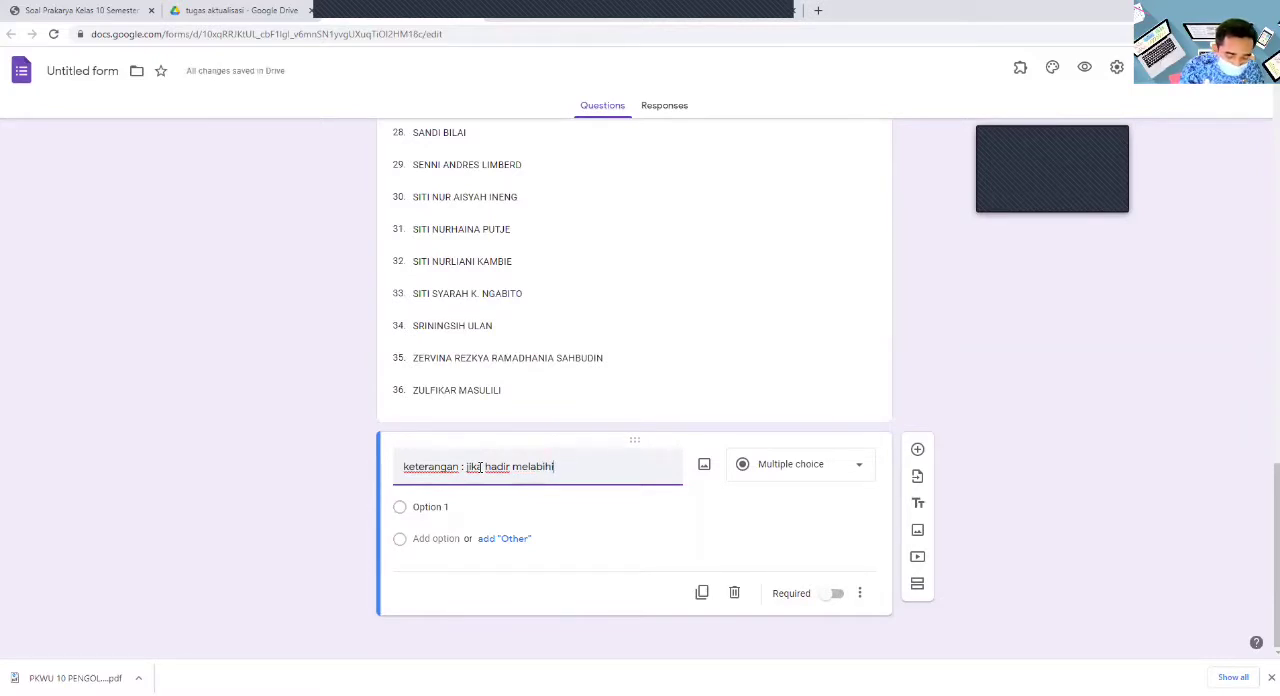
pyautogui.write(' jam pela')
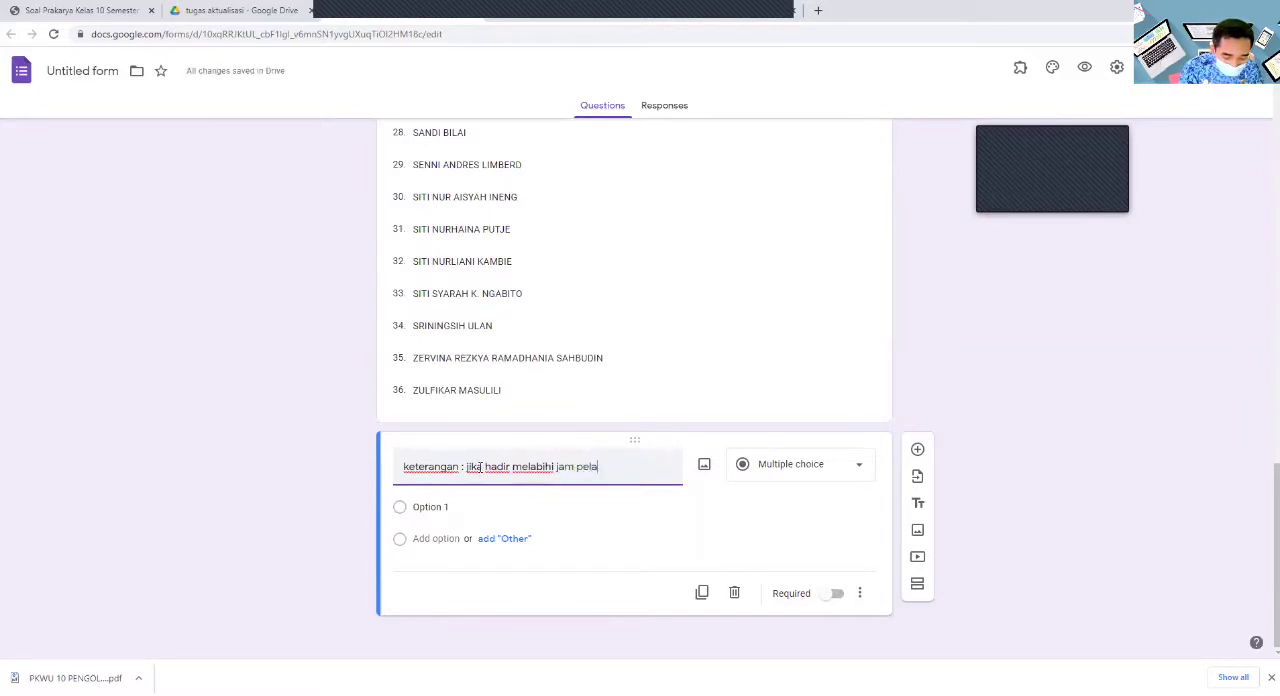
pyautogui.write('jaran atau')
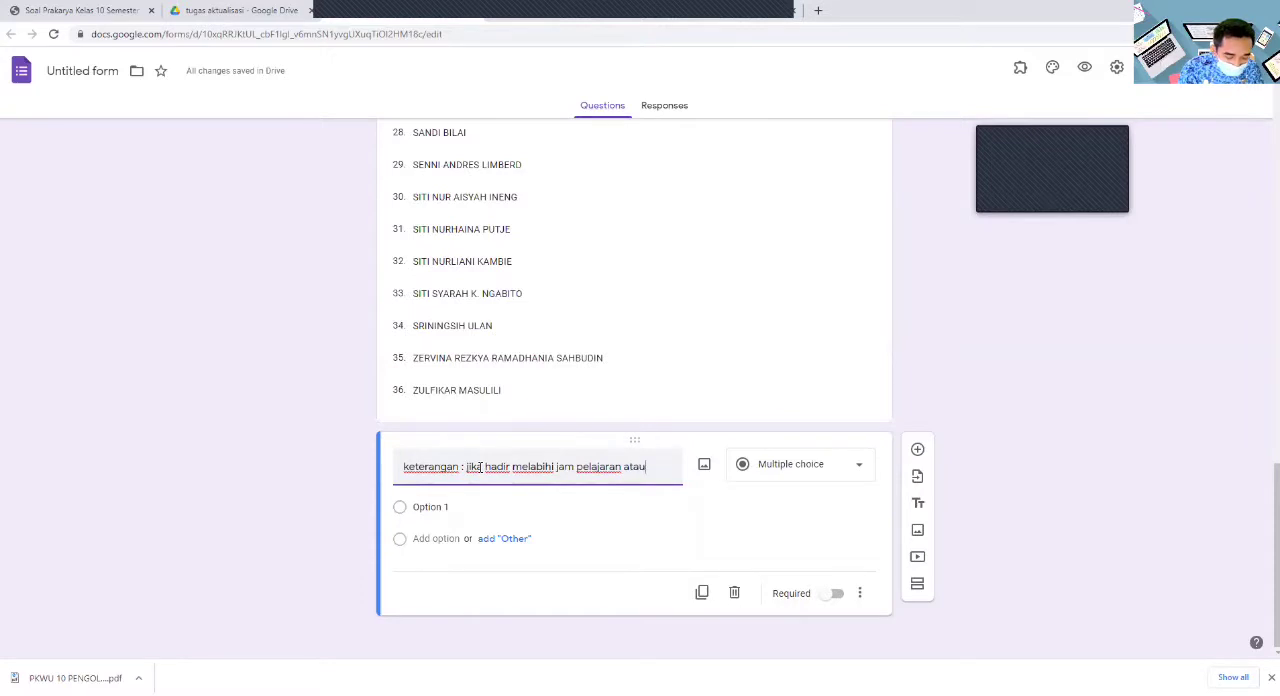
pyautogui.write(' terlambat lebih dari 15 men')
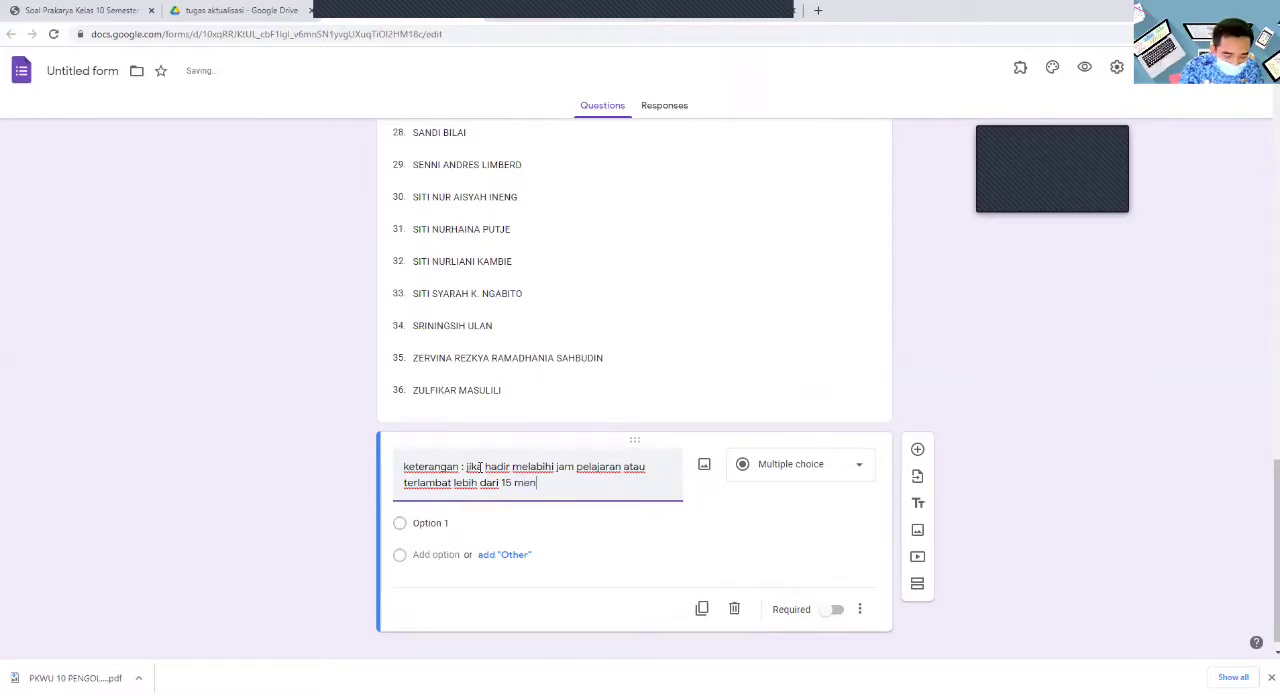
pyautogui.write('it silahka')
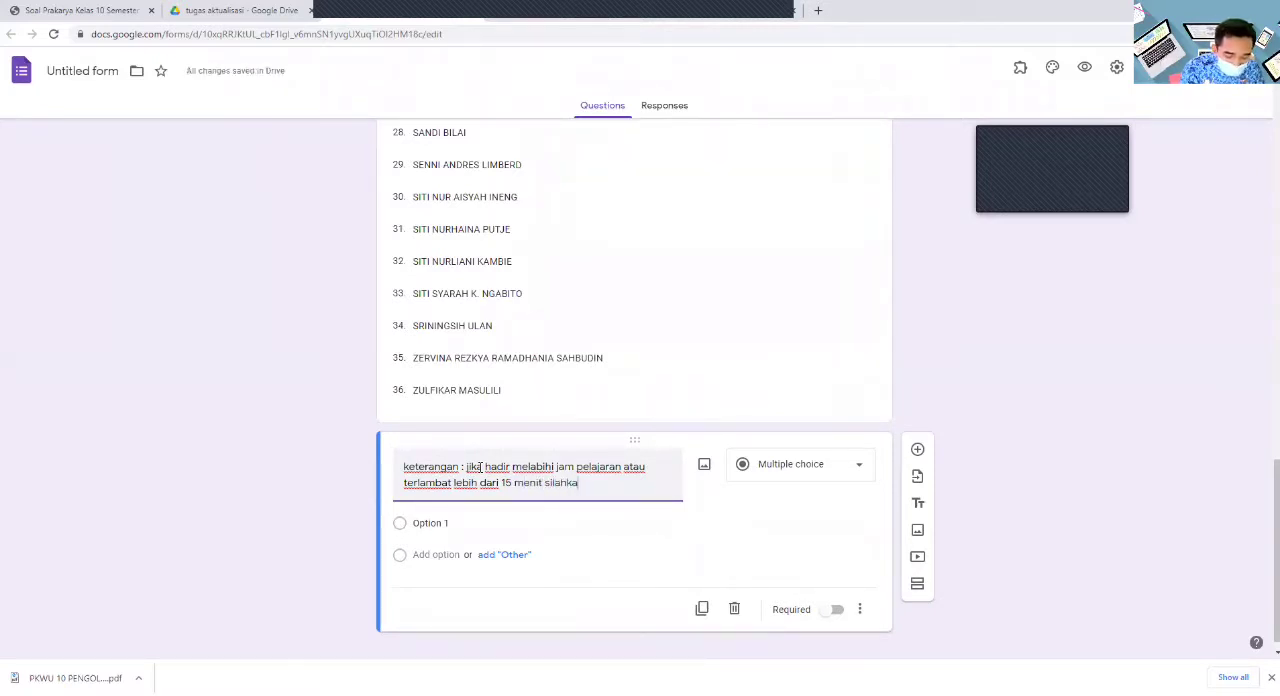
pyautogui.write('n isi alpa')
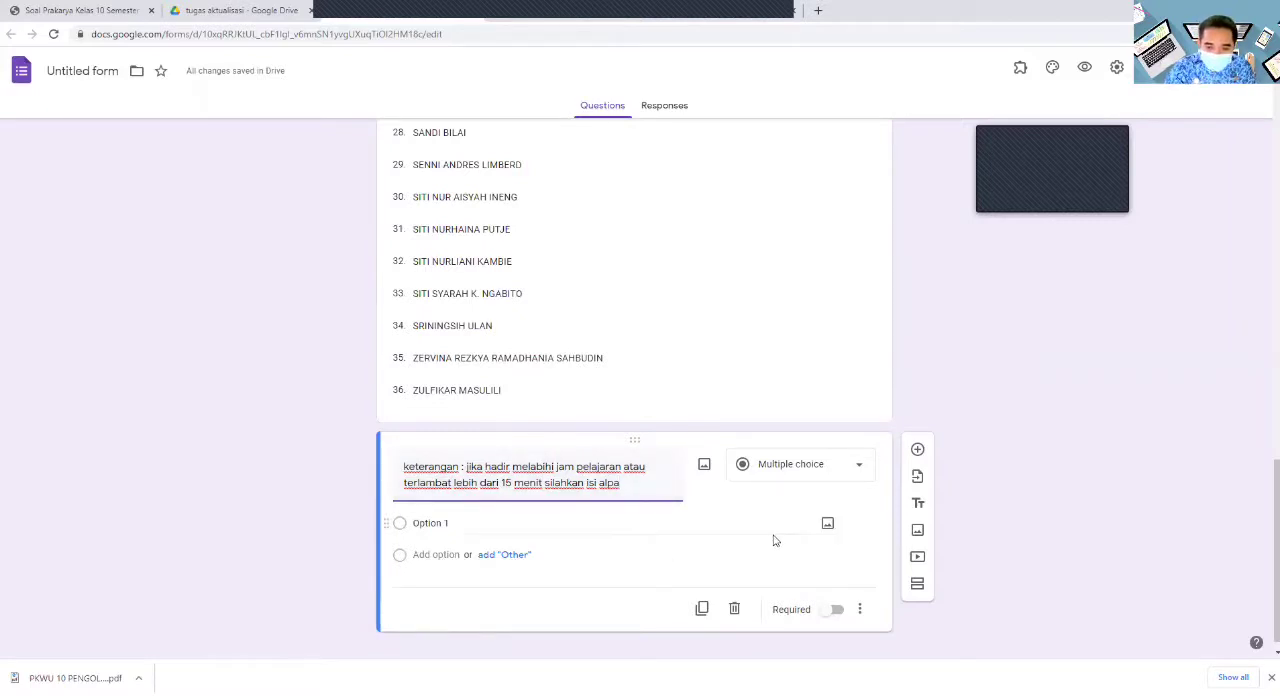
# - Change the "keterangan" question to a multiple choice grid with the columns "hadir", "izin", "sakit" and "alpa"
pyautogui.click(862, 469)
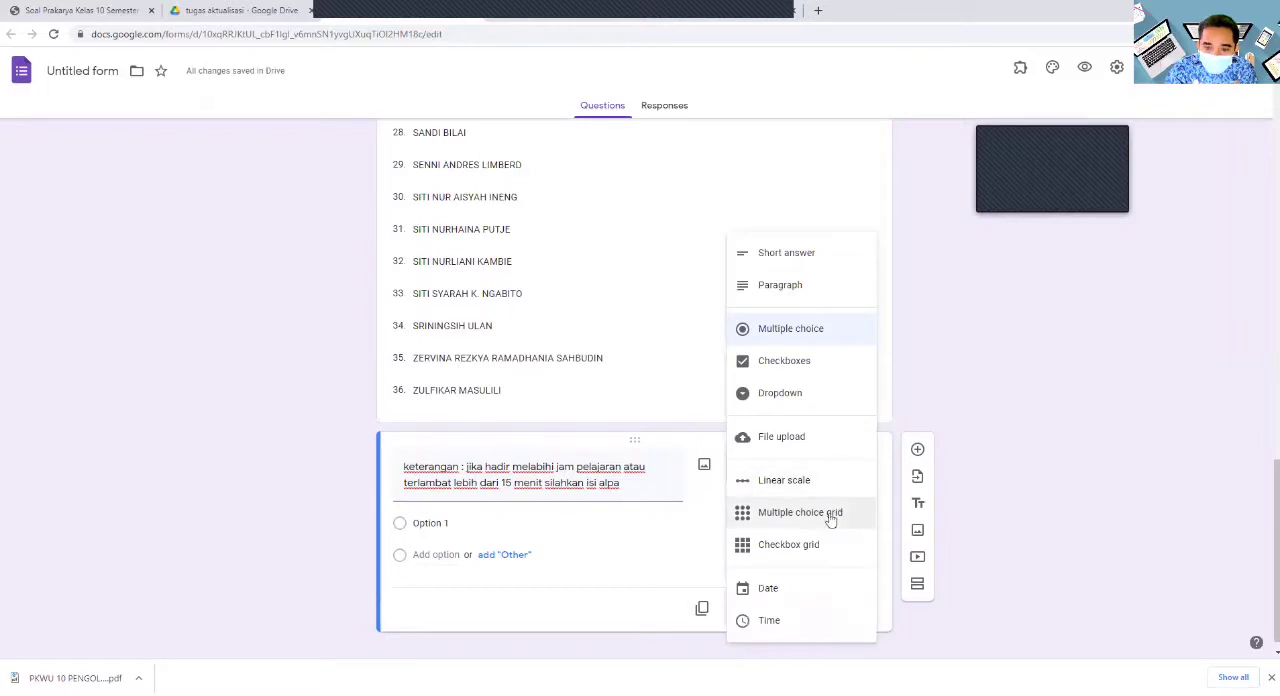
pyautogui.click(776, 514)
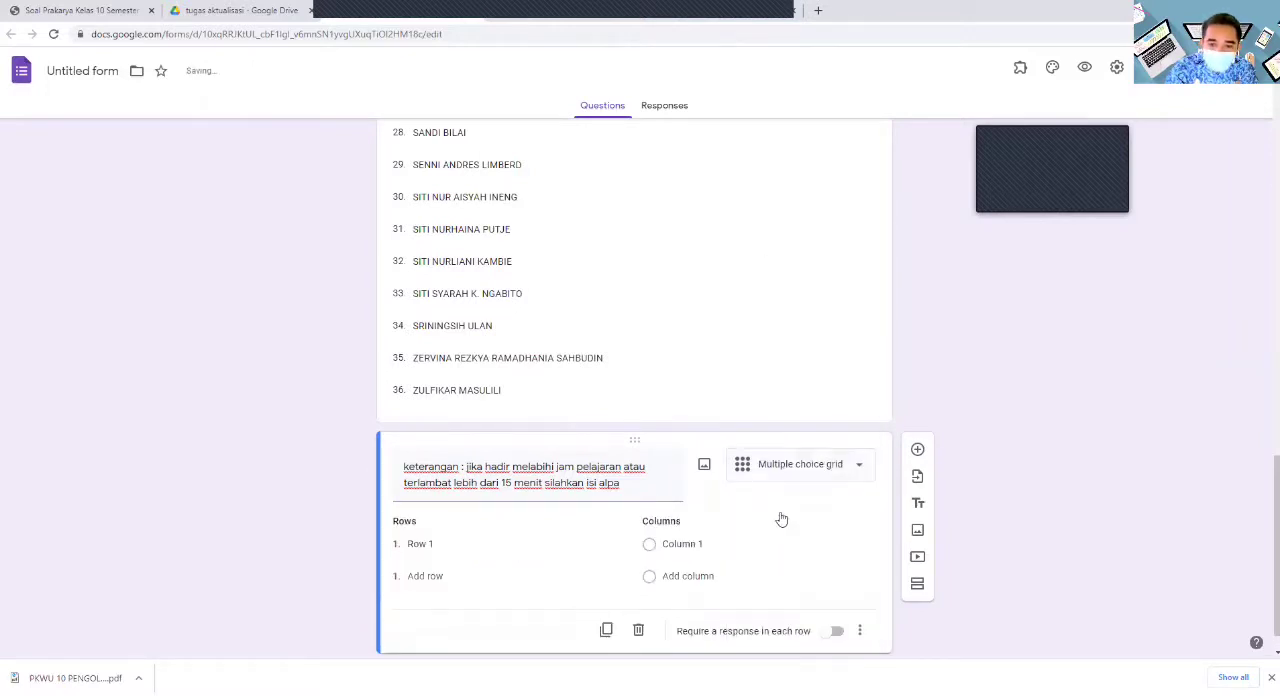
pyautogui.click(725, 510)
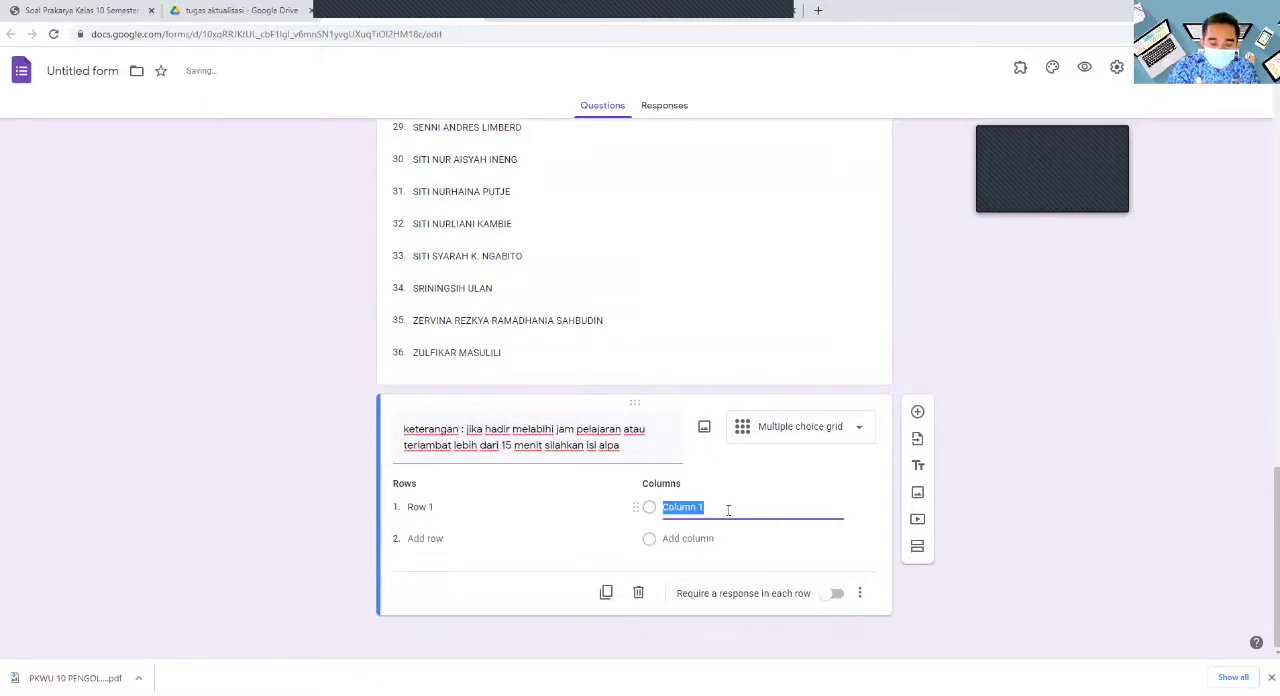
pyautogui.write('hj')
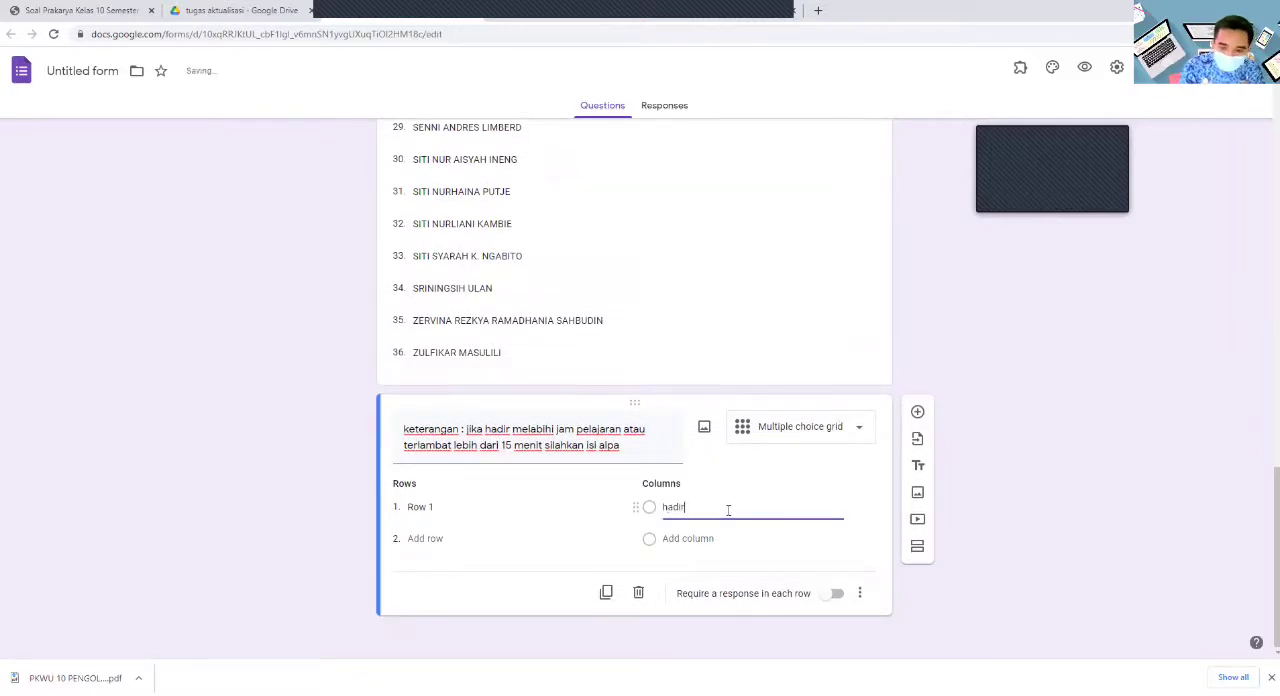
pyautogui.press('Return')
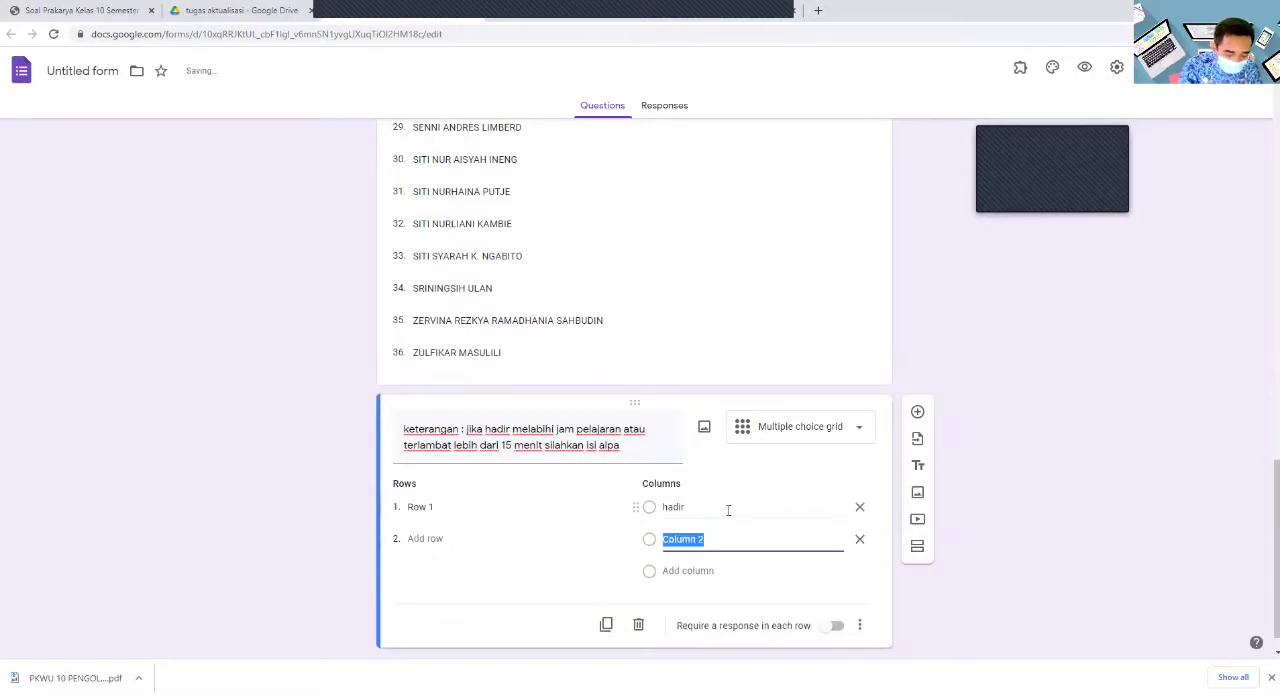
pyautogui.write('izin')
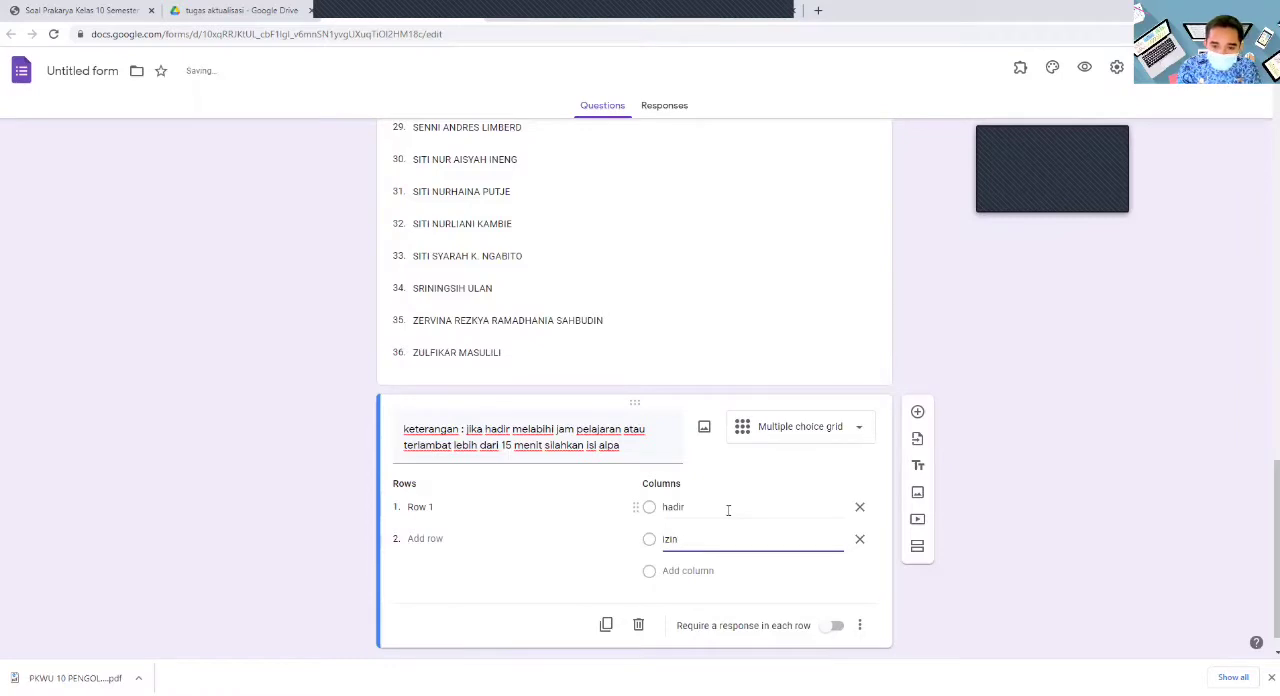
pyautogui.press('Return')
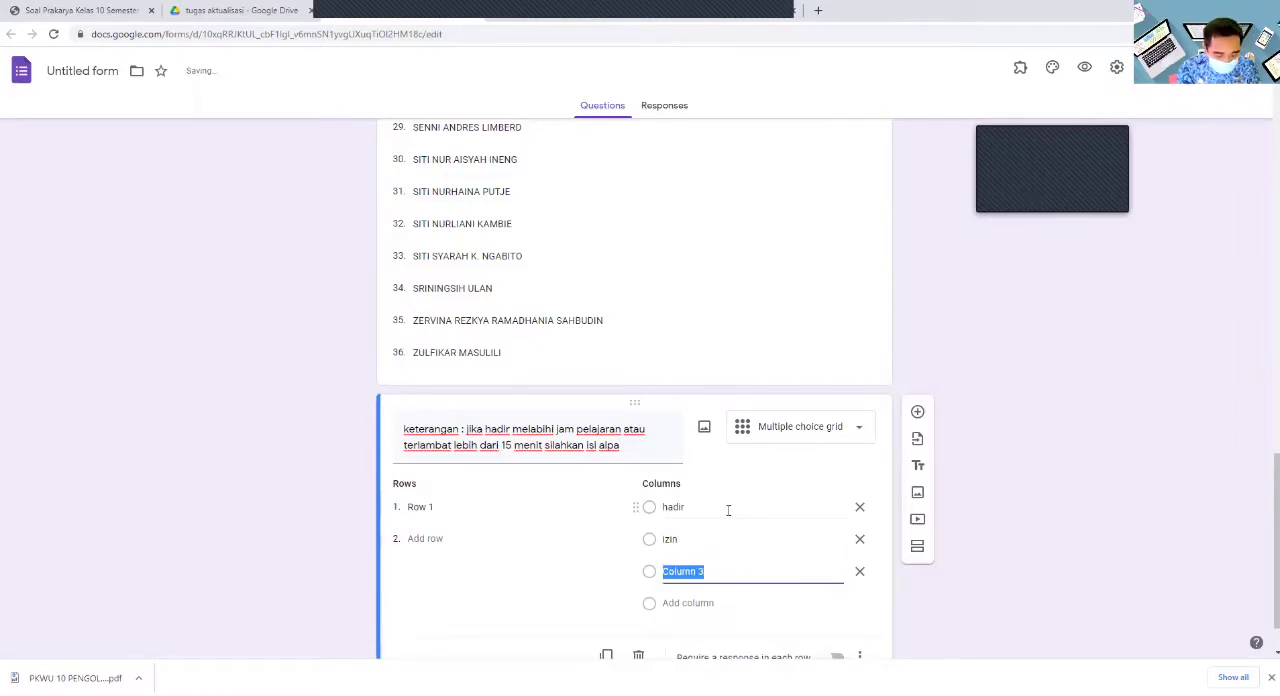
pyautogui.write('sakit')
pyautogui.press('Return')
pyautogui.write('alpa')
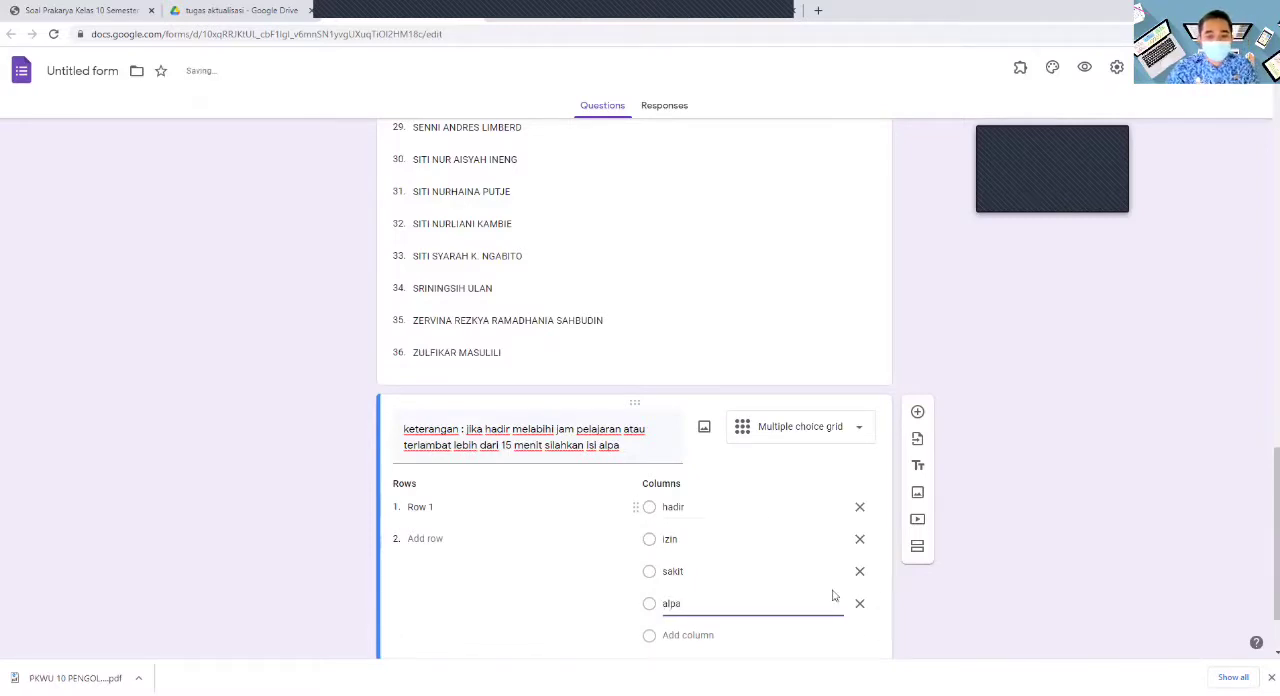
pyautogui.scroll(-1, 982, 550)
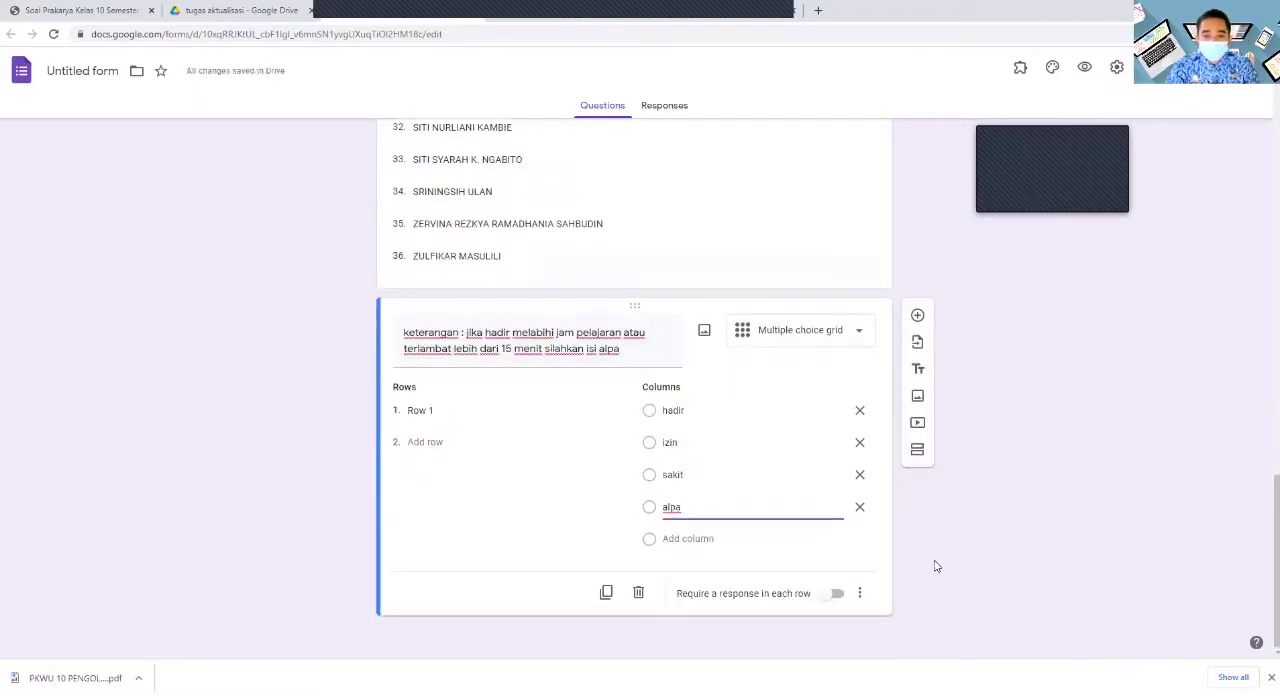
# - Require a response in each row of the "keterangan" grid and make the name dropdown question above it required
pyautogui.click(836, 596)
pyautogui.scroll(2, 763, 446)
pyautogui.click(763, 438)
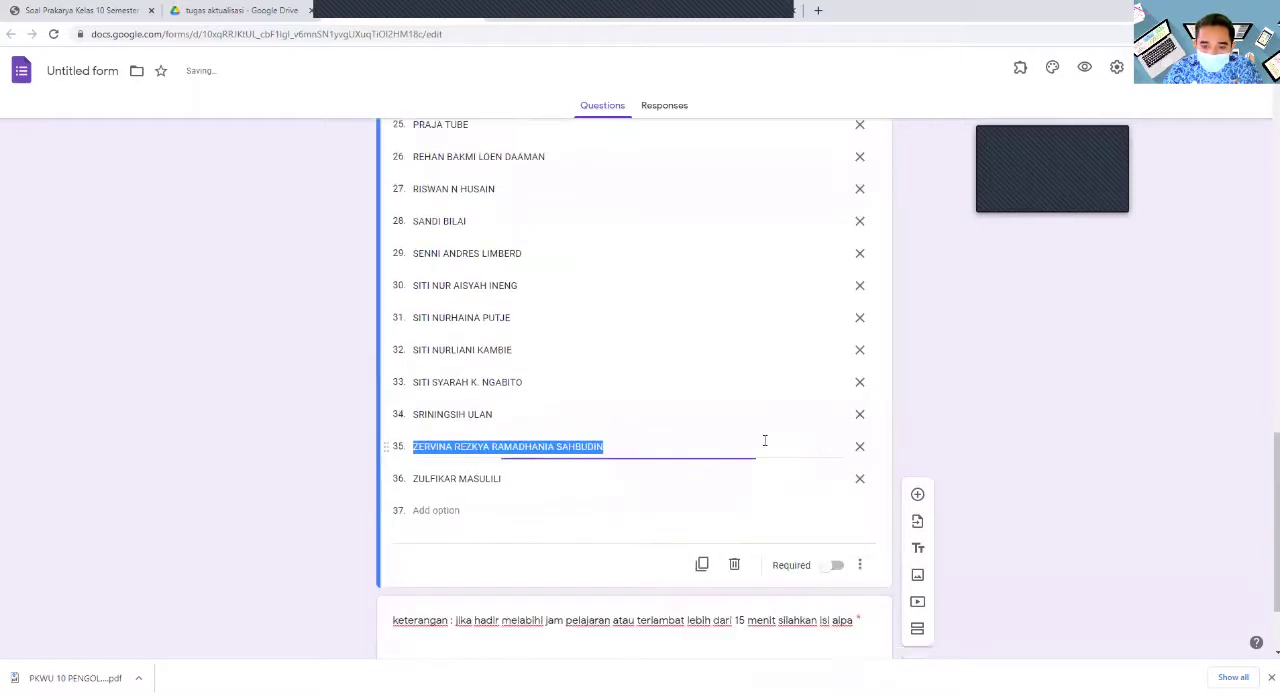
pyautogui.click(836, 565)
pyautogui.scroll(-1, 846, 551)
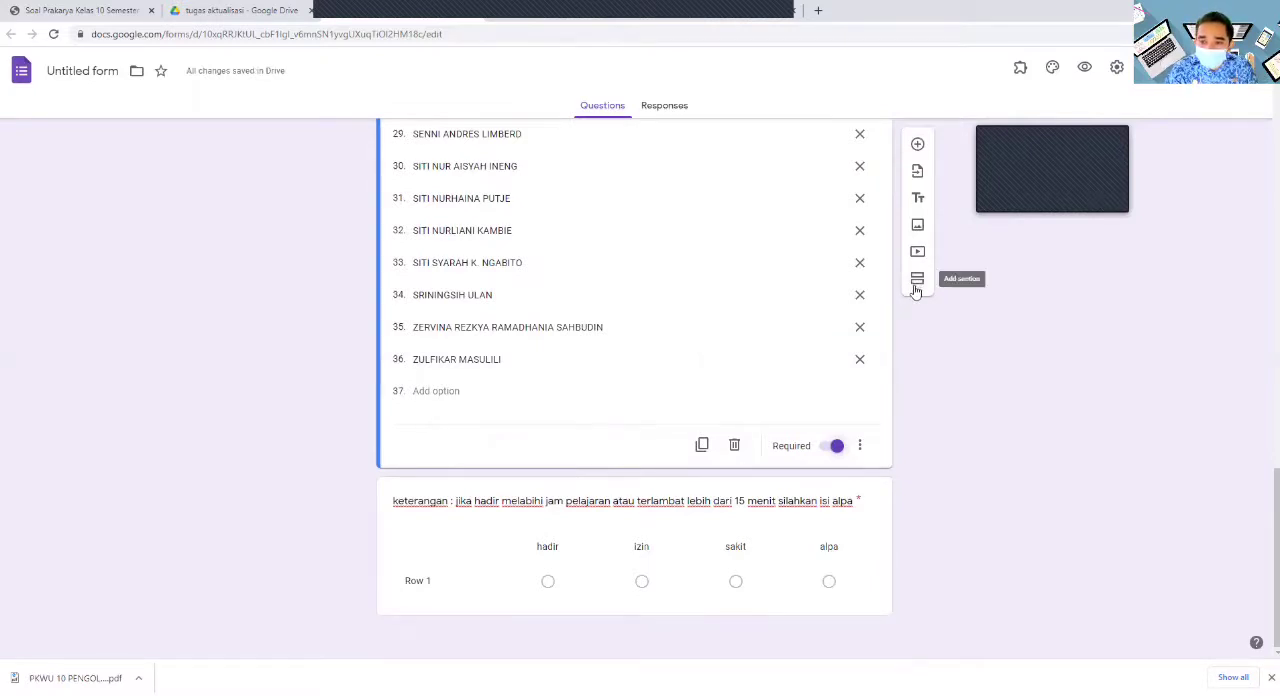
pyautogui.click(917, 282)
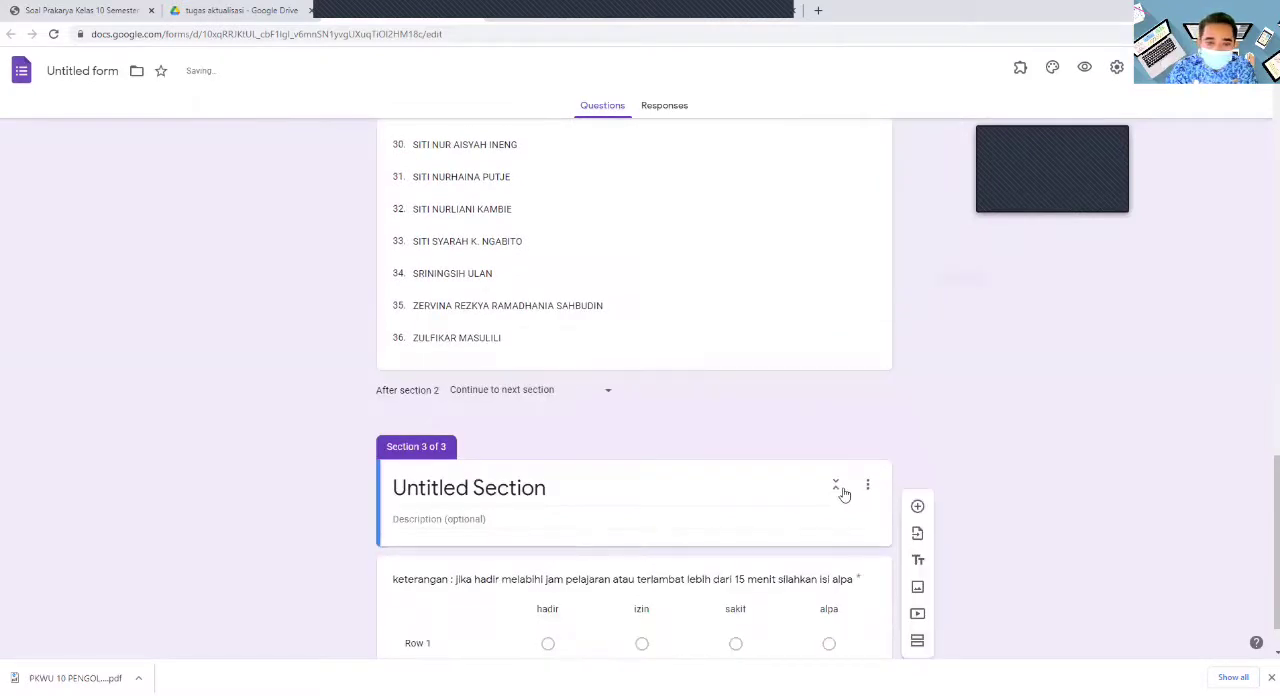
pyautogui.tripleClick(580, 431)
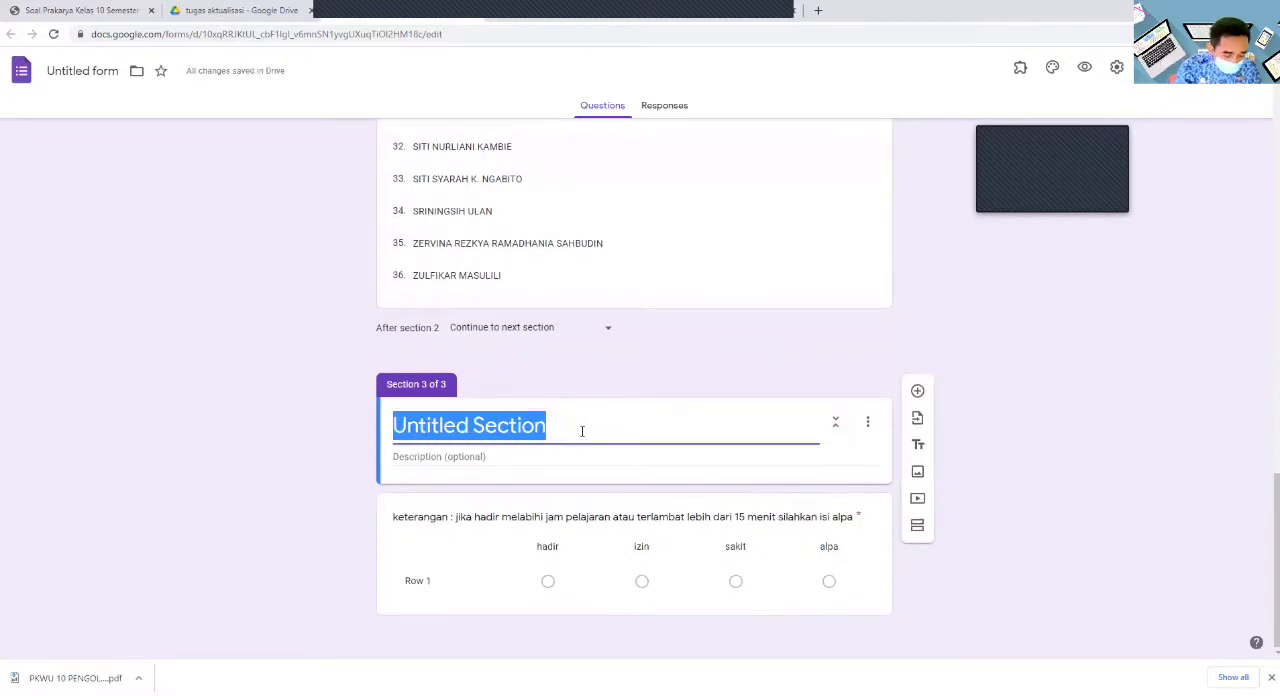
pyautogui.write('x mipa')
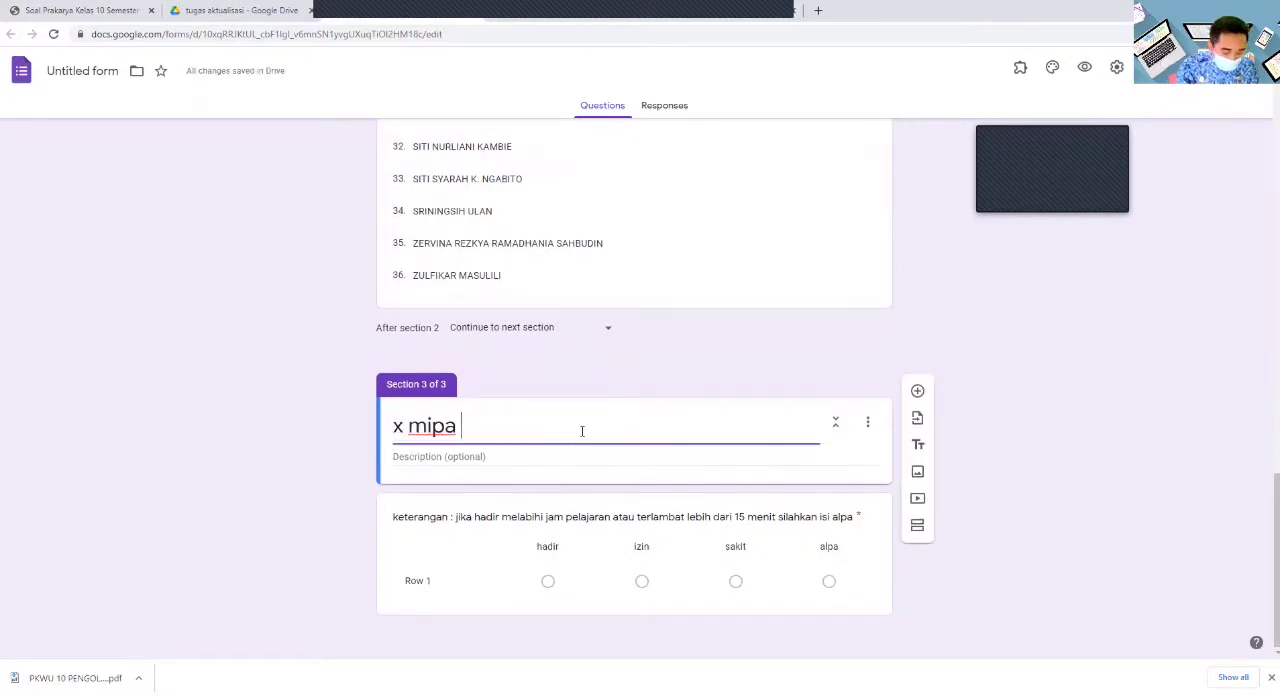
pyautogui.write(' 2')
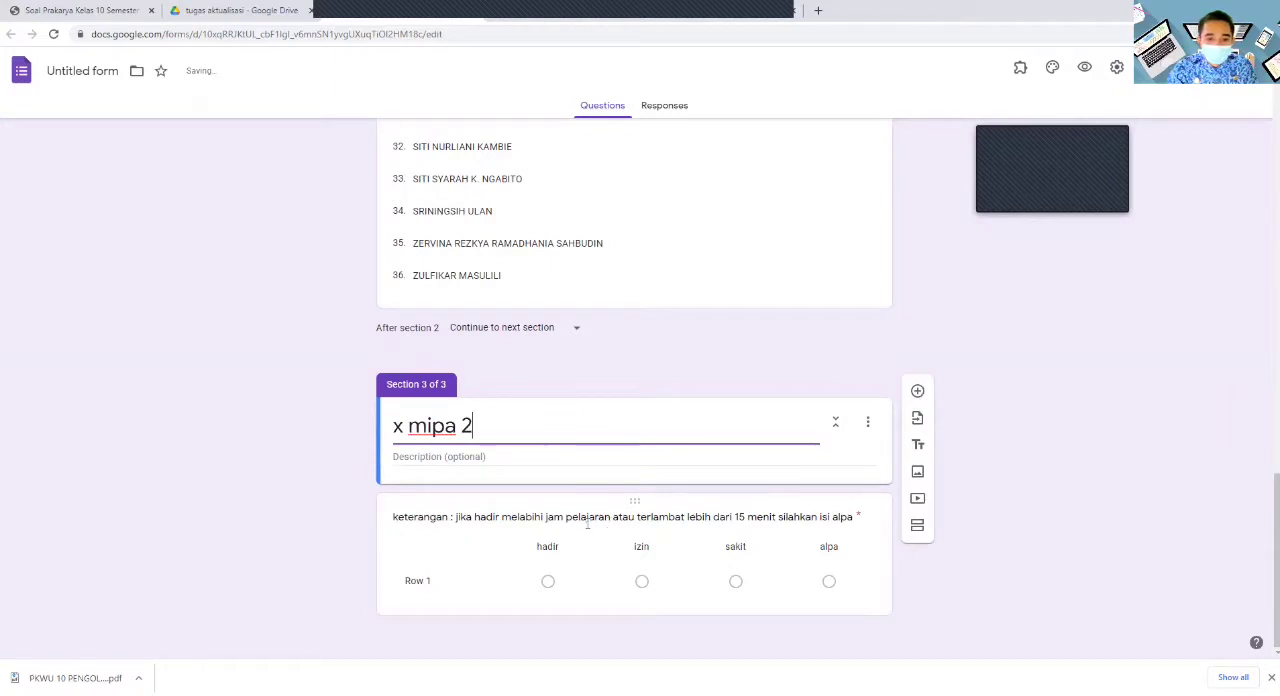
pyautogui.hotkey('ctrl', 'z')
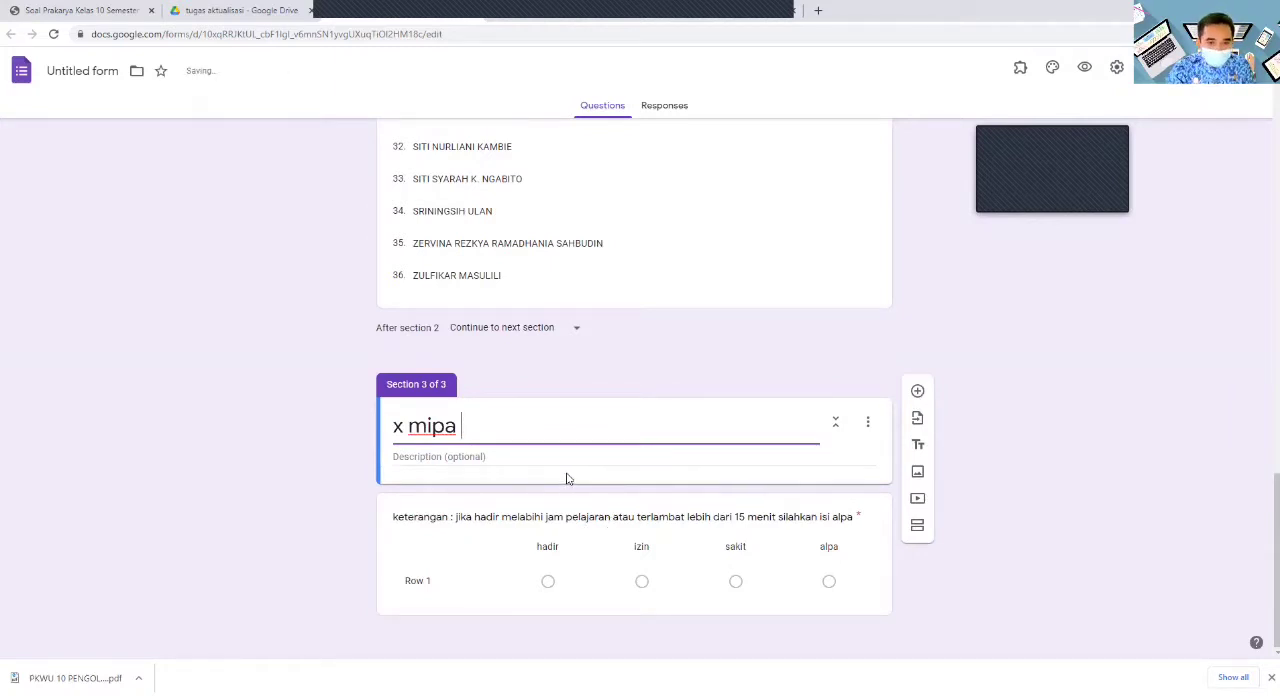
pyautogui.hotkey('ctrl', 'z')
pyautogui.hotkey('ctrl', 'z')
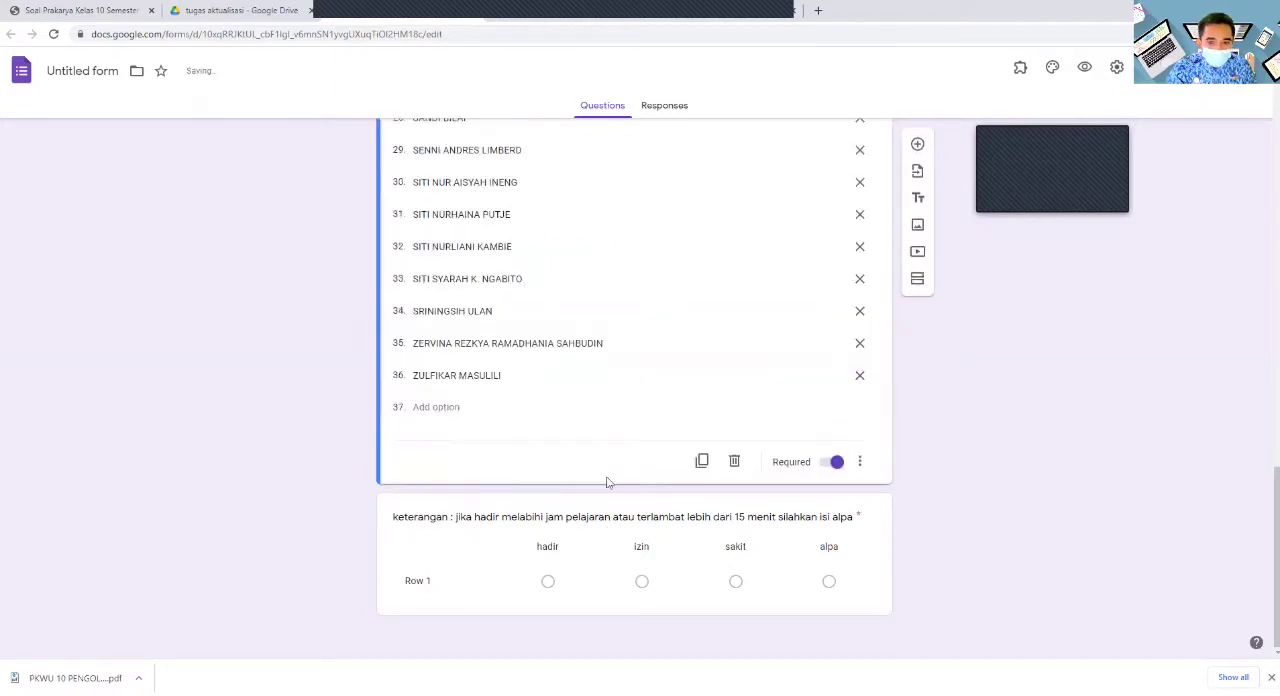
# - Add a new section after the "keterangan" grid question and title it "x mipa 2"
pyautogui.click(798, 585)
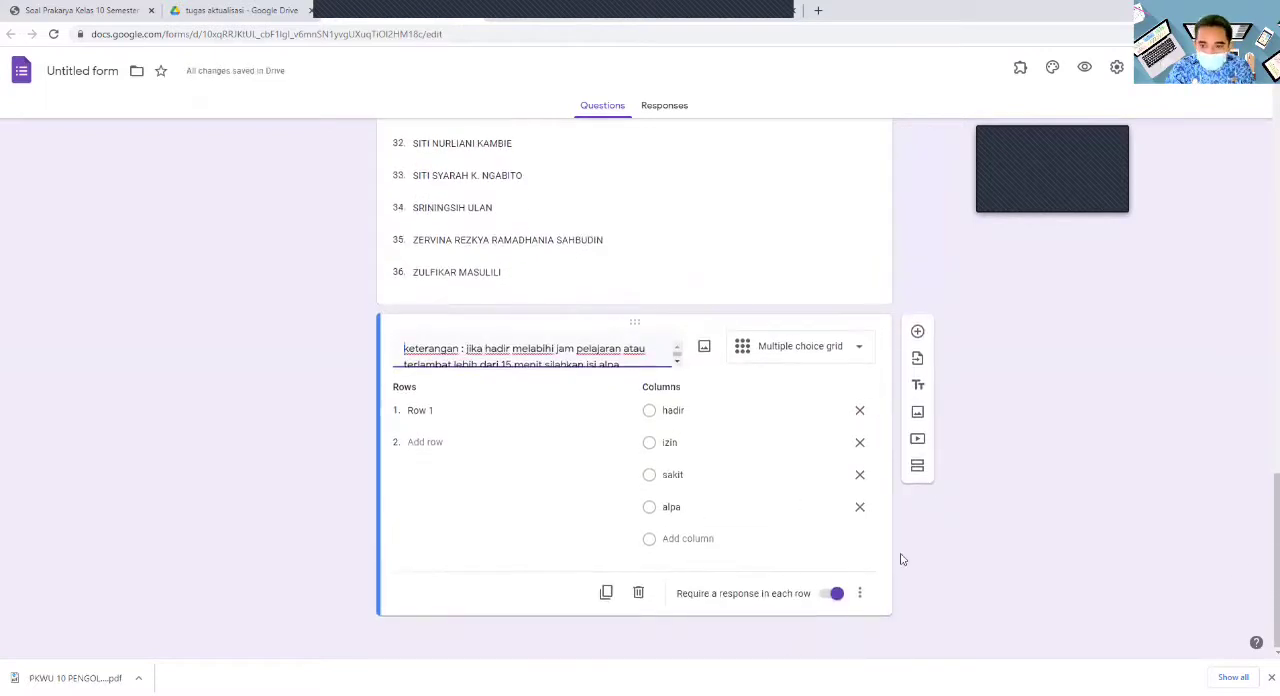
pyautogui.click(917, 465)
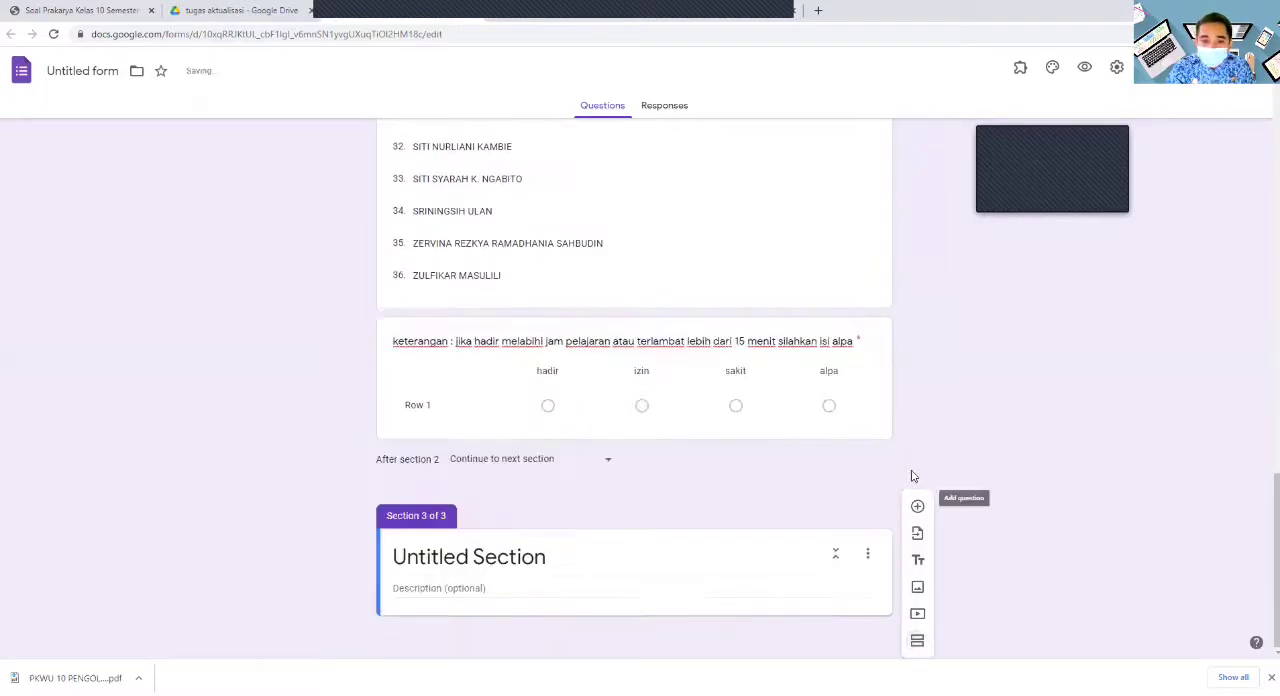
pyautogui.click(553, 559)
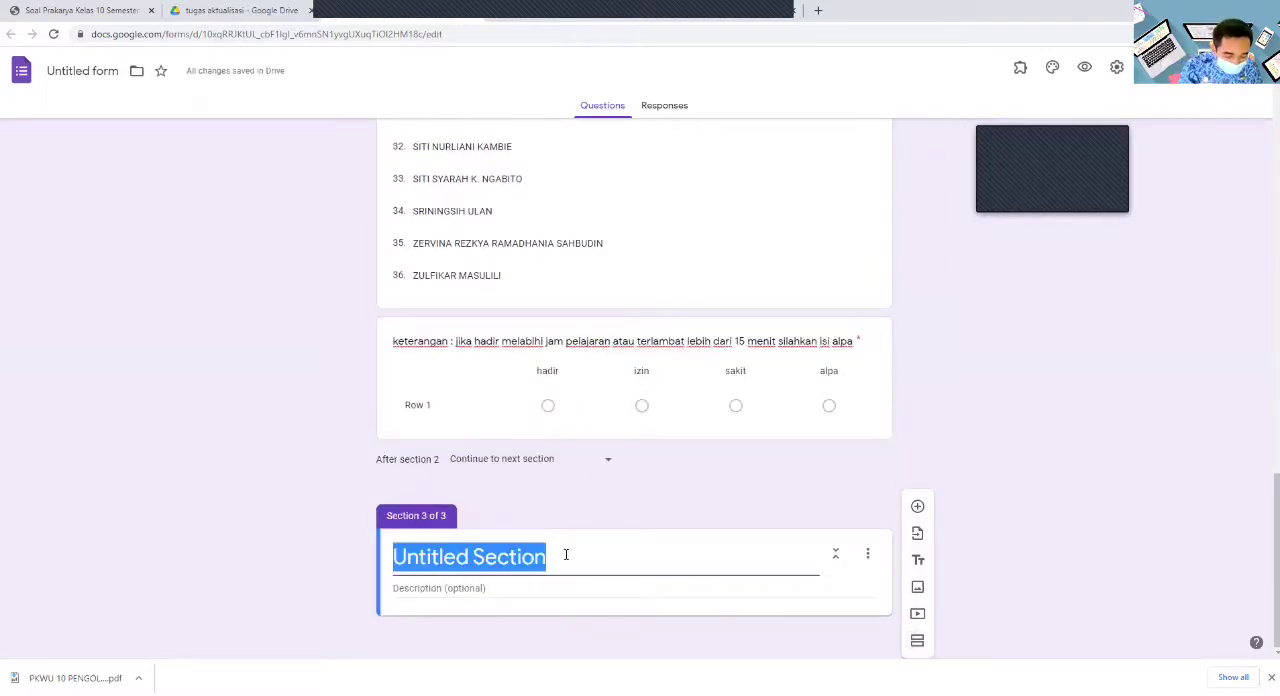
pyautogui.write('x mipa 2')
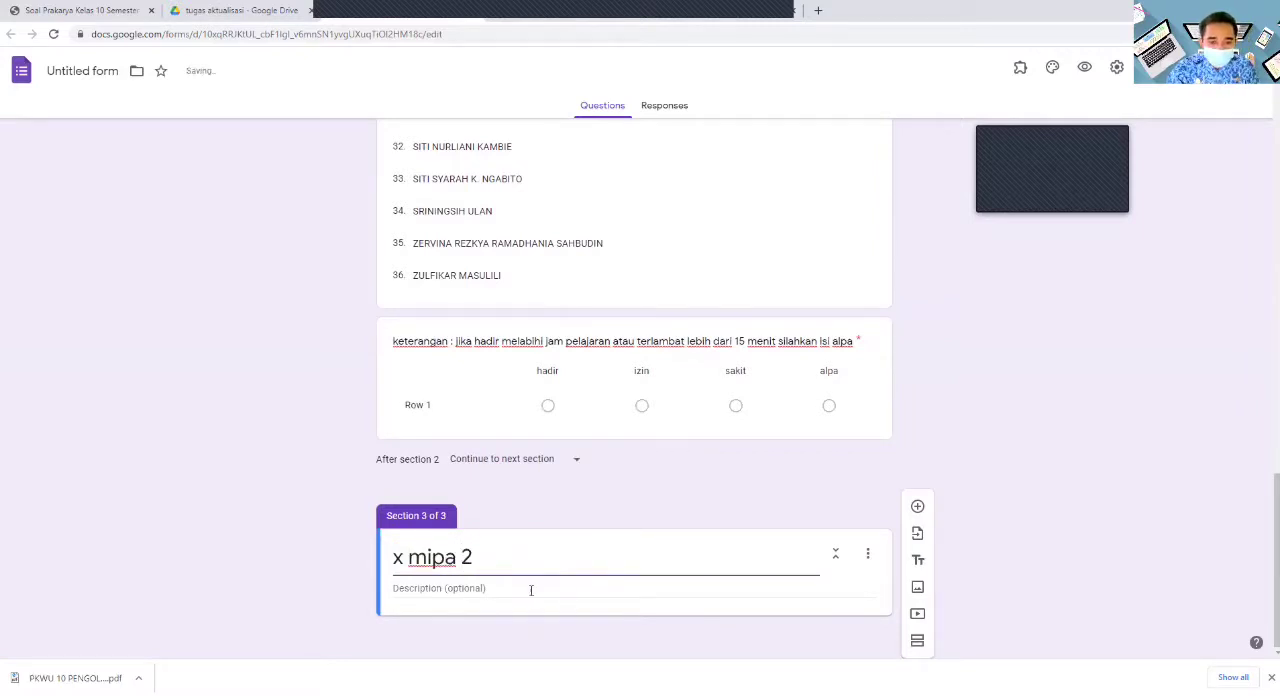
# - Add a dropdown question to section "x mipa 2", reusing the title "silahkan pilih sesui dengan nama kalian" from section "x mipa 1"
pyautogui.click(917, 507)
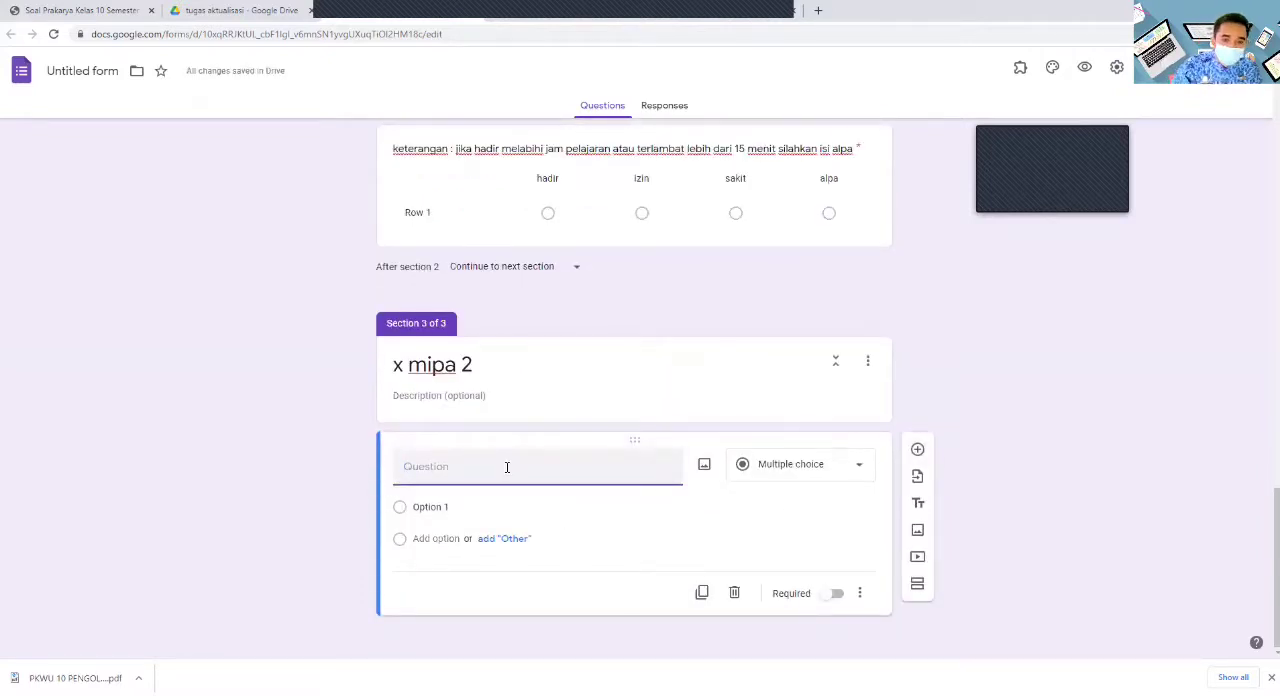
pyautogui.scroll(15, 507, 467)
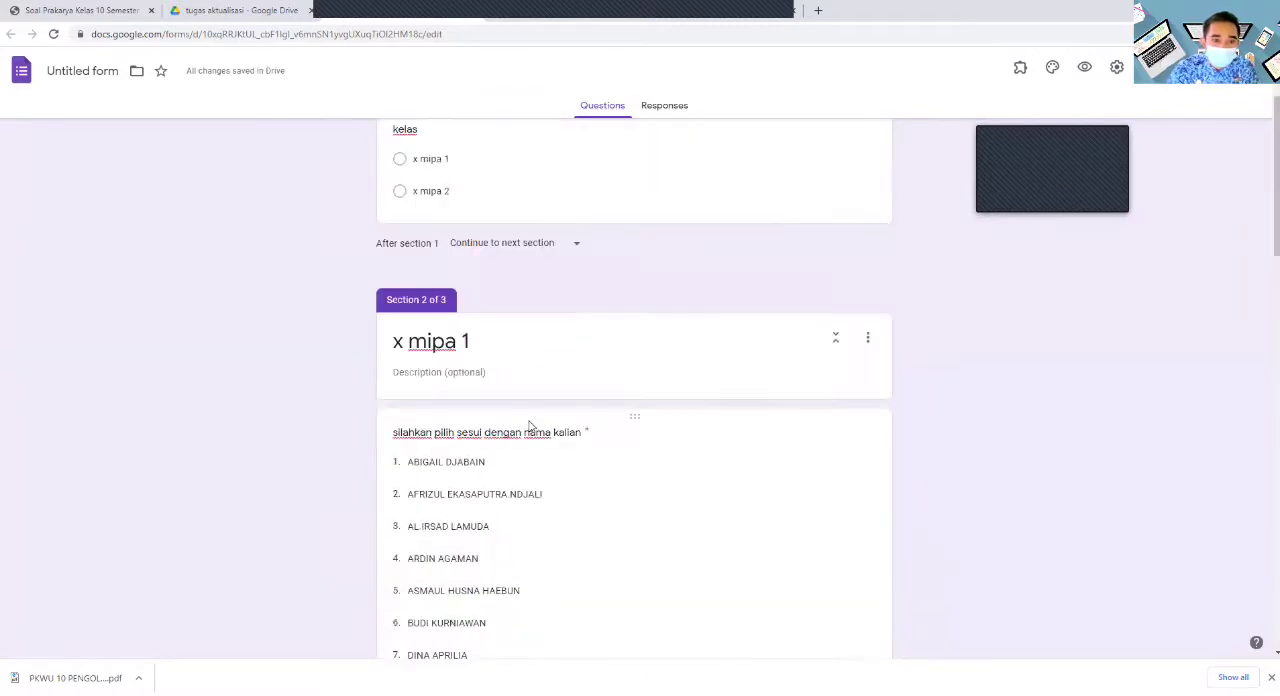
pyautogui.scroll(2, 532, 440)
pyautogui.scroll(-4, 534, 492)
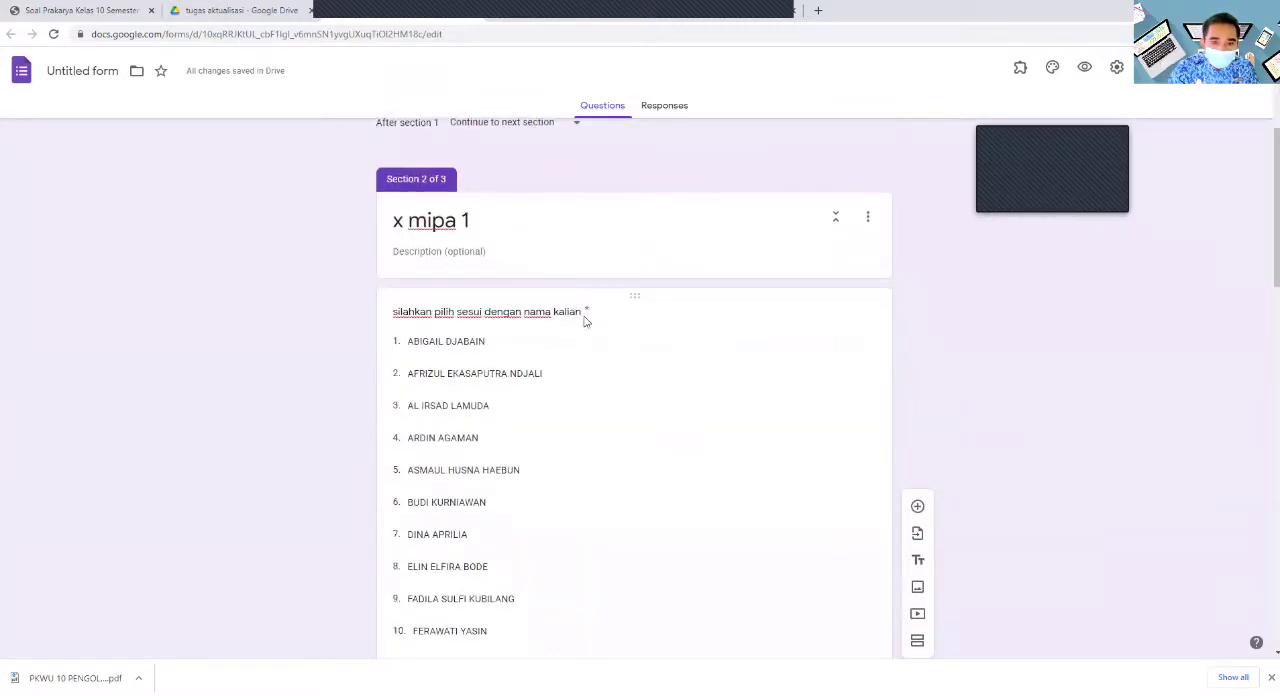
pyautogui.click(582, 311)
pyautogui.hotkey('ctrl', 'c')
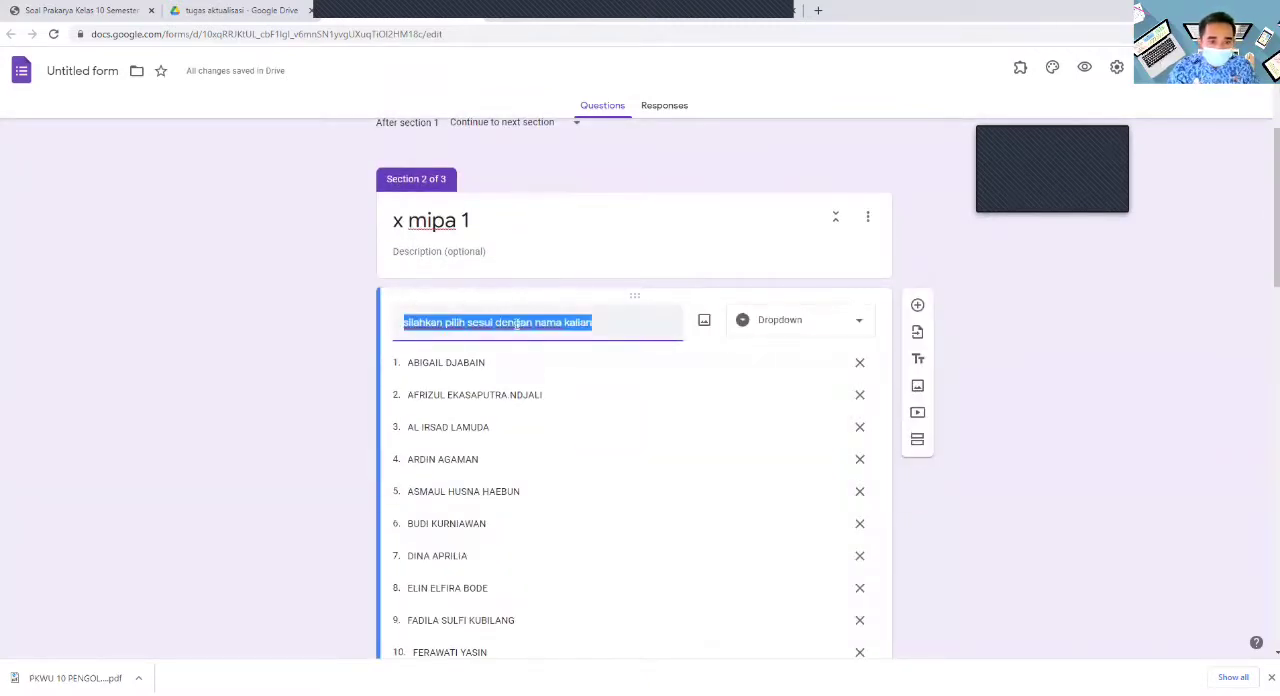
pyautogui.scroll(-14, 513, 338)
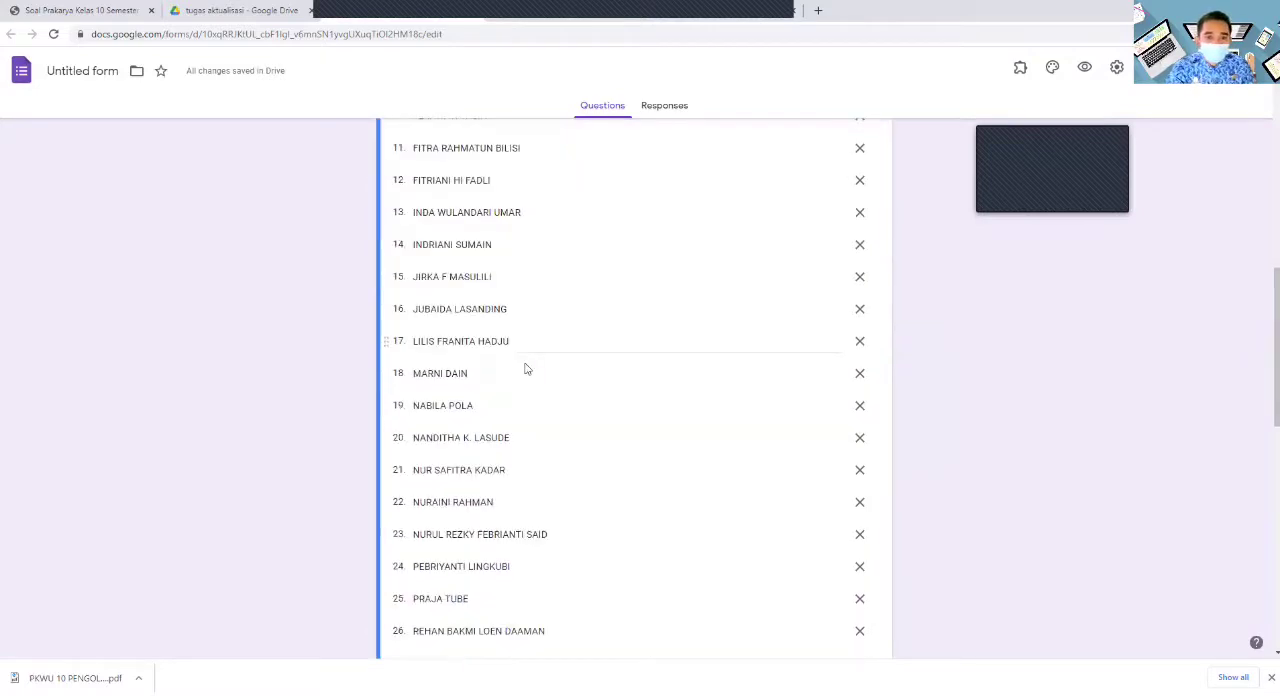
pyautogui.click(445, 557)
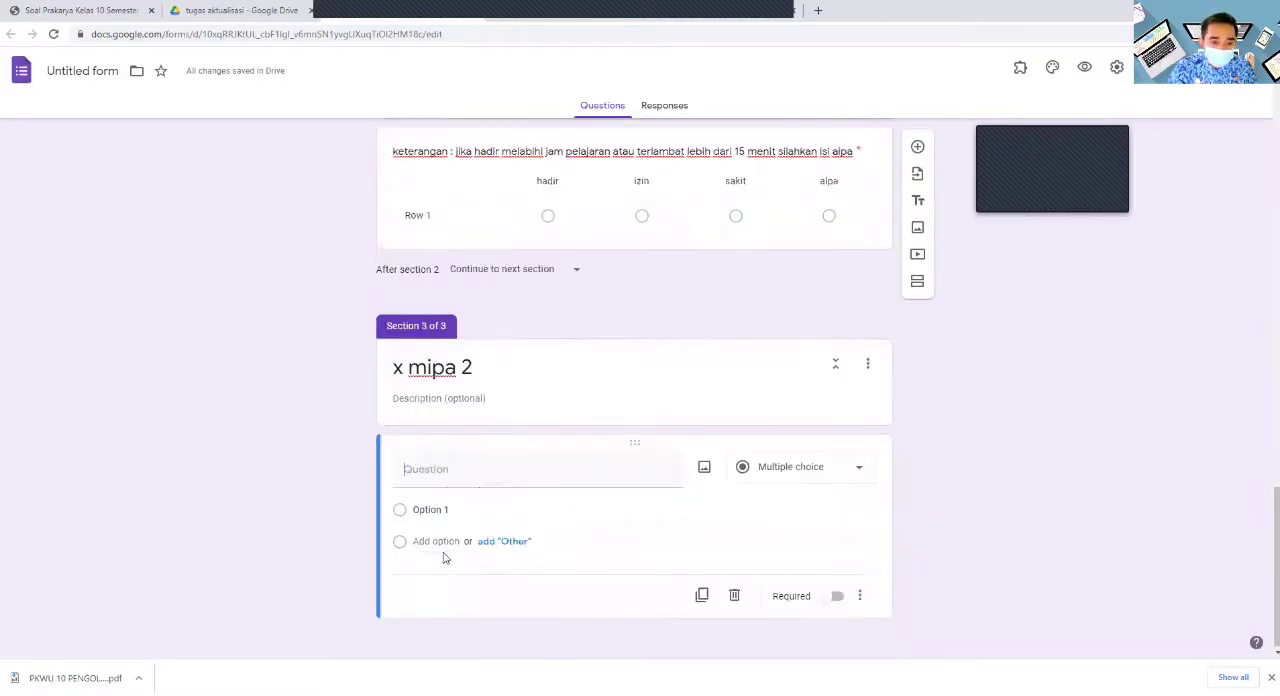
pyautogui.hotkey('ctrl', 'v')
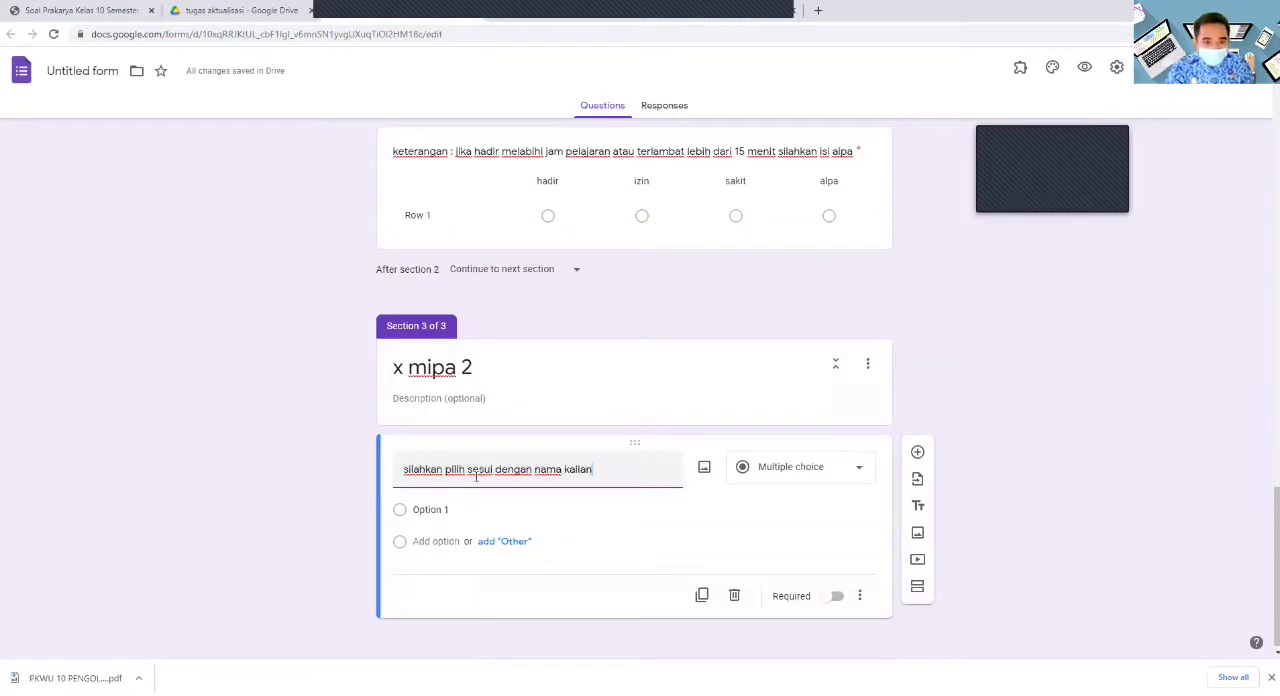
pyautogui.click(456, 512)
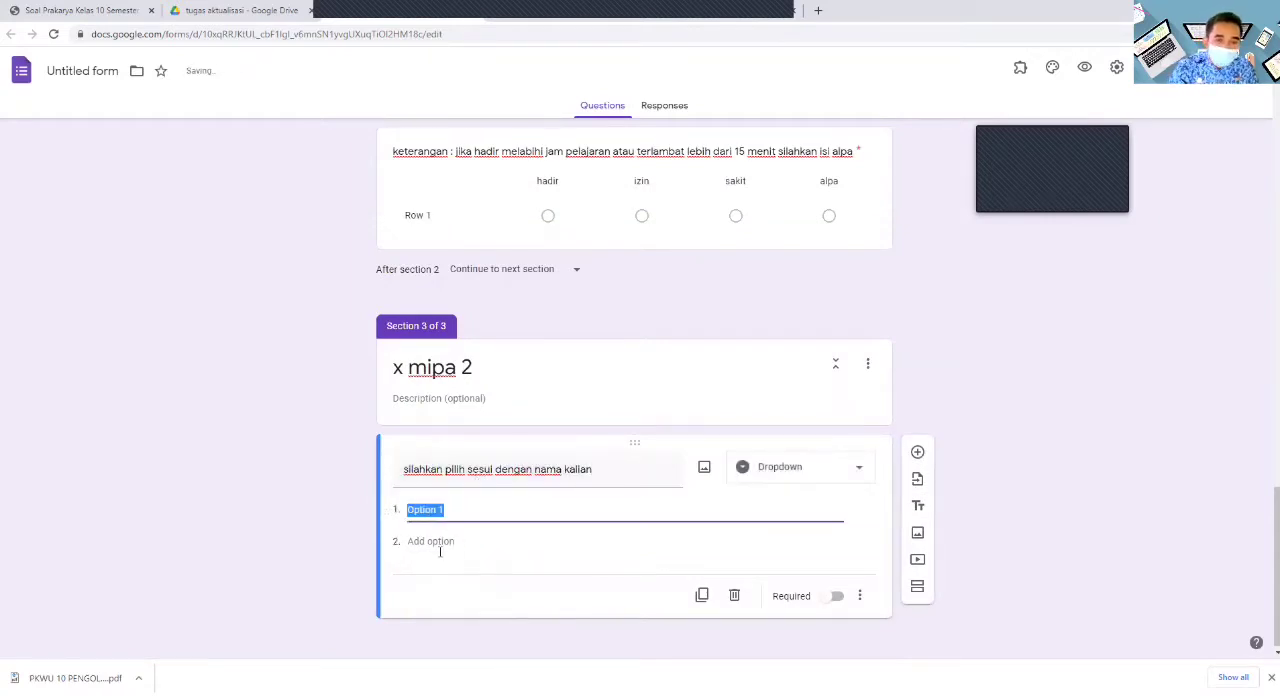
# - Switch to the DAFTAR NILAI workbook in Excel and copy the class X MIPA 2 student names in B74:B109
pyautogui.hotkey('alt', 'Tab')
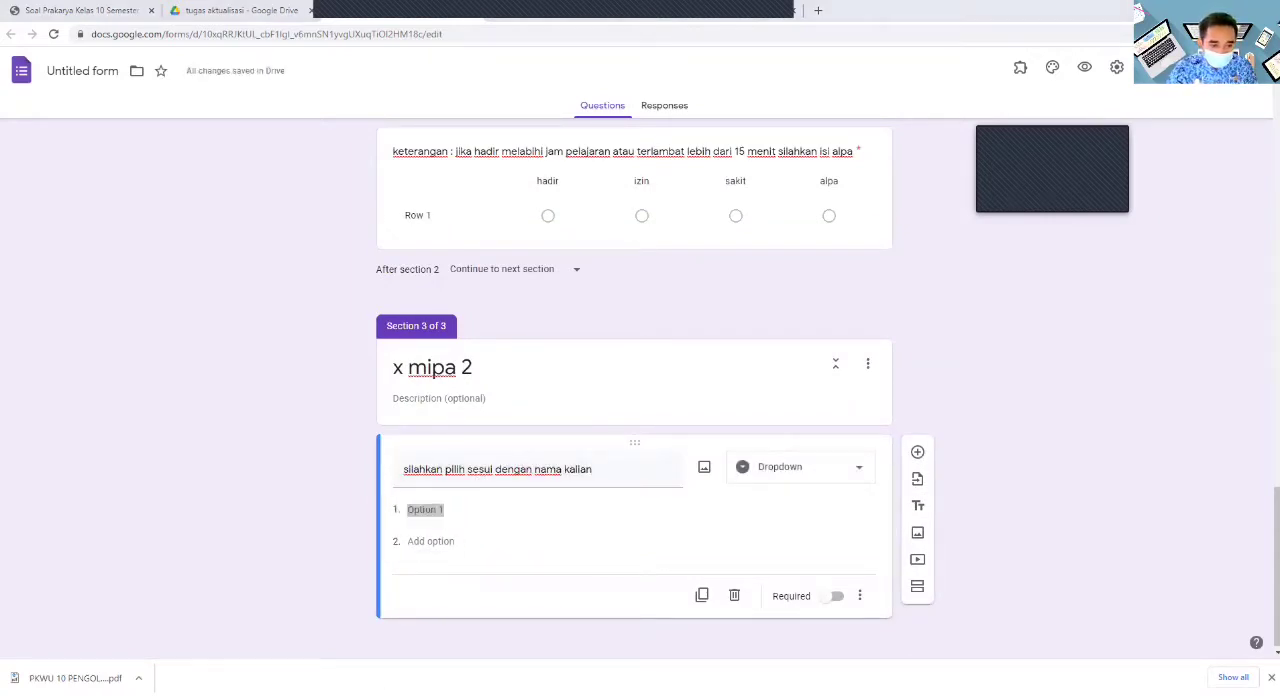
pyautogui.click(384, 645)
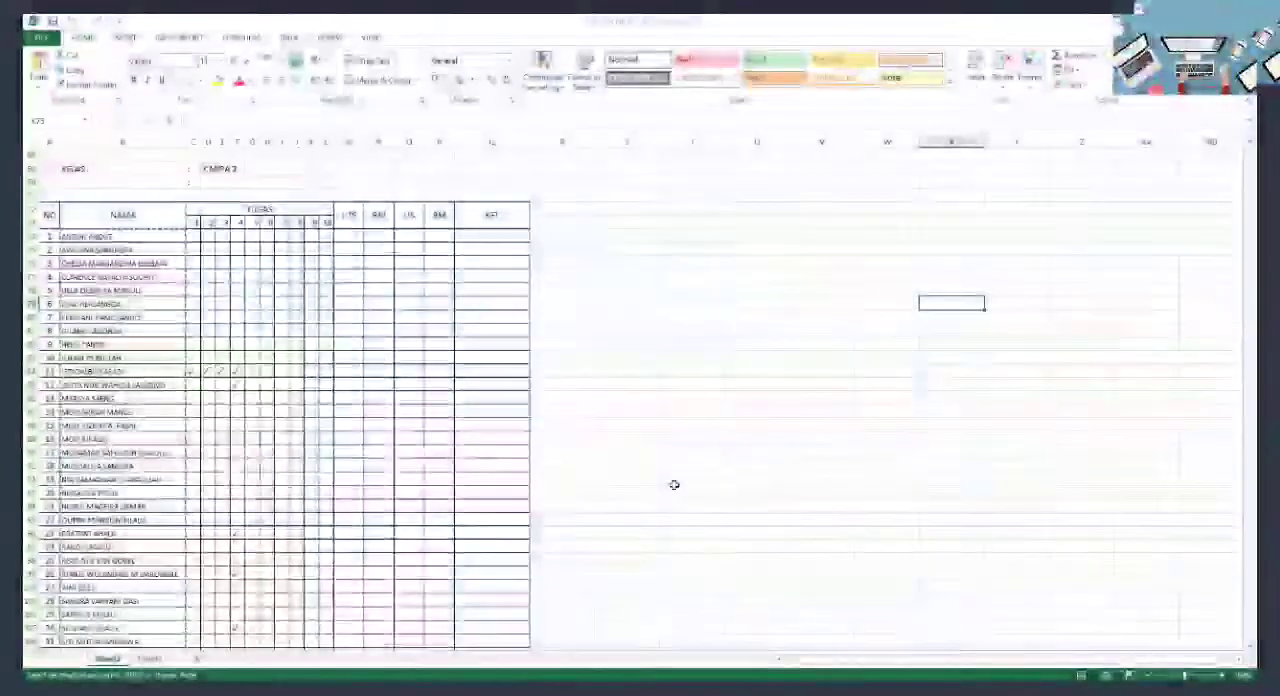
pyautogui.click(85, 236)
pyautogui.scroll(-5, 149, 349)
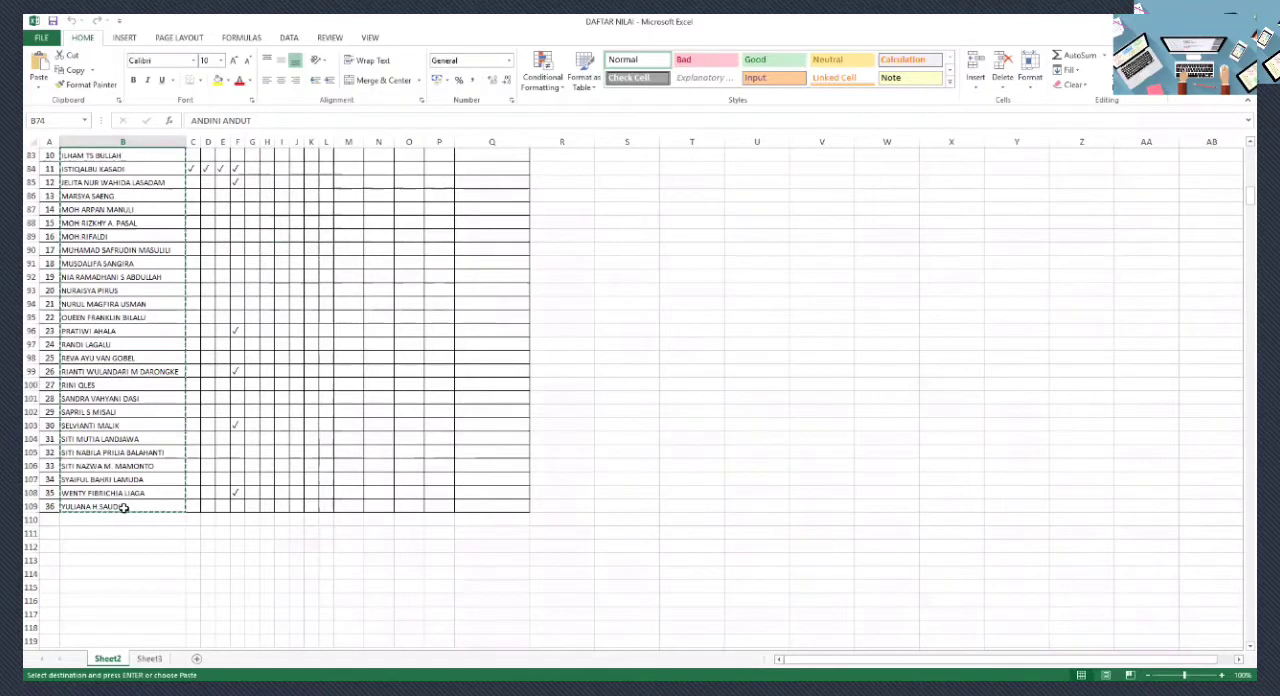
pyautogui.keyDown('shift'); pyautogui.click(124, 508); pyautogui.keyUp('shift')
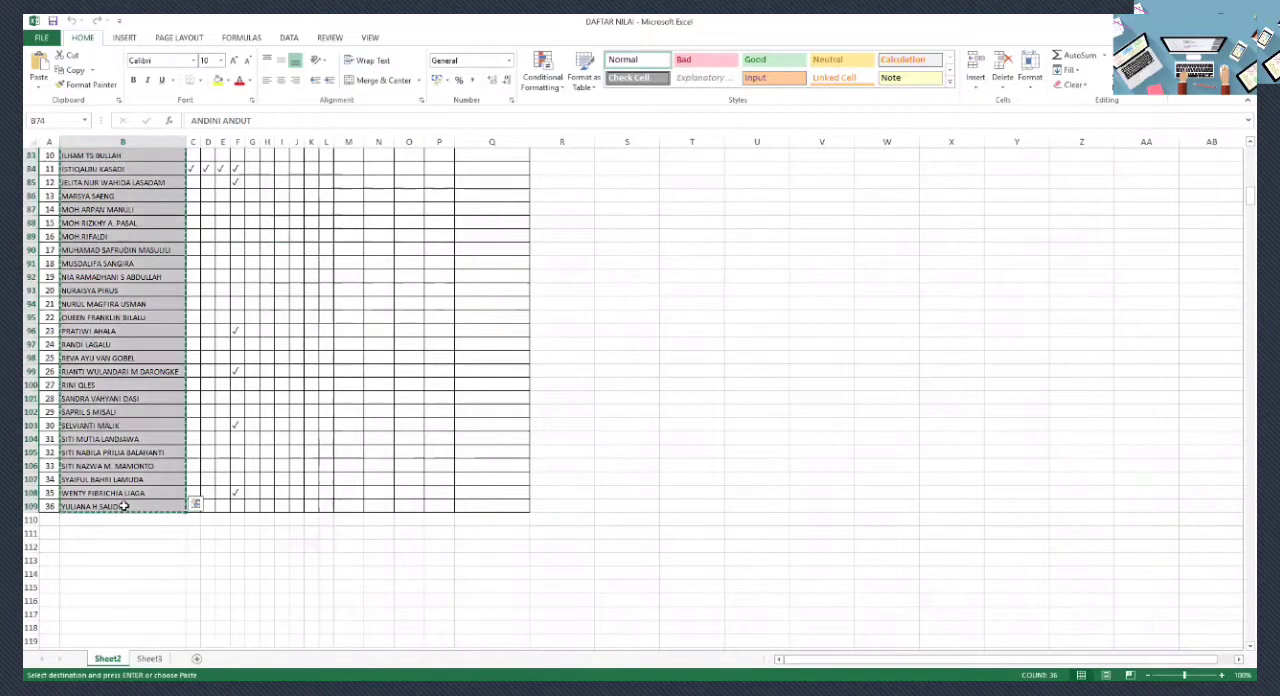
pyautogui.rightClick(130, 504)
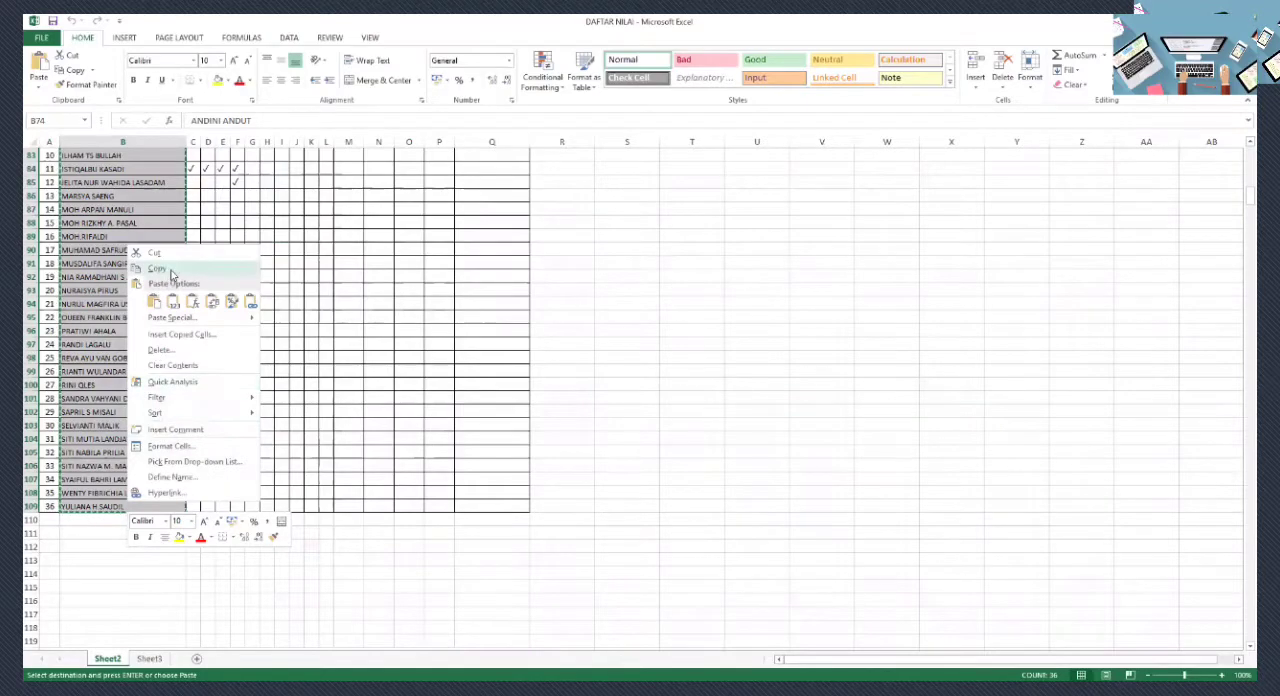
# - Switch back to the form in the browser and paste the copied student names as the options of the "x mipa 2" dropdown
pyautogui.scroll(9, 178, 370)
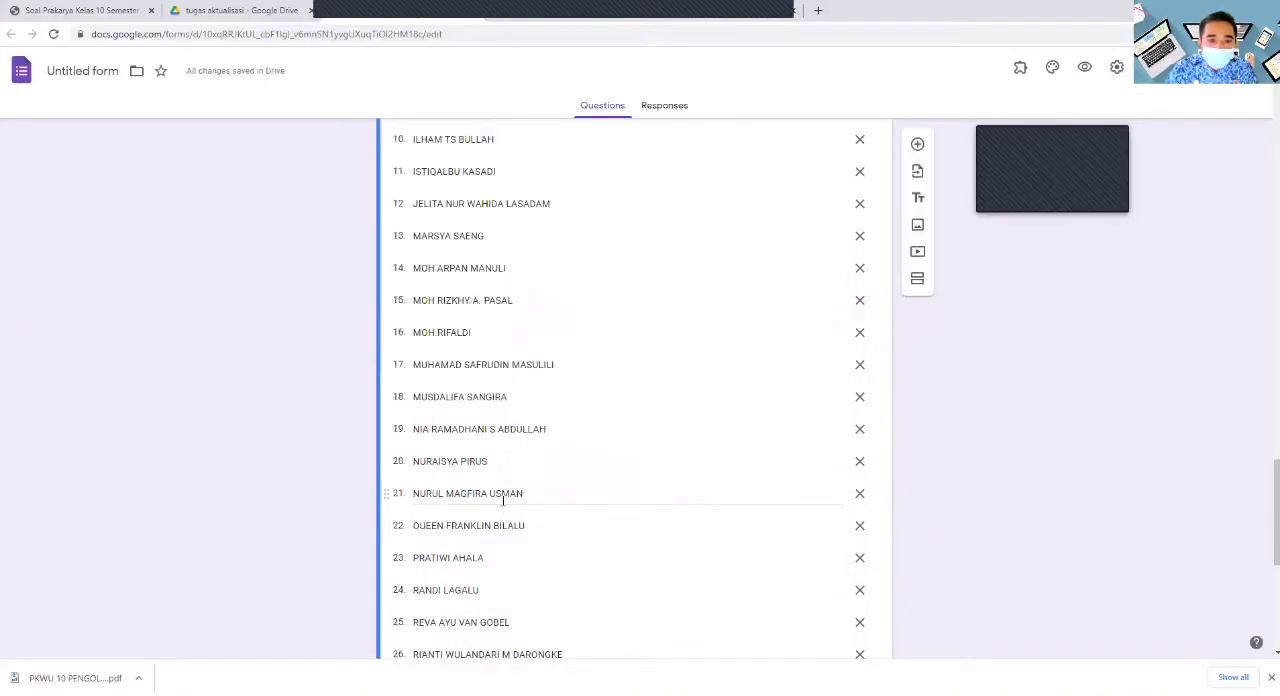
pyautogui.scroll(5, 505, 505)
pyautogui.scroll(-10, 505, 505)
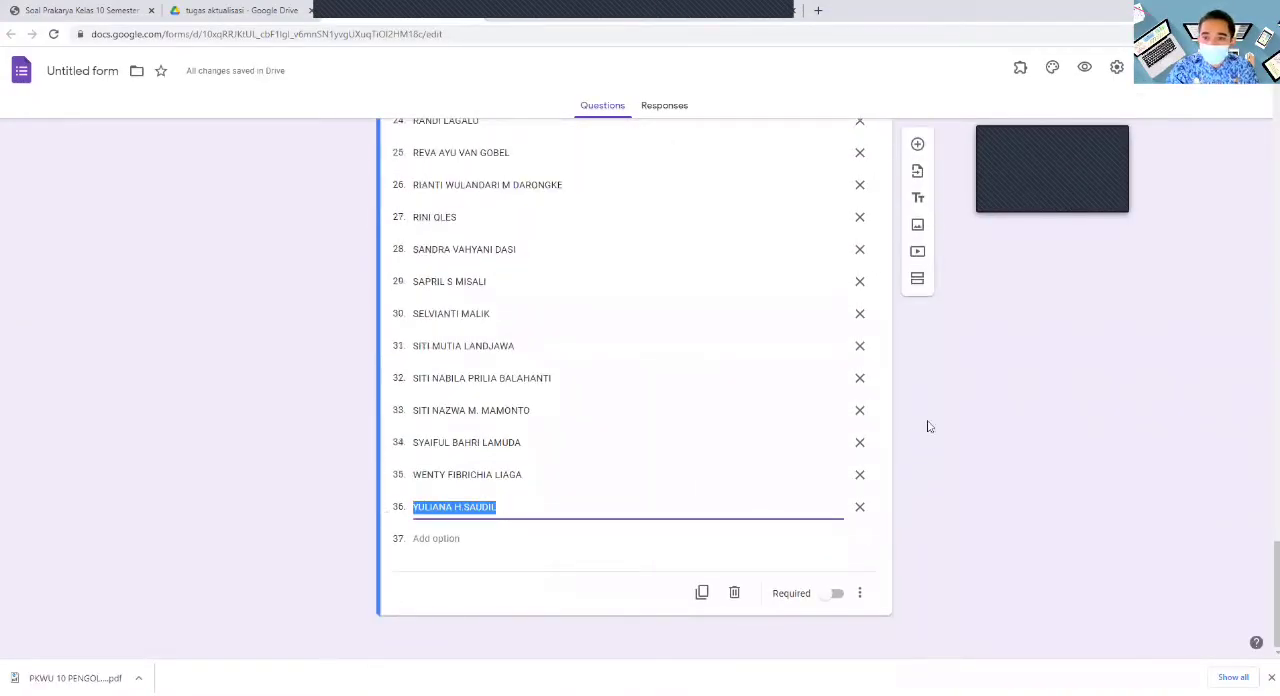
# - Add a blank question below the "x mipa 2" name list and duplicate the "keterangan" grid question of section "x mipa 1"
pyautogui.click(917, 145)
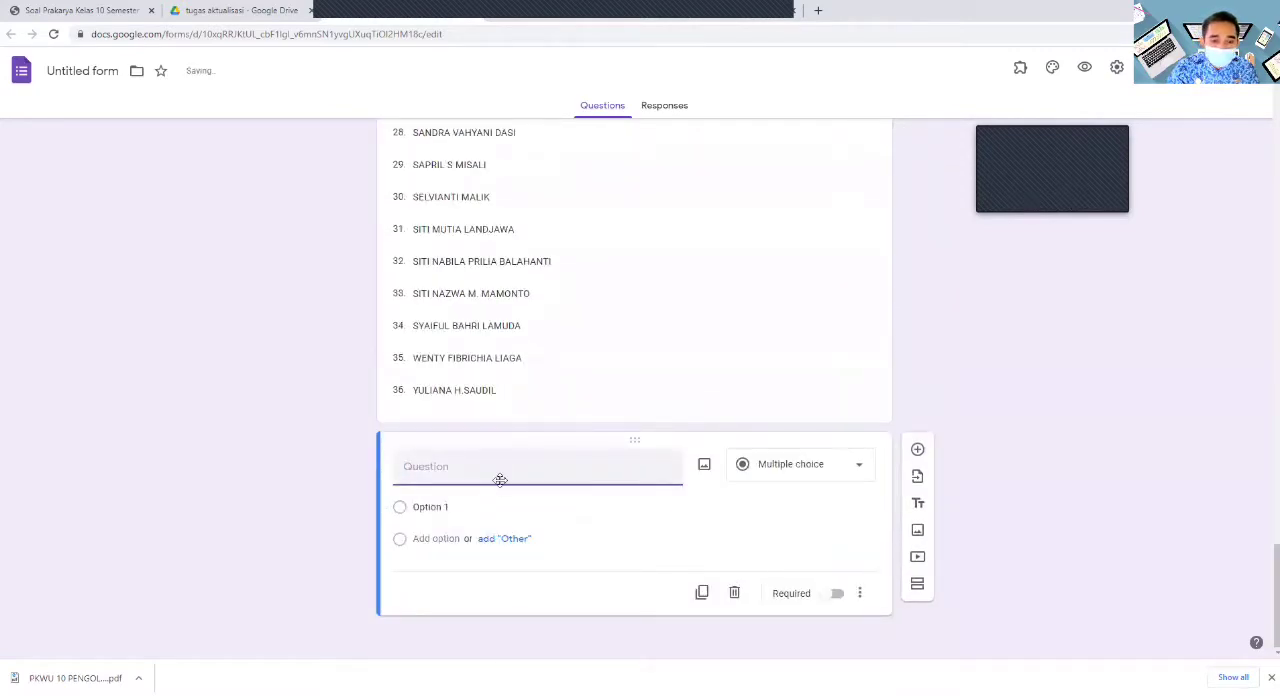
pyautogui.scroll(20, 505, 475)
pyautogui.scroll(-17, 515, 467)
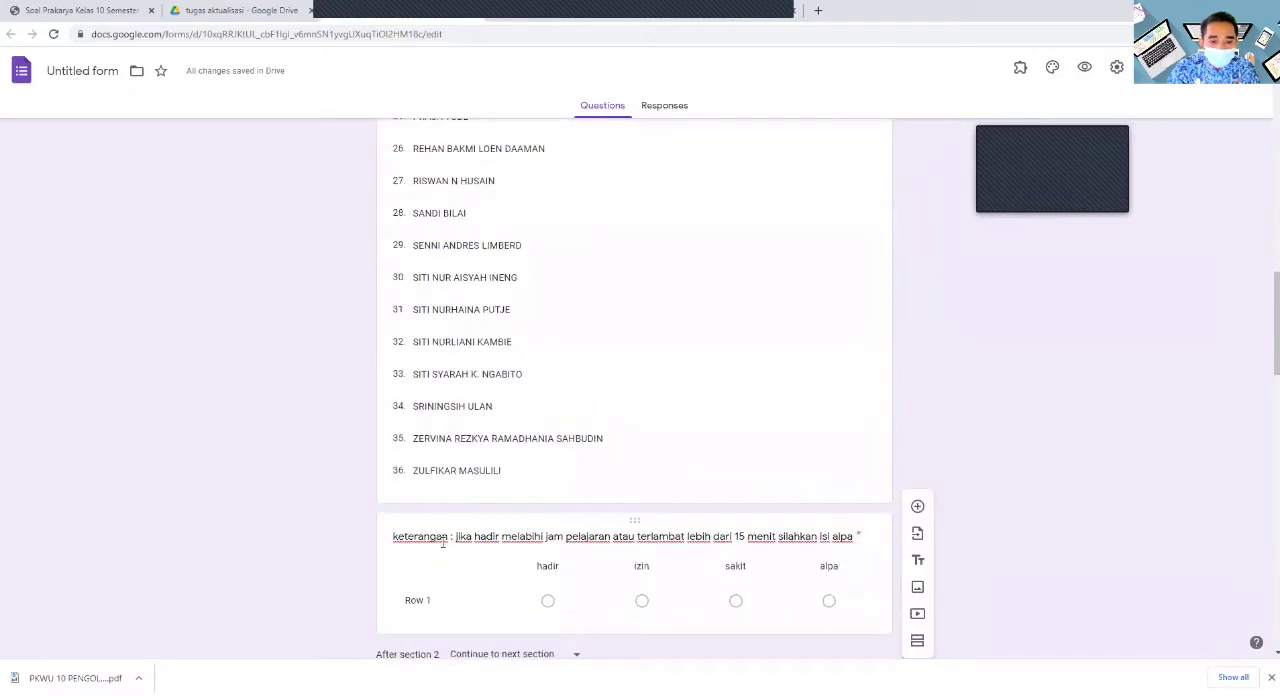
pyautogui.click(392, 542)
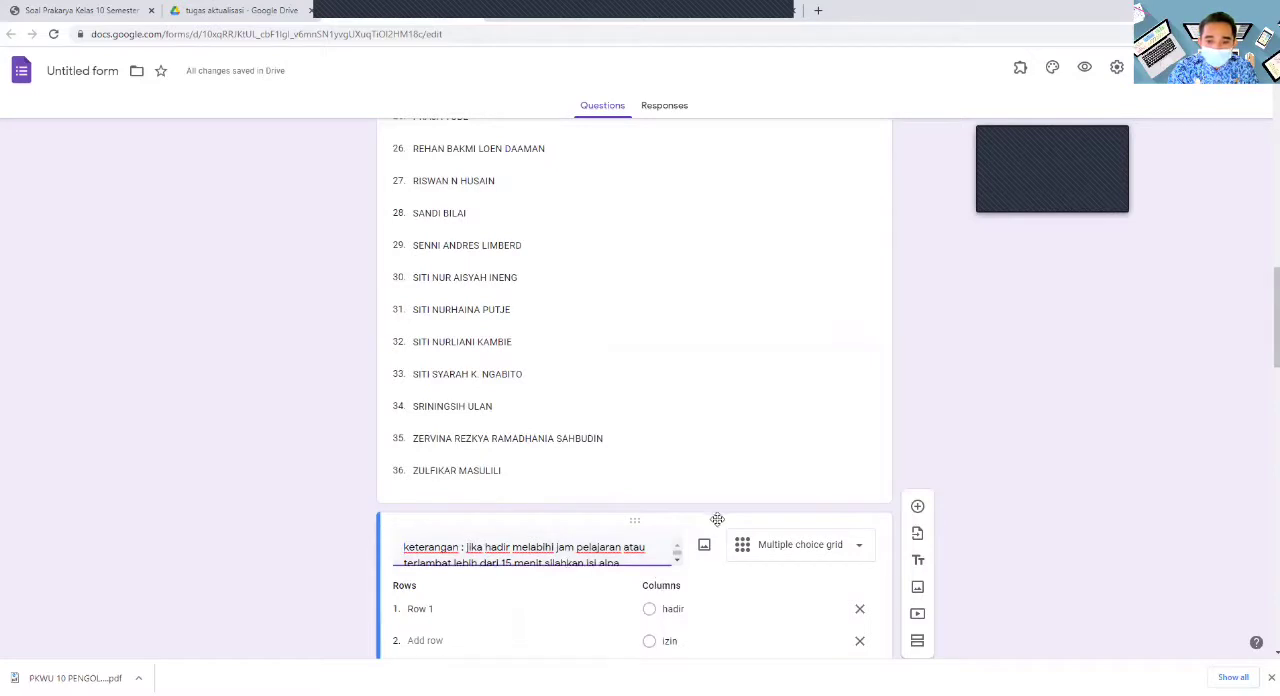
pyautogui.scroll(-3, 720, 520)
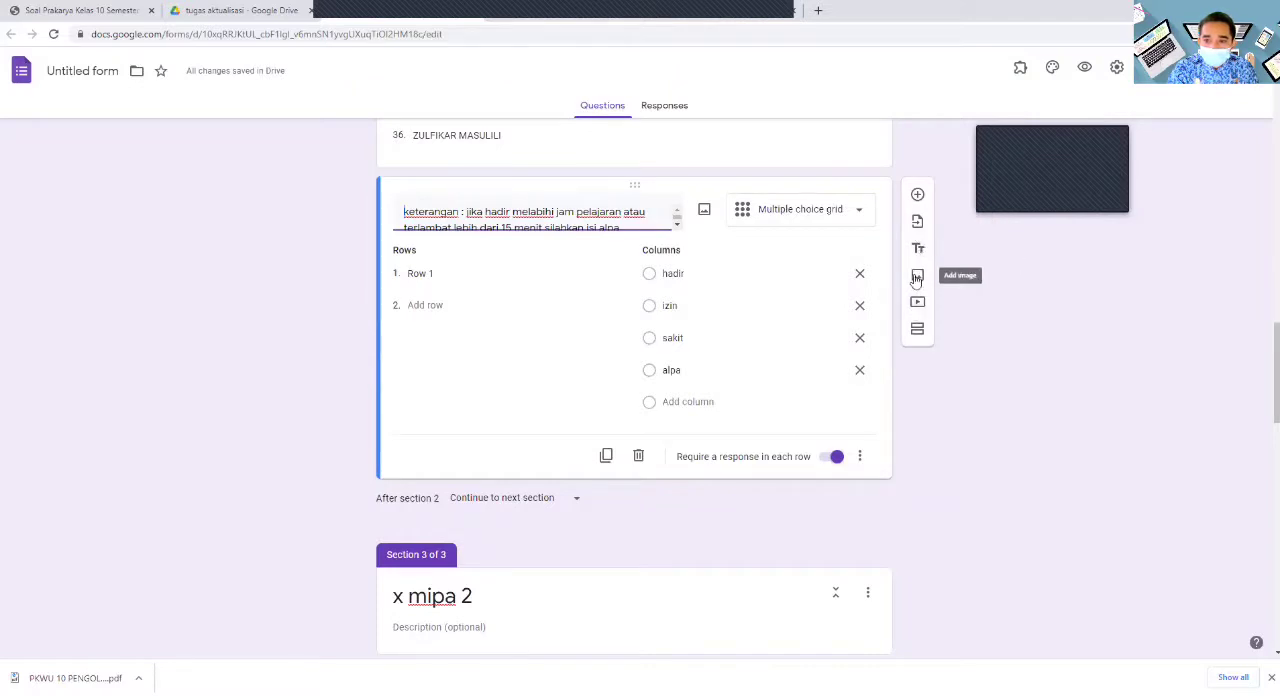
pyautogui.click(606, 456)
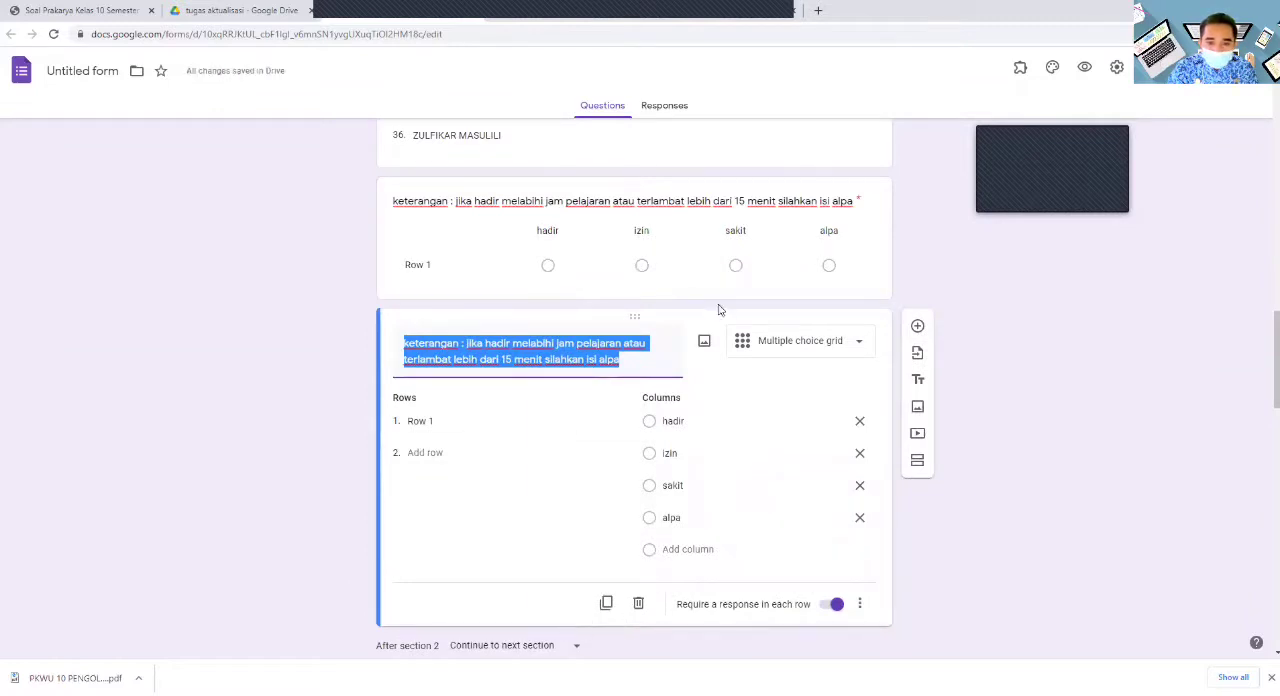
# - Move the duplicated "keterangan" grid to the end of section "x mipa 2", below the blank question
pyautogui.moveTo(637, 310); pyautogui.dragTo(634, 608)
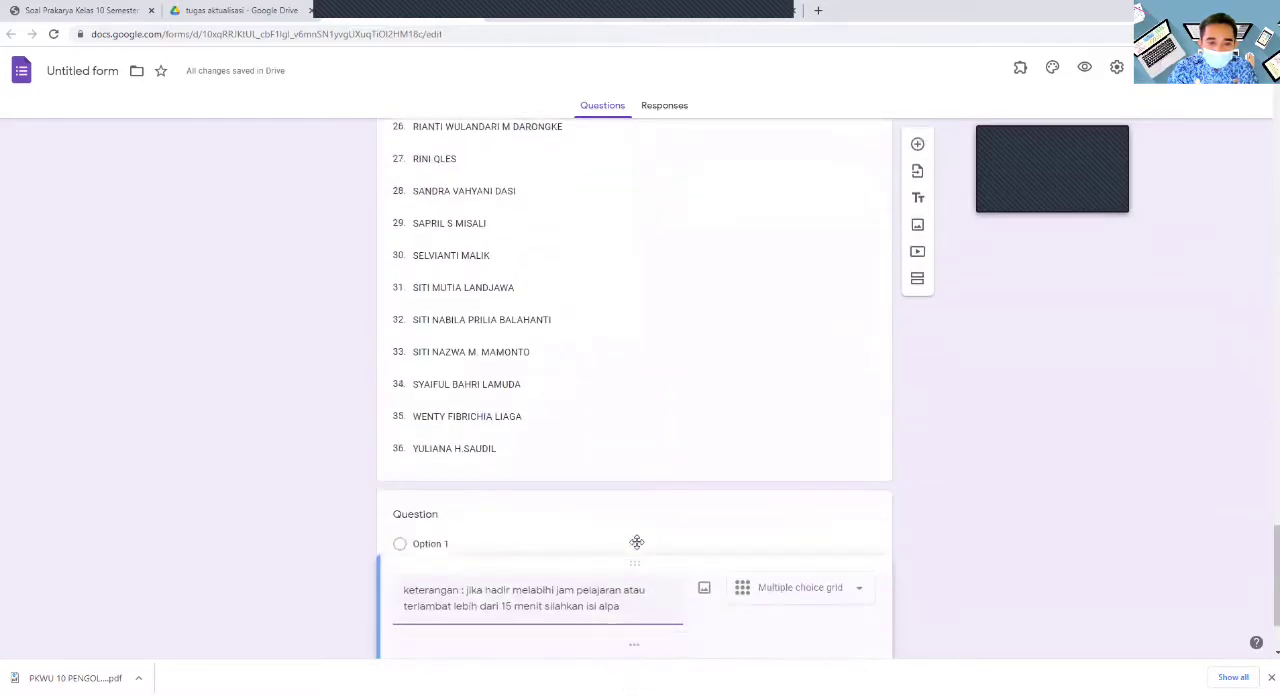
pyautogui.moveTo(642, 500); pyautogui.dragTo(657, 503)
pyautogui.scroll(-3, 657, 510)
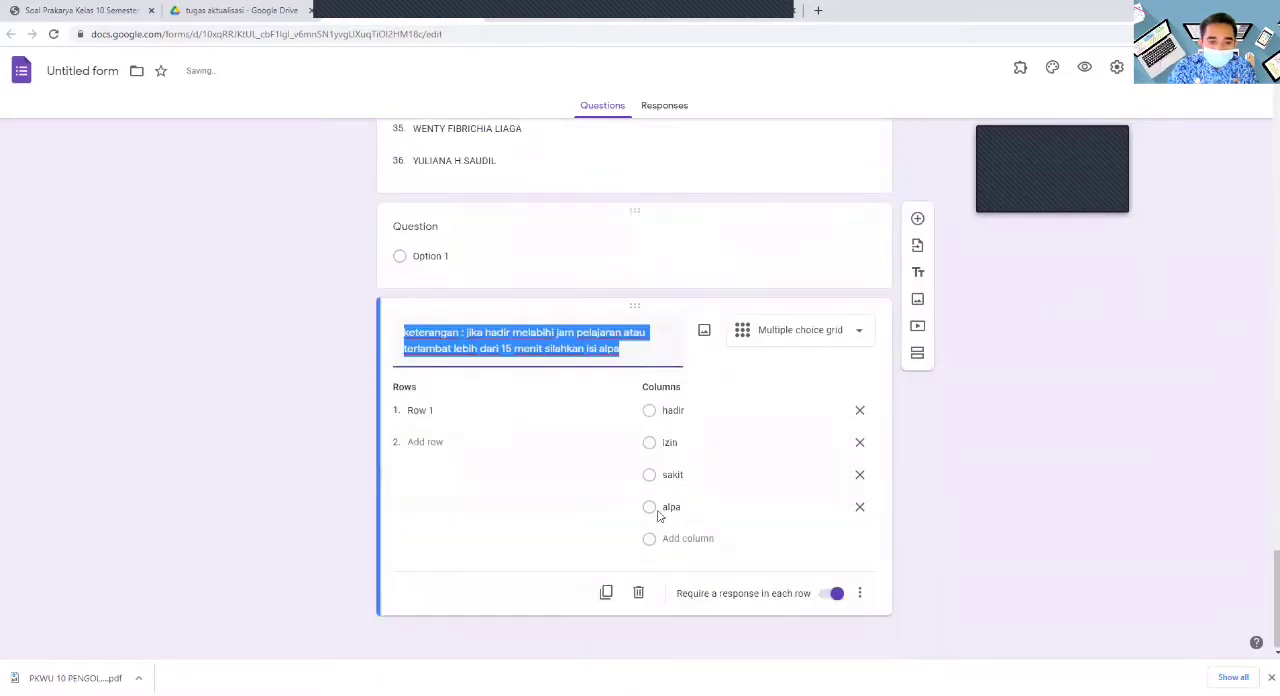
# - Delete the blank question between the student name dropdown and the "keterangan" grid in section "x mipa 2"
pyautogui.click(642, 246)
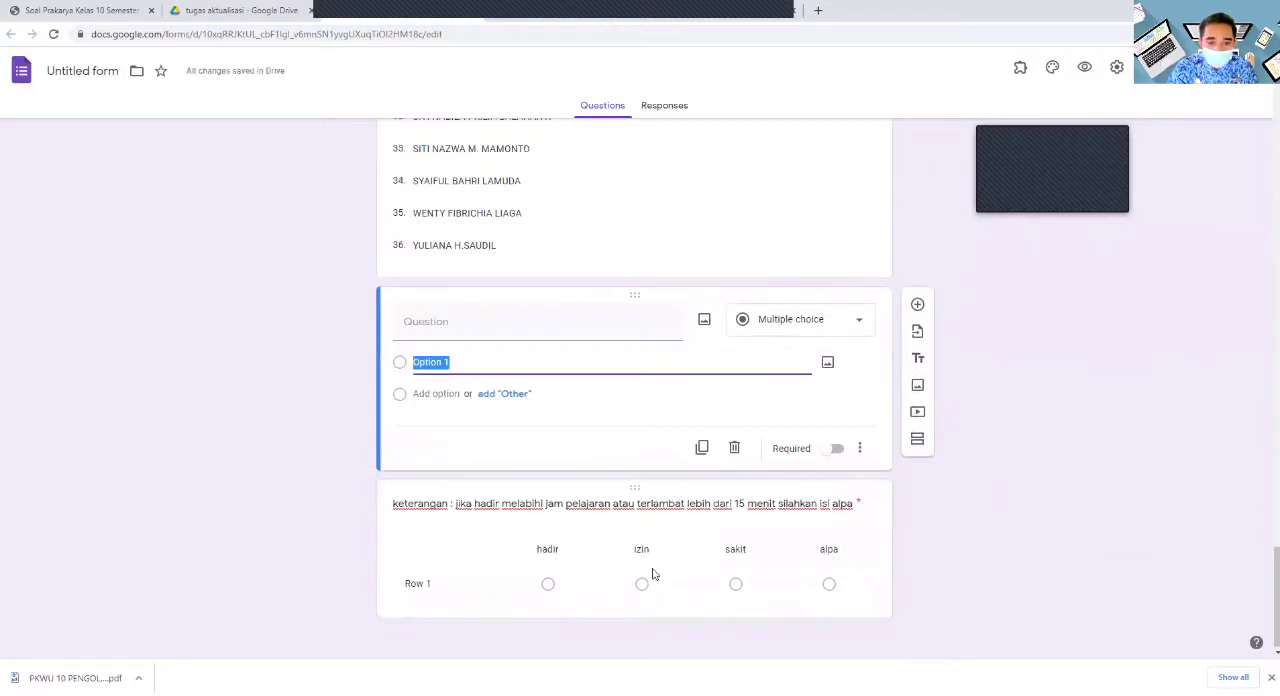
pyautogui.click(735, 448)
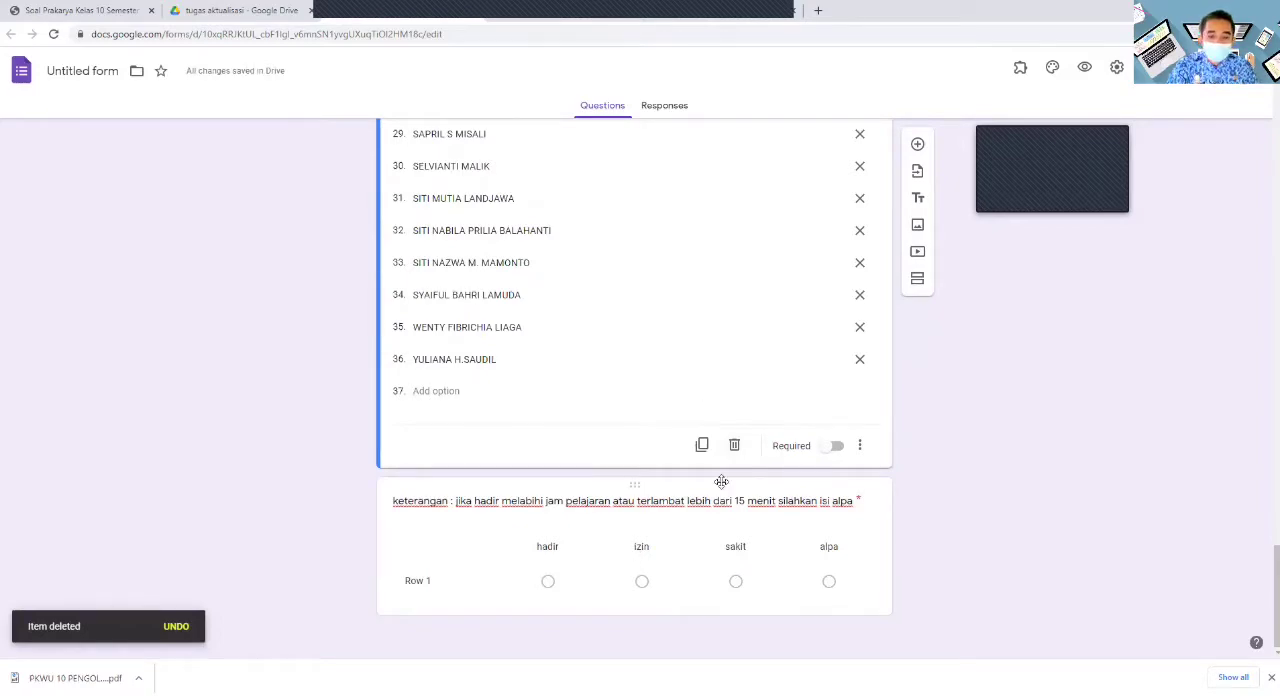
pyautogui.scroll(-15, 722, 482)
pyautogui.scroll(5, 724, 486)
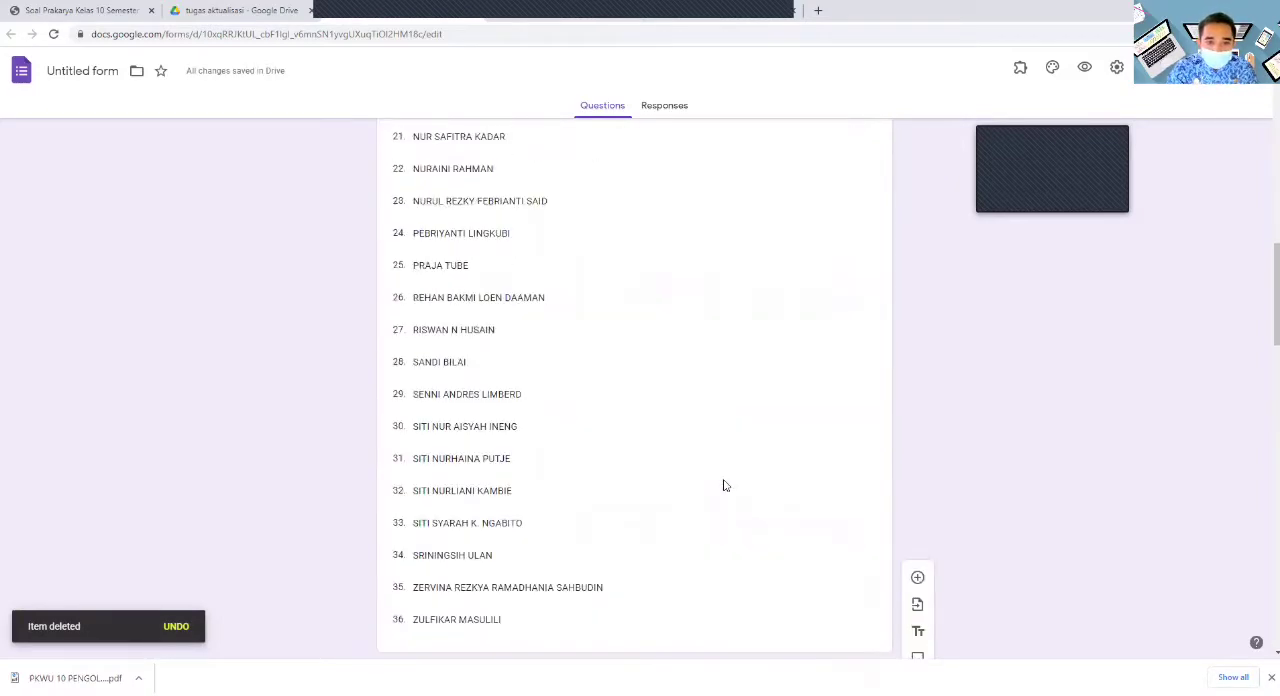
# - Collapse the class sections "x mipa 2" and "x mipa 1" in the form editor
pyautogui.scroll(-7, 730, 490)
pyautogui.scroll(-2, 734, 493)
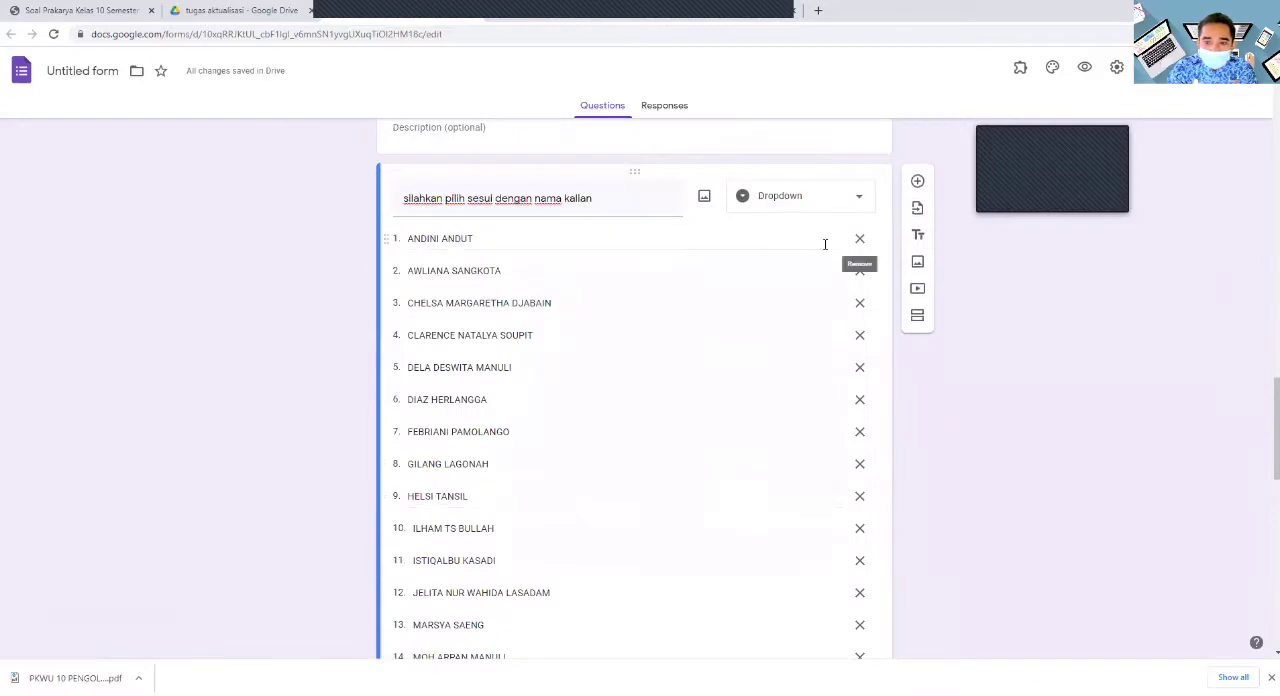
pyautogui.scroll(3, 823, 246)
pyautogui.click(838, 358)
pyautogui.scroll(12, 829, 360)
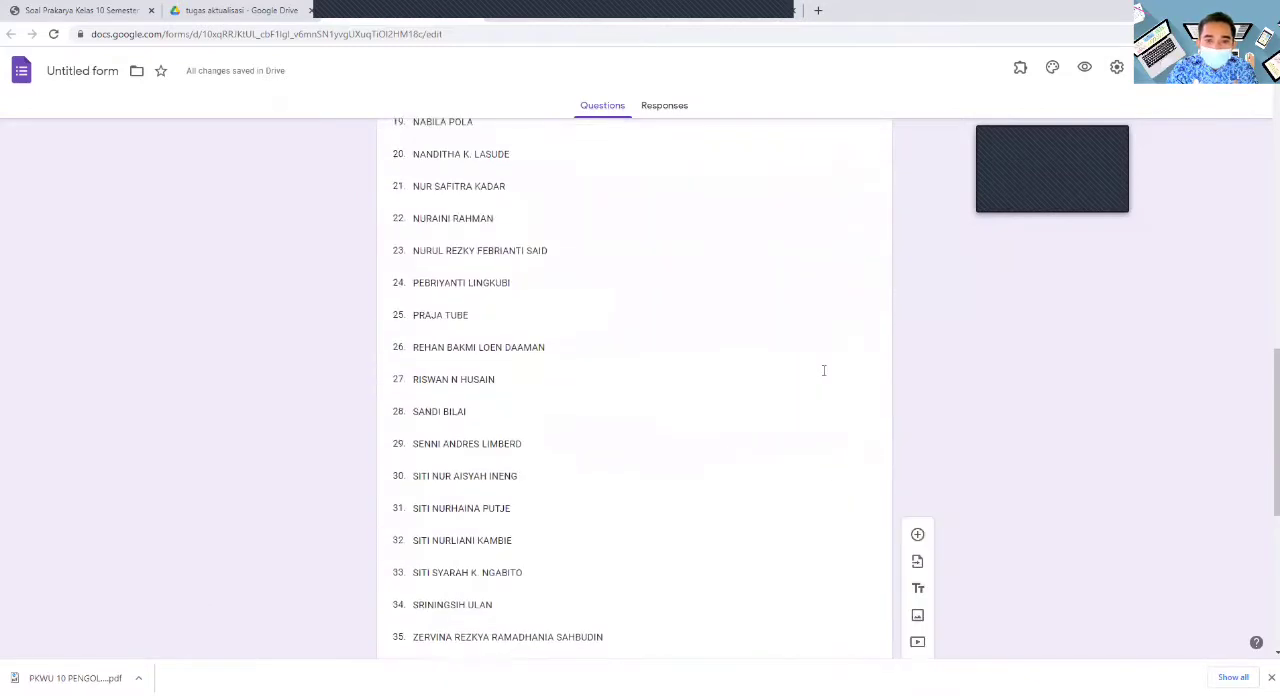
pyautogui.scroll(2, 823, 376)
pyautogui.click(835, 485)
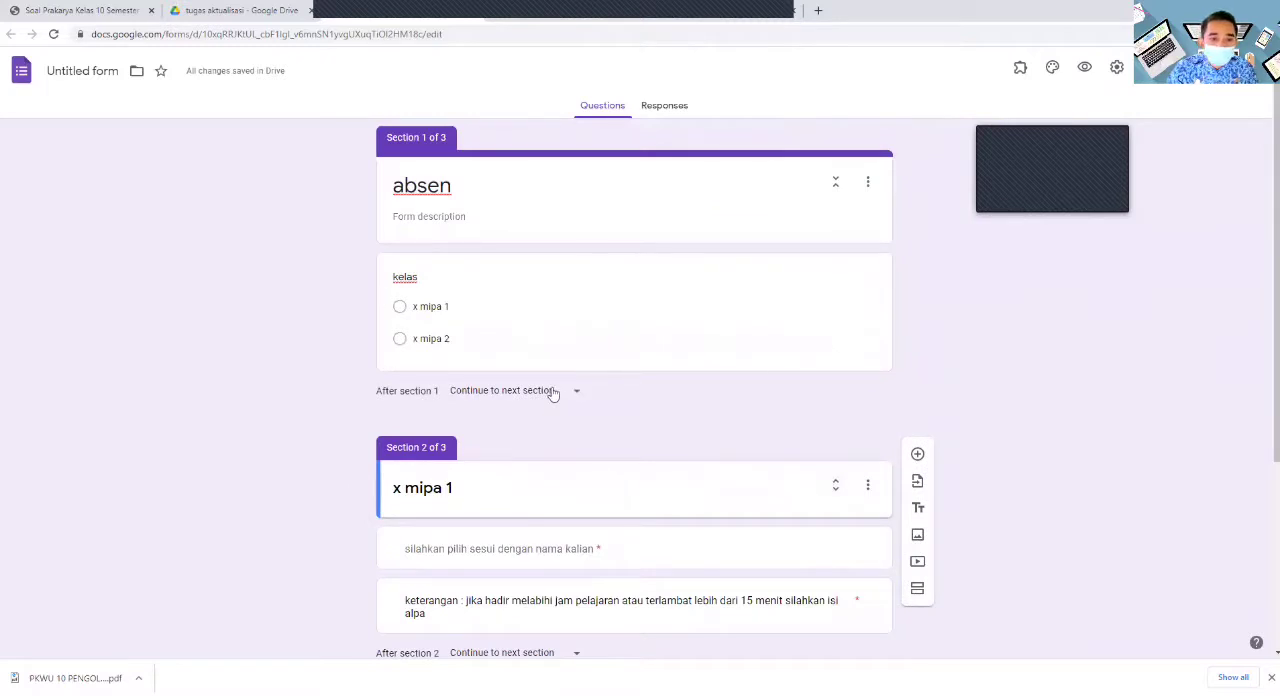
# - Translate the form editor page to Indonesian
pyautogui.rightClick(622, 352)
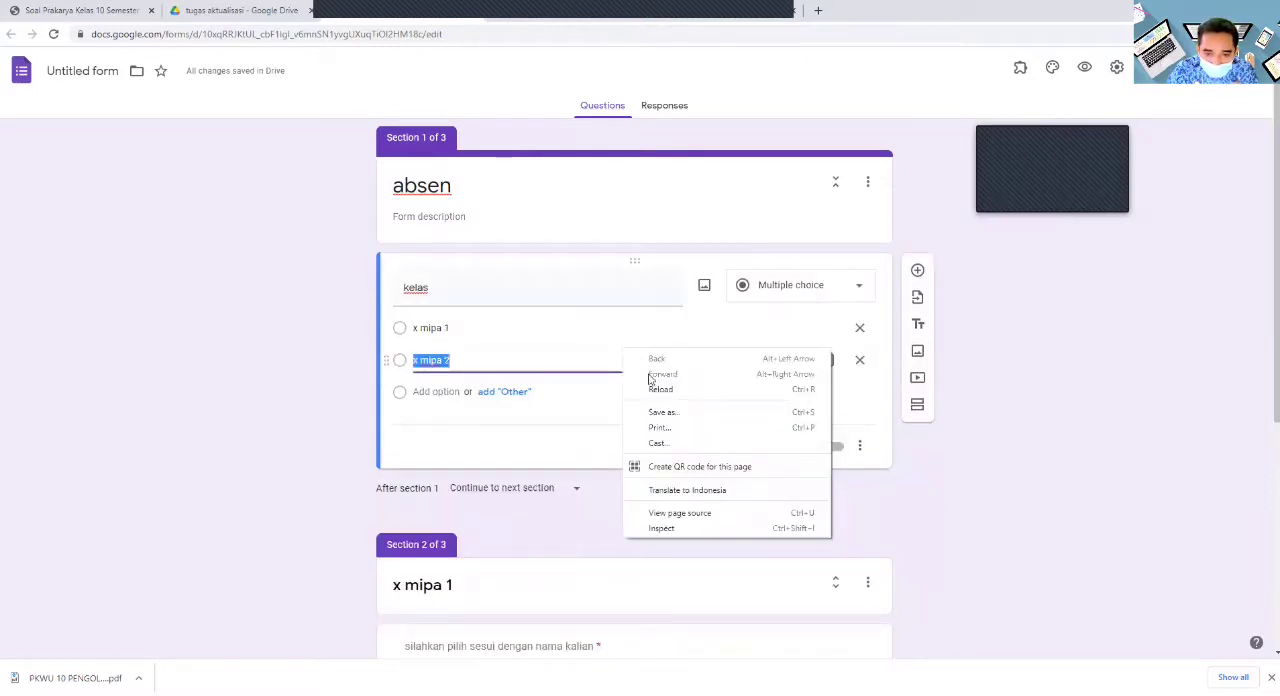
pyautogui.click(697, 491)
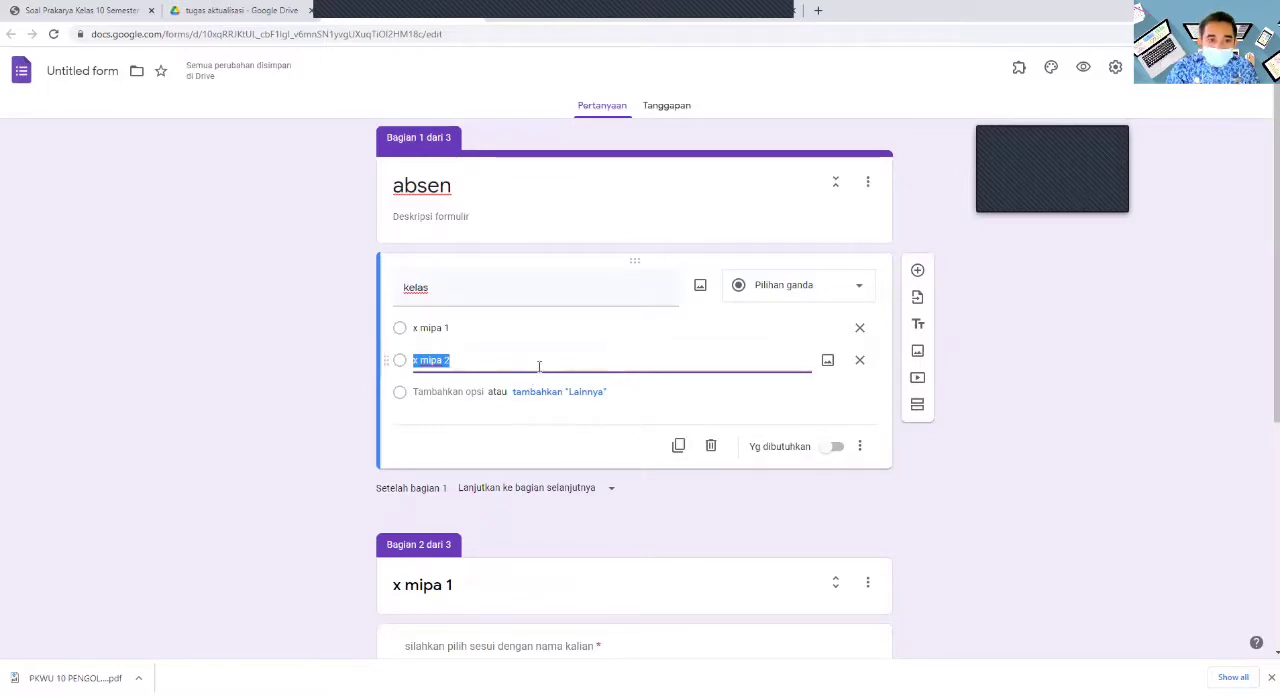
pyautogui.scroll(-3, 560, 351)
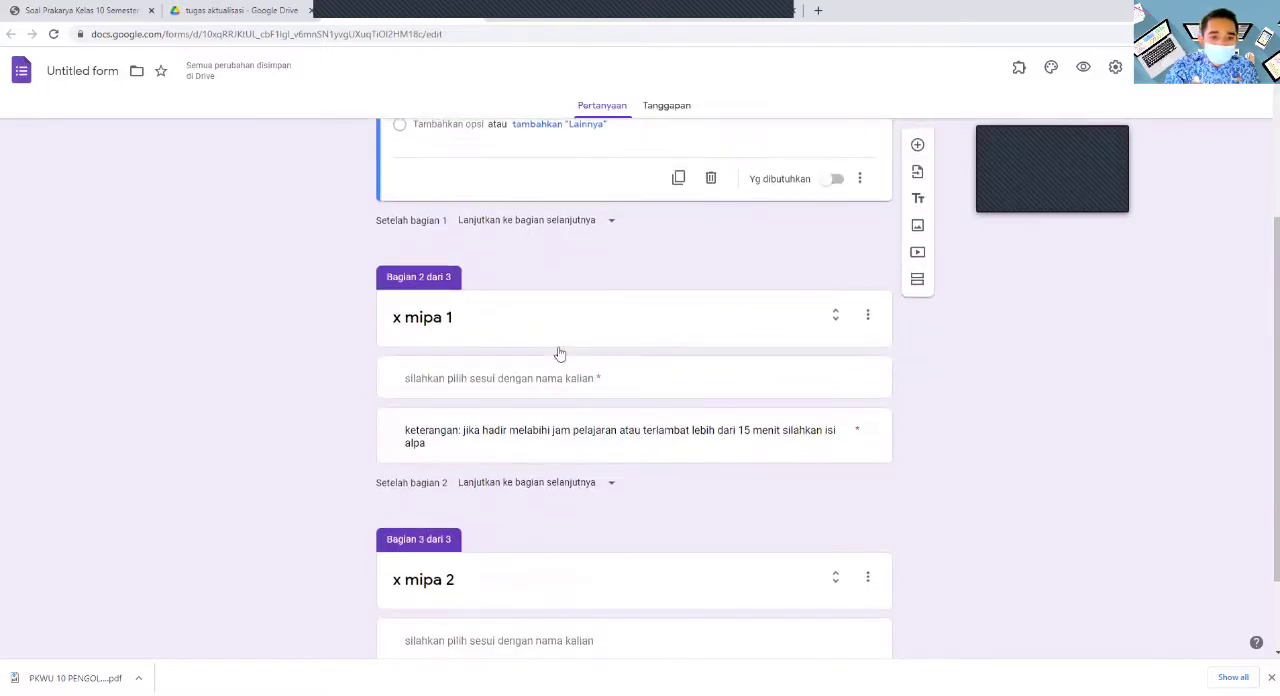
pyautogui.scroll(3, 545, 353)
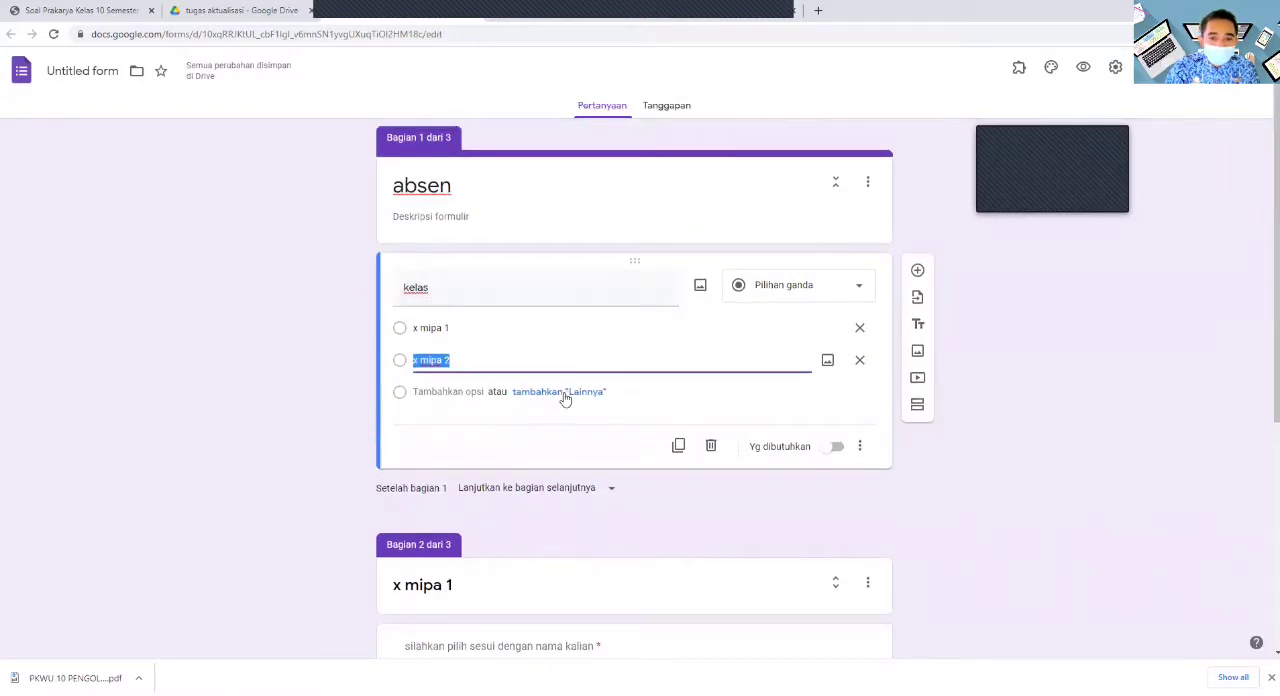
# - Change the "kelas" question to a dropdown and enable going to a section based on the answer
pyautogui.click(860, 290)
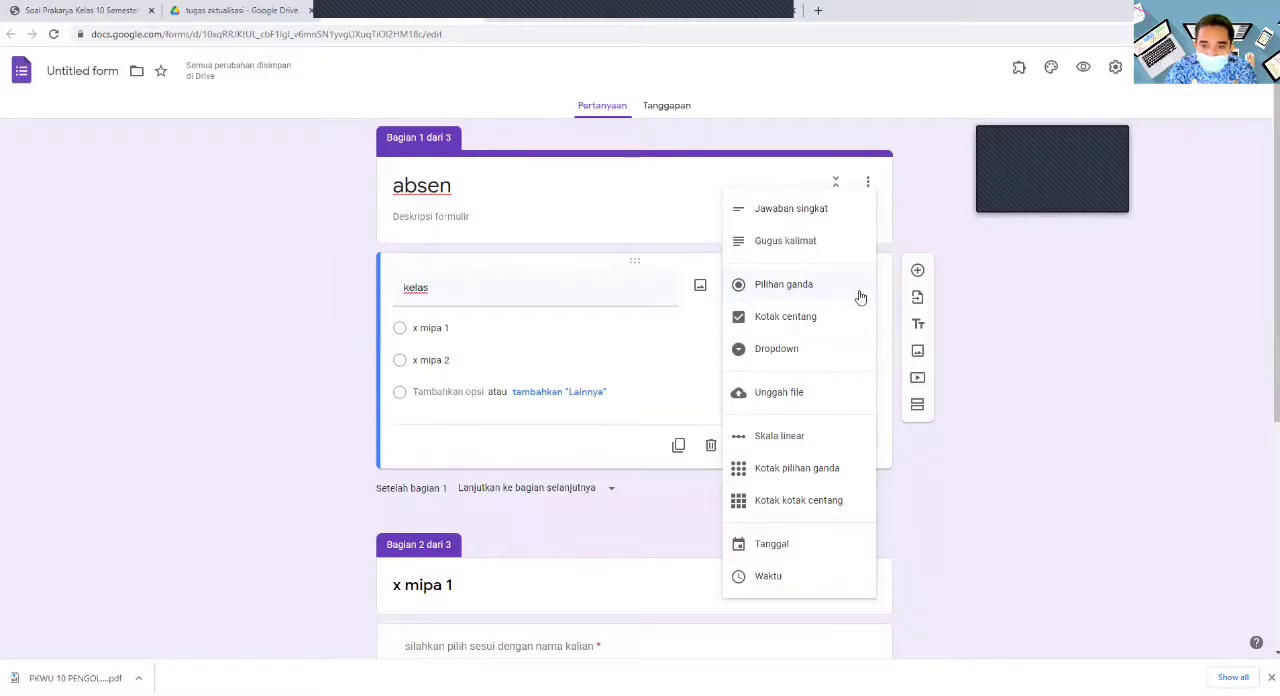
pyautogui.click(793, 351)
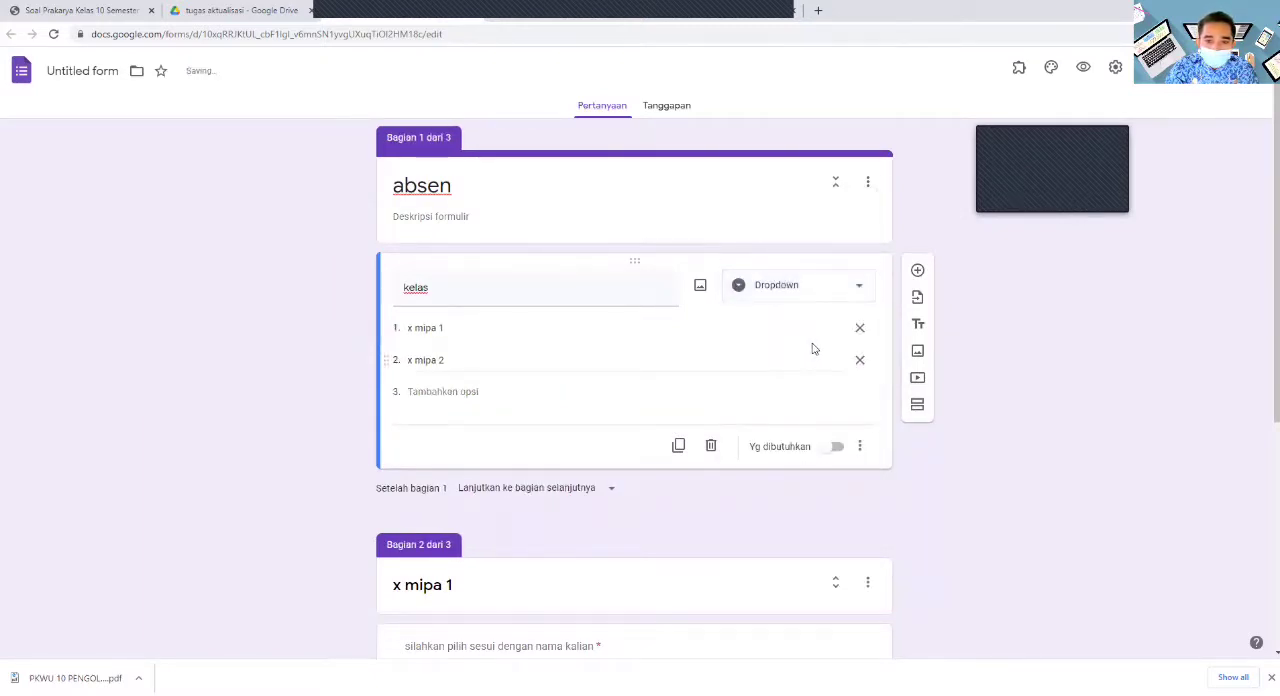
pyautogui.click(859, 446)
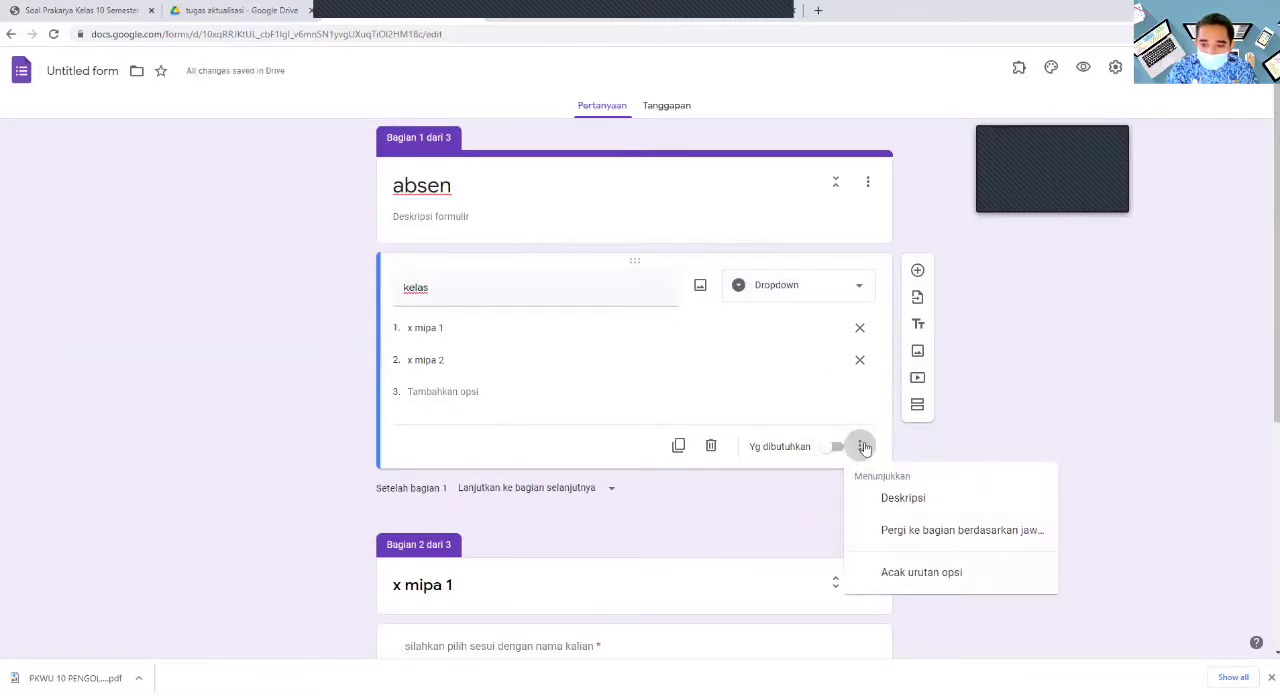
pyautogui.click(995, 533)
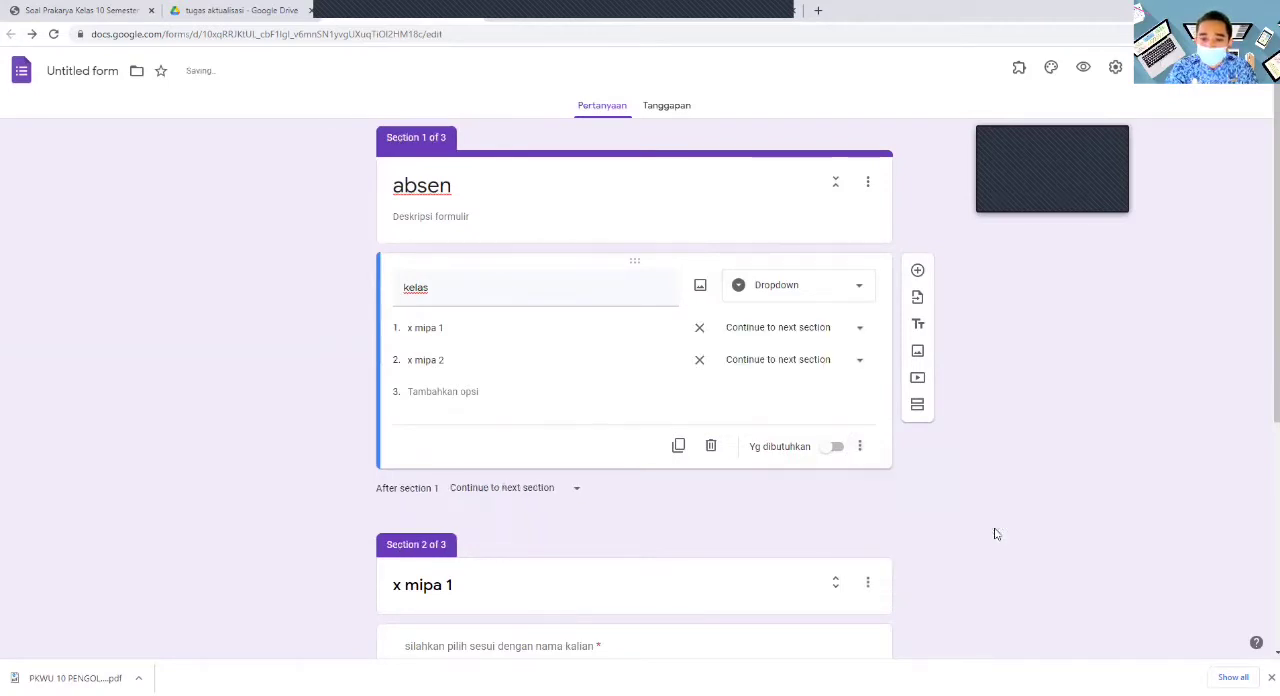
# - Make "kelas" required and route "x mipa 1" to section 2 and "x mipa 2" to section 3
pyautogui.click(834, 447)
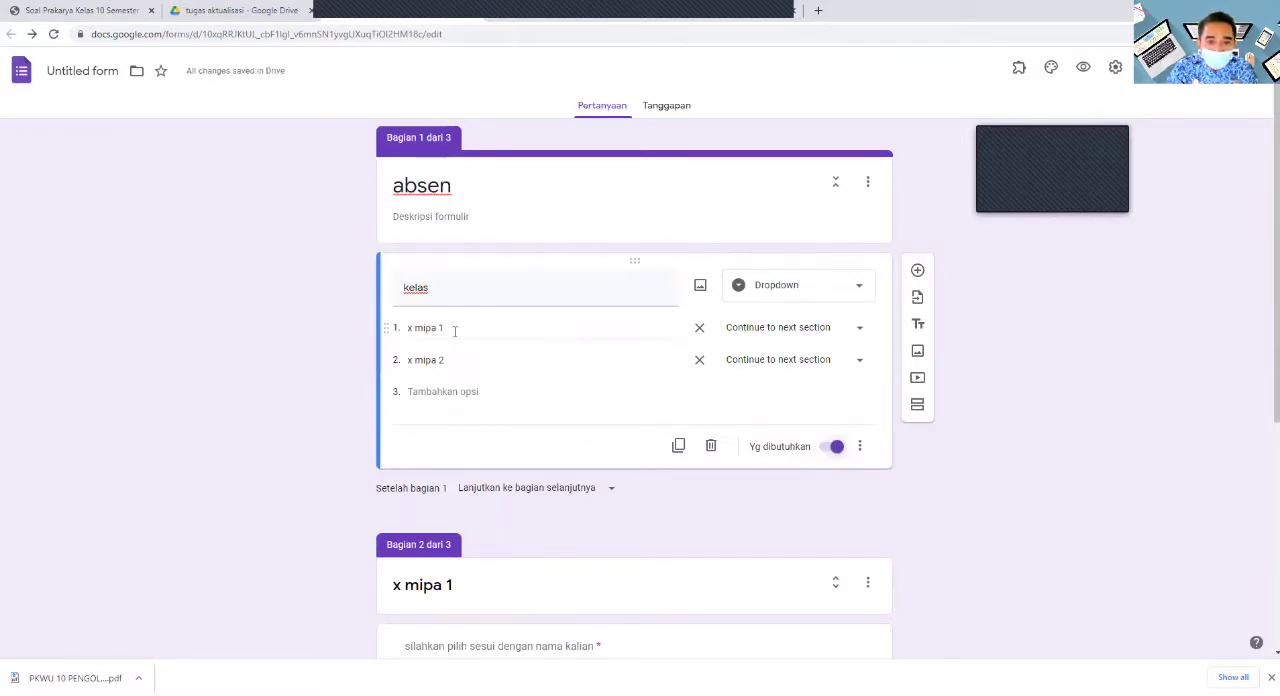
pyautogui.click(860, 328)
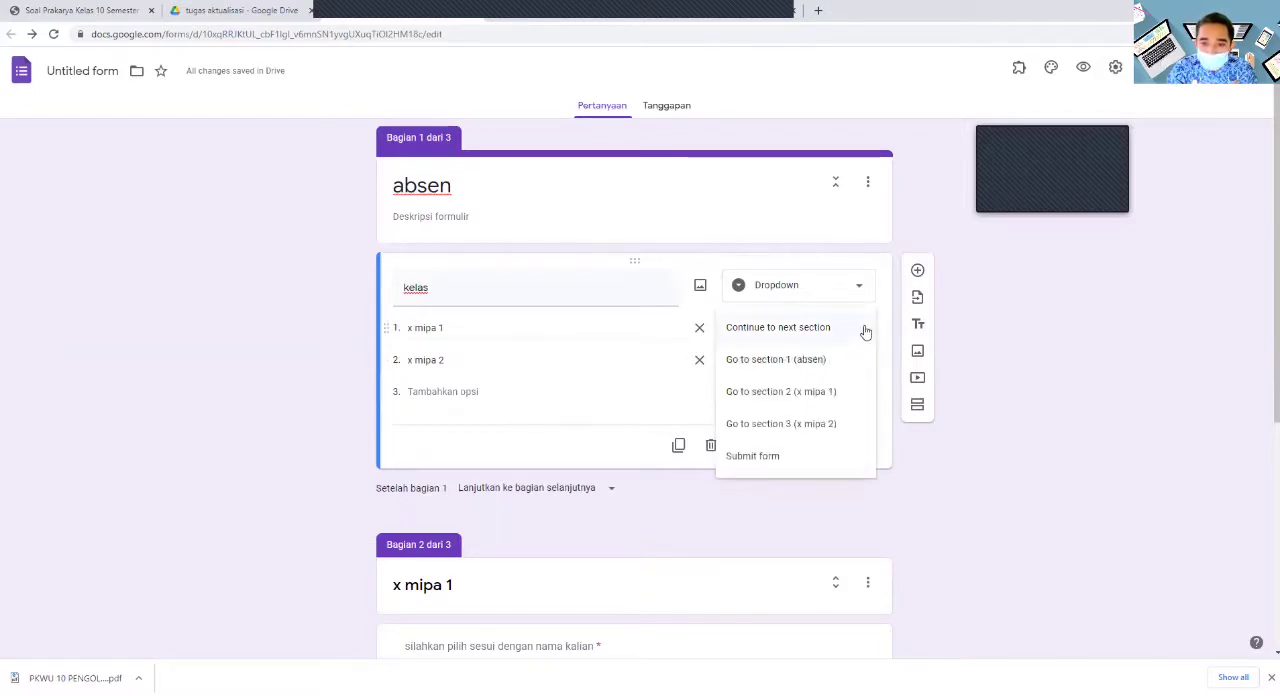
pyautogui.click(820, 393)
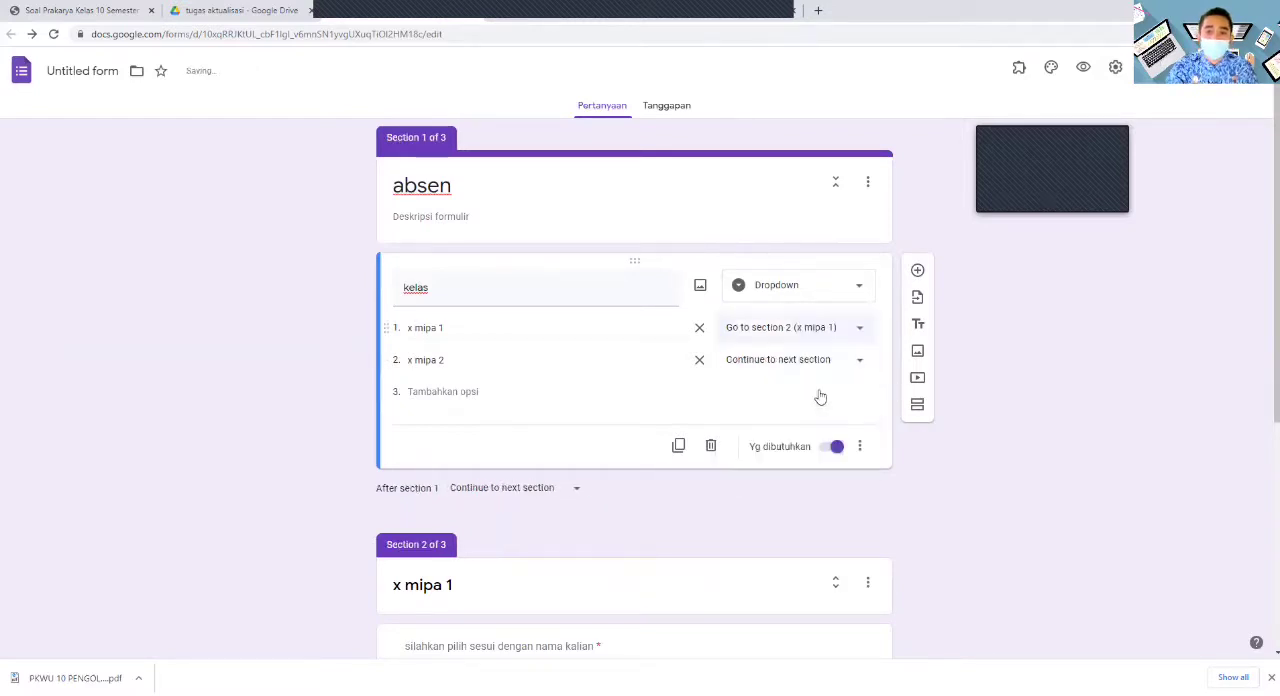
pyautogui.click(862, 361)
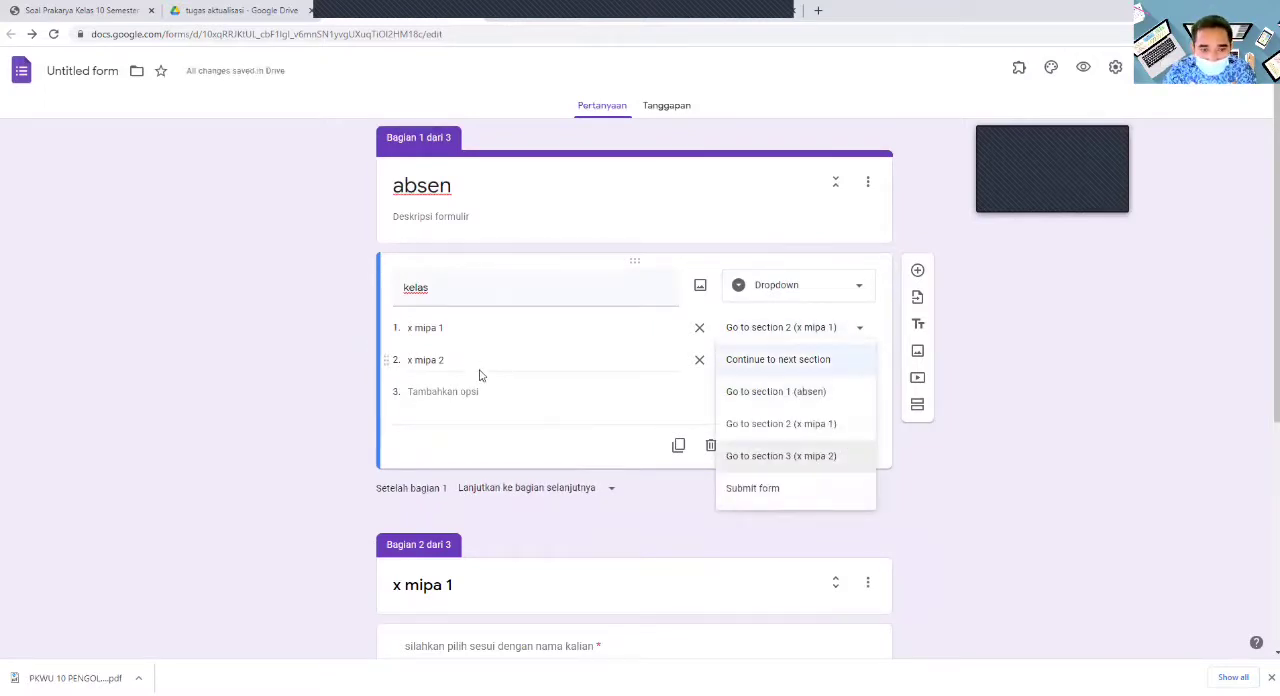
pyautogui.click(807, 456)
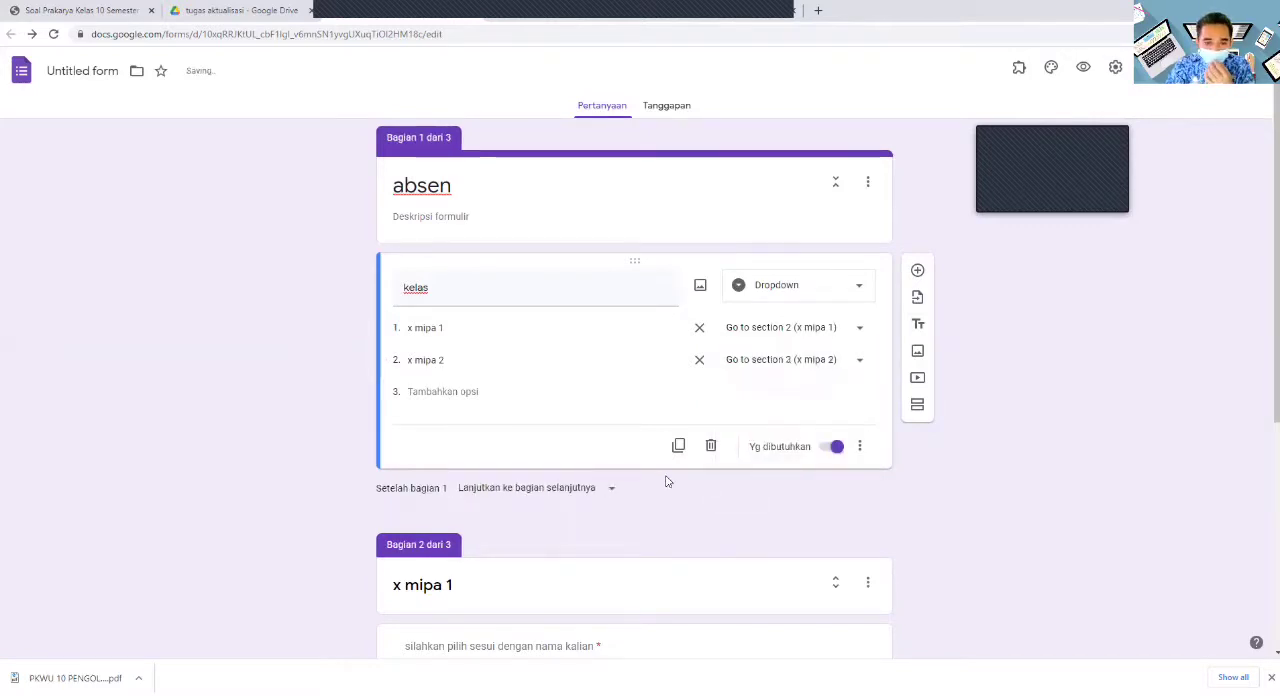
pyautogui.scroll(-2, 672, 478)
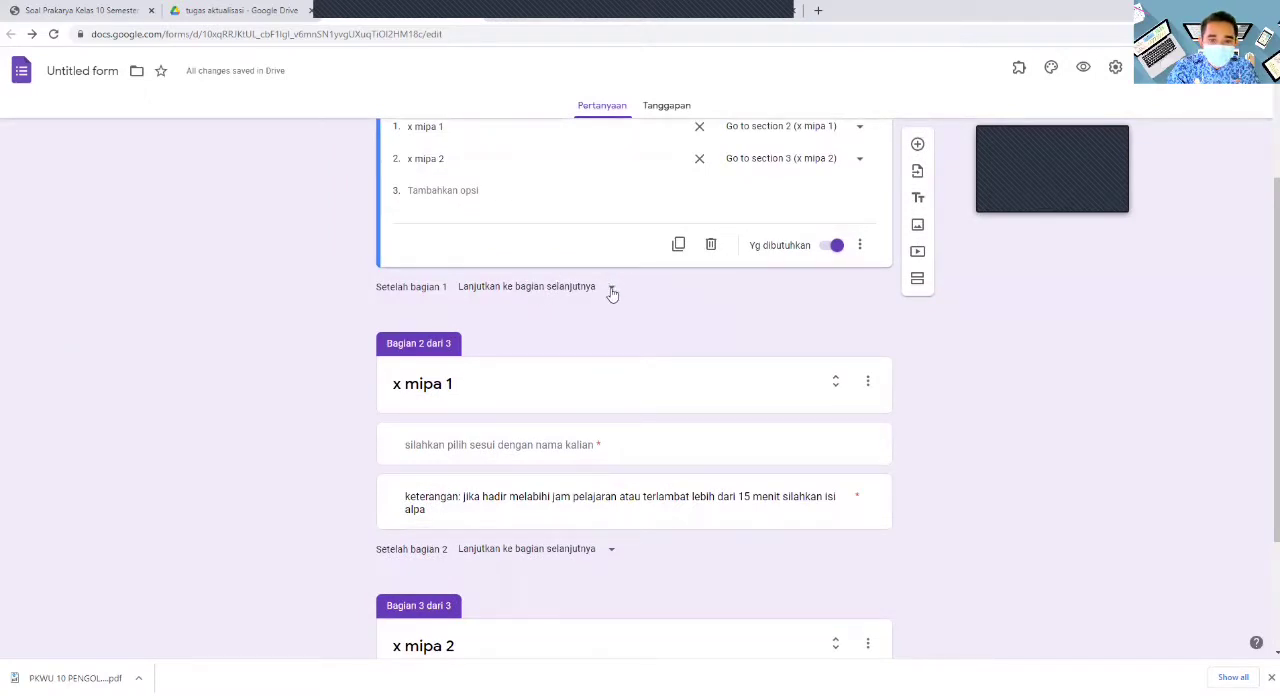
pyautogui.click(611, 288)
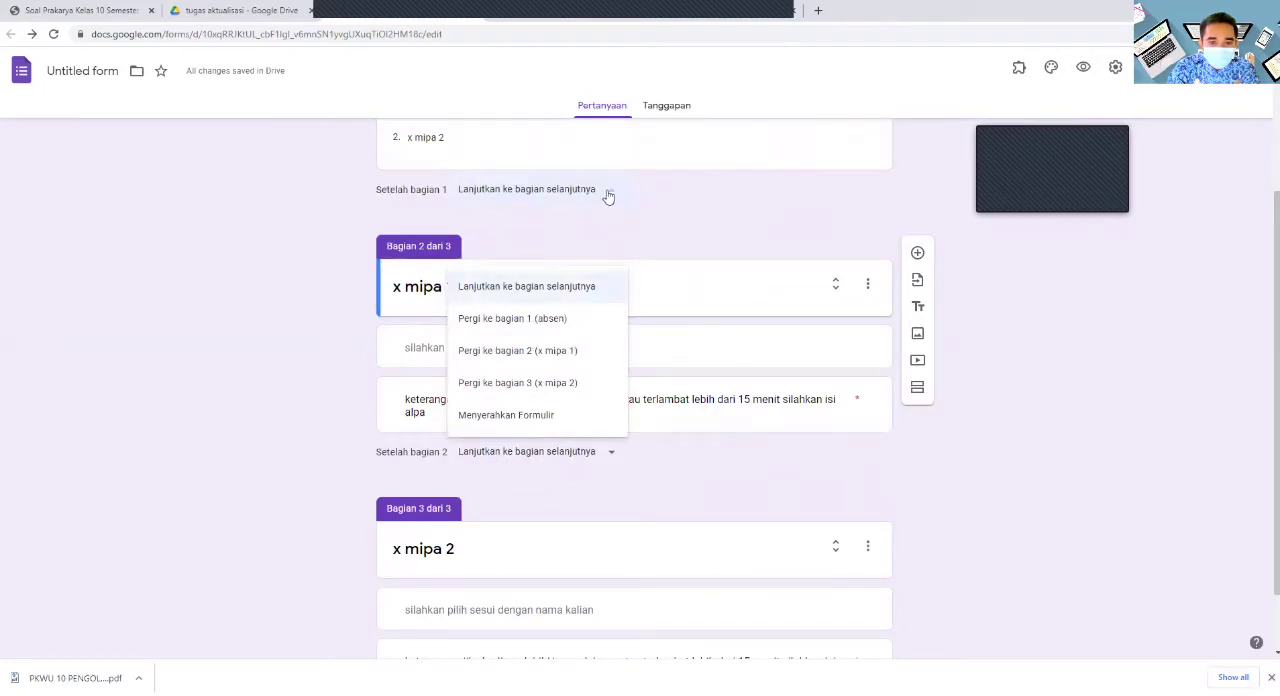
pyautogui.click(680, 216)
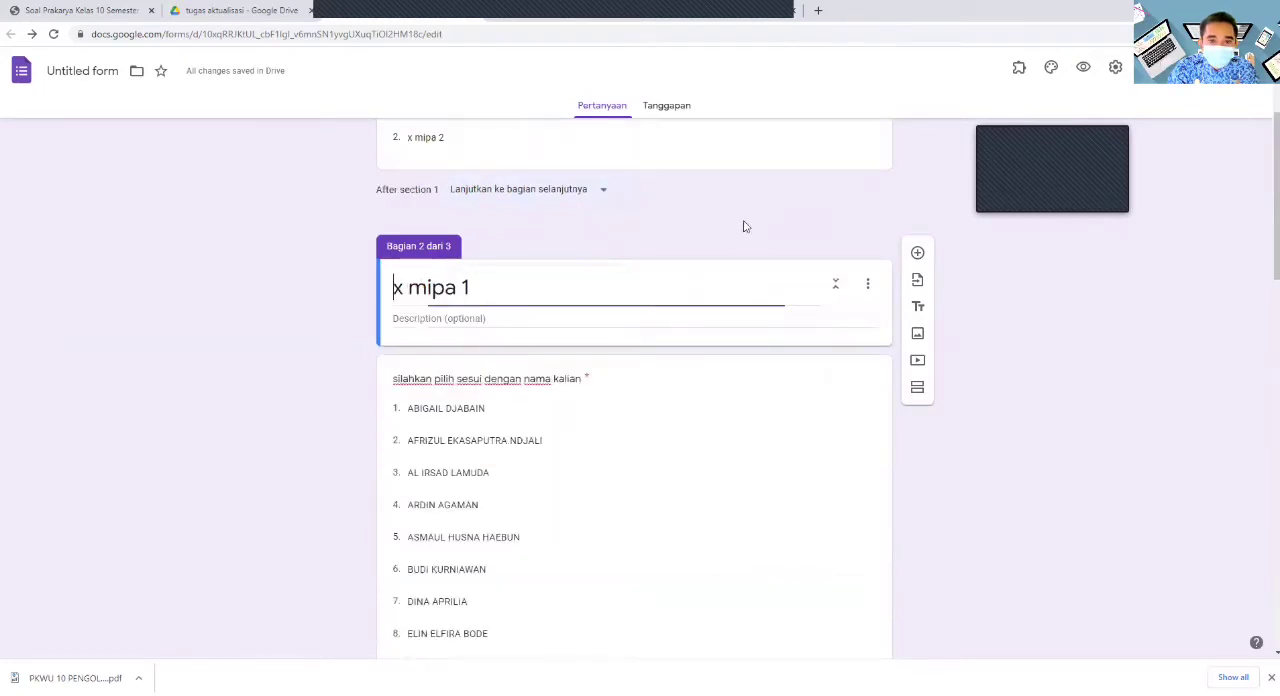
pyautogui.scroll(2, 651, 437)
pyautogui.scroll(-10, 652, 364)
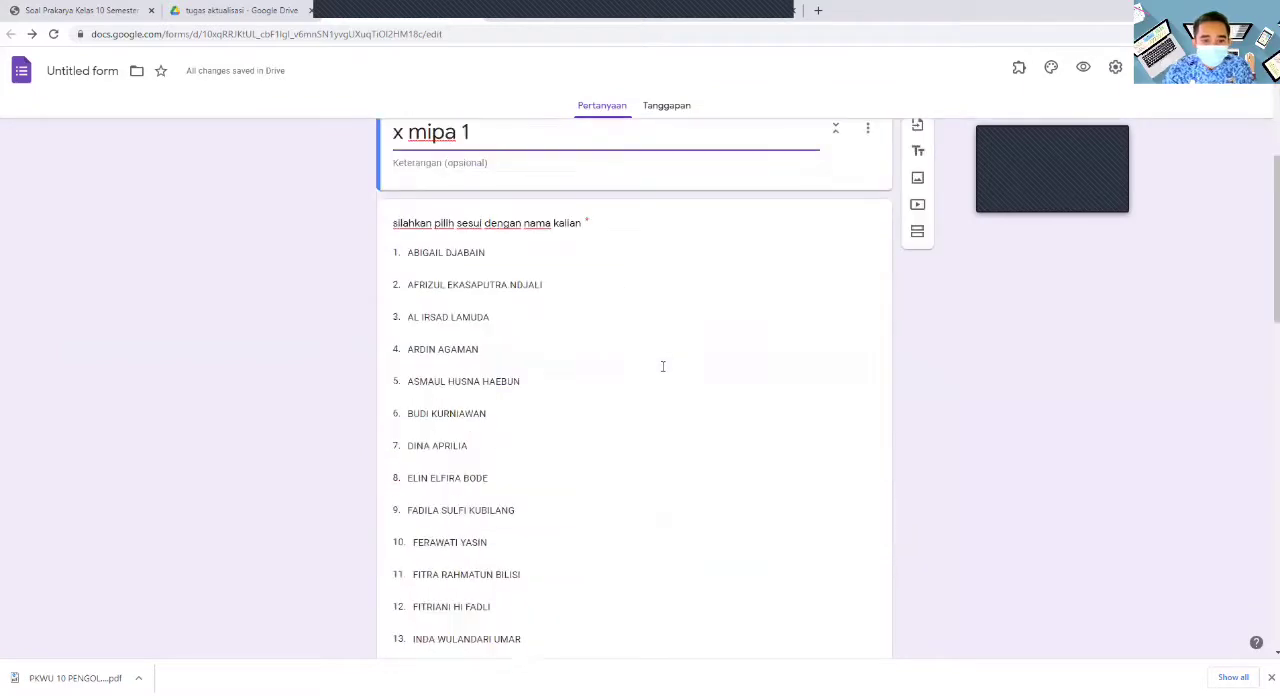
pyautogui.scroll(-4, 667, 410)
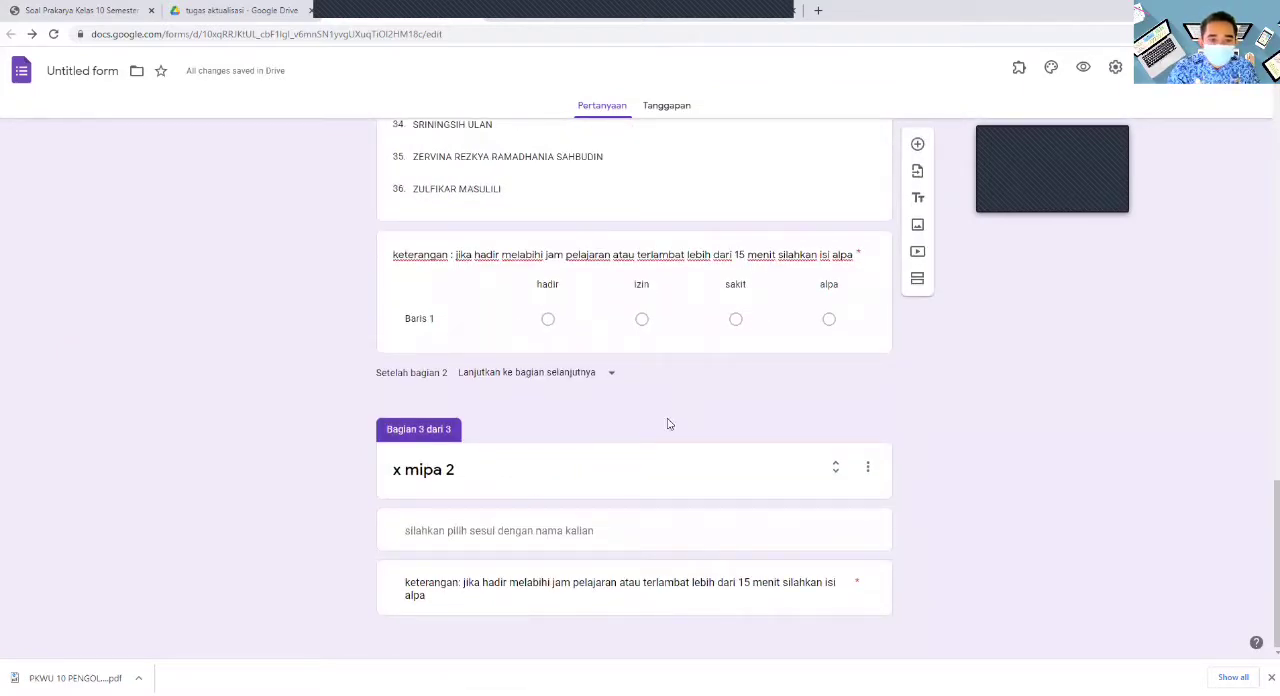
pyautogui.scroll(15, 669, 424)
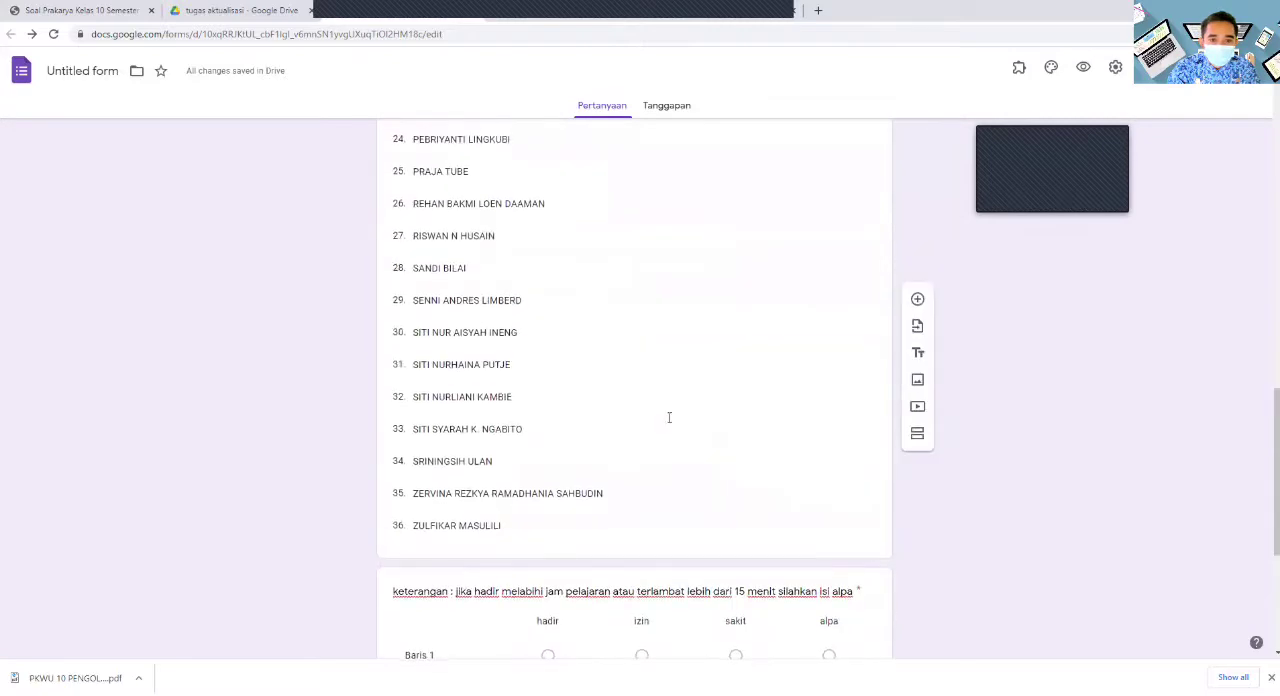
pyautogui.click(836, 480)
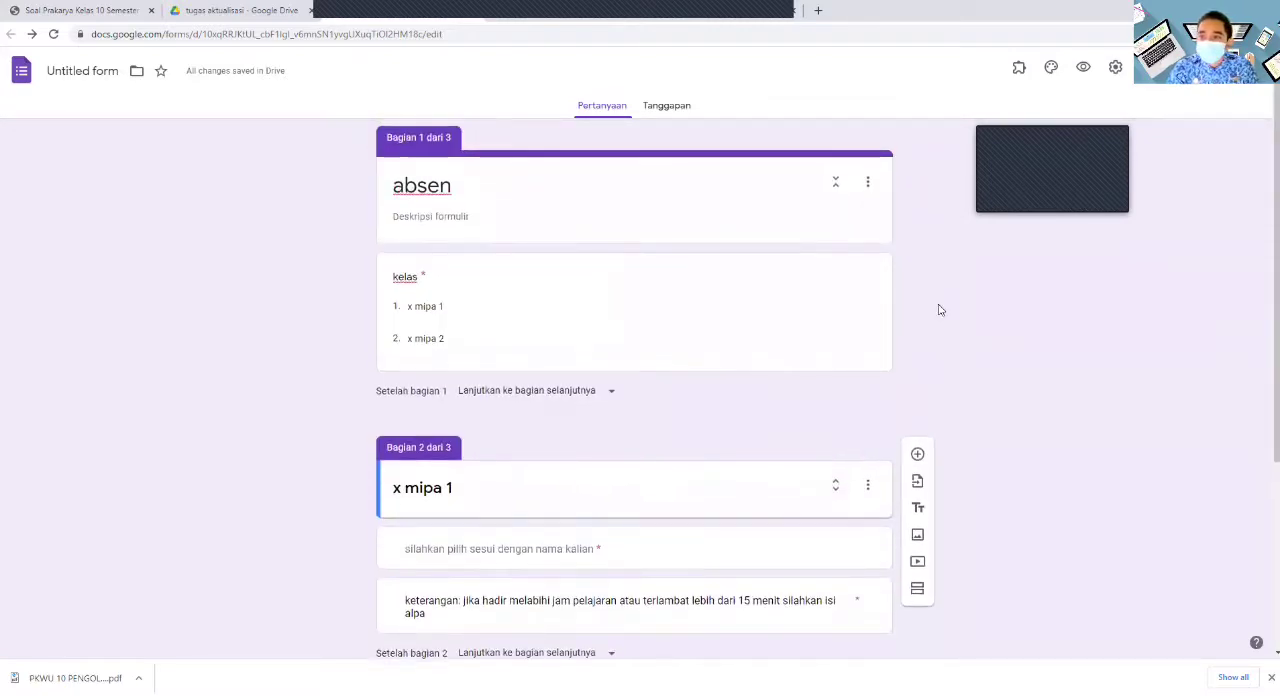
# - Set the colourful candy picture from the "Bekerja dan Sekolah" themes as the form's header image
pyautogui.click(1051, 68)
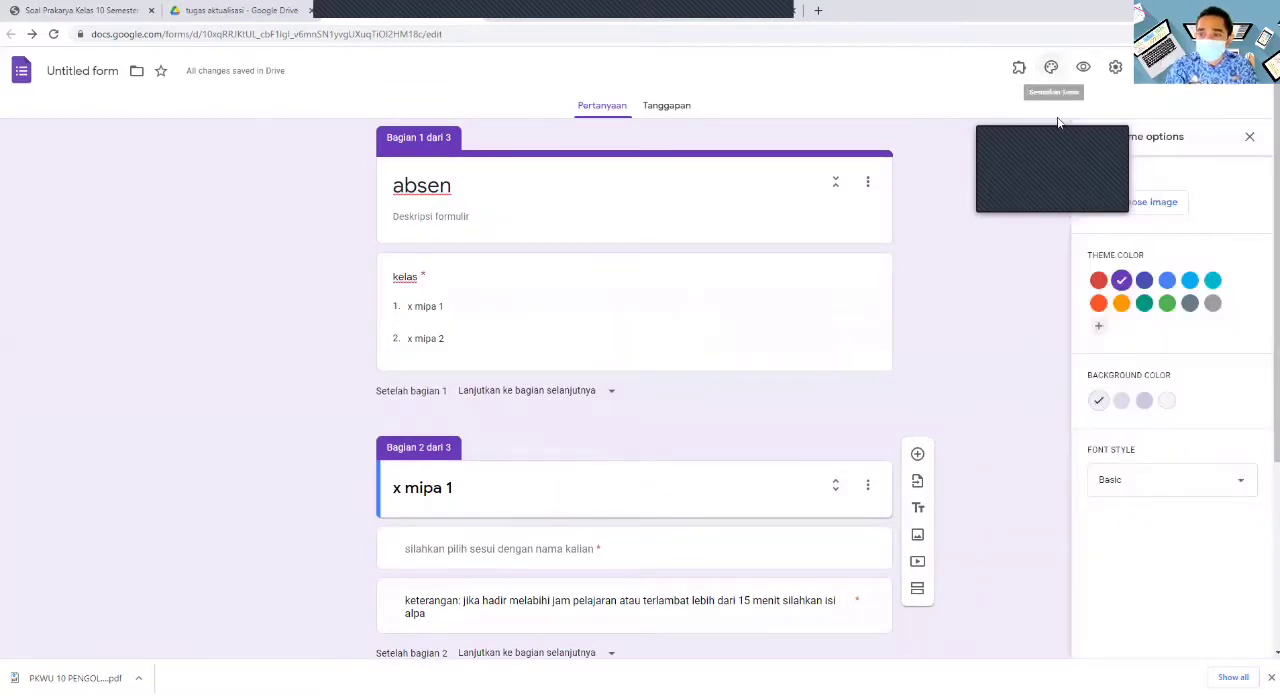
pyautogui.click(1165, 203)
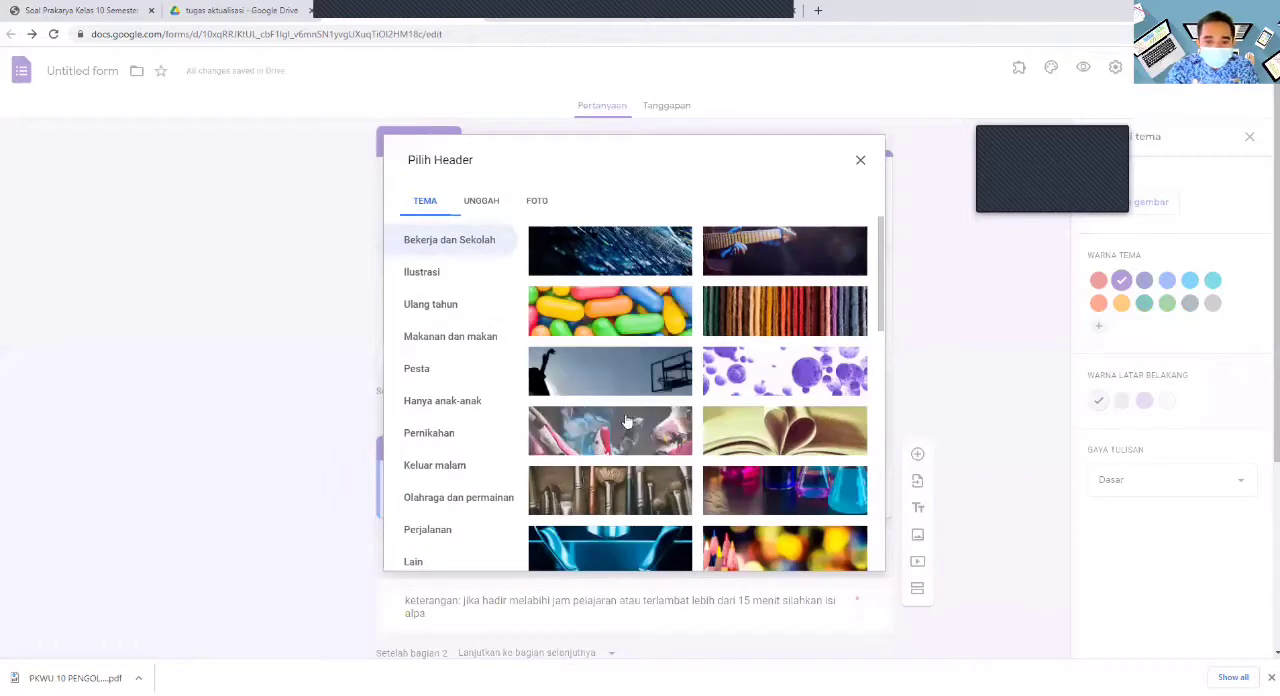
pyautogui.click(624, 325)
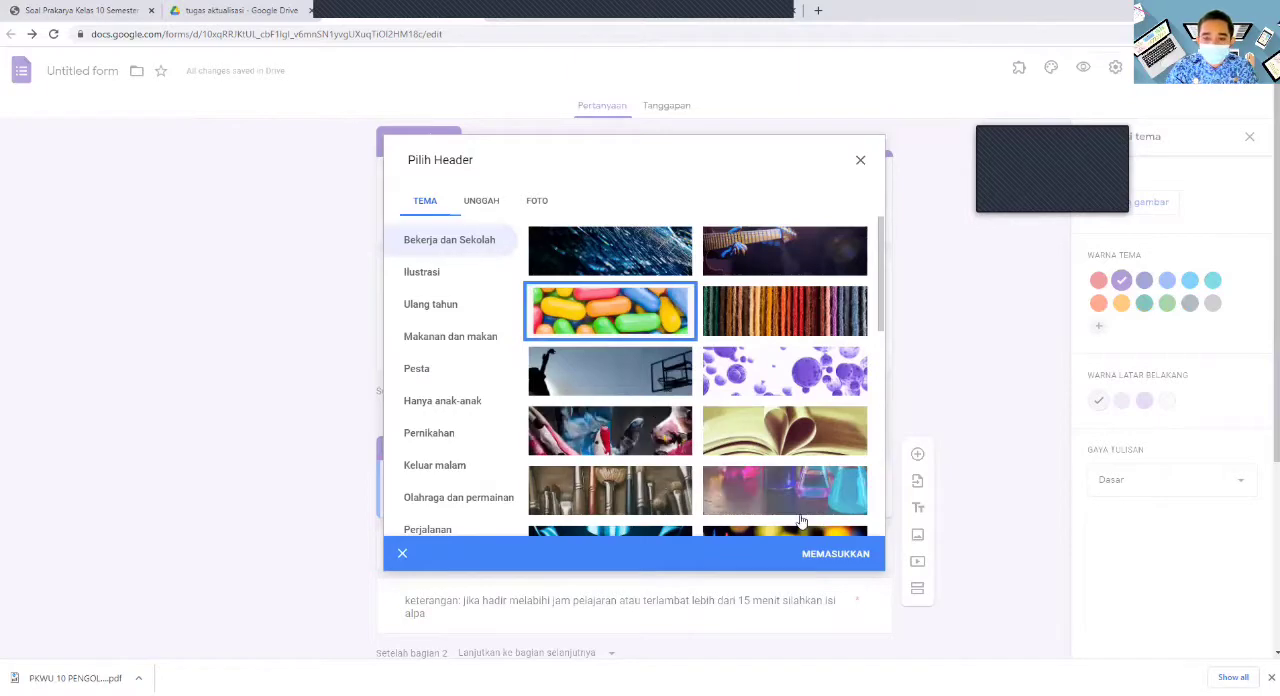
pyautogui.doubleClick(610, 325)
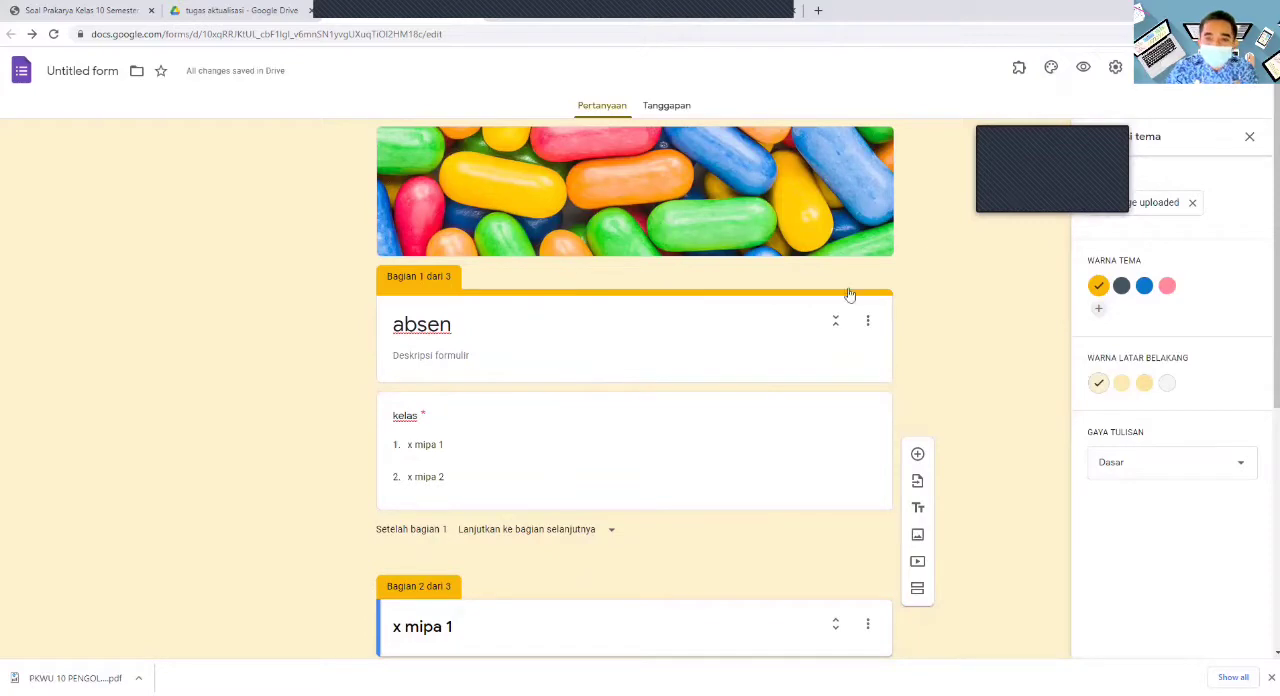
# - Preview the absen form, select "x mipa 2" as the kelas and continue to that class's section
pyautogui.click(1086, 74)
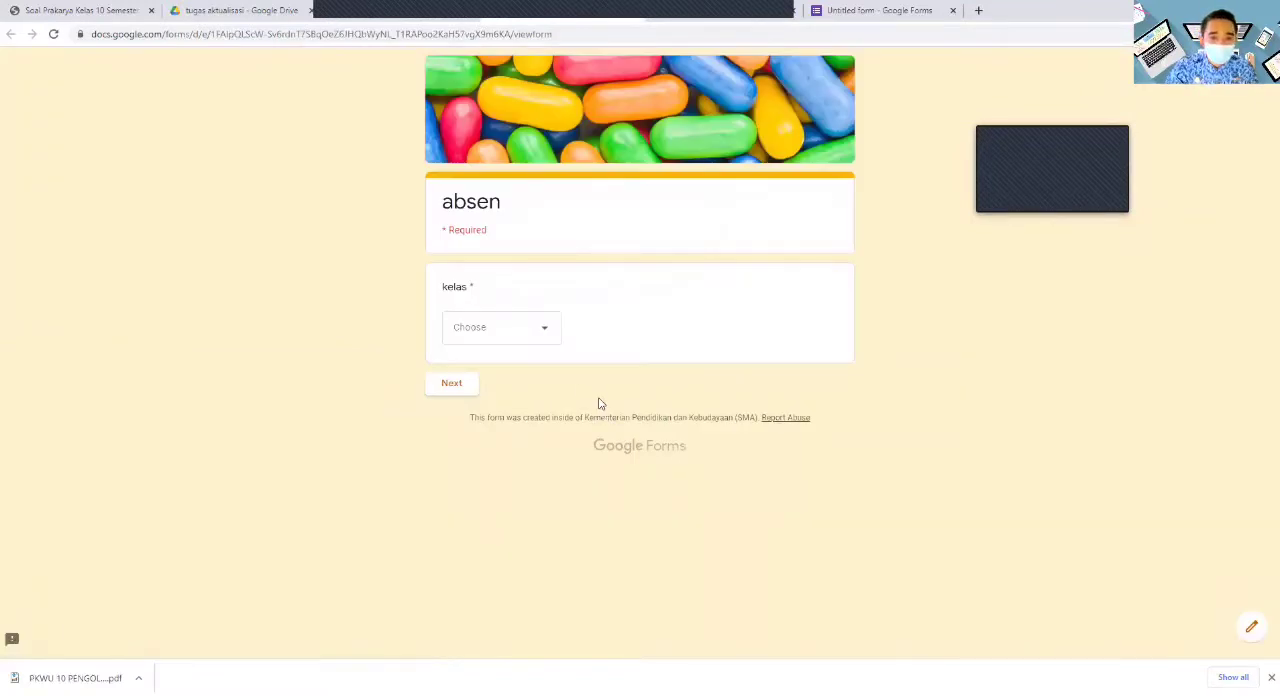
pyautogui.click(545, 332)
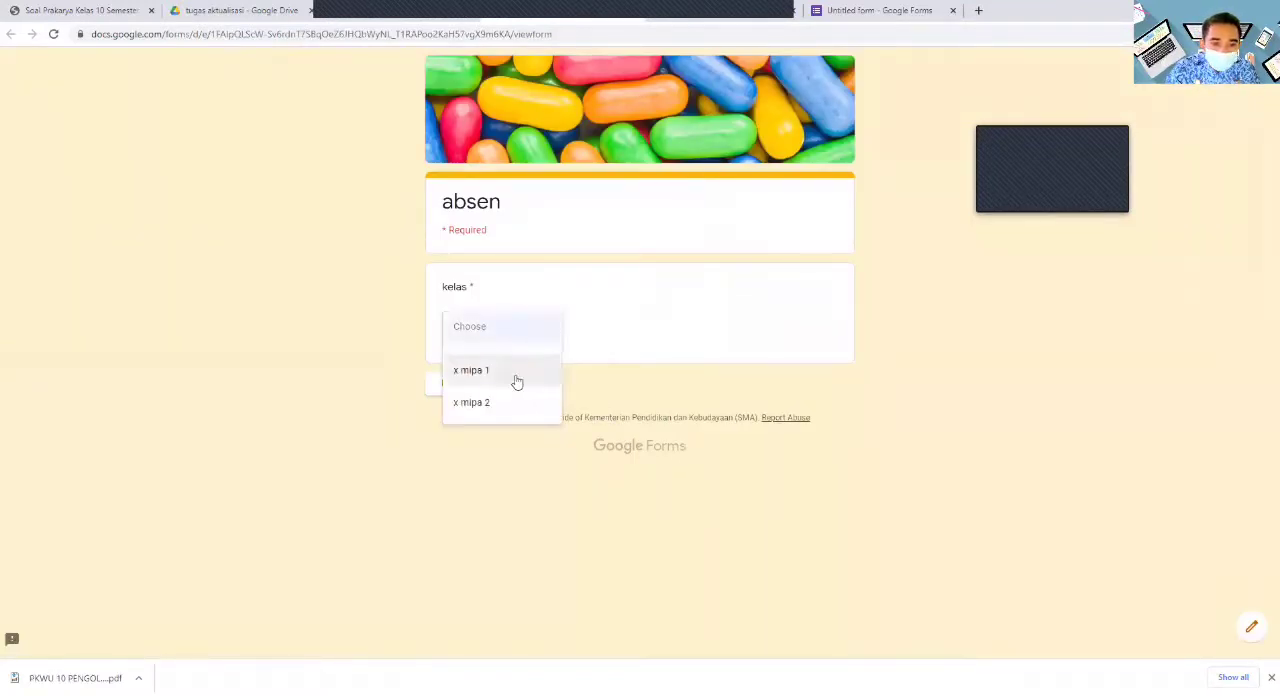
pyautogui.click(485, 403)
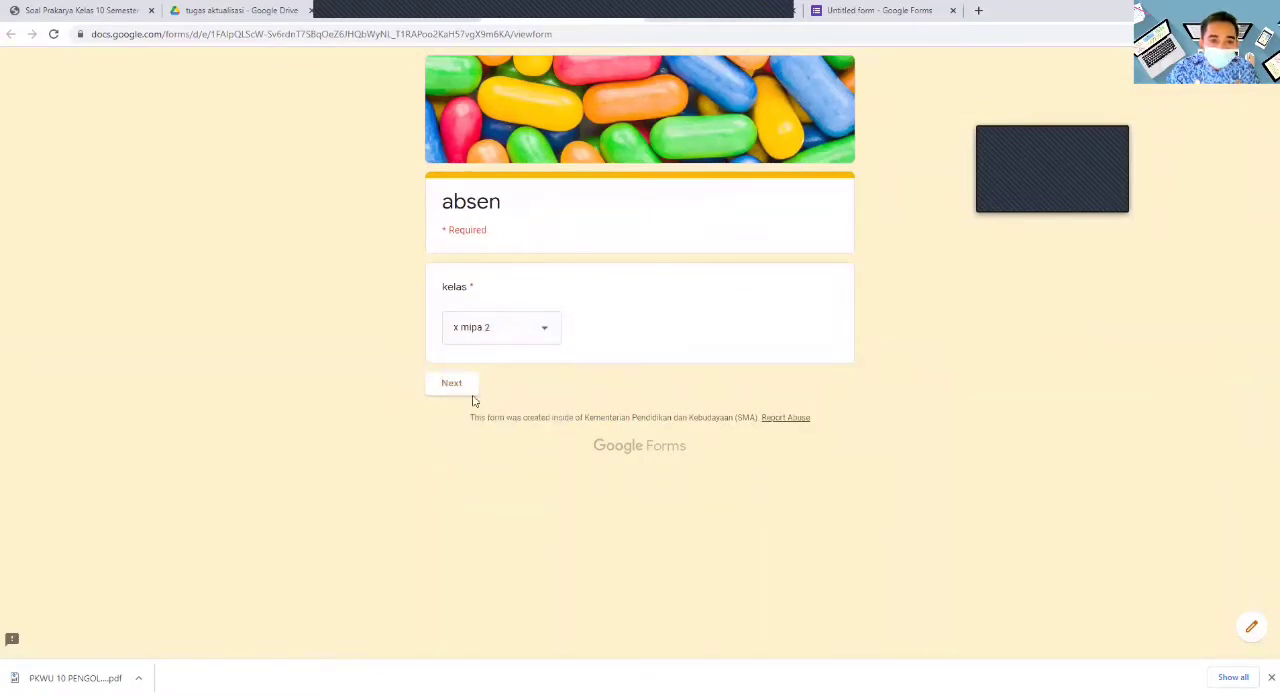
pyautogui.click(462, 386)
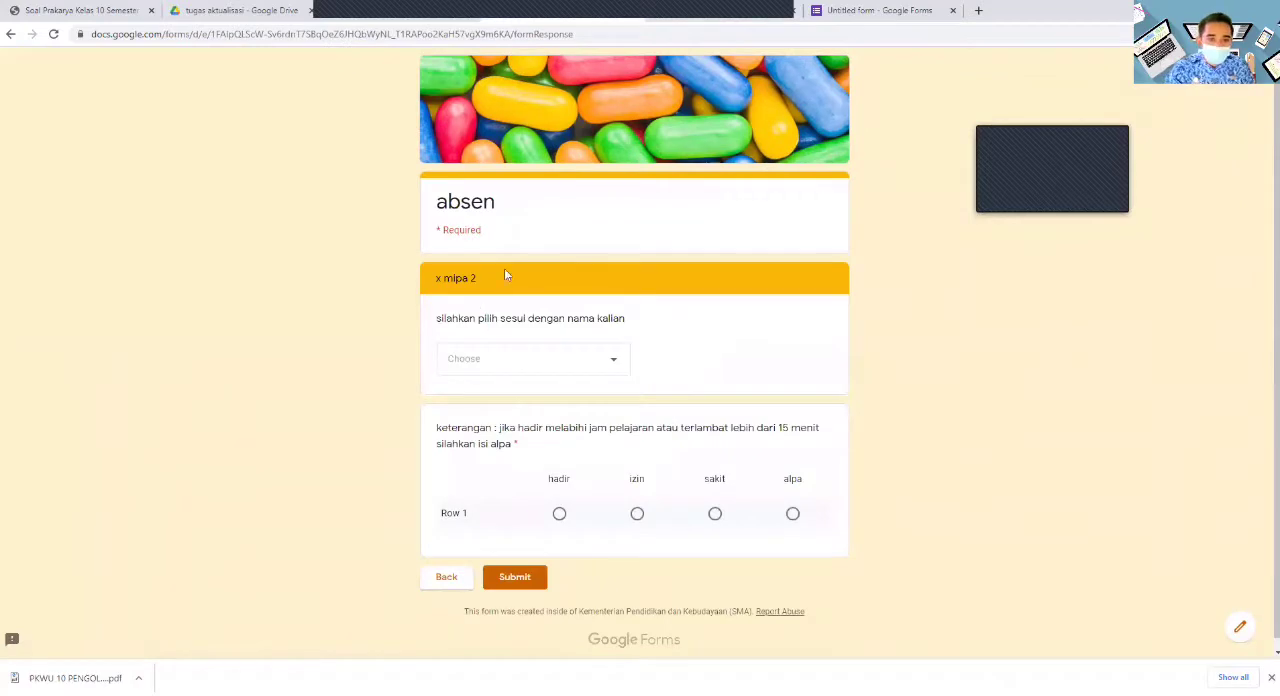
# - Select a student's name, mark the attendance as "hadir", submit the response and return to the form's first page
pyautogui.click(613, 360)
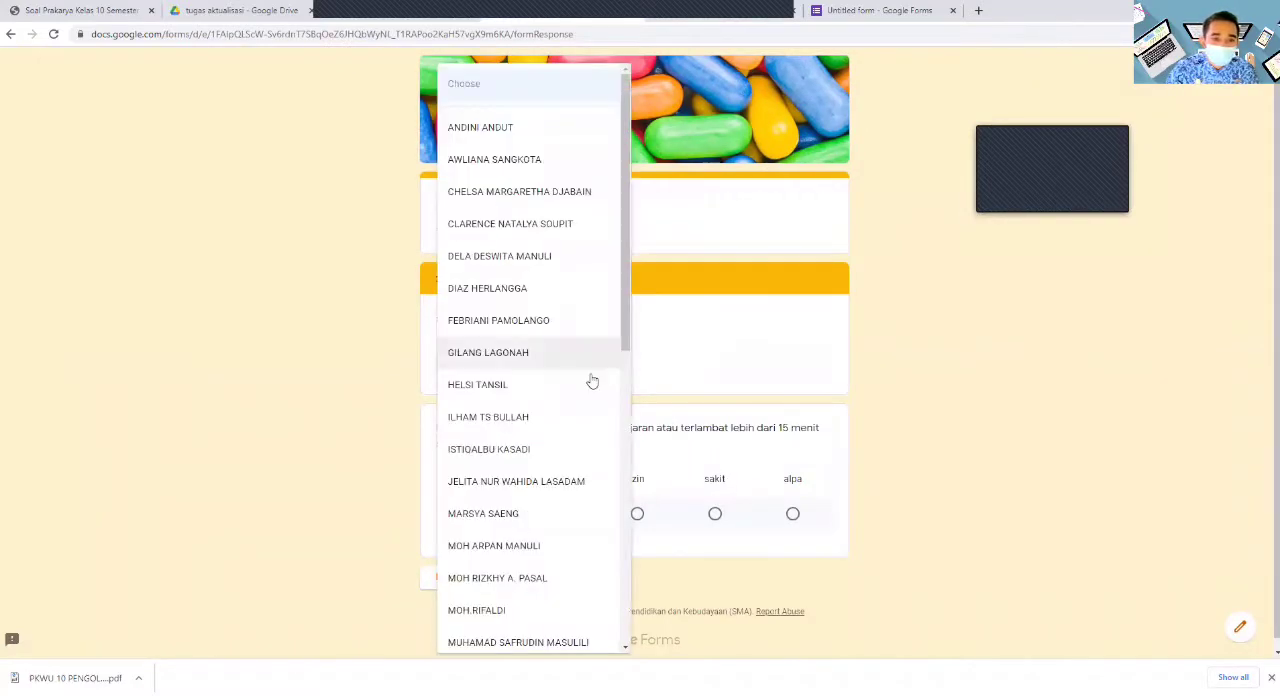
pyautogui.click(514, 130)
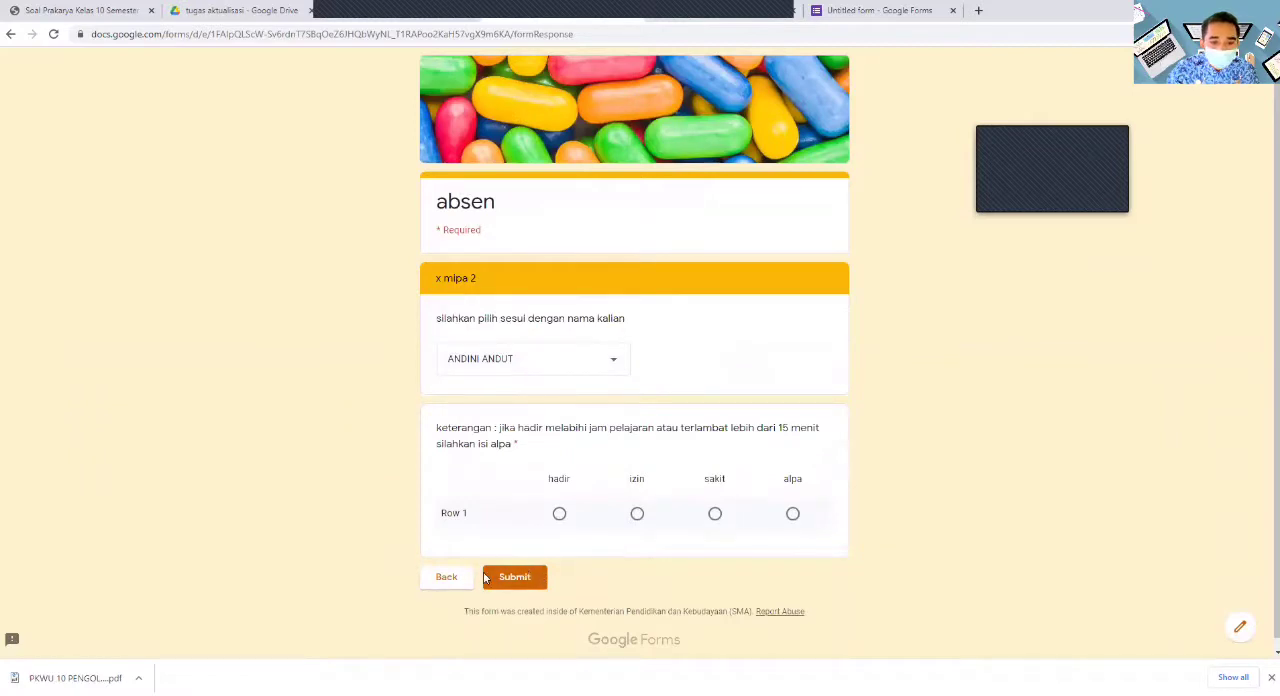
pyautogui.click(558, 514)
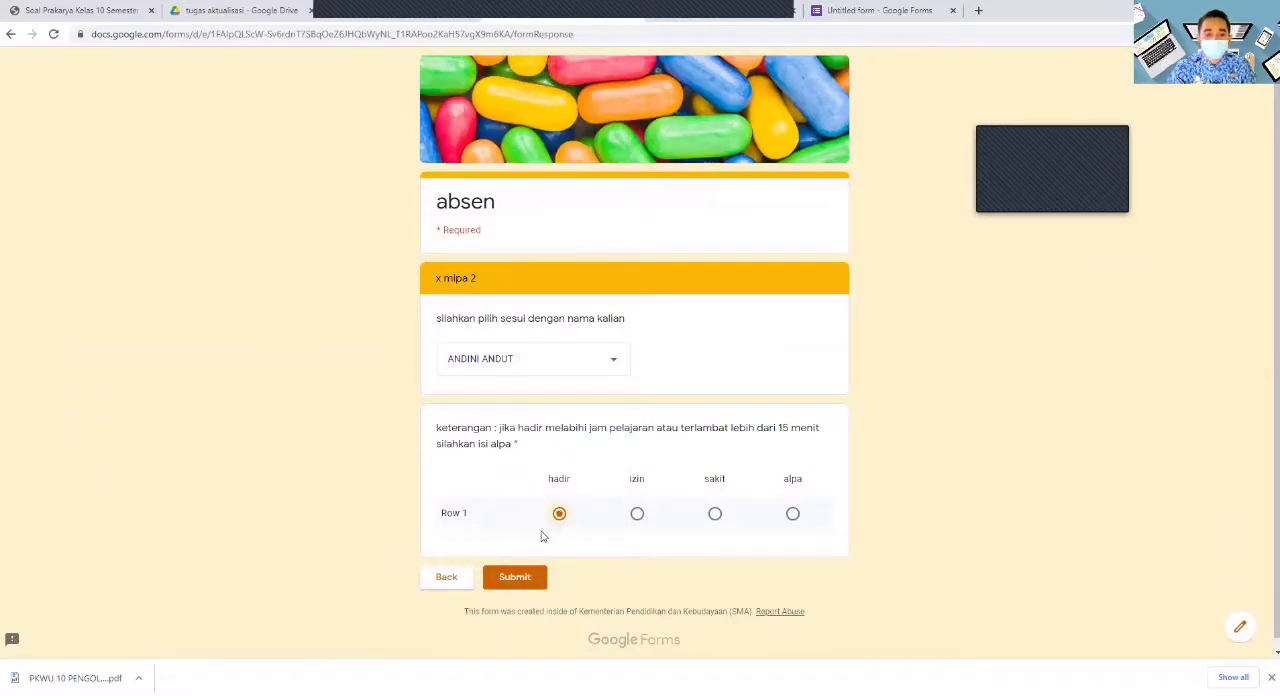
pyautogui.click(521, 585)
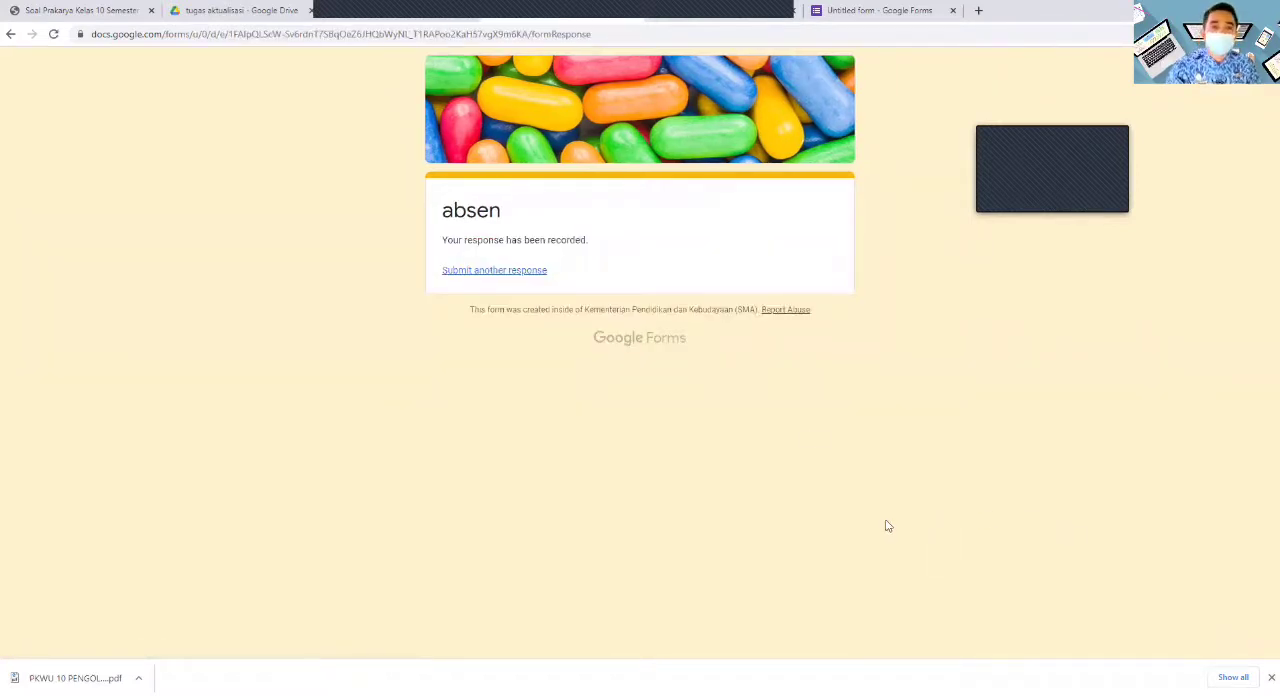
pyautogui.click(9, 36)
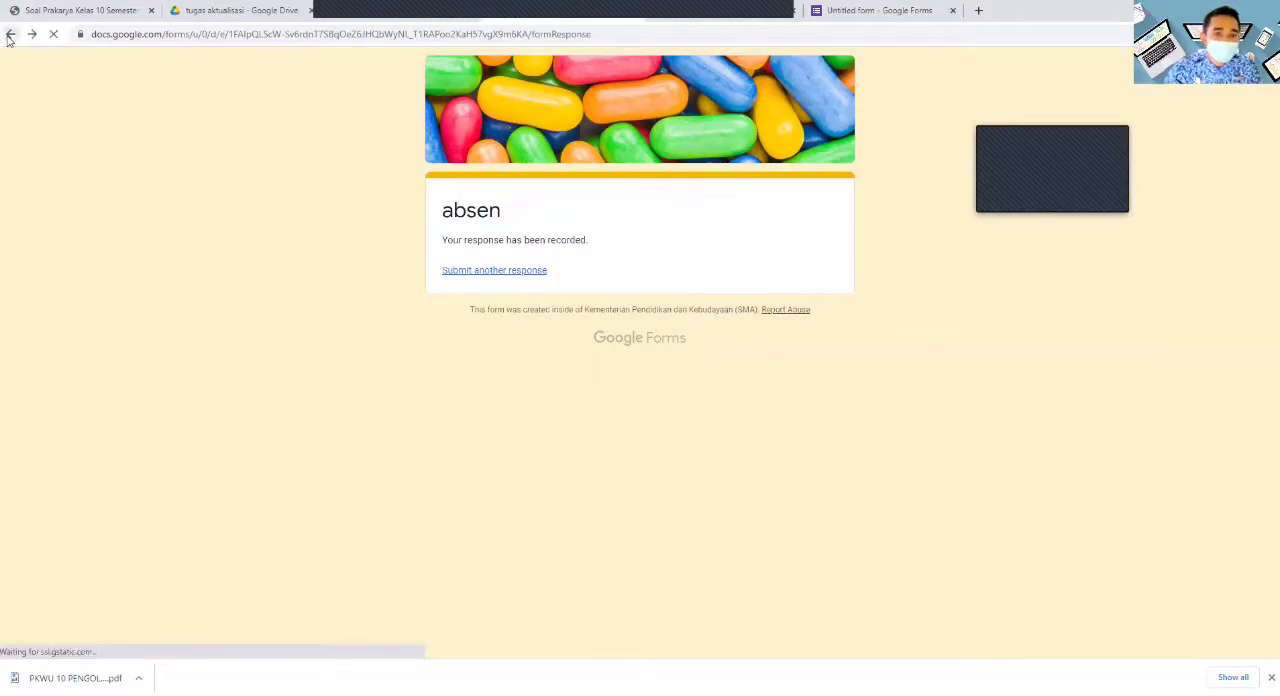
# - Copy the shortened share link of the prakarya form and close its sending options
pyautogui.click(908, 12)
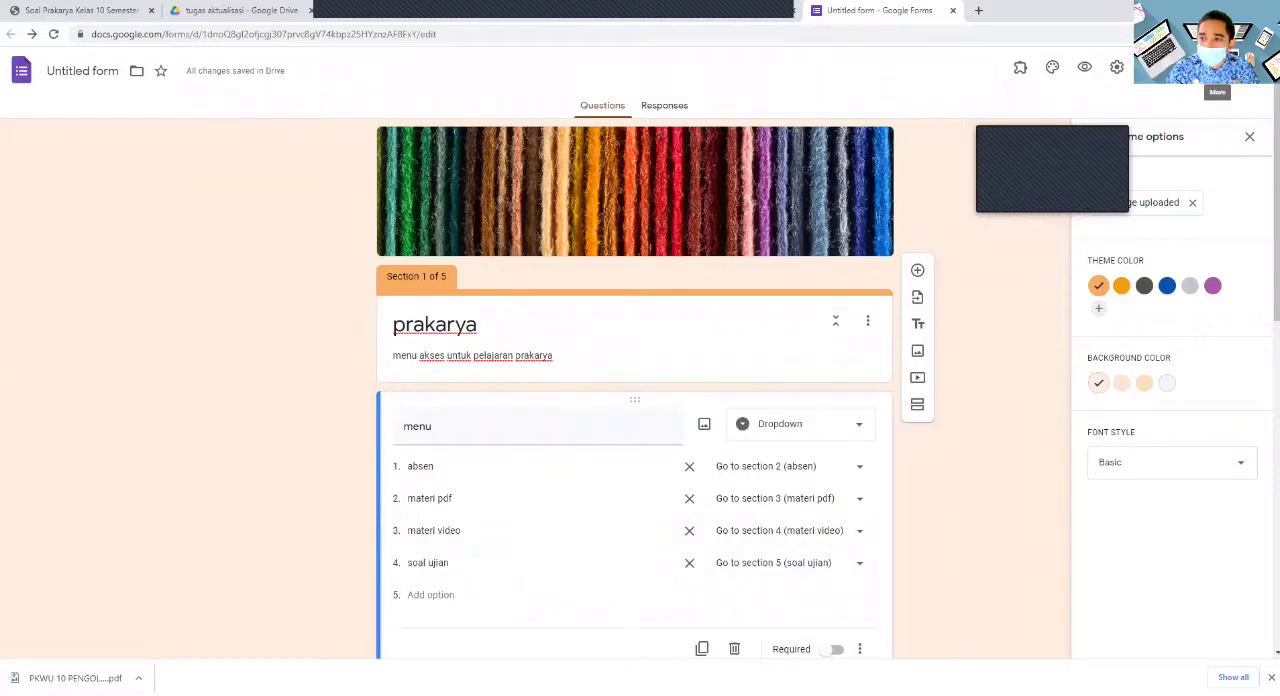
pyautogui.click(1172, 67)
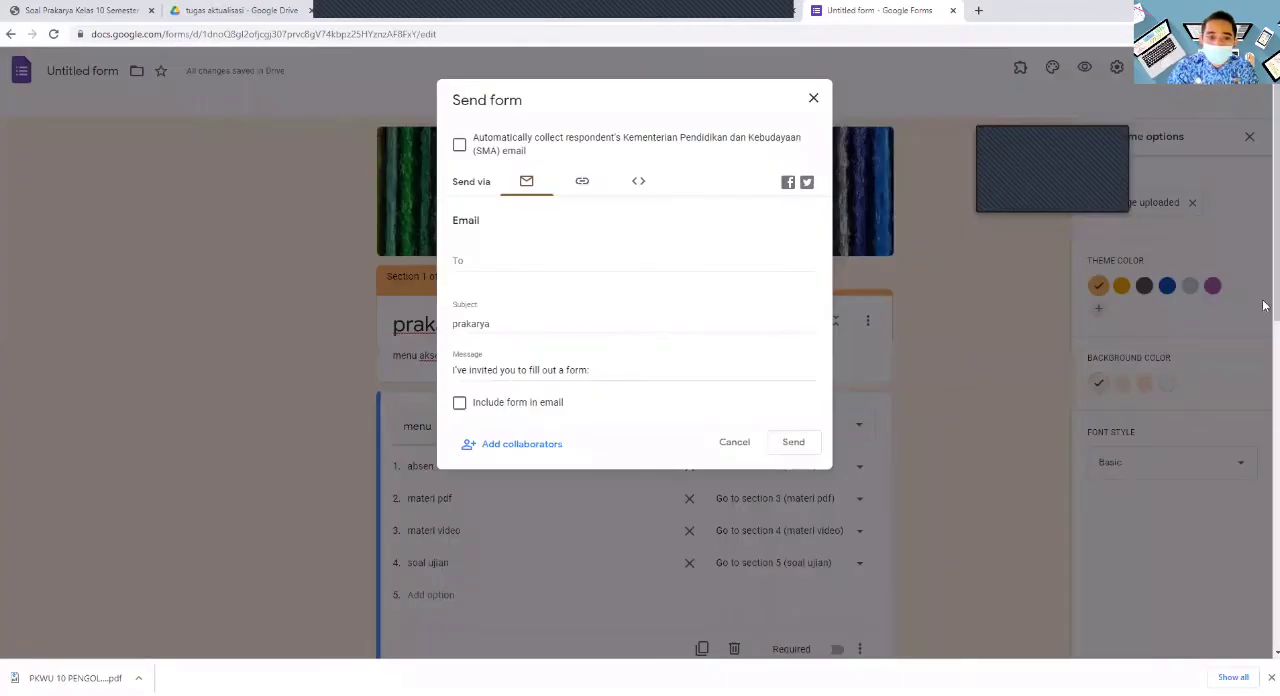
pyautogui.click(582, 184)
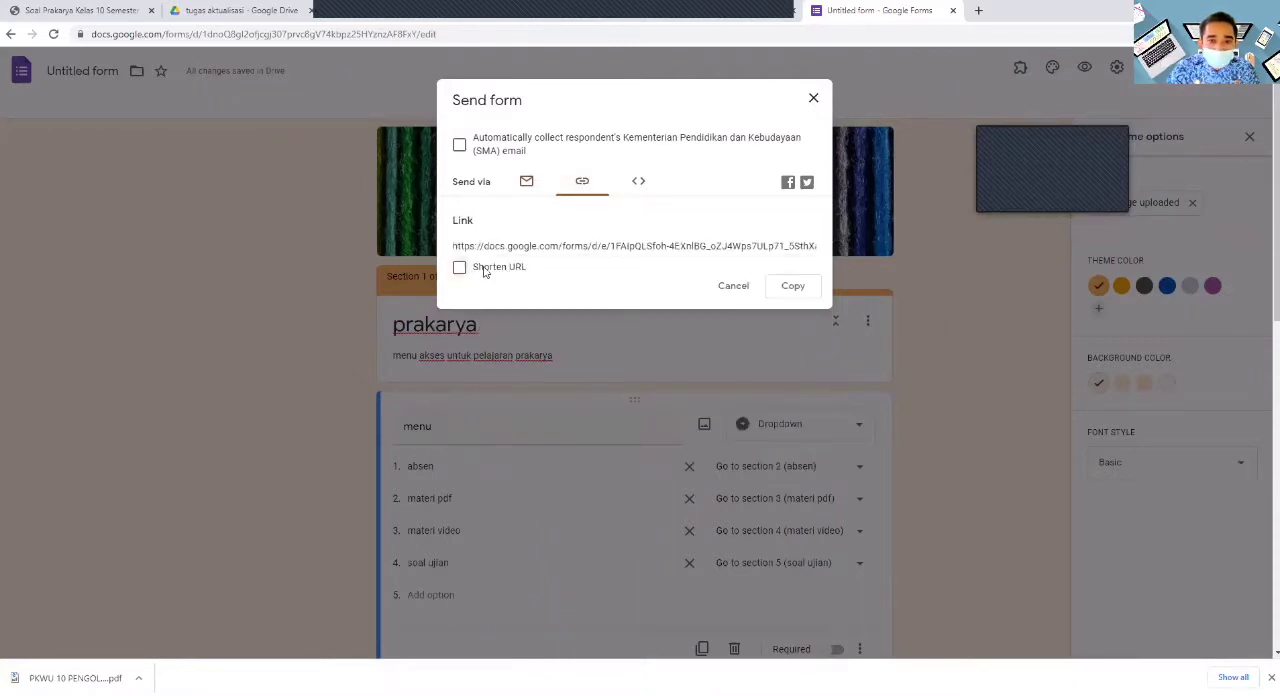
pyautogui.click(459, 269)
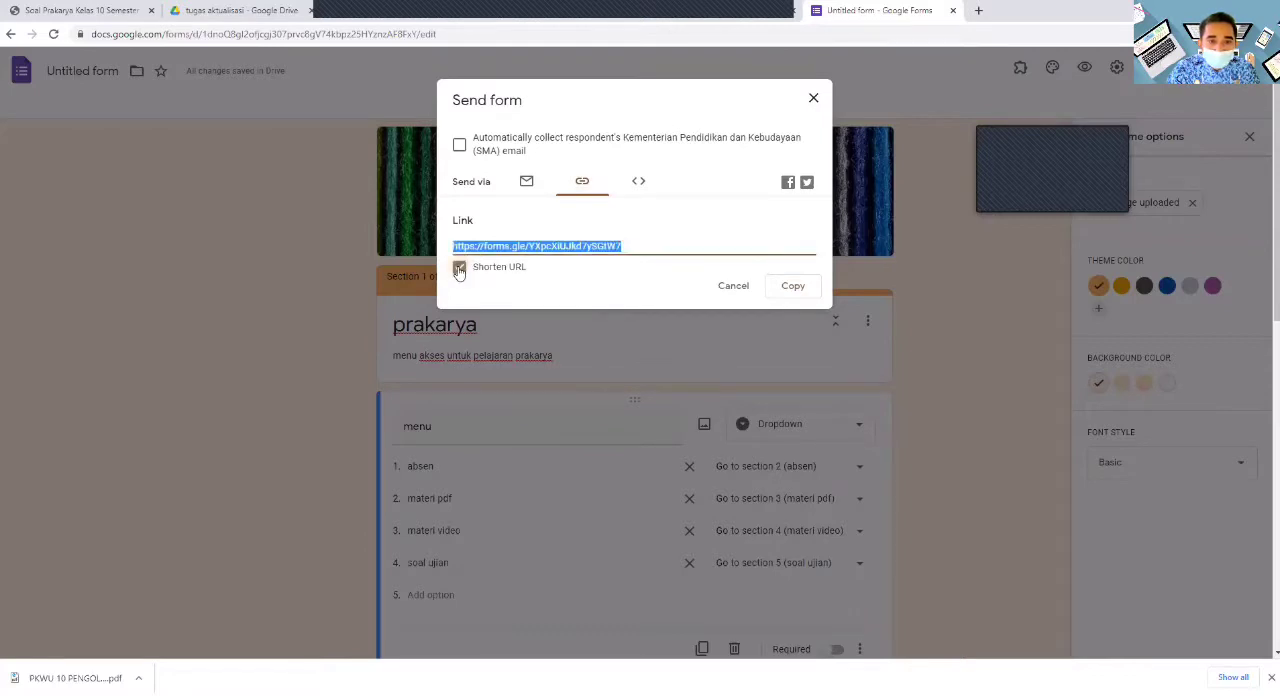
pyautogui.click(789, 287)
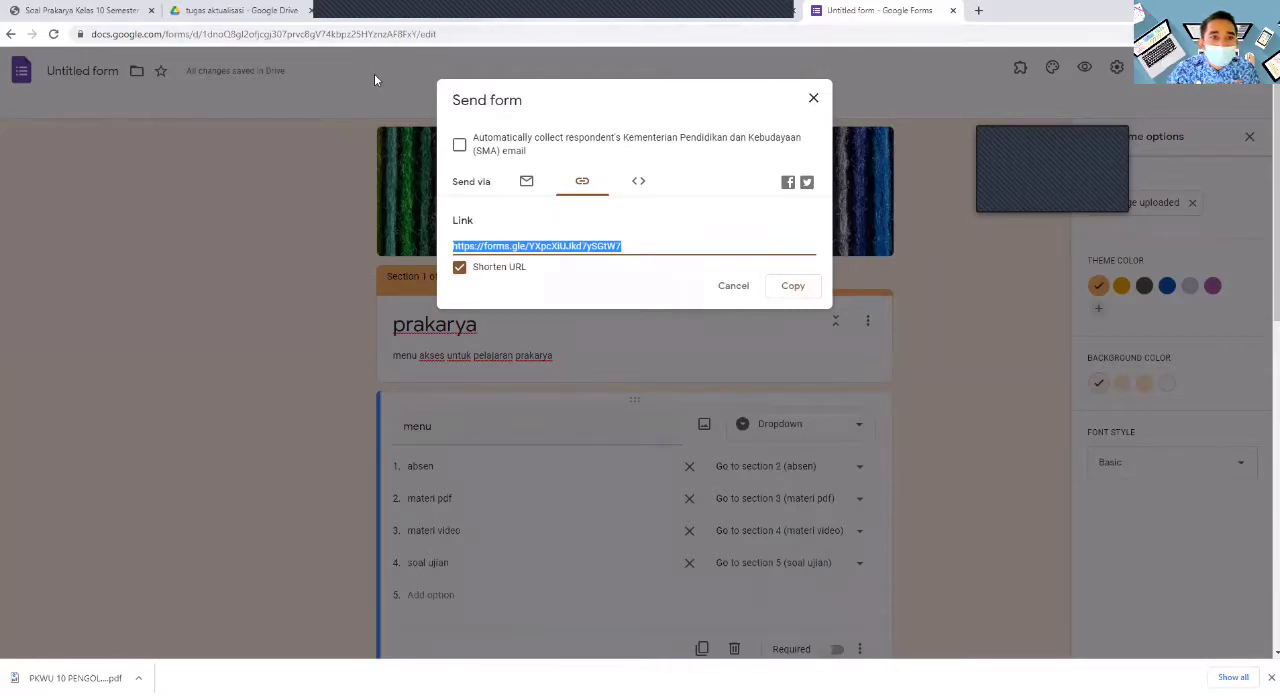
pyautogui.click(368, 8)
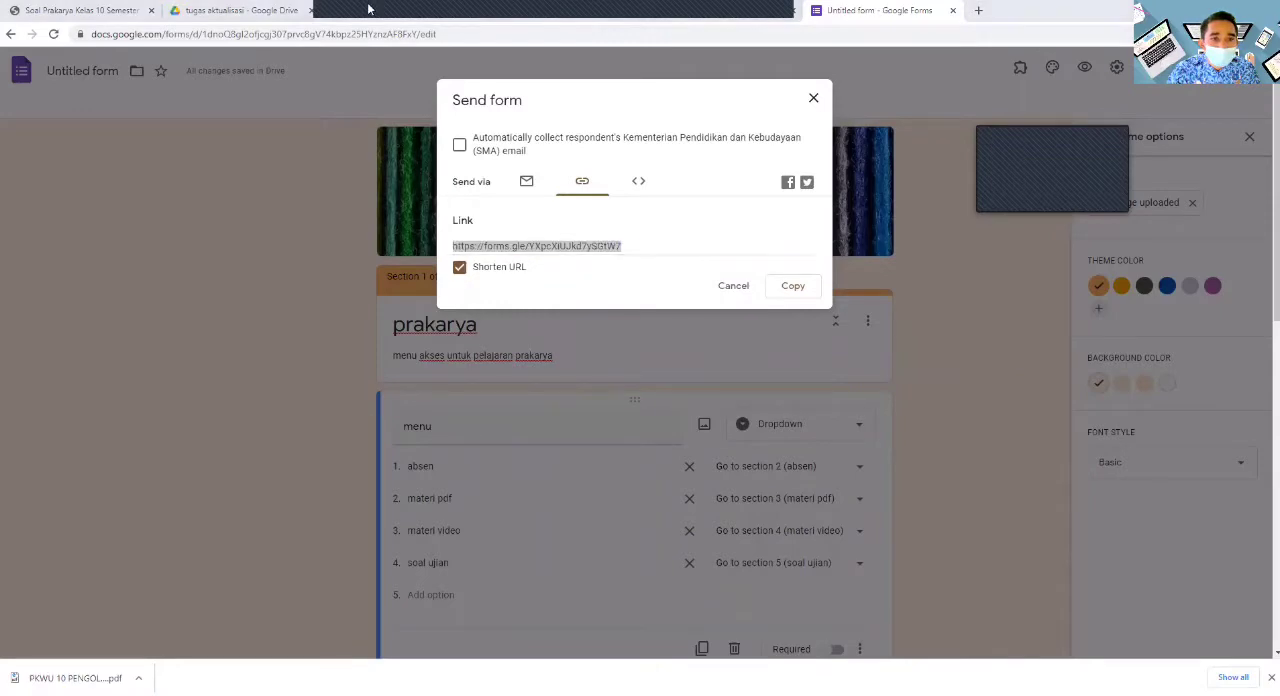
pyautogui.click(815, 100)
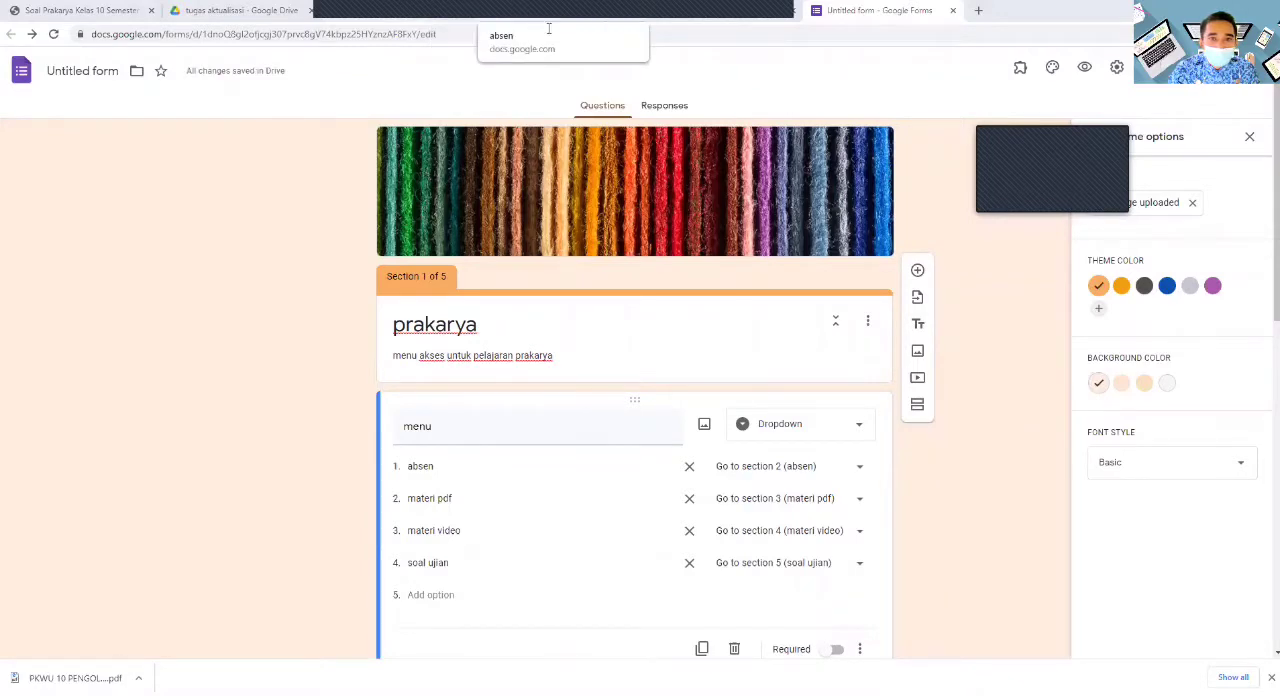
# - Paste the copied form link as the description of the "absen" section in the prakarya form
pyautogui.click(553, 23)
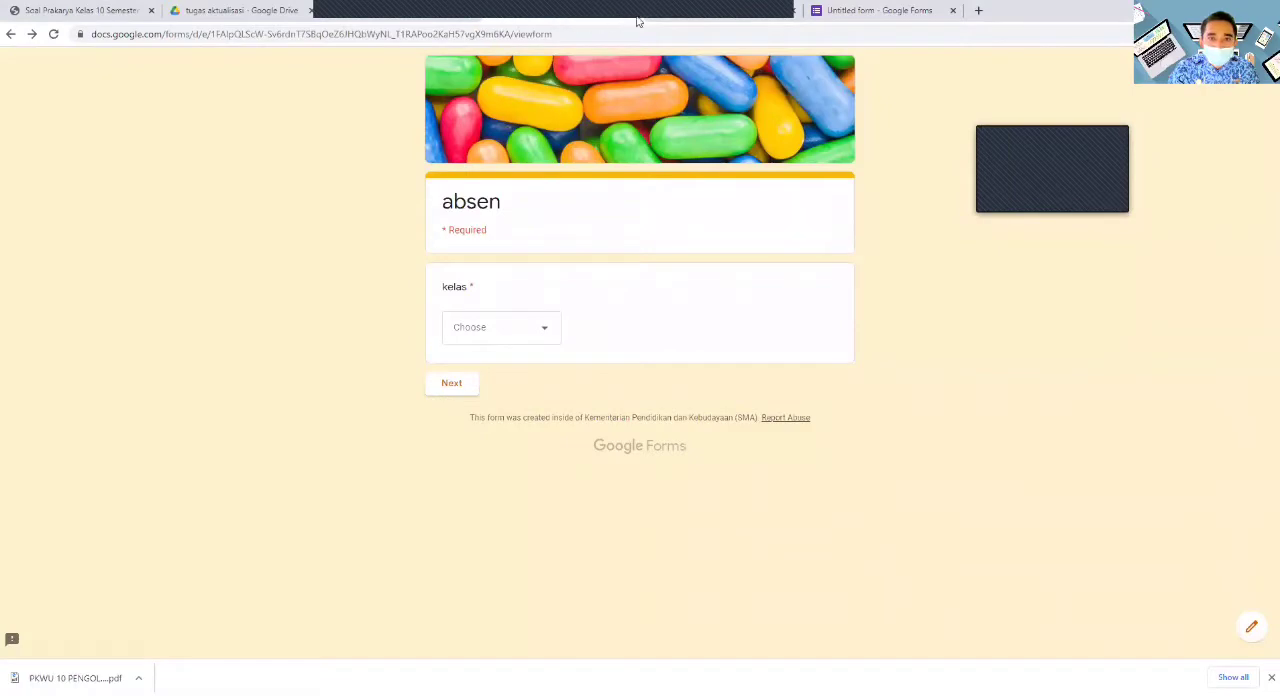
pyautogui.click(861, 18)
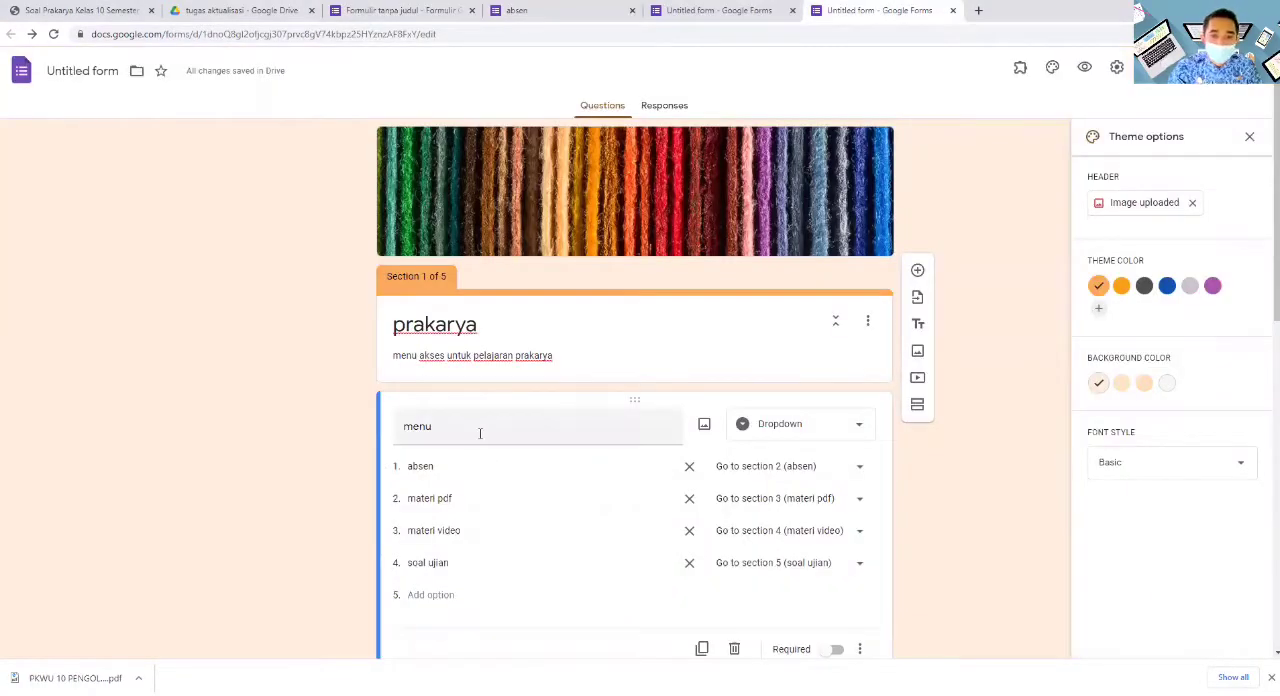
pyautogui.scroll(-2, 566, 268)
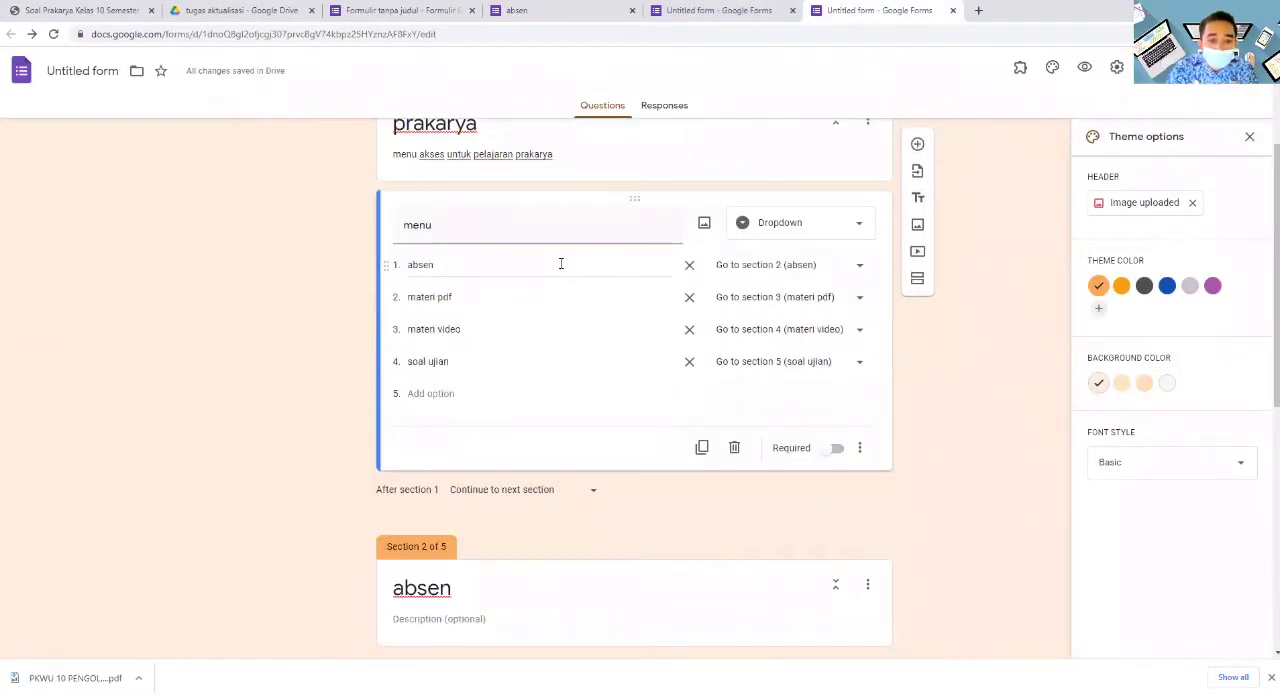
pyautogui.scroll(-3, 561, 265)
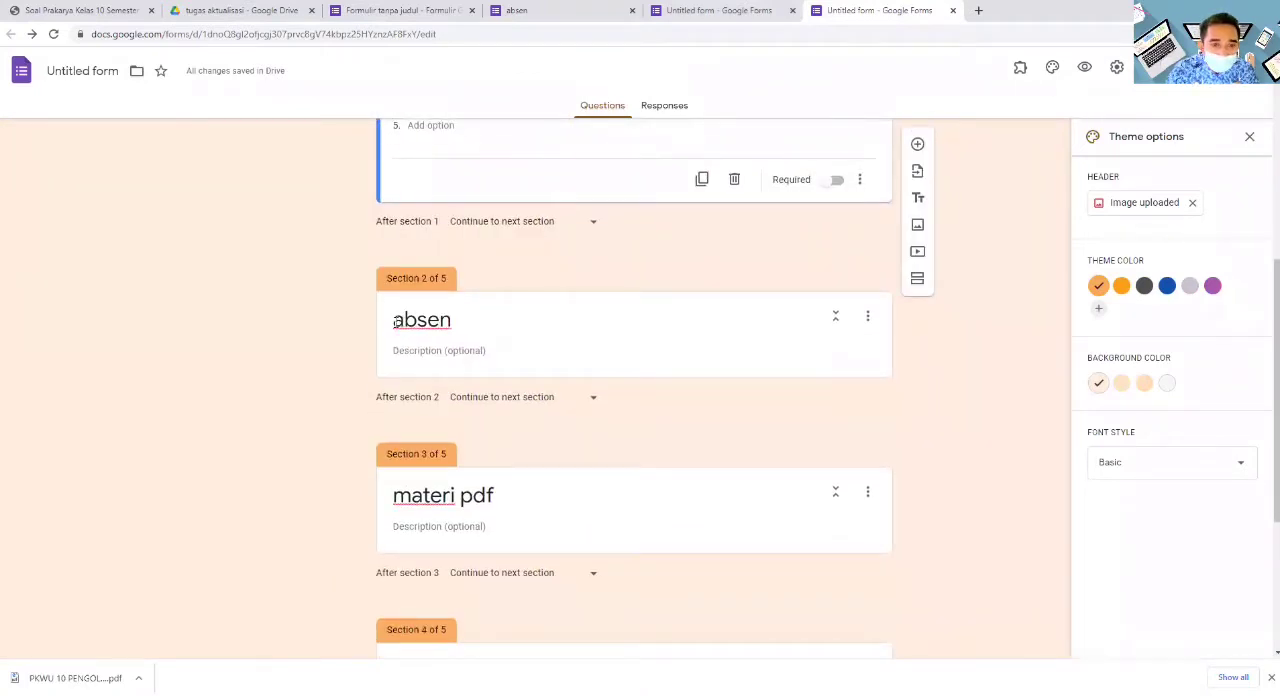
pyautogui.click(461, 356)
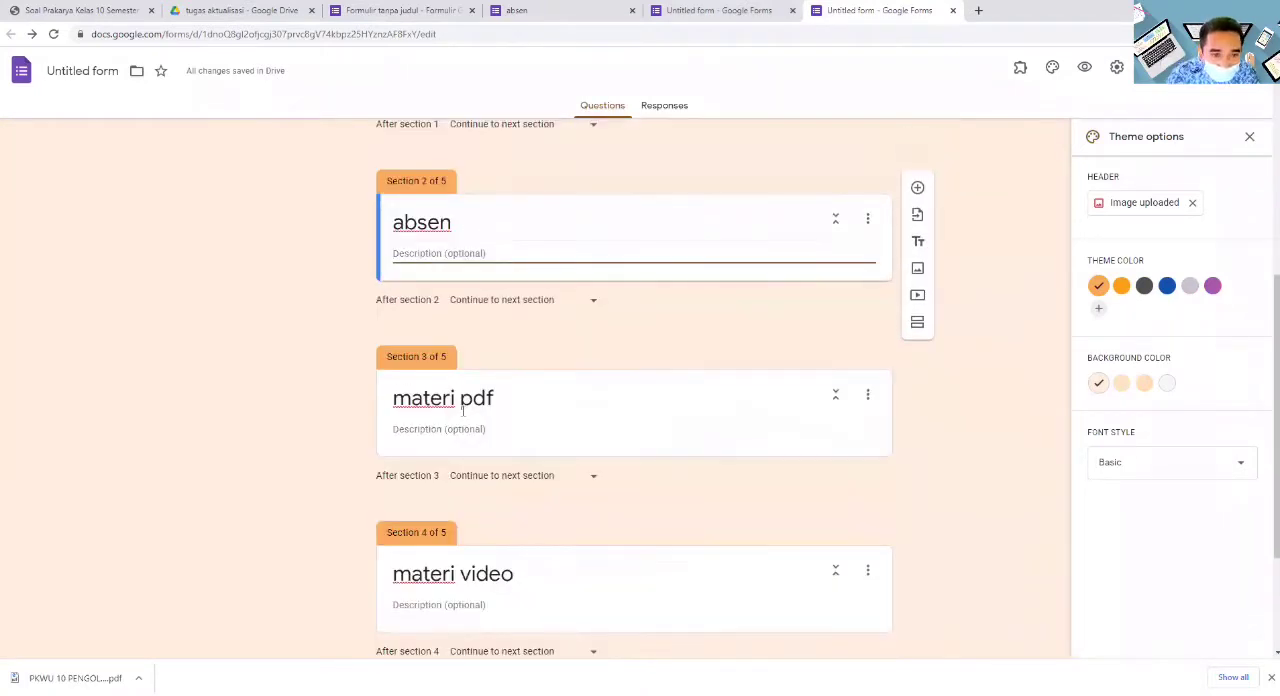
pyautogui.rightClick(437, 256)
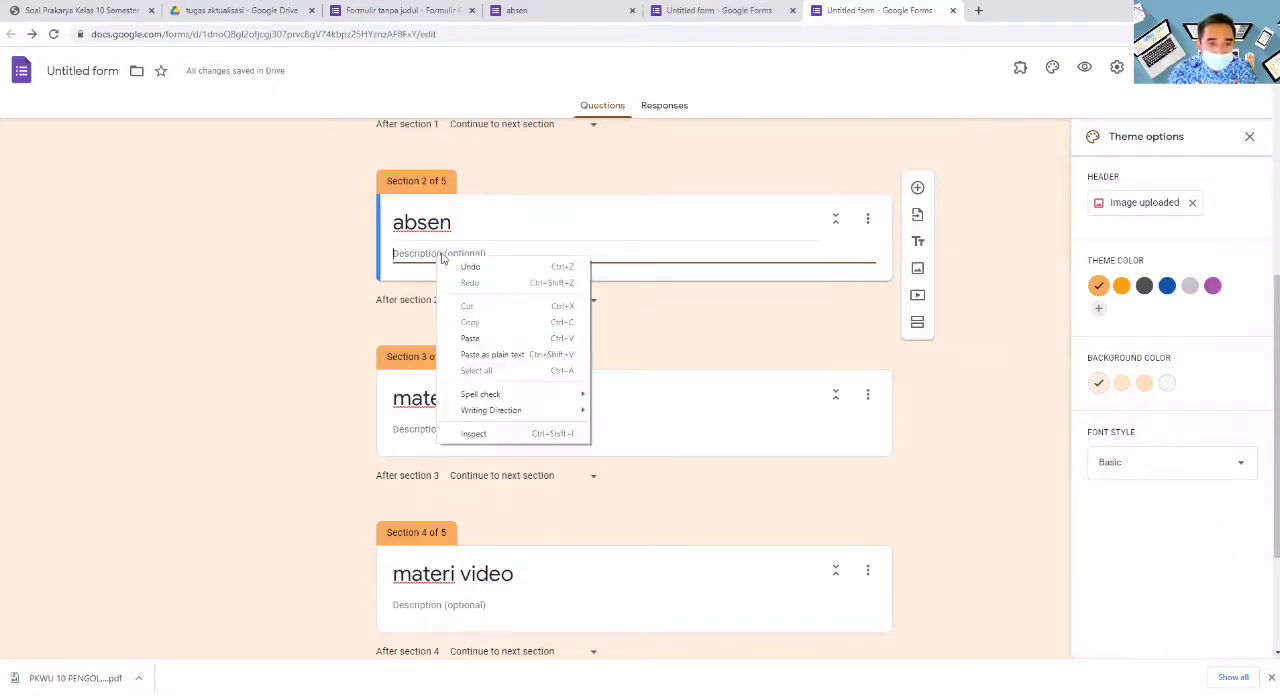
pyautogui.click(470, 338)
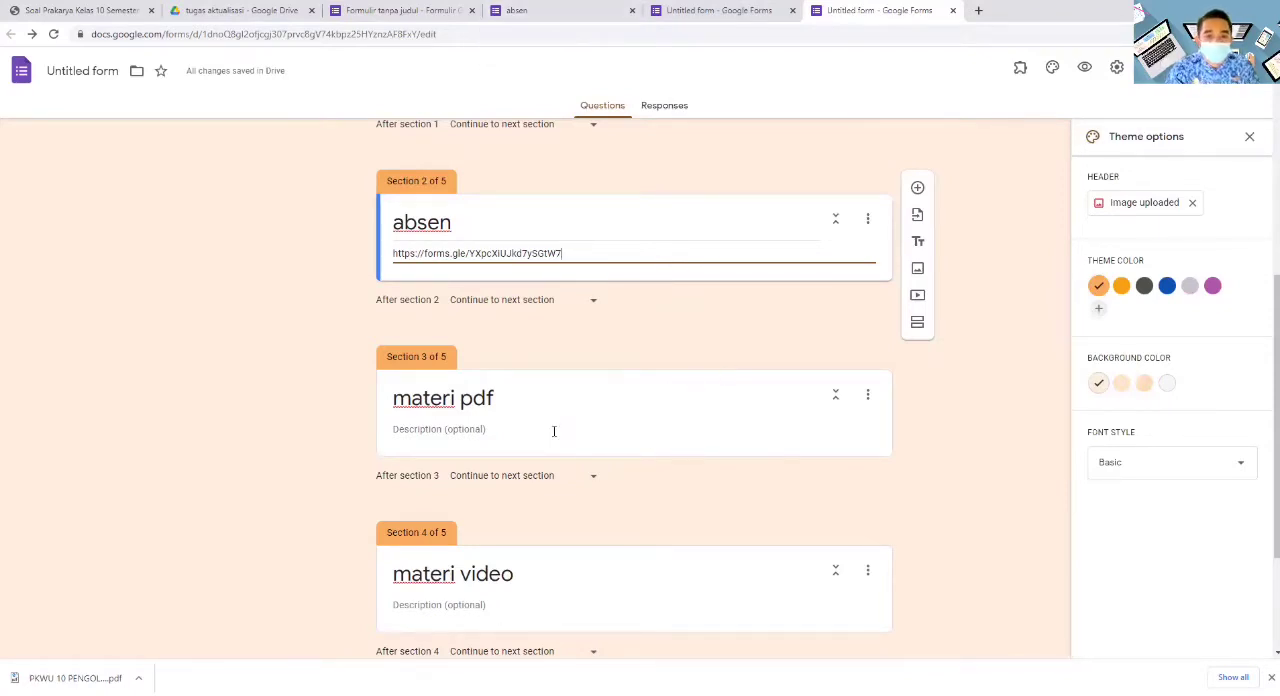
# - Close the browser tabs of the absensi form, the prakarya form and the absen form editor
pyautogui.click(744, 10)
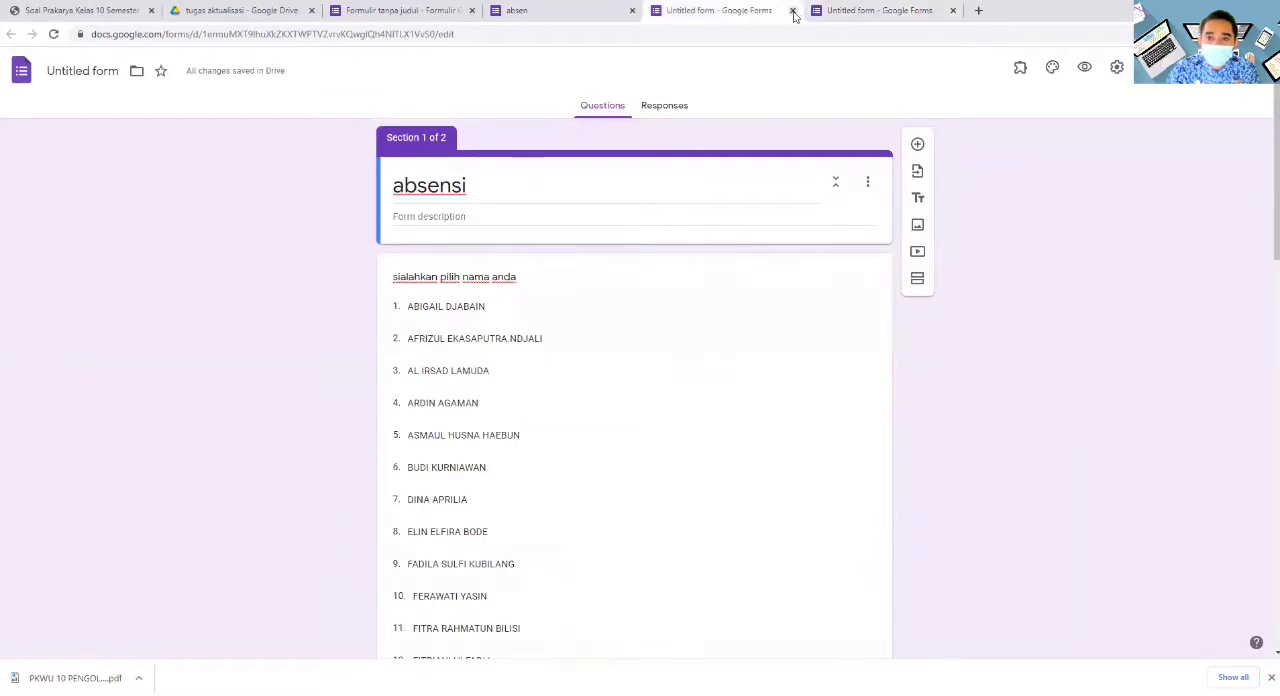
pyautogui.click(792, 10)
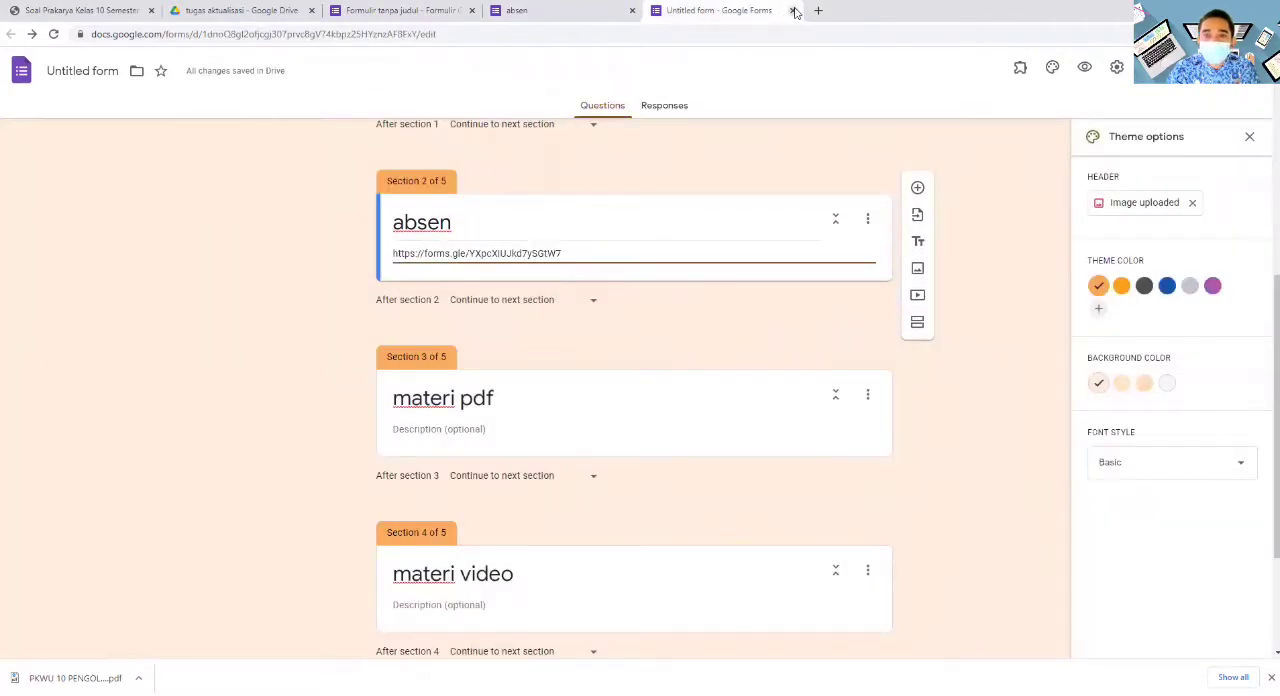
pyautogui.click(792, 10)
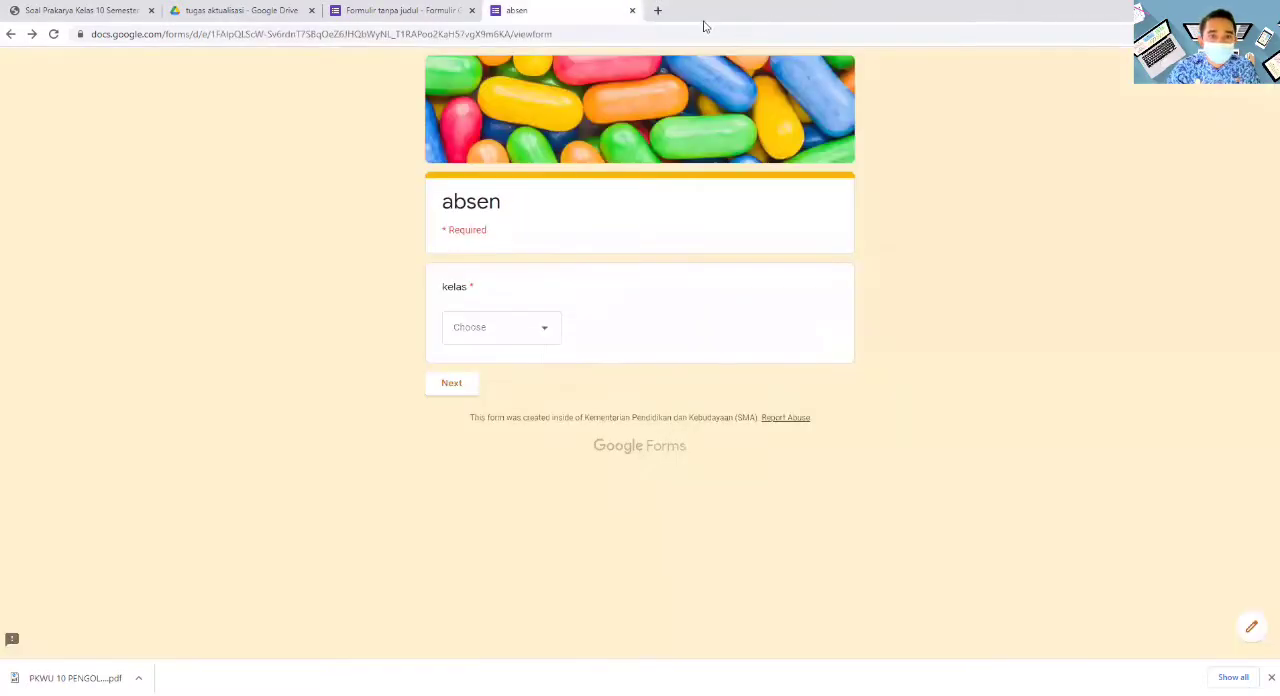
pyautogui.click(423, 8)
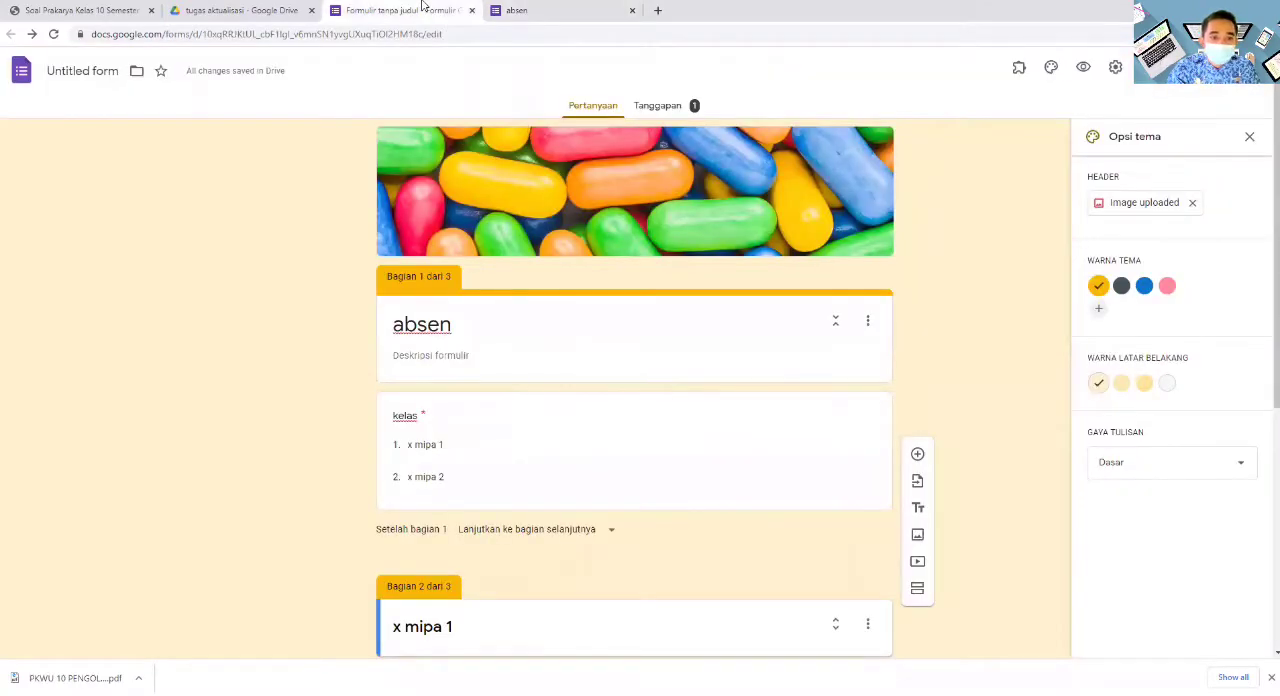
pyautogui.click(472, 10)
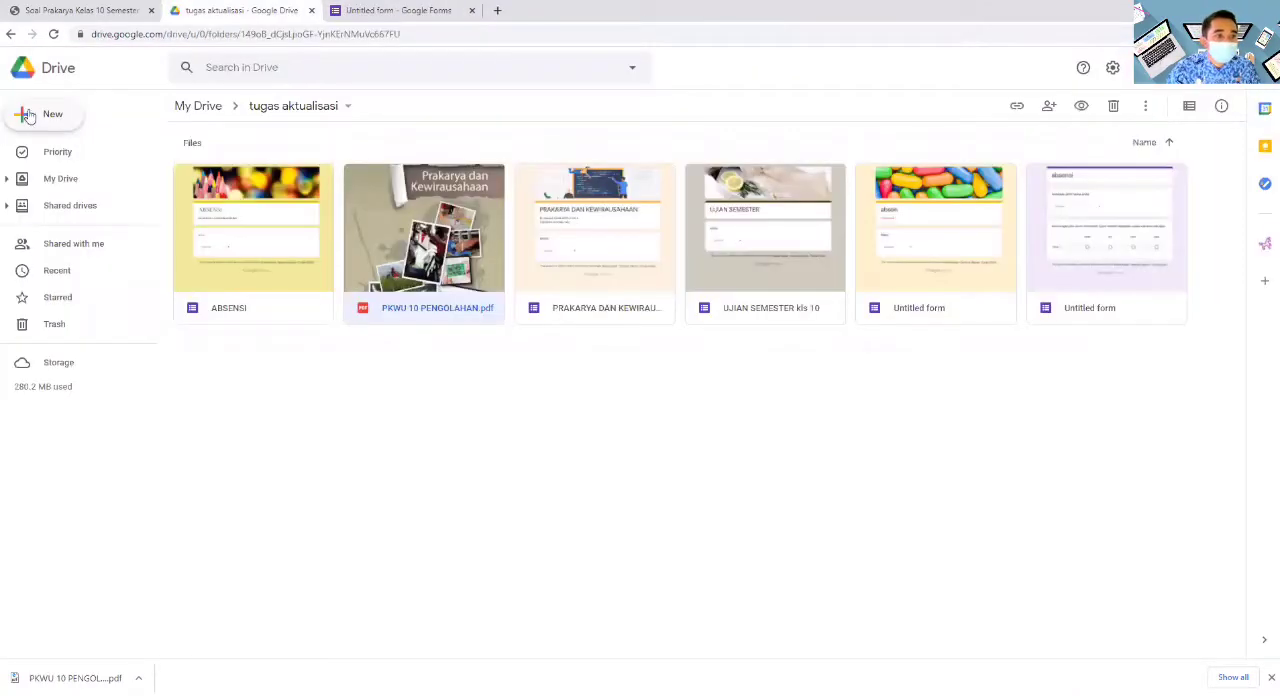
# - Upload "PKWU 10 PENGOLAHAN" from the "data pelatihan" documents folder to "tugas aktualisasi", updating the existing file
pyautogui.click(29, 116)
pyautogui.click(565, 499)
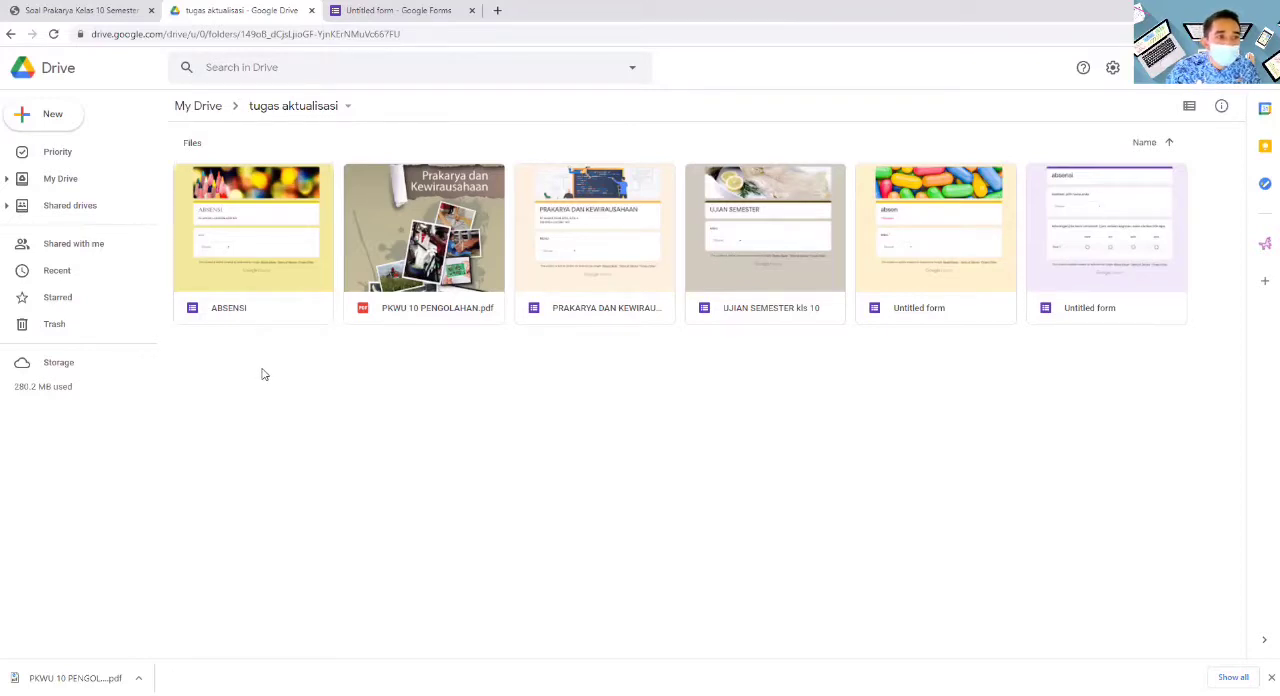
pyautogui.click(37, 120)
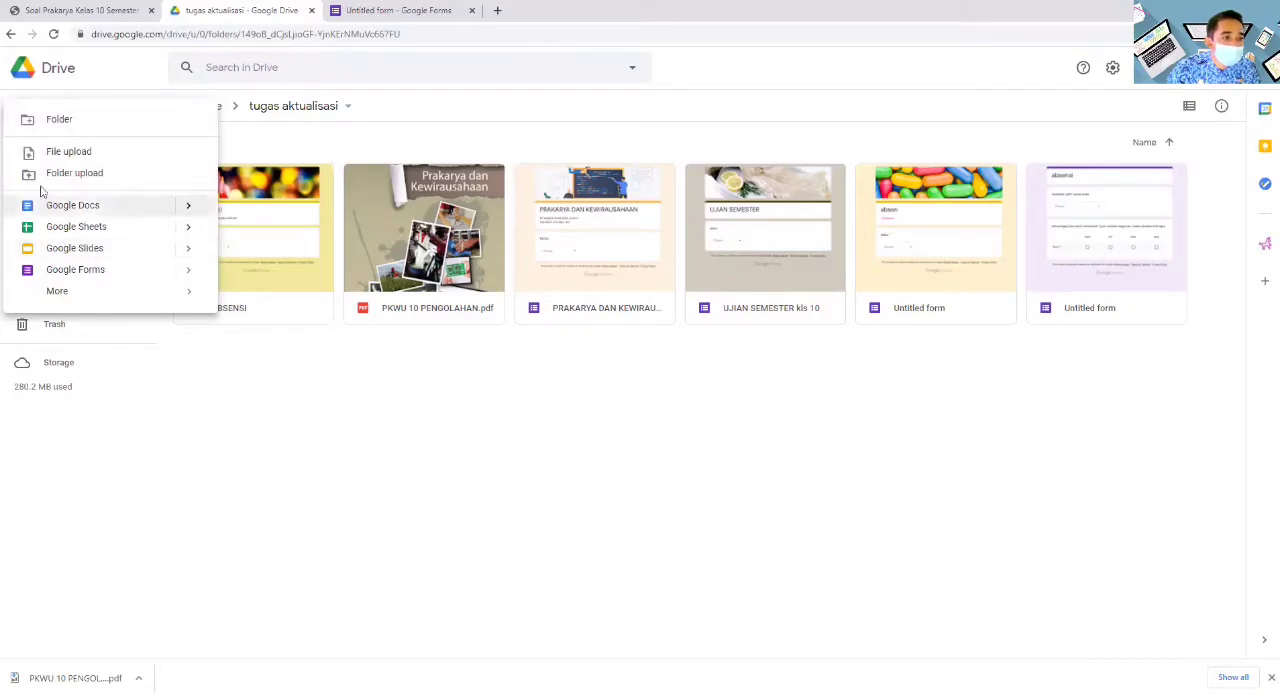
pyautogui.click(88, 155)
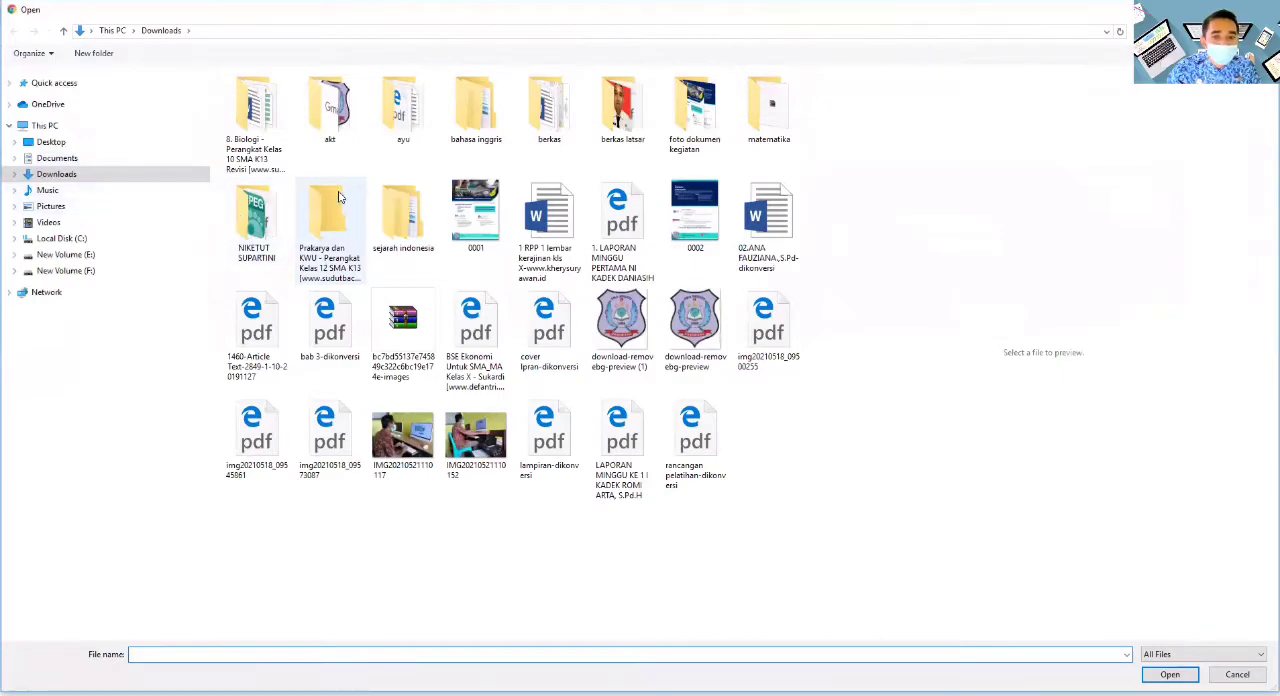
pyautogui.click(70, 161)
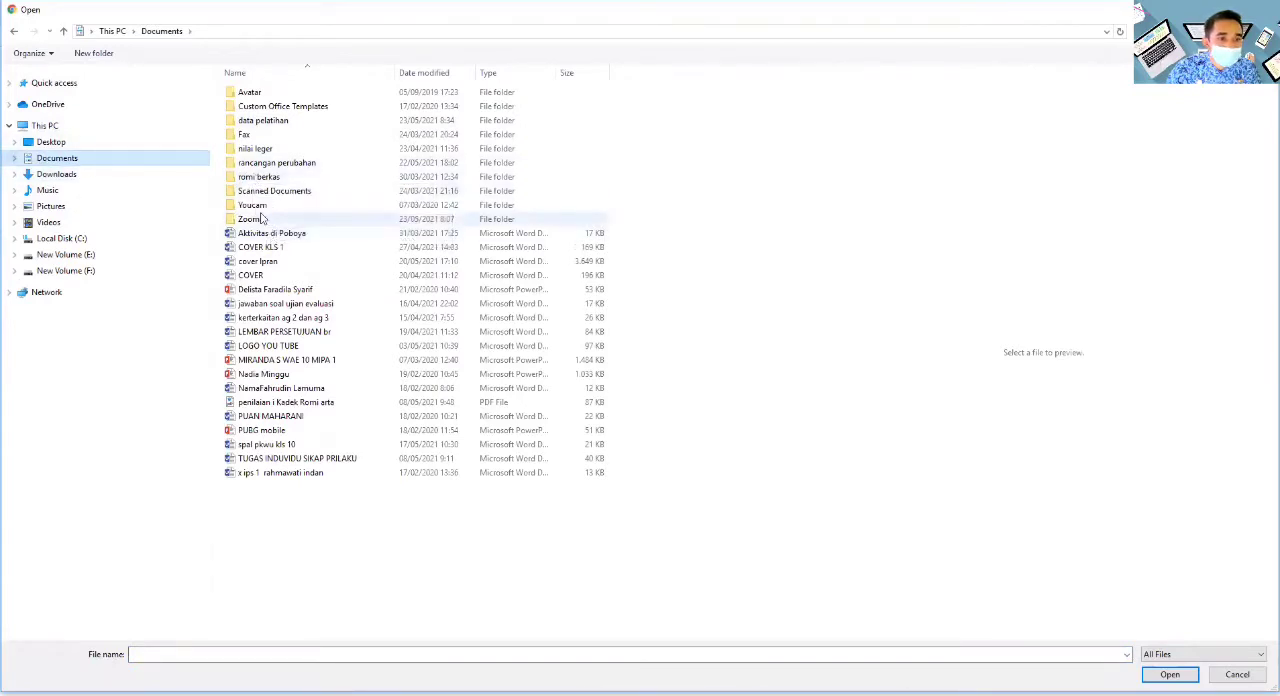
pyautogui.doubleClick(265, 121)
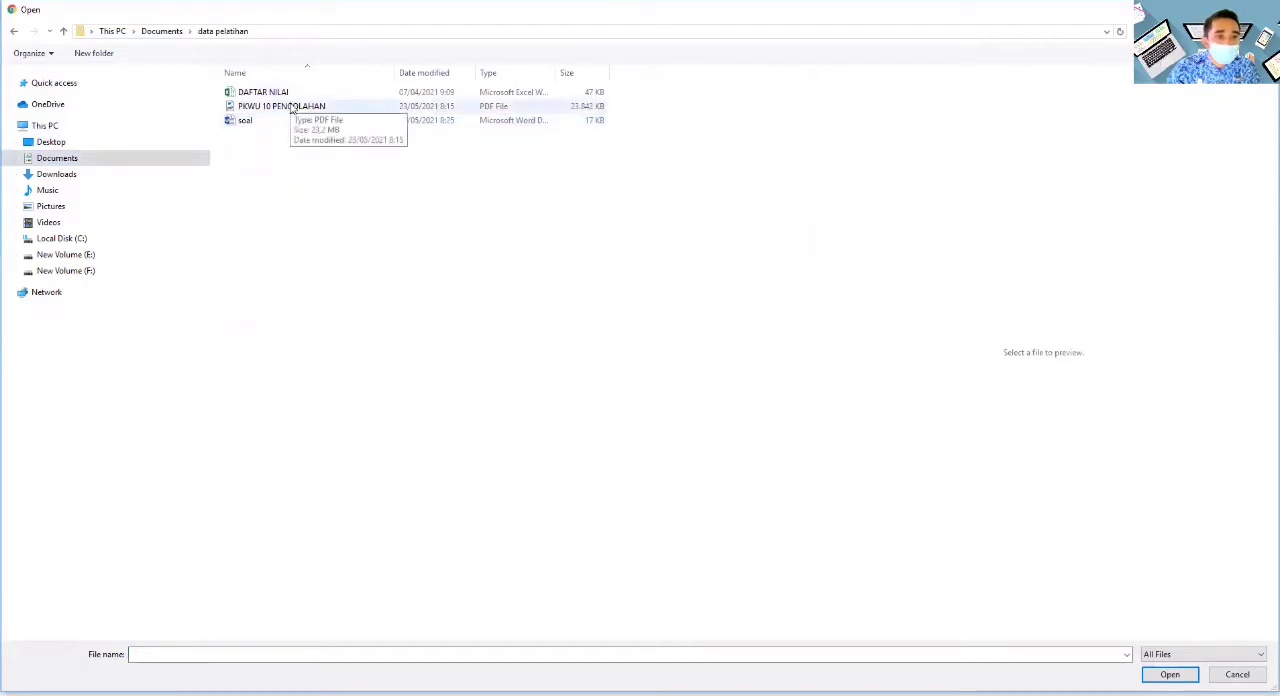
pyautogui.click(292, 106)
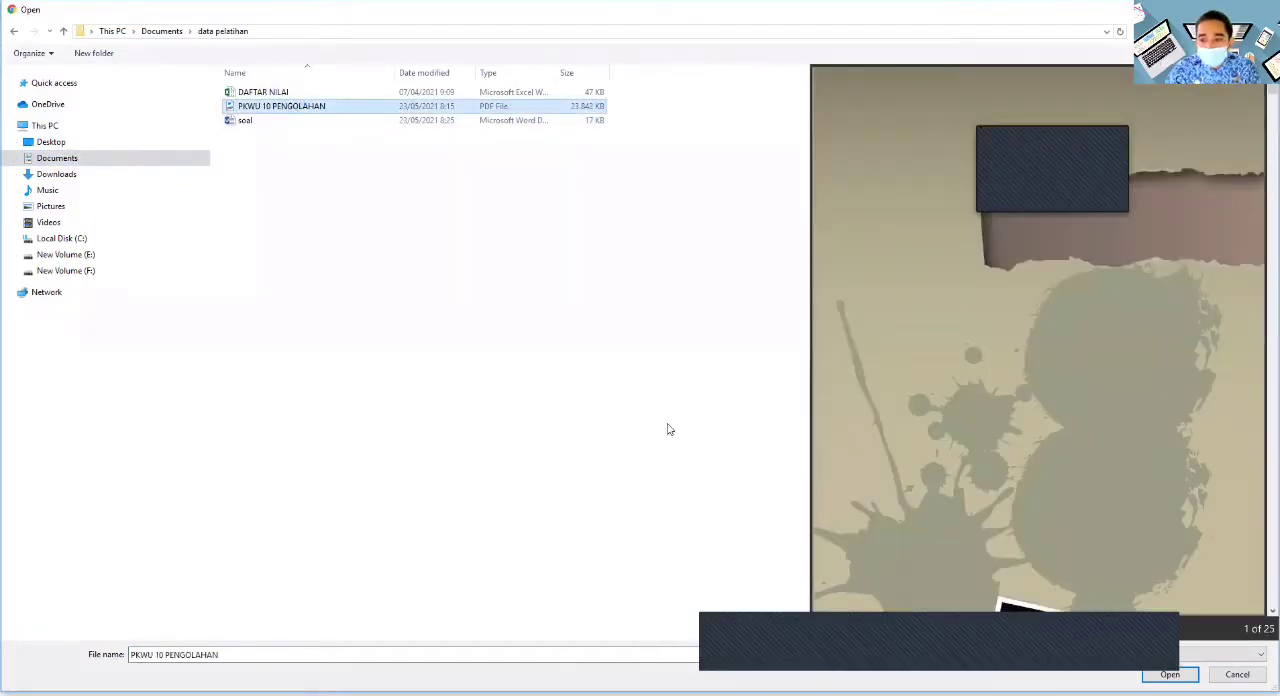
pyautogui.click(1170, 675)
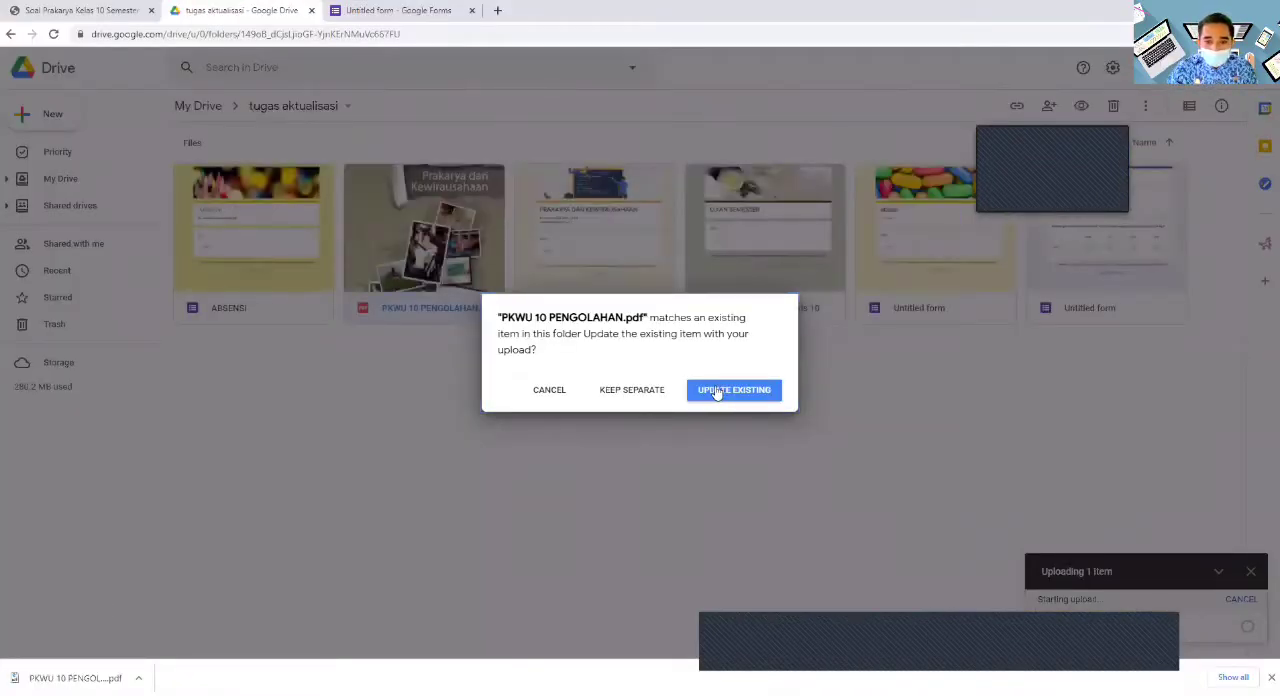
pyautogui.click(716, 393)
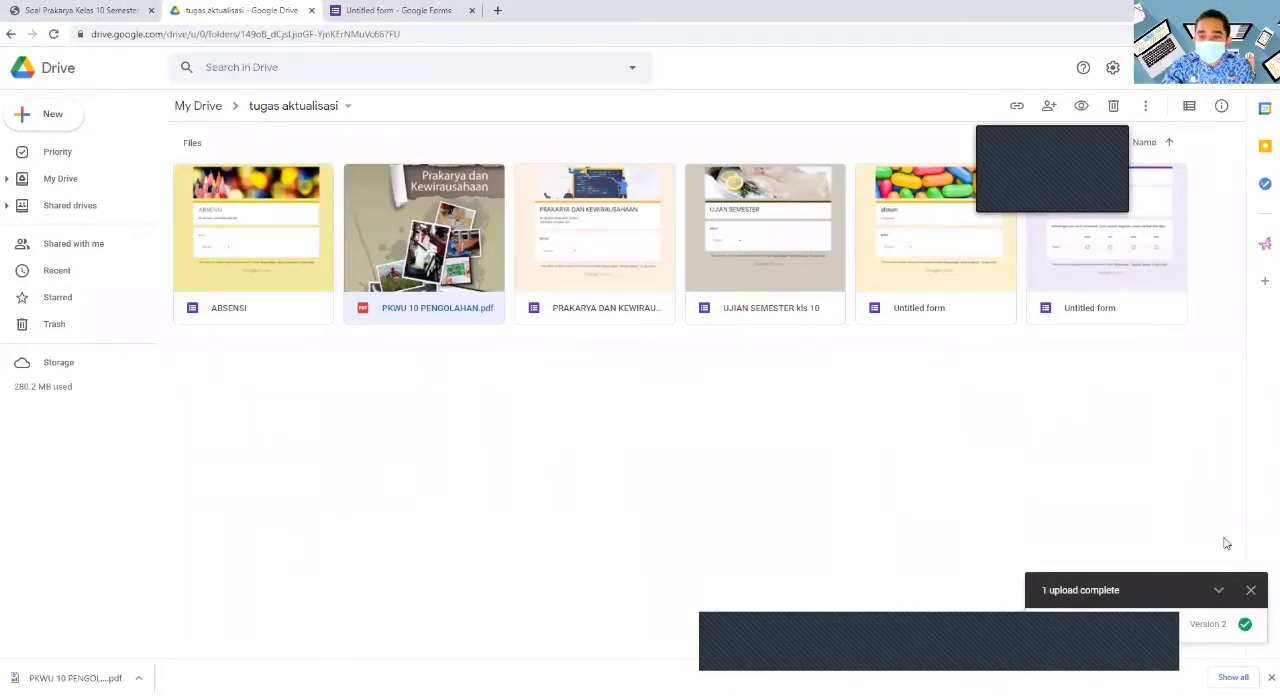
# - Copy the share link of "PKWU 10 PENGOLAHAN.pdf" and close its sharing settings
pyautogui.rightClick(474, 282)
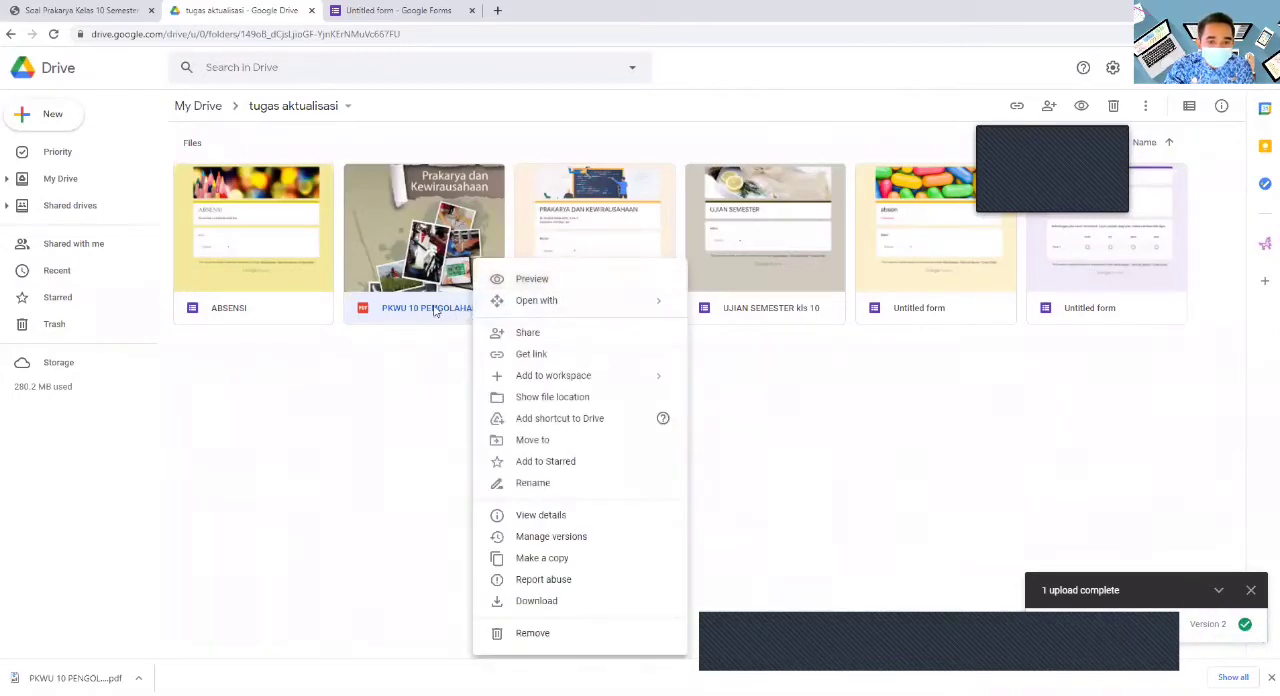
pyautogui.click(526, 333)
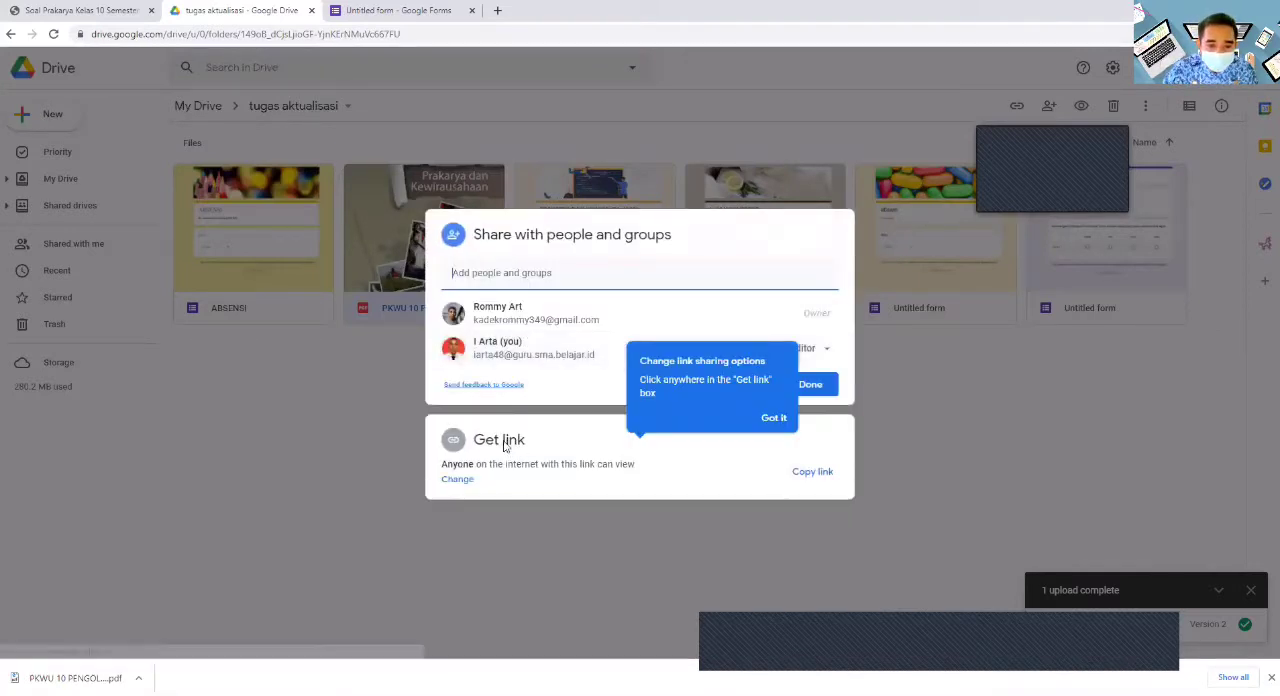
pyautogui.click(810, 477)
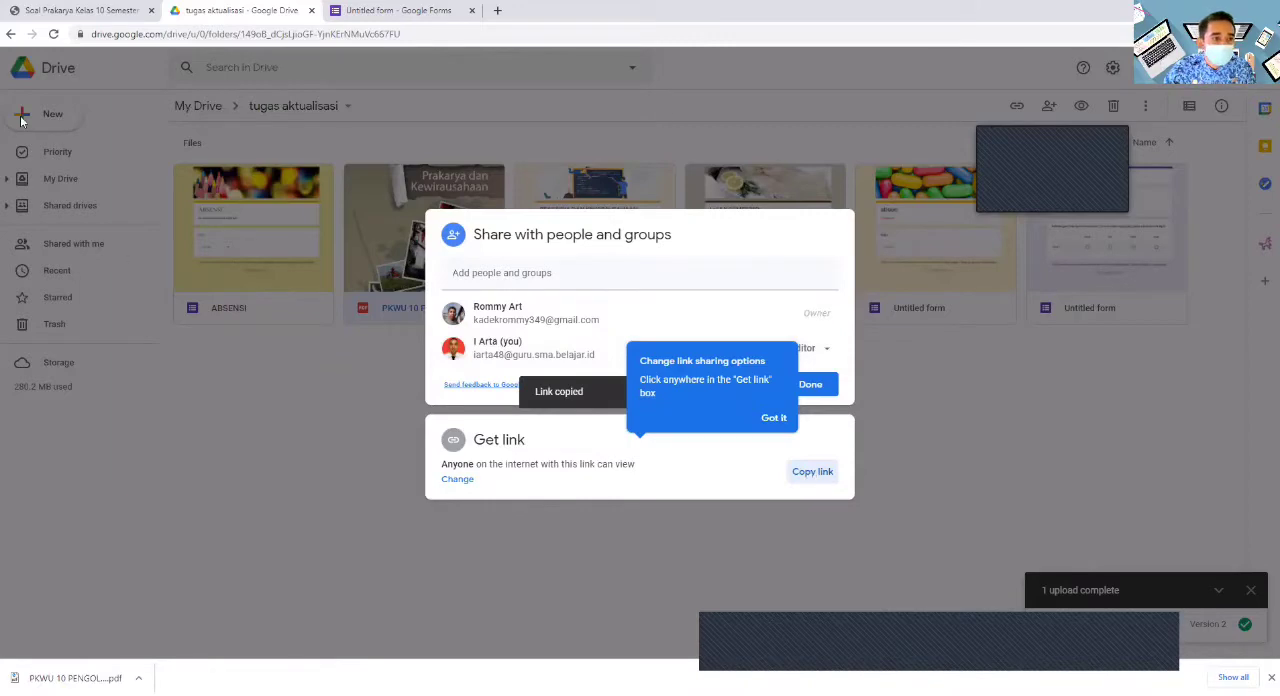
pyautogui.click(370, 423)
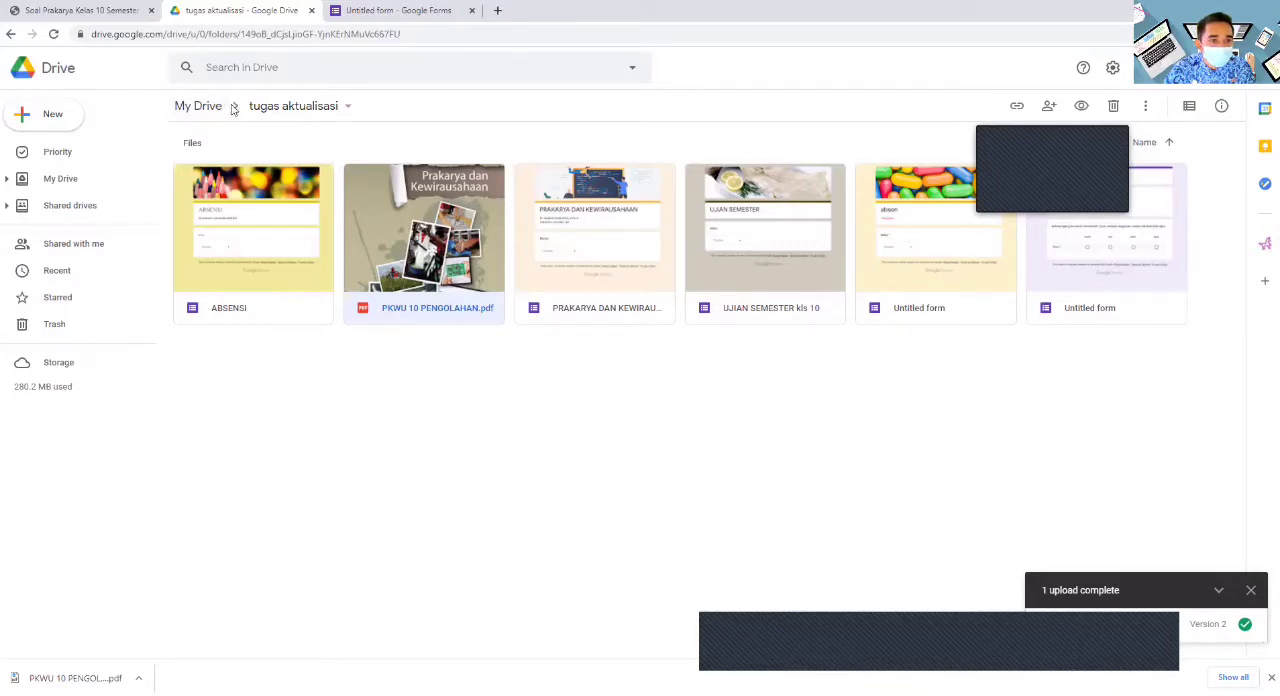
# - Return to My Drive and open the prakarya form for editing
pyautogui.click(185, 106)
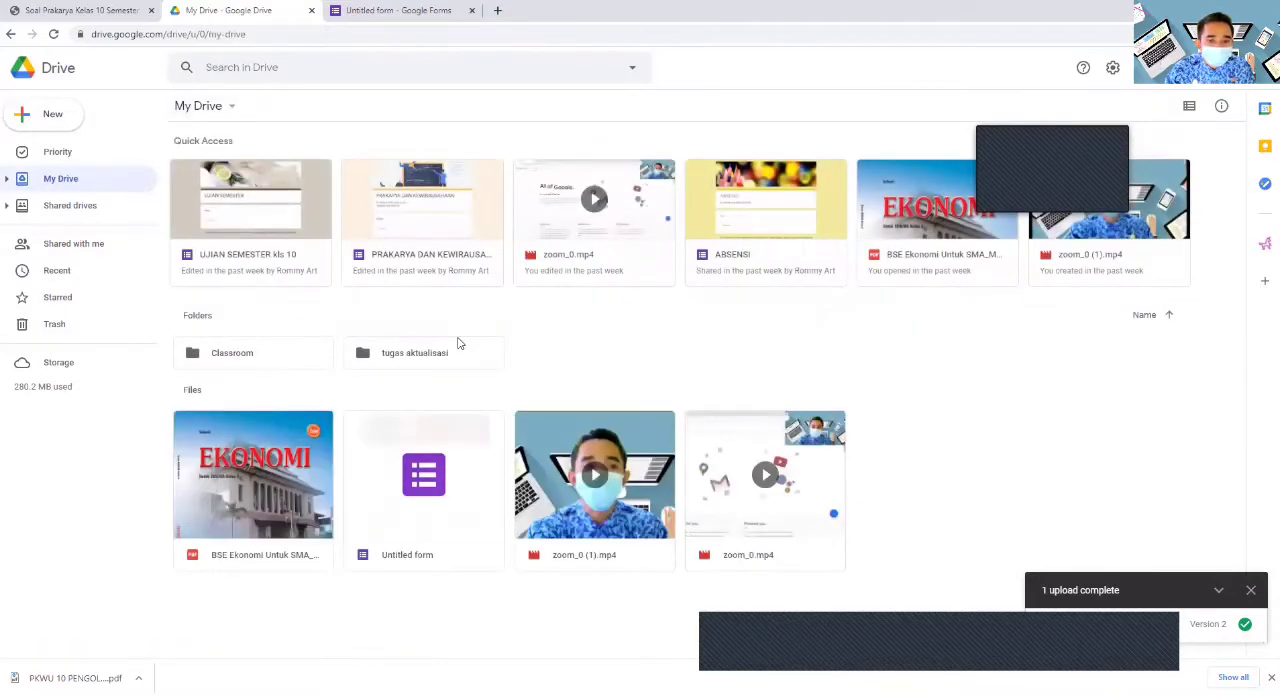
pyautogui.click(431, 500)
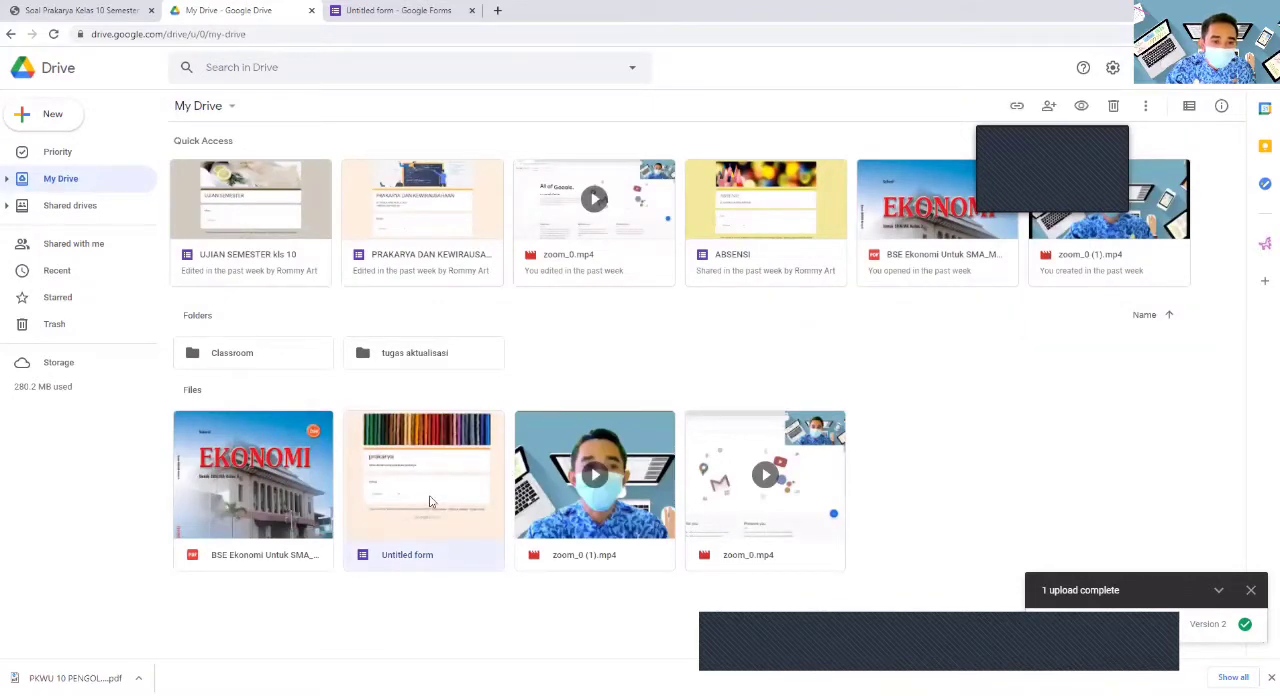
pyautogui.doubleClick(430, 500)
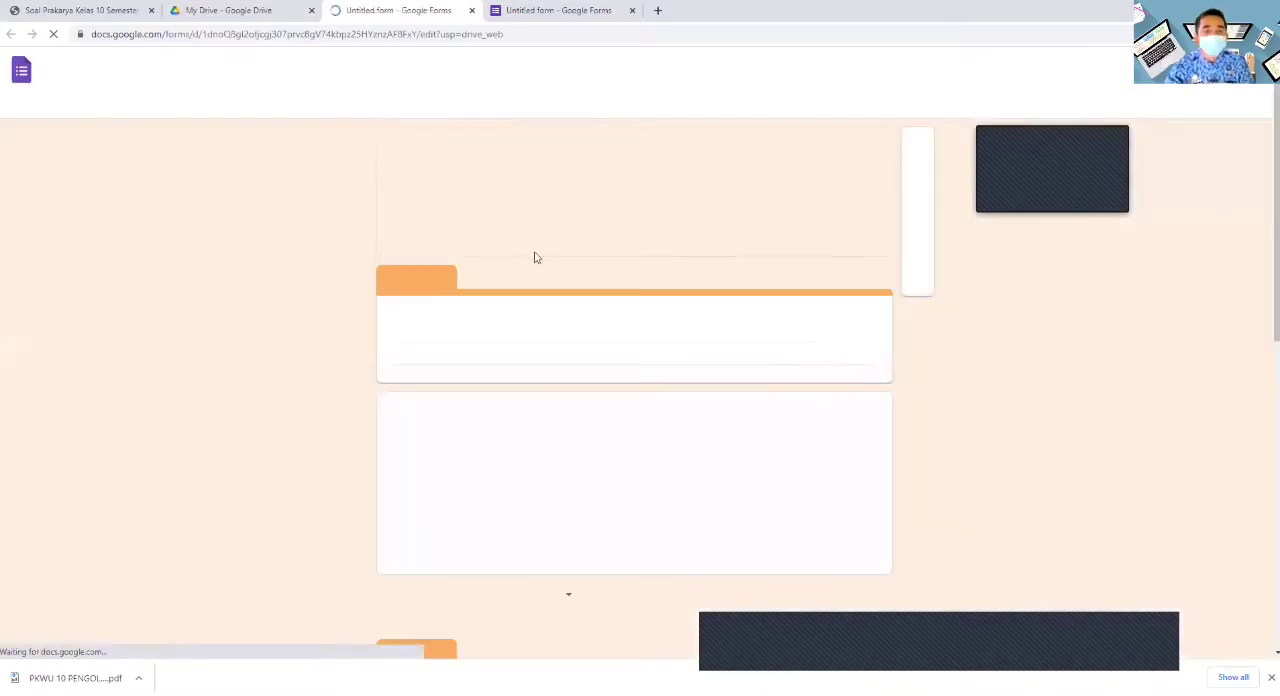
# - Paste the copied PDF link as the description of the "materi pdf" section
pyautogui.scroll(-6, 531, 257)
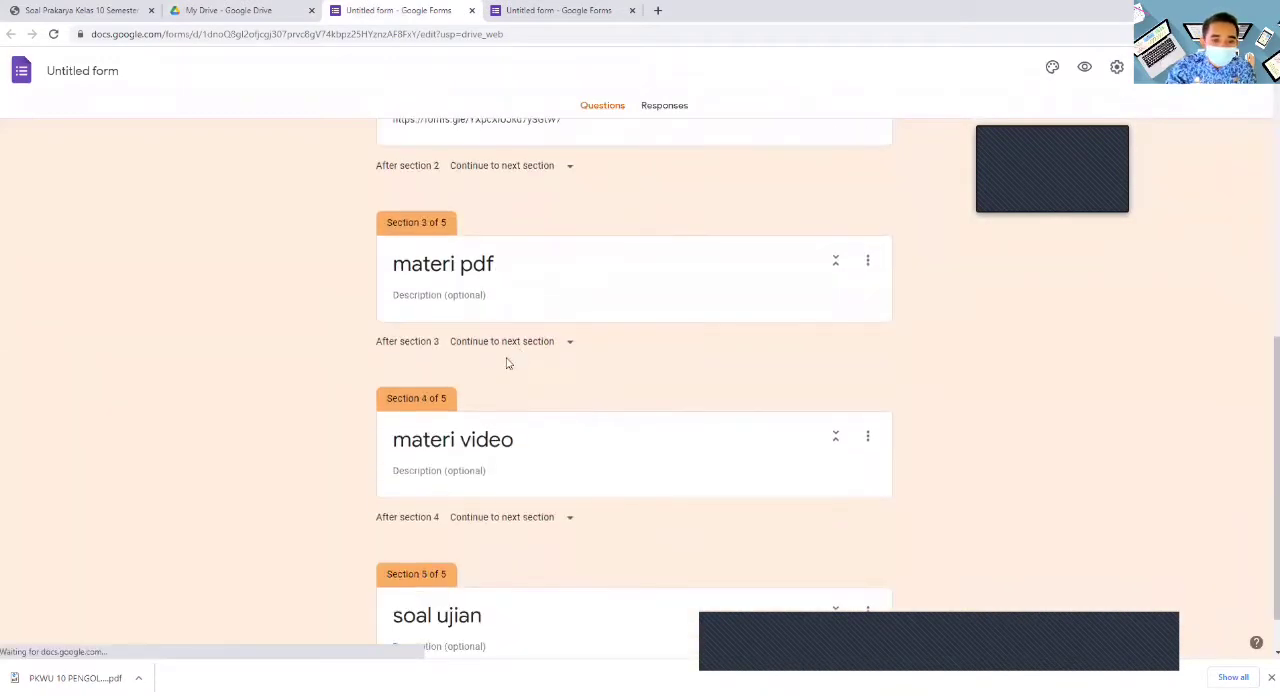
pyautogui.click(443, 296)
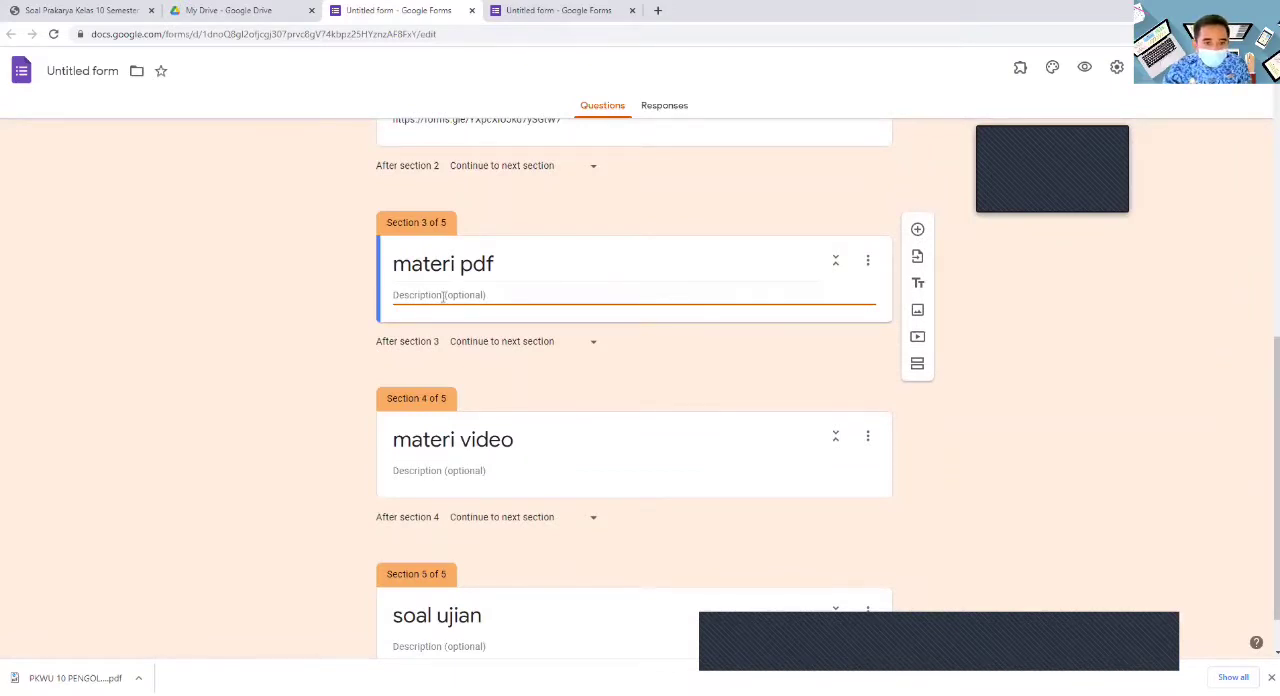
pyautogui.hotkey('ctrl', 'v')
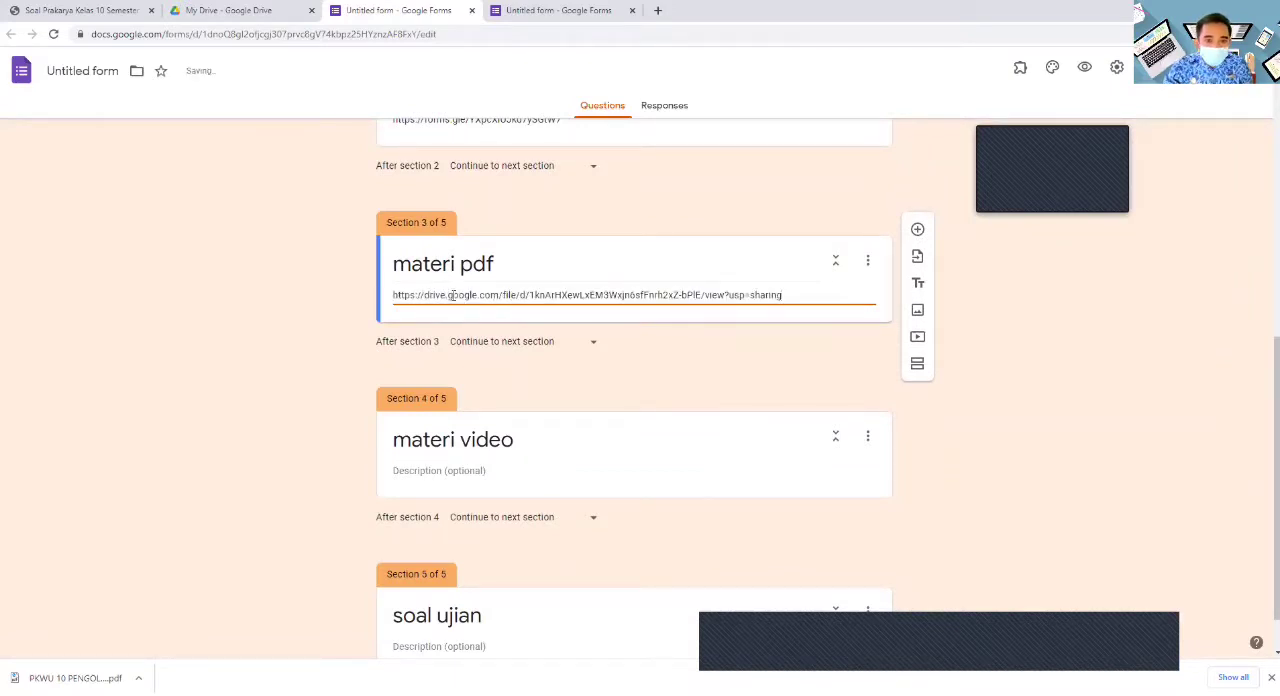
pyautogui.rightClick(457, 295)
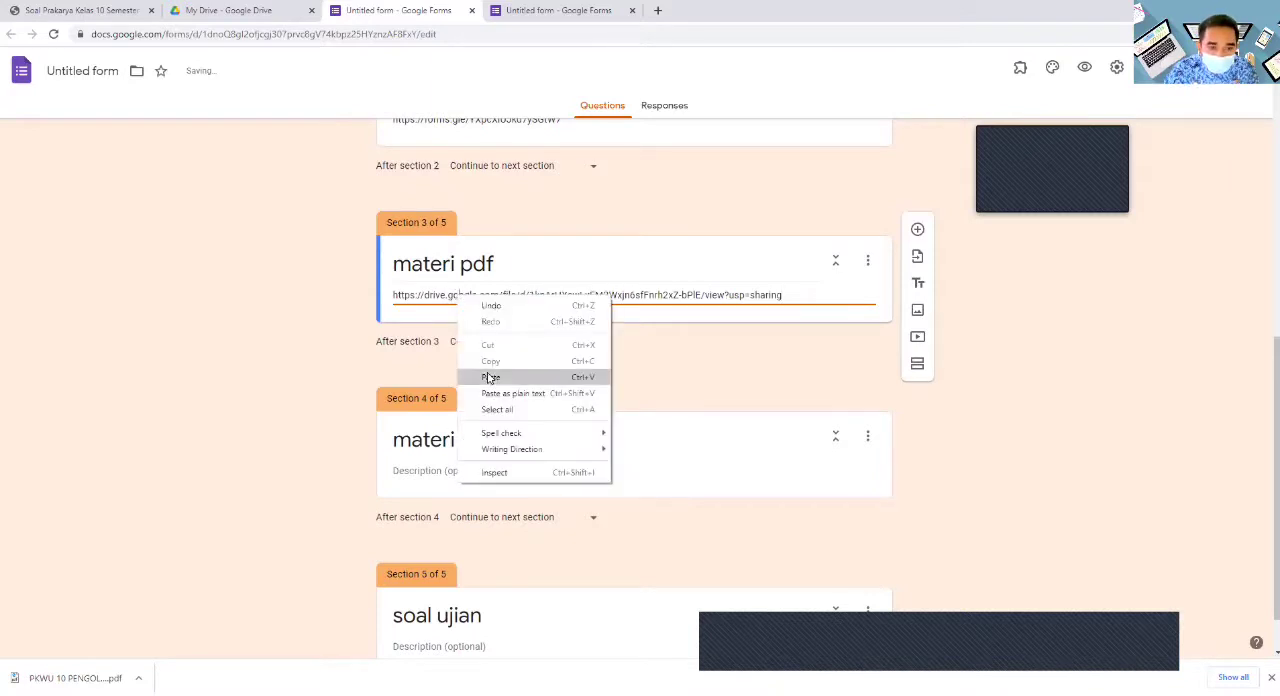
pyautogui.click(655, 365)
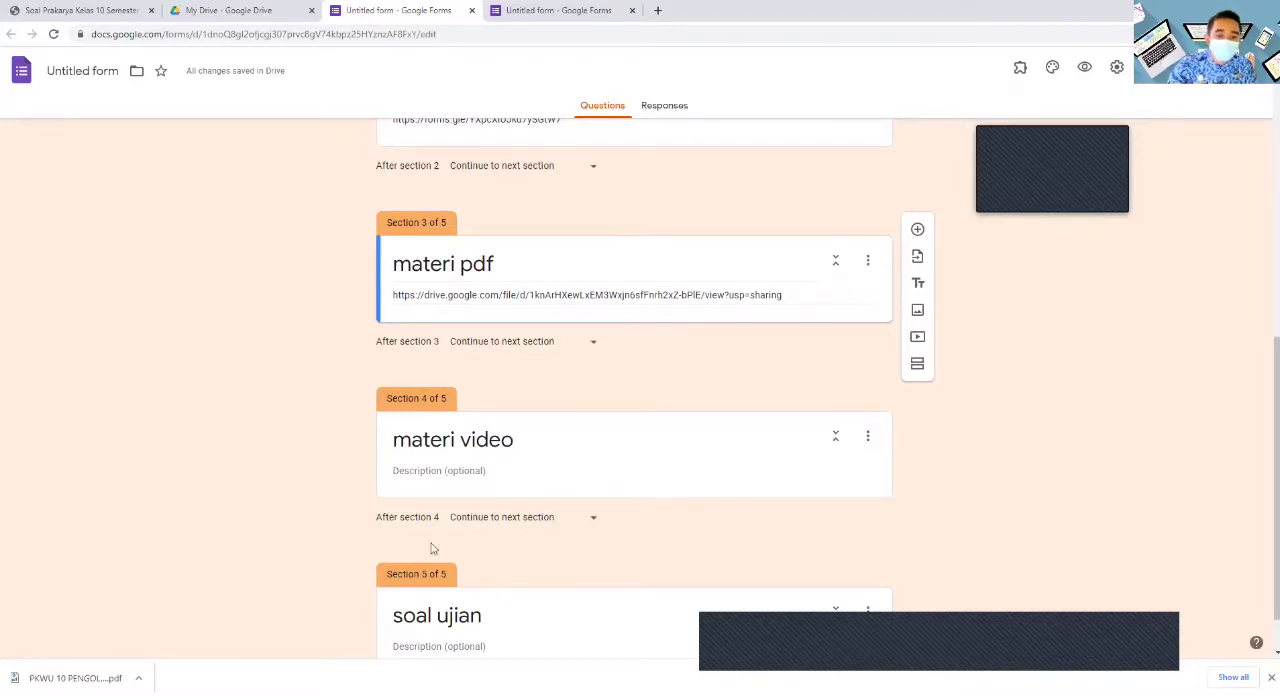
# - Add a question titled "materi pertama" to the "materi video" section
pyautogui.click(607, 455)
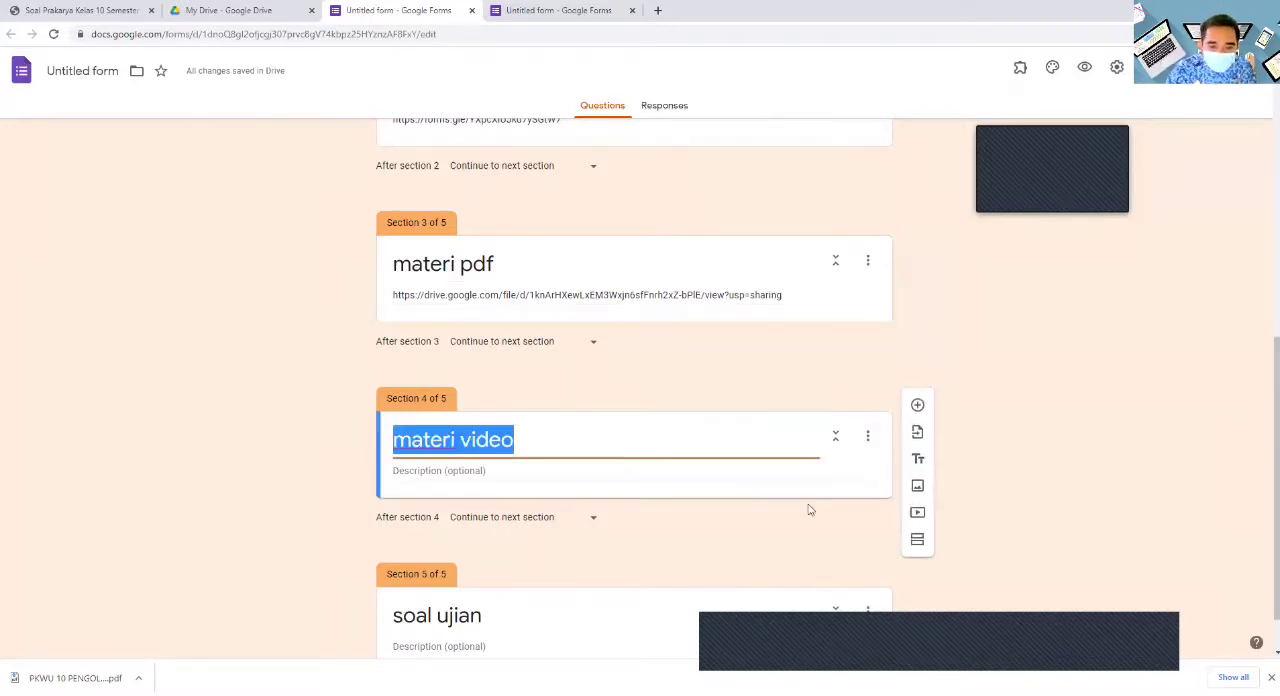
pyautogui.click(917, 405)
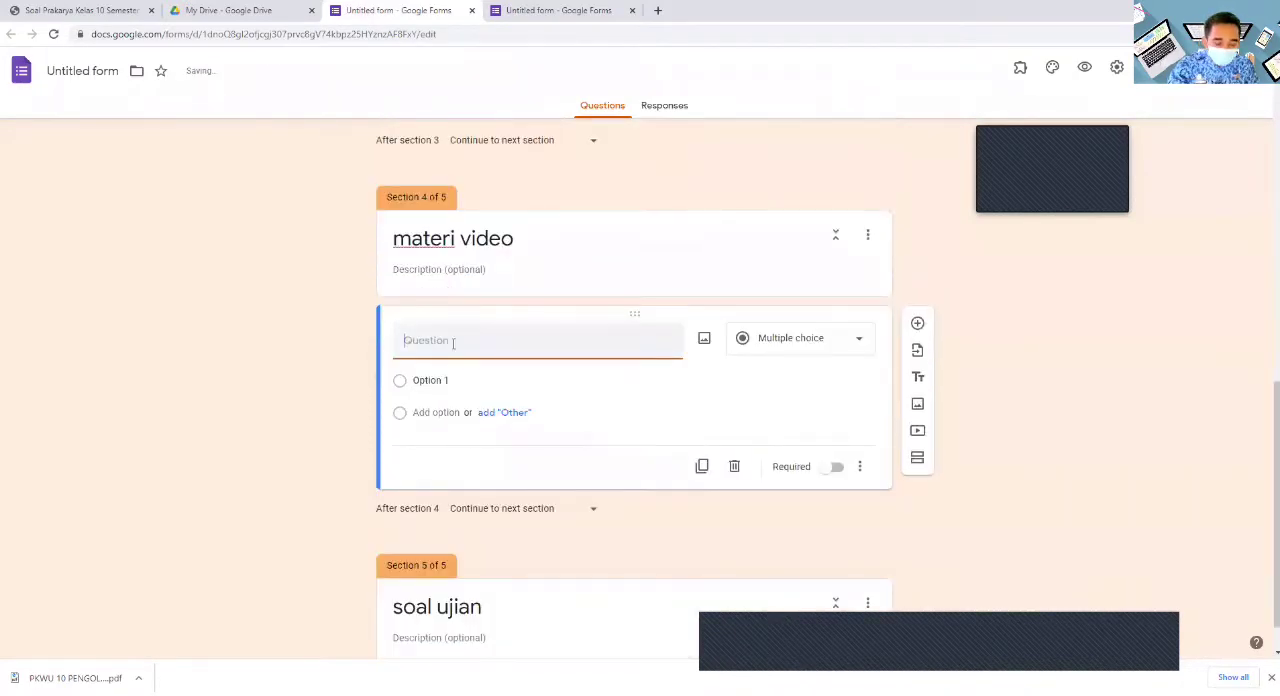
pyautogui.write('materi pertama')
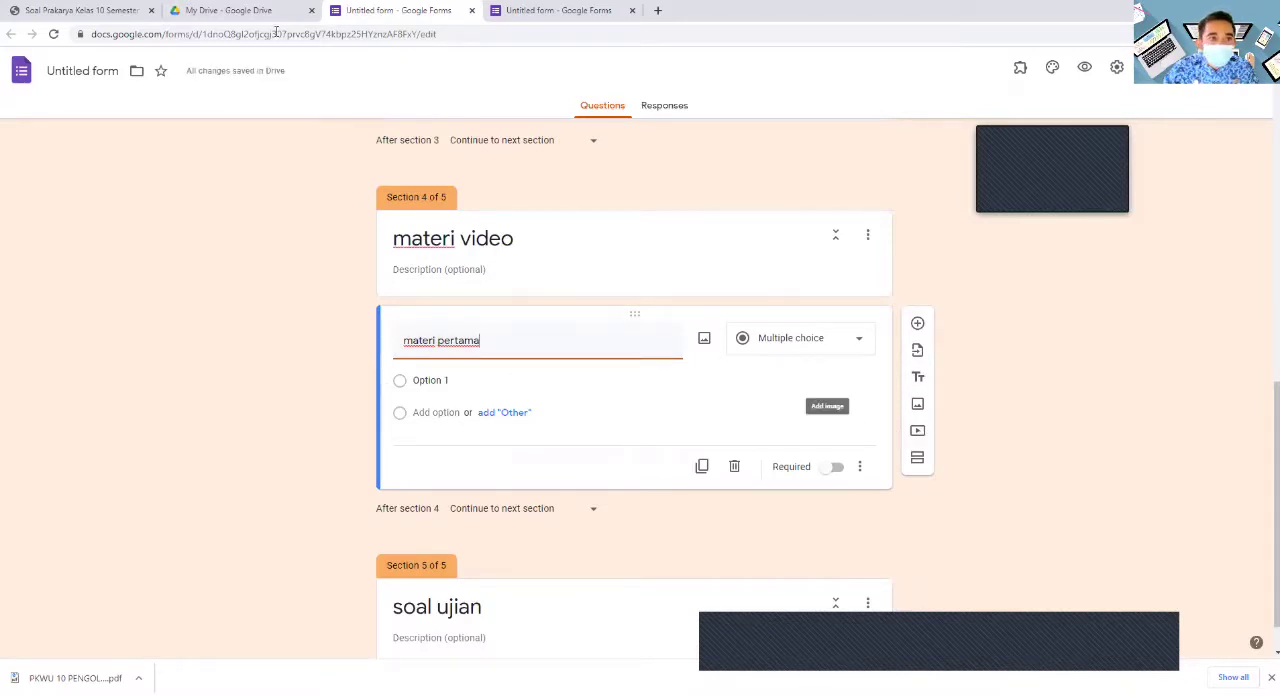
# - Open YouTube in a new browser tab, search for "prakarya" and look through the results
pyautogui.click(657, 10)
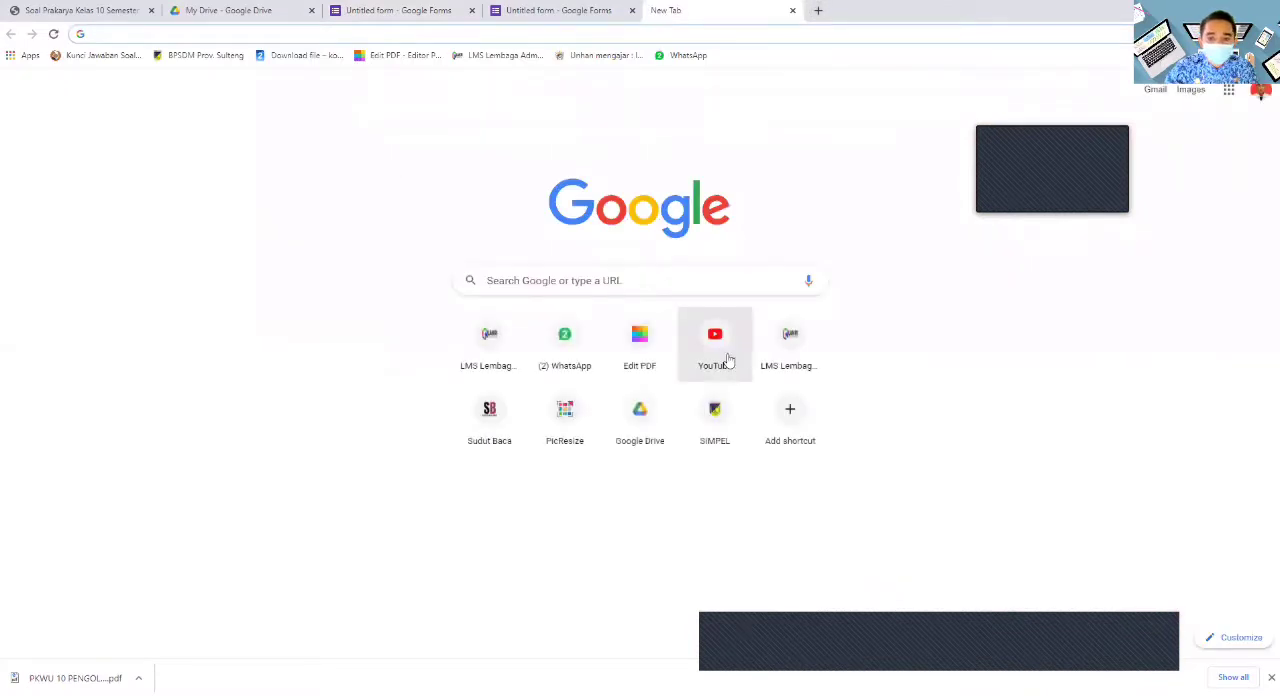
pyautogui.click(715, 344)
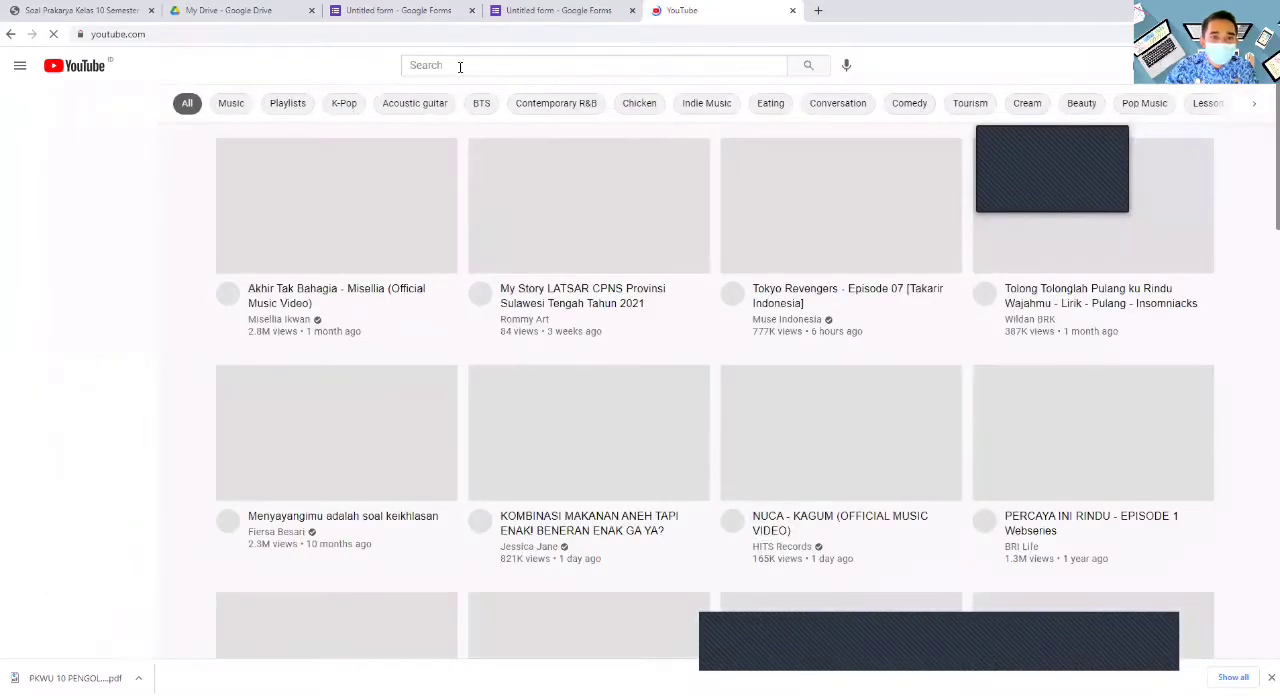
pyautogui.click(460, 65)
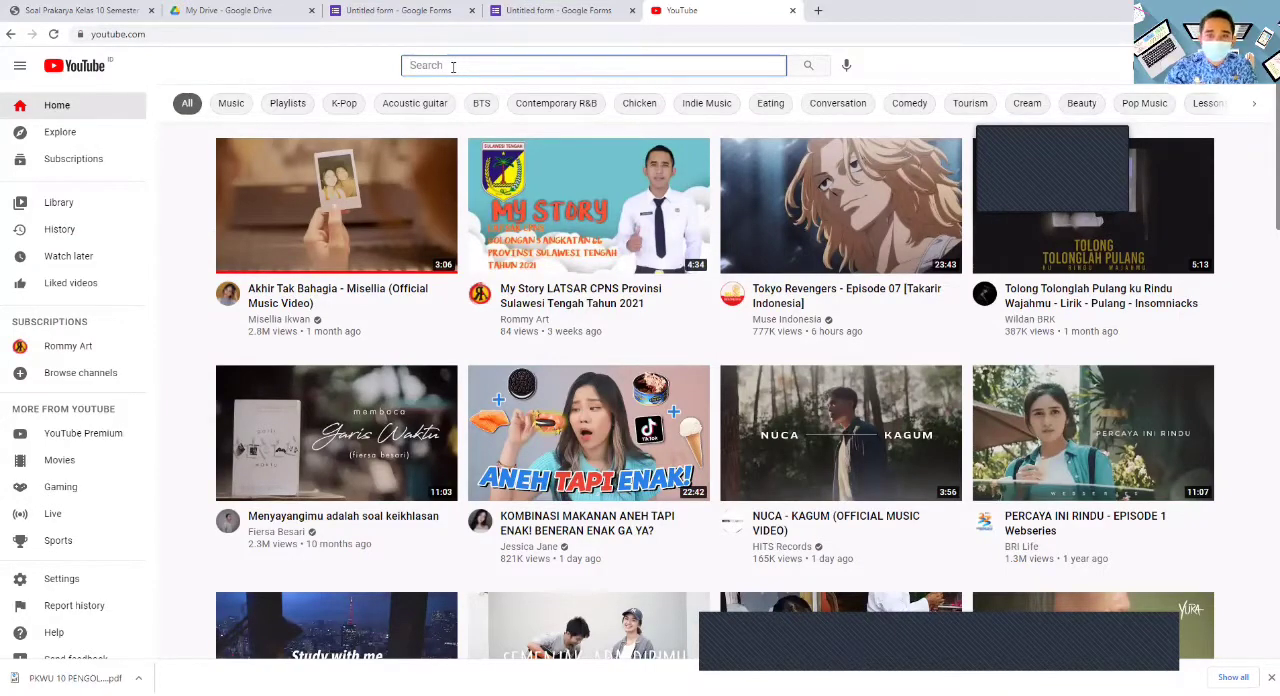
pyautogui.write('pr')
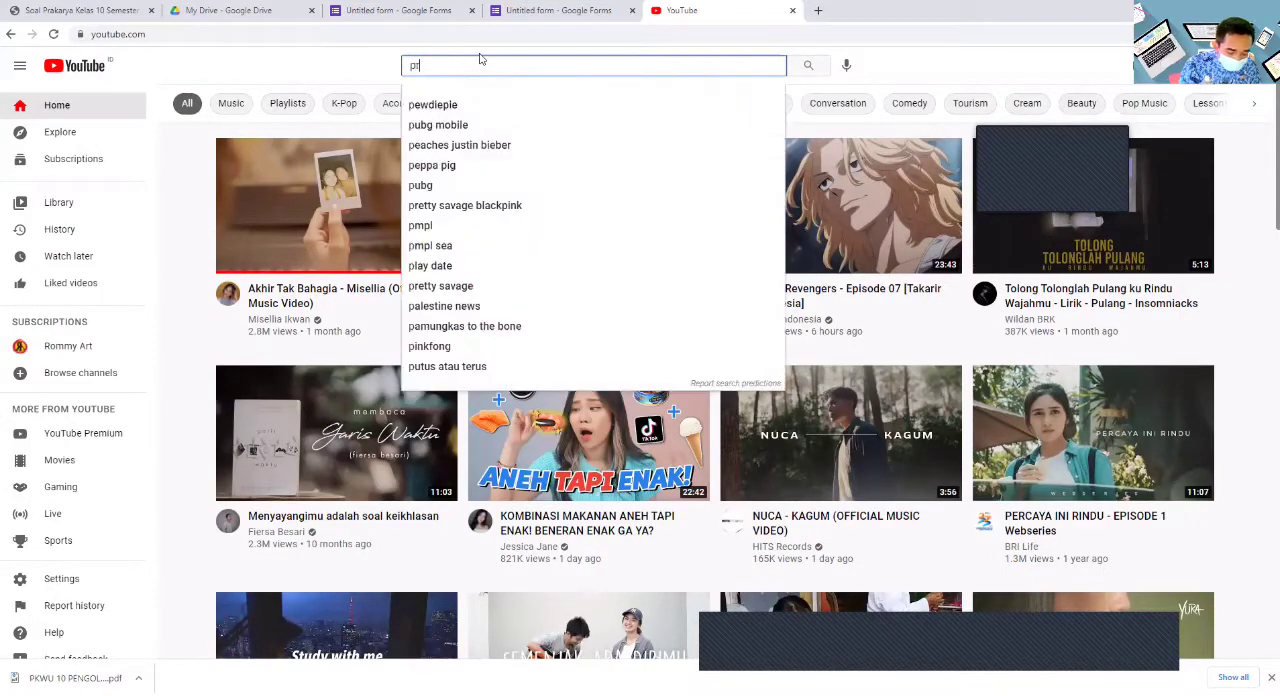
pyautogui.write('akarya')
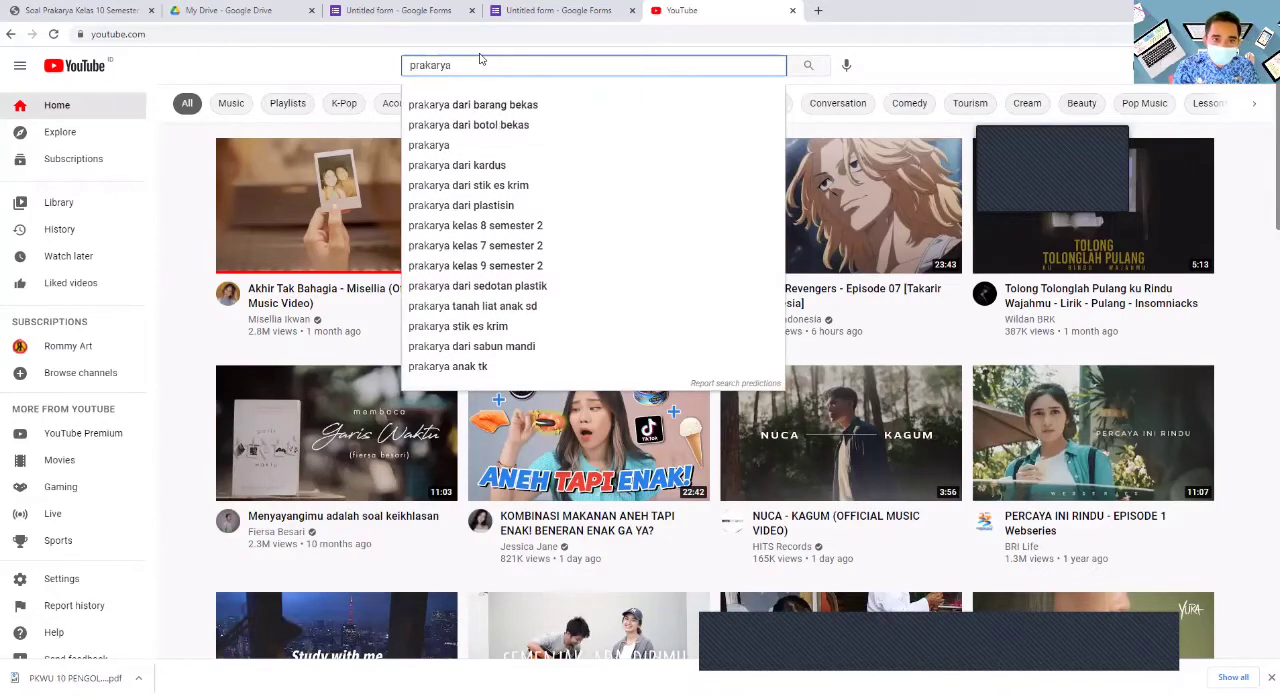
pyautogui.press('Return')
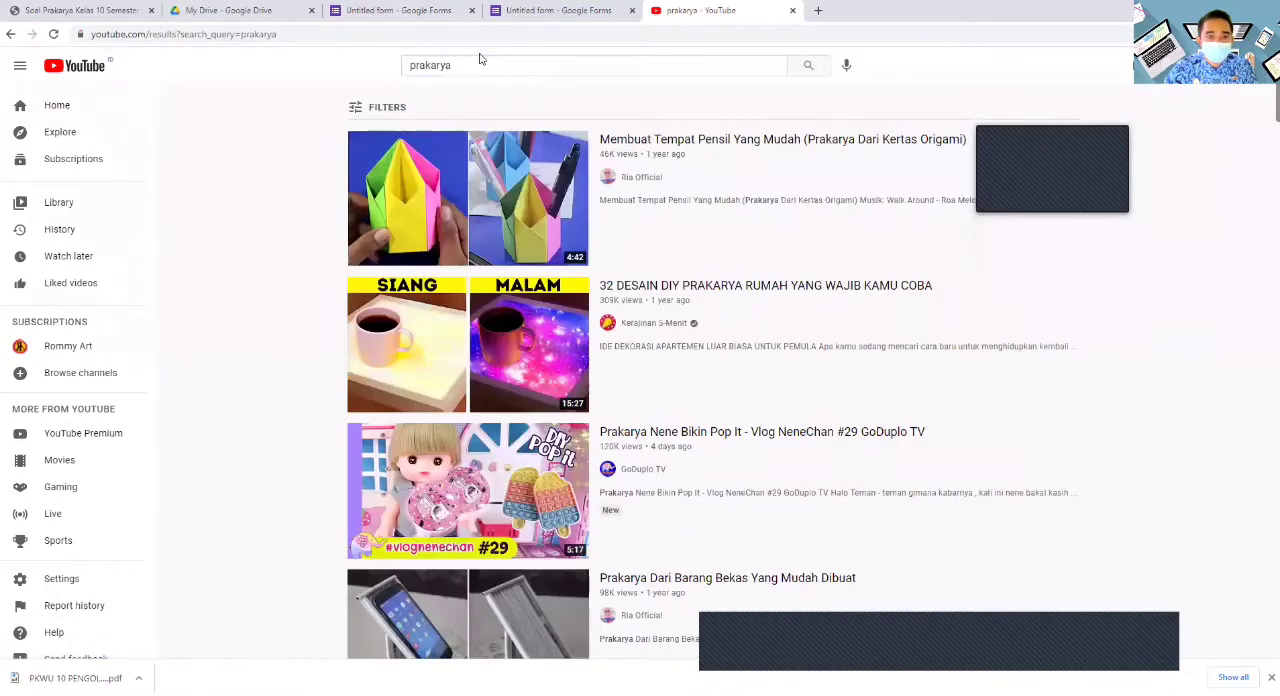
pyautogui.moveTo(551, 258)
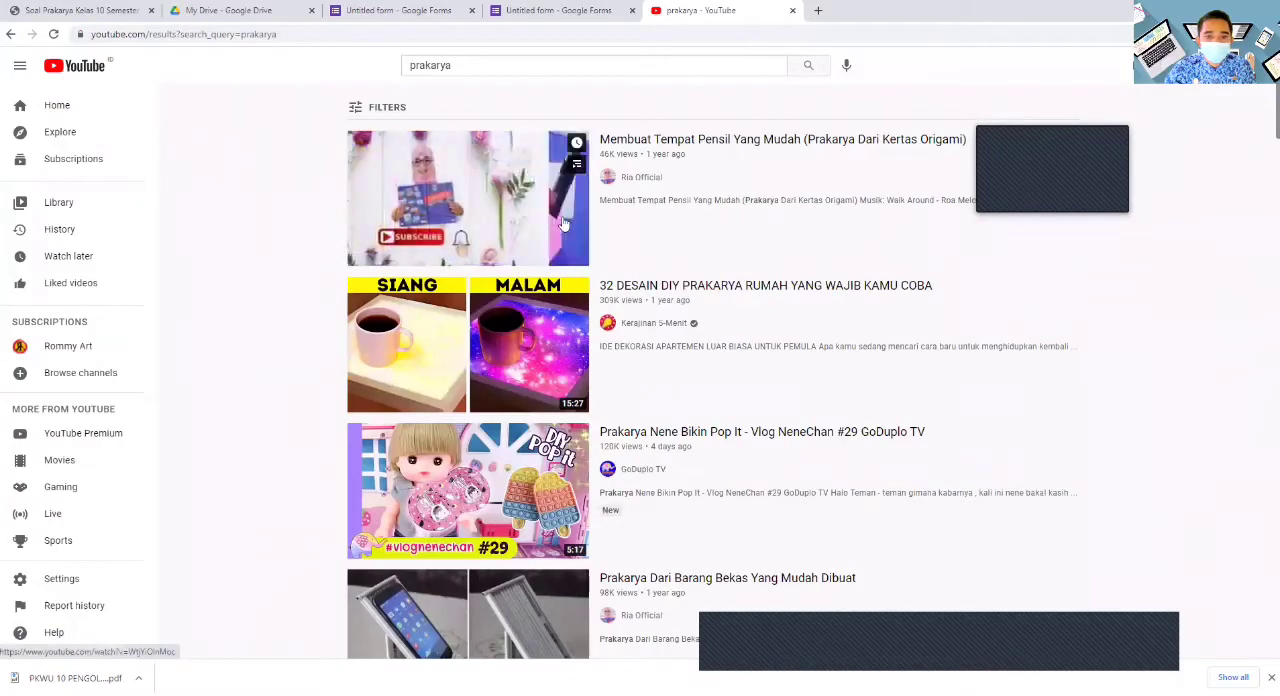
pyautogui.scroll(-7, 551, 258)
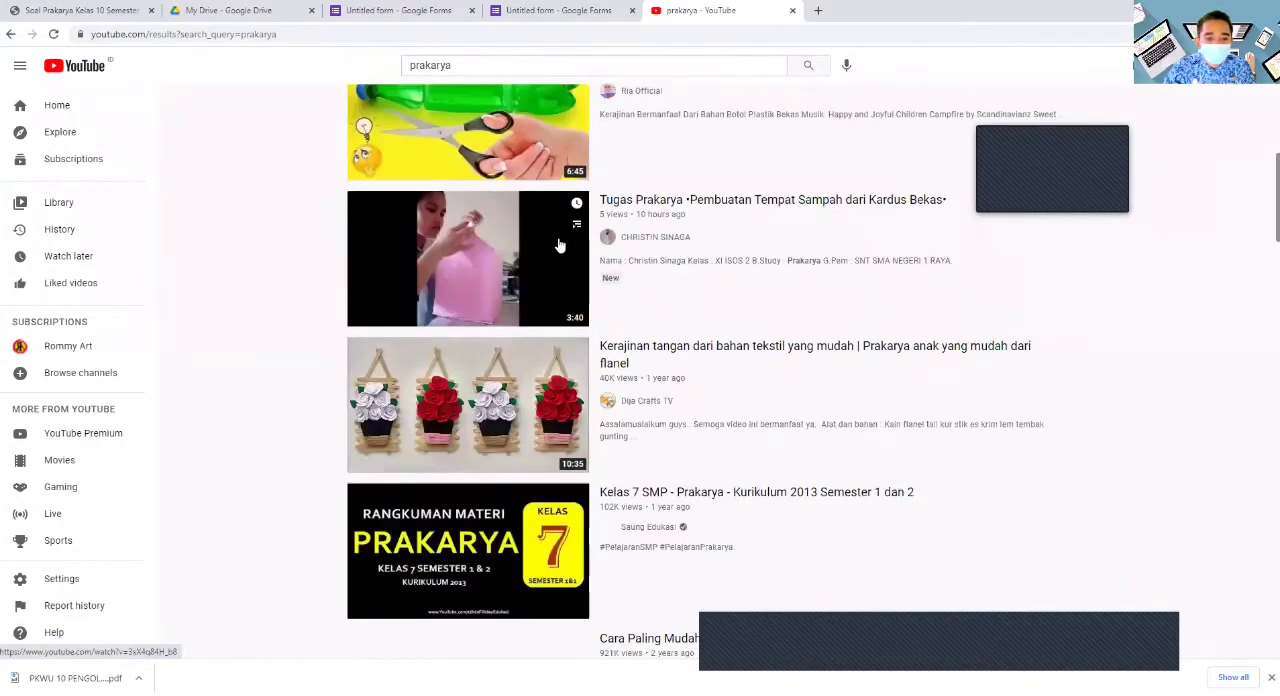
pyautogui.scroll(-9, 561, 229)
pyautogui.scroll(10, 561, 229)
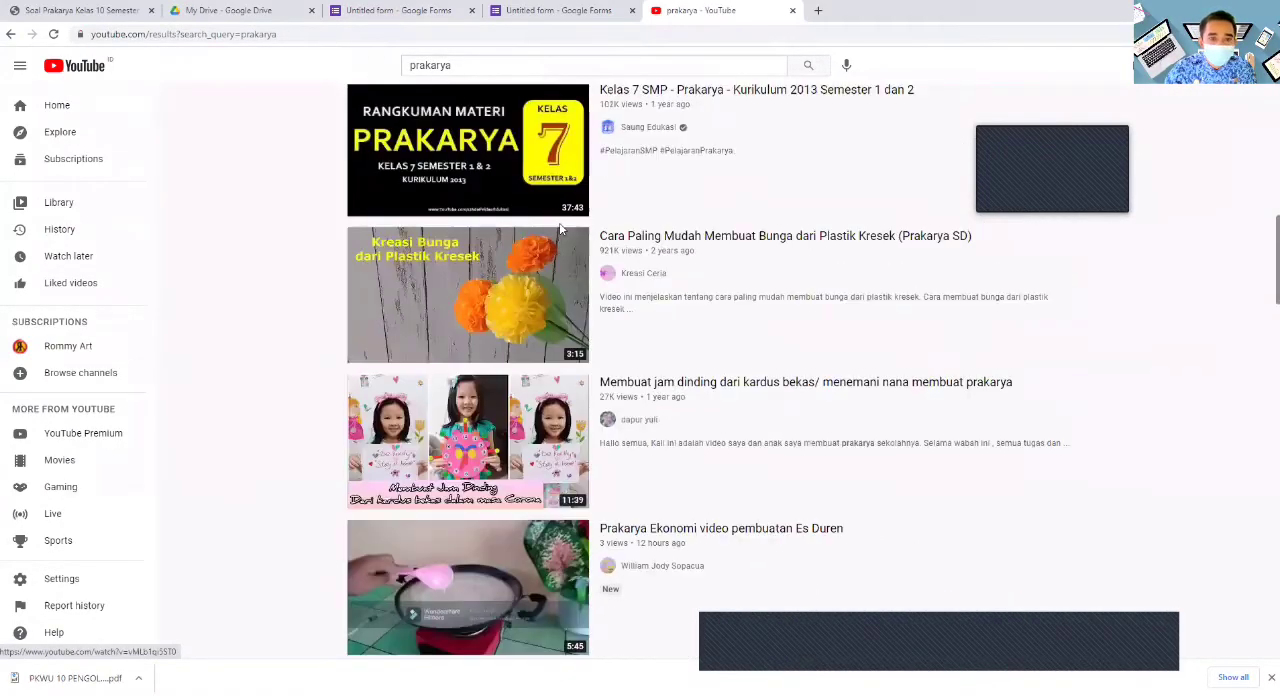
pyautogui.scroll(2, 561, 229)
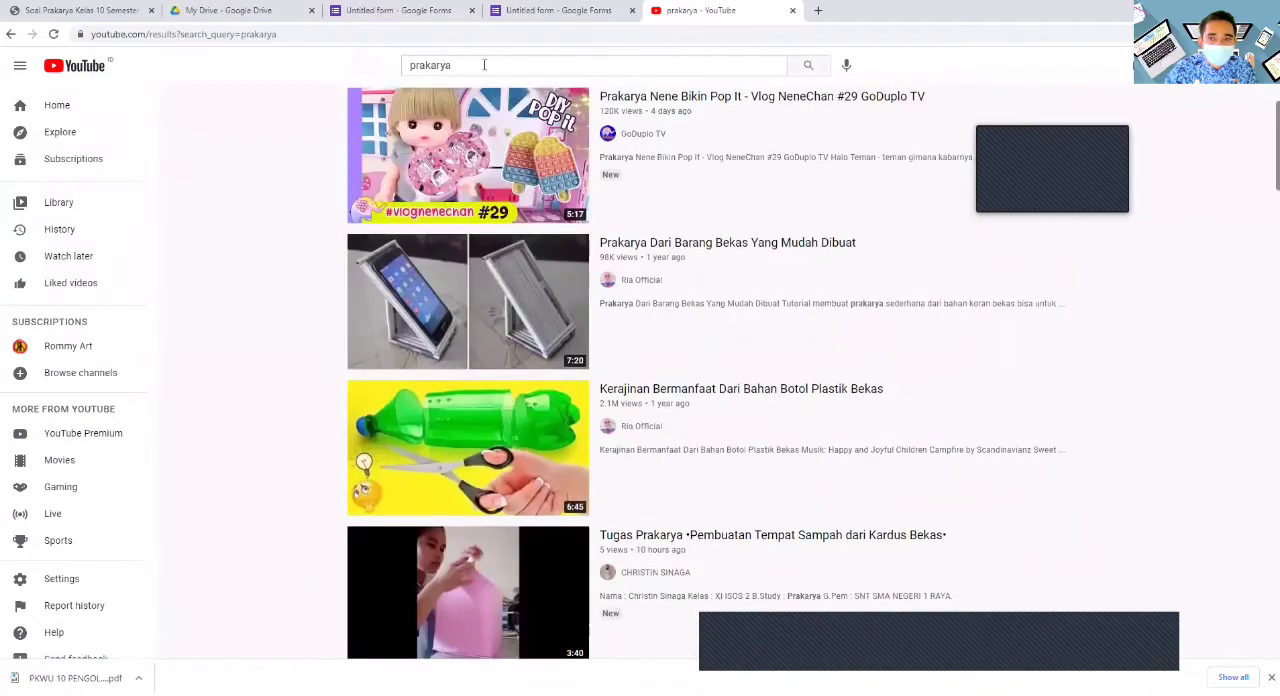
# - Search YouTube for "prakarya rommy art" and look through the results for a suitable lesson video
pyautogui.click(484, 65)
pyautogui.write('ro')
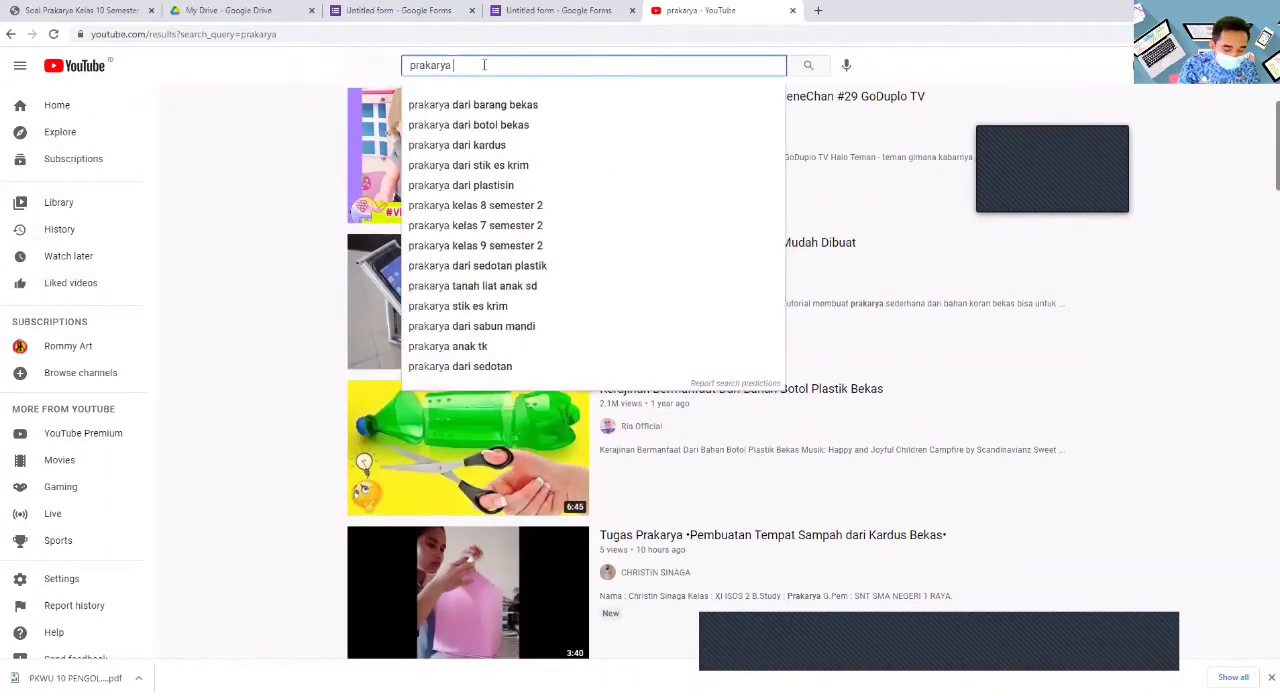
pyautogui.write('mm')
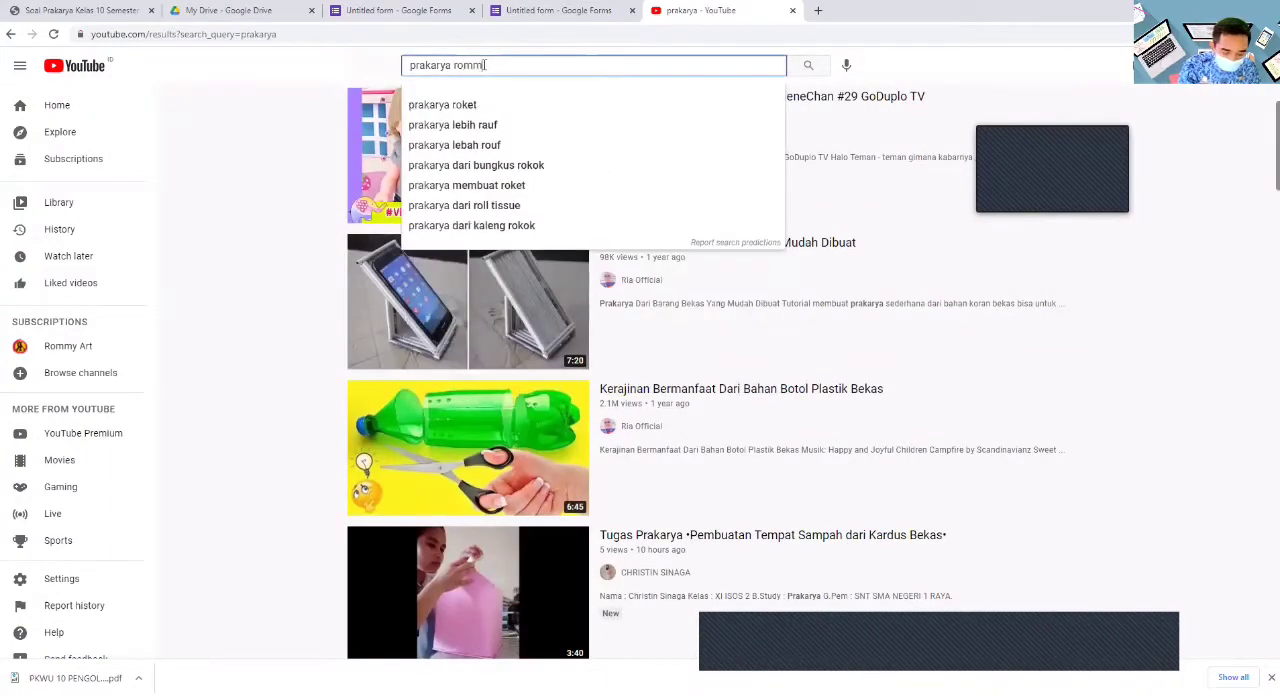
pyautogui.write('y a')
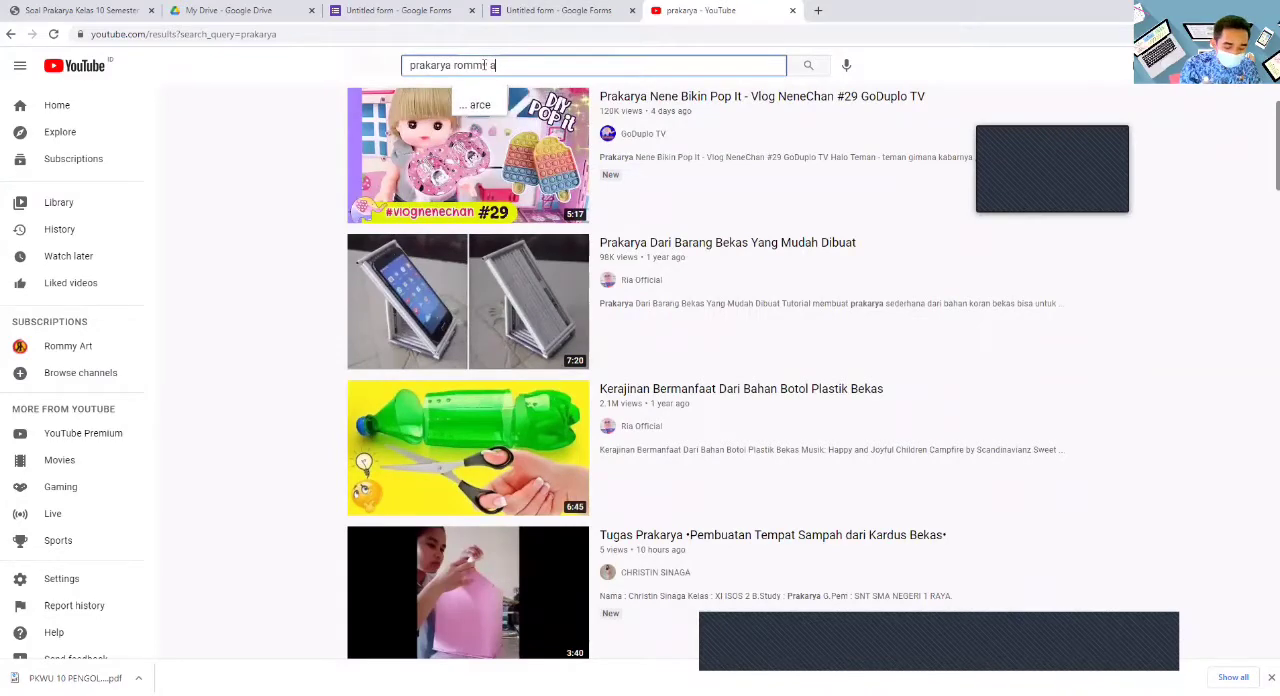
pyautogui.write('rt')
pyautogui.press('Return')
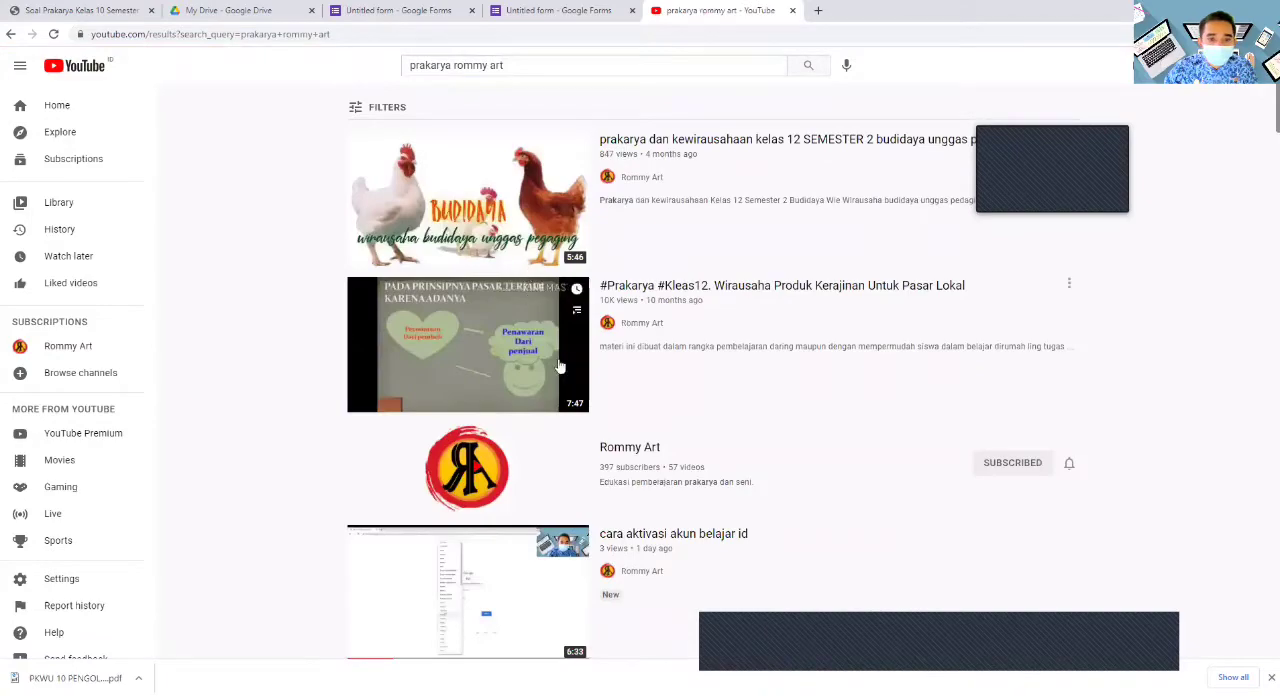
pyautogui.scroll(-3, 530, 434)
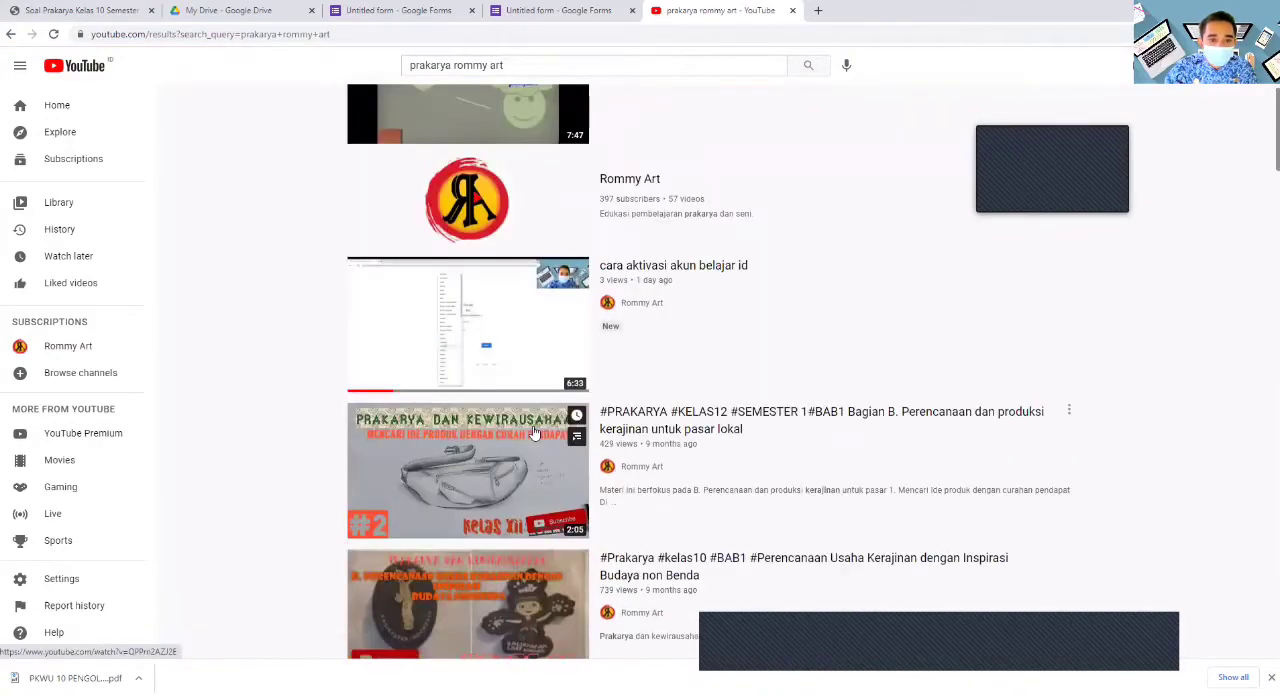
pyautogui.scroll(-3, 534, 432)
pyautogui.scroll(4, 536, 431)
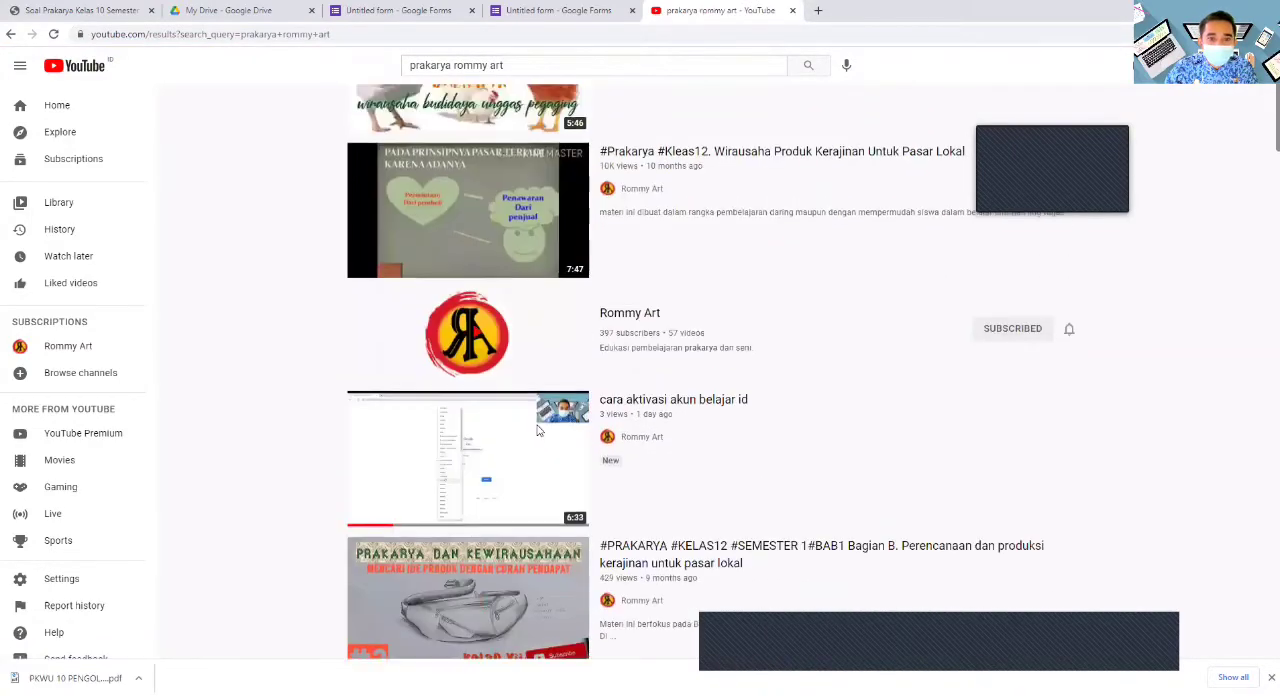
pyautogui.scroll(1, 537, 430)
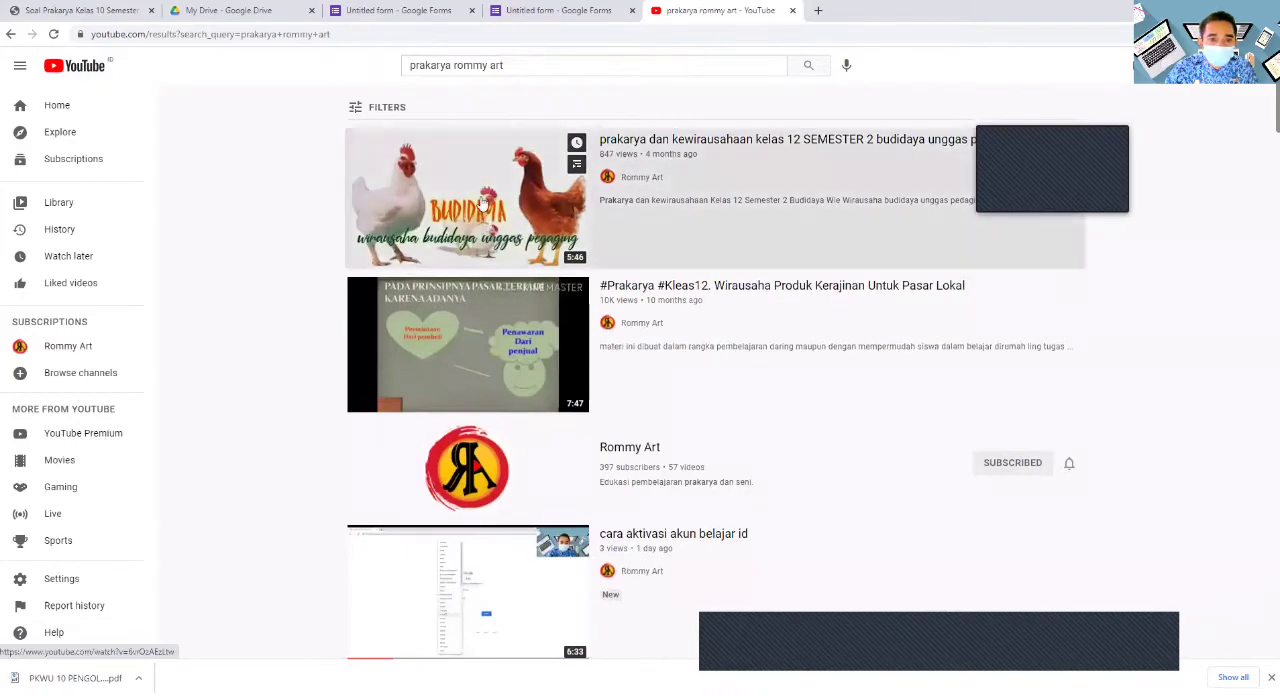
# - Open the video "prakarya dan kewirausahaan kelas 12 SEMESTER 2 budidaya unggas pegaging", pause it and copy its share link
pyautogui.click(482, 201)
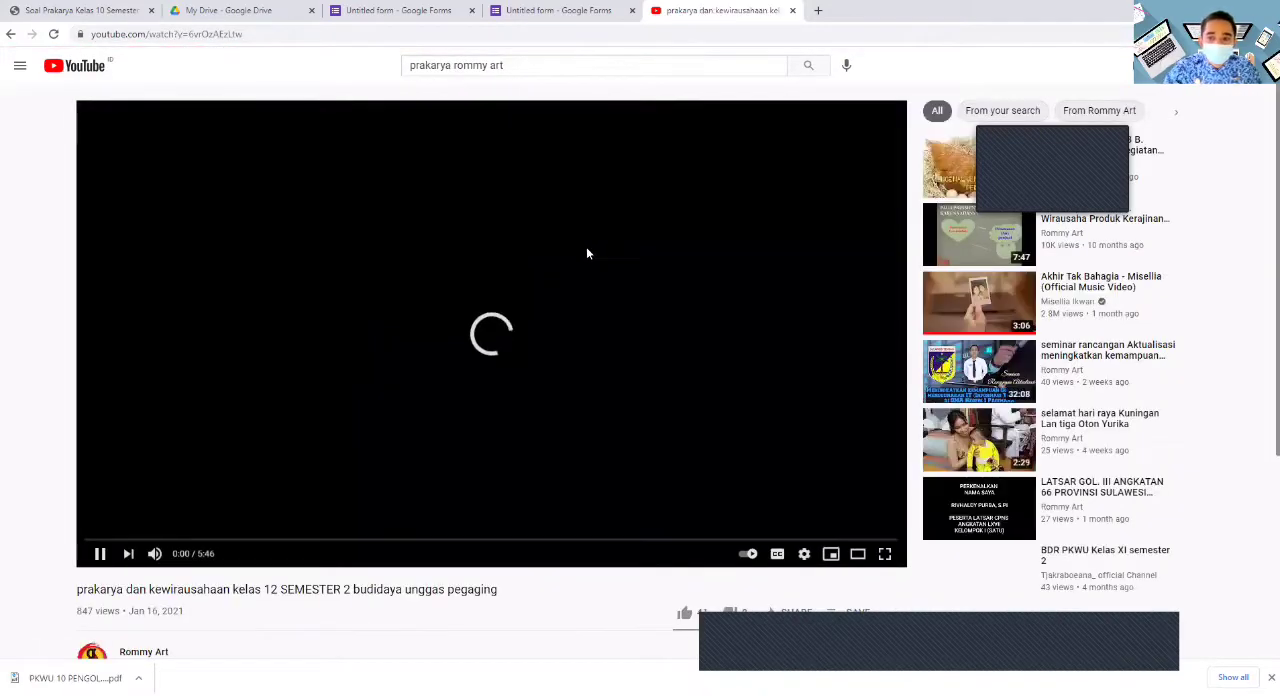
pyautogui.scroll(-3, 551, 212)
pyautogui.scroll(4, 551, 212)
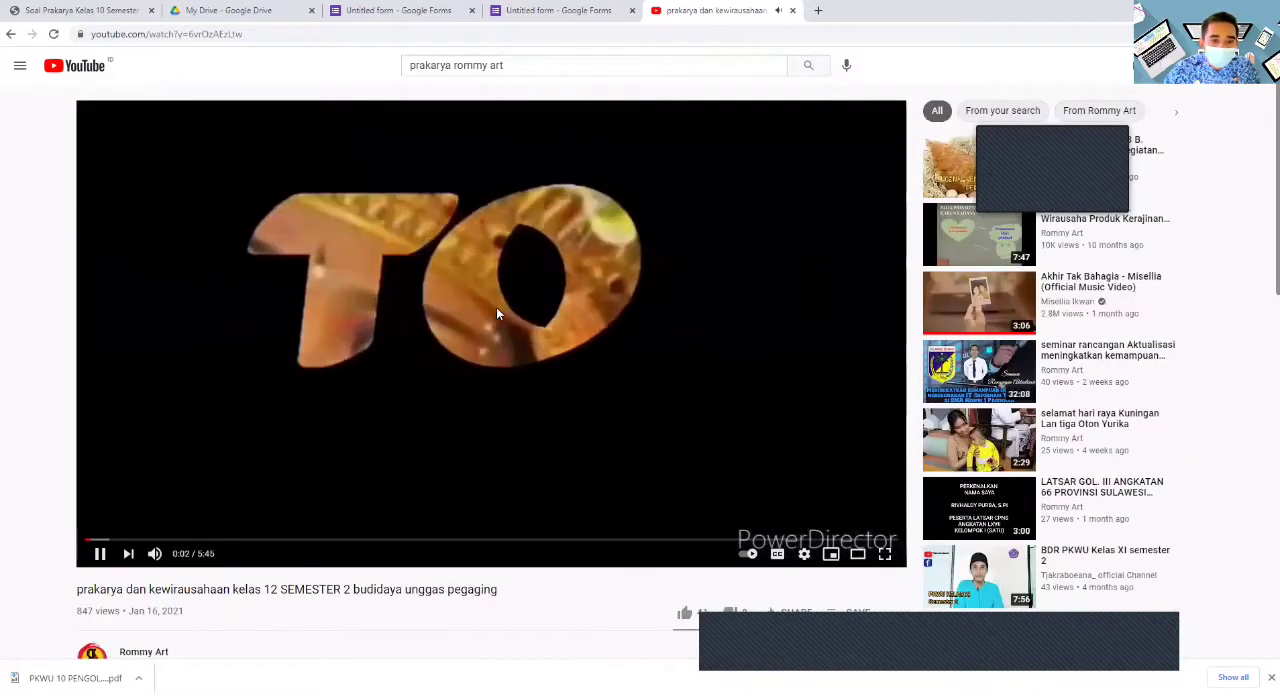
pyautogui.click(496, 308)
pyautogui.scroll(-3, 508, 336)
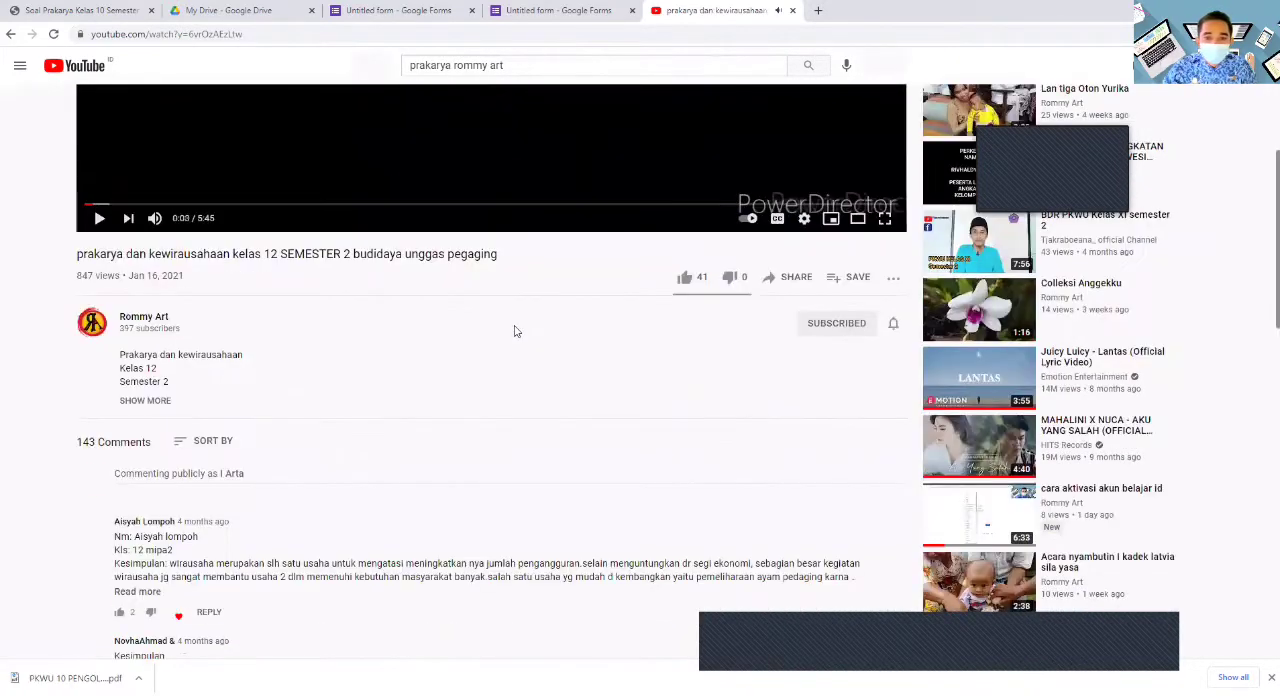
pyautogui.click(772, 285)
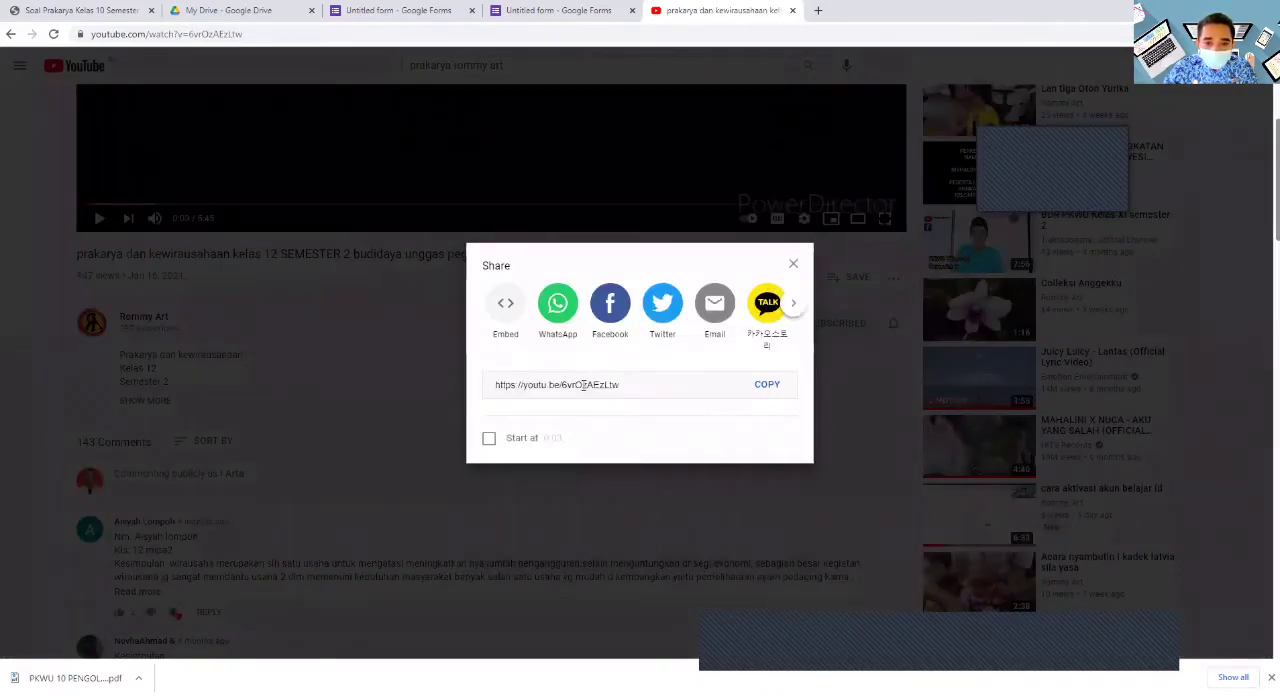
pyautogui.click(767, 389)
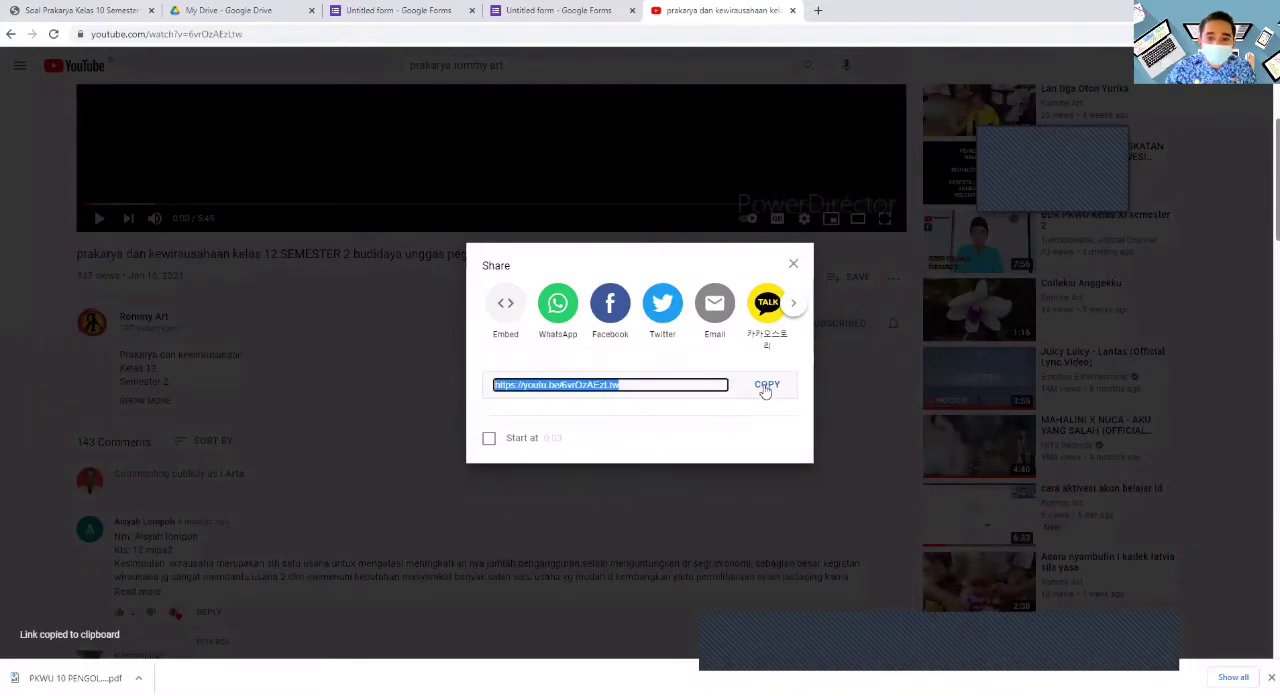
# - Return to the prakarya form and insert the YouTube video from the copied link into the "materi video" section
pyautogui.click(372, 10)
pyautogui.scroll(-1, 565, 338)
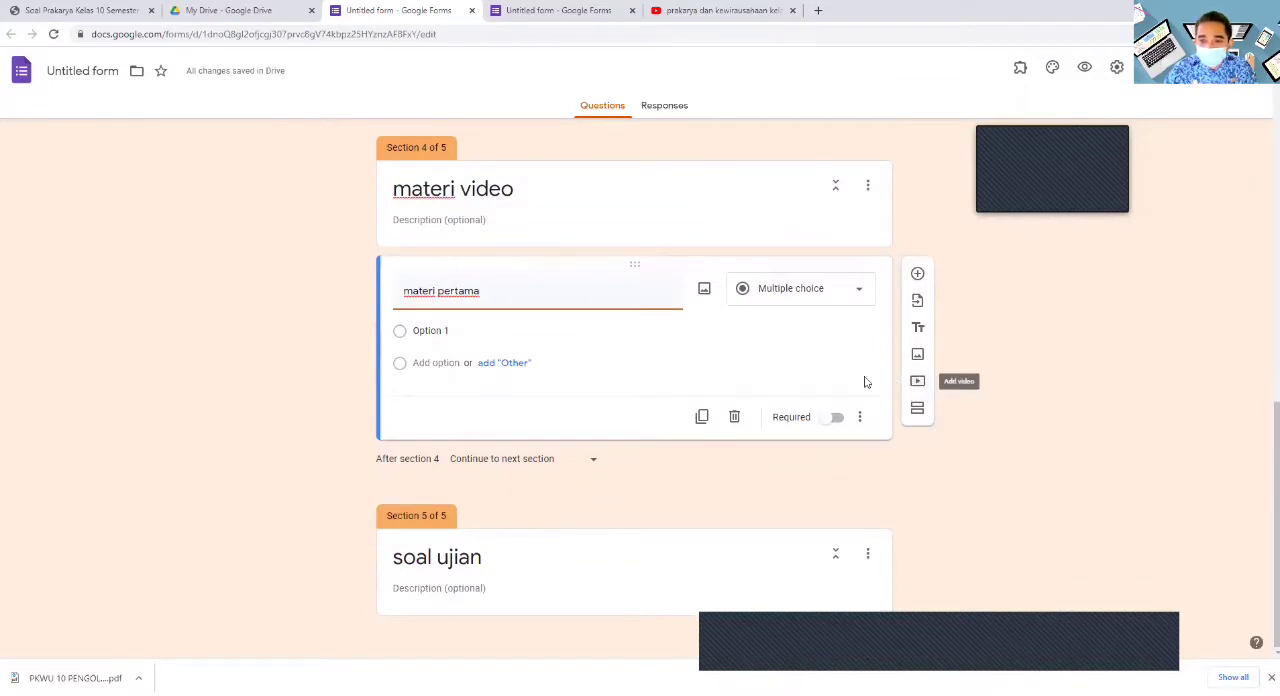
pyautogui.click(917, 383)
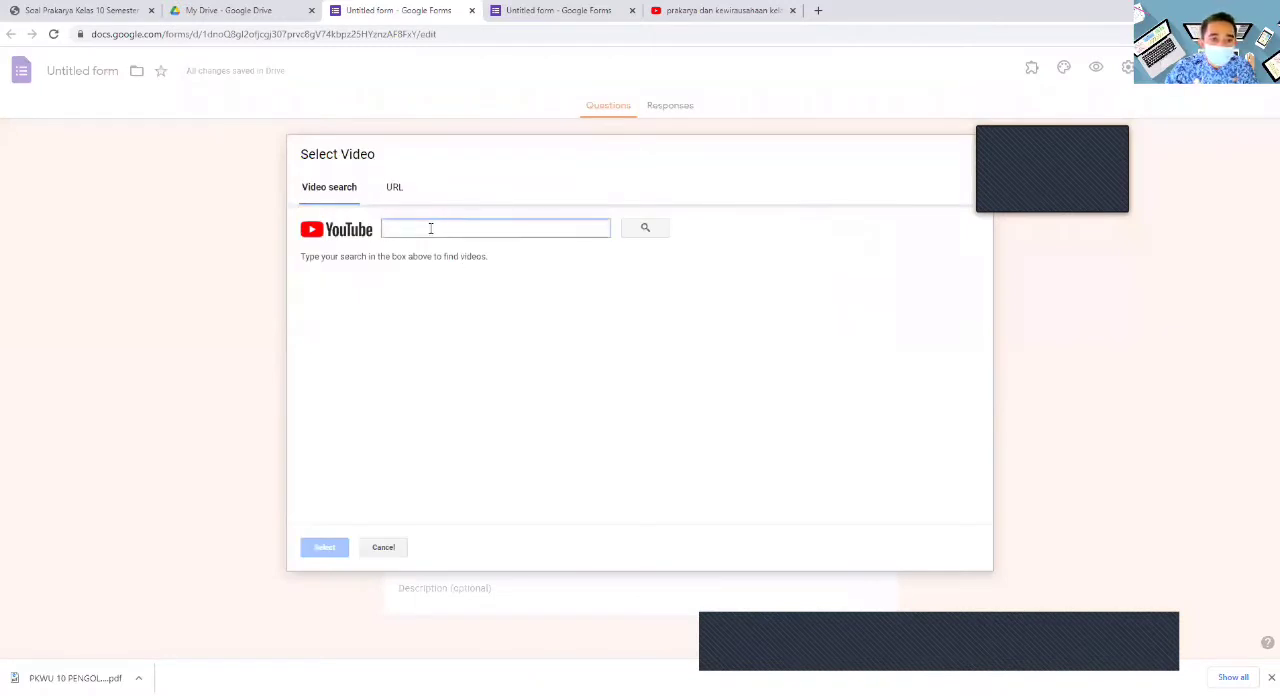
pyautogui.rightClick(431, 230)
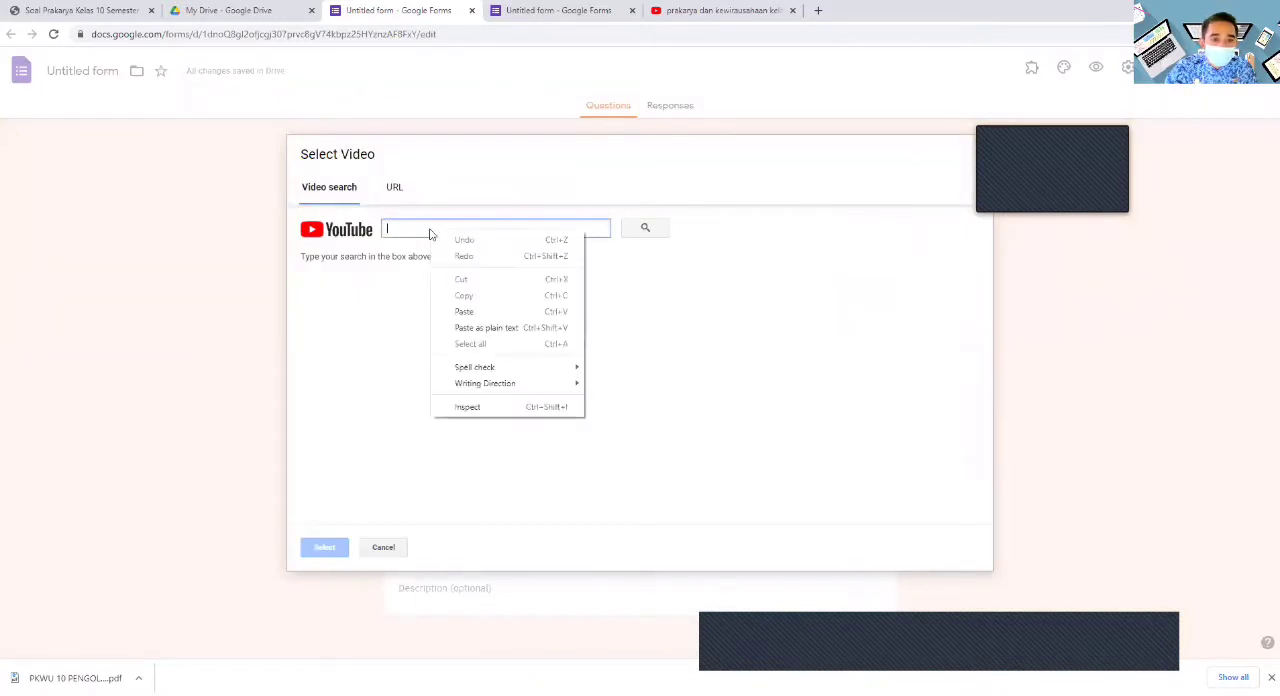
pyautogui.click(485, 314)
pyautogui.click(626, 236)
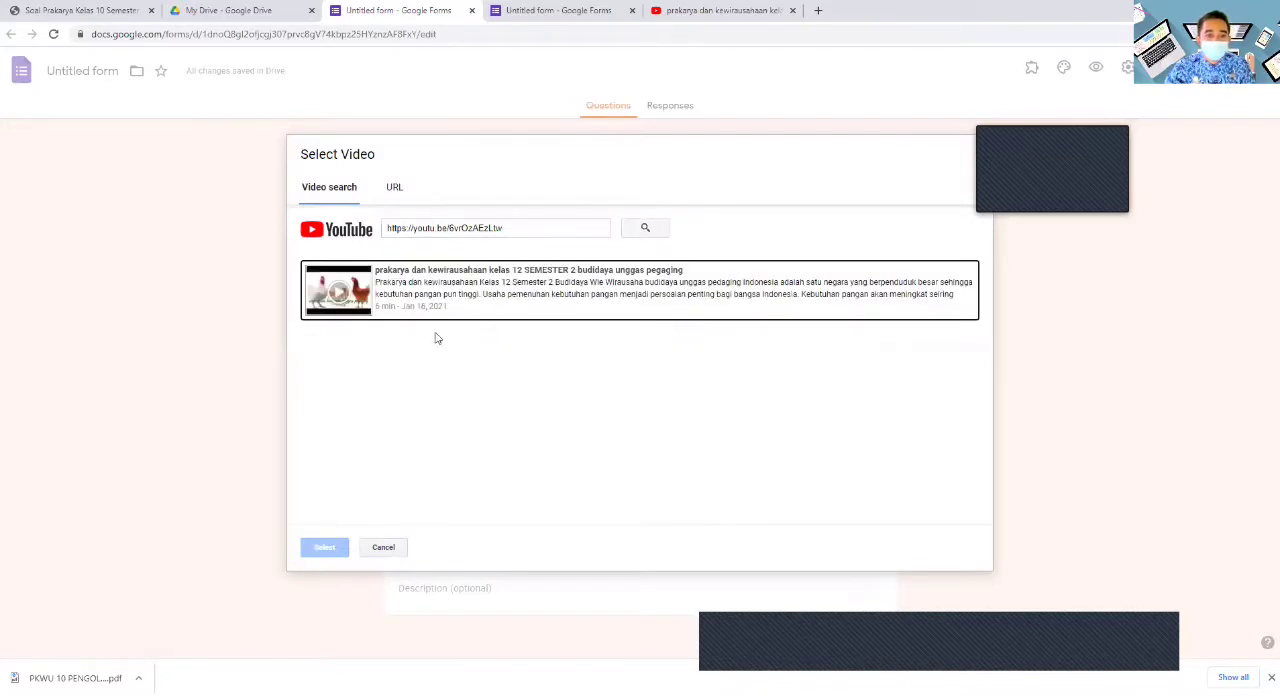
pyautogui.click(396, 289)
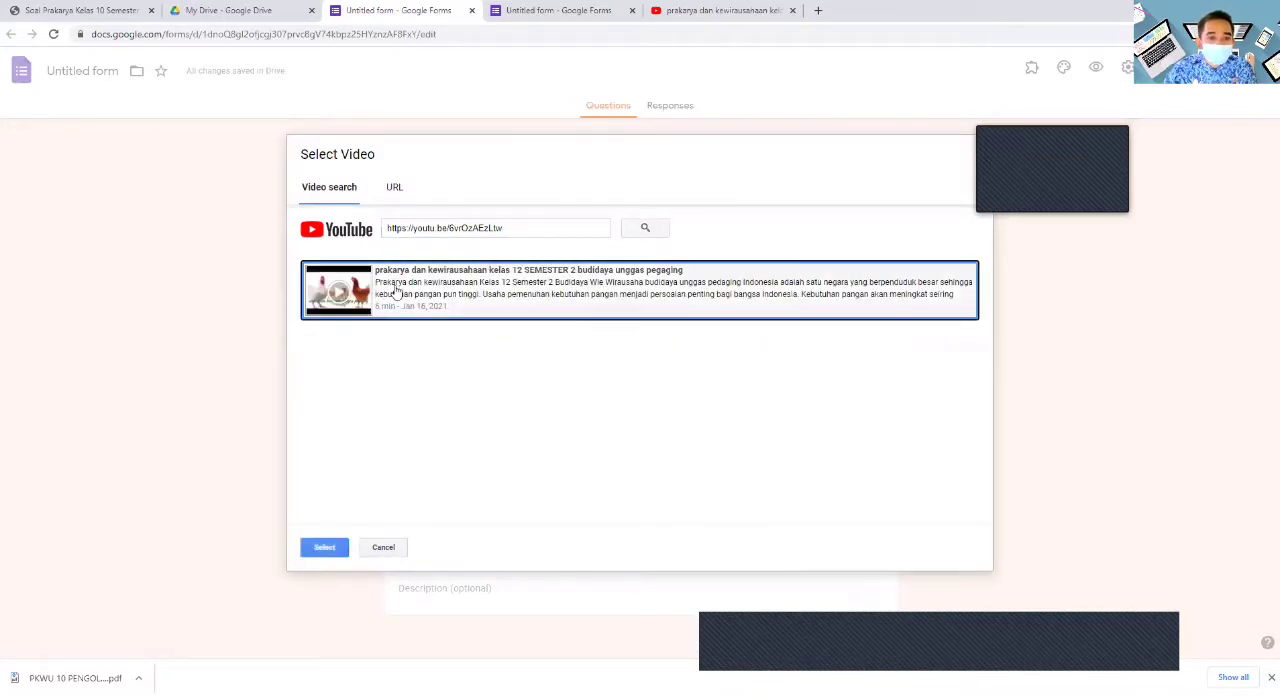
pyautogui.click(322, 548)
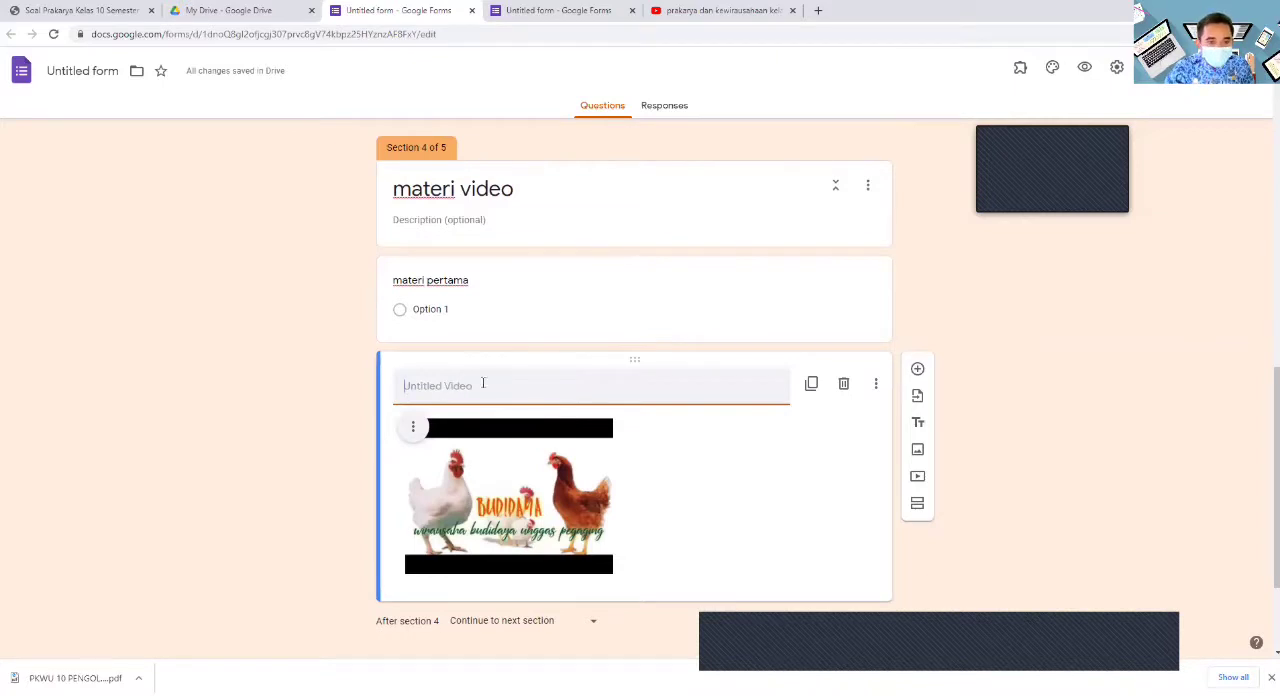
# - Title the inserted video "materi pertama" and delete the multiple-choice question of the same name above it
pyautogui.write('materi pertama')
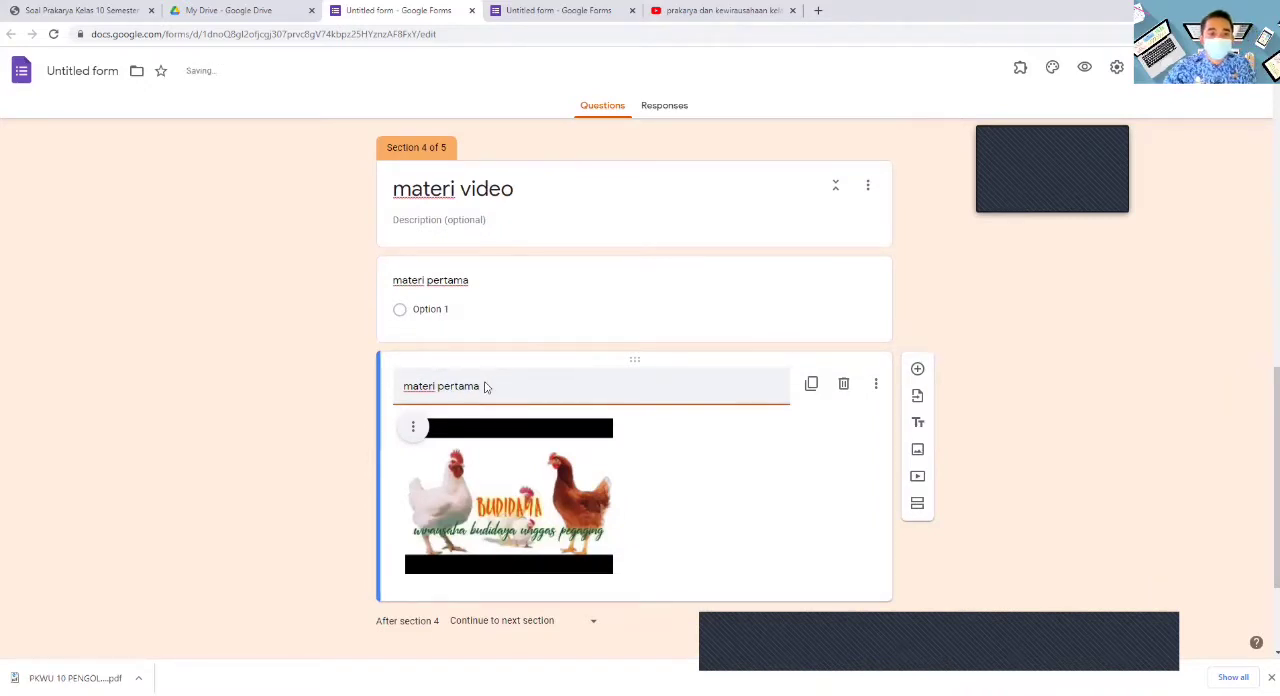
pyautogui.click(530, 330)
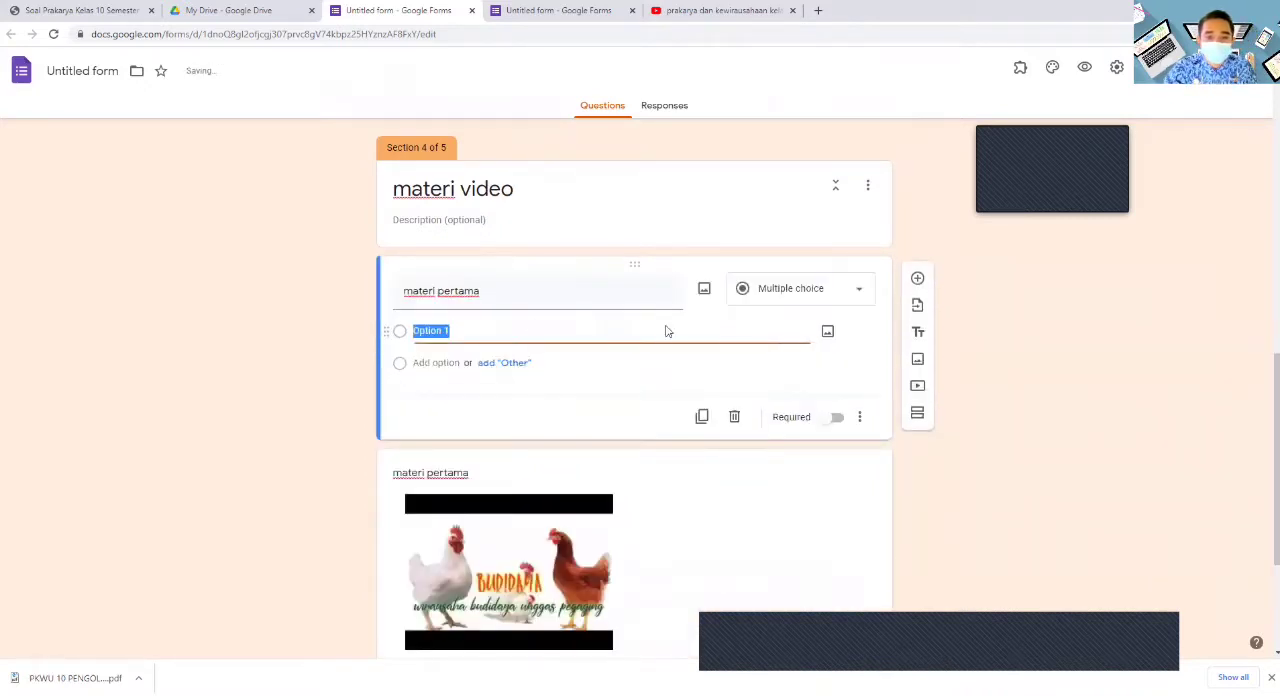
pyautogui.click(734, 417)
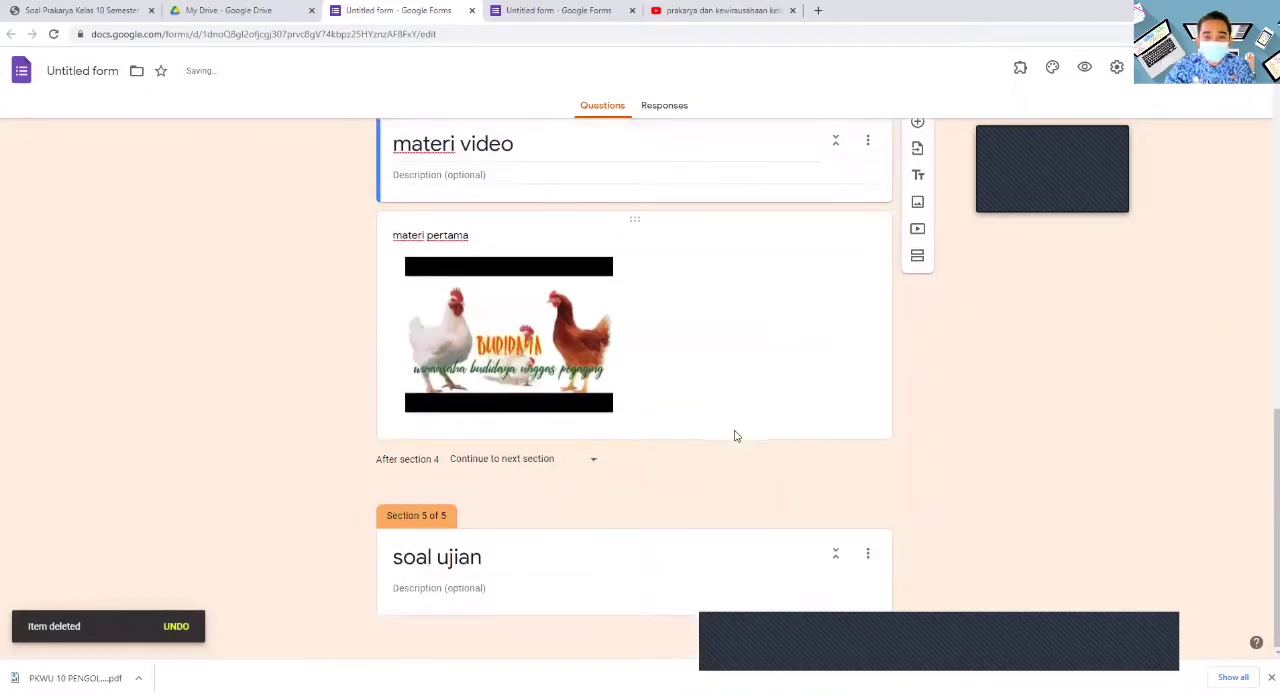
# - Start adding another video below "materi pertama" and copy the YouTube share link of "PRAKARYA kls 12 #3 B. Perancangan dan Kegiatan Budi Daya Ternak Unggas Pedaging"
pyautogui.click(865, 376)
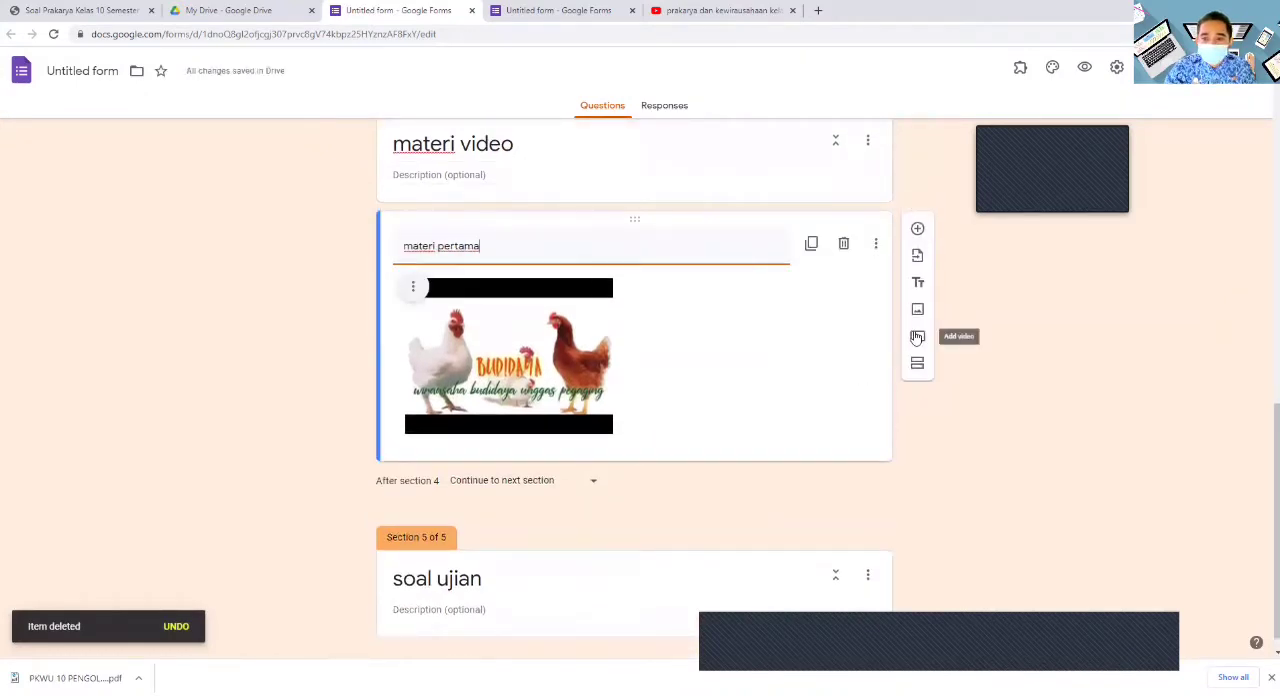
pyautogui.click(917, 338)
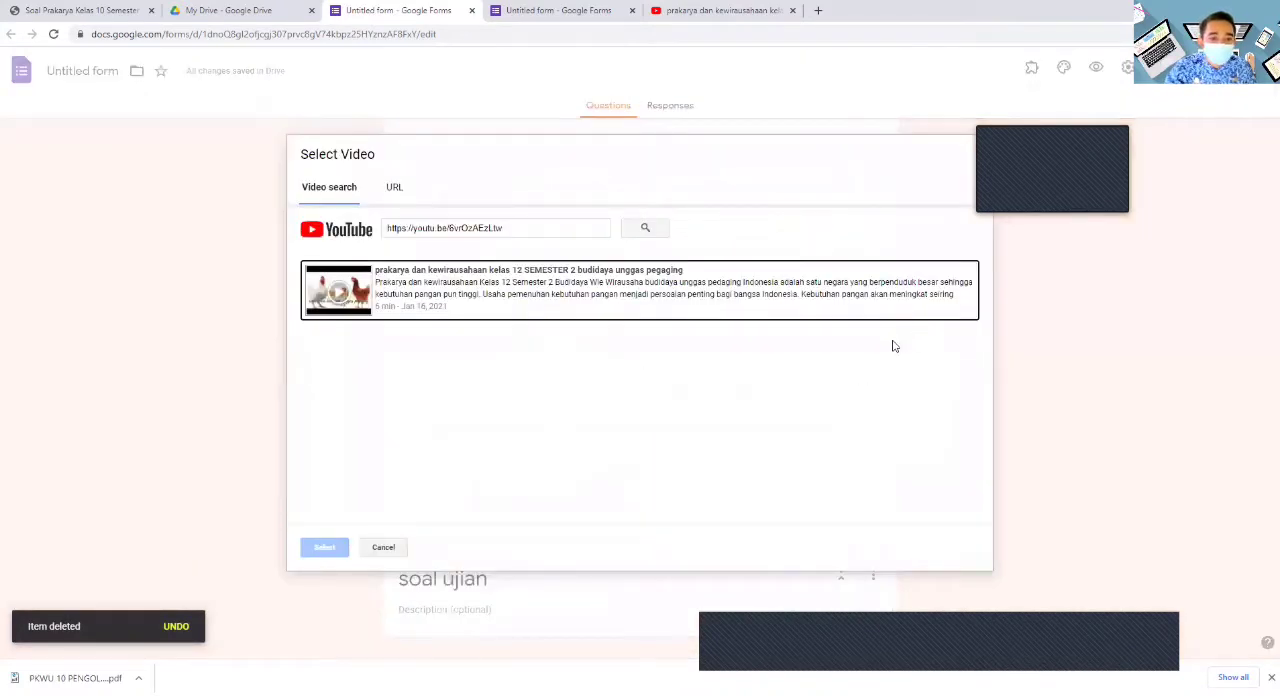
pyautogui.click(691, 11)
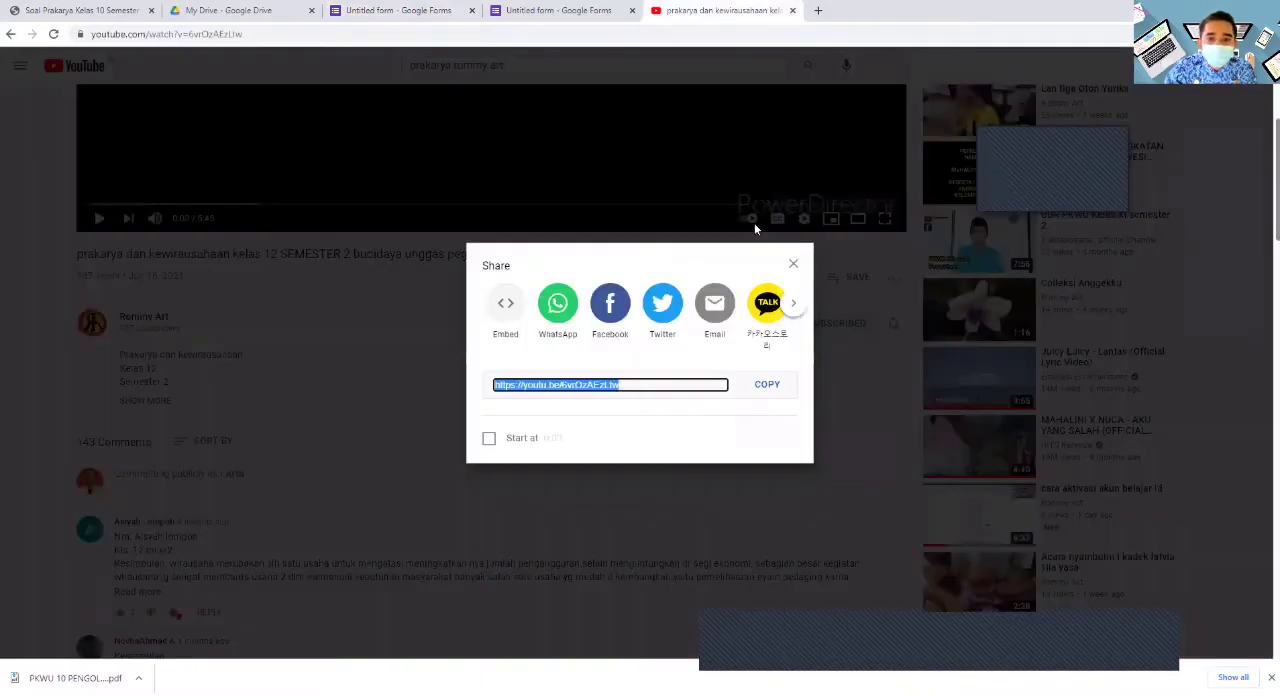
pyautogui.click(794, 266)
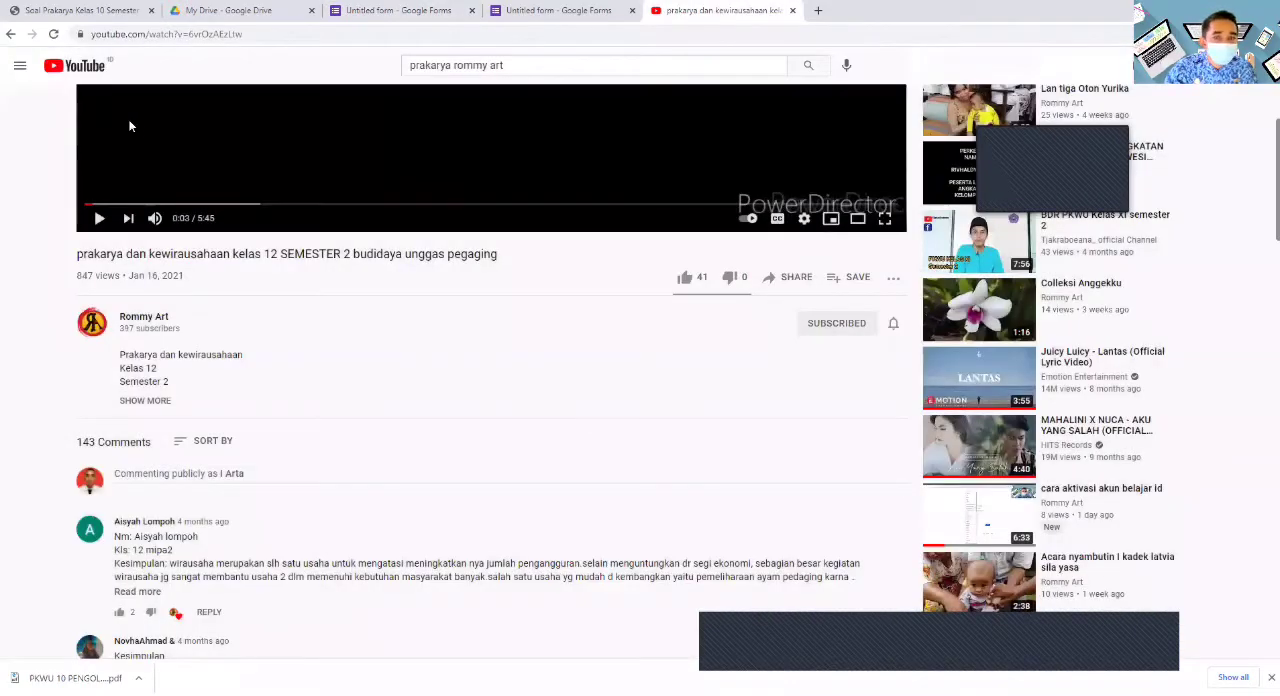
pyautogui.scroll(3, 142, 123)
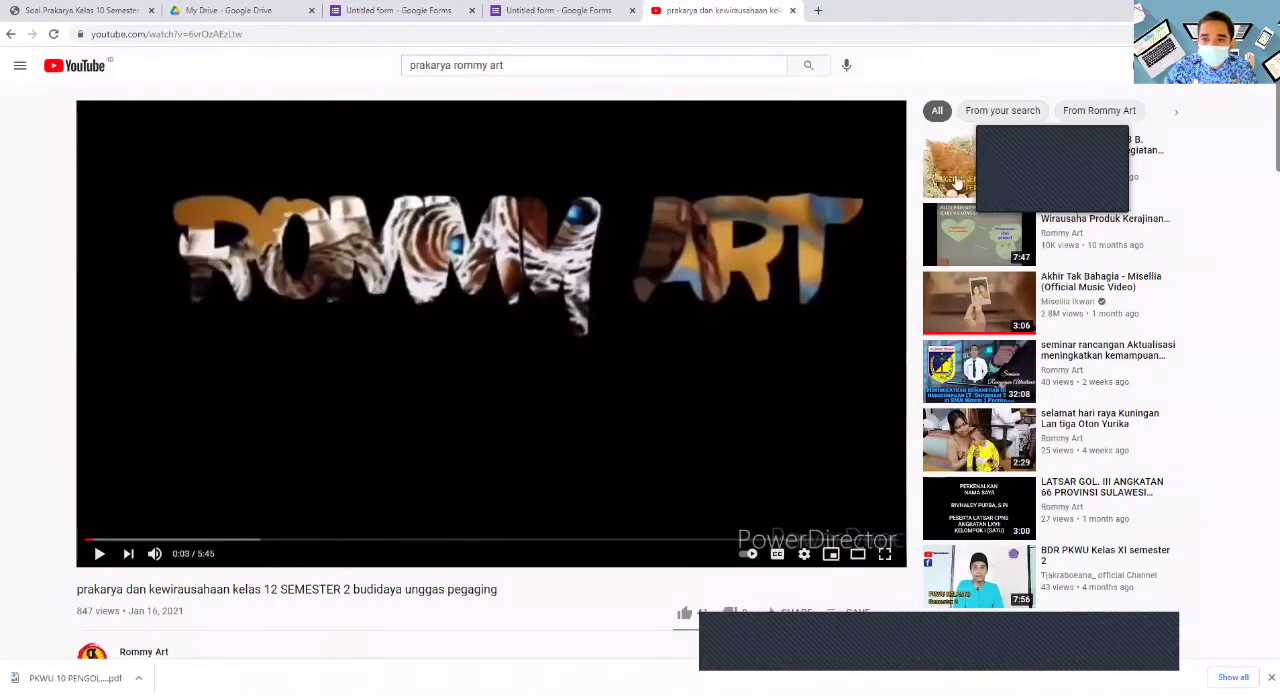
pyautogui.click(950, 180)
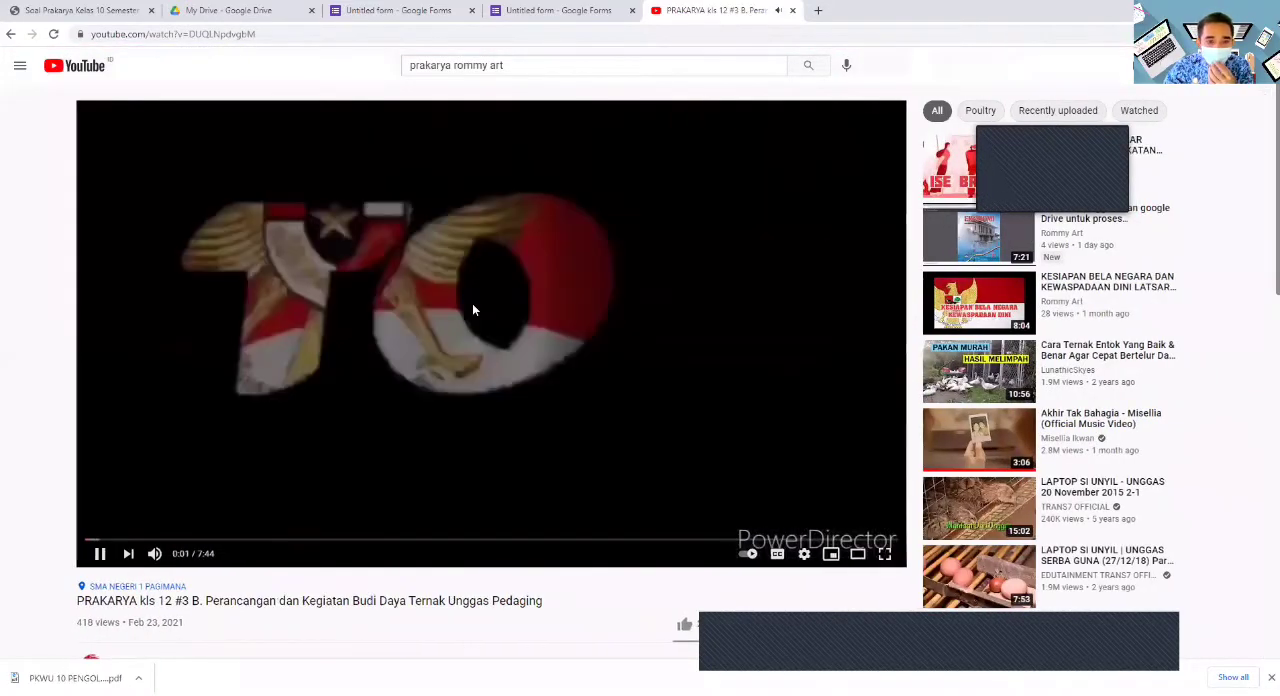
pyautogui.click(472, 306)
pyautogui.scroll(-4, 480, 312)
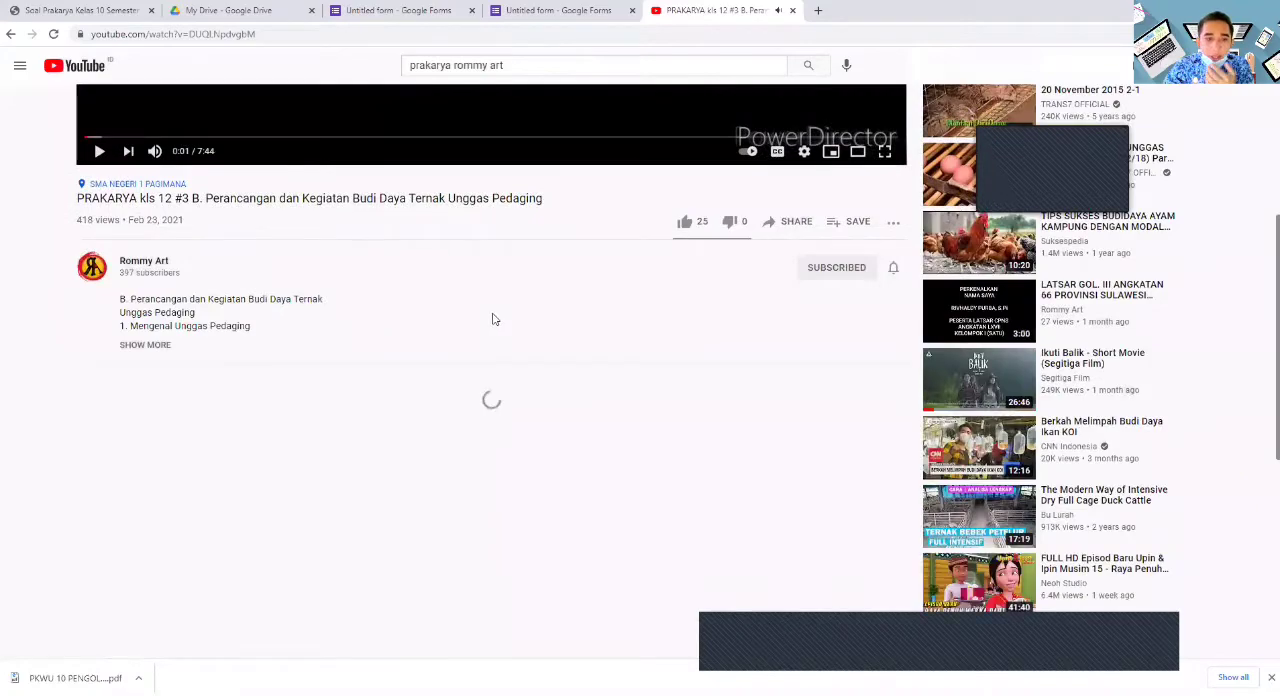
pyautogui.click(787, 221)
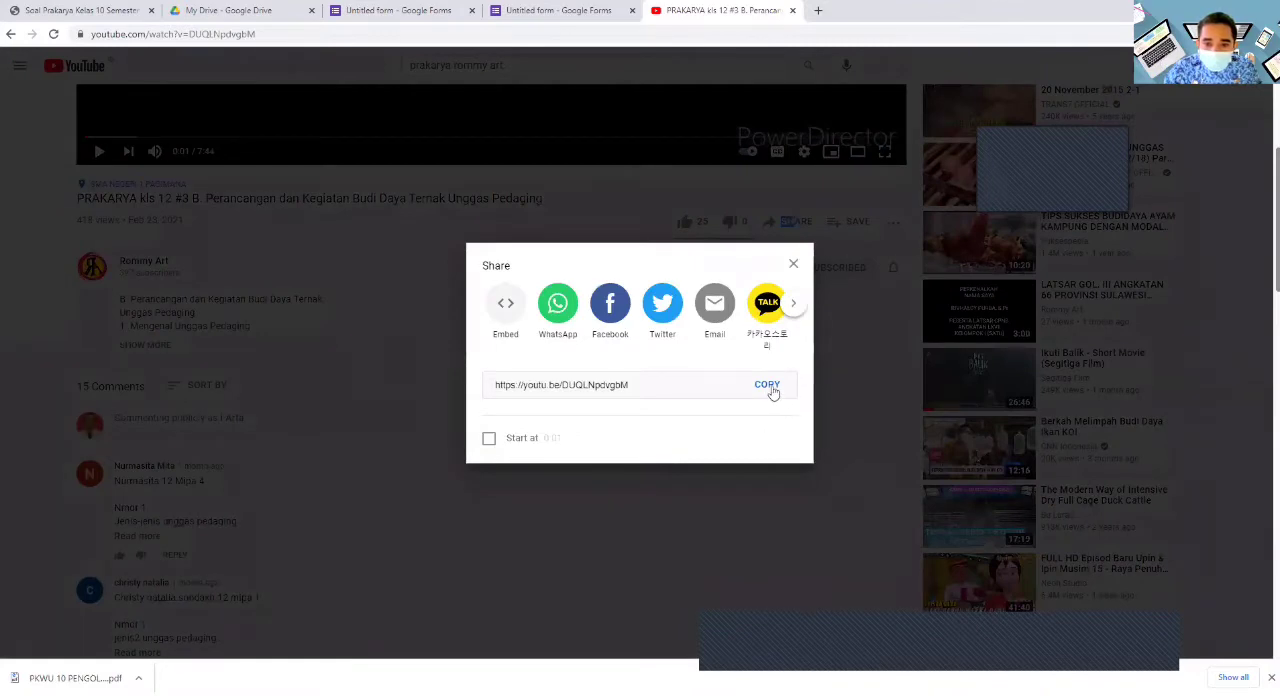
pyautogui.click(770, 390)
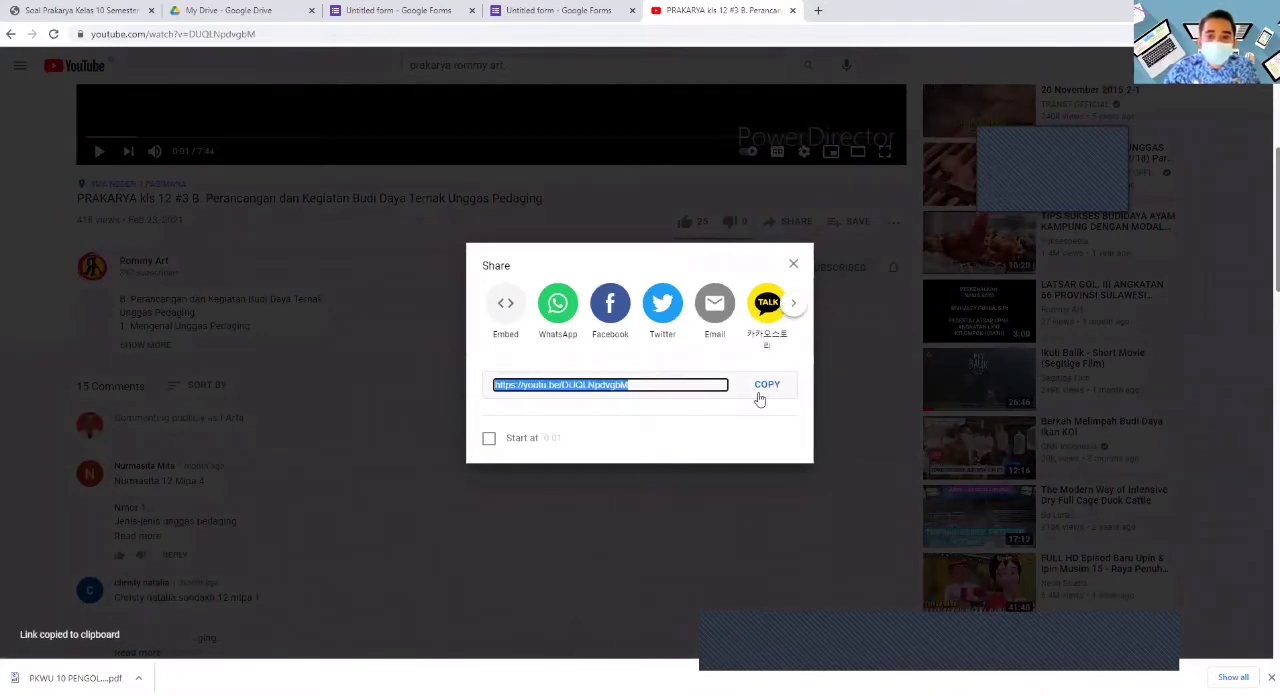
# - Return to the prakarya form and insert the YouTube video from the newly copied link, replacing the previous link in the video search
pyautogui.click(428, 8)
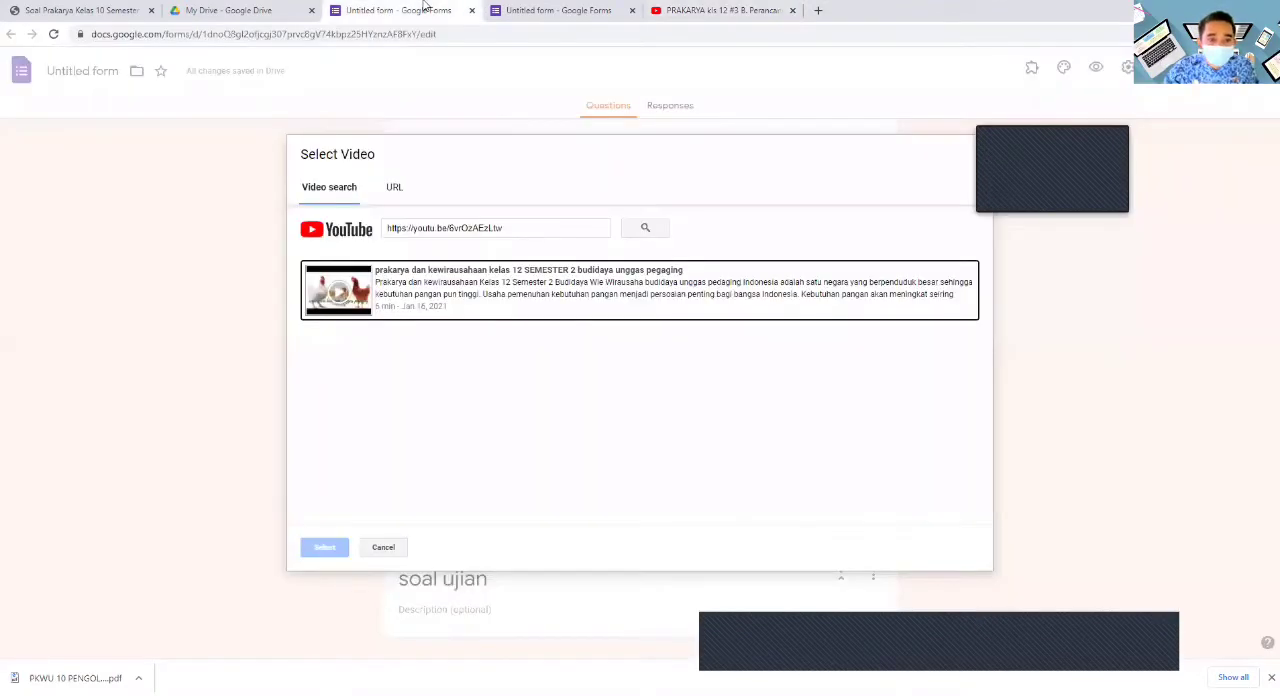
pyautogui.moveTo(518, 233); pyautogui.dragTo(358, 226)
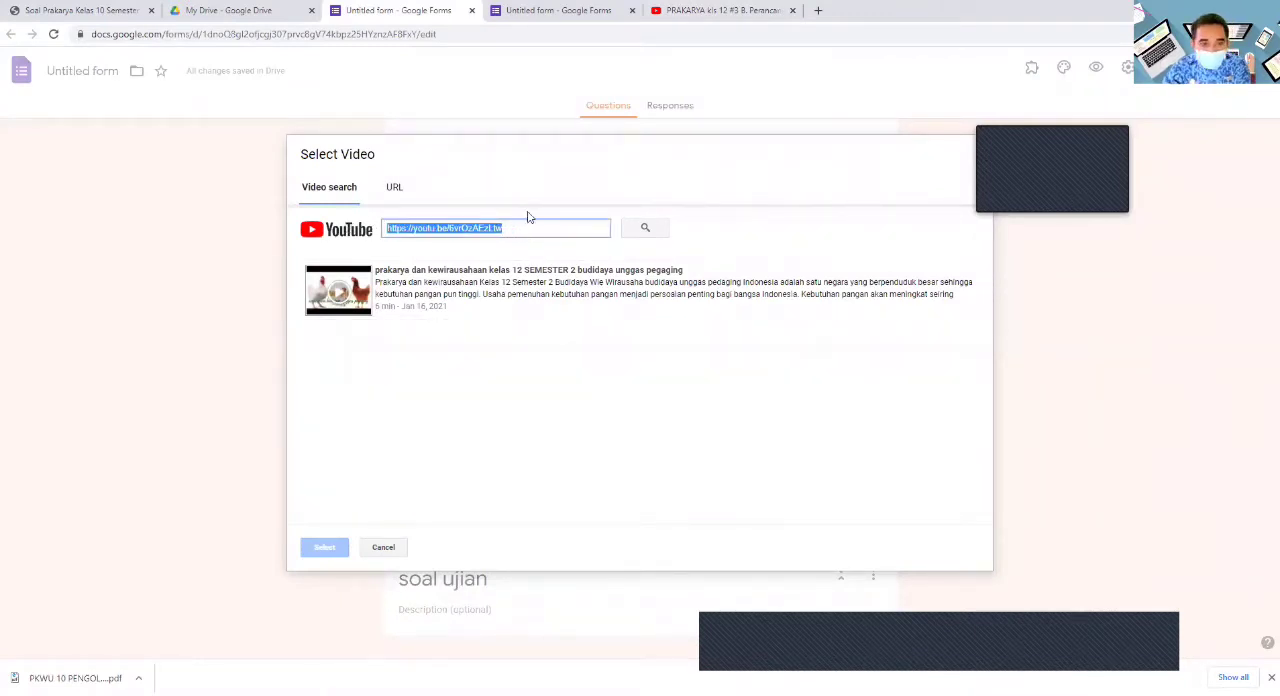
pyautogui.press('BackSpace')
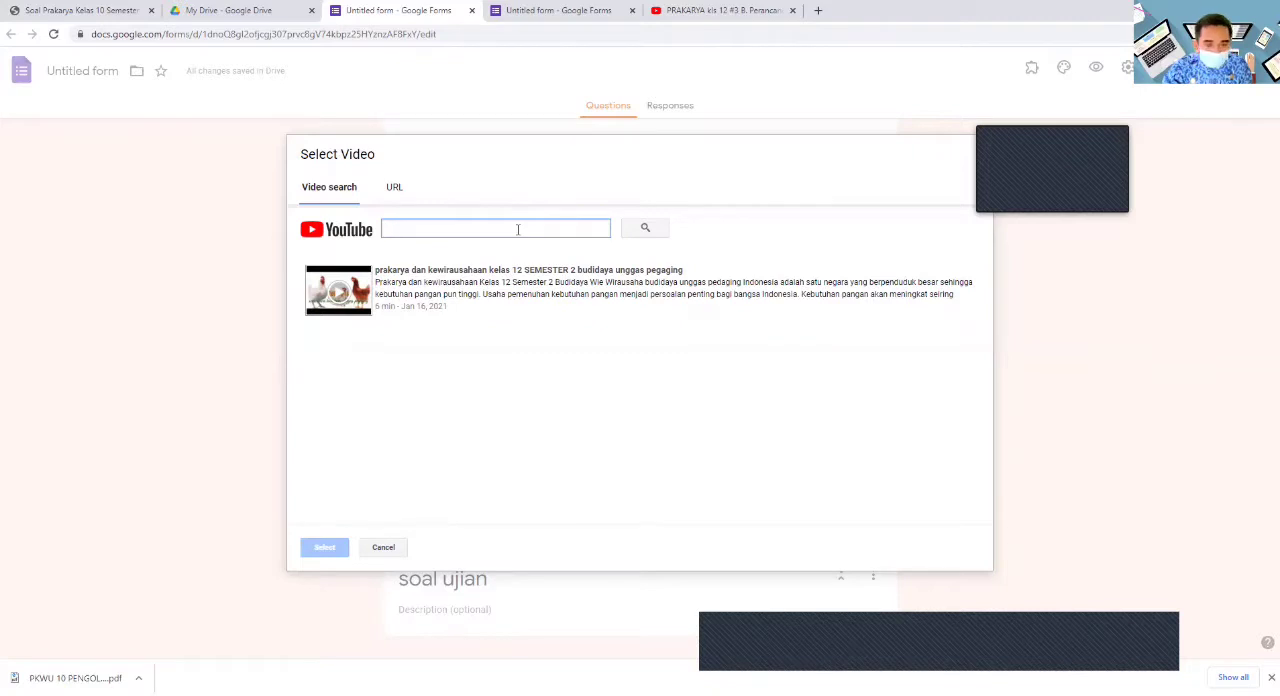
pyautogui.hotkey('ctrl', 'v')
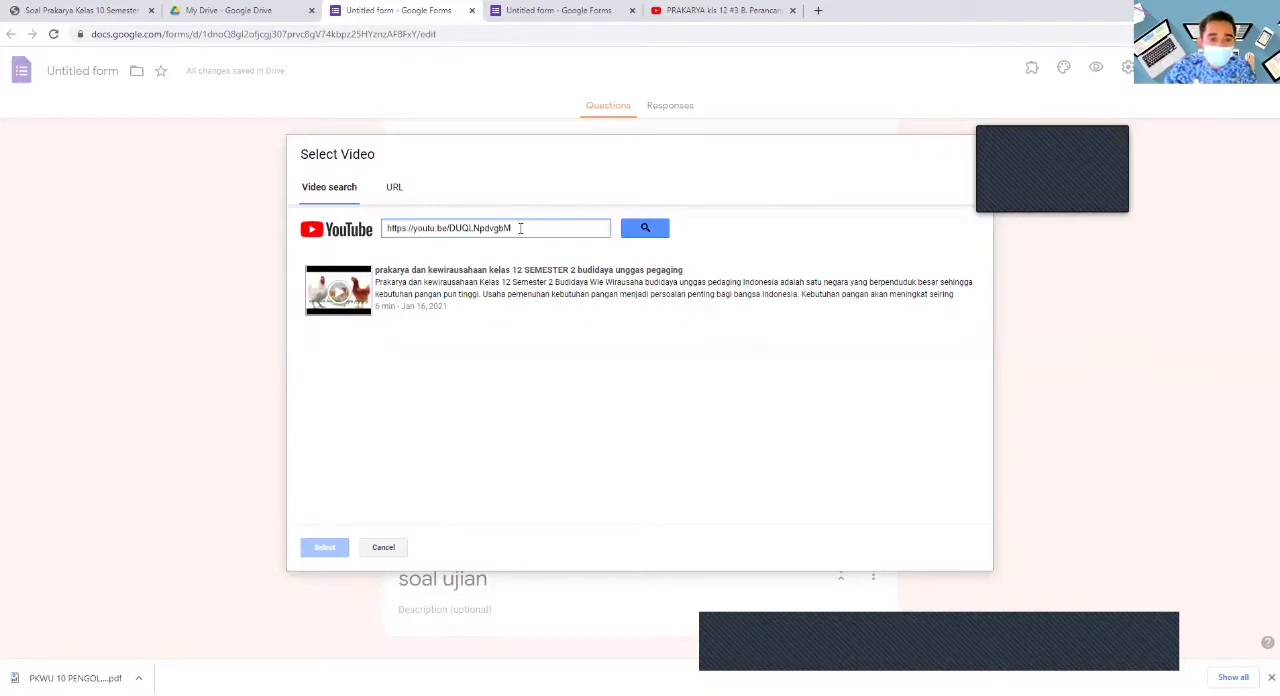
pyautogui.click(642, 228)
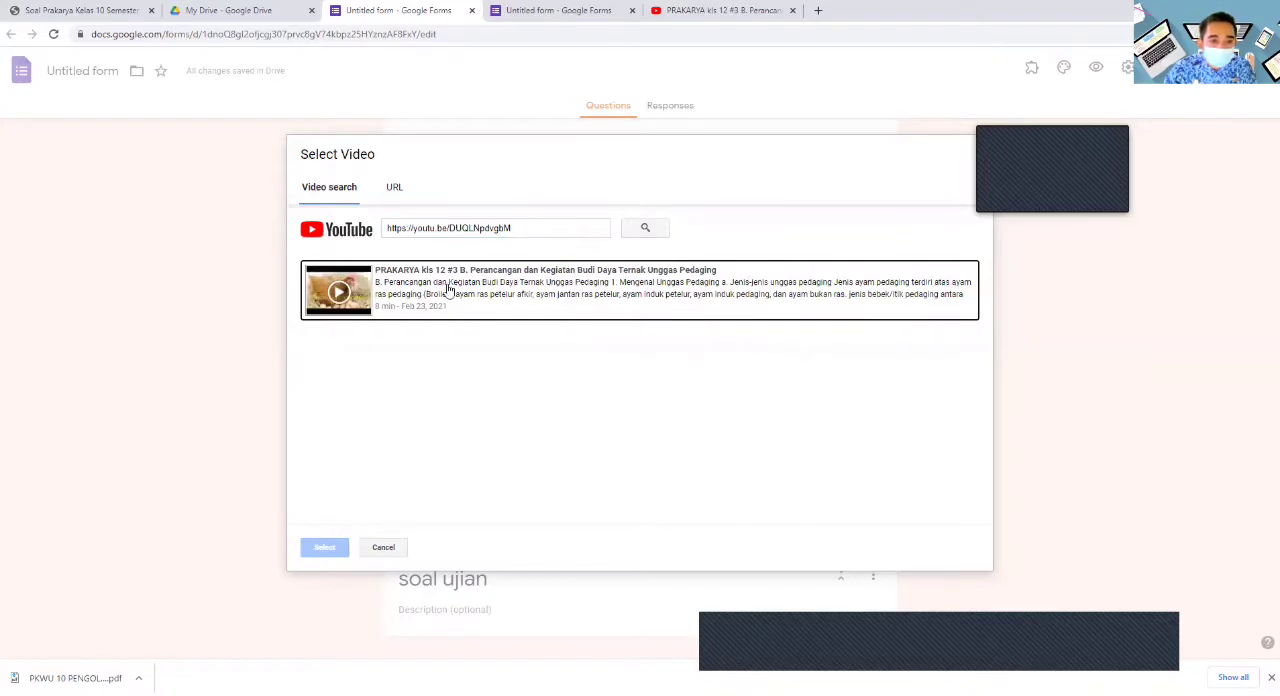
pyautogui.click(449, 288)
pyautogui.click(324, 547)
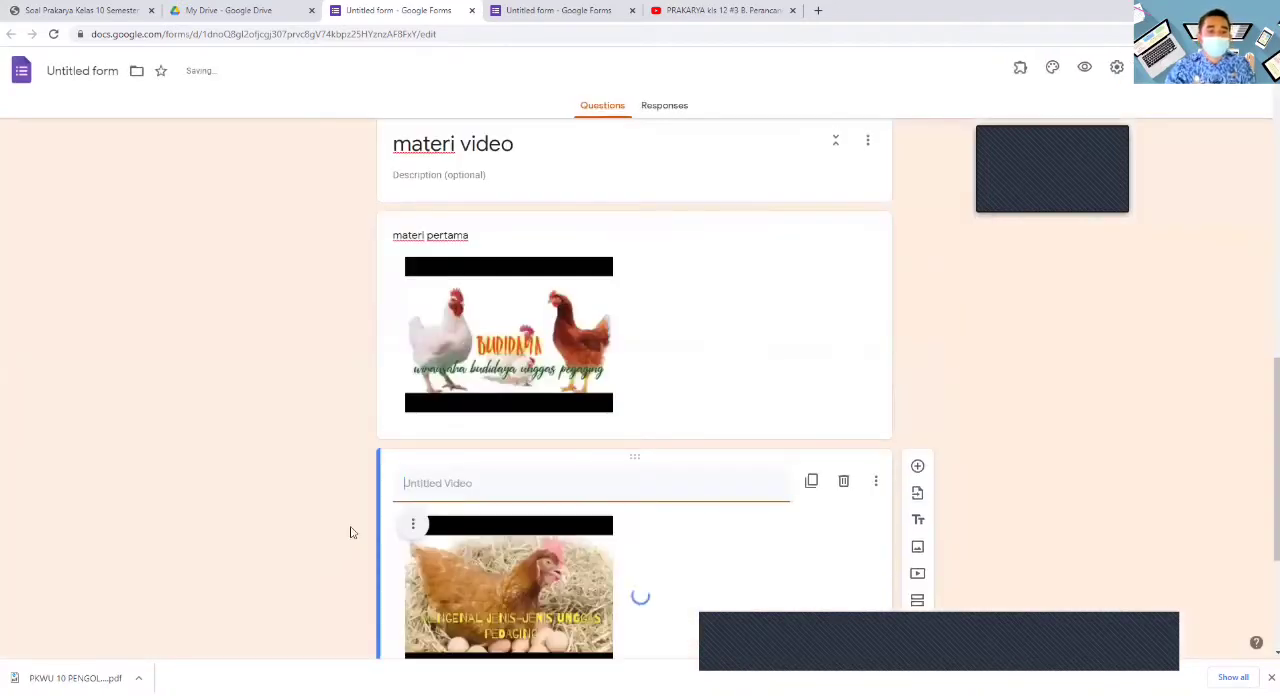
# - Title the second video in the "materi video" section "materi ke 2"
pyautogui.scroll(-3, 460, 510)
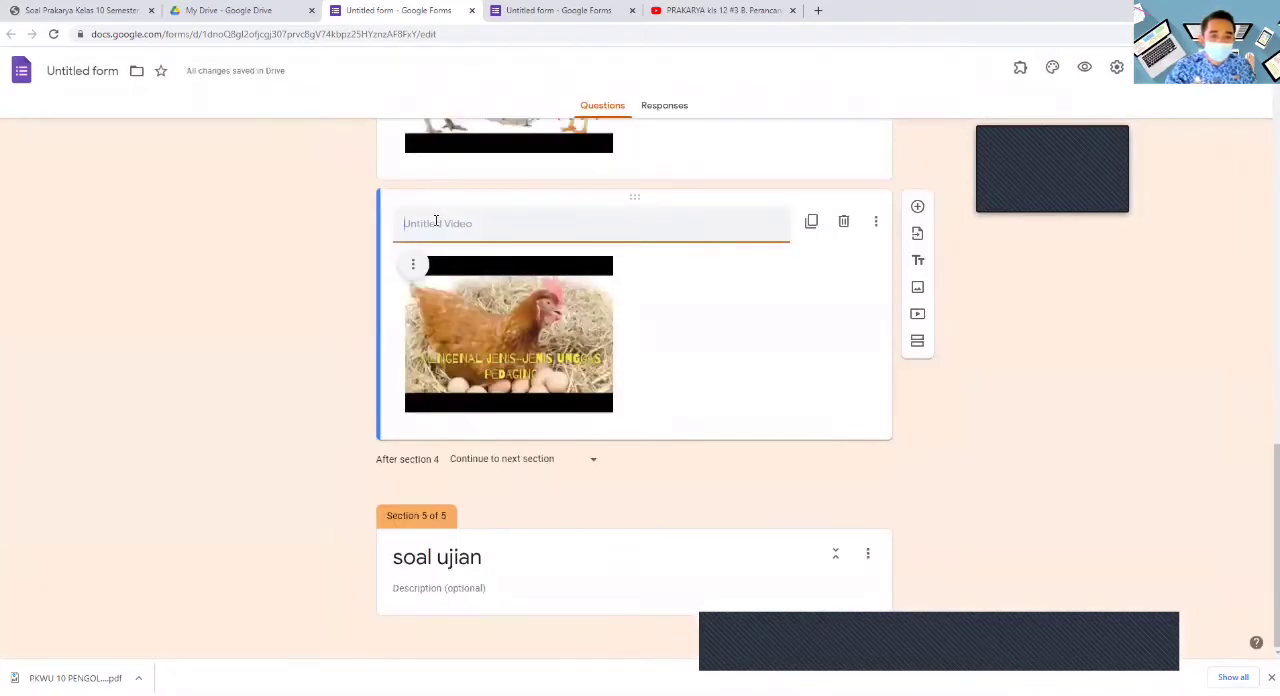
pyautogui.write('mater')
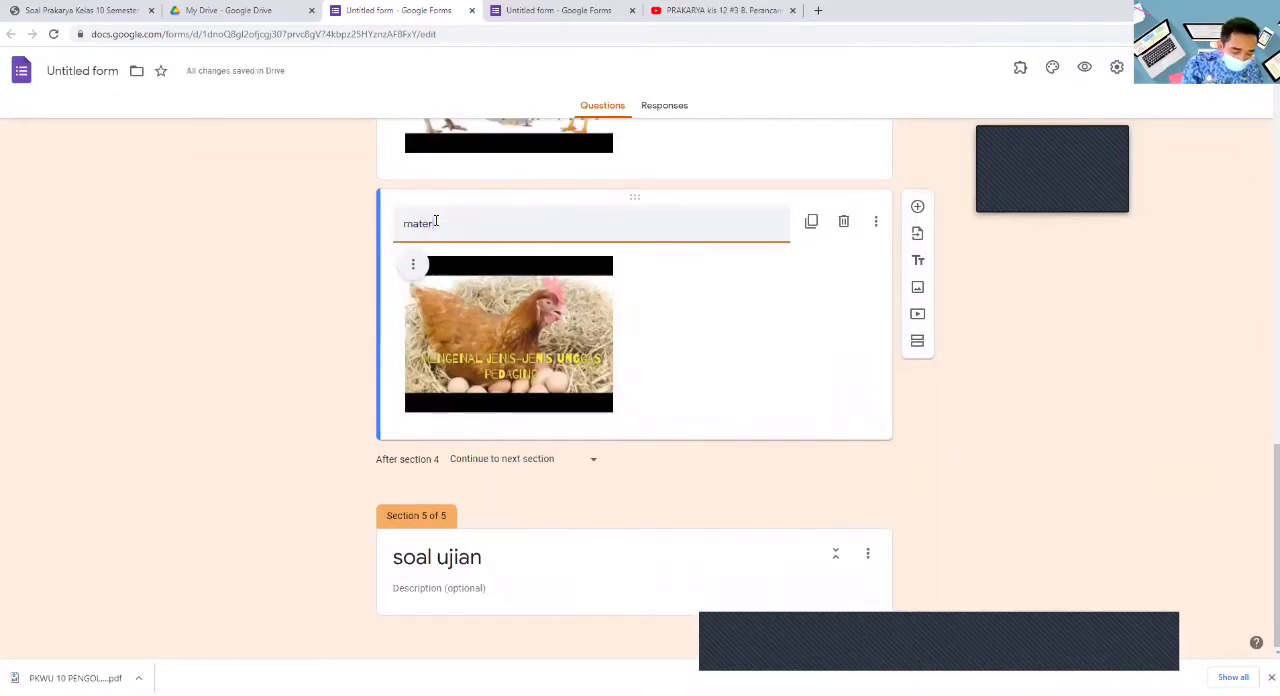
pyautogui.write('i ke 2')
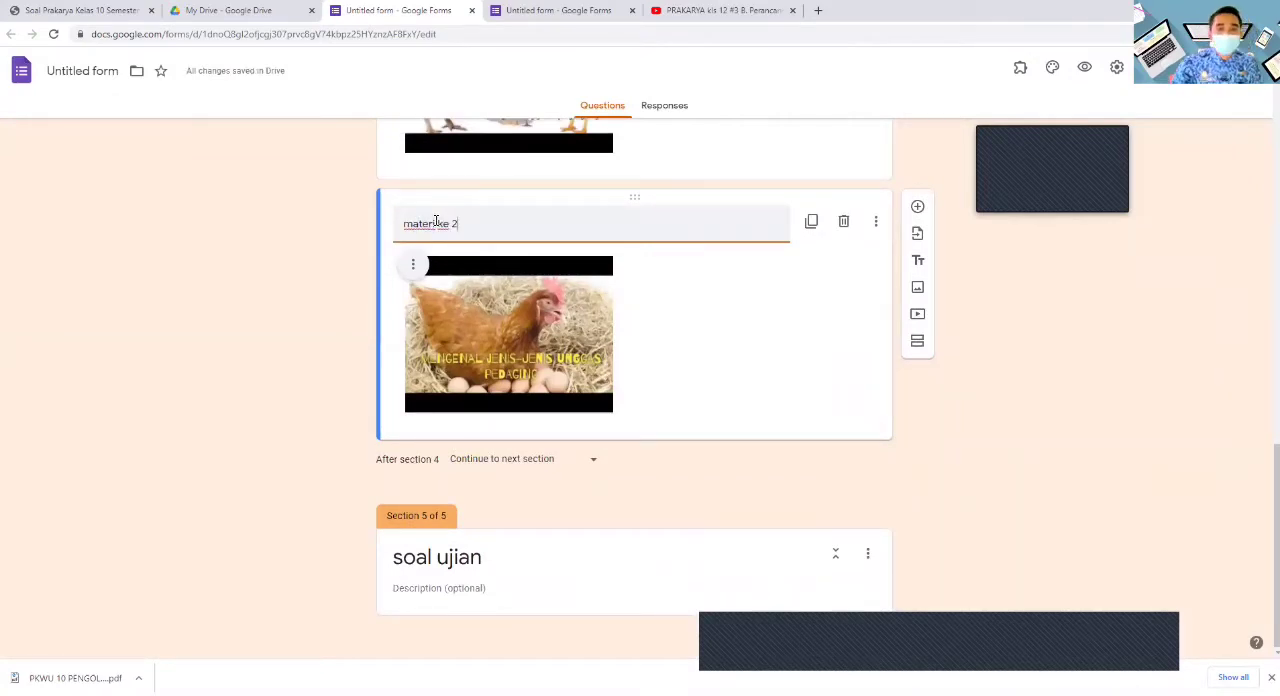
pyautogui.scroll(4, 571, 420)
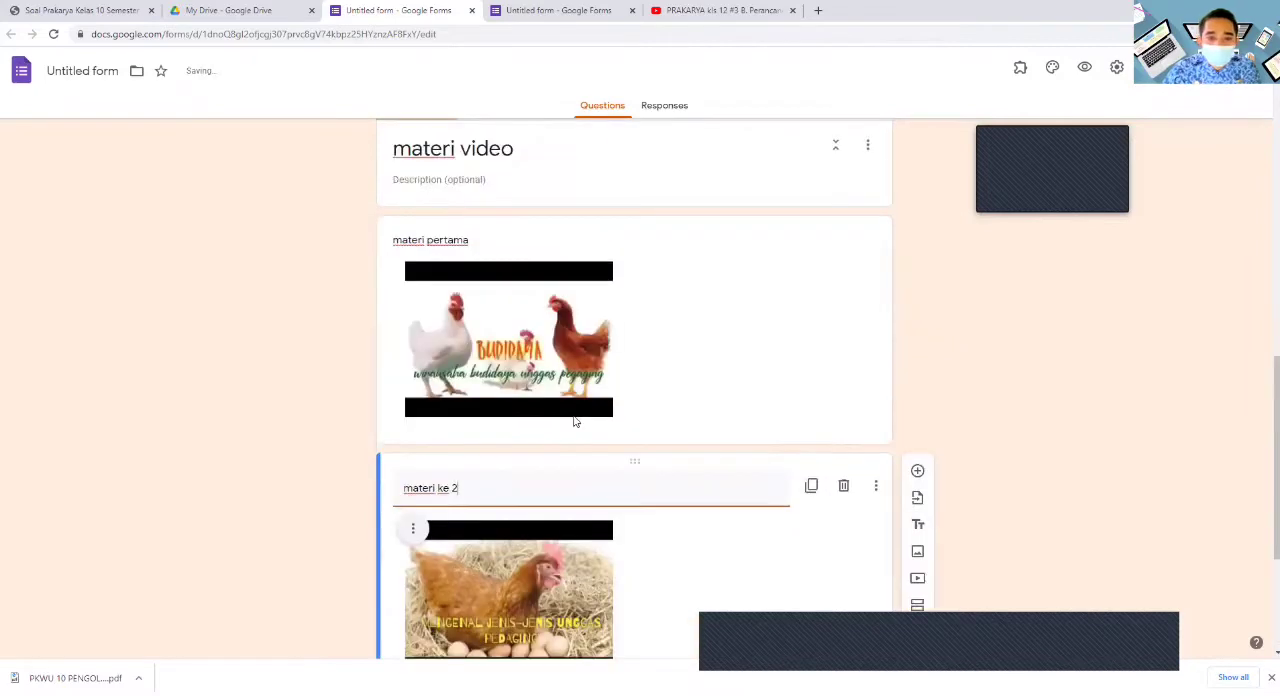
pyautogui.scroll(-3, 550, 410)
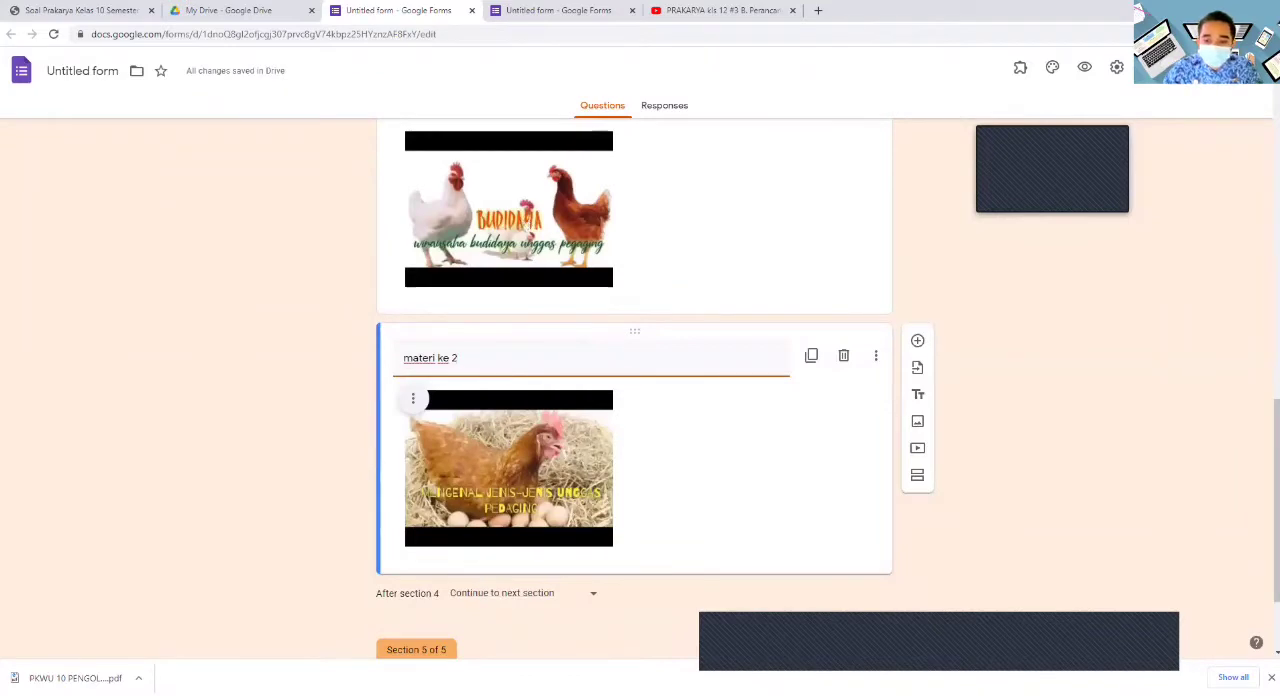
pyautogui.scroll(-2, 976, 605)
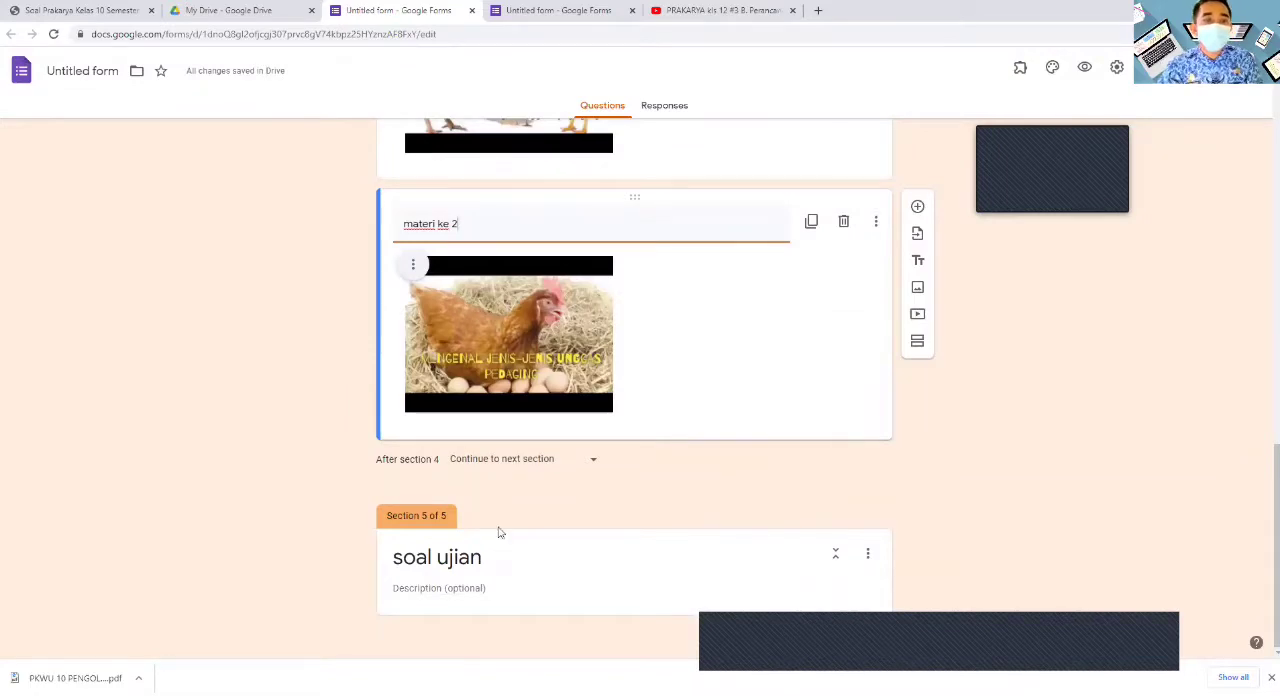
# - Rename the form file as "menu prakarya"
pyautogui.scroll(15, 846, 488)
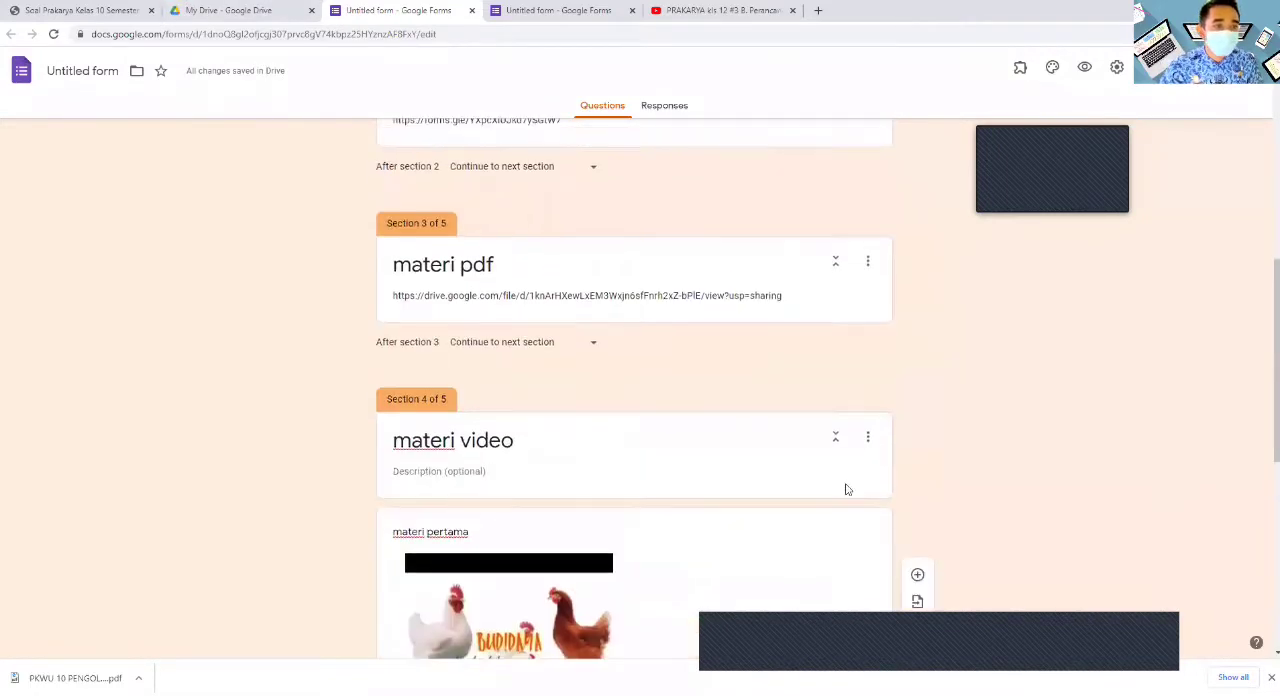
pyautogui.scroll(1, 844, 488)
pyautogui.click(108, 70)
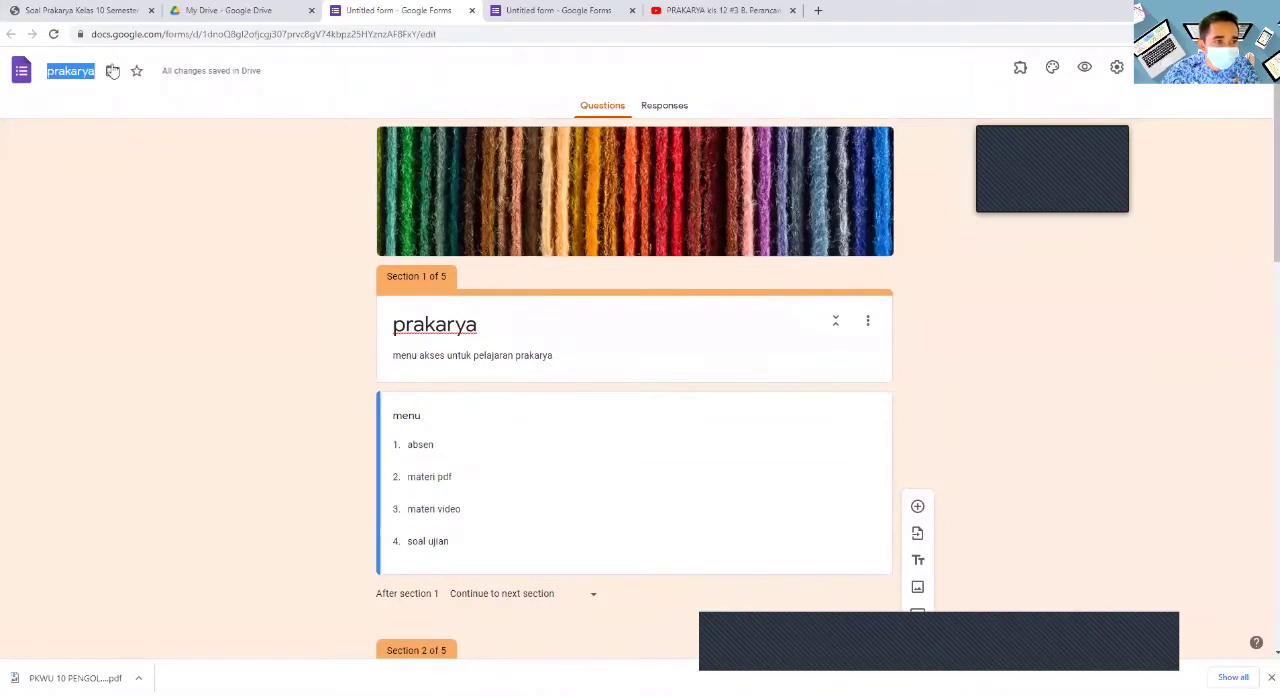
pyautogui.write('men')
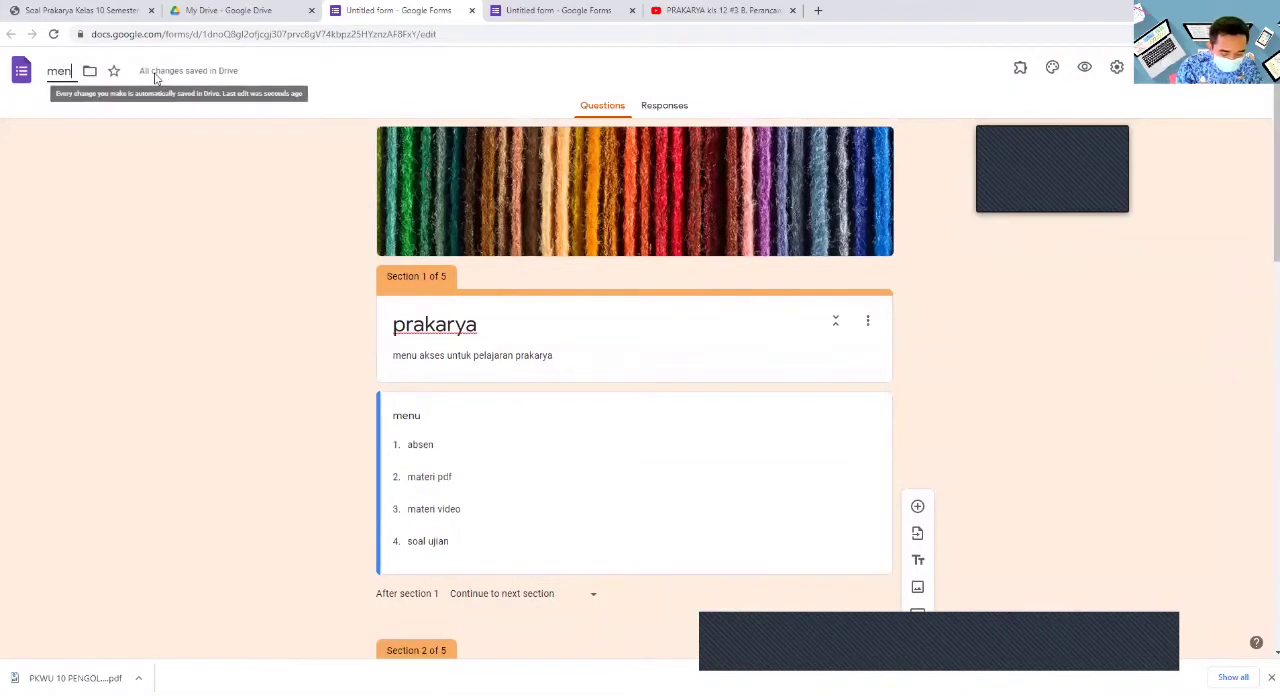
pyautogui.write('u prakar')
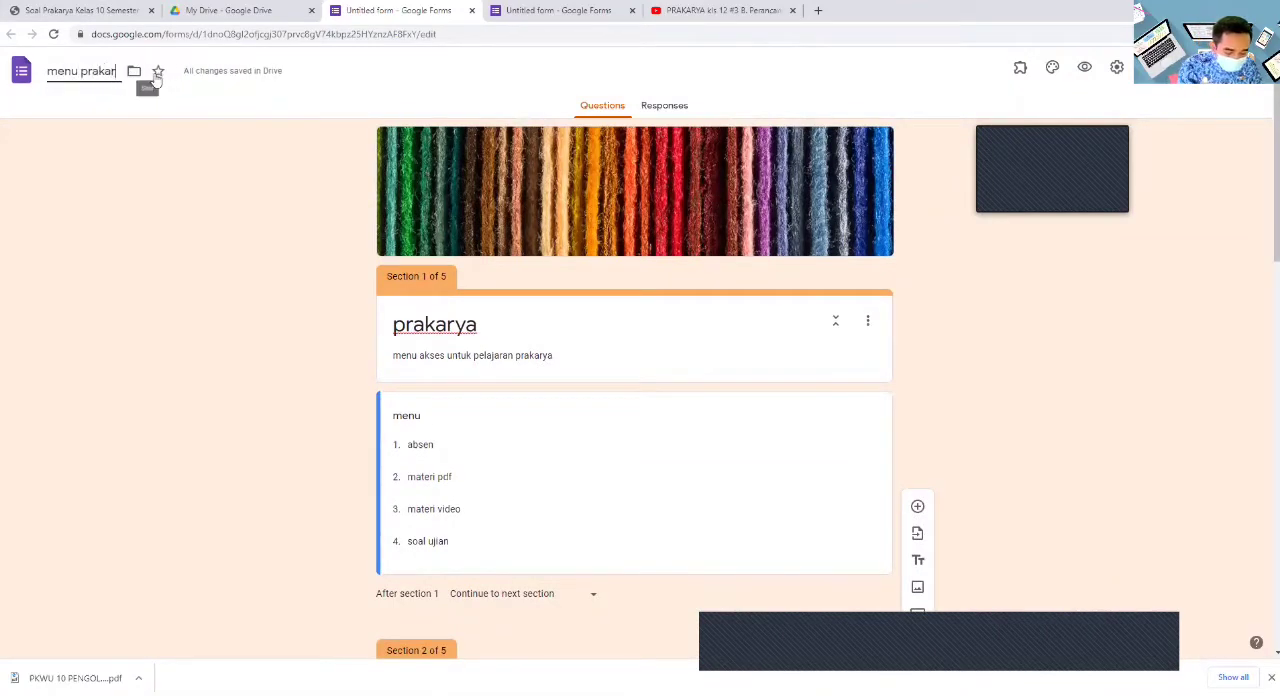
pyautogui.write('ya')
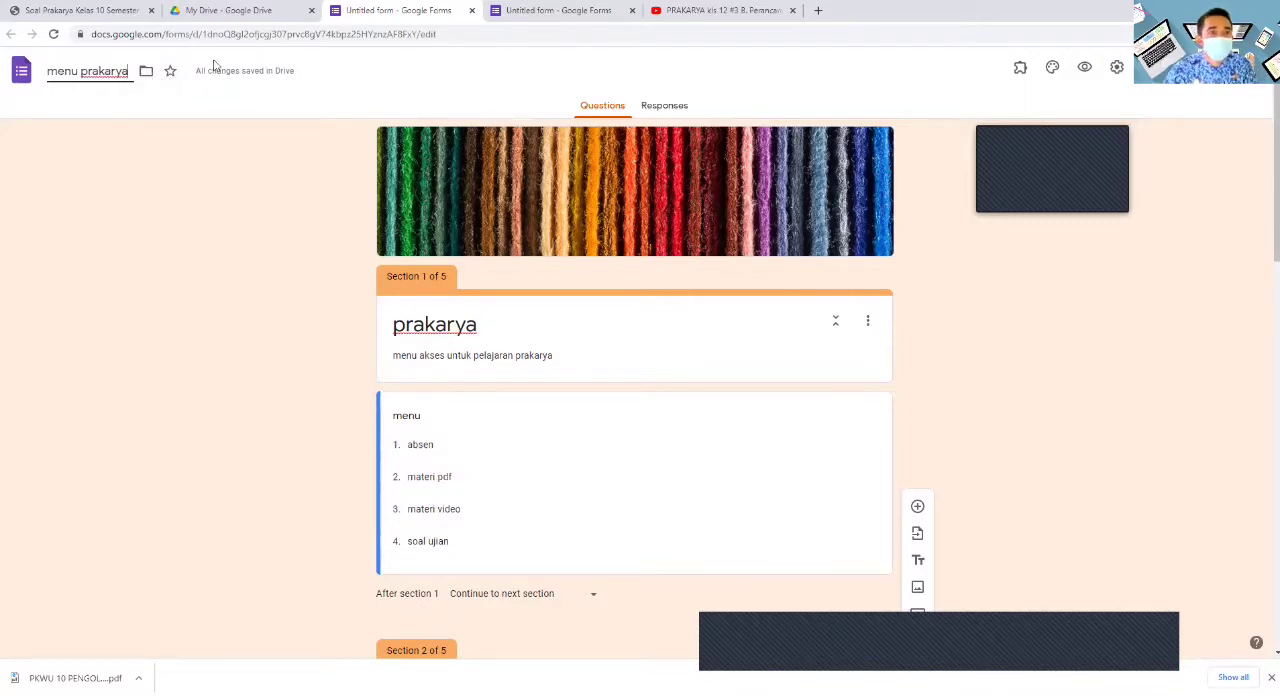
# - Create a new Google Form from Google Drive, titled "ujian semester genap" with the description "prakarya"
pyautogui.click(218, 9)
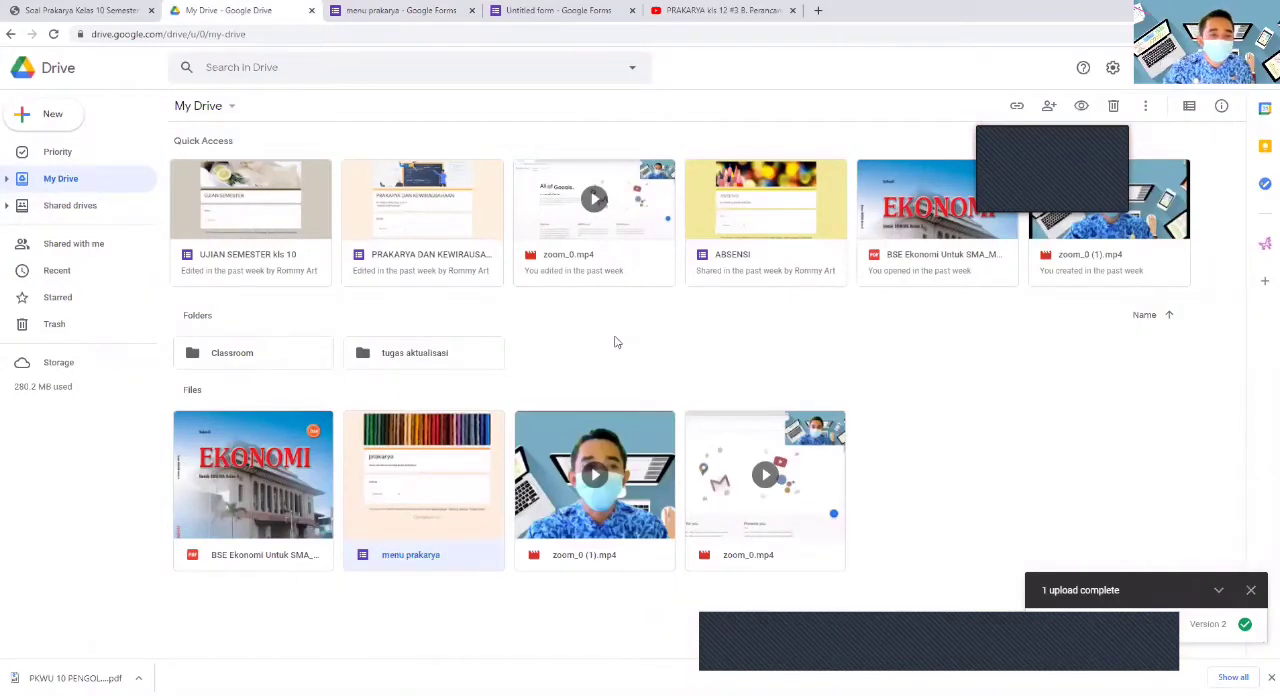
pyautogui.click(24, 117)
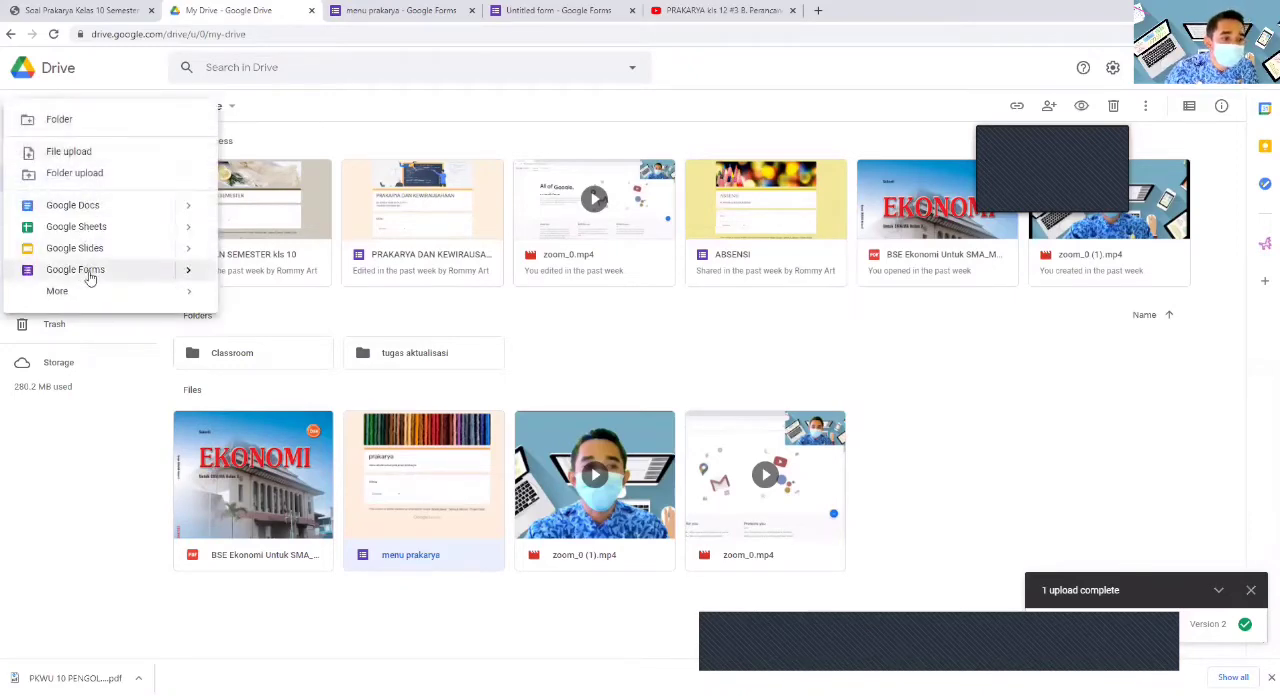
pyautogui.click(93, 274)
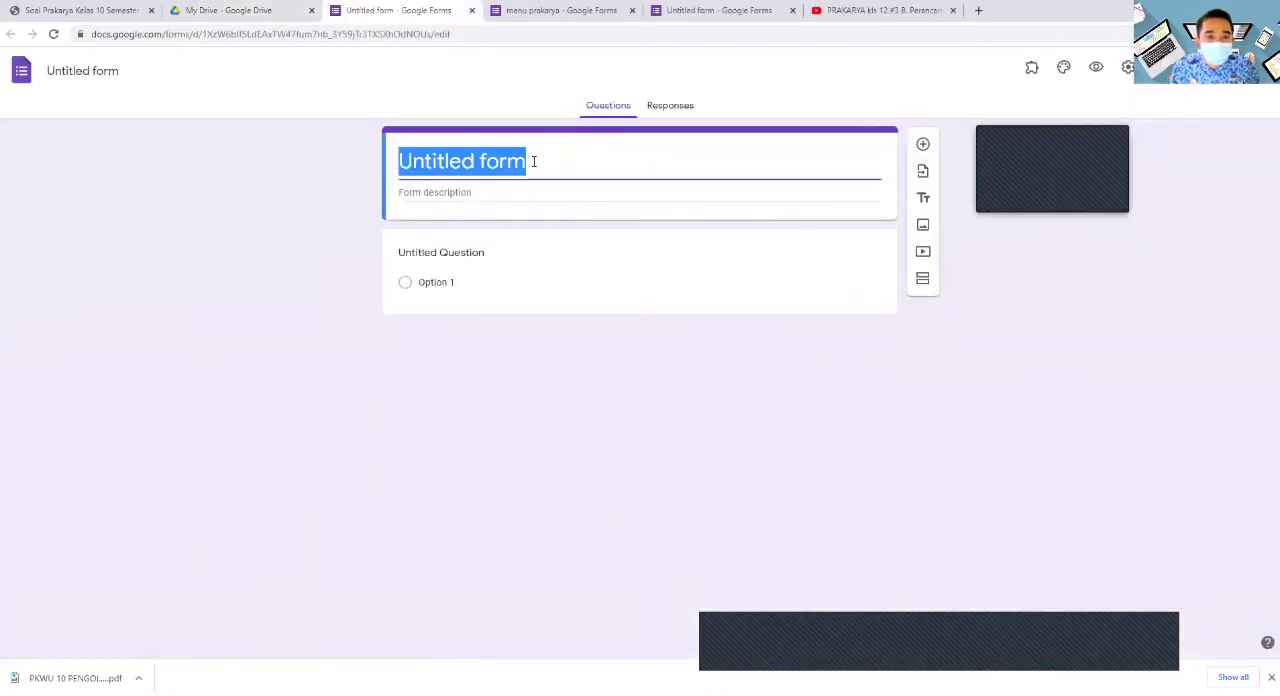
pyautogui.write('uj')
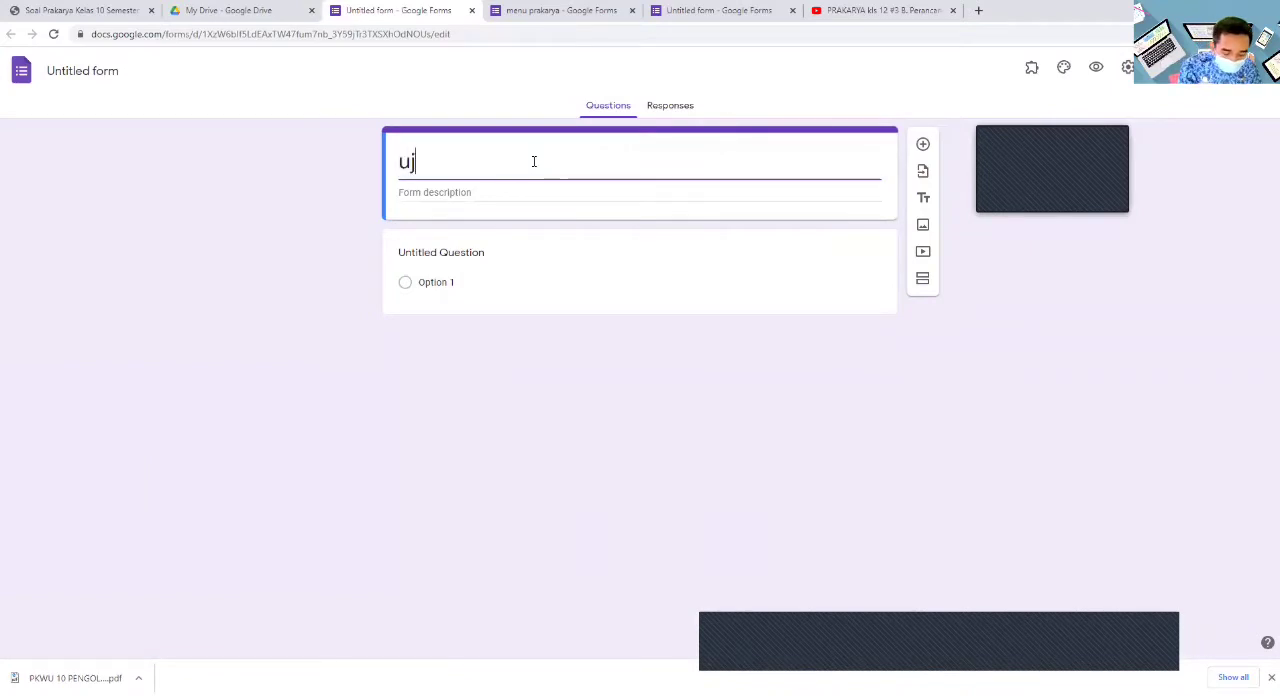
pyautogui.write('ian se')
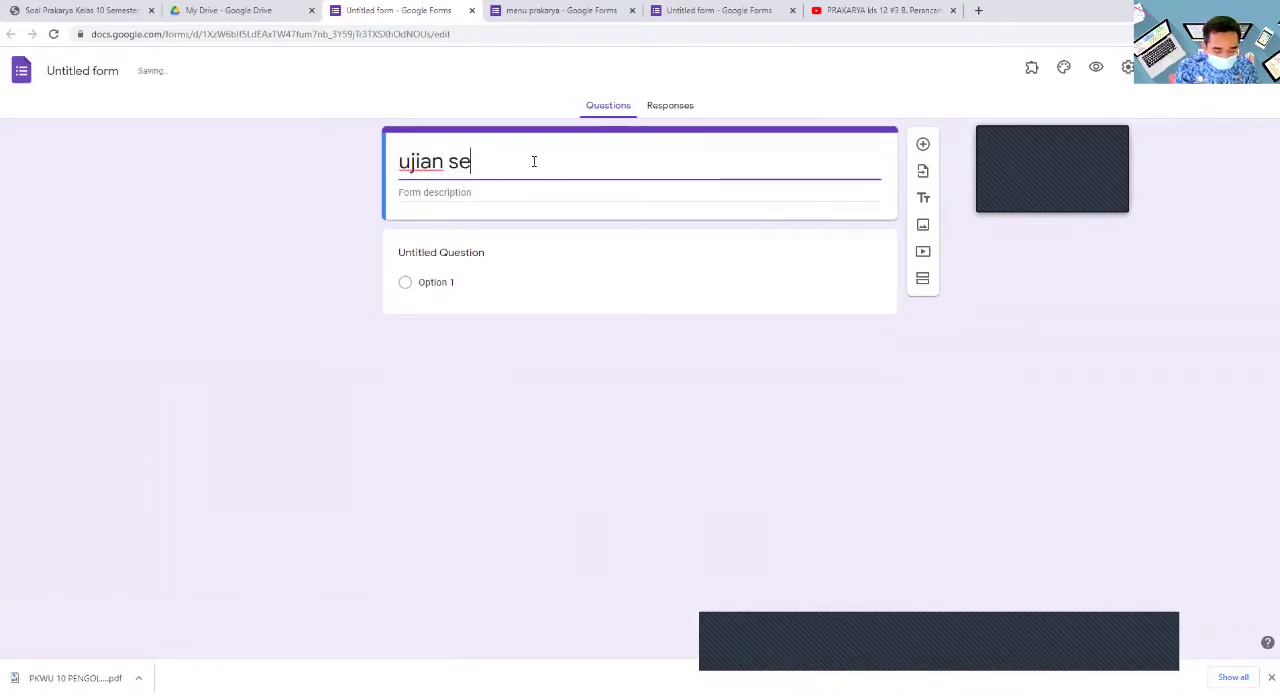
pyautogui.write('mester')
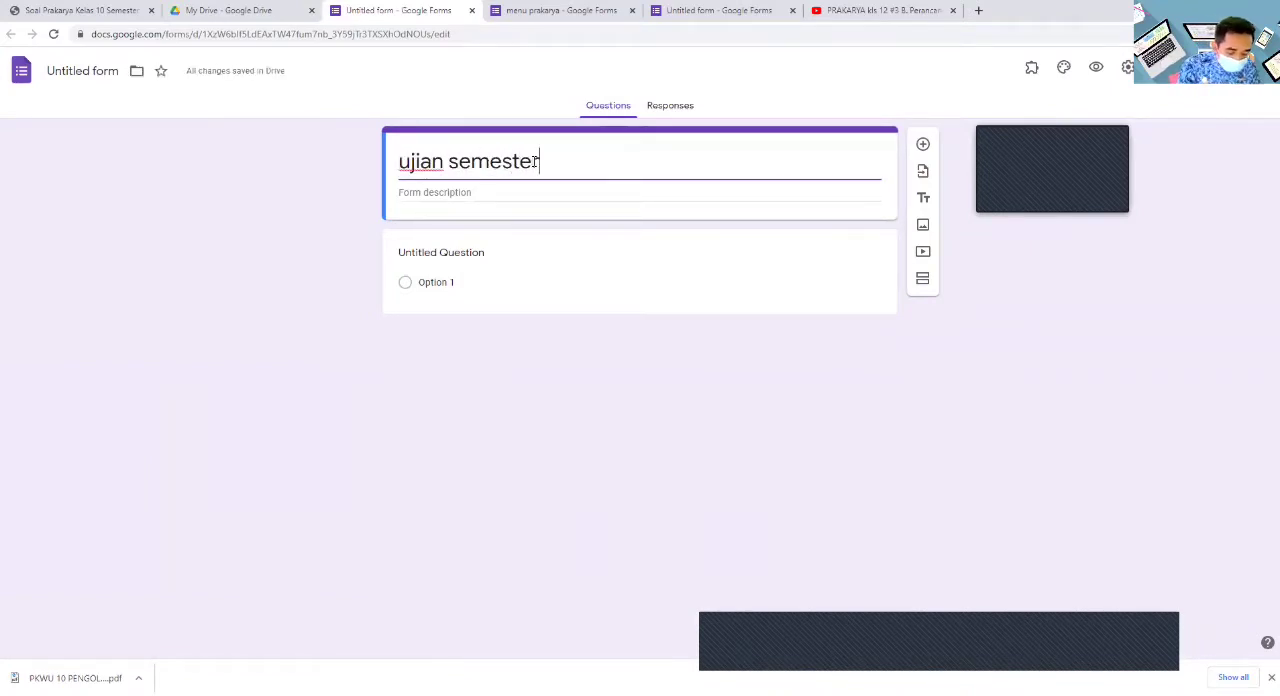
pyautogui.write(' genap')
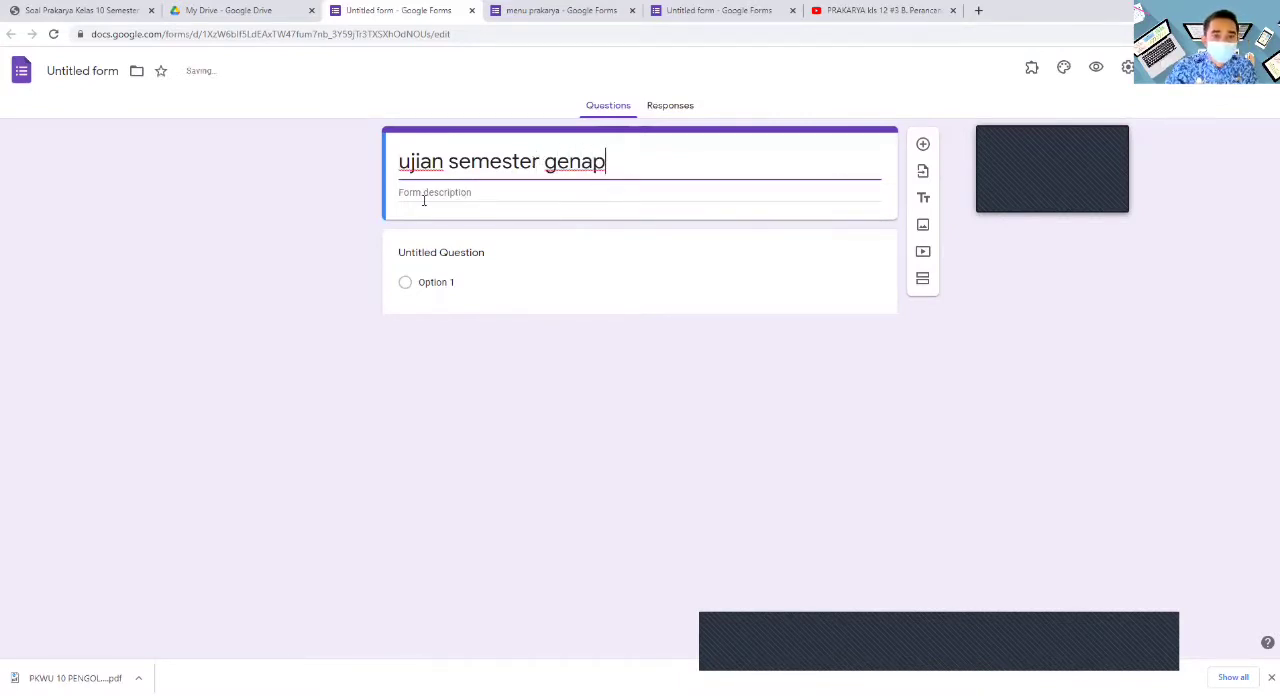
pyautogui.click(457, 193)
pyautogui.write('prakarya')
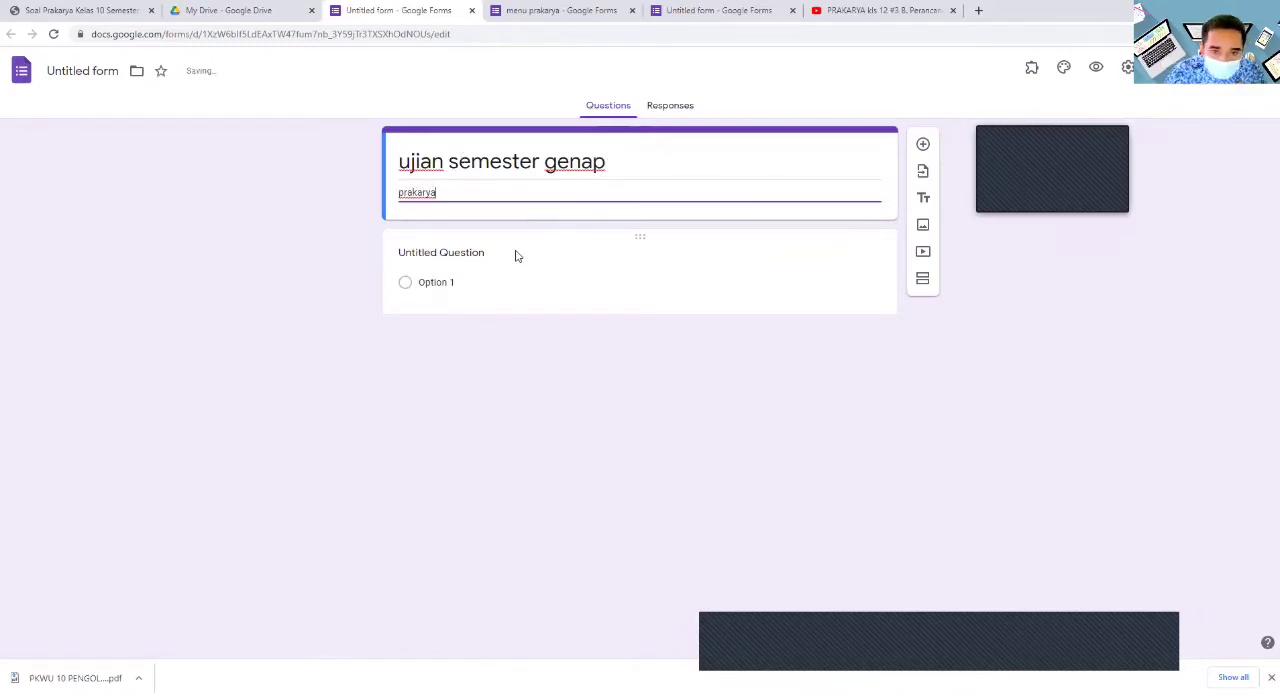
# - Translate the exam form's editing page to Indonesian and start replacing the title of the first question
pyautogui.rightClick(591, 309)
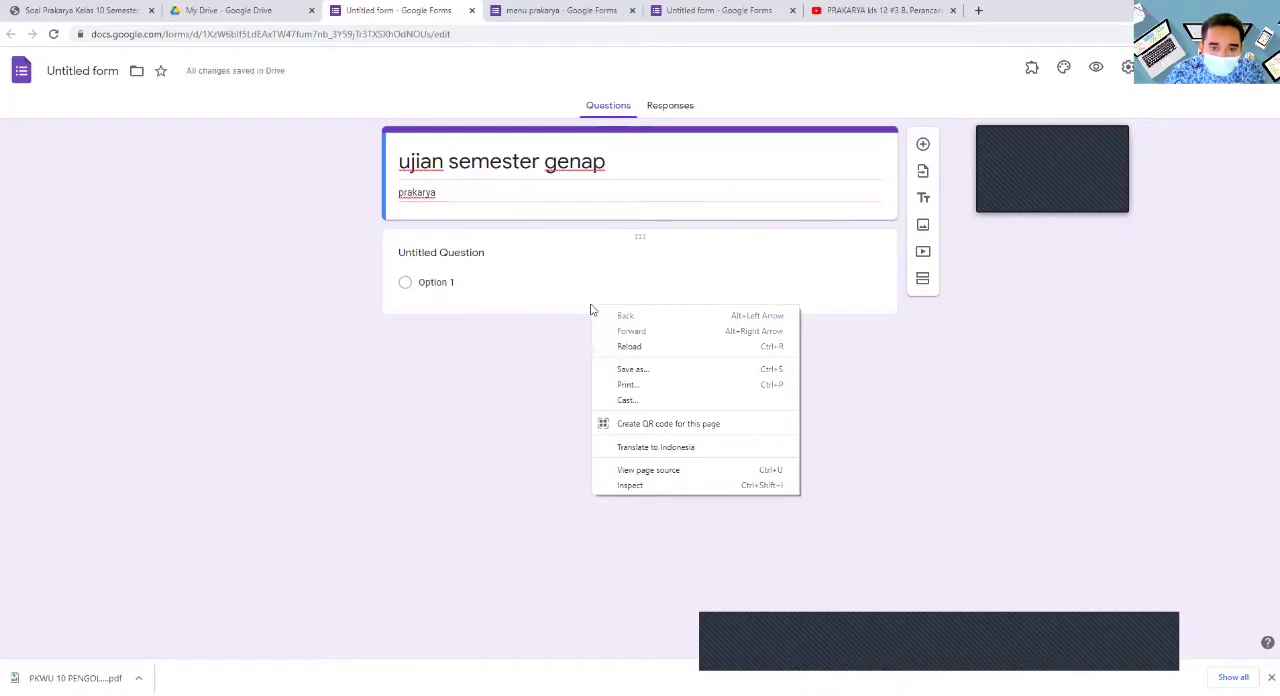
pyautogui.click(679, 449)
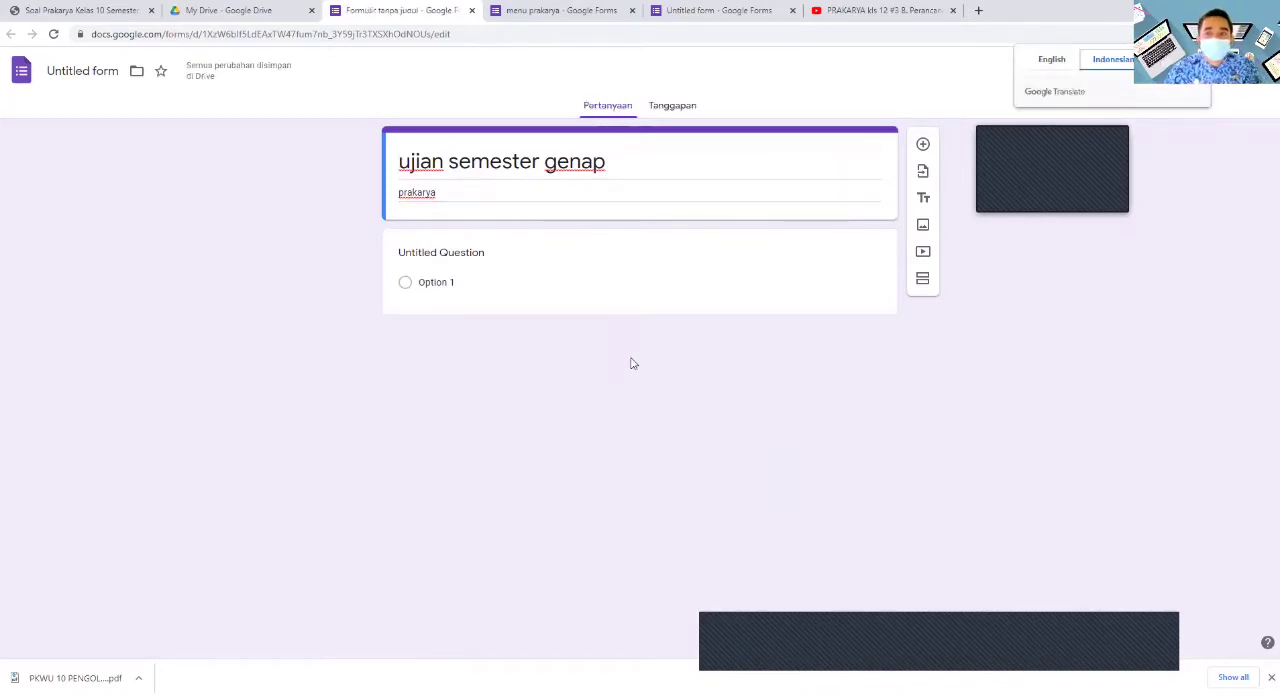
pyautogui.click(614, 300)
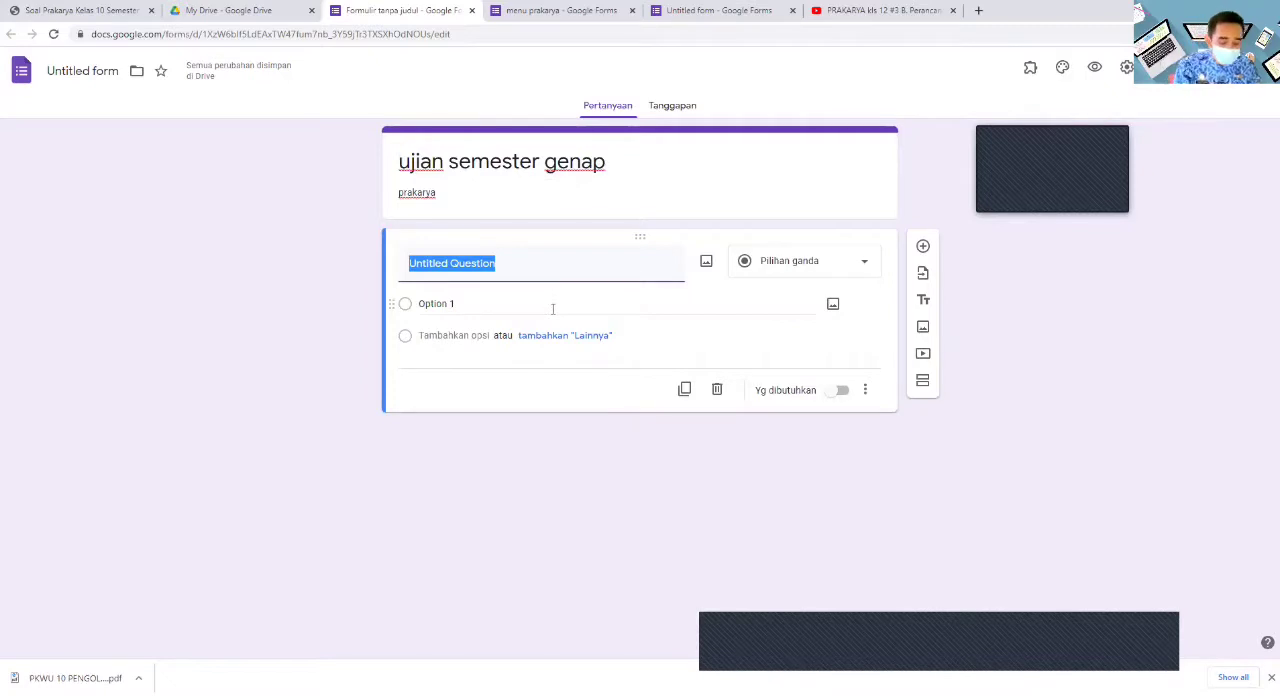
pyautogui.write('n')
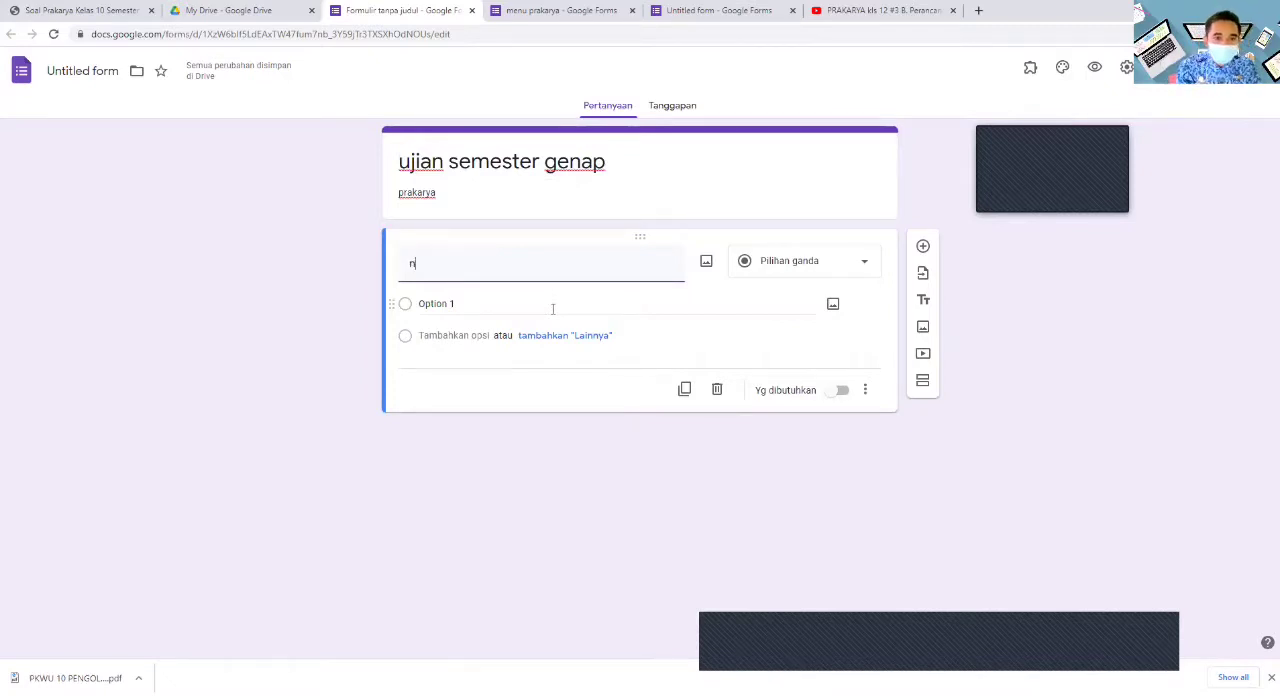
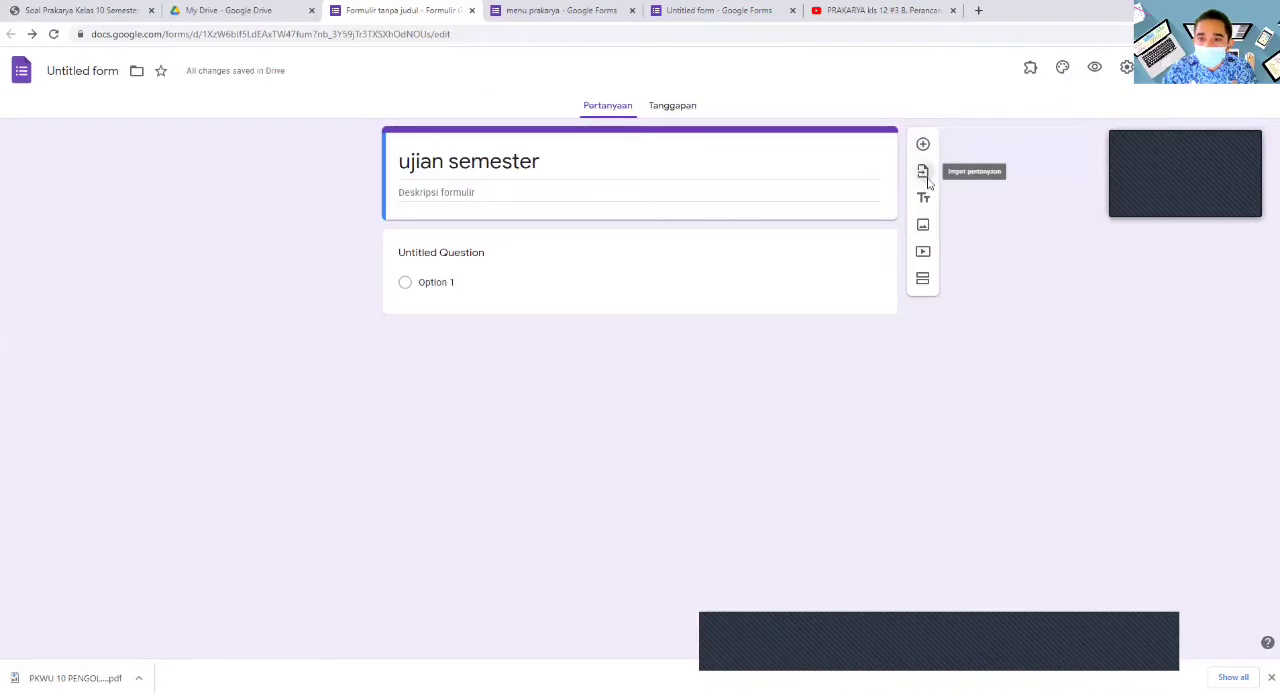
# - Import the "kelas" question and the "x mipa 1" and "x mipa 2" sections from the untitled attendance form with the candy header
pyautogui.click(923, 172)
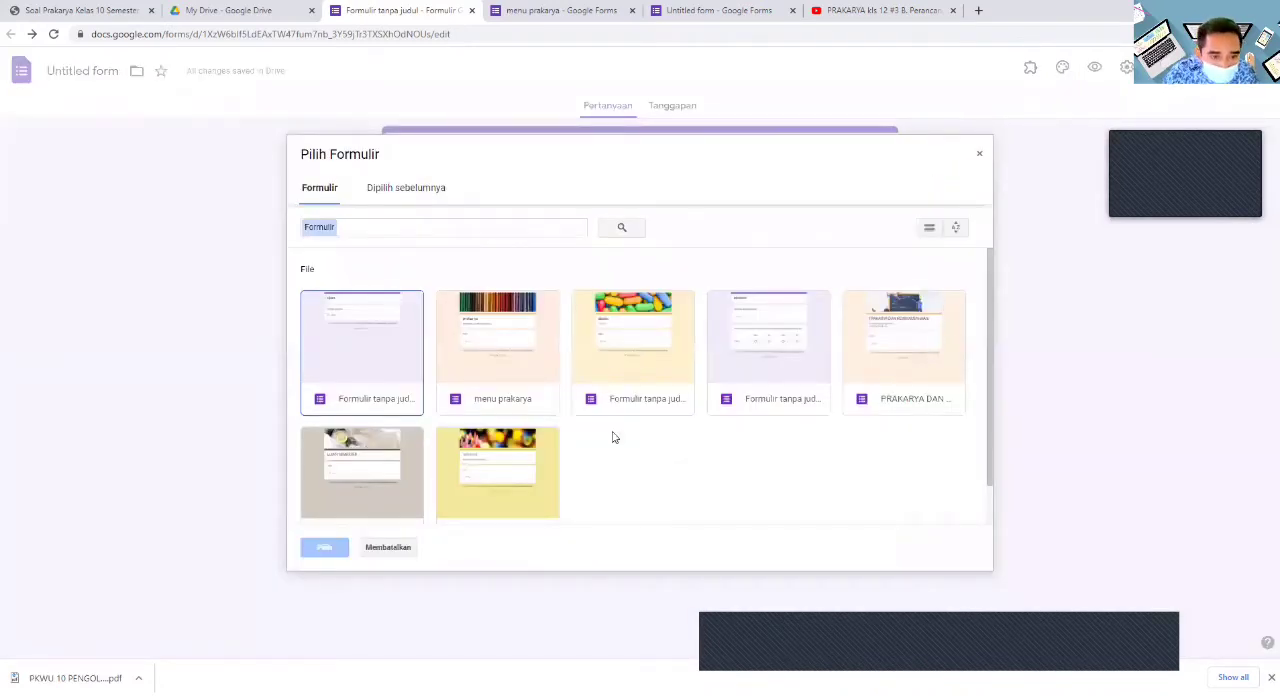
pyautogui.scroll(-1, 615, 436)
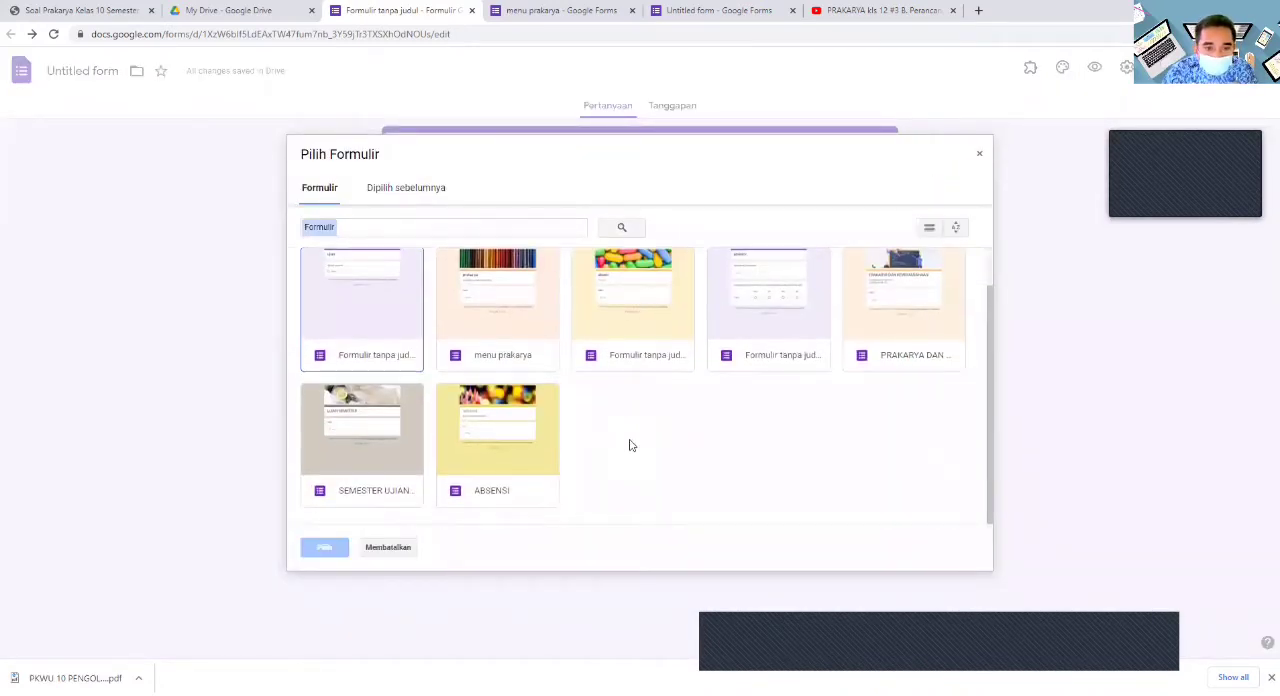
pyautogui.click(625, 315)
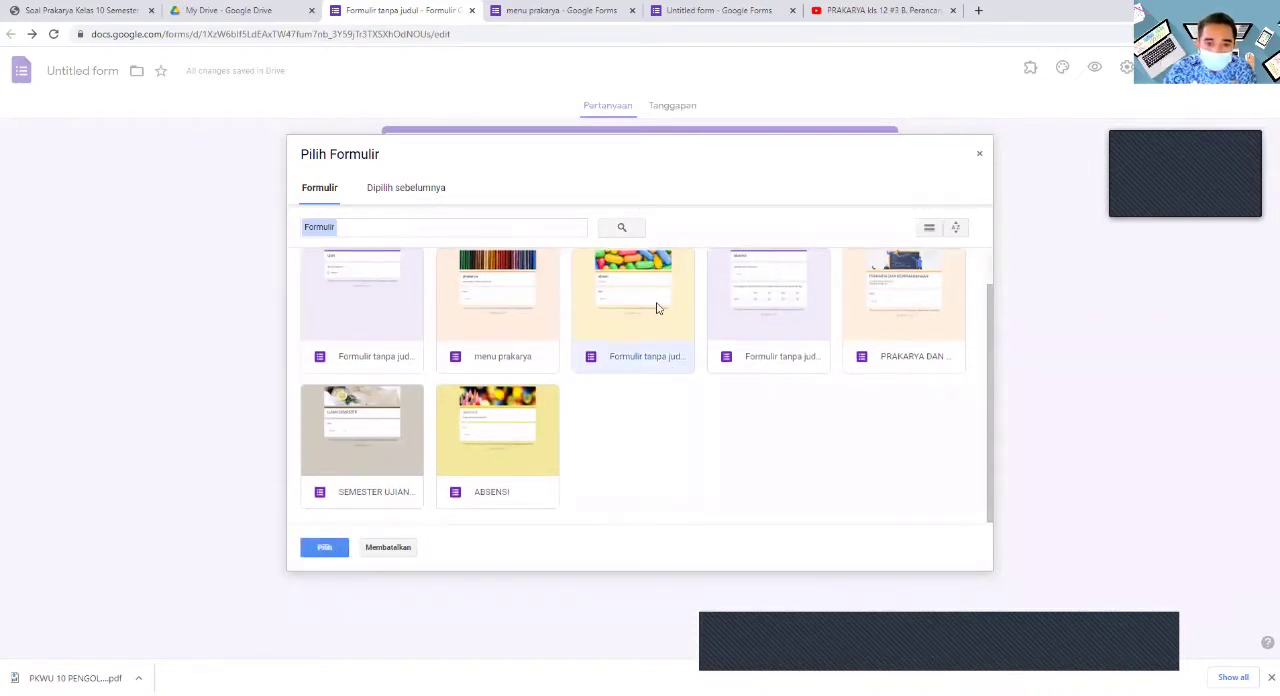
pyautogui.click(323, 548)
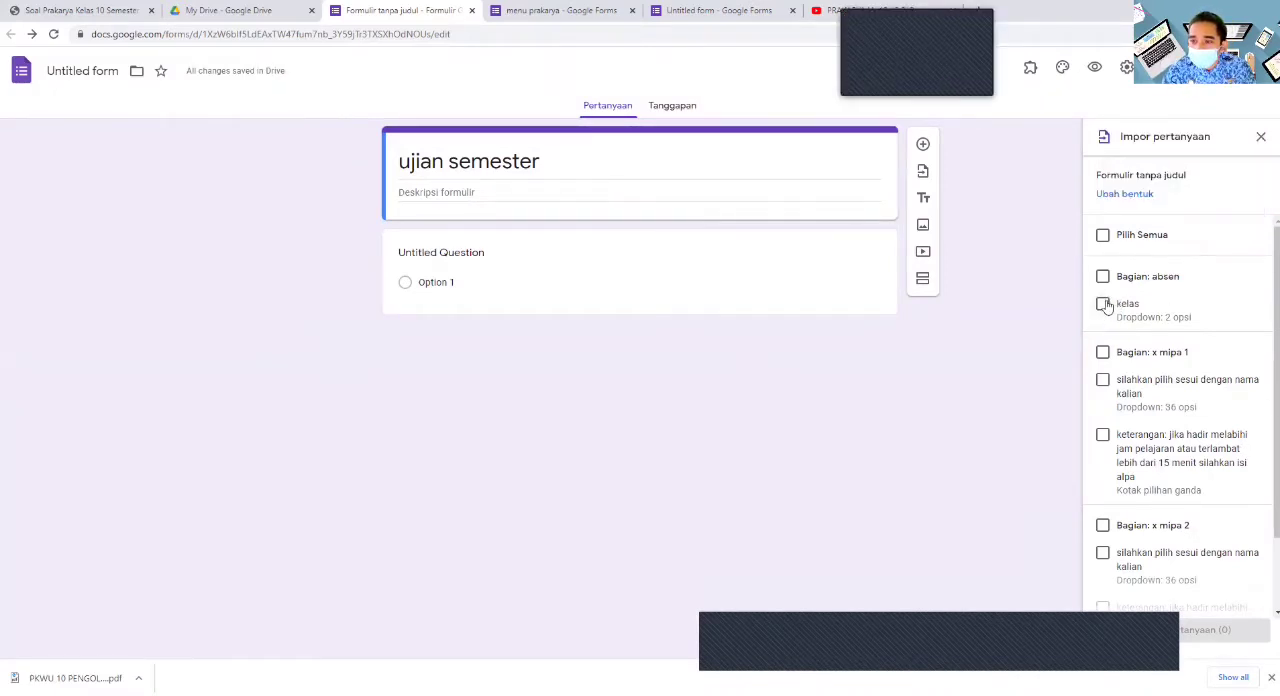
pyautogui.click(1103, 304)
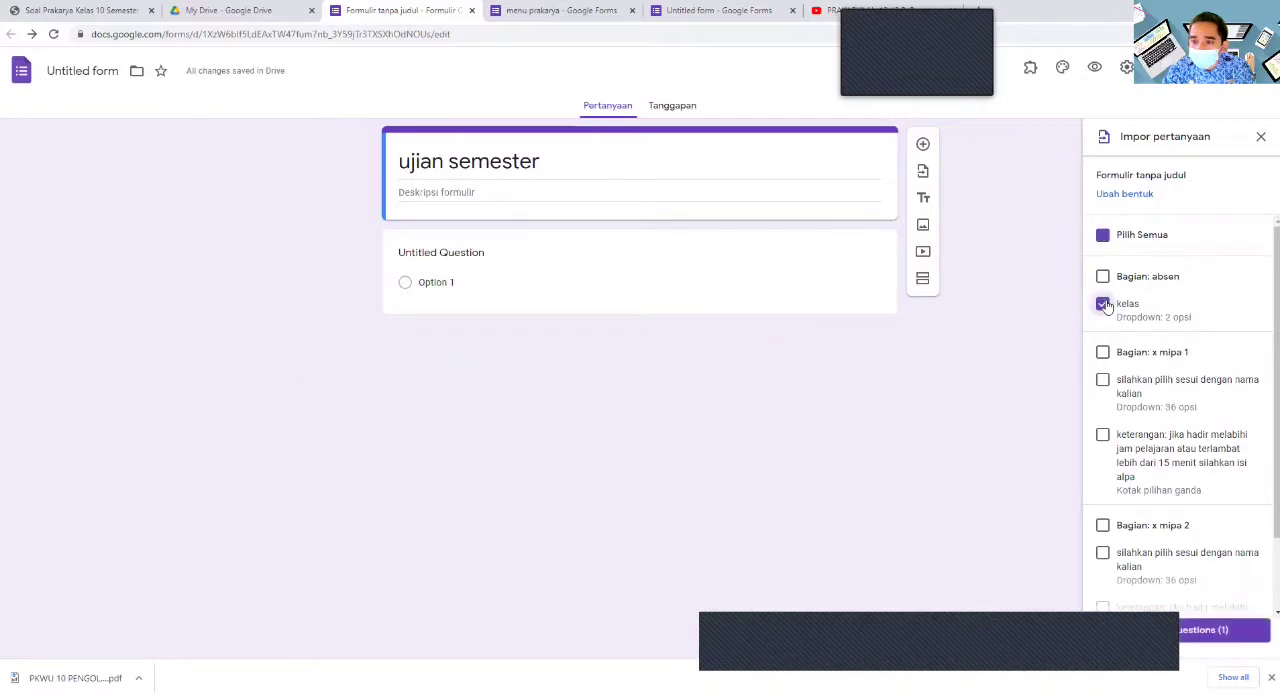
pyautogui.click(1103, 354)
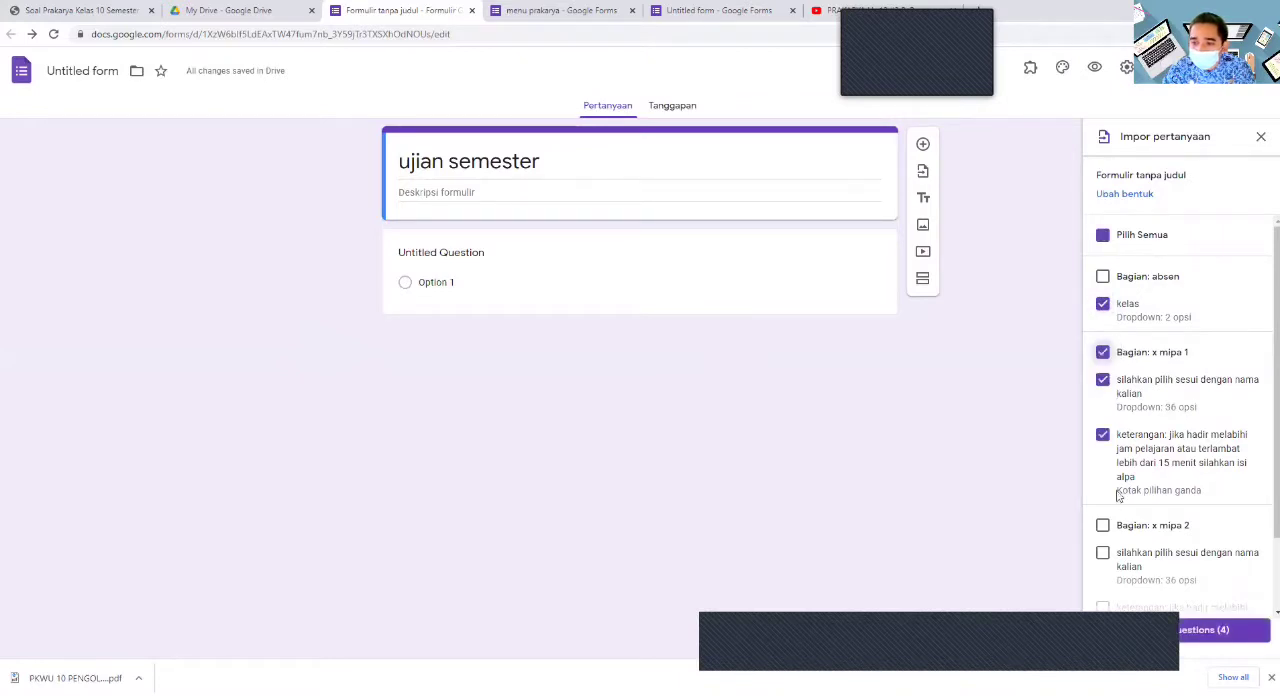
pyautogui.click(1102, 526)
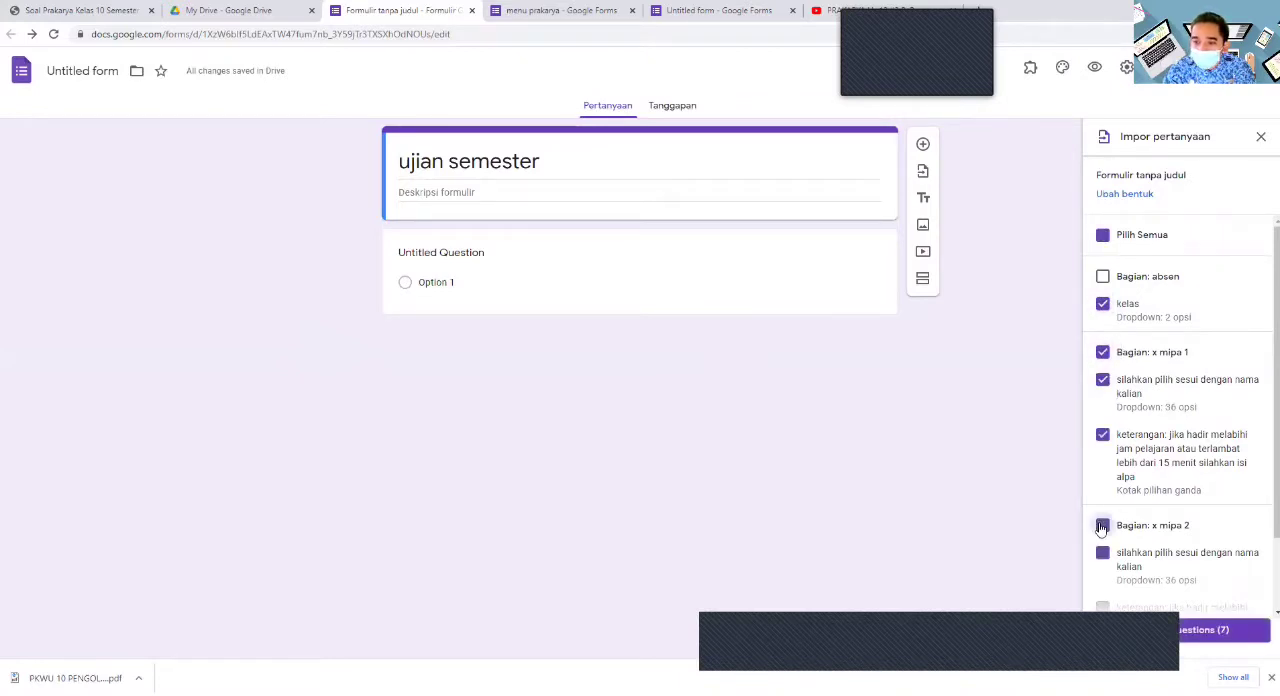
pyautogui.click(1173, 637)
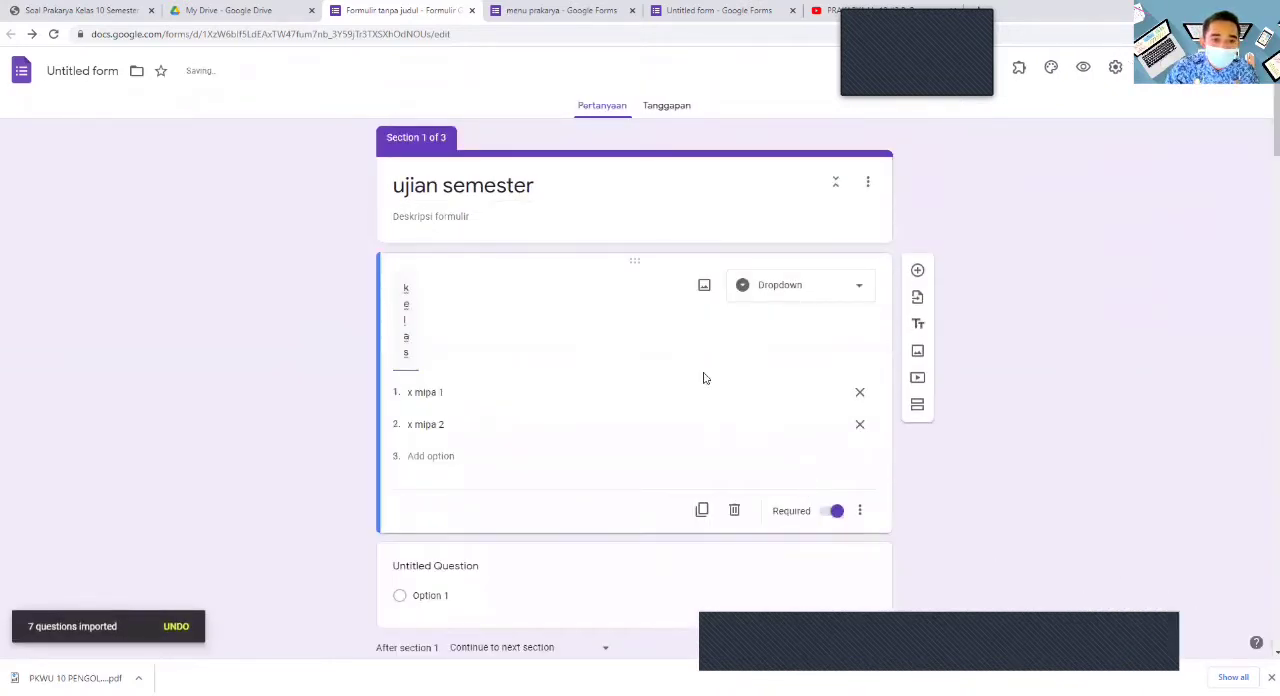
# - Delete the untitled multiple-choice question below the "kelas" question in section 1
pyautogui.click(630, 552)
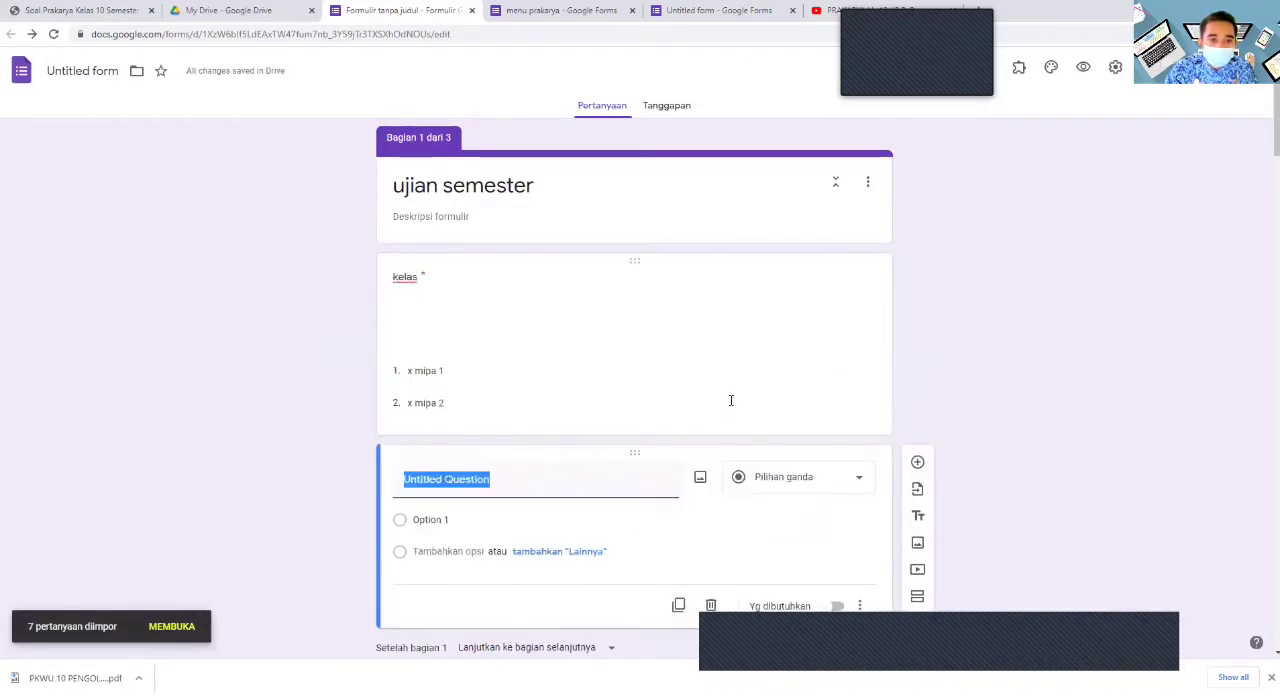
pyautogui.click(473, 325)
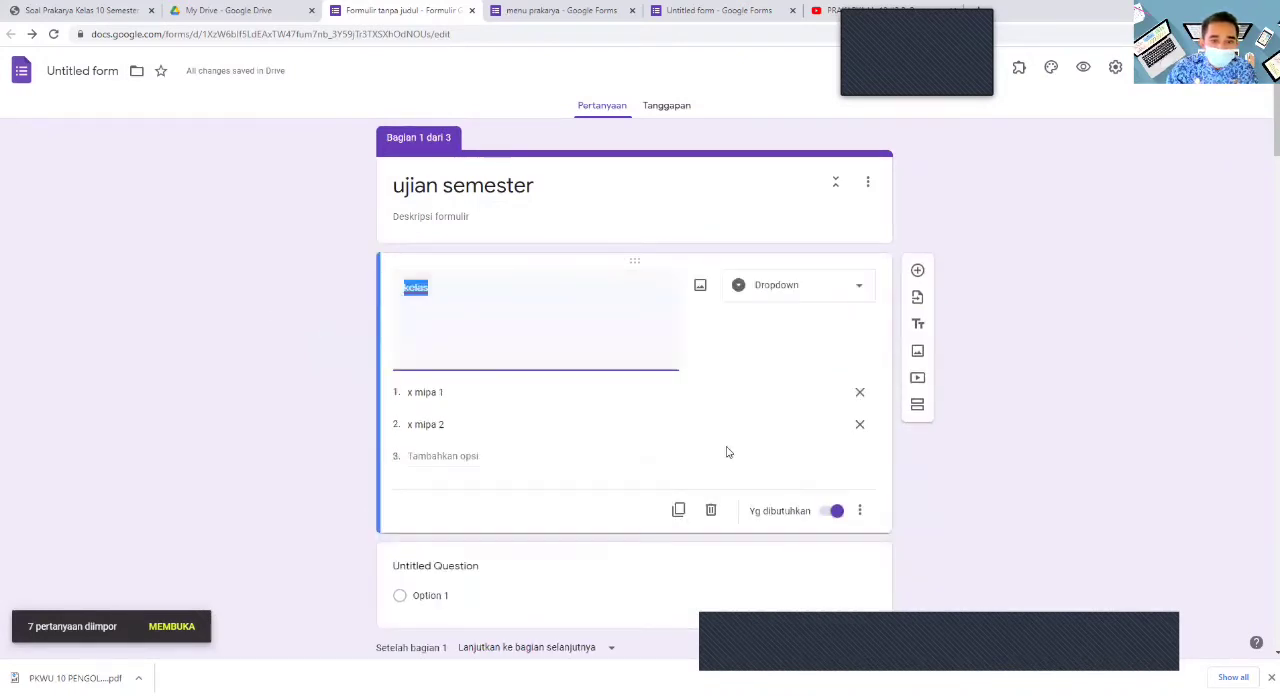
pyautogui.click(445, 302)
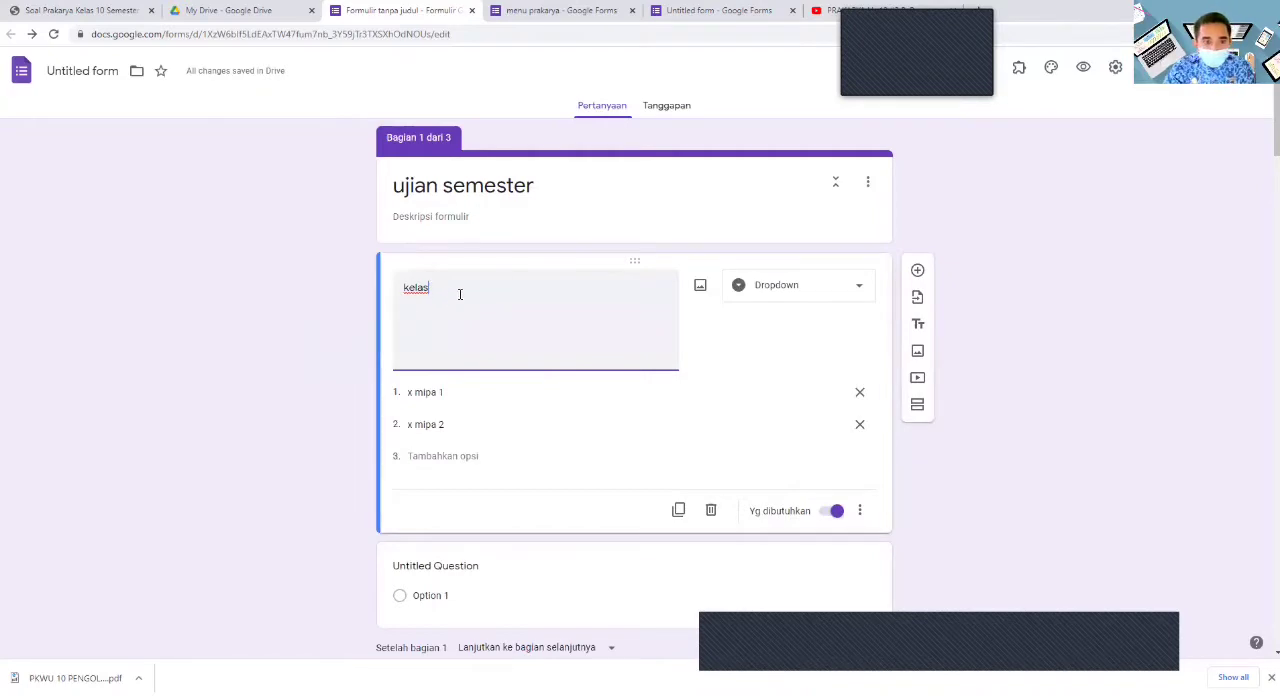
pyautogui.hotkey('ctrl', 'a')
pyautogui.click(697, 389)
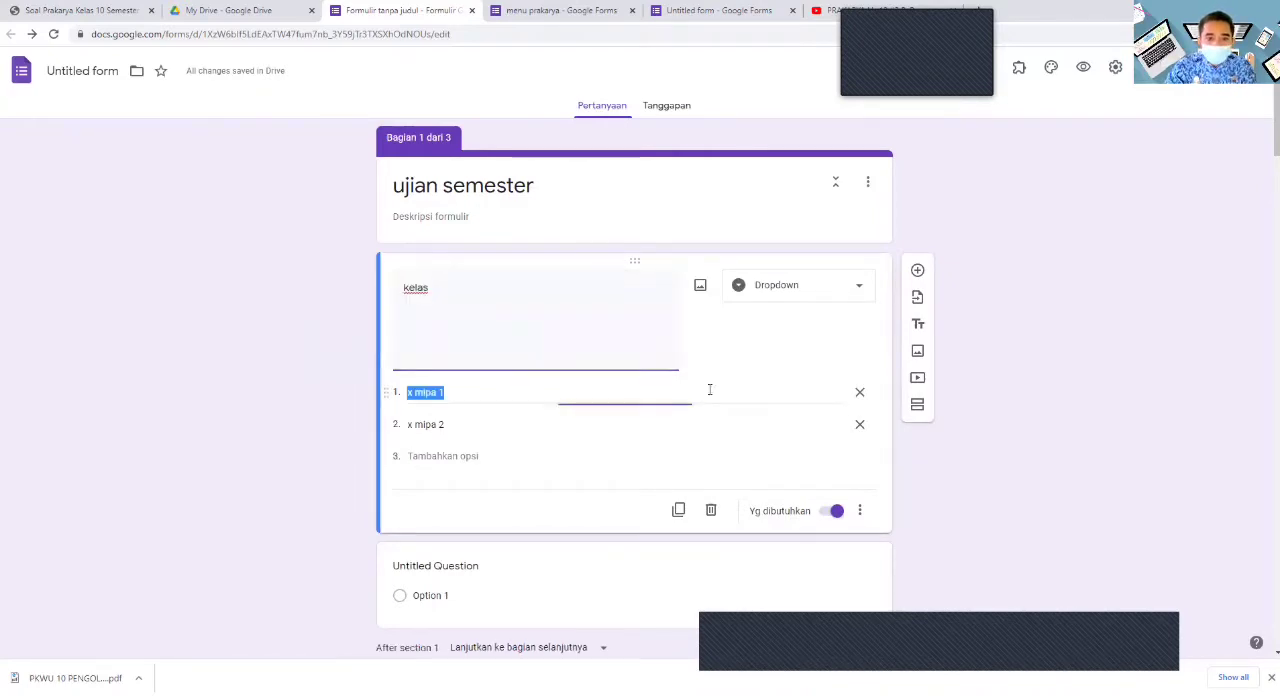
pyautogui.scroll(-5, 710, 398)
pyautogui.scroll(4, 710, 400)
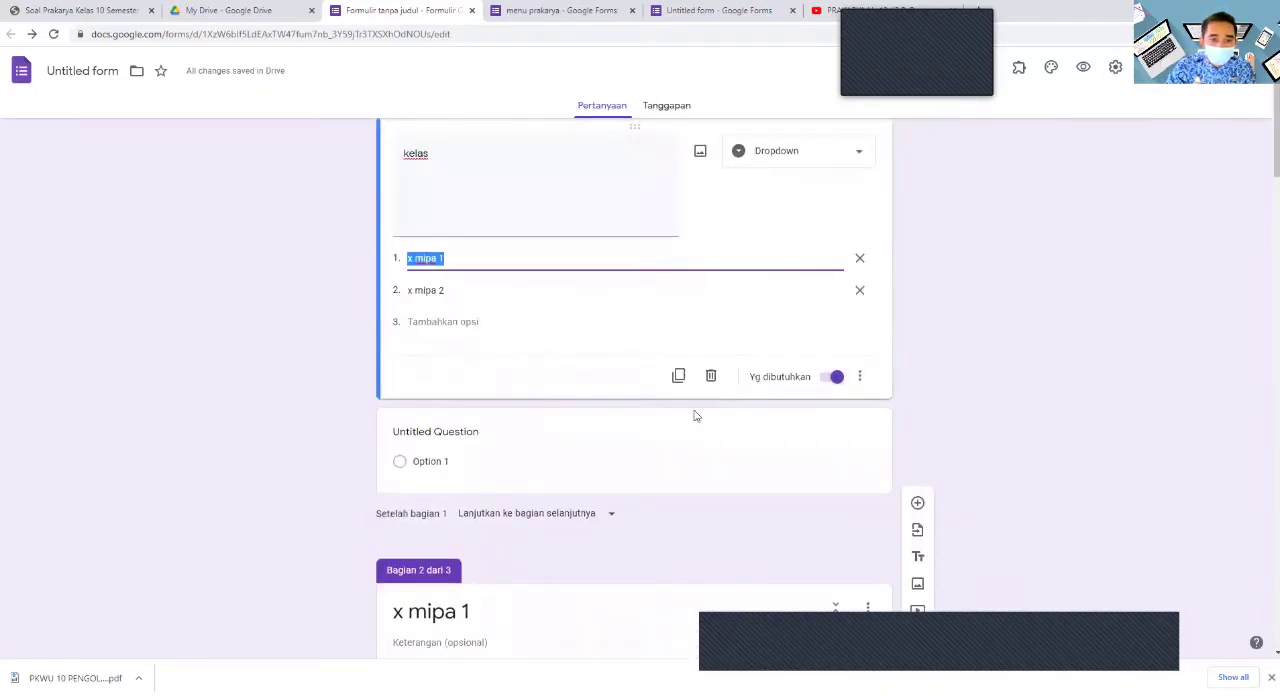
pyautogui.scroll(1, 683, 422)
pyautogui.click(636, 578)
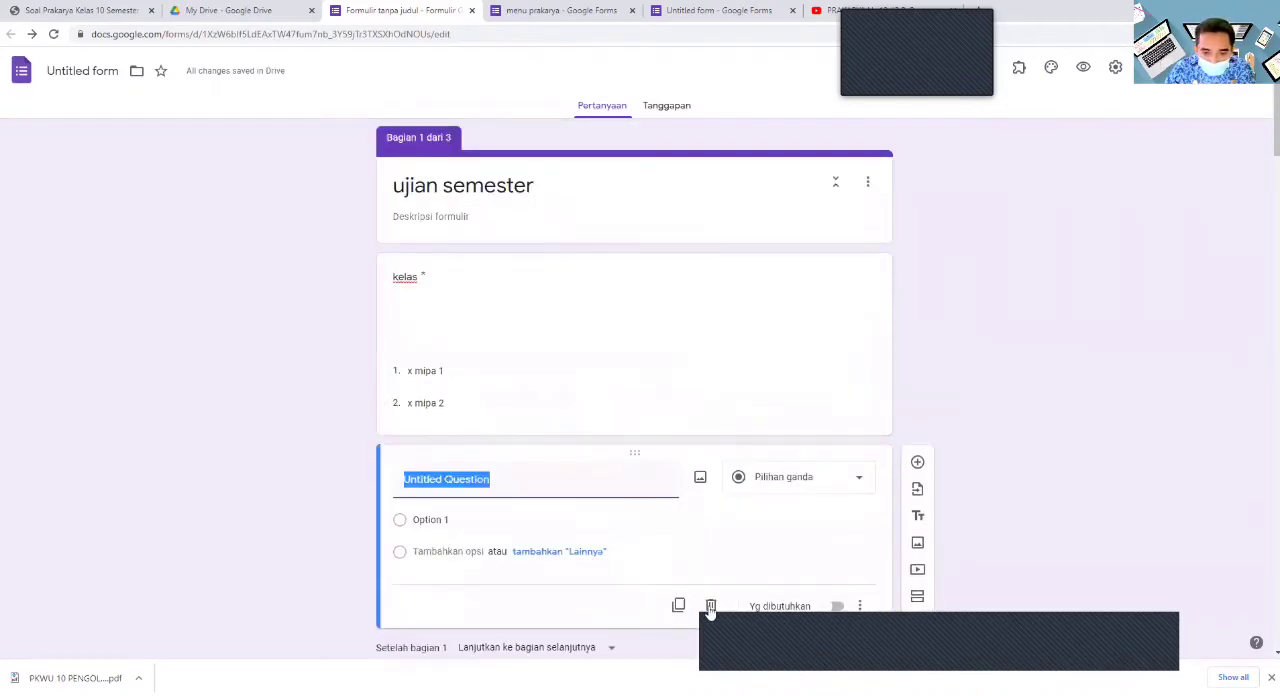
pyautogui.click(710, 606)
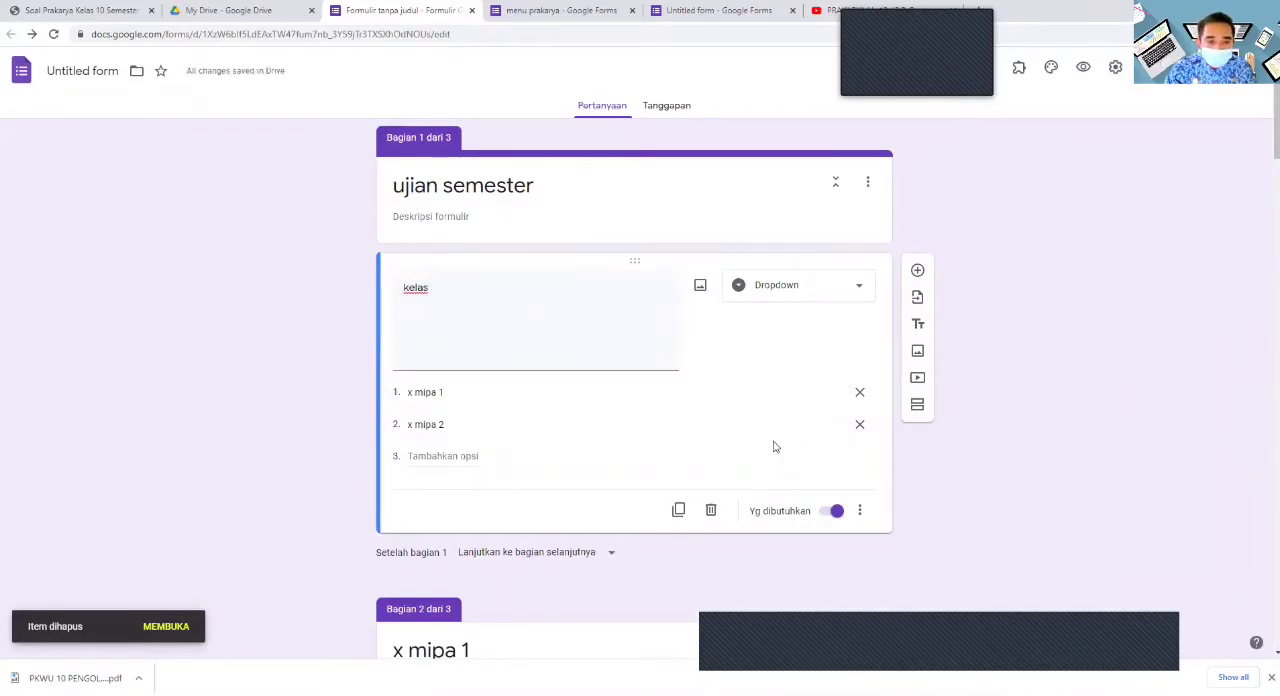
# - Delete the "keterangan" attendance grid question at the end of the "x mipa 1" section
pyautogui.scroll(-3, 773, 447)
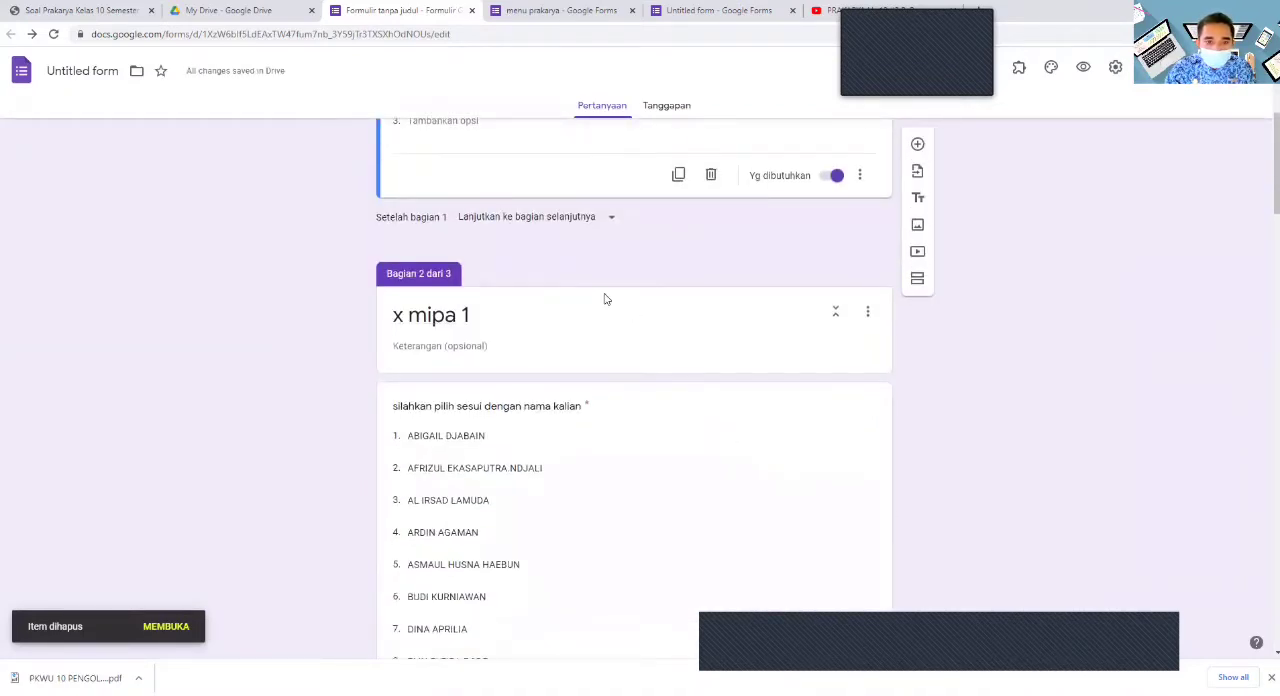
pyautogui.scroll(2, 604, 298)
pyautogui.scroll(-5, 608, 300)
pyautogui.scroll(-10, 613, 311)
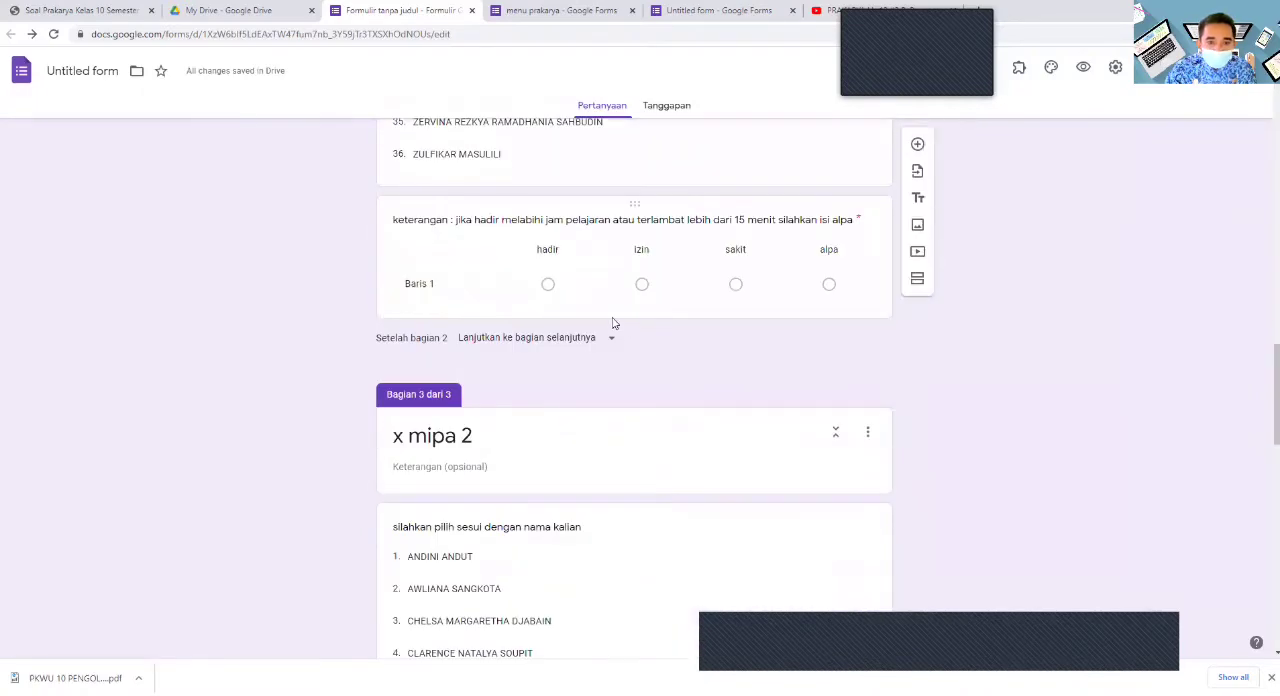
pyautogui.click(614, 308)
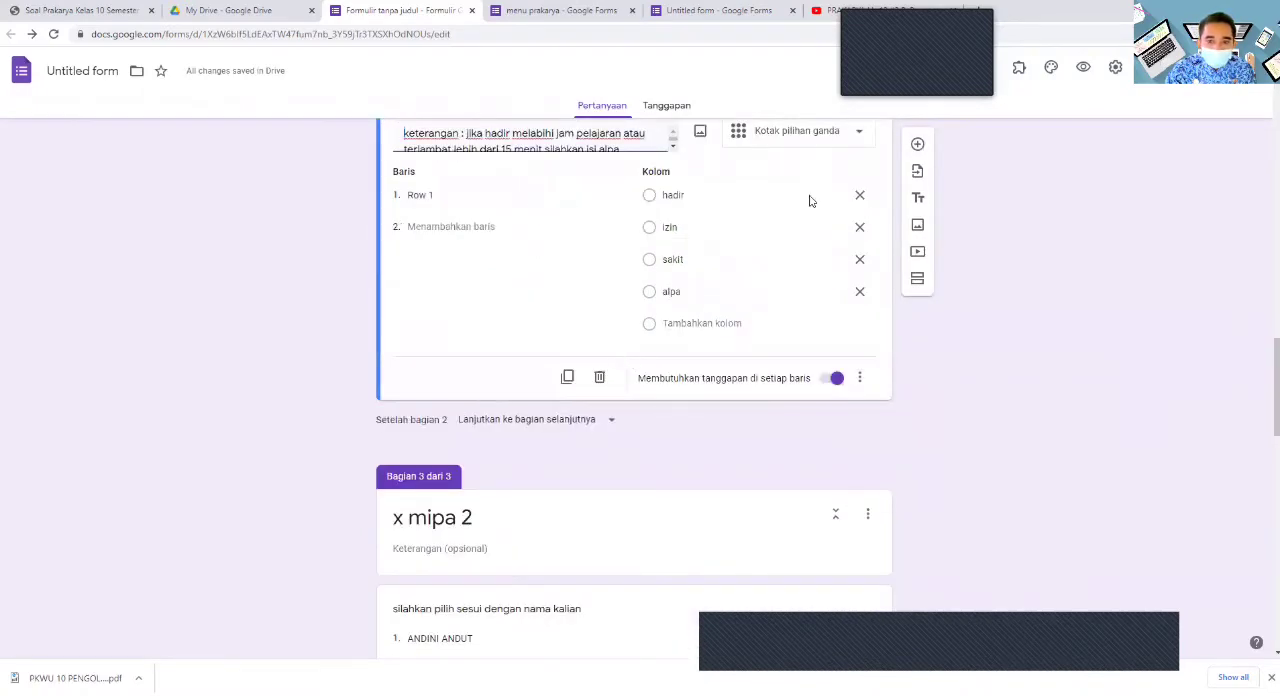
pyautogui.click(600, 378)
# - Delete the "keterangan" attendance grid question at the end of the "x mipa 2" section
pyautogui.scroll(-8, 603, 375)
pyautogui.scroll(-3, 602, 385)
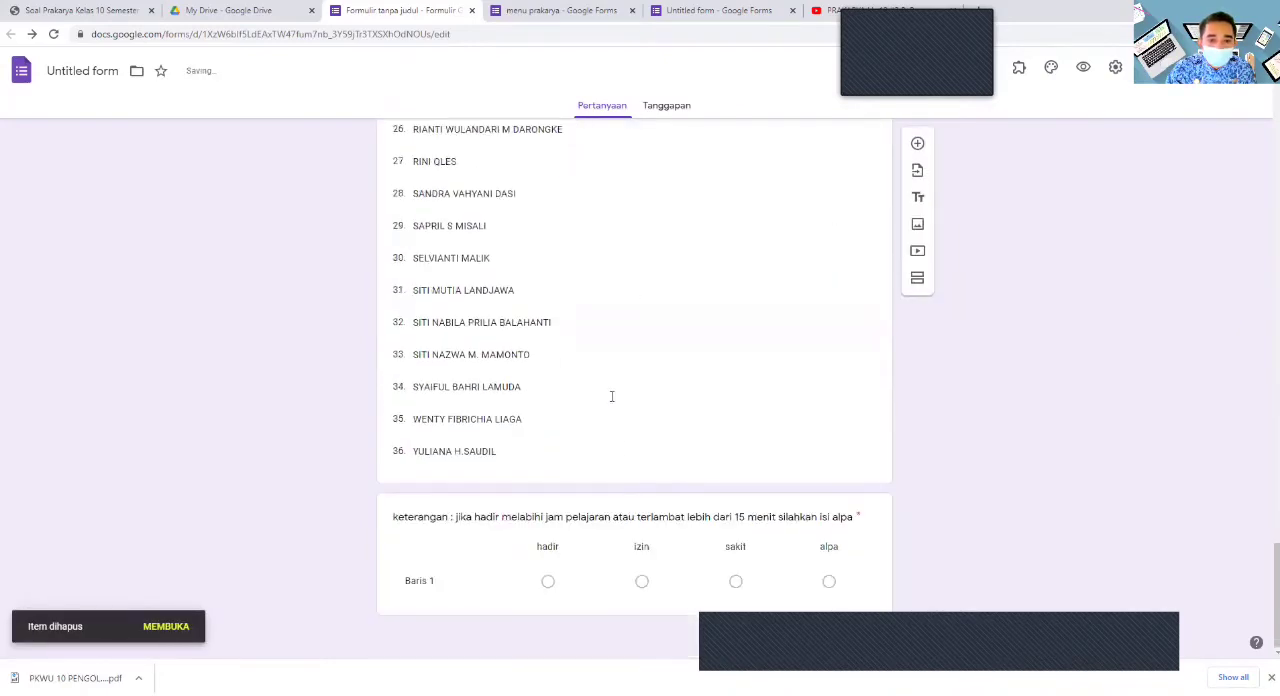
pyautogui.click(598, 591)
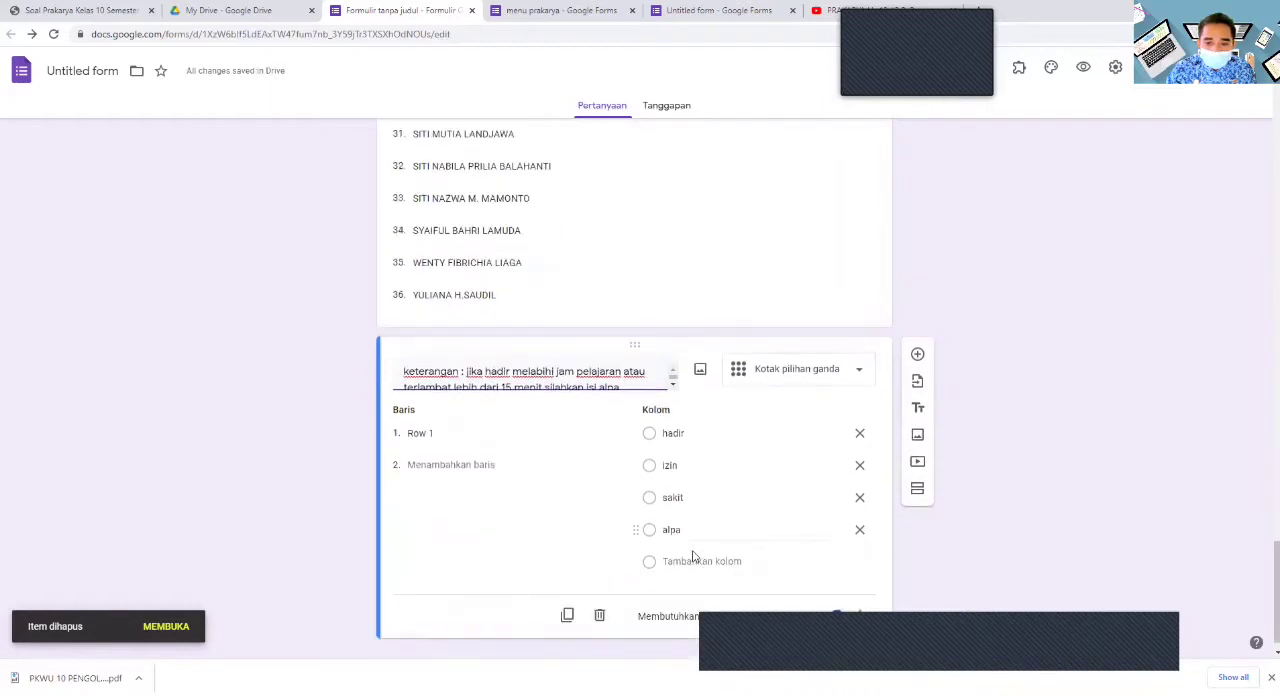
pyautogui.click(599, 593)
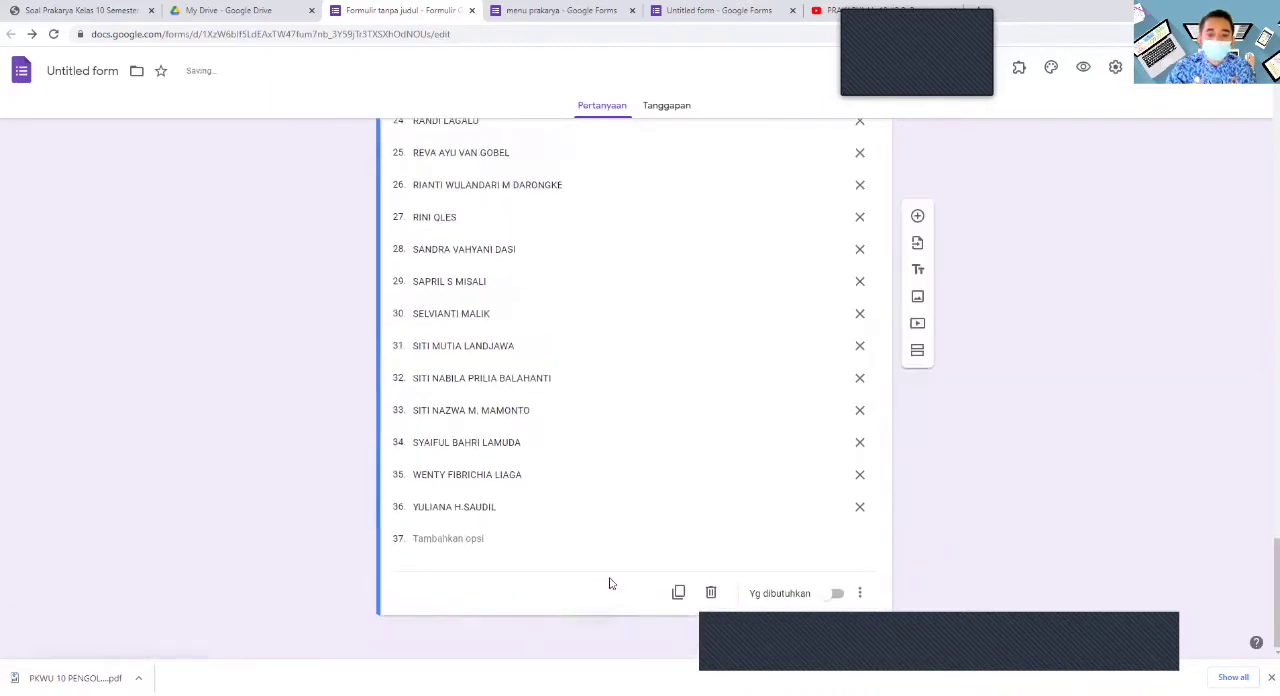
# - Collapse the "x mipa 2" and "x mipa 1" sections and review the form's section layout
pyautogui.scroll(10, 718, 472)
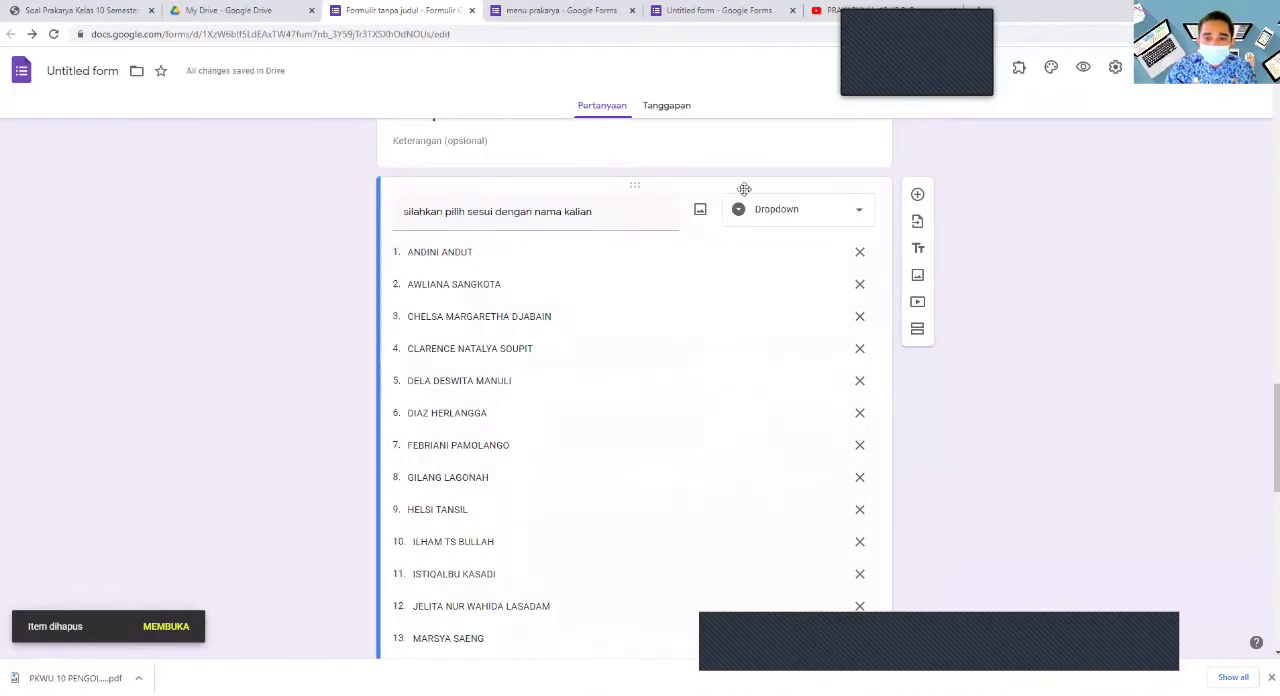
pyautogui.scroll(3, 680, 192)
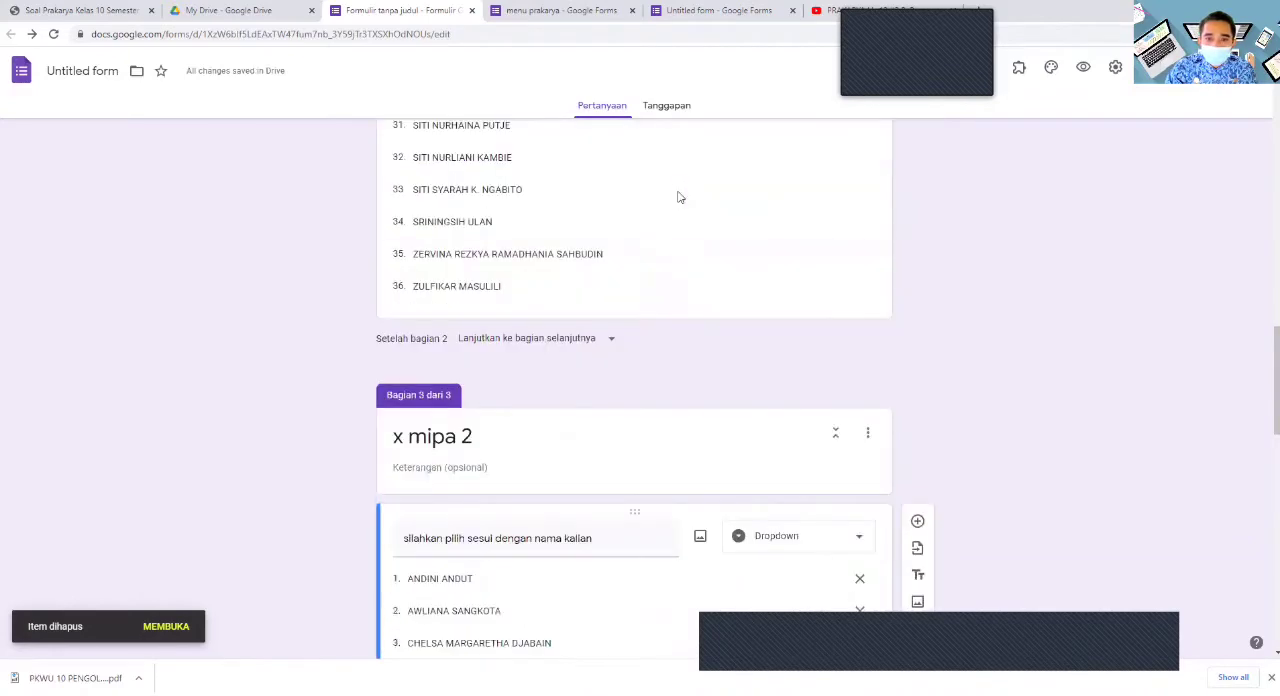
pyautogui.click(835, 443)
pyautogui.scroll(6, 835, 452)
pyautogui.scroll(8, 834, 452)
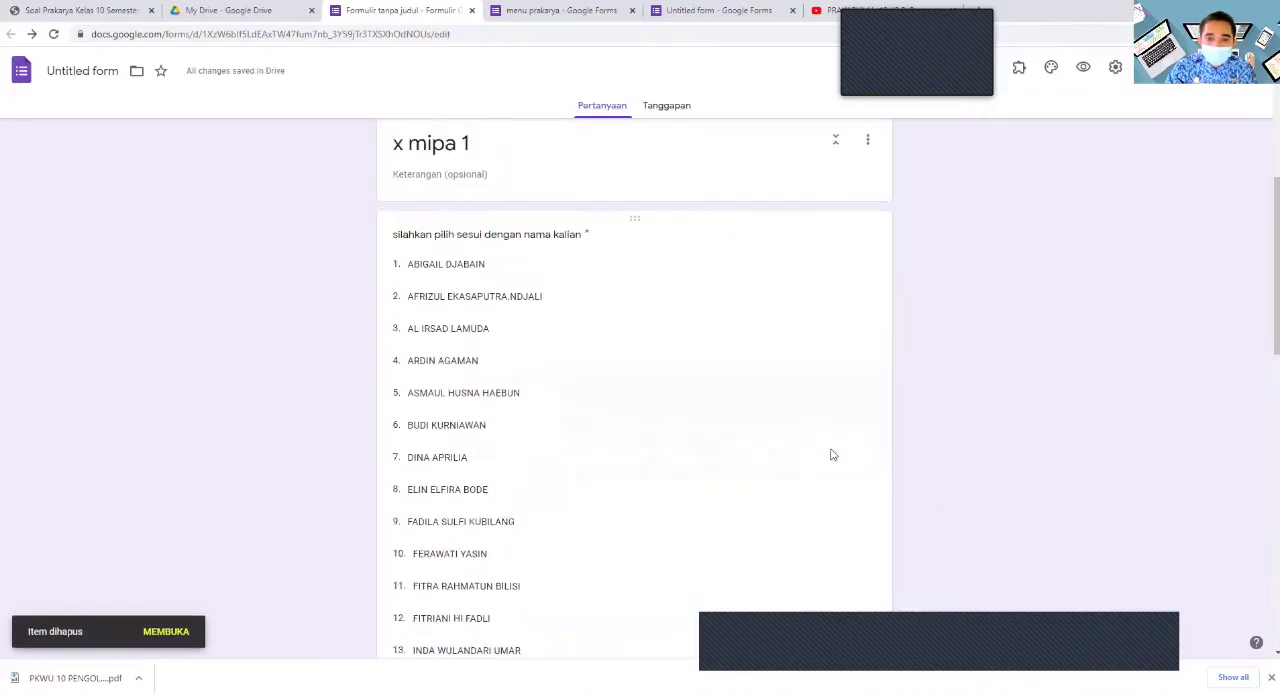
pyautogui.click(834, 477)
pyautogui.scroll(2, 831, 481)
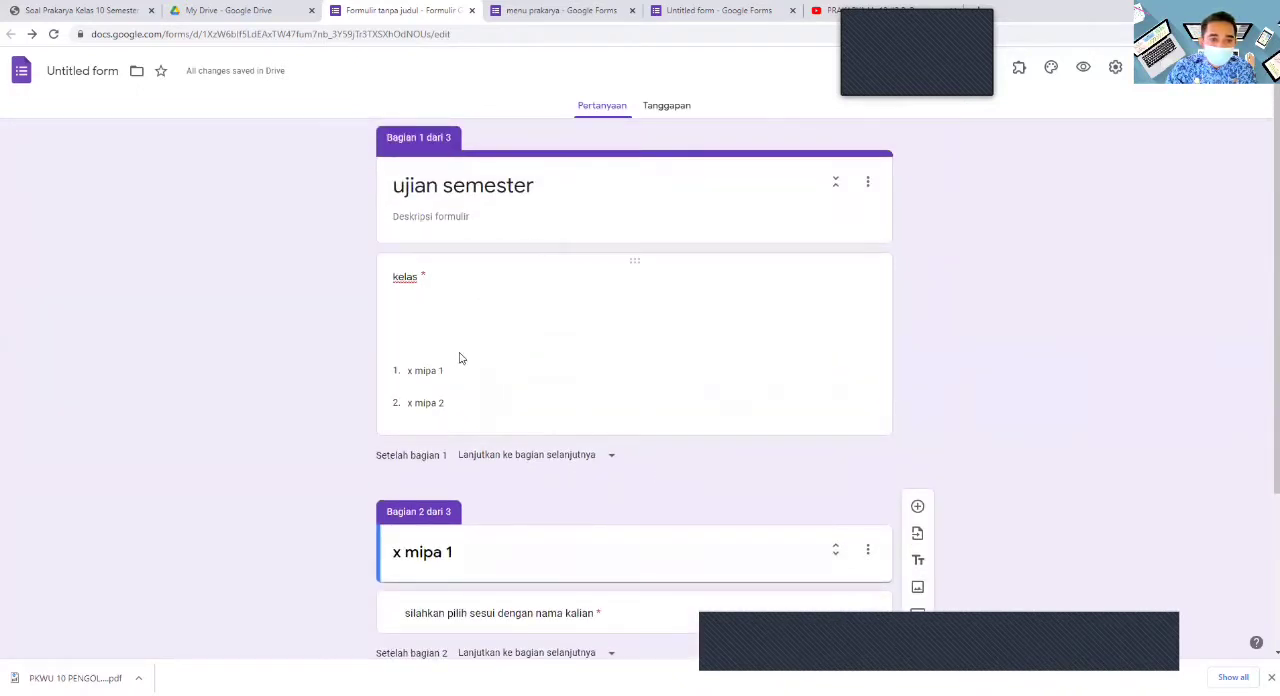
pyautogui.scroll(-2, 1077, 451)
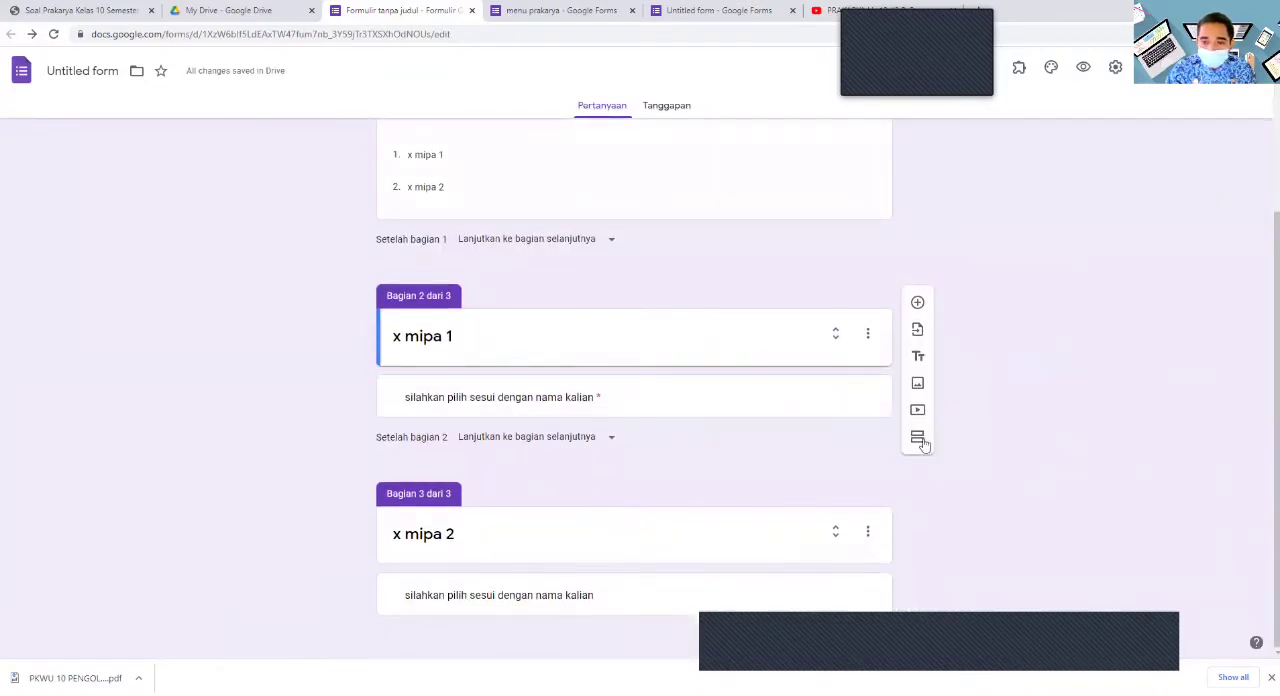
# - Add a new section after the "x mipa 2" name question and title it "soal ujian"
pyautogui.click(843, 603)
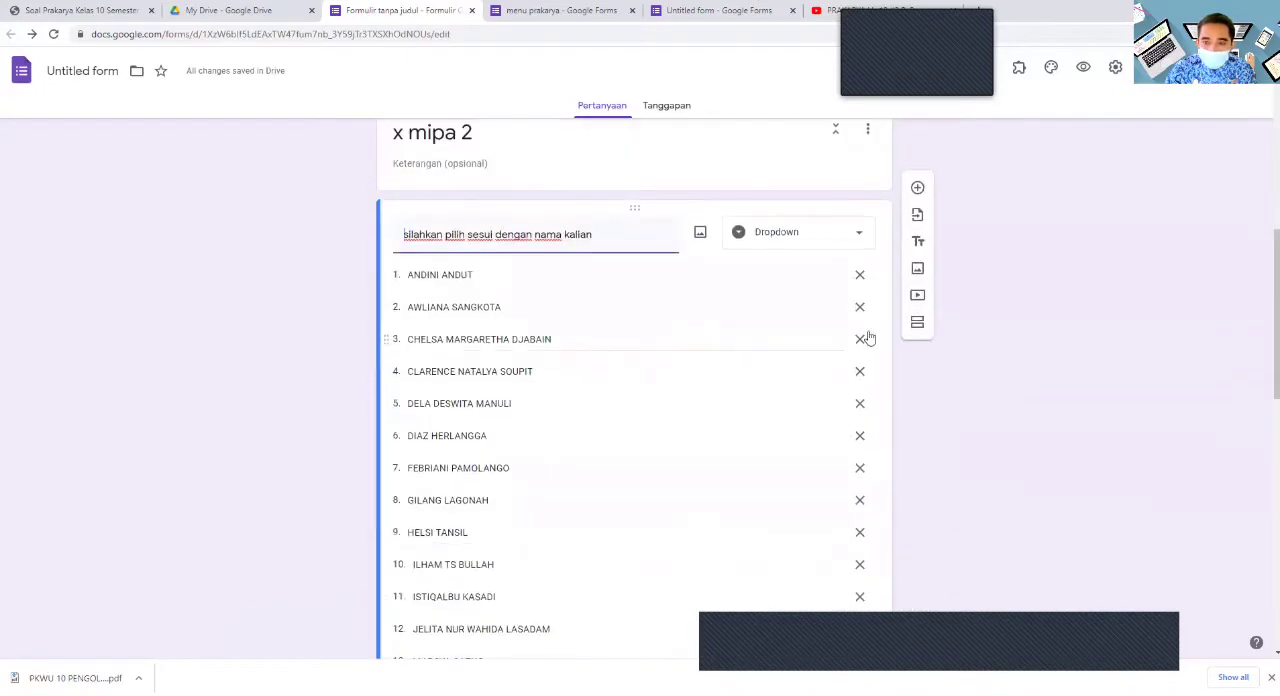
pyautogui.click(917, 323)
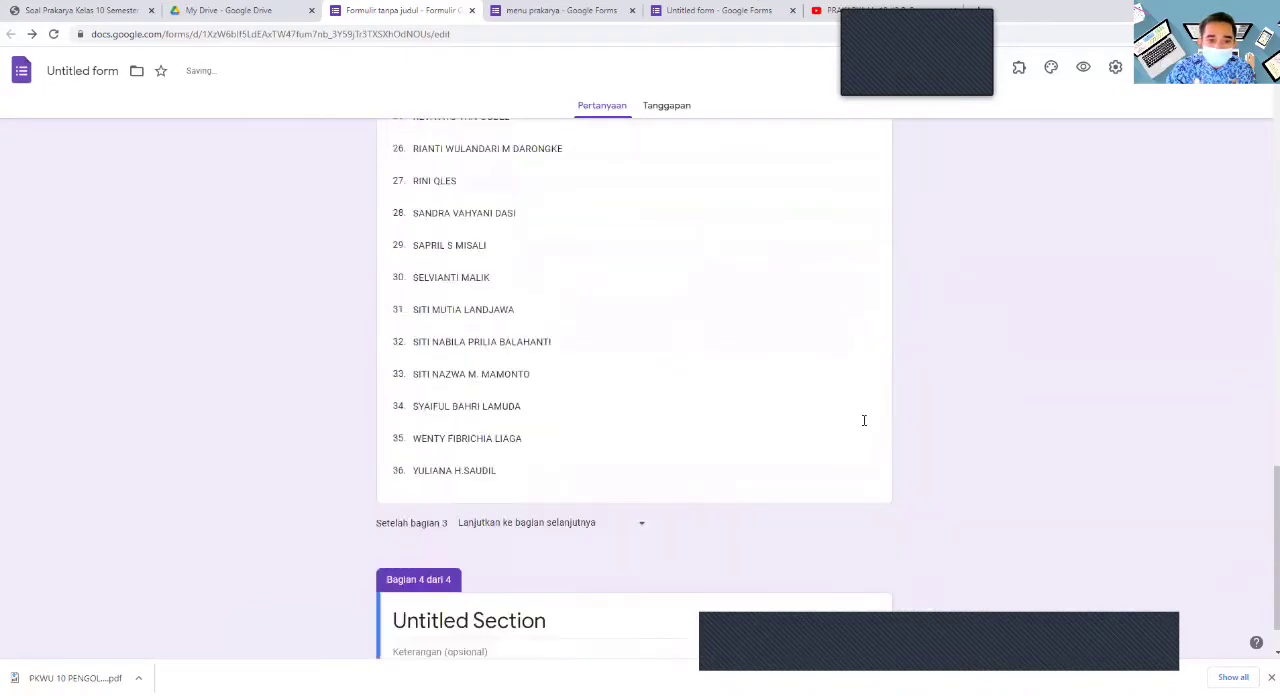
pyautogui.click(553, 557)
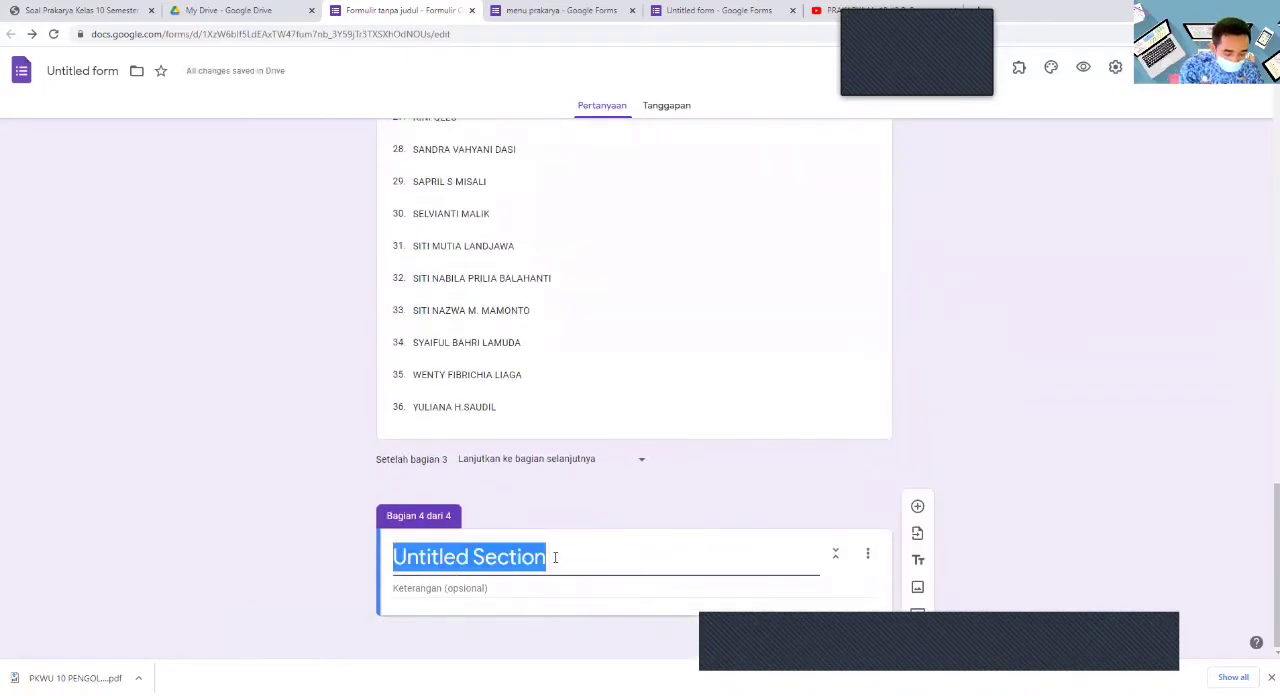
pyautogui.write('soal ujian')
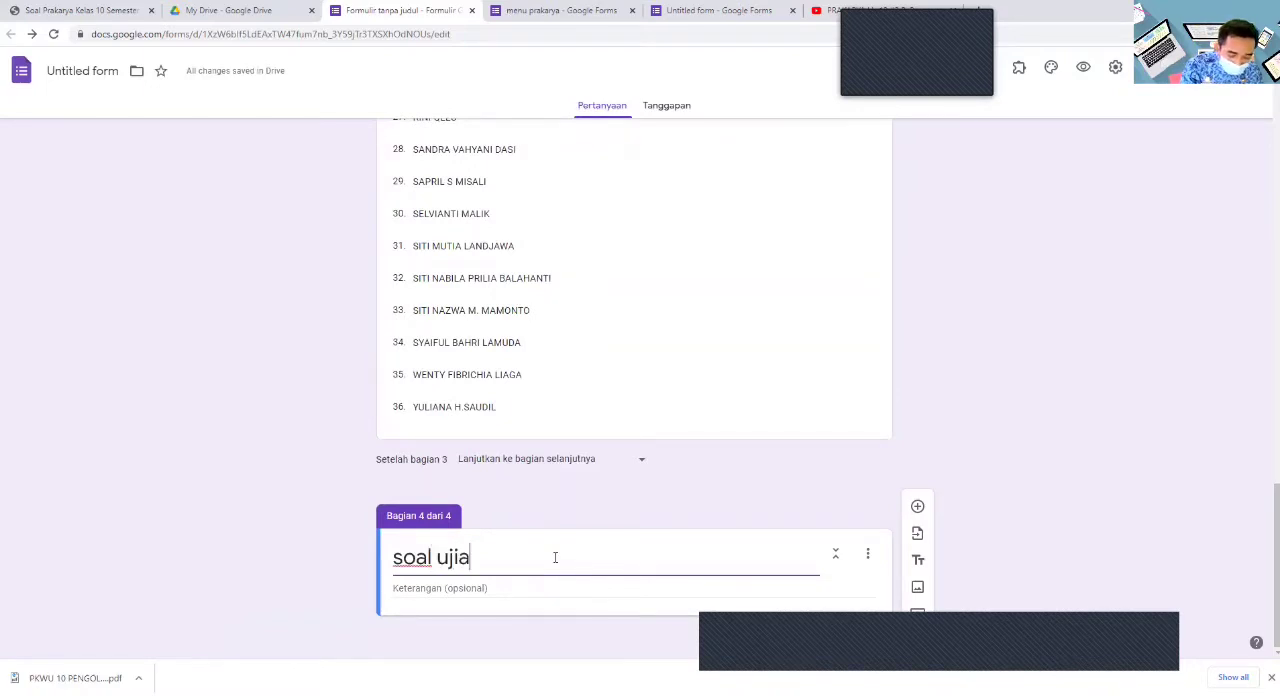
# - Enter the "soal ujian" section description "jawablah pertanyan dengan memilih salah satu jawaban yang dianggap paling benar"
pyautogui.click(514, 587)
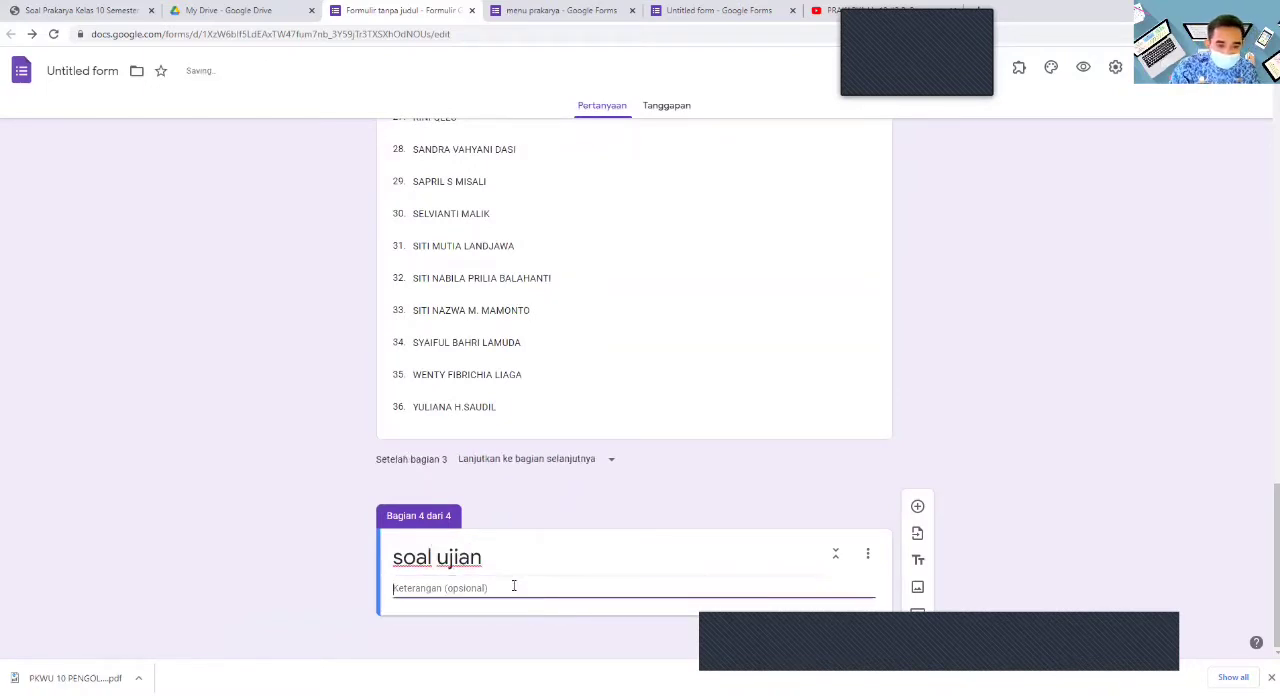
pyautogui.write('jawablah pertanyan')
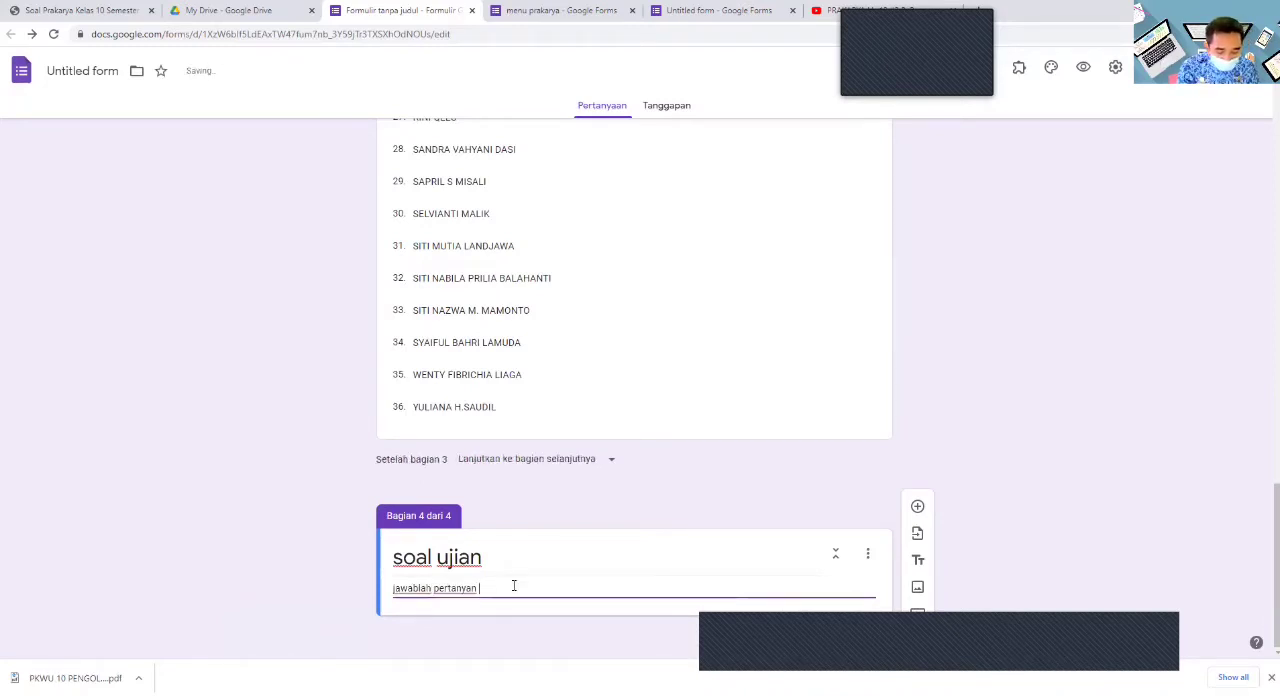
pyautogui.write(' dengan memili')
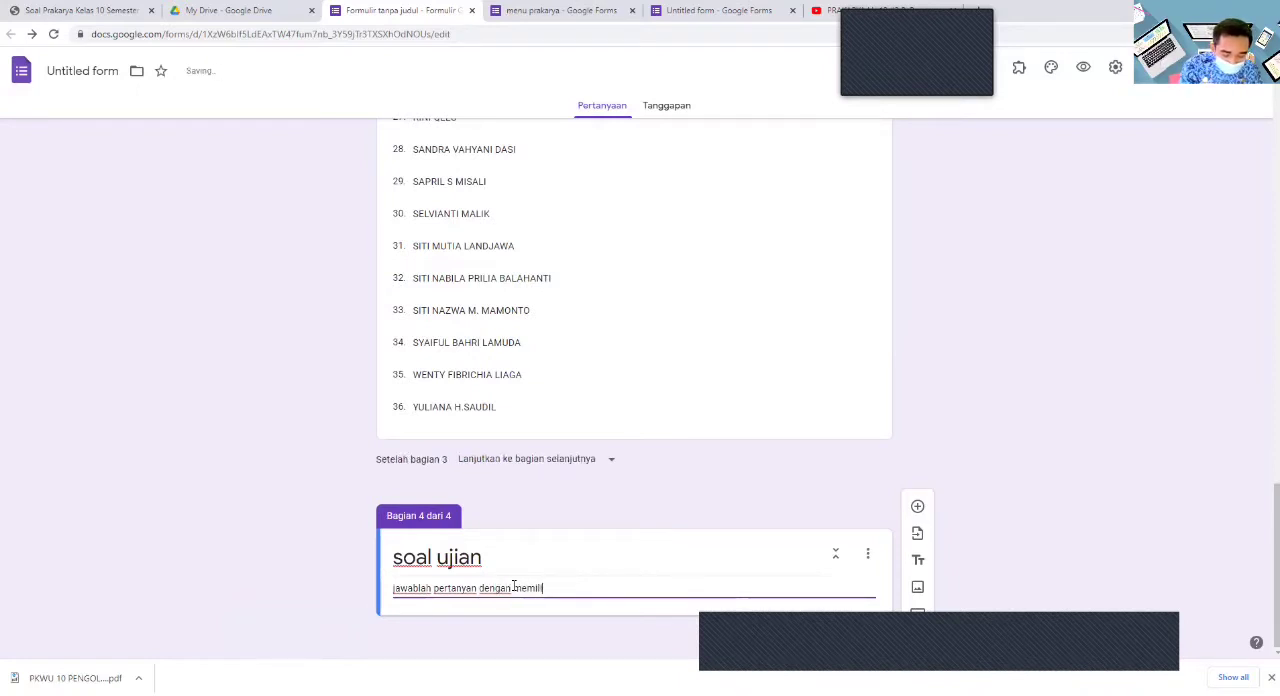
pyautogui.write('h salah satu jawaban')
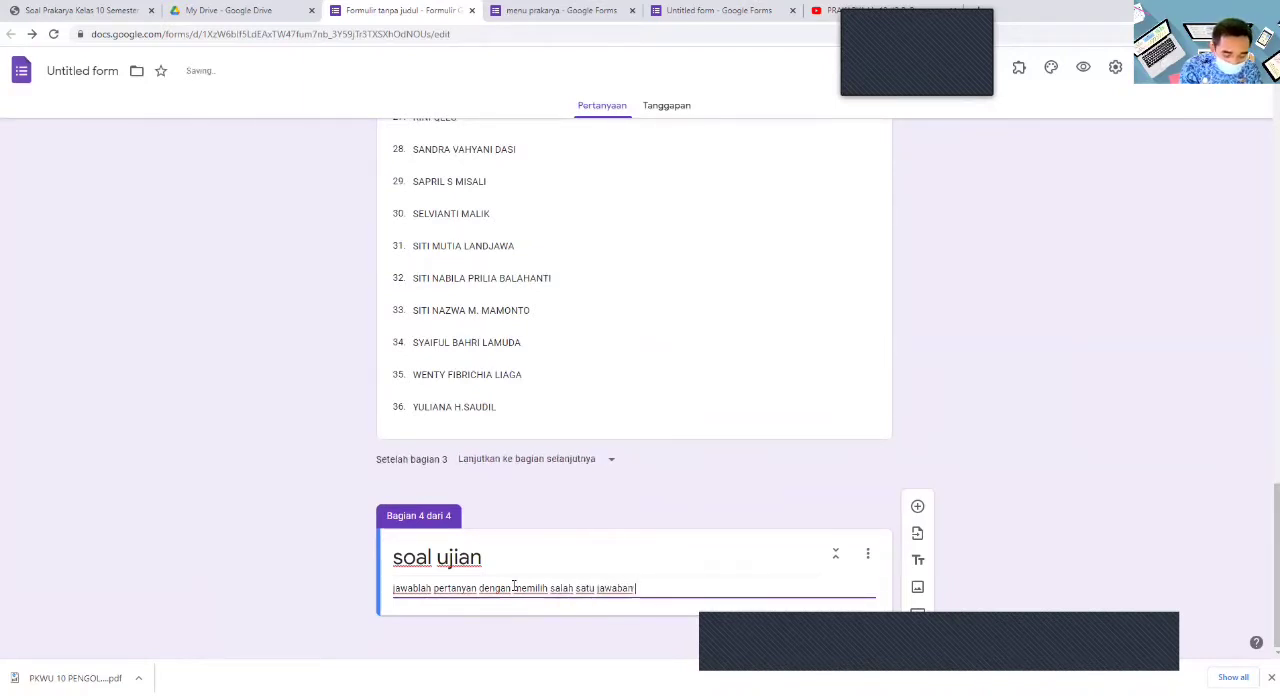
pyautogui.write(' yang dia')
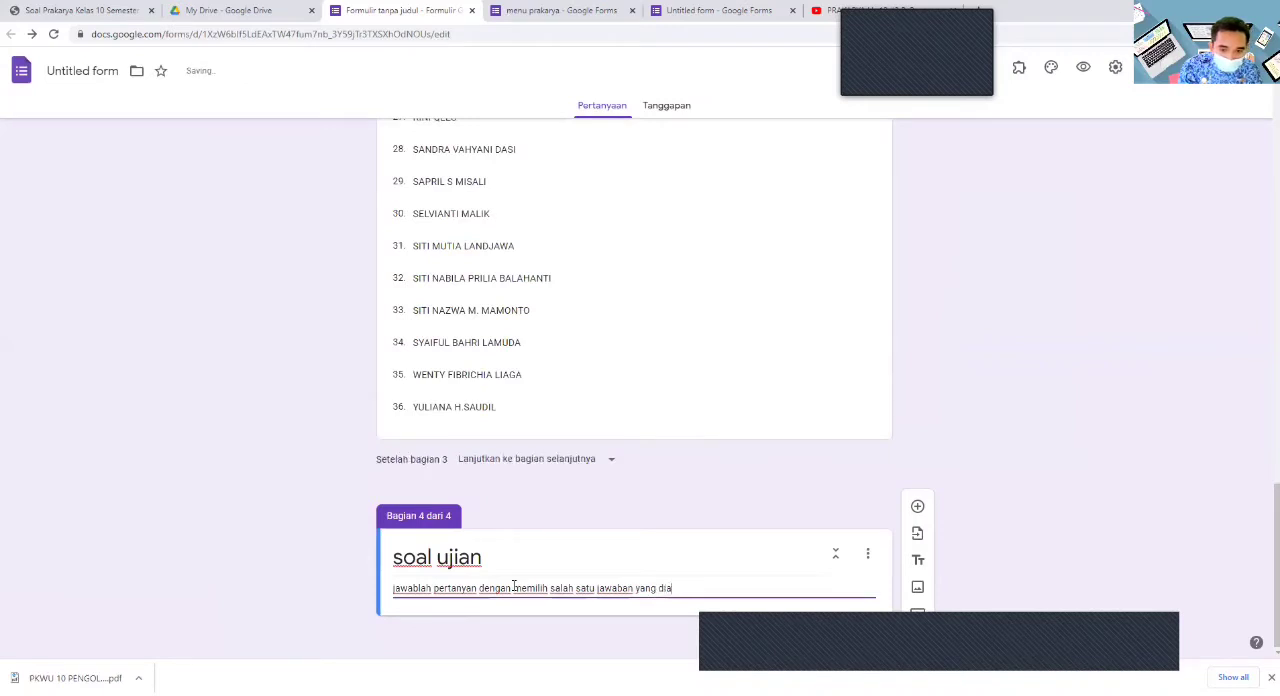
pyautogui.write('nggap paling benar')
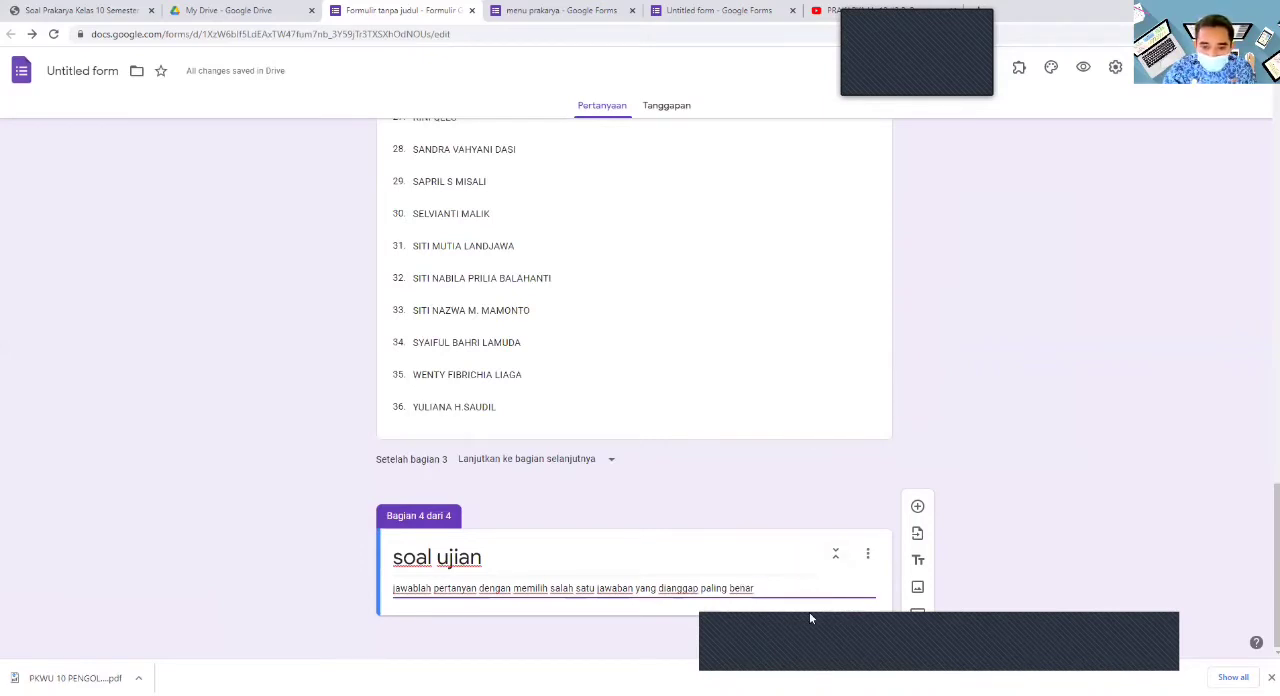
# - Add a question to the "soal ujian" section using the first question's text, copied from the "soal" Word document in the "data pelatihan" folder
pyautogui.click(917, 506)
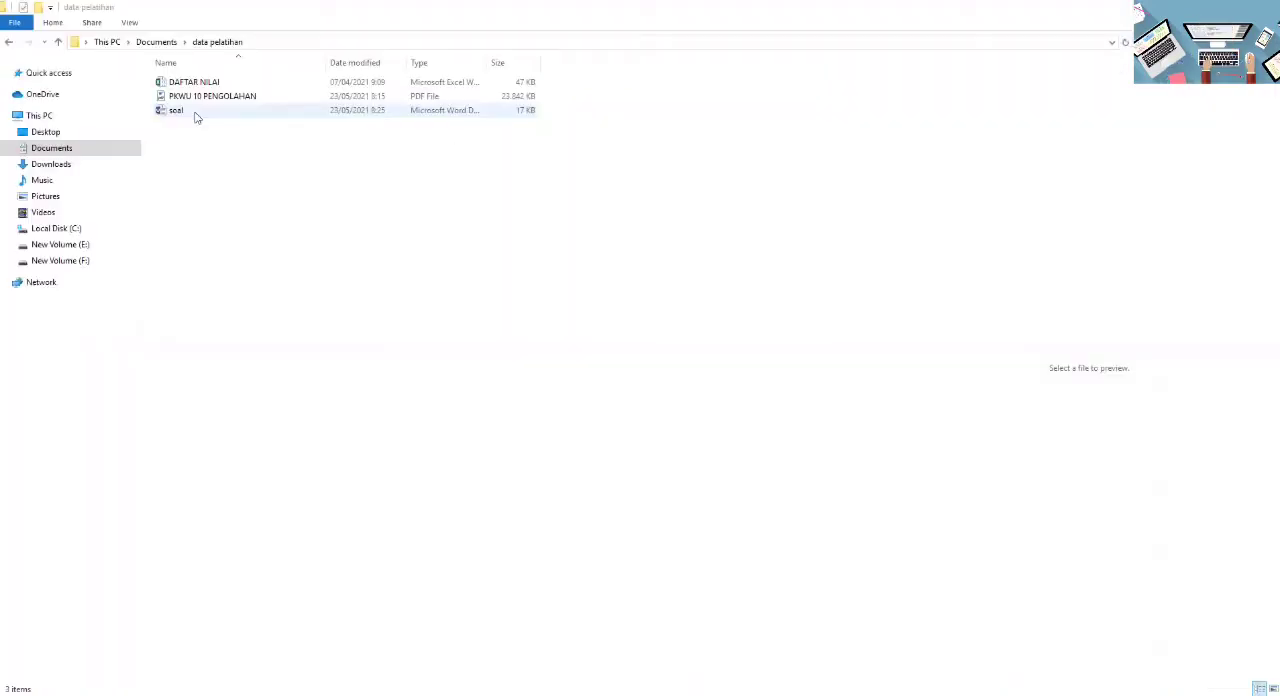
pyautogui.doubleClick(197, 112)
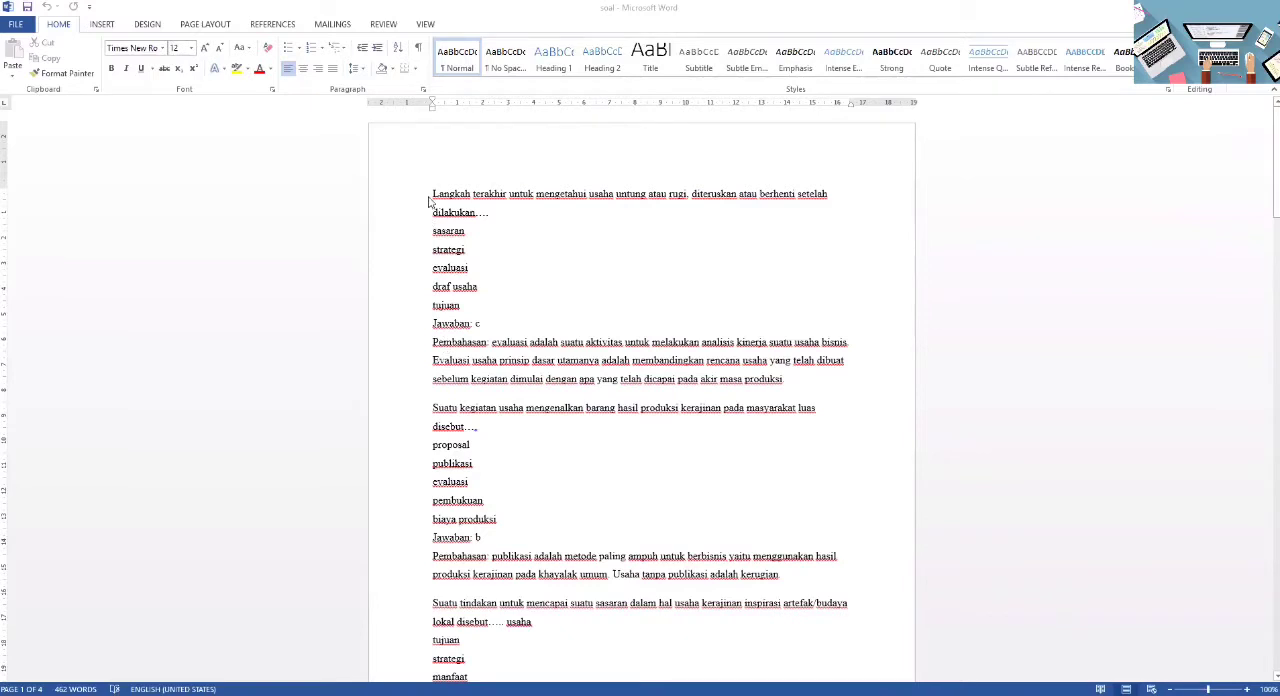
pyautogui.tripleClick(499, 216)
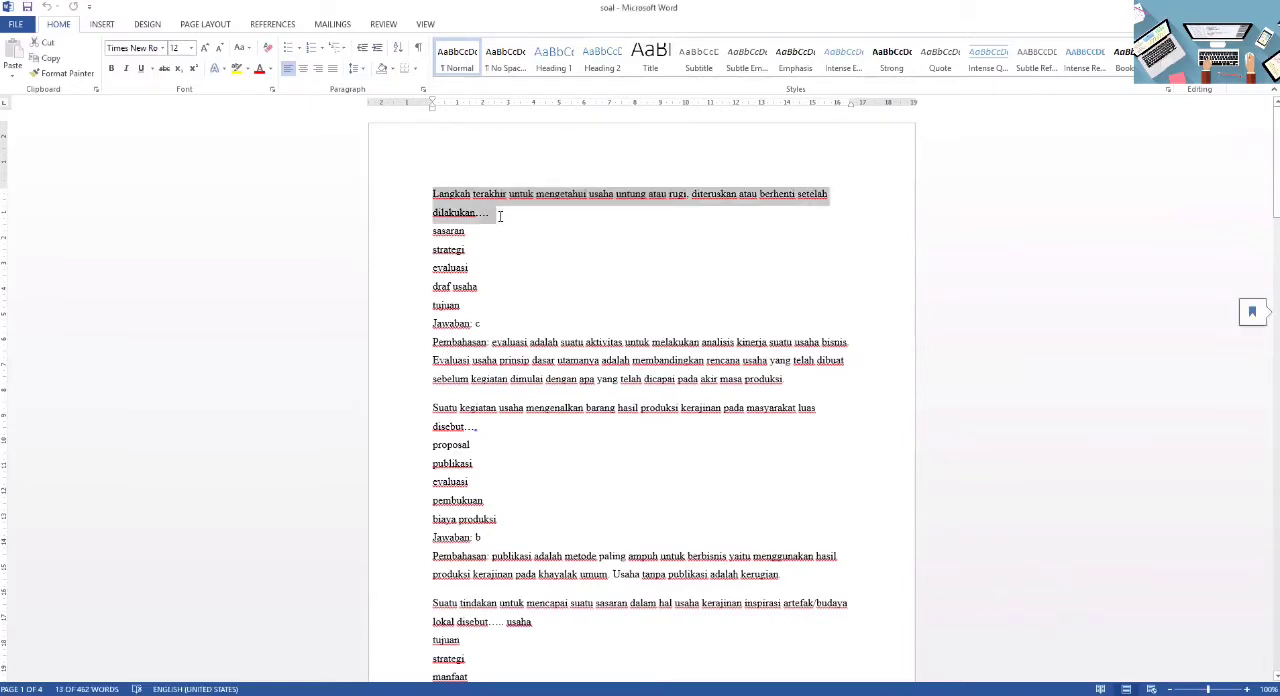
pyautogui.rightClick(500, 216)
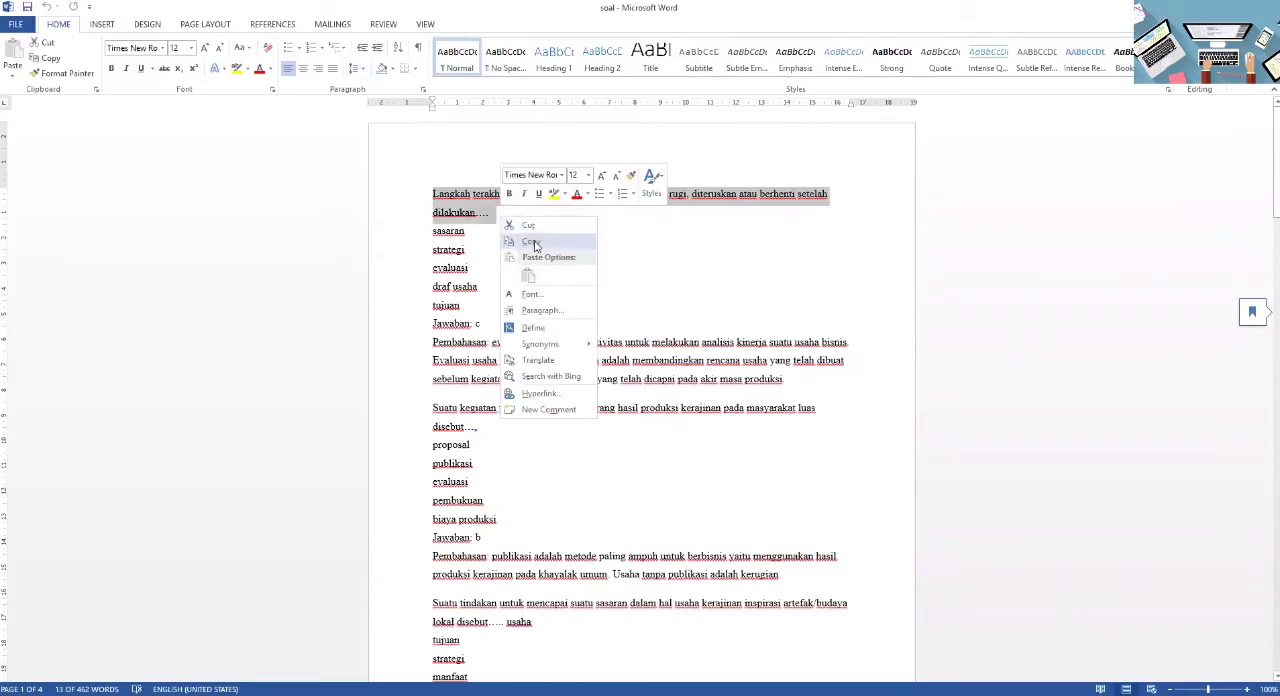
pyautogui.click(528, 242)
pyautogui.hotkey('alt', 'Tab')
pyautogui.hotkey('ctrl', 'v')
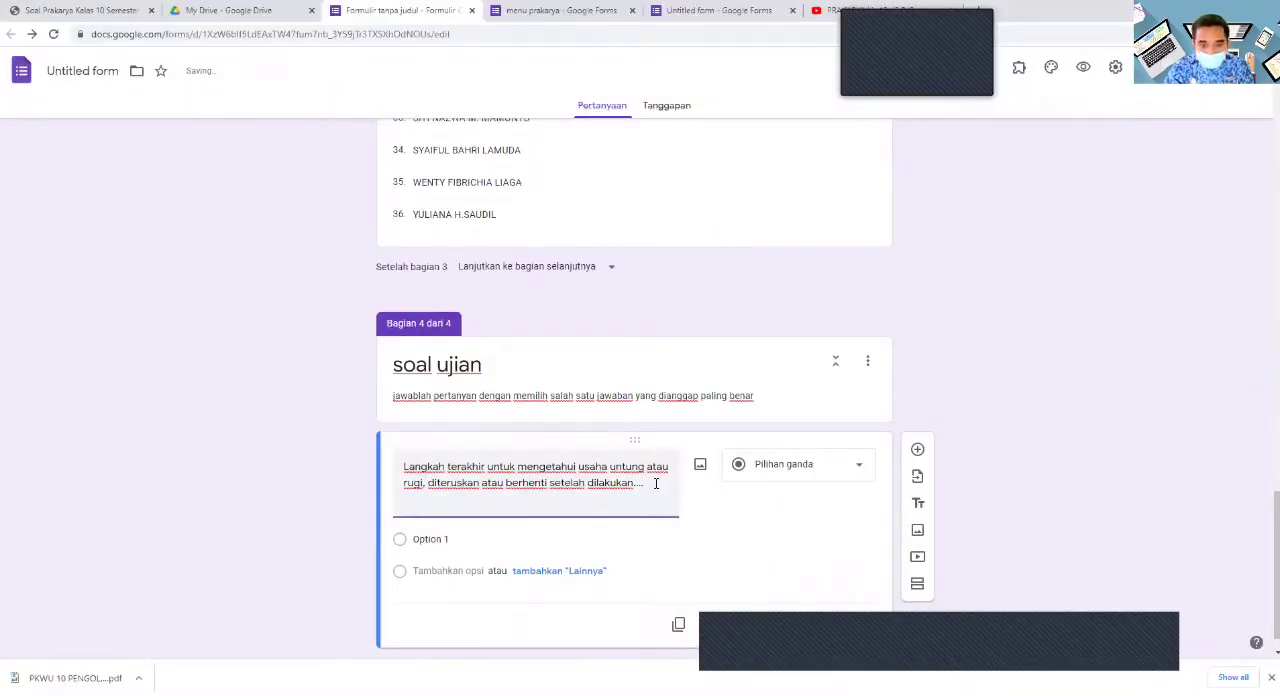
# - Copy the five answers "sasaran" through "tujuan" from the Word document and paste them as the first question's options in Google Forms
pyautogui.click(558, 543)
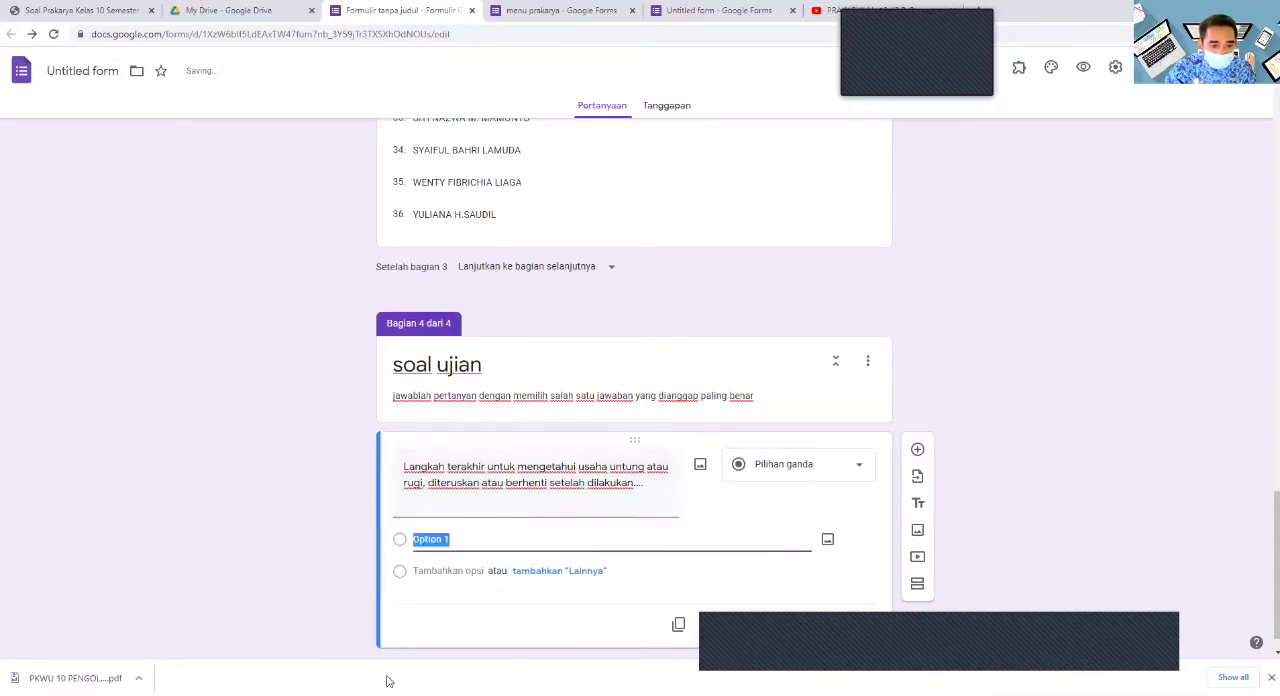
pyautogui.hotkey('alt', 'Tab')
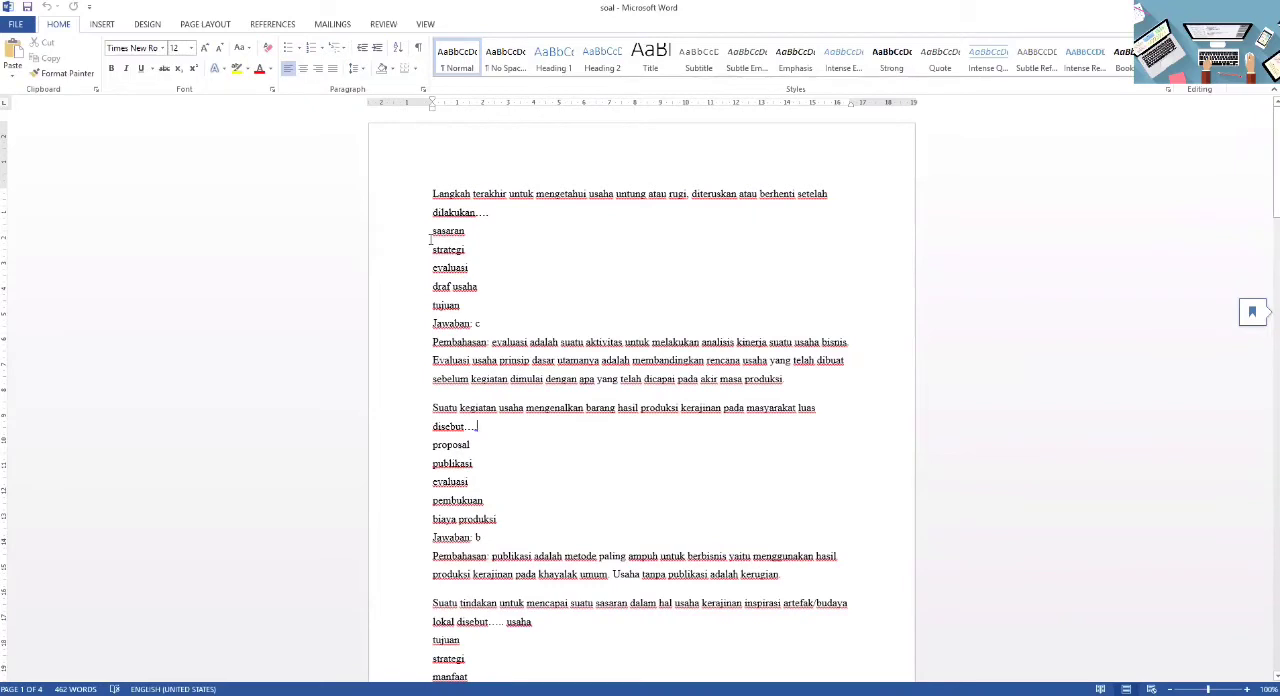
pyautogui.moveTo(433, 240); pyautogui.dragTo(472, 289)
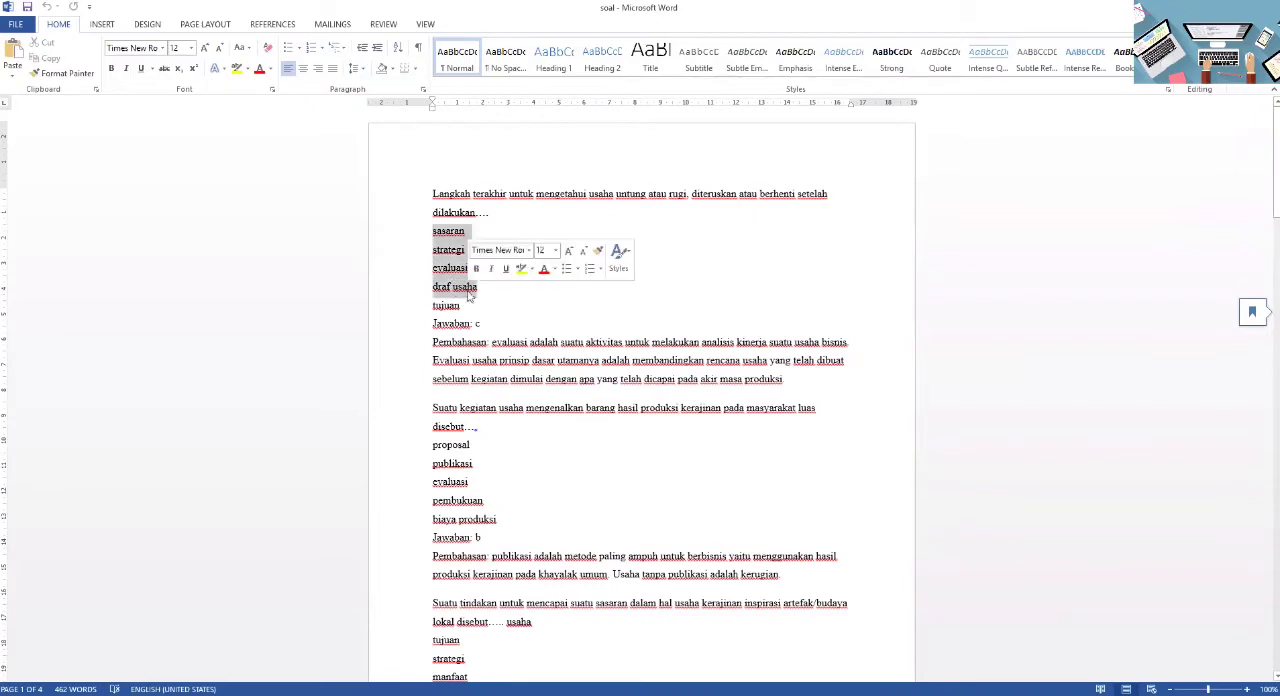
pyautogui.rightClick(464, 283)
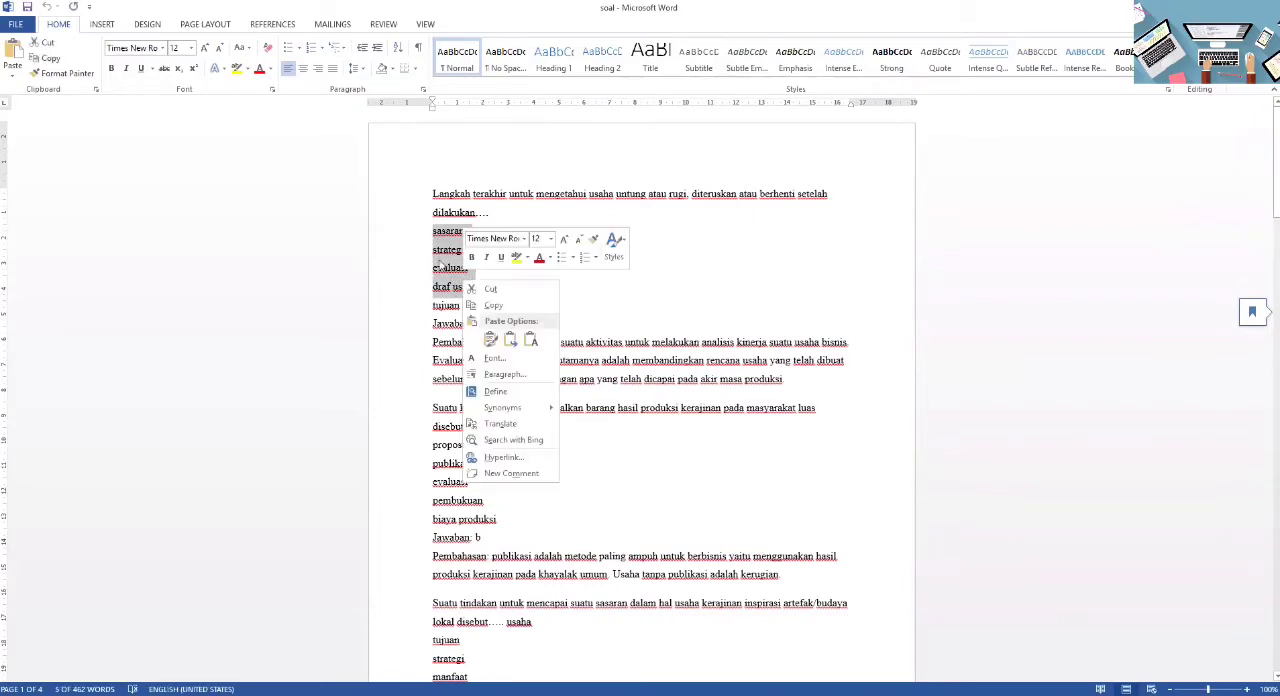
pyautogui.click(431, 240)
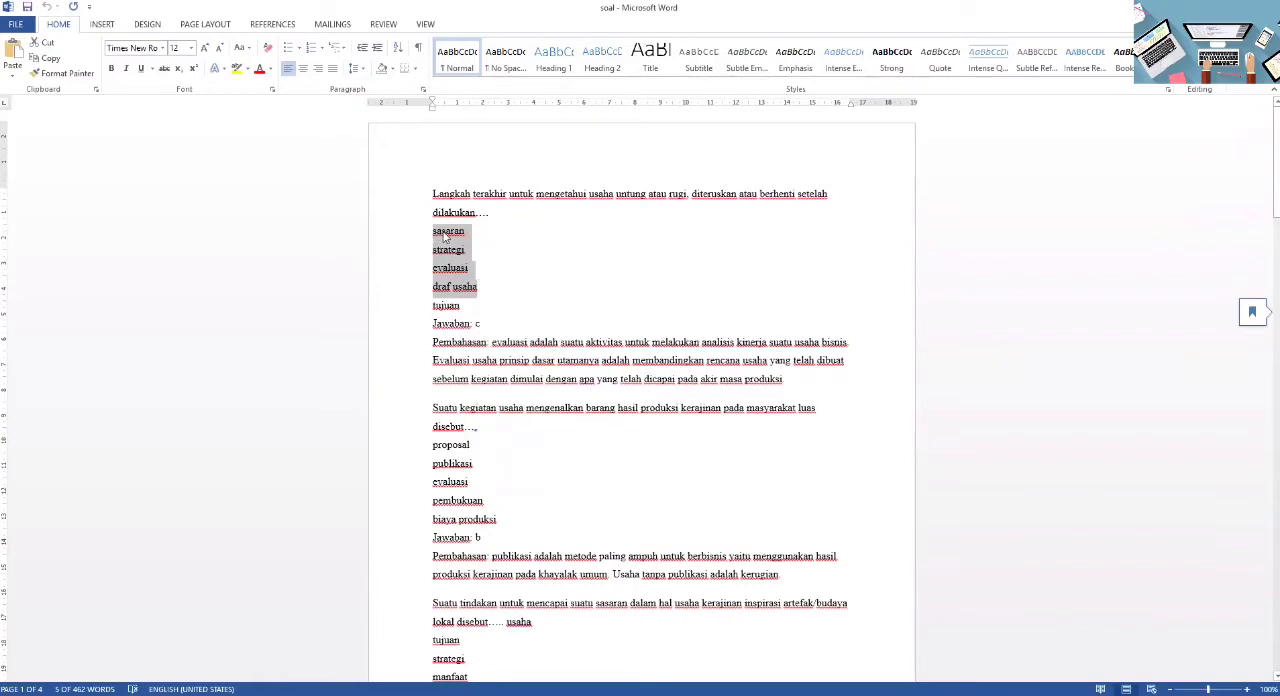
pyautogui.click(460, 306)
pyautogui.moveTo(433, 231); pyautogui.dragTo(458, 306)
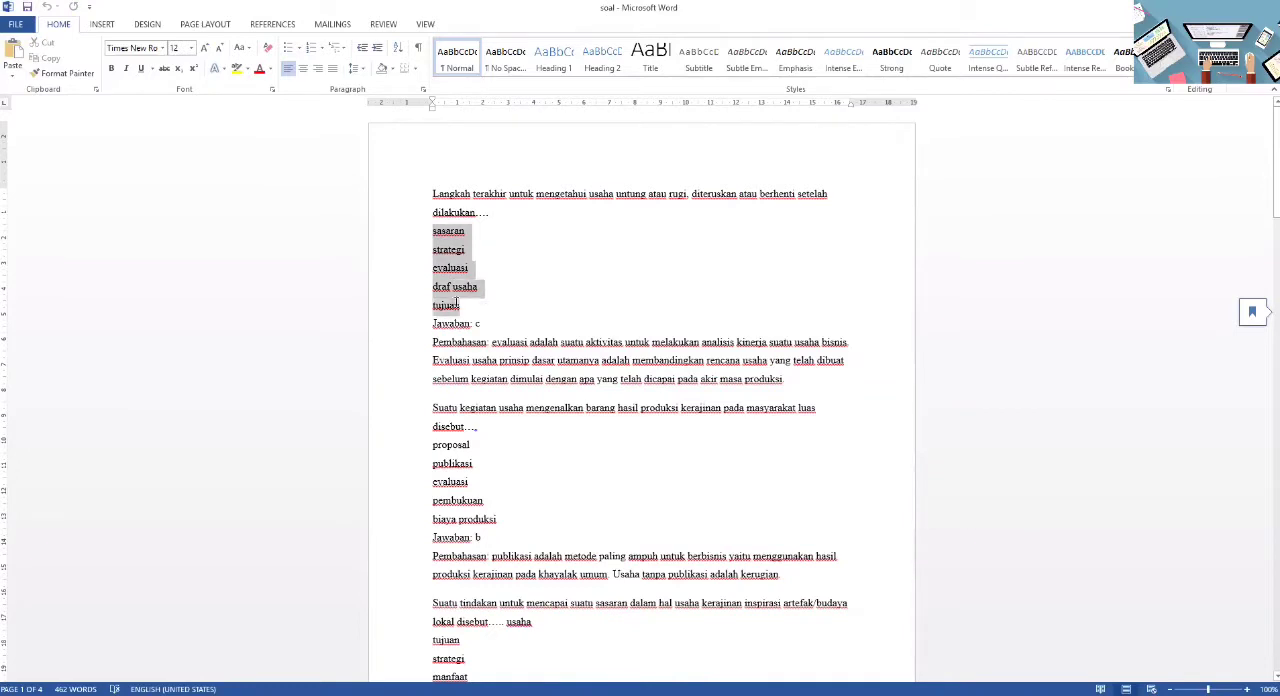
pyautogui.rightClick(450, 244)
pyautogui.click(478, 268)
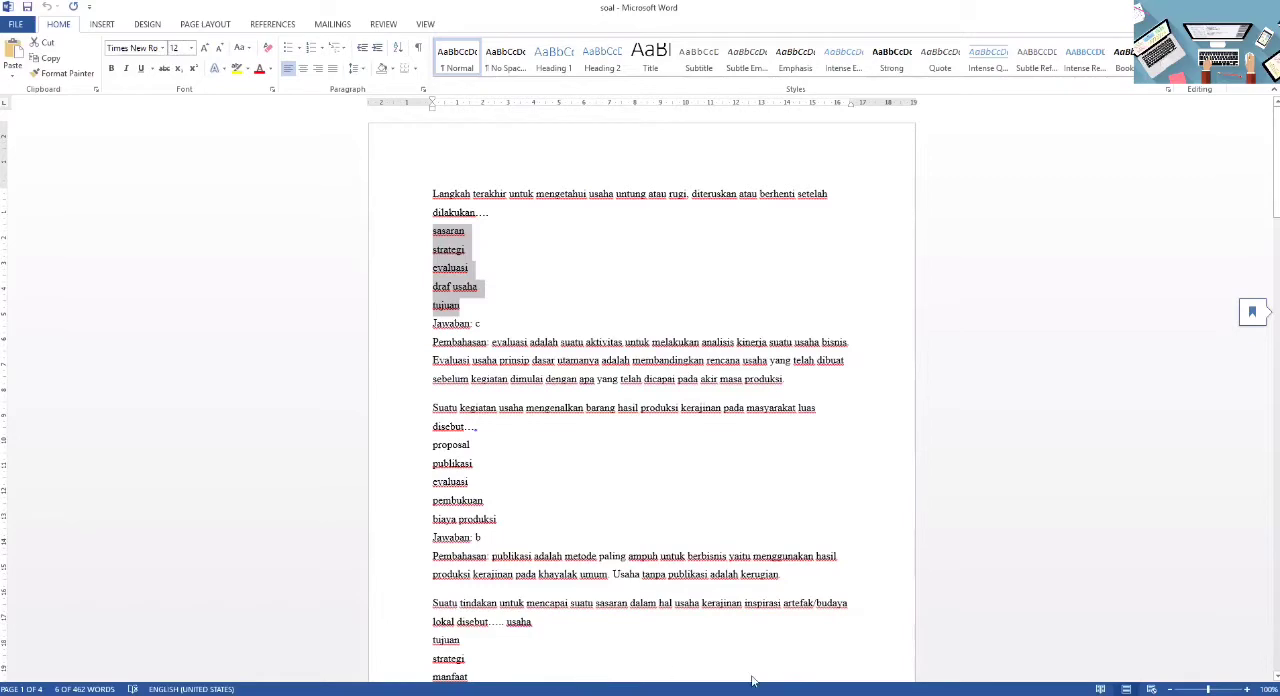
pyautogui.hotkey('alt', 'Tab')
pyautogui.hotkey('ctrl', 'v')
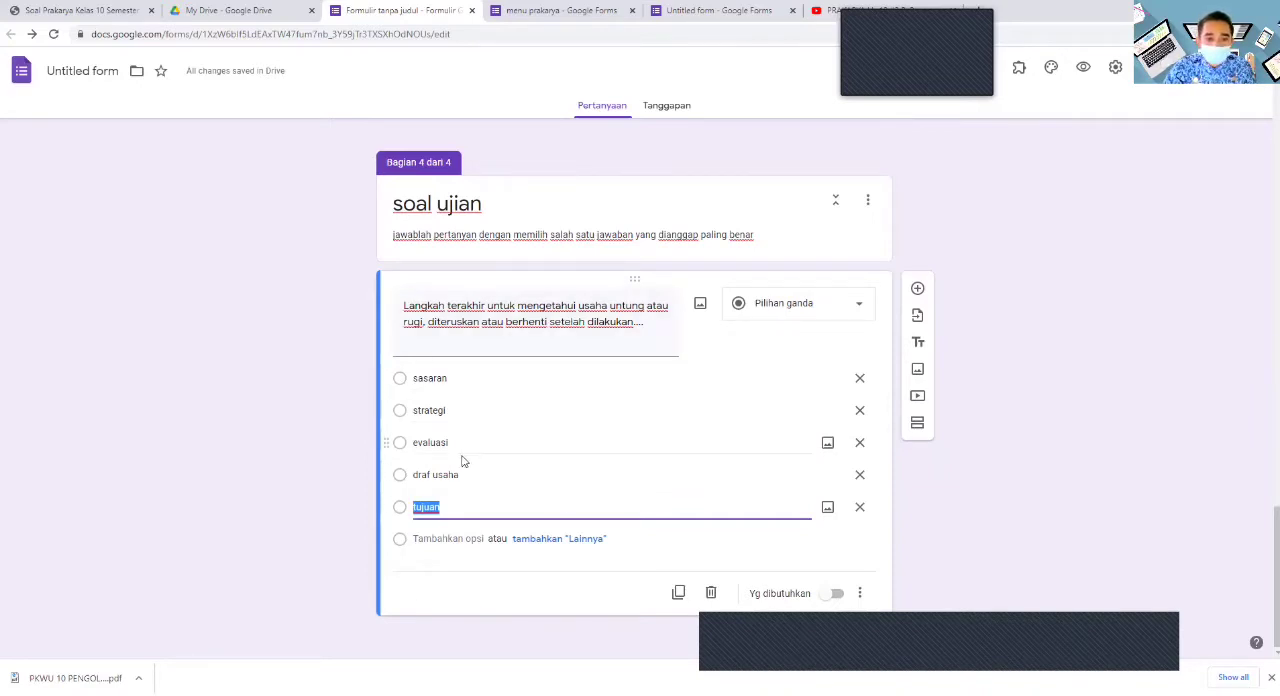
# - Add the question "Suatu kegiatan usaha mengenalkan barang hasil produksi kerajinan pada masyarakat luas disebut...." with the options proposal, publikasi, evaluasi, pembukuan and biaya produksi
pyautogui.click(917, 288)
pyautogui.hotkey('ctrl', 'v')
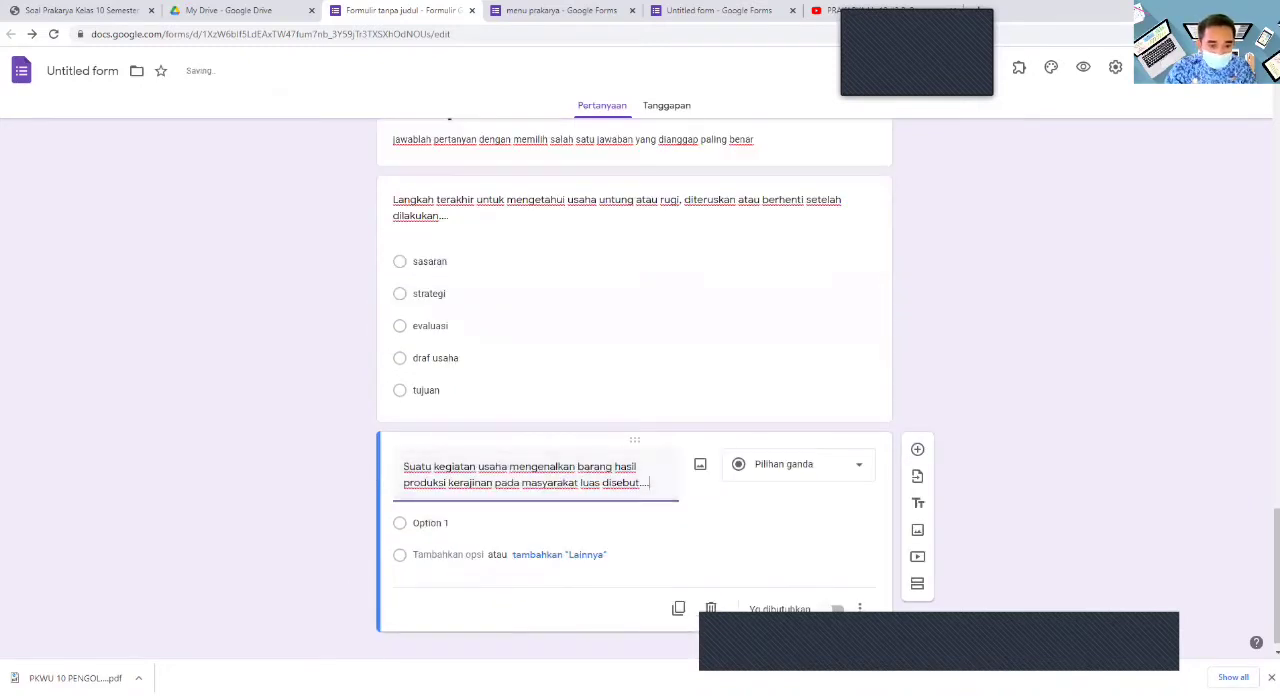
pyautogui.click(447, 524)
pyautogui.hotkey('ctrl', 'v')
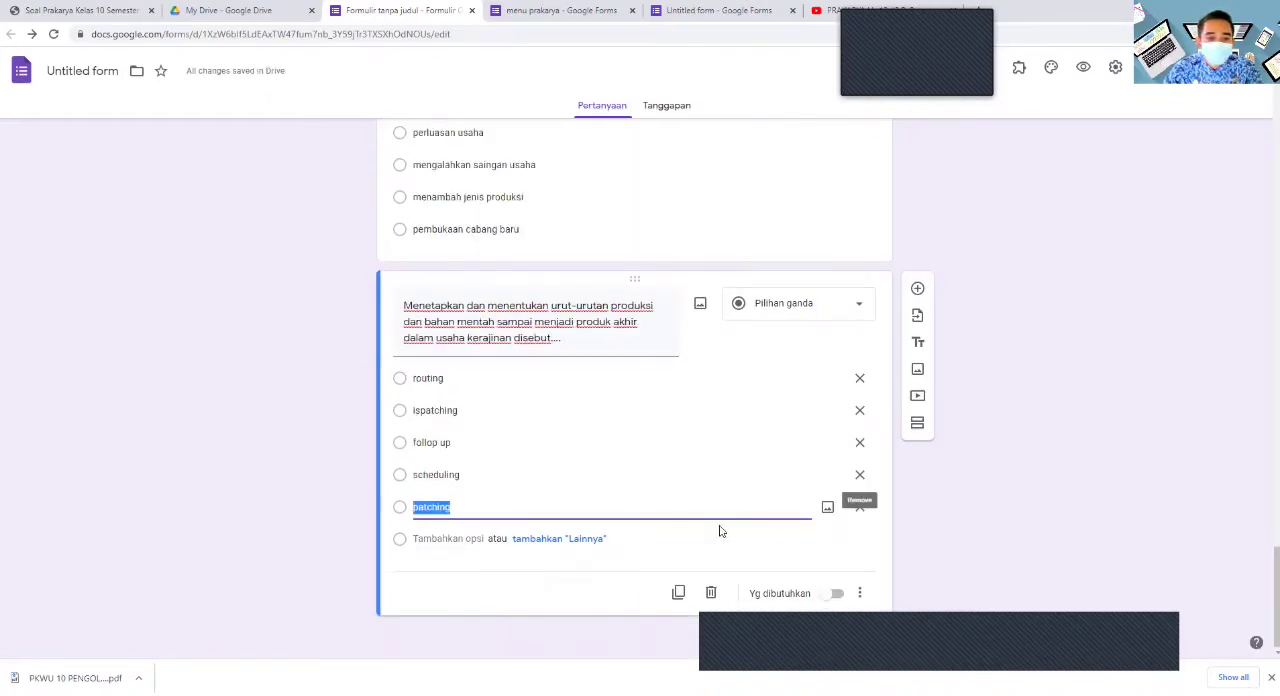
# - In the form settings, turn off the restriction to organisation users and limit respondents to 1 response
pyautogui.scroll(20, 690, 545)
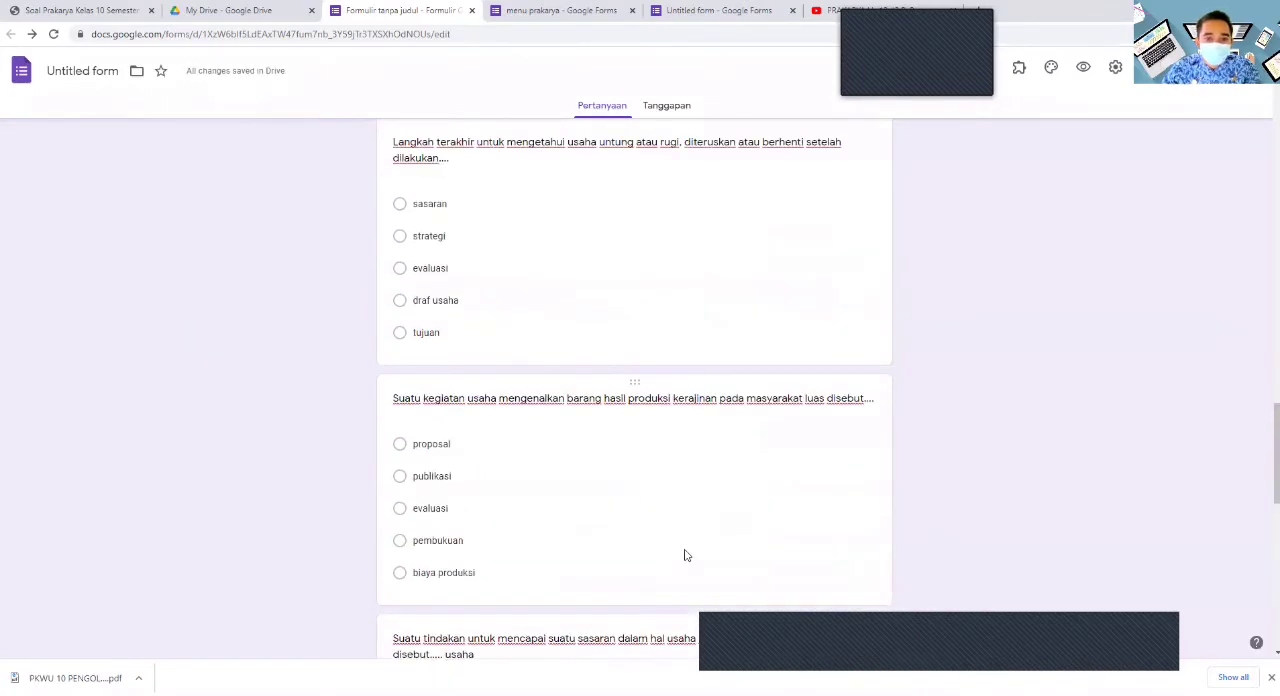
pyautogui.scroll(-5, 687, 547)
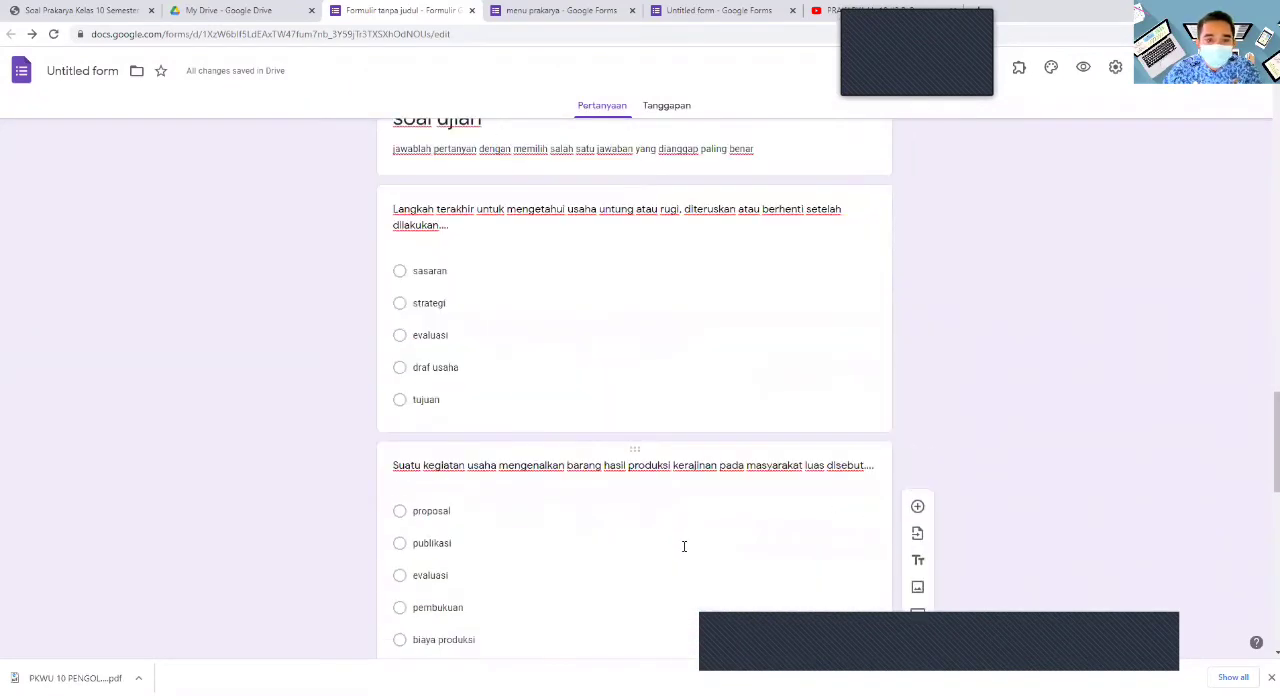
pyautogui.scroll(-10, 665, 546)
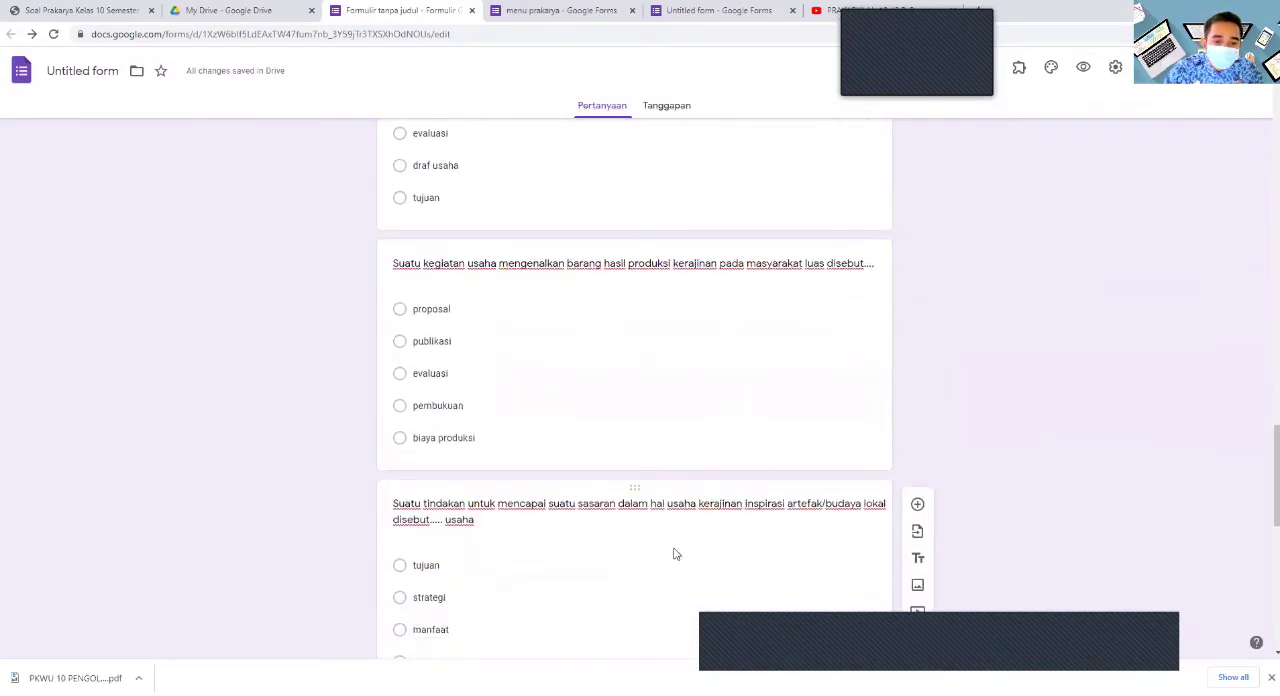
pyautogui.scroll(-1, 680, 548)
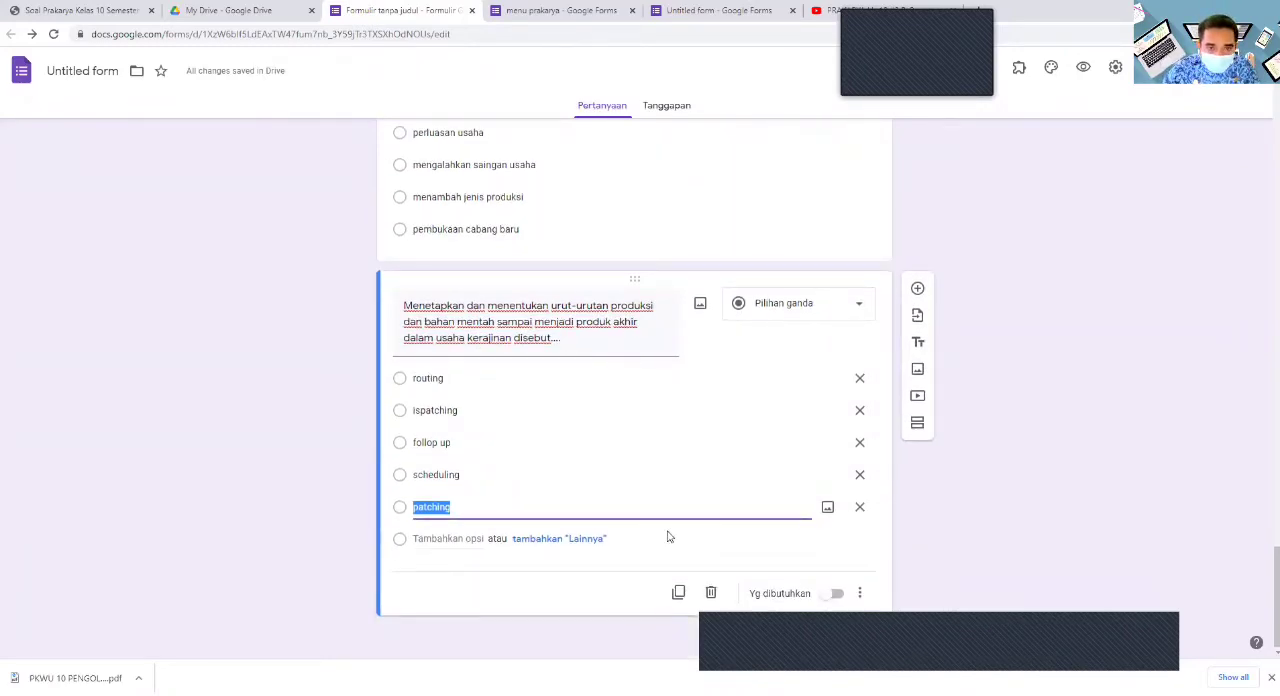
pyautogui.scroll(15, 669, 537)
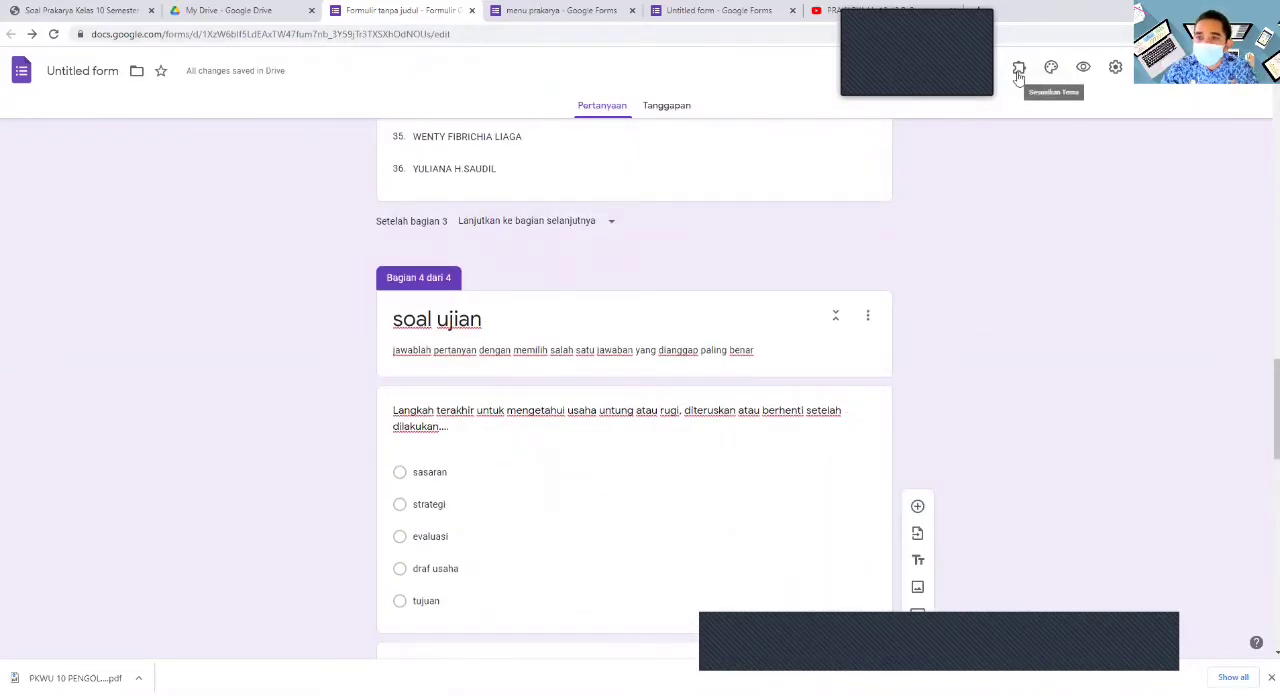
pyautogui.click(1115, 68)
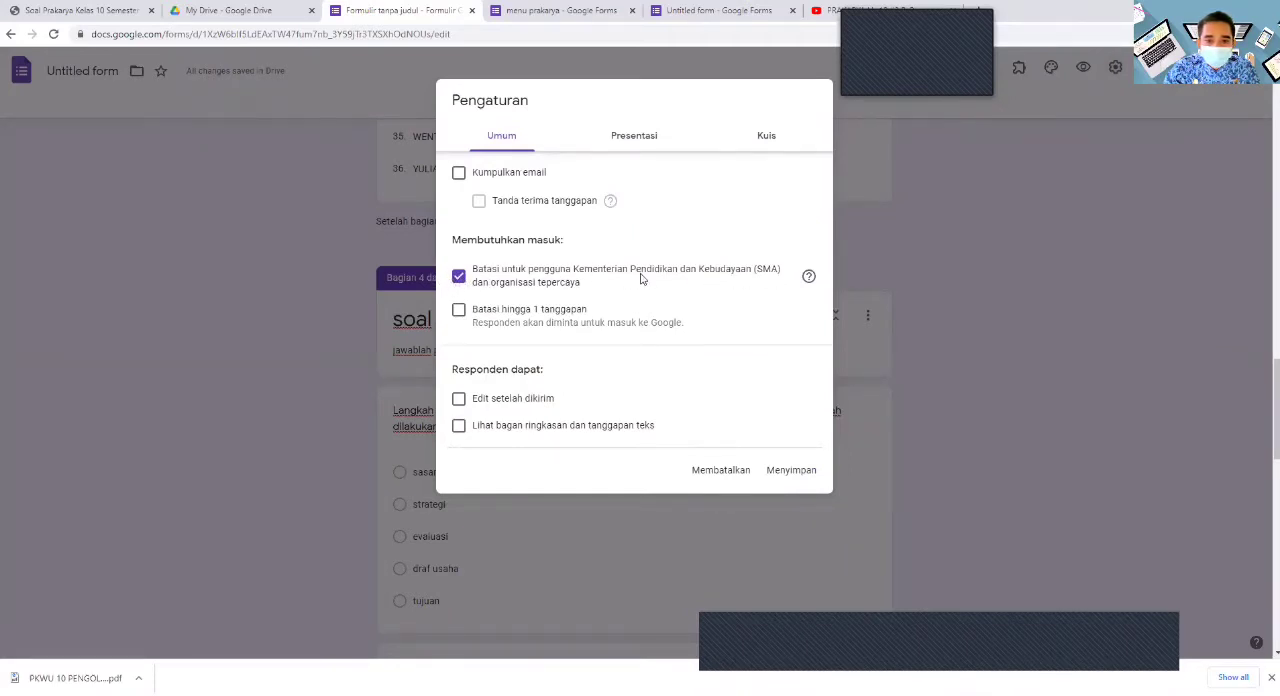
pyautogui.click(461, 281)
pyautogui.click(459, 309)
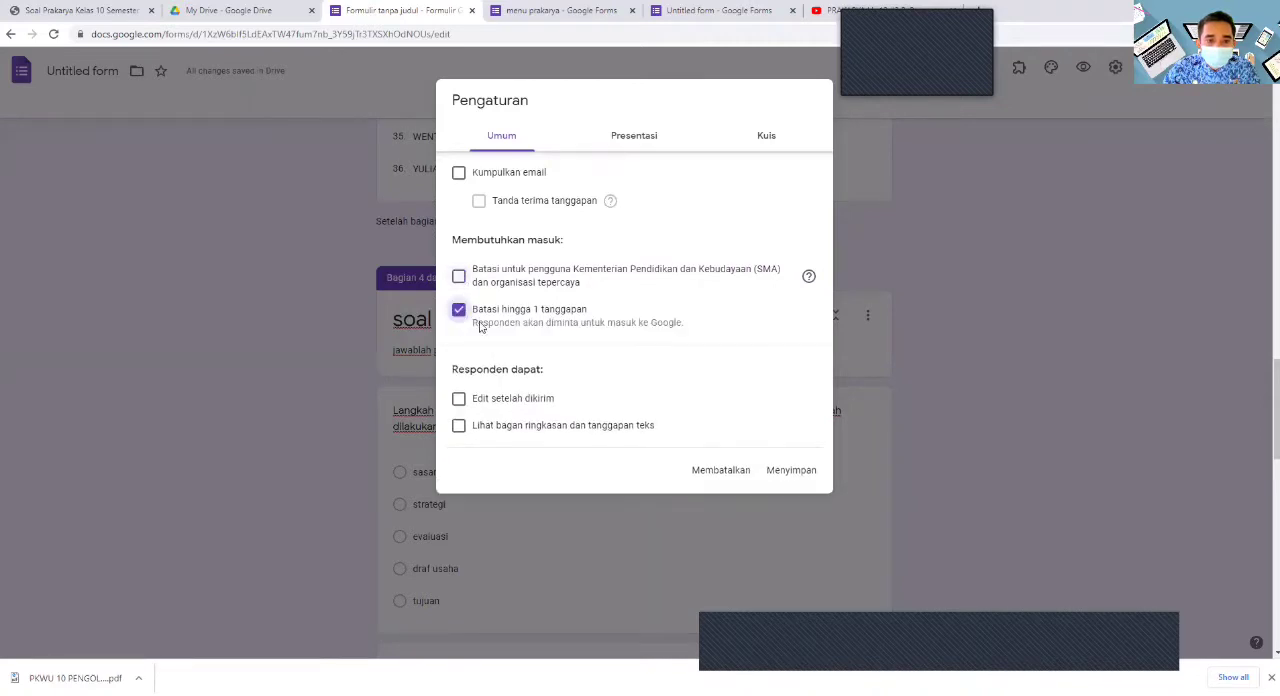
# - Enable shuffled question order and set the confirmation message to "terima kasih telah mengerjakan soal ujian semester"
pyautogui.click(640, 138)
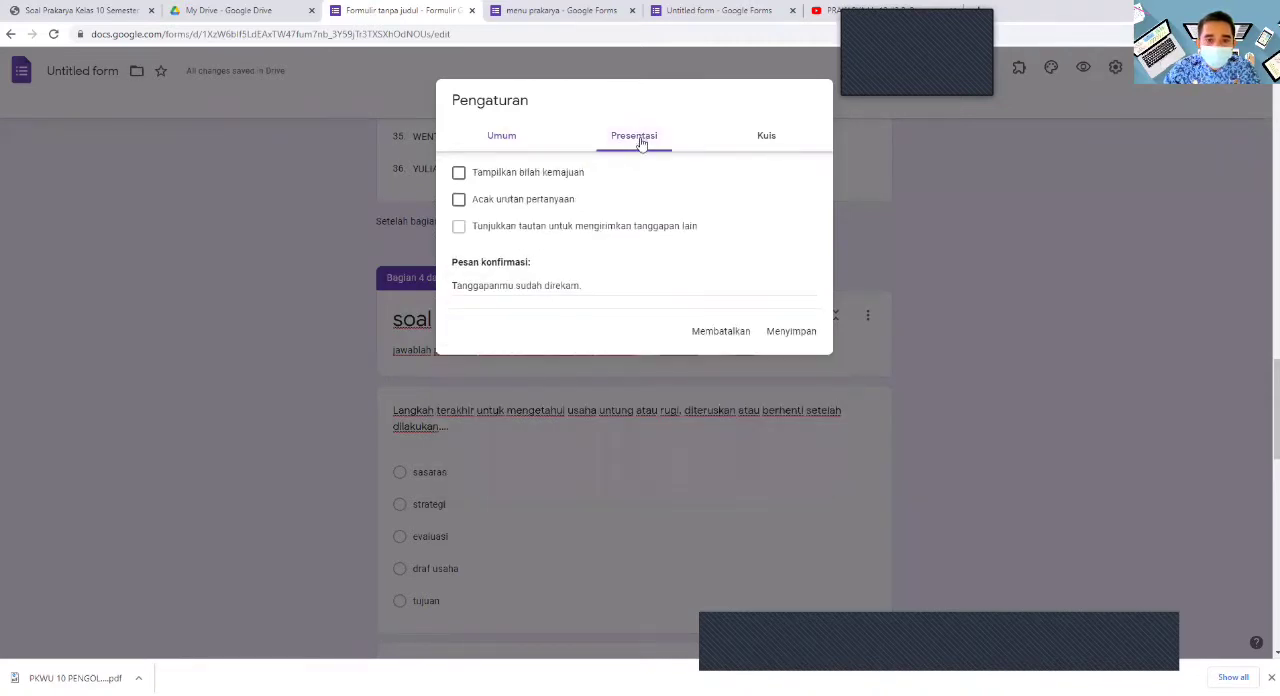
pyautogui.click(460, 201)
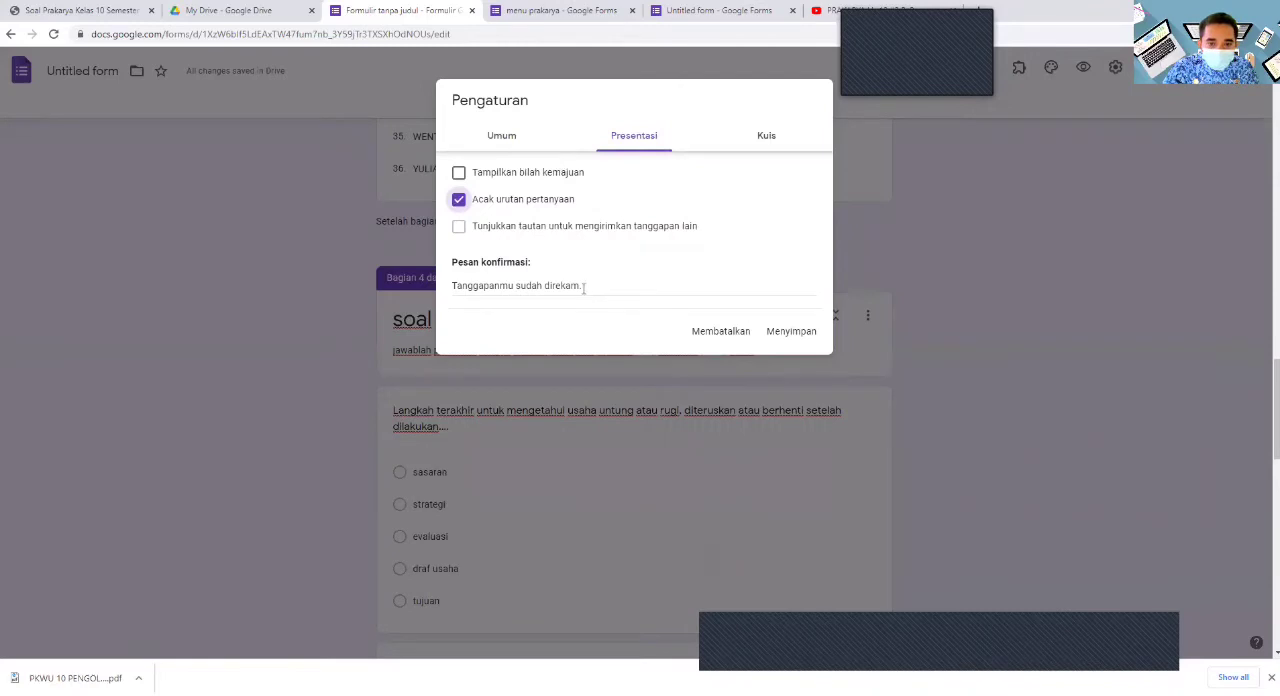
pyautogui.click(452, 286)
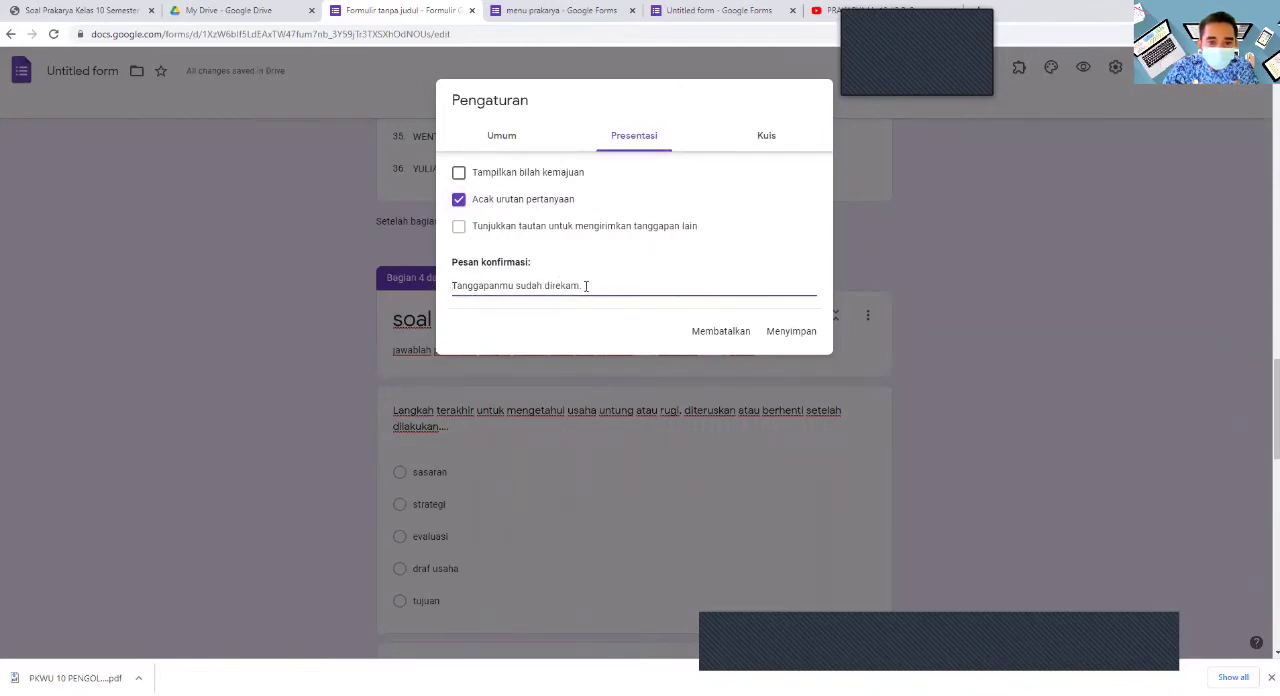
pyautogui.click(471, 277)
pyautogui.click(478, 286)
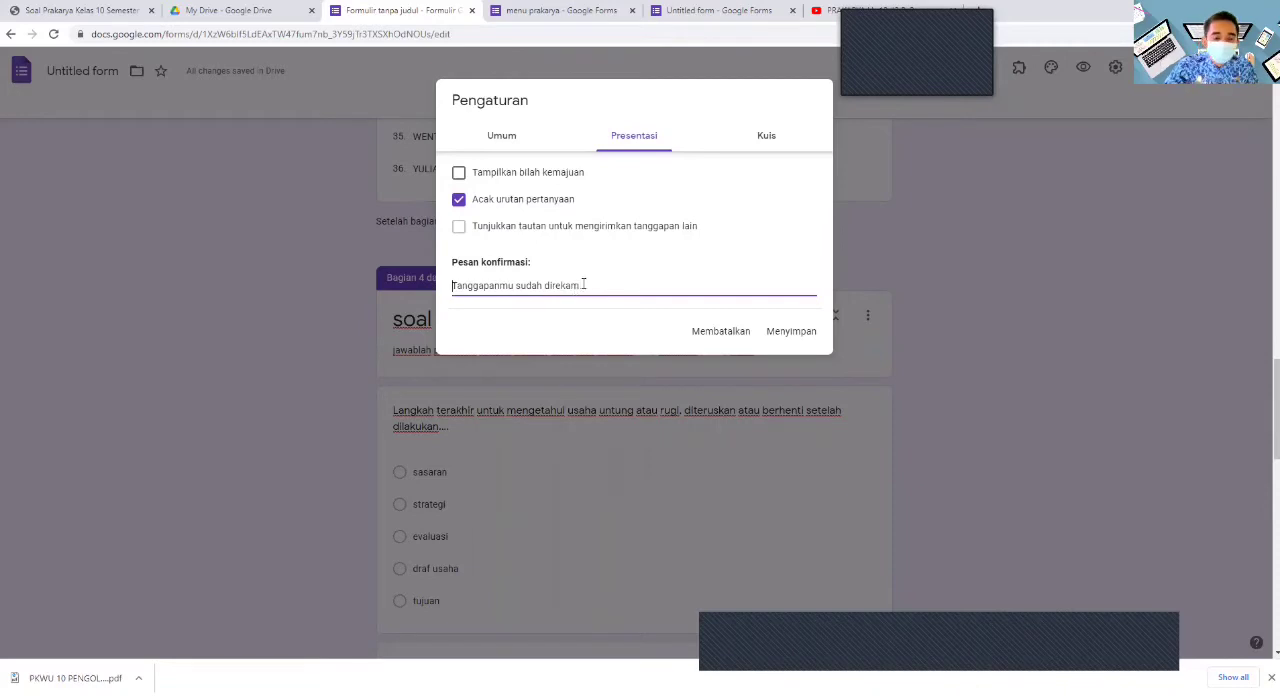
pyautogui.hotkey('ctrl', 'a')
pyautogui.write('t')
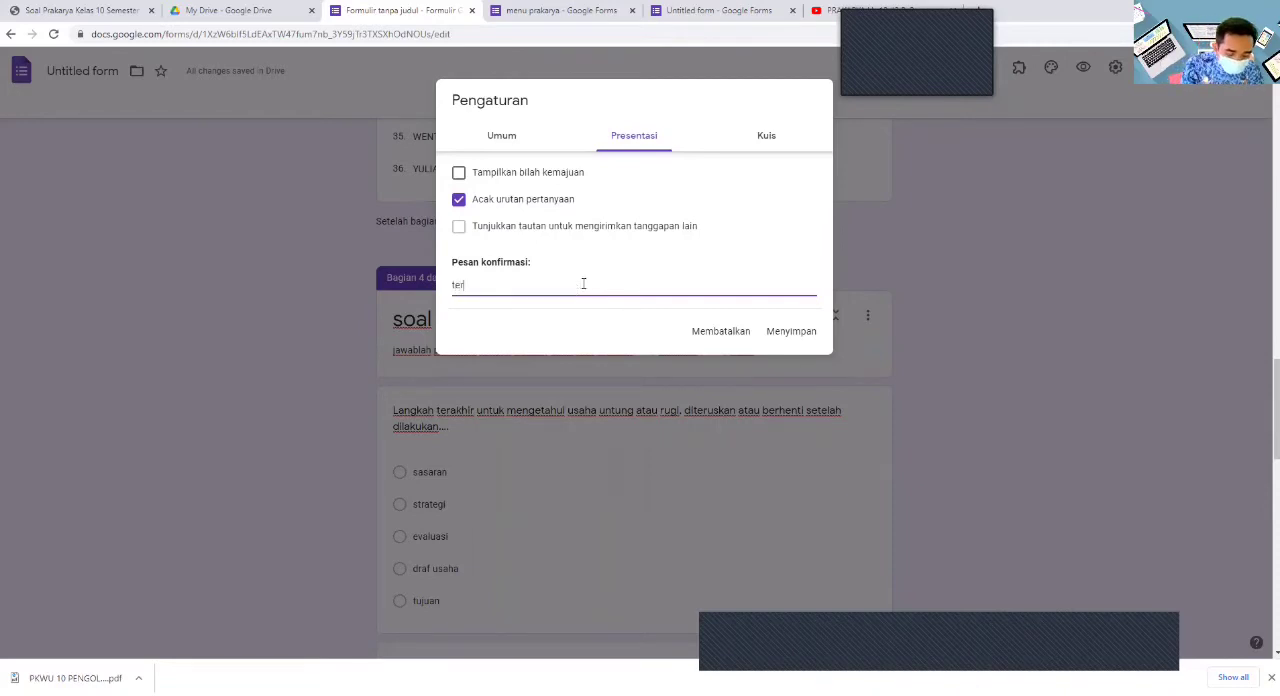
pyautogui.write('erima kasih telah mengerjakan')
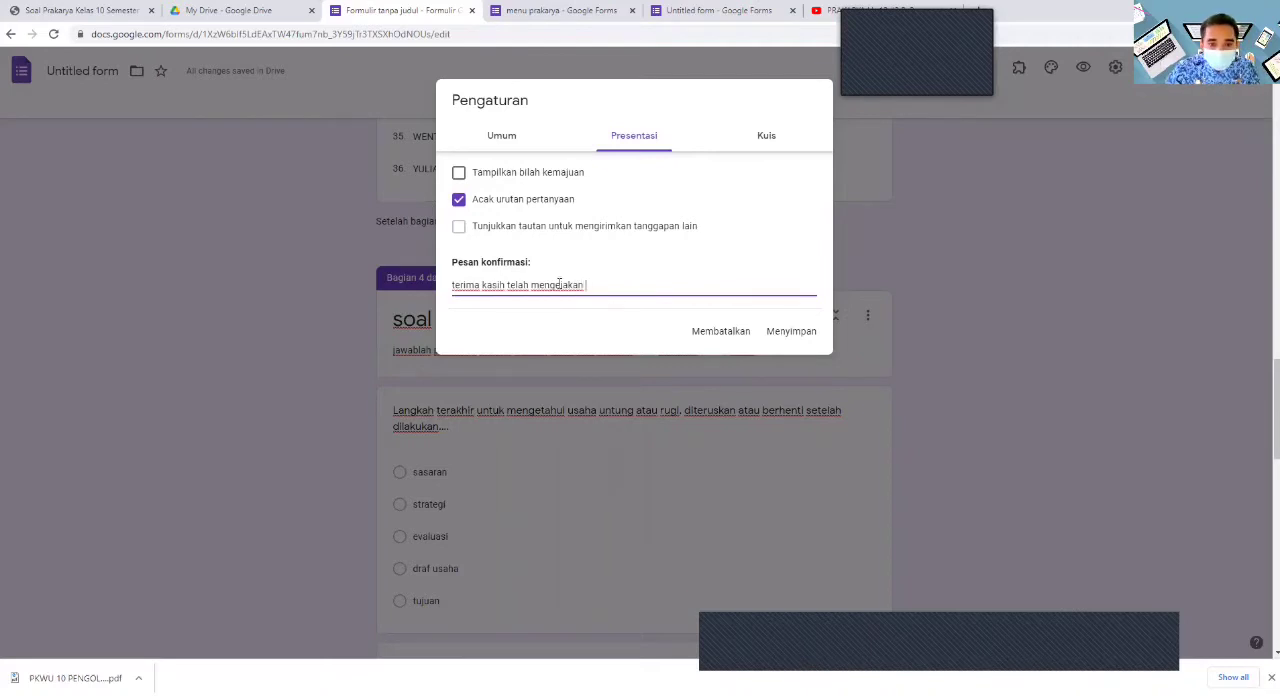
pyautogui.click(560, 285)
pyautogui.write('r')
pyautogui.click(598, 287)
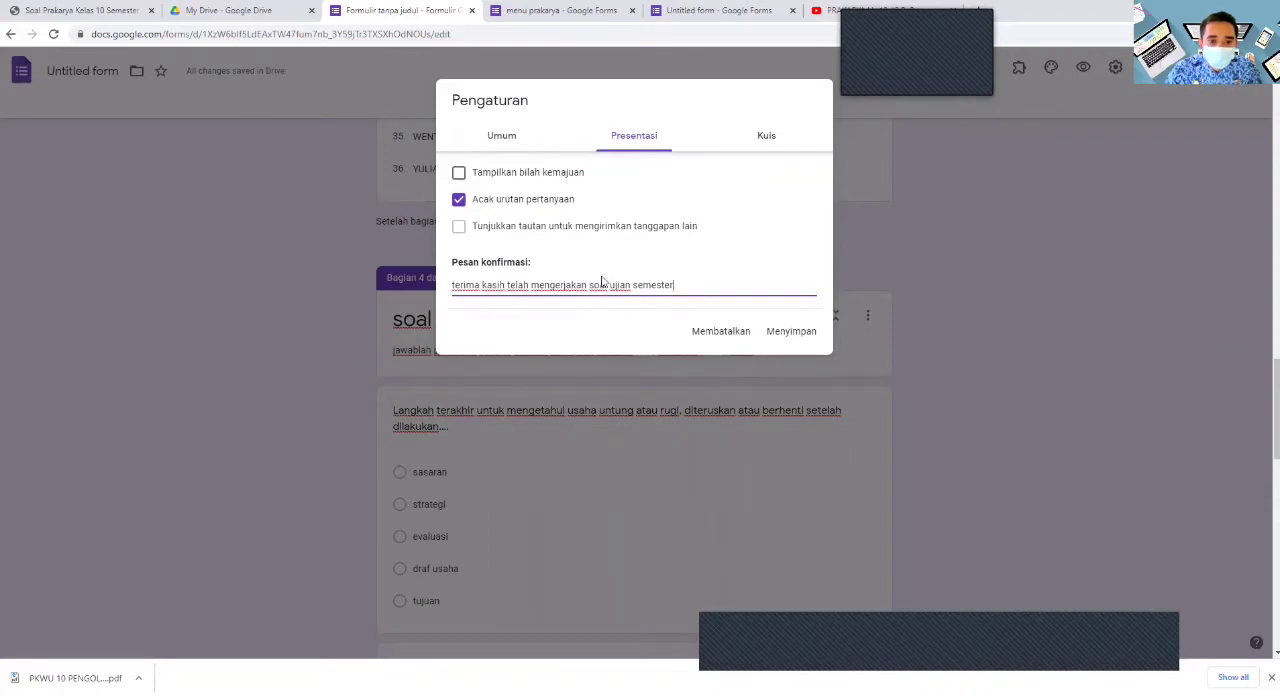
# - Turn the form into a quiz, hide missed questions and correct answers from respondents, and save the settings
pyautogui.click(762, 143)
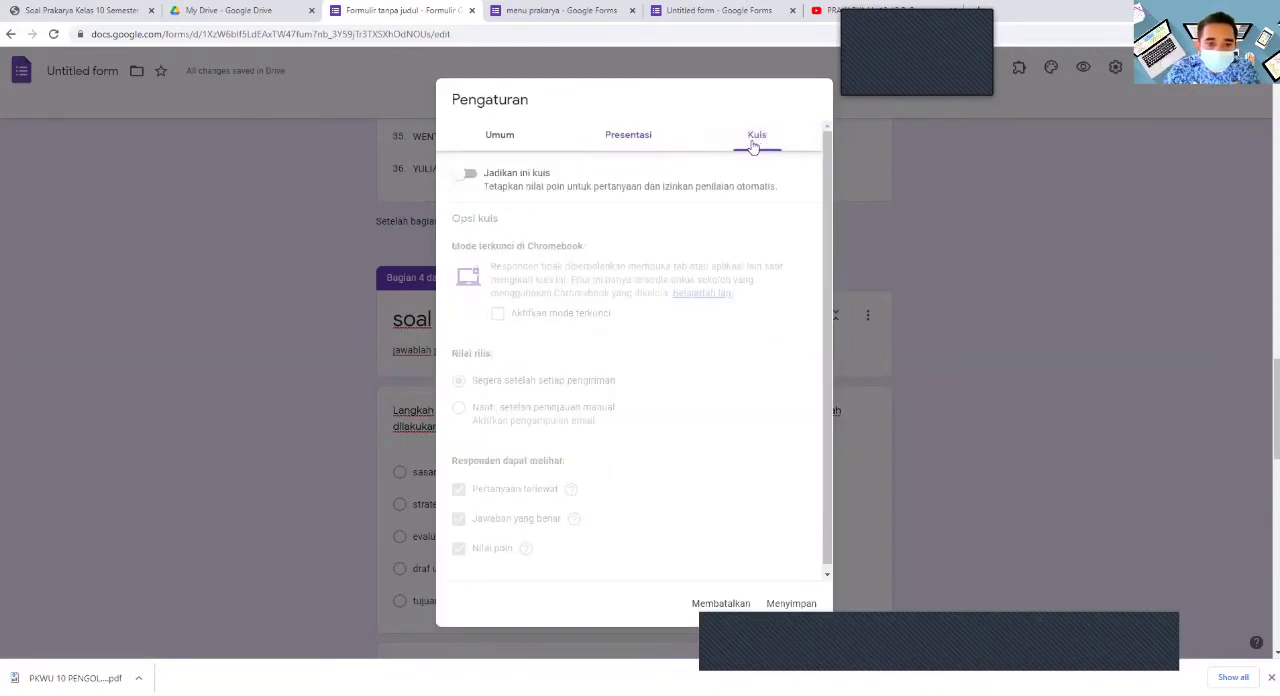
pyautogui.click(474, 177)
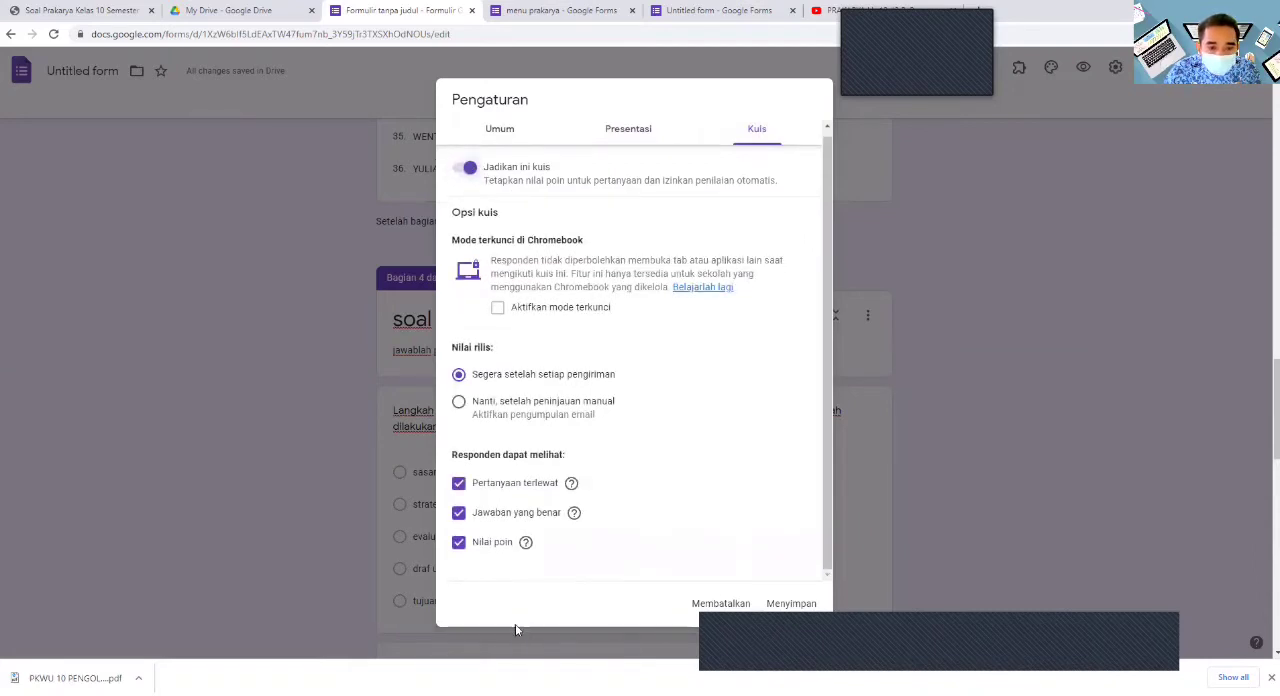
pyautogui.click(459, 484)
pyautogui.click(460, 513)
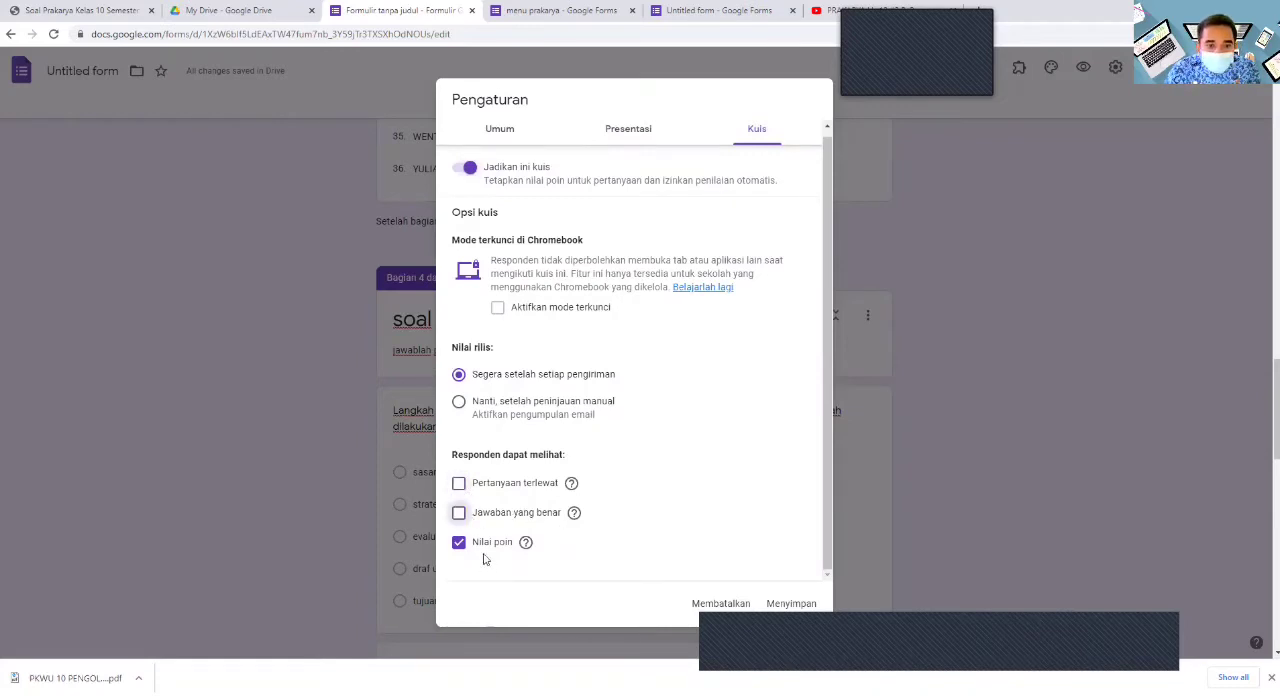
pyautogui.click(783, 604)
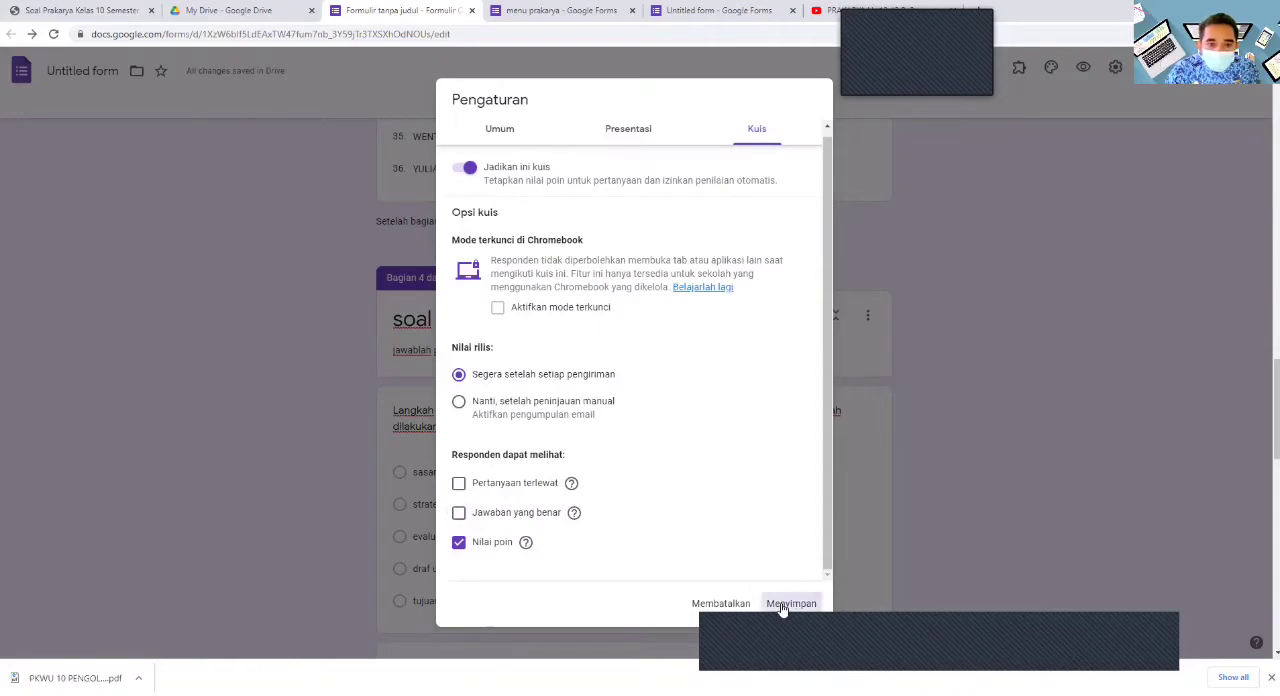
# - Set the answer key of the question "Langkah terakhir untuk mengetahui usaha untung atau rugi" to sasaran, worth 20 points
pyautogui.scroll(-4, 755, 585)
pyautogui.scroll(3, 715, 553)
pyautogui.click(678, 495)
pyautogui.scroll(-4, 672, 478)
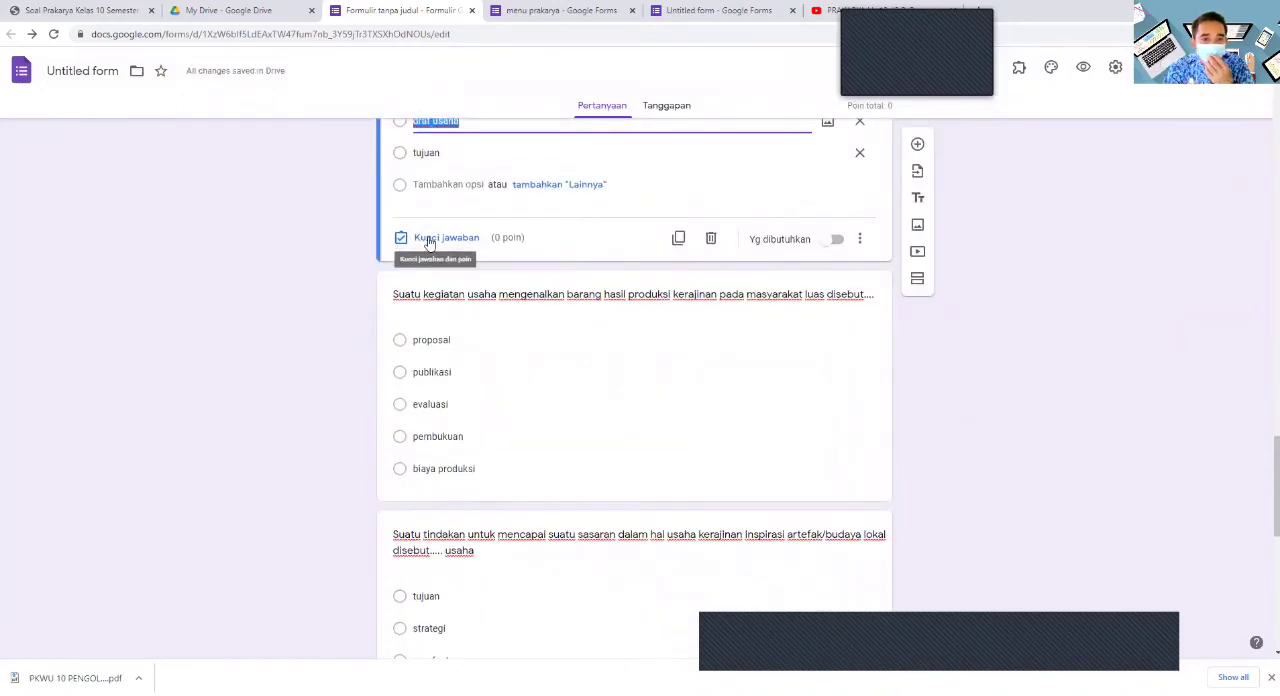
pyautogui.click(428, 240)
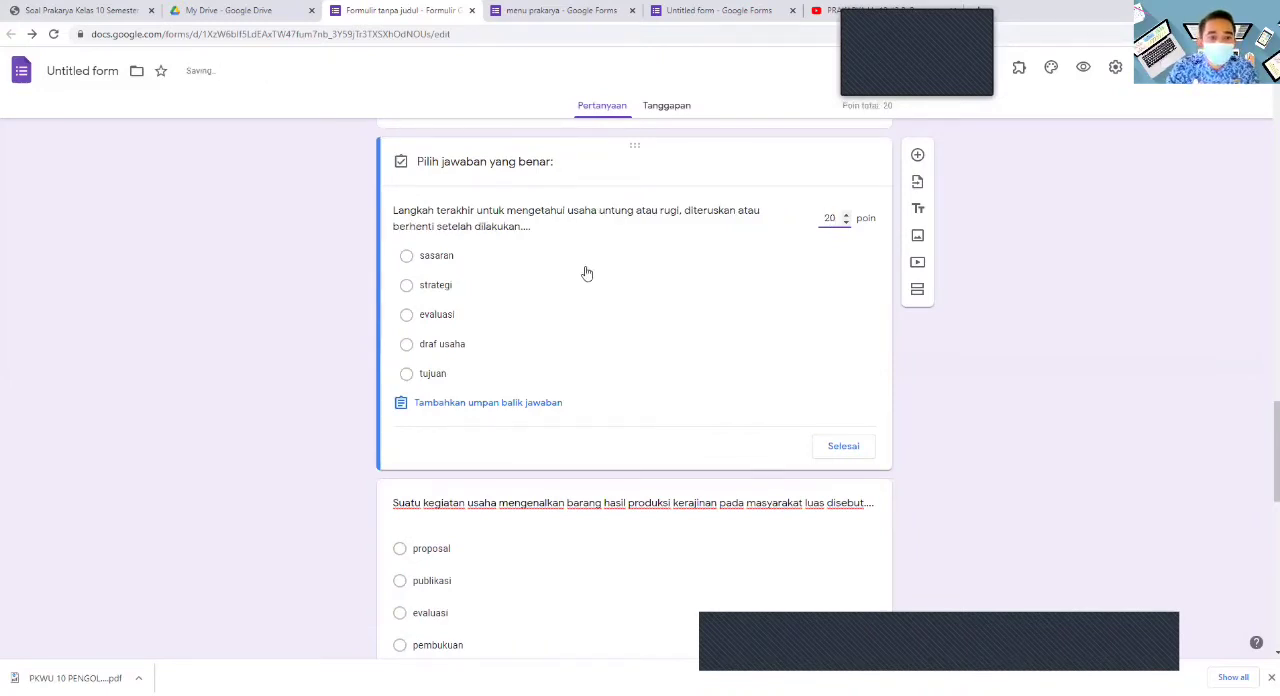
pyautogui.click(408, 260)
pyautogui.click(407, 257)
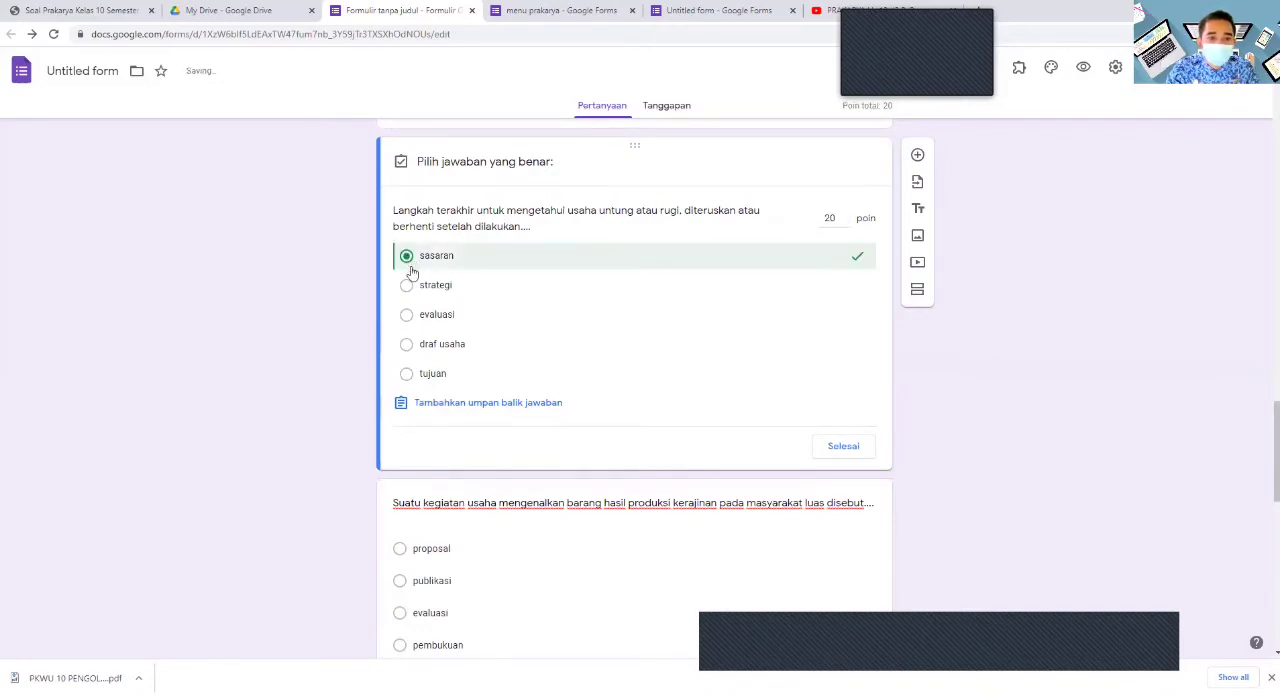
pyautogui.click(843, 447)
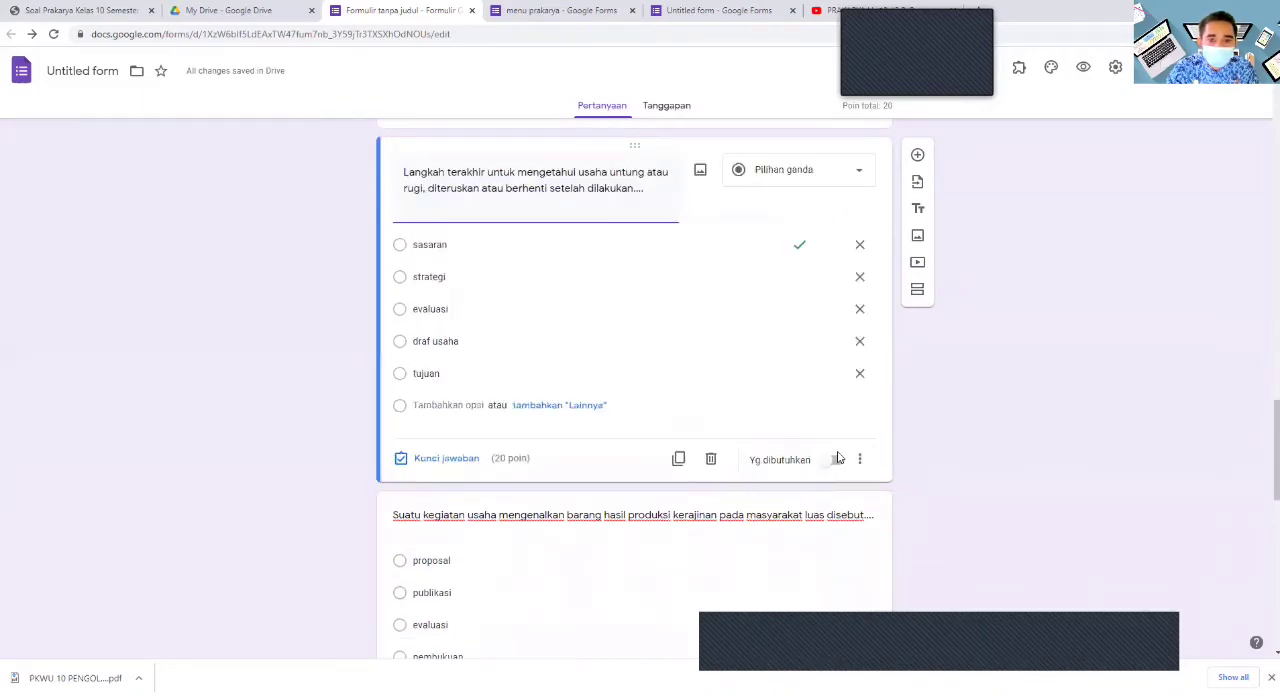
# - Set the answer key of the question "Suatu kegiatan usaha mengenalkan barang hasil produksi" to biaya produksi, worth 20 points
pyautogui.scroll(-2, 838, 458)
pyautogui.click(551, 491)
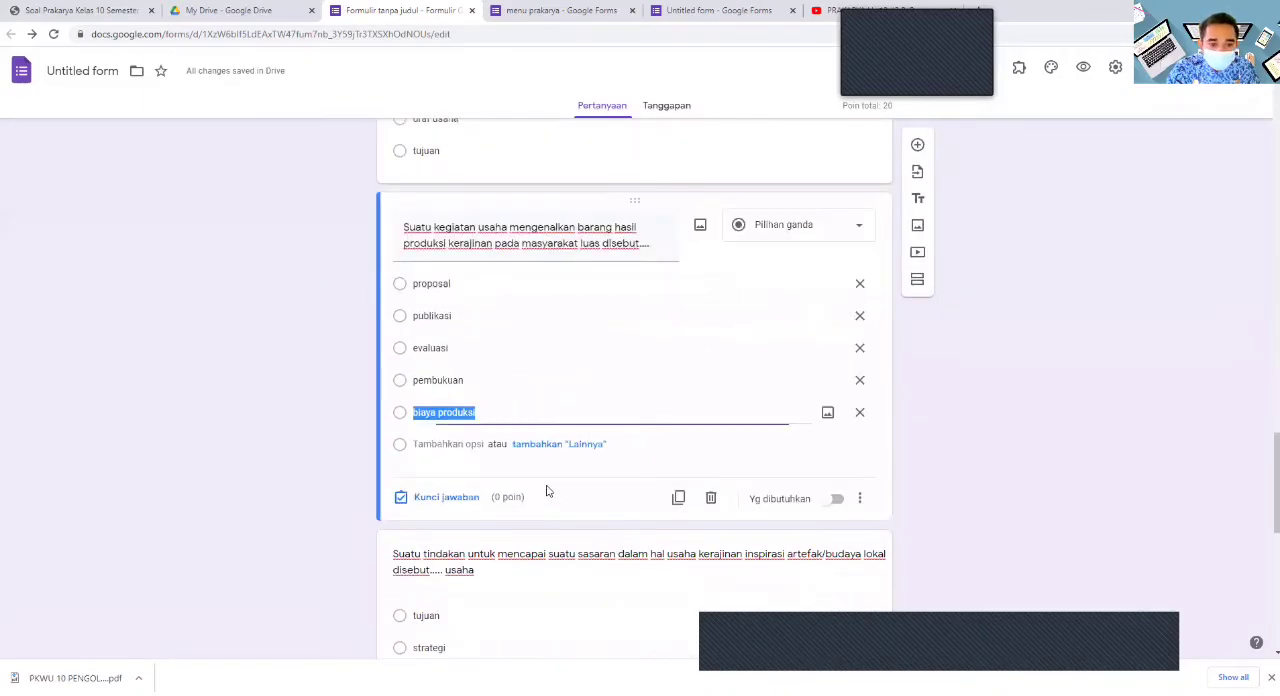
pyautogui.click(403, 497)
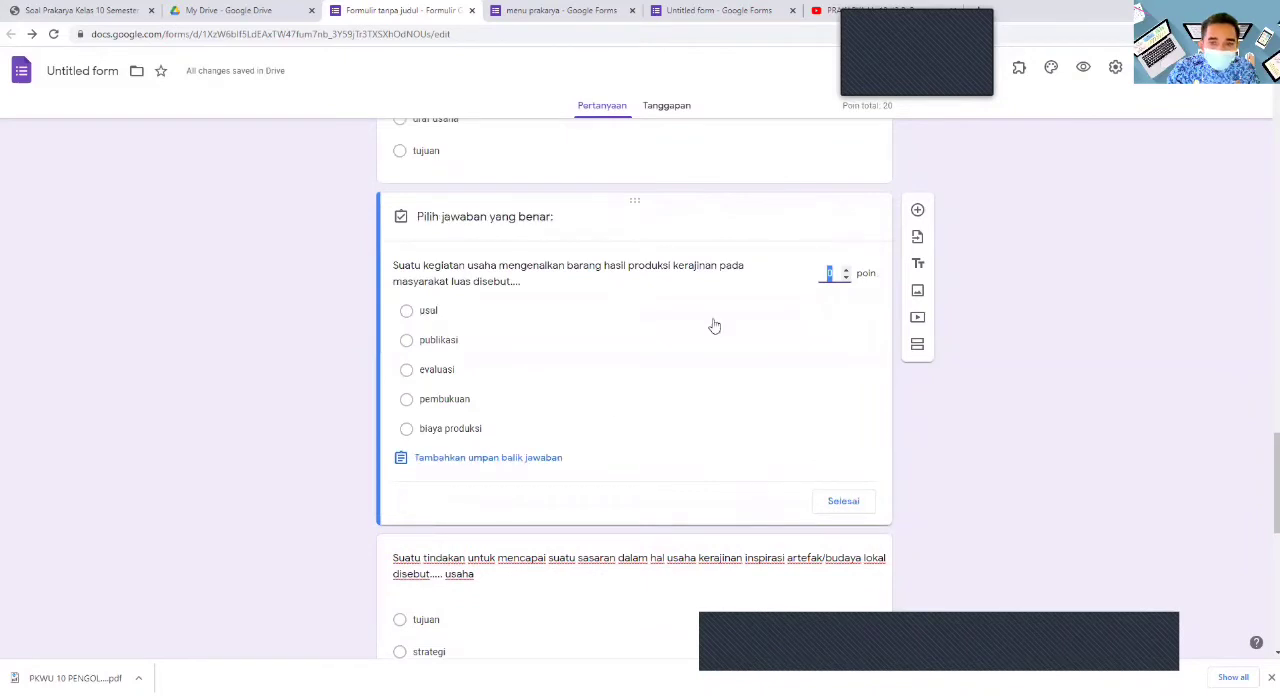
pyautogui.write('20')
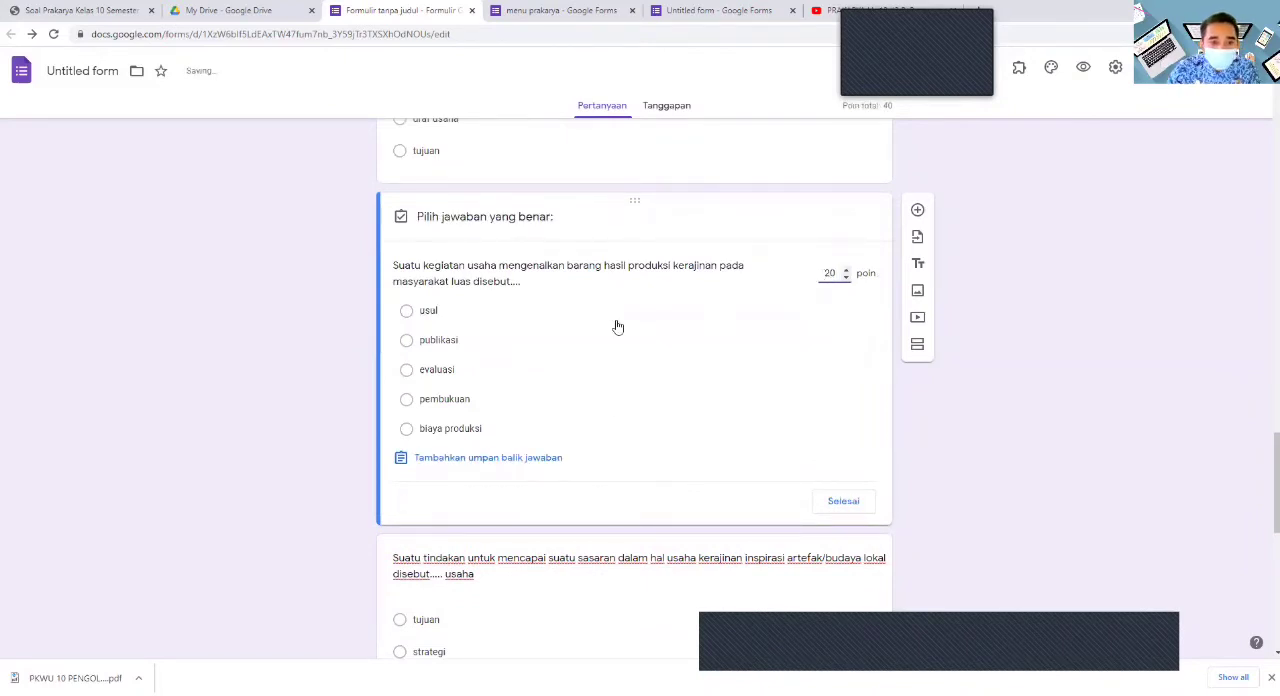
pyautogui.click(406, 428)
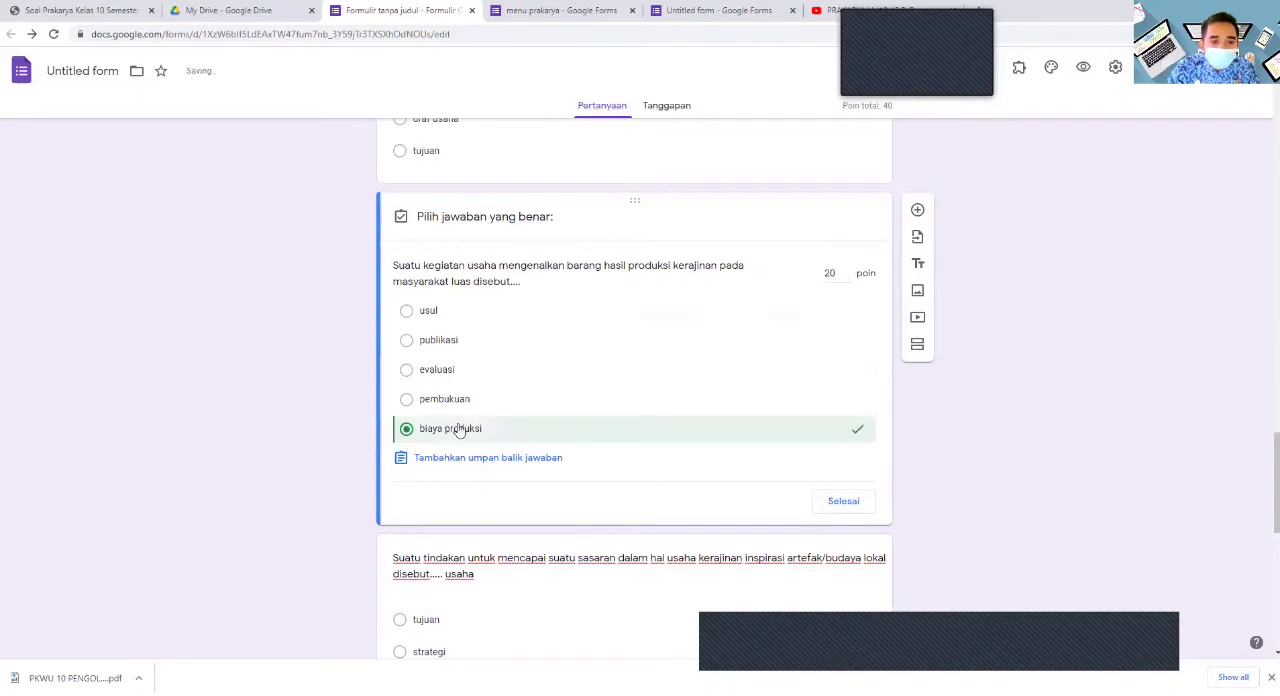
pyautogui.click(840, 502)
# - Set the answer key of the question "Suatu tindakan untuk mencapai suatu sasaran" to manfaat, worth 20 points
pyautogui.scroll(-3, 594, 456)
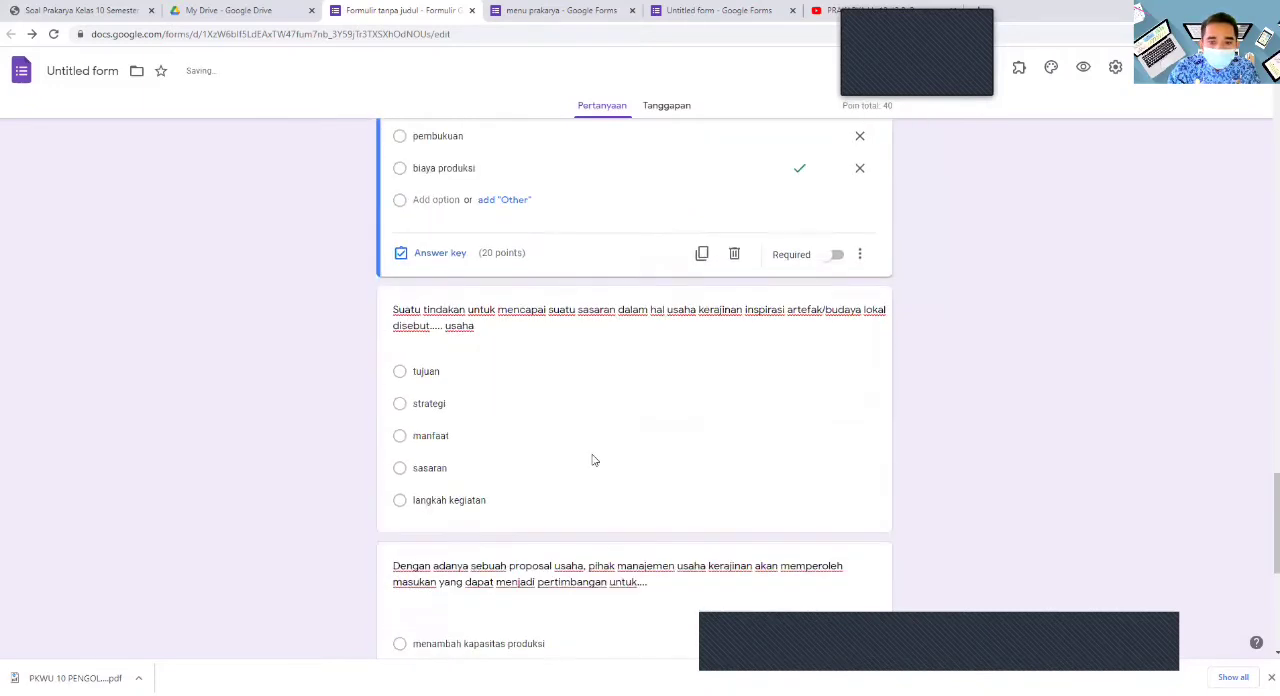
pyautogui.click(545, 462)
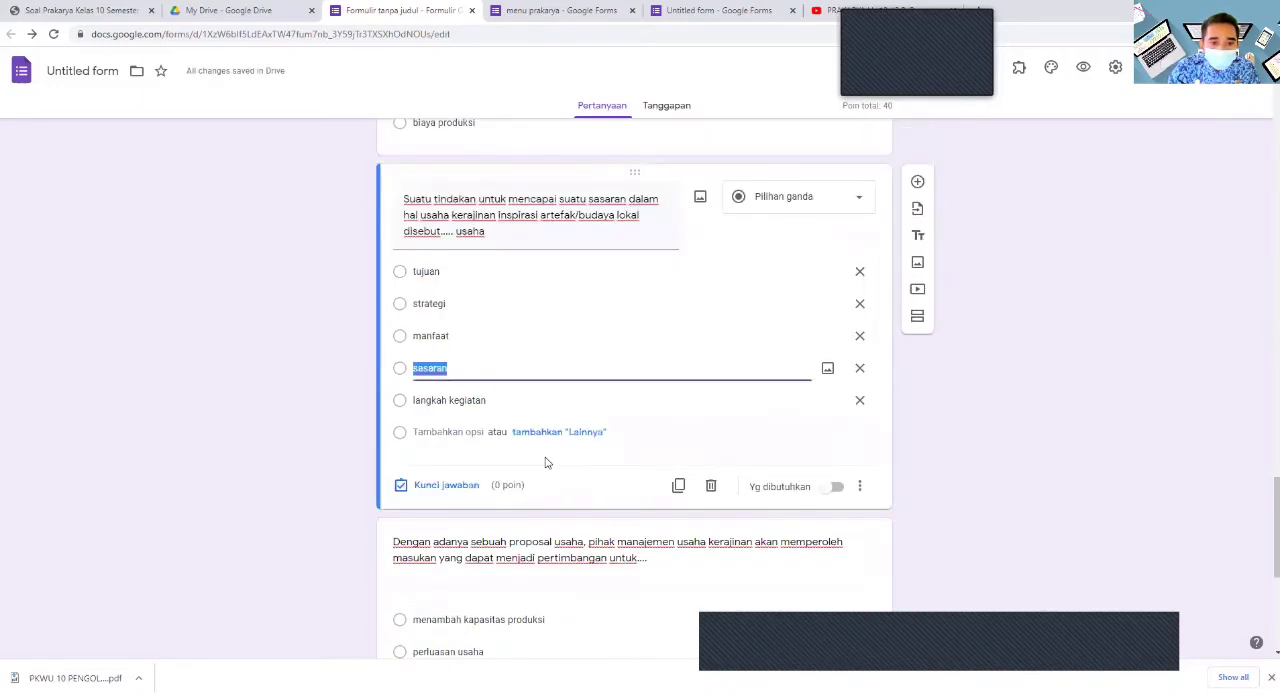
pyautogui.click(401, 487)
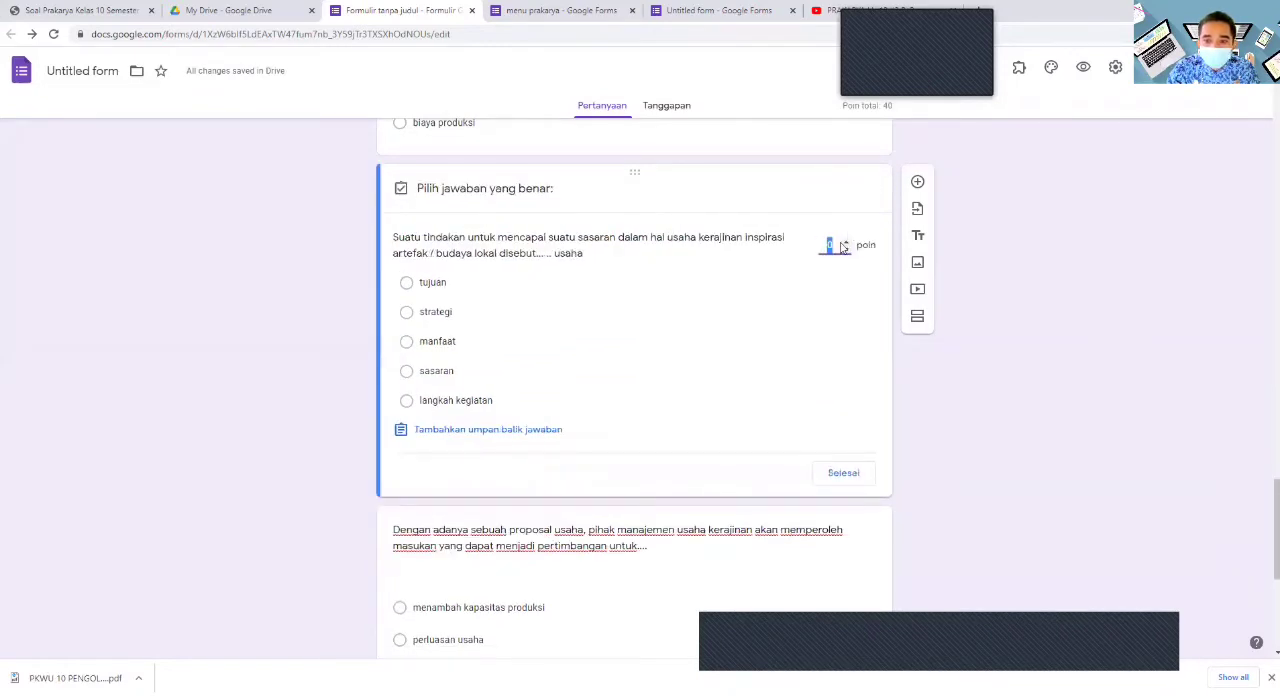
pyautogui.write('20')
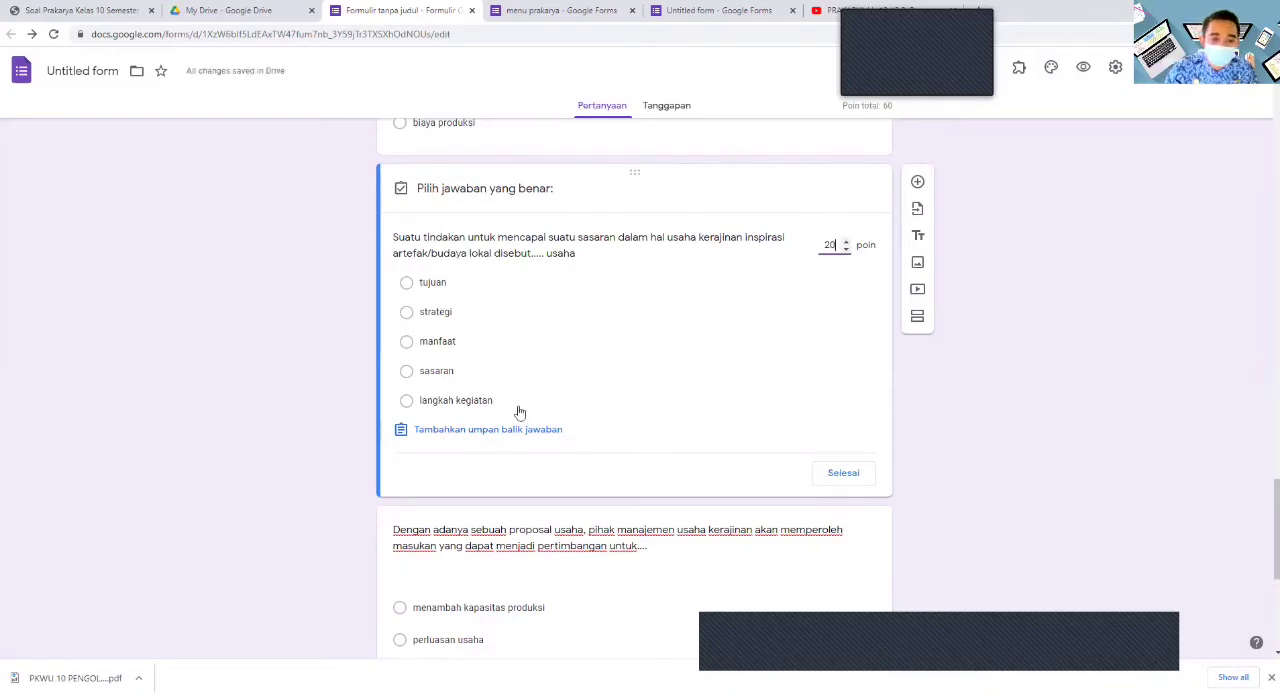
pyautogui.click(407, 343)
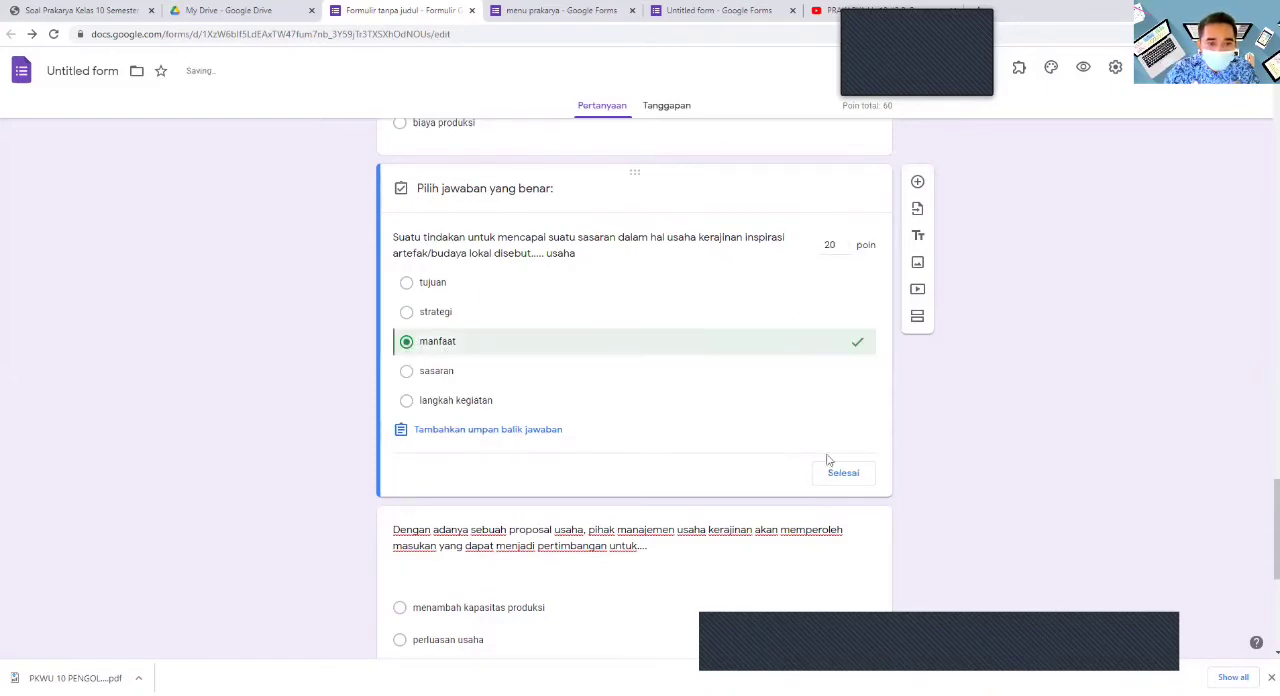
pyautogui.click(847, 474)
# - Set the answer key of the question "Dengan adanya sebuah proposal usaha" to menambah jenis produksi, worth 20 points
pyautogui.scroll(-2, 686, 417)
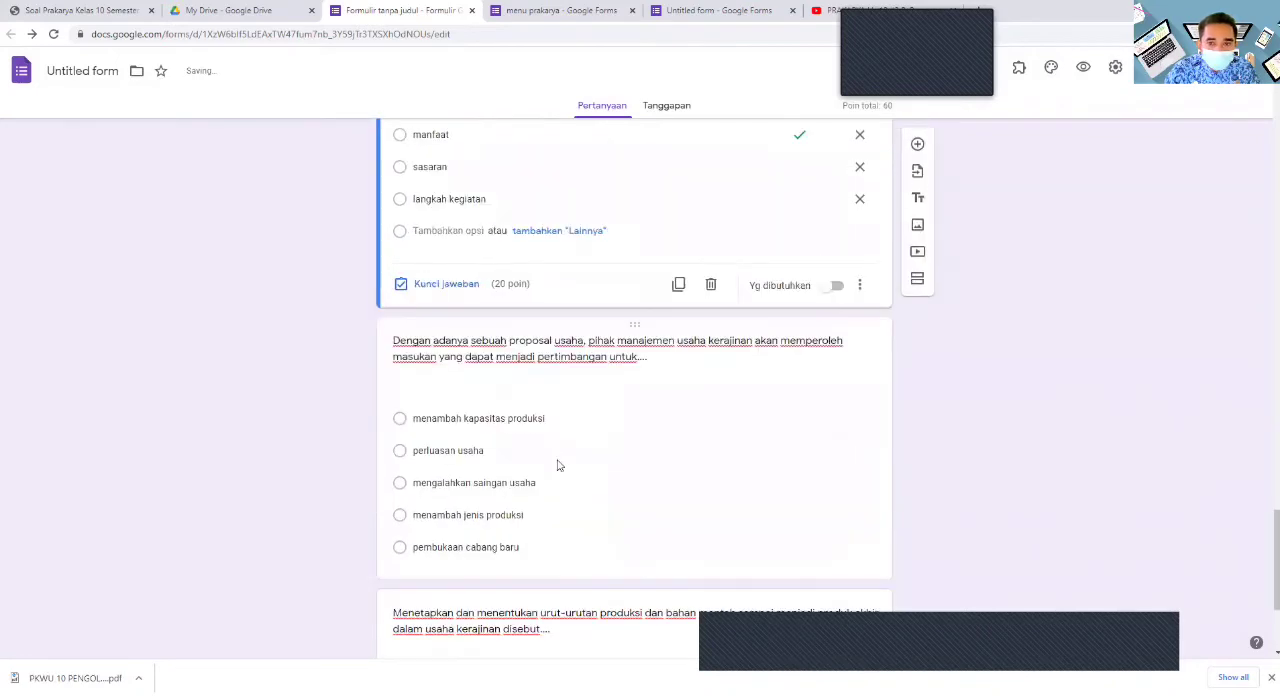
pyautogui.scroll(-2, 557, 466)
pyautogui.click(551, 418)
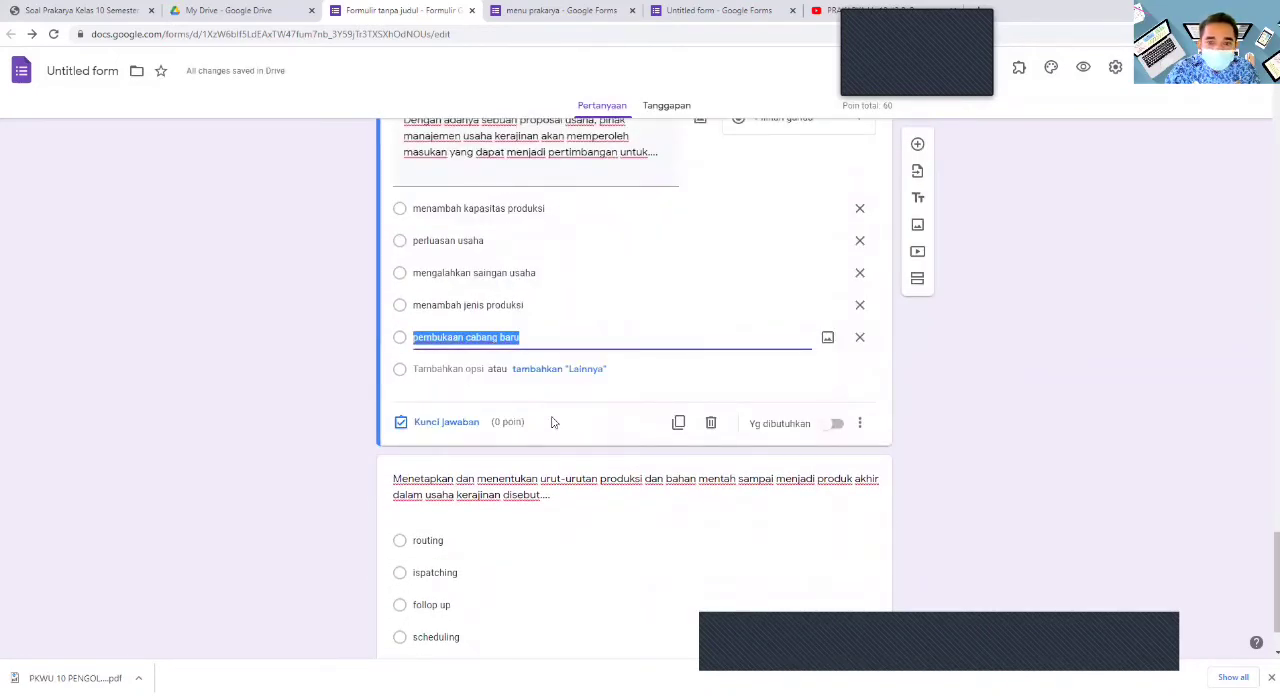
pyautogui.click(403, 423)
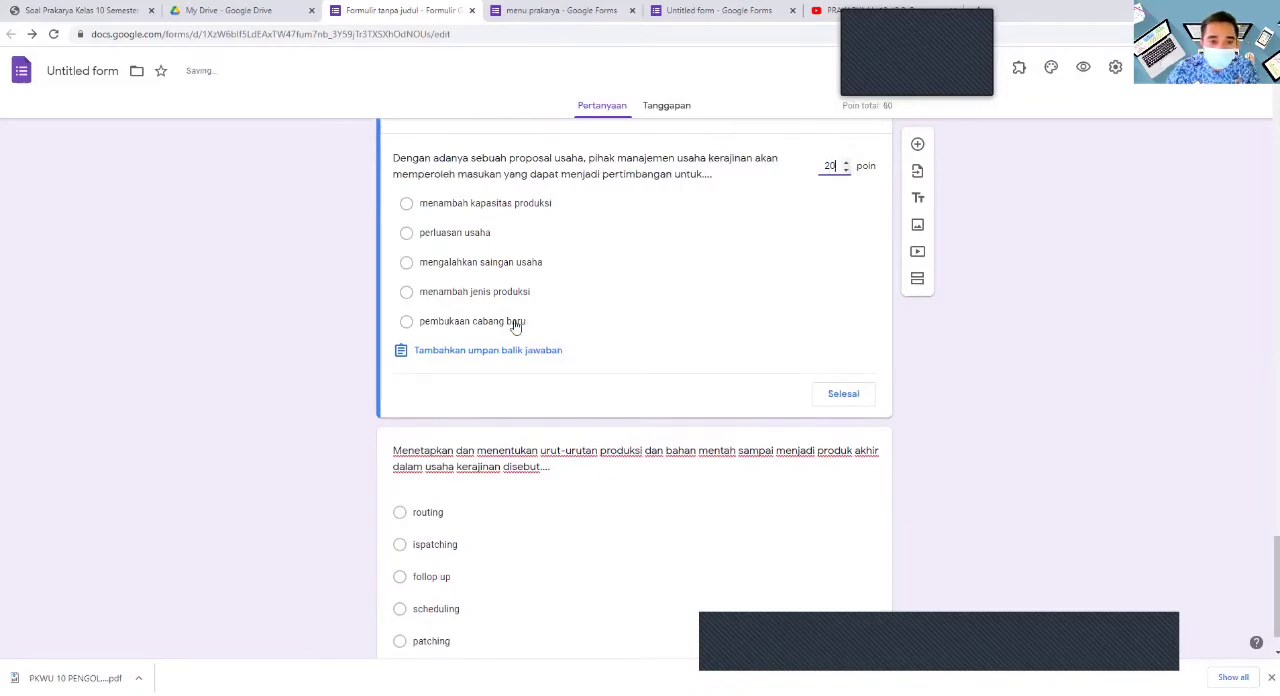
pyautogui.click(406, 291)
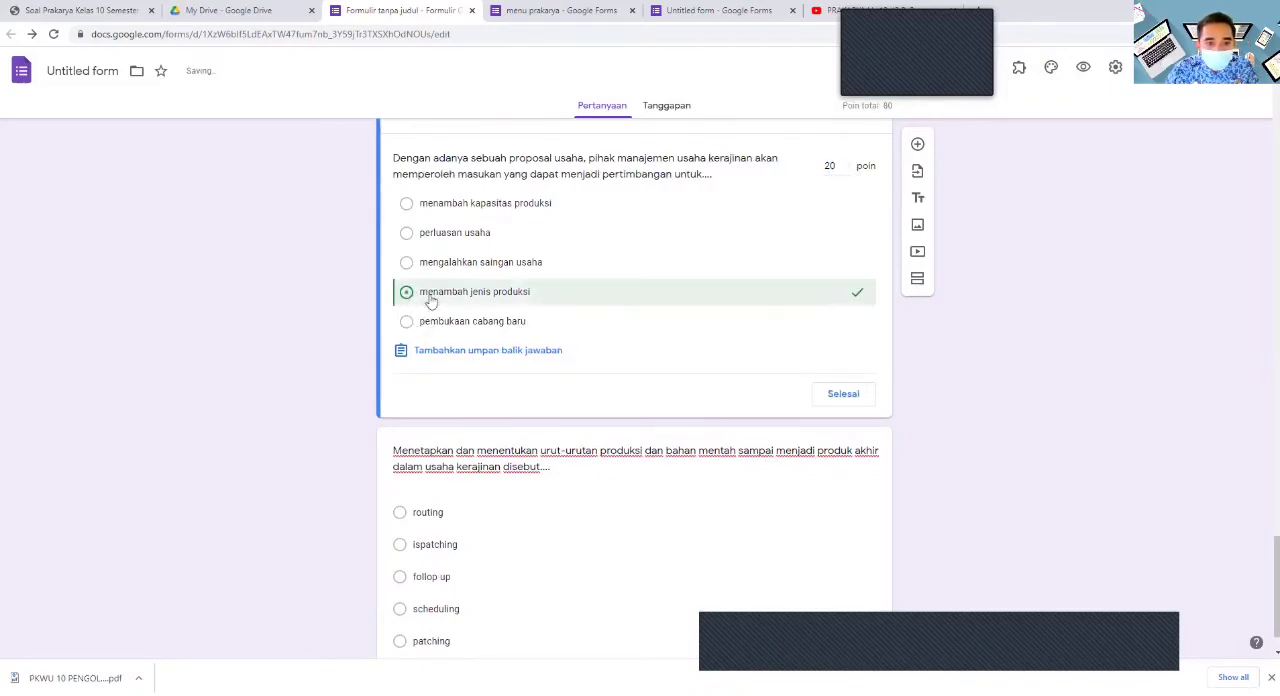
pyautogui.click(843, 394)
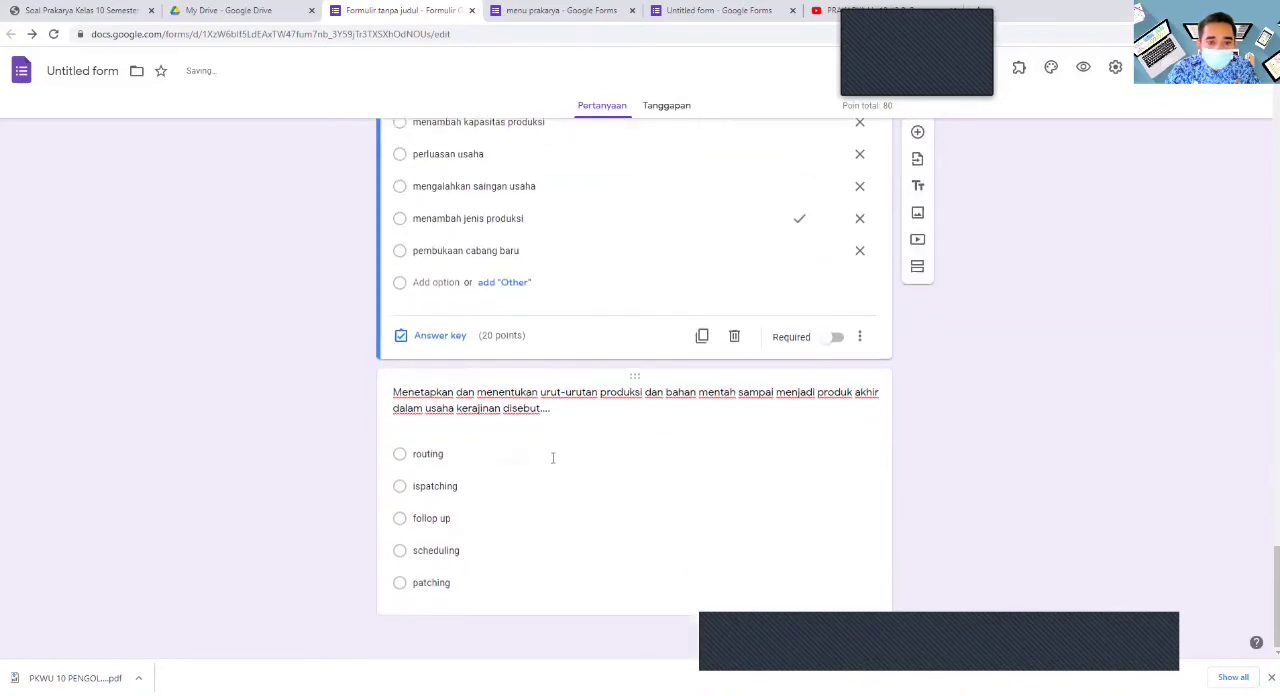
# - Set the answer key of the question "Menetapkan dan menentukan urut-urutan produksi" to follop up, worth 20 points
pyautogui.click(522, 487)
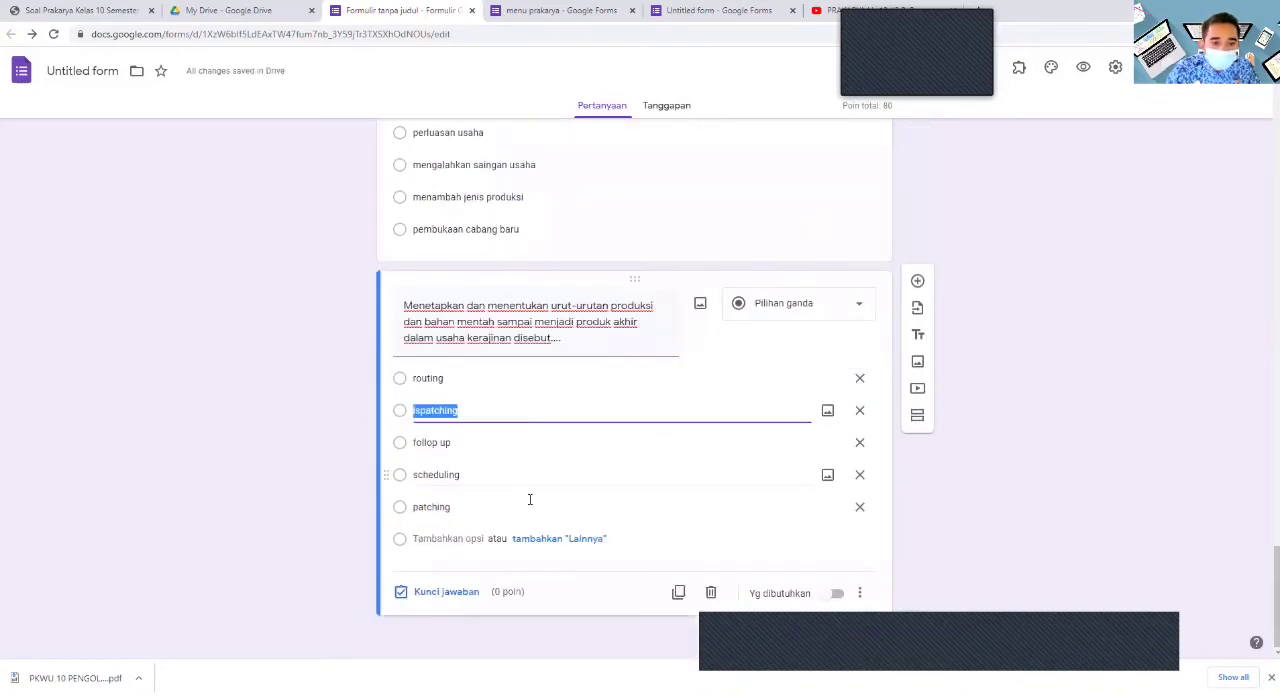
pyautogui.click(857, 304)
pyautogui.click(704, 415)
pyautogui.click(403, 594)
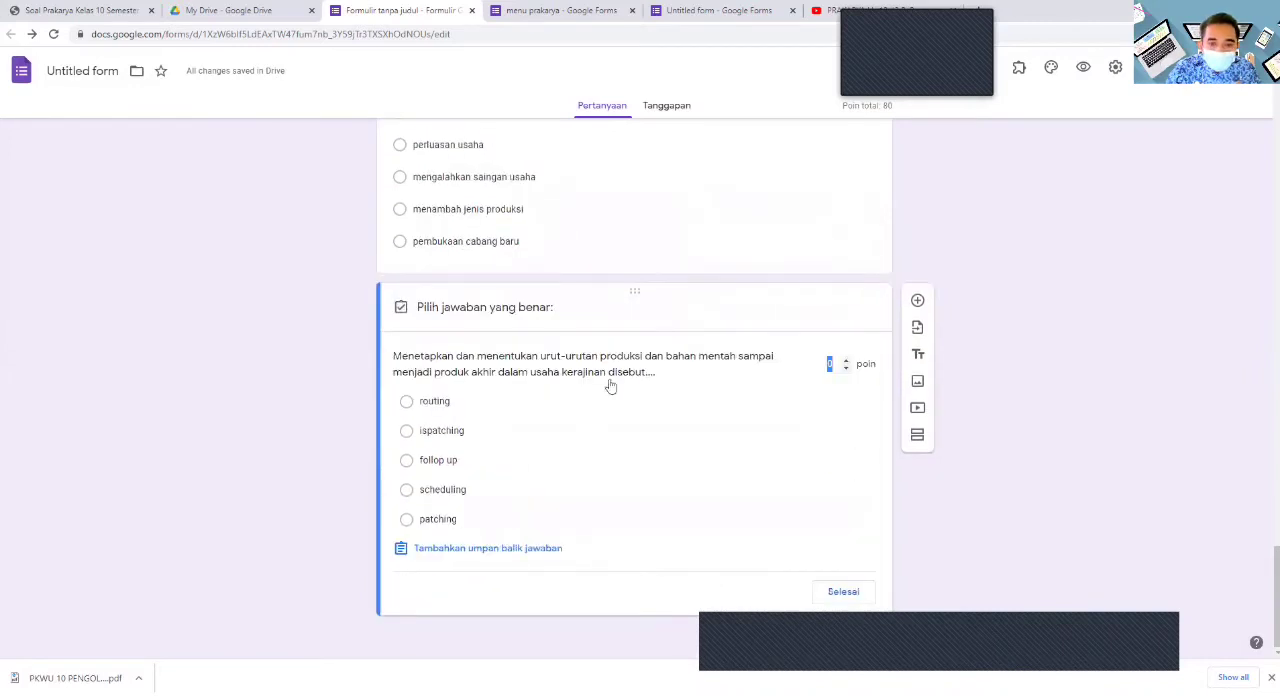
pyautogui.write('20')
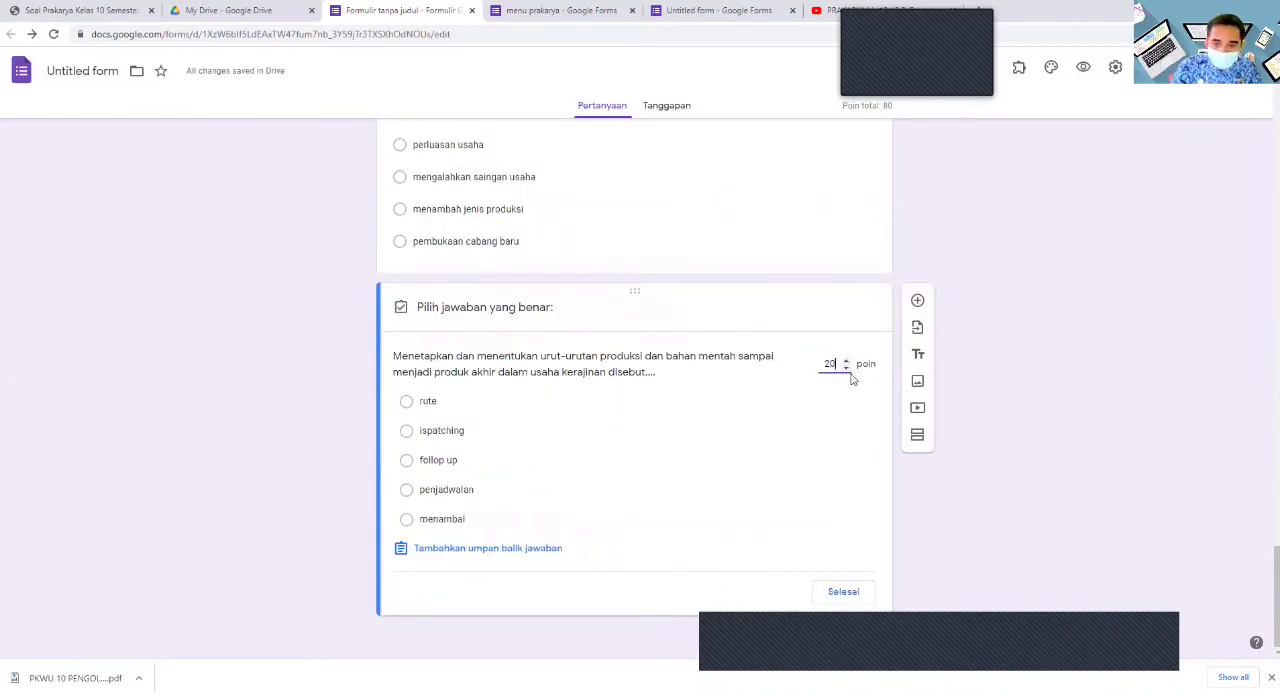
pyautogui.click(406, 461)
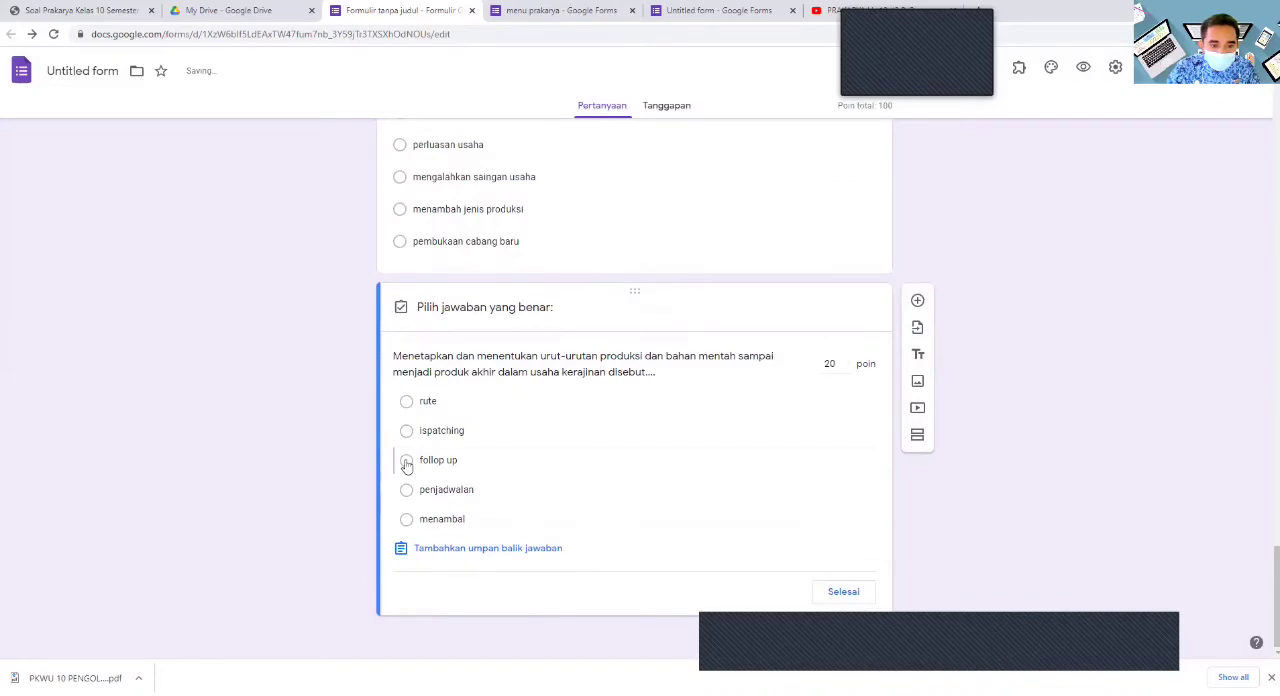
pyautogui.click(843, 592)
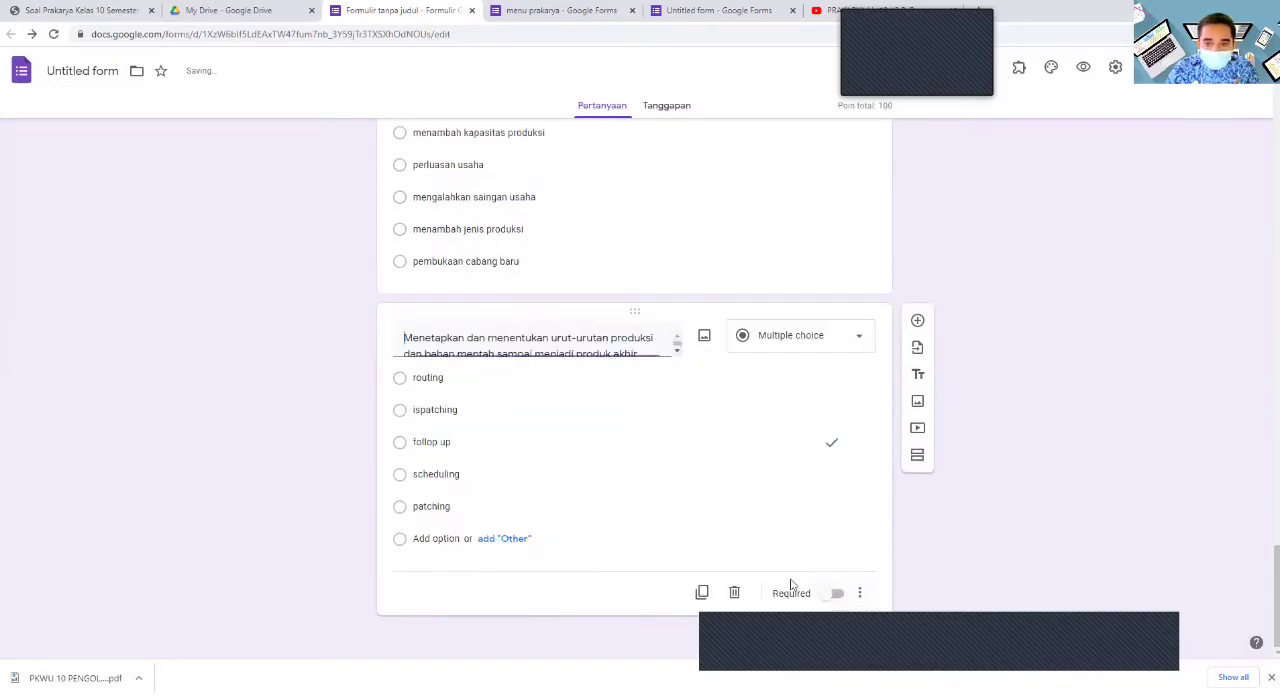
# - Enable going to a section based on the answer for the kelas dropdown question in the ujian semester section
pyautogui.scroll(3, 760, 548)
pyautogui.scroll(4, 688, 546)
pyautogui.scroll(-8, 700, 531)
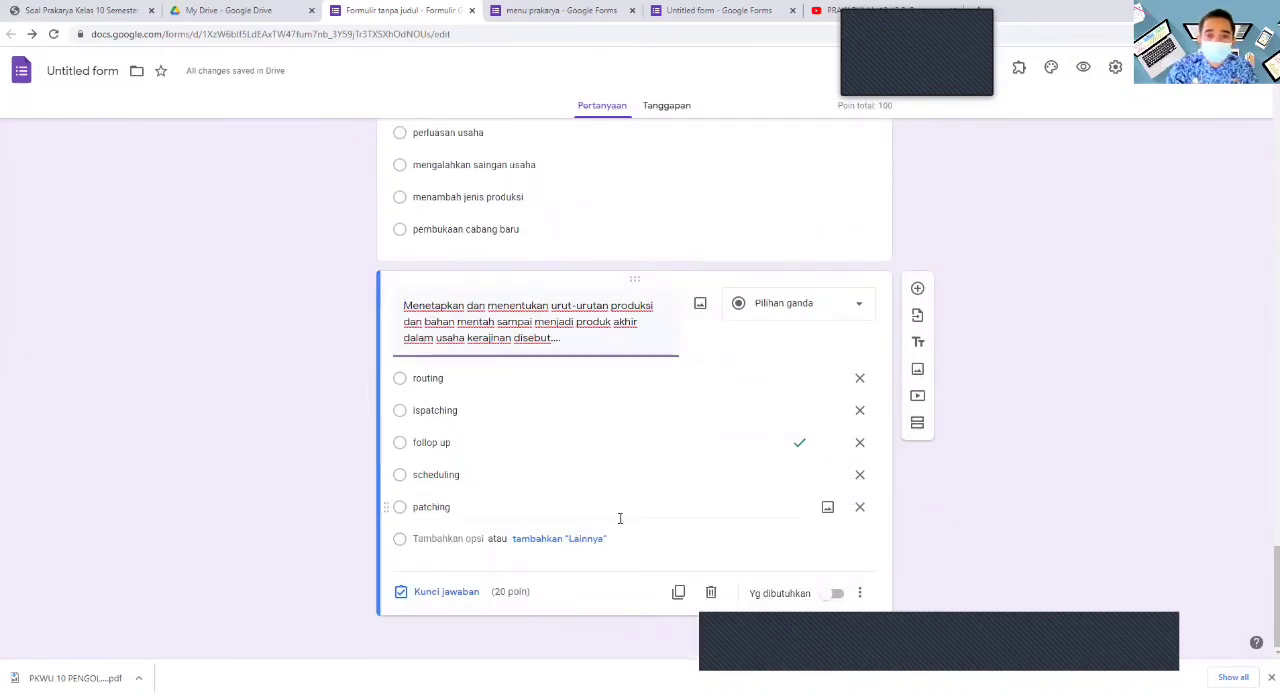
pyautogui.scroll(20, 623, 505)
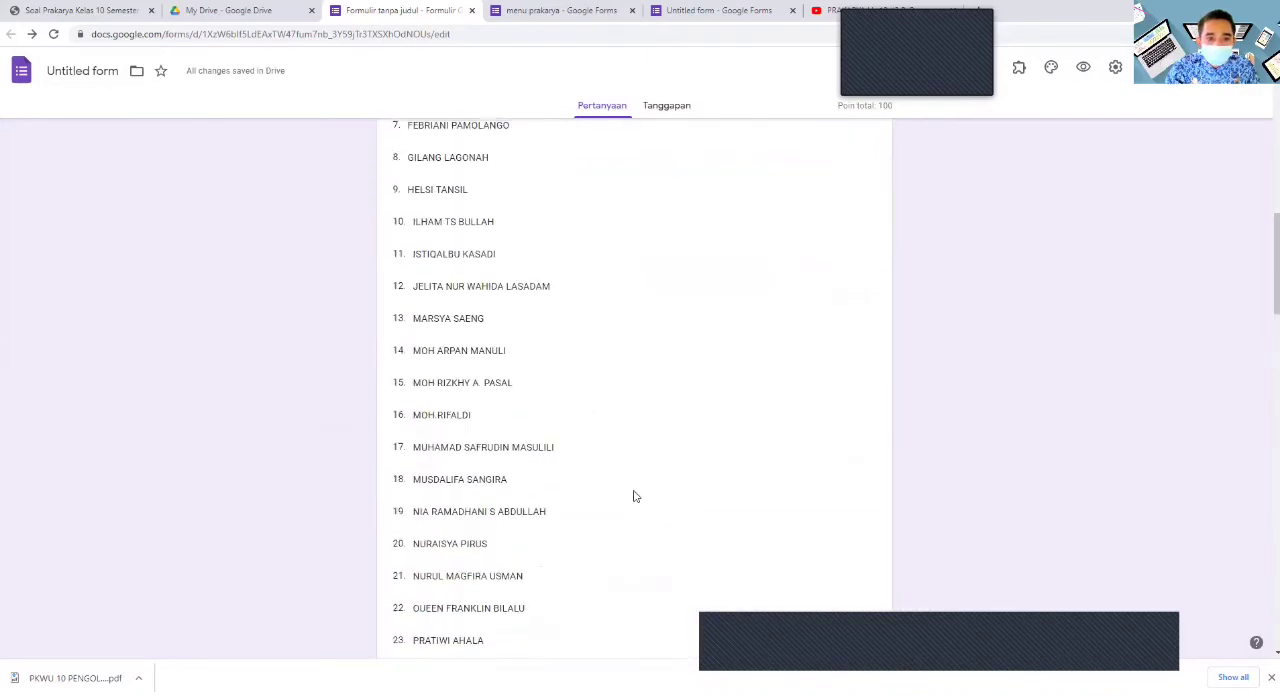
pyautogui.scroll(10, 633, 496)
pyautogui.click(556, 376)
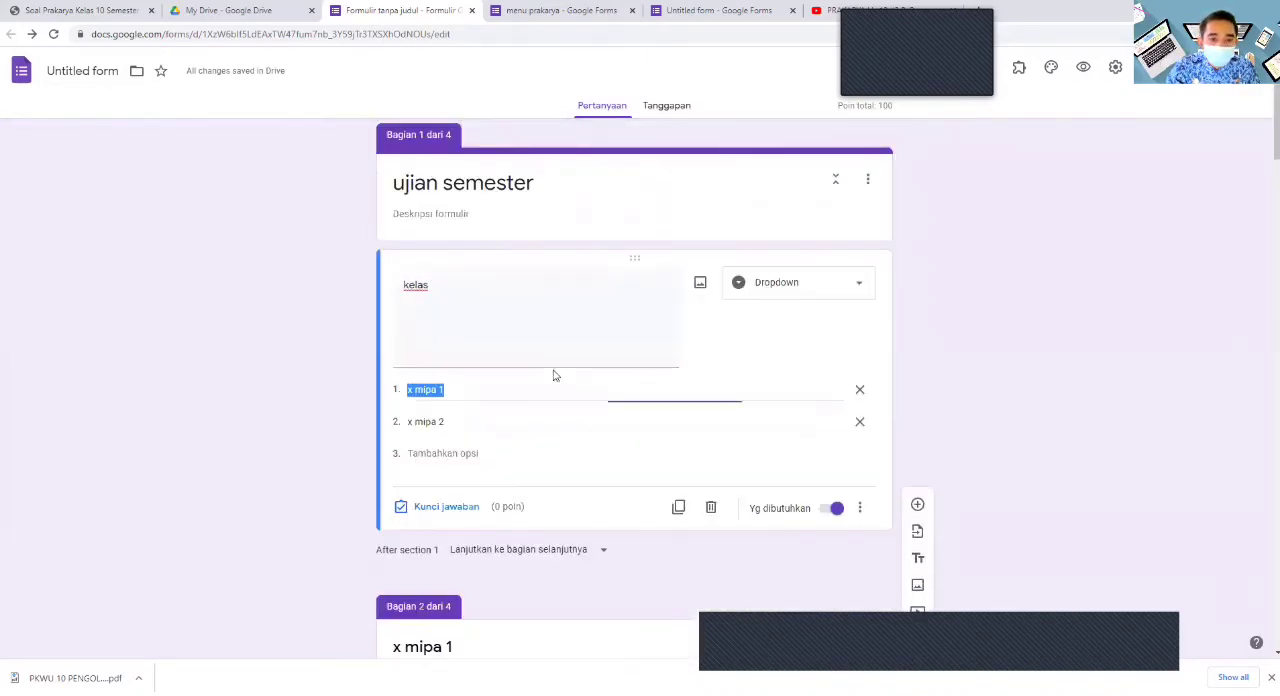
pyautogui.click(857, 283)
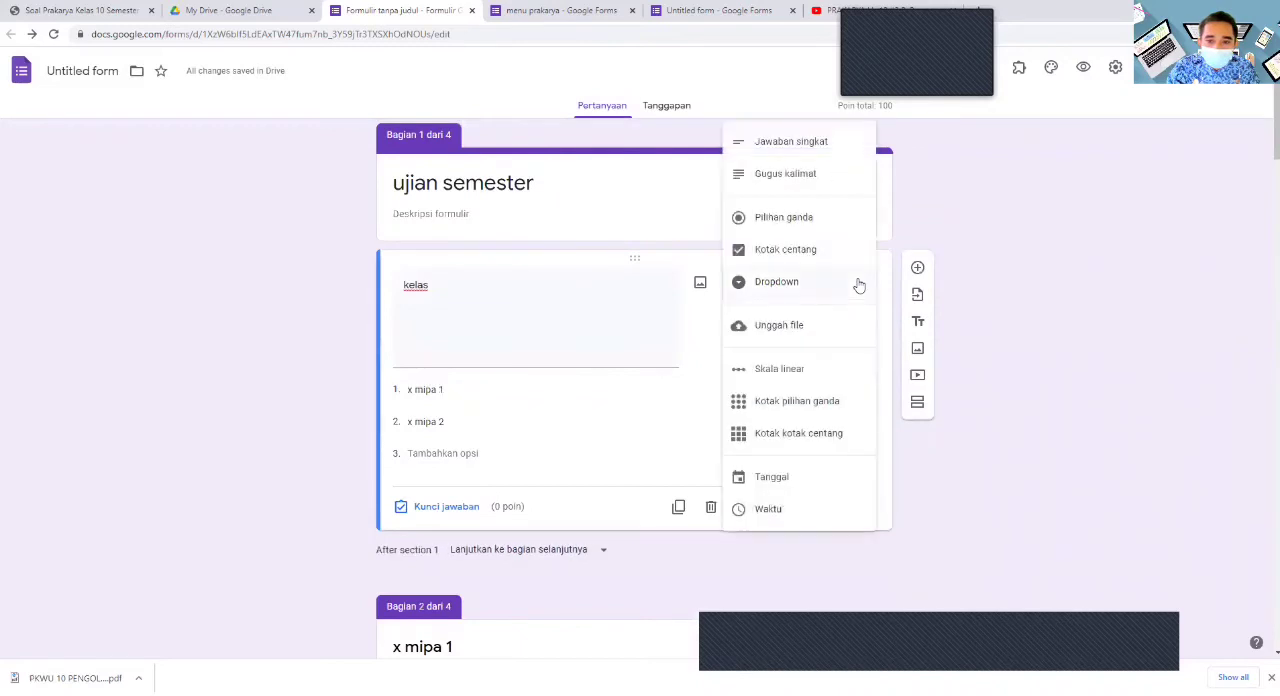
pyautogui.click(850, 284)
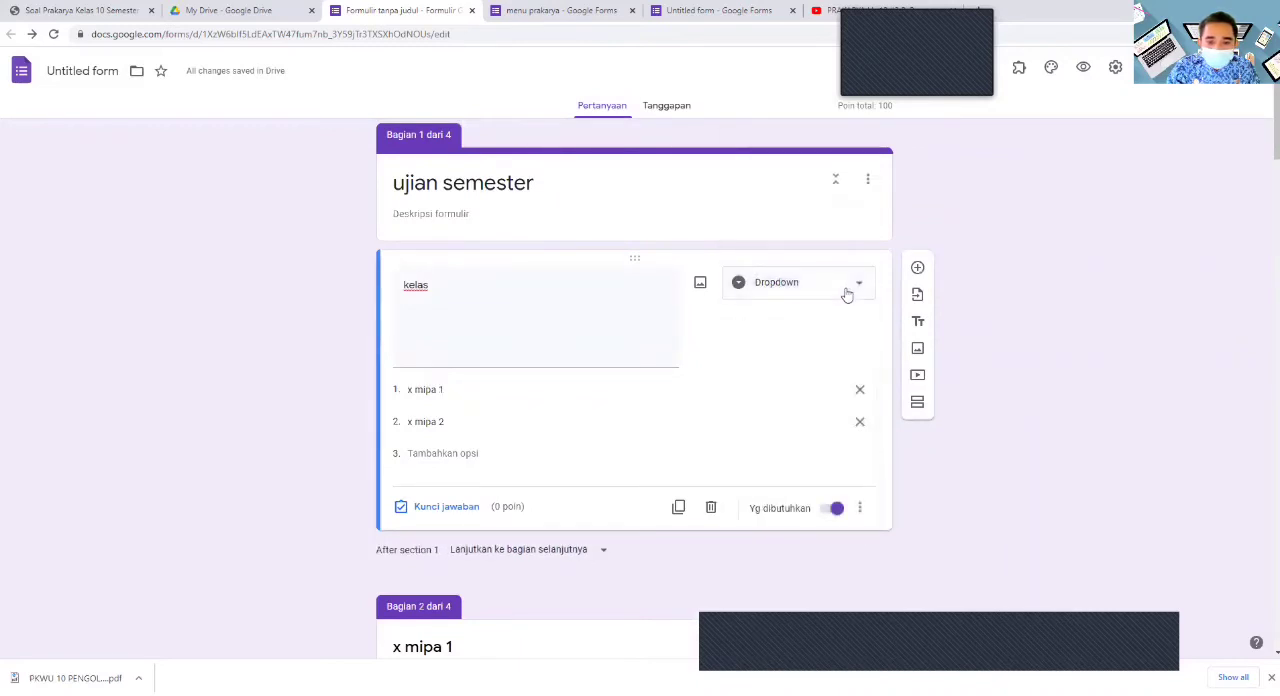
pyautogui.click(860, 508)
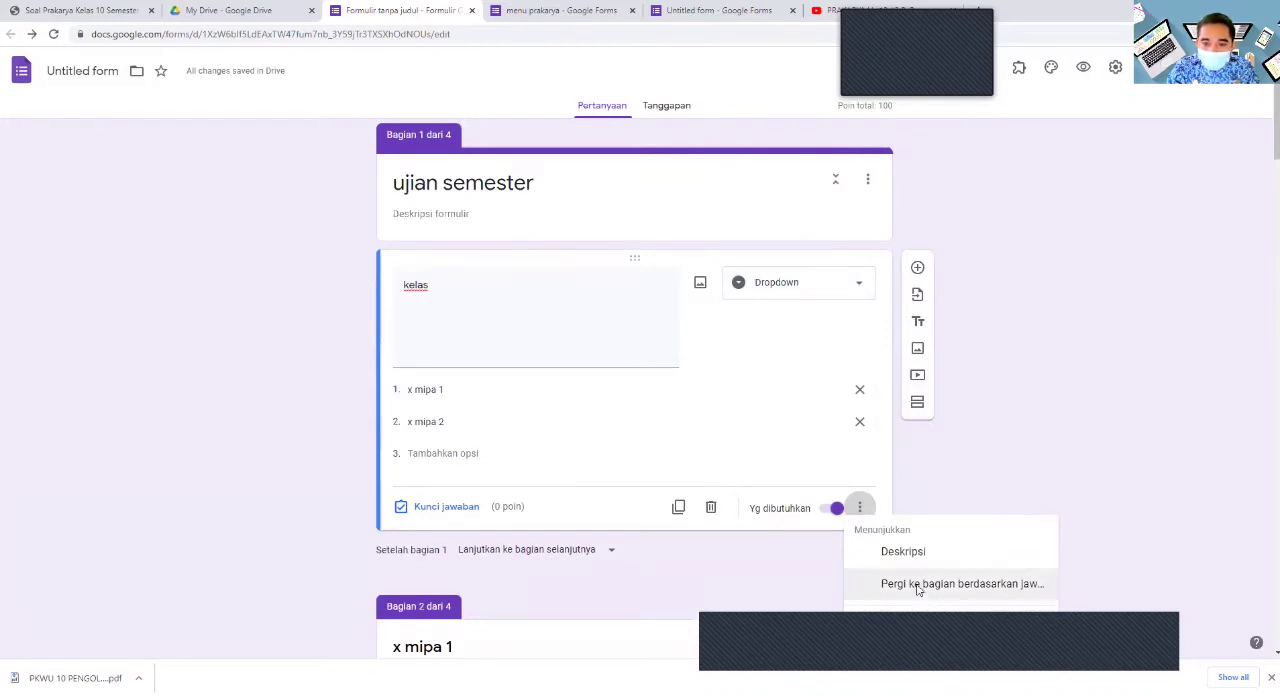
pyautogui.click(917, 586)
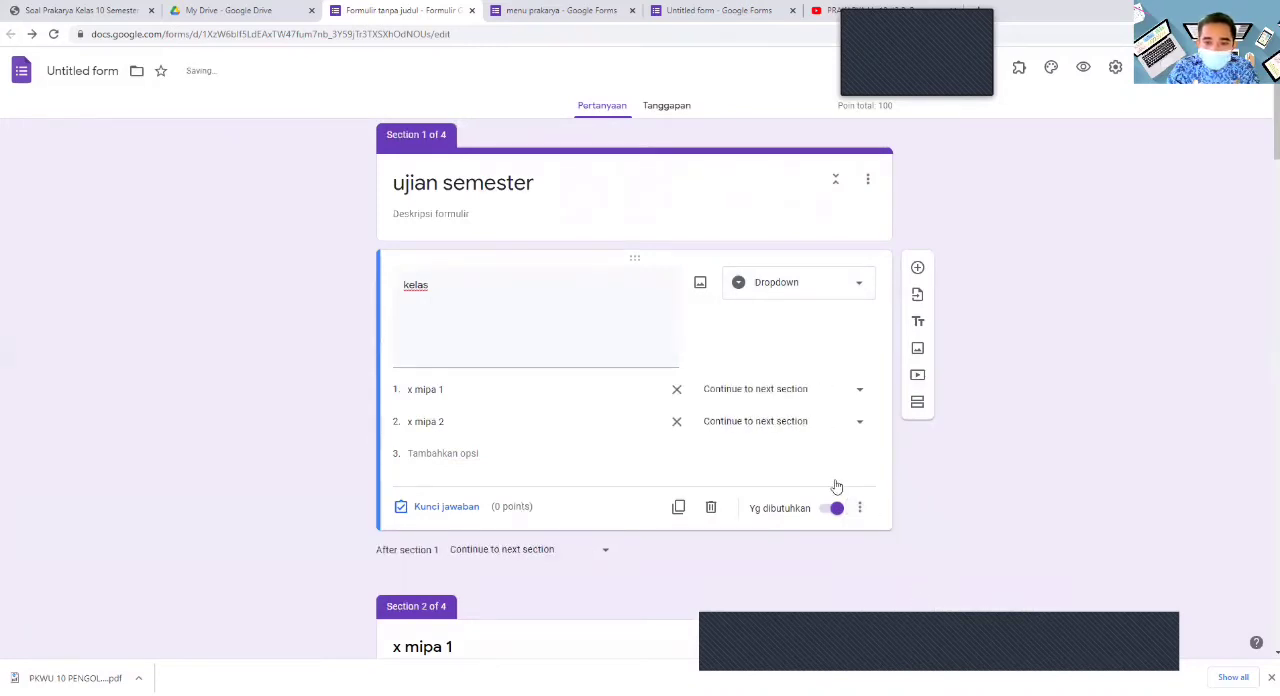
# - Route the kelas option x mipa 1 to section 2 (x mipa 1) and x mipa 2 to section 3 (x mipa 2)
pyautogui.click(858, 395)
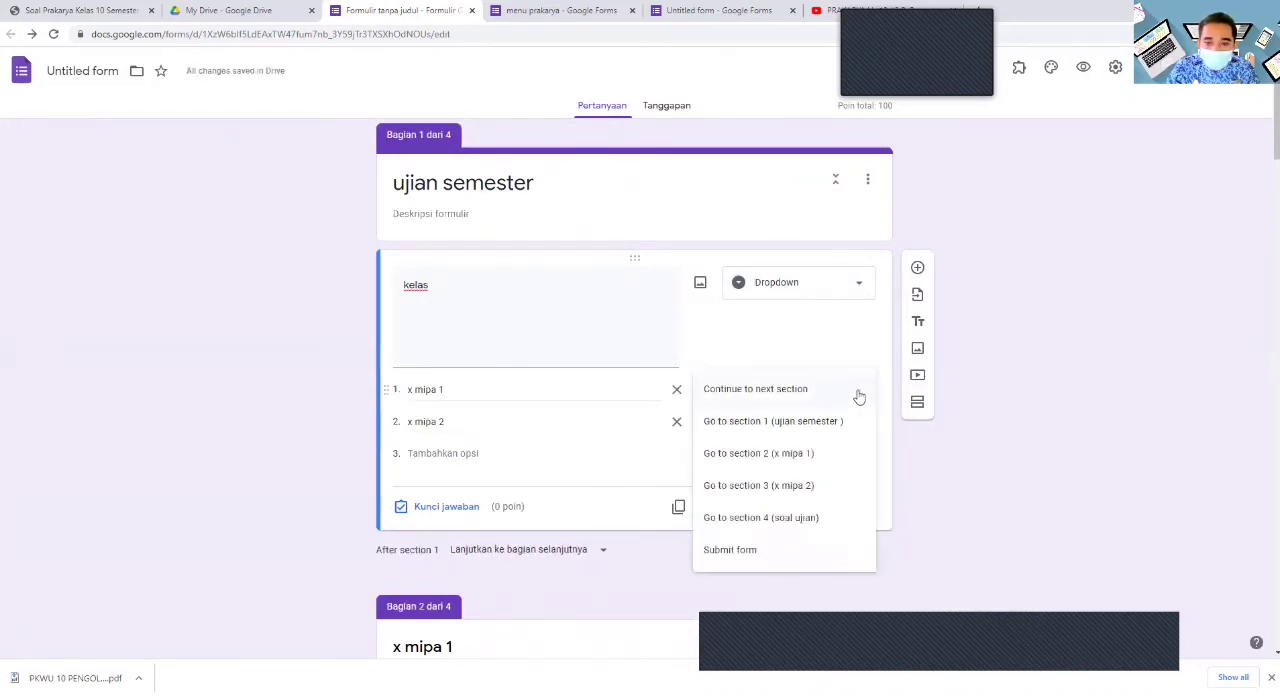
pyautogui.click(802, 457)
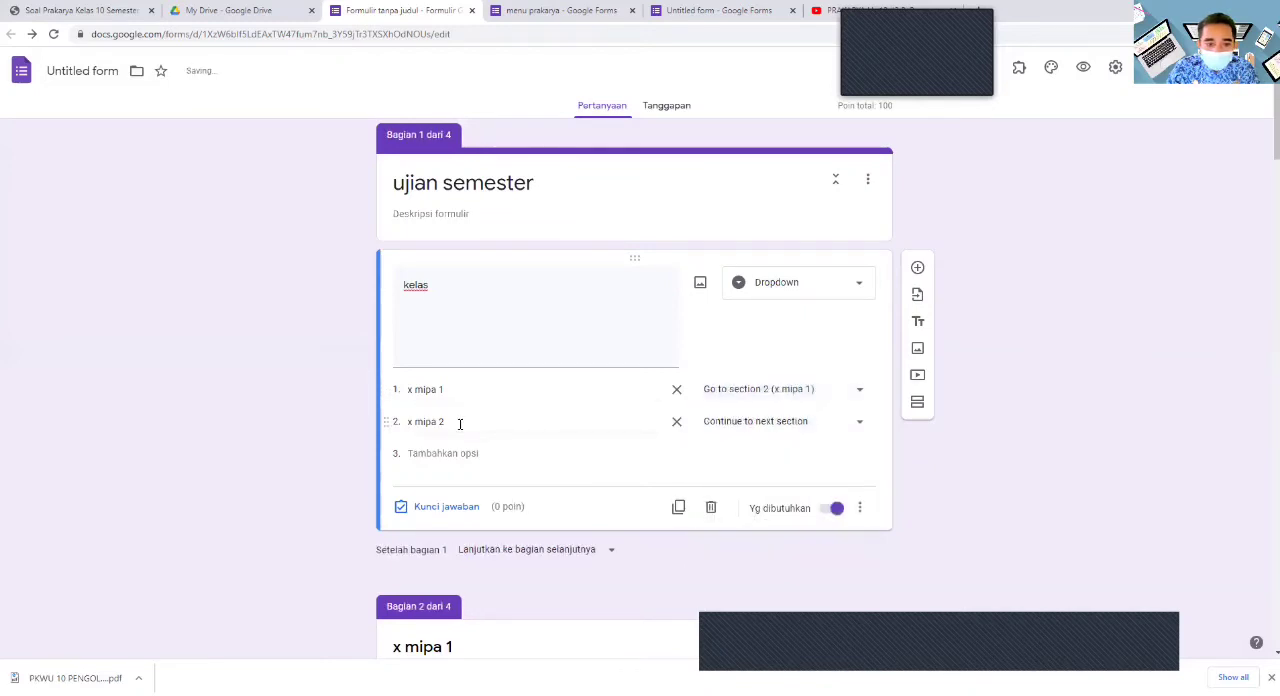
pyautogui.click(859, 423)
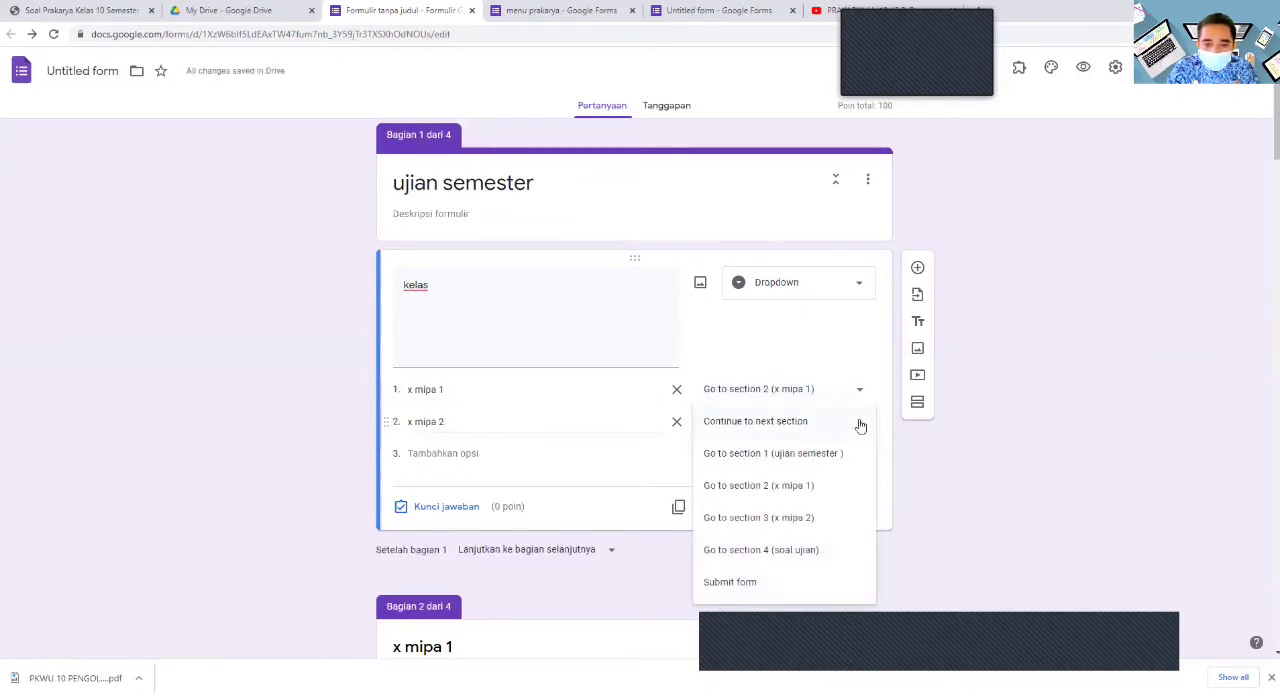
pyautogui.click(808, 517)
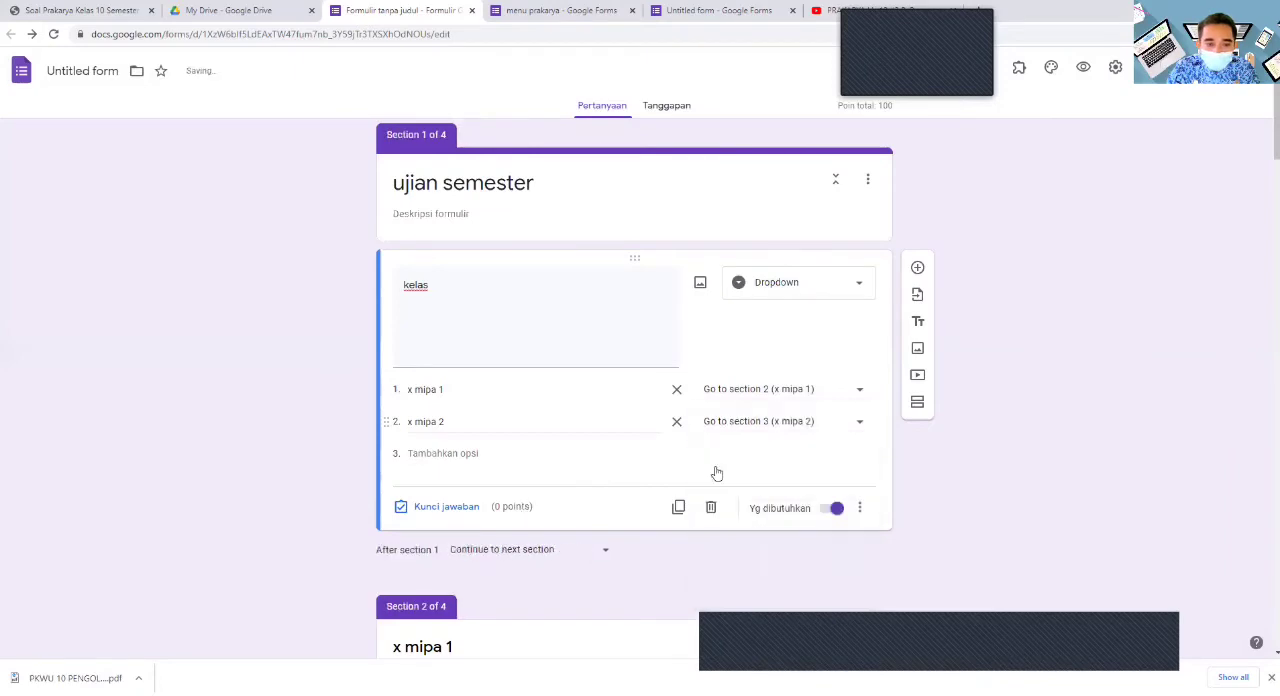
# - Make the form go to section 4 (soal ujian) after section 2 (x mipa 1)
pyautogui.scroll(-2, 718, 470)
pyautogui.scroll(-3, 718, 470)
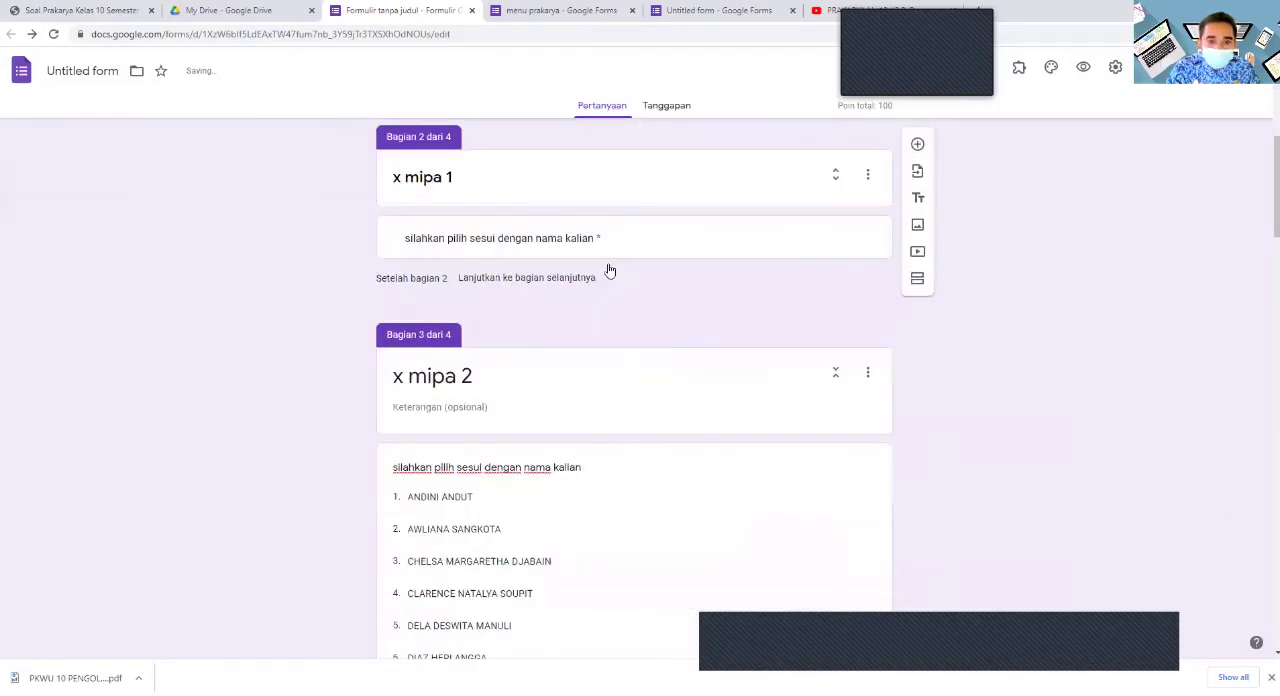
pyautogui.scroll(-1, 630, 250)
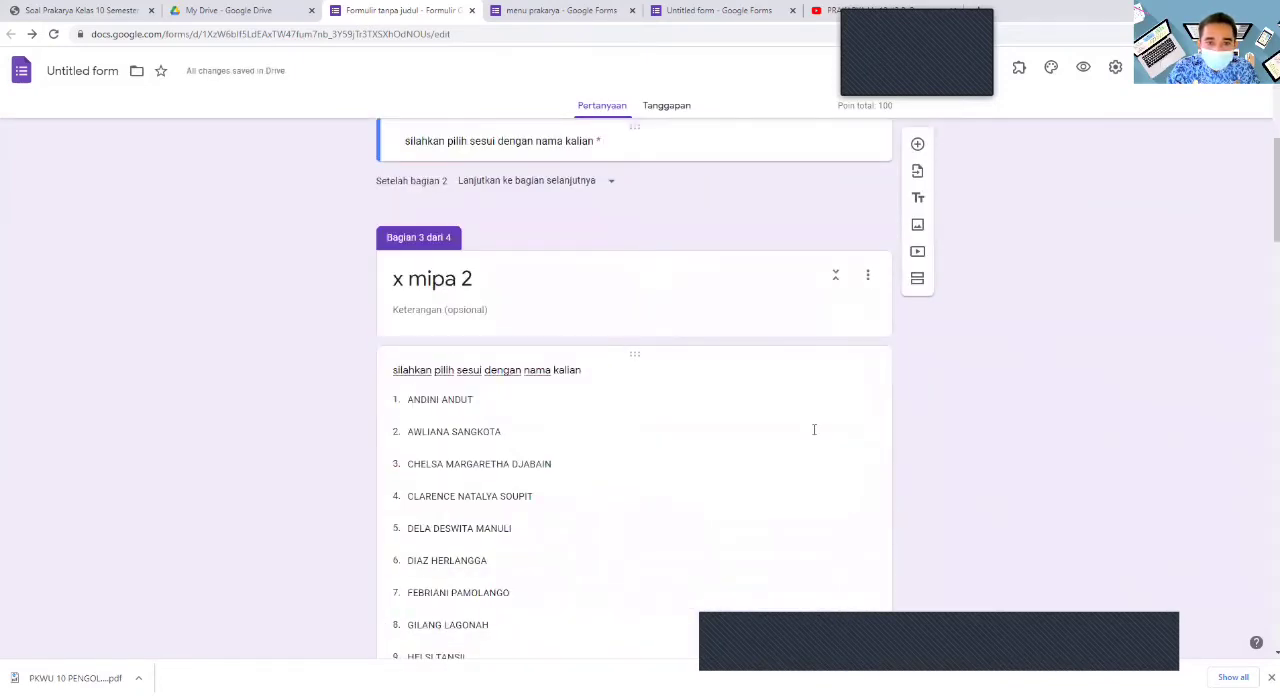
pyautogui.click(610, 186)
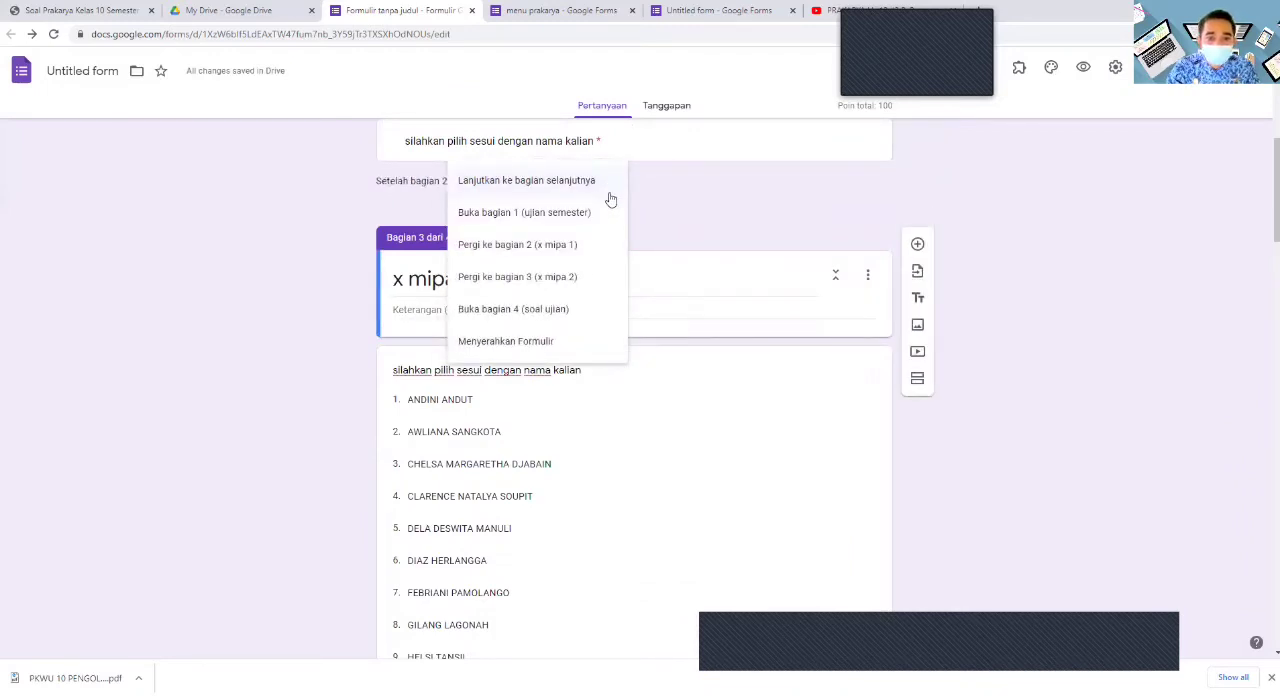
pyautogui.click(552, 316)
pyautogui.scroll(-7, 562, 318)
pyautogui.scroll(-7, 570, 318)
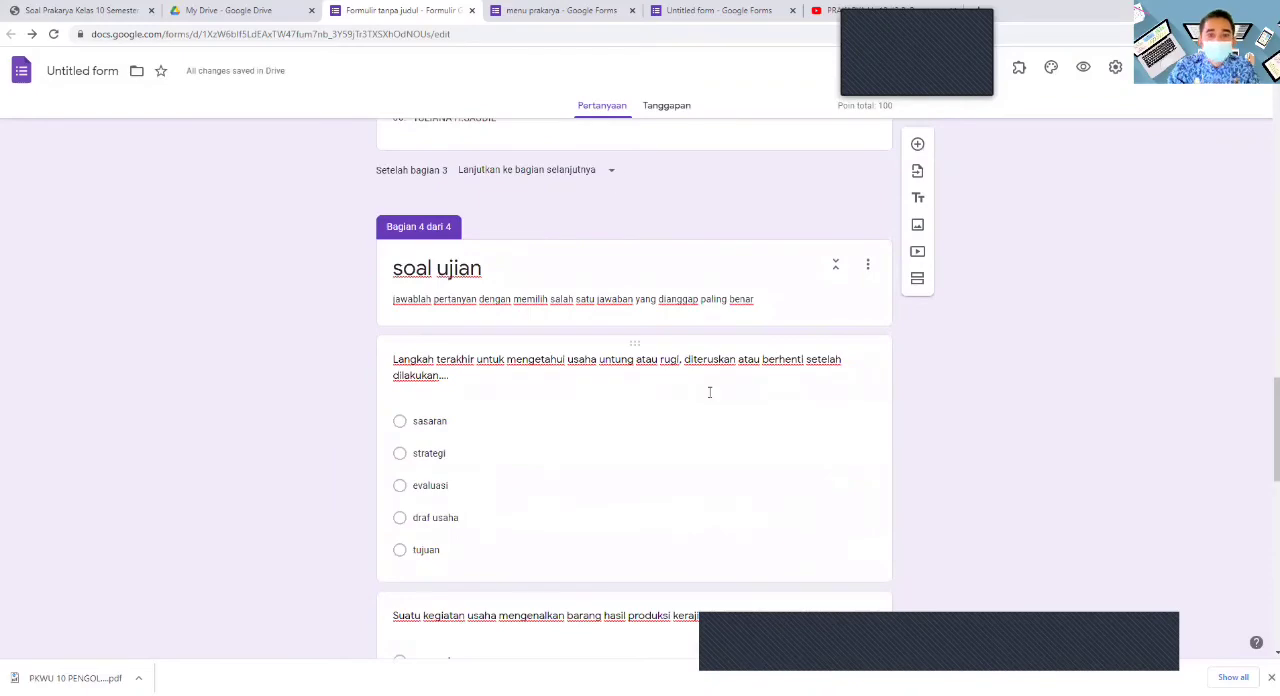
# - Preview the form, choose class x mipa 1 and the first student's name, and continue to the exam questions
pyautogui.scroll(20, 770, 390)
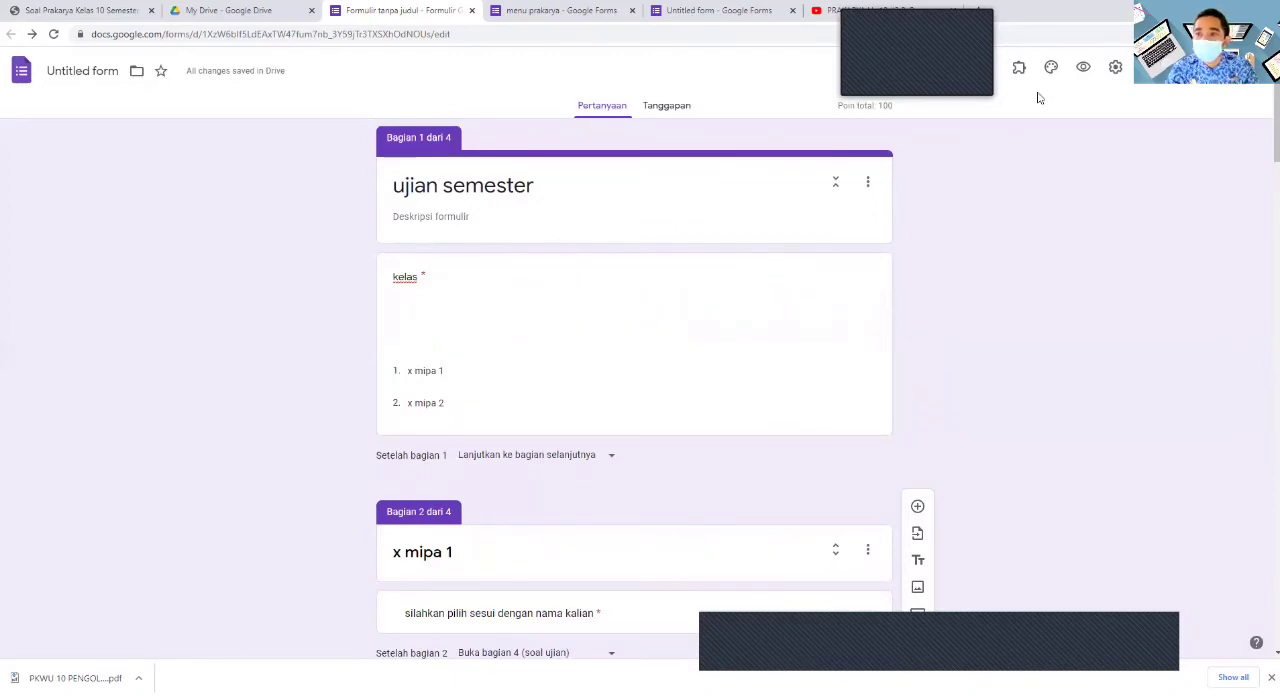
pyautogui.click(1085, 68)
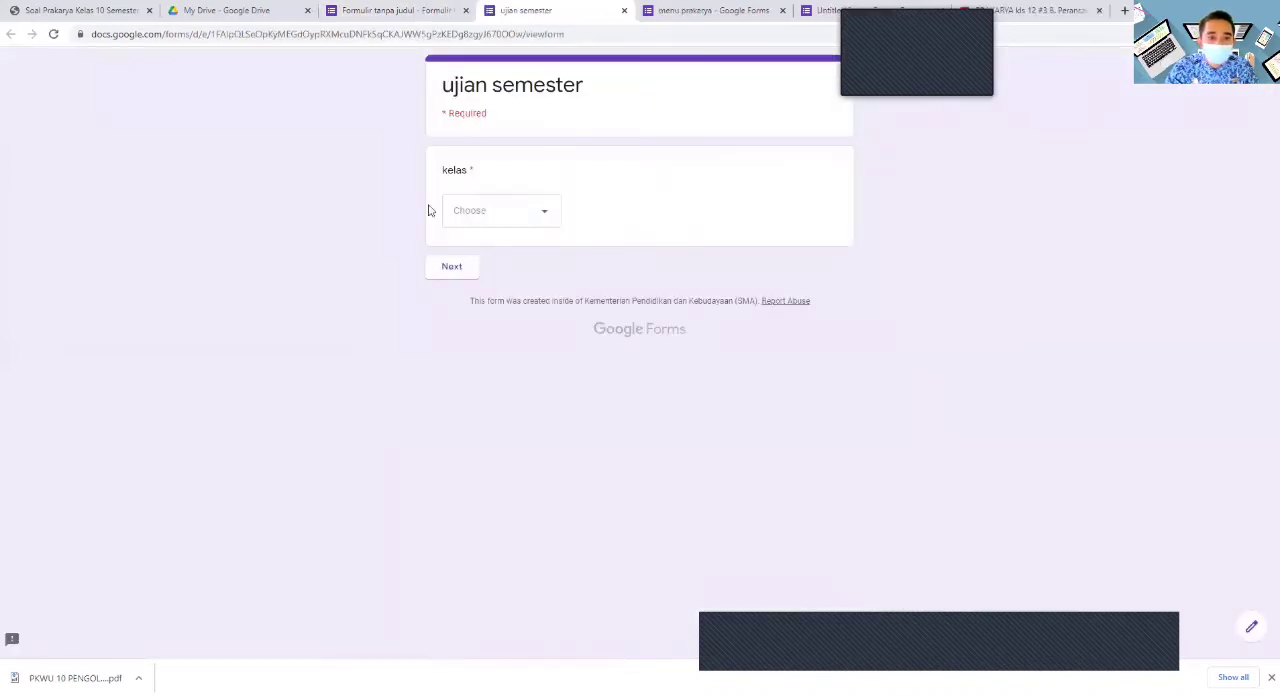
pyautogui.click(546, 214)
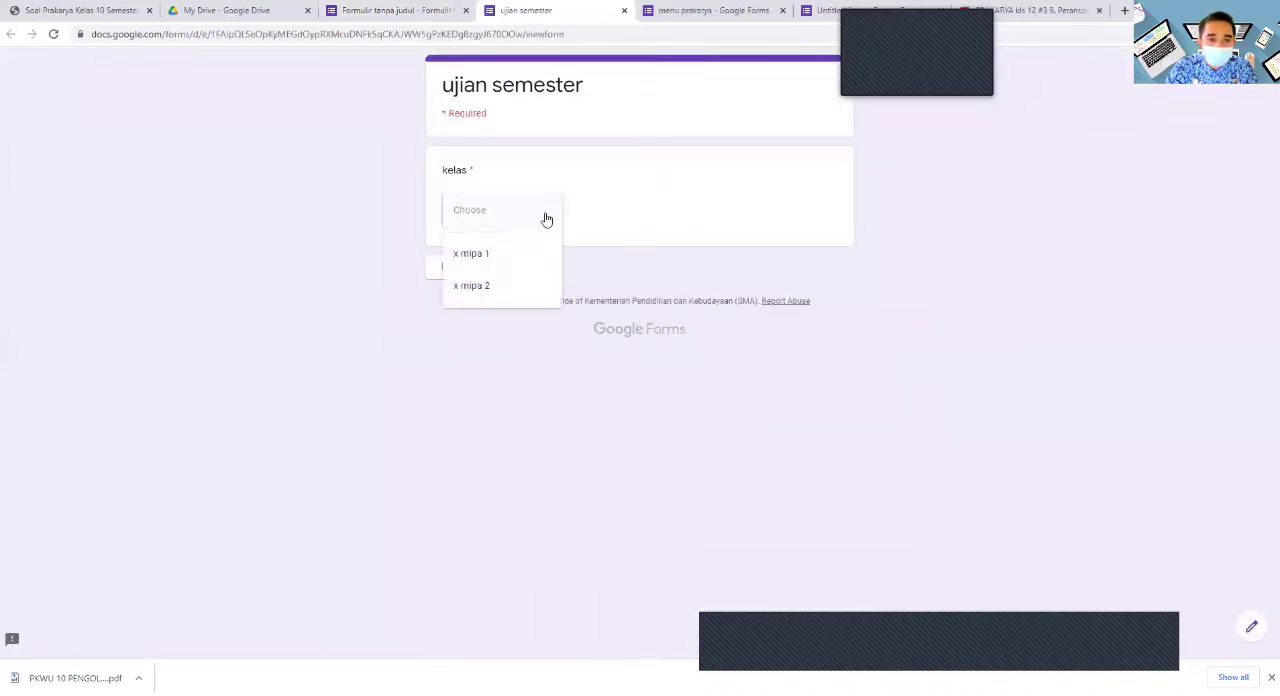
pyautogui.click(485, 260)
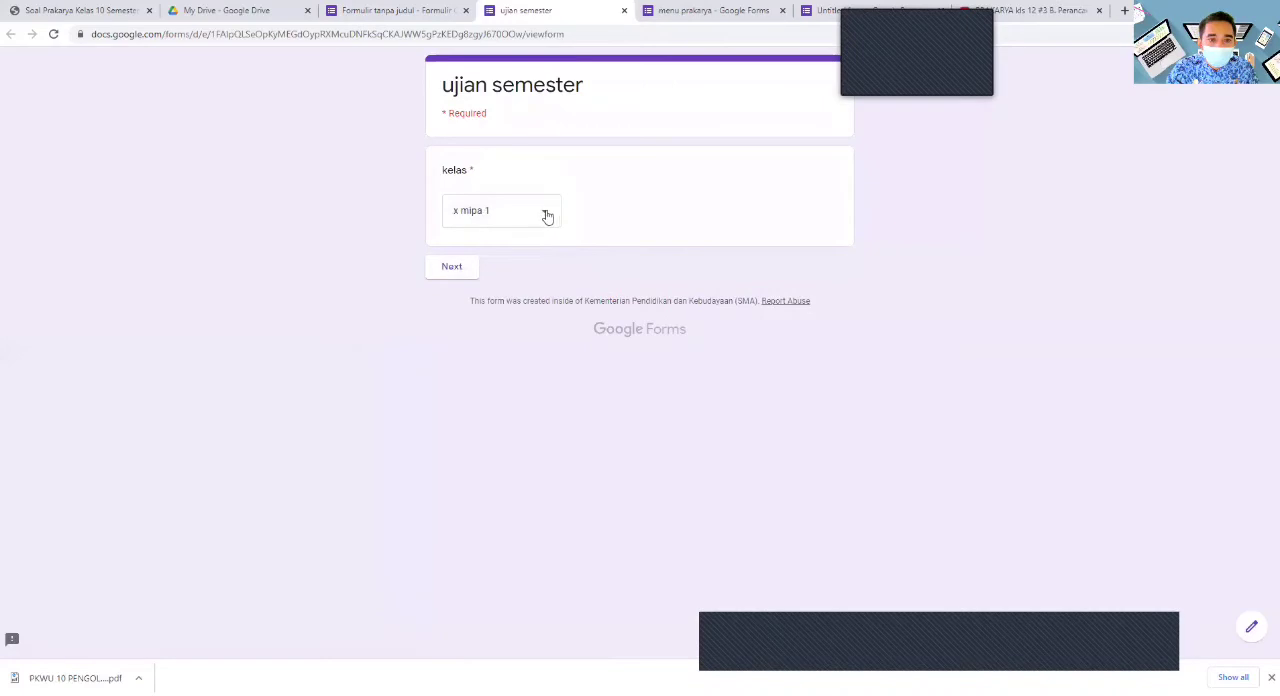
pyautogui.click(460, 270)
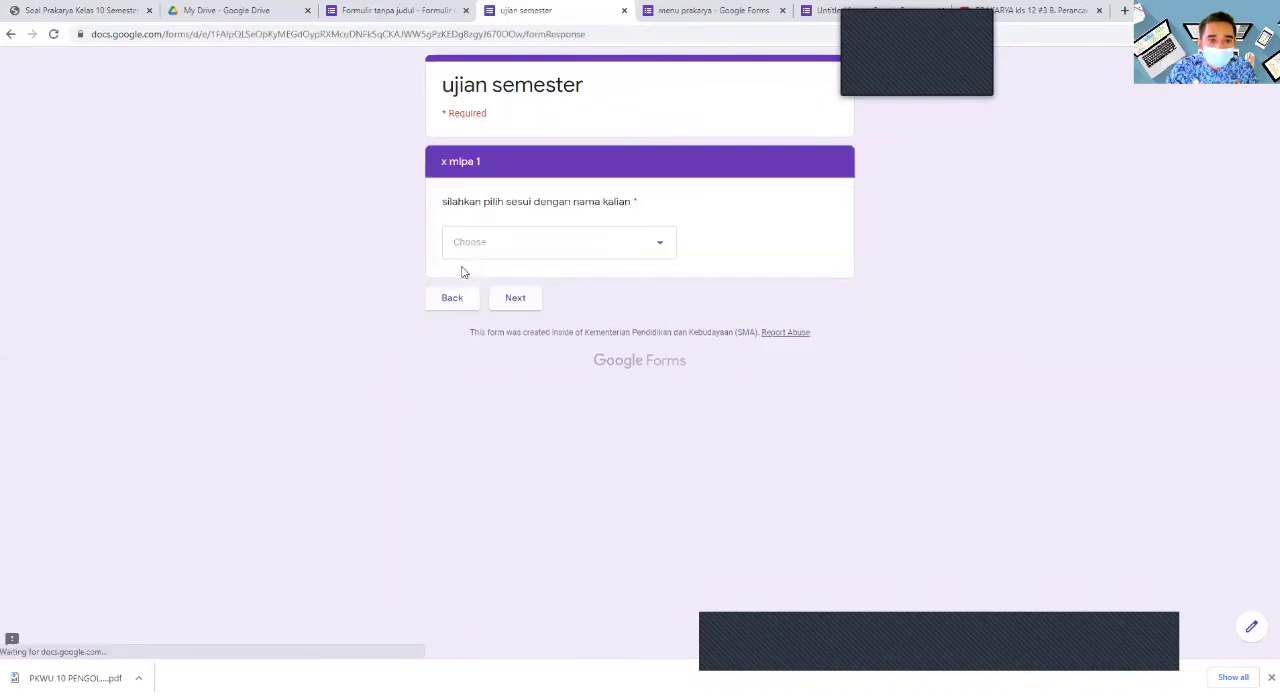
pyautogui.click(489, 250)
pyautogui.click(486, 127)
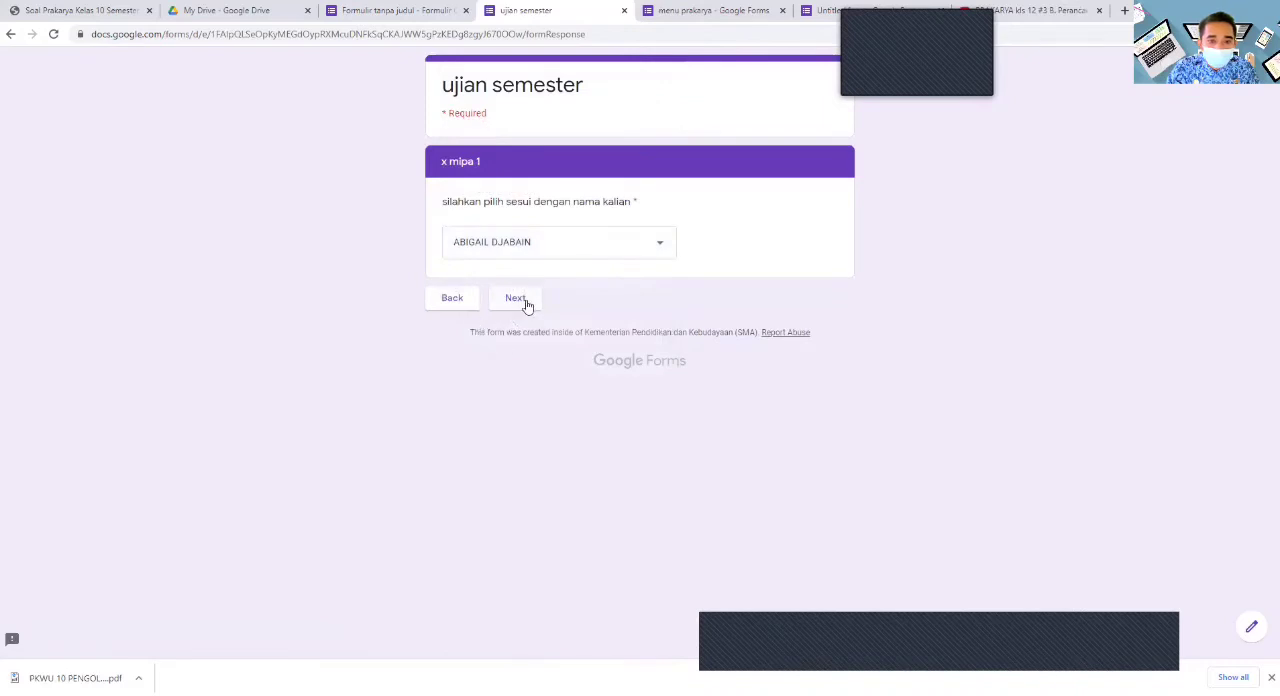
pyautogui.click(525, 304)
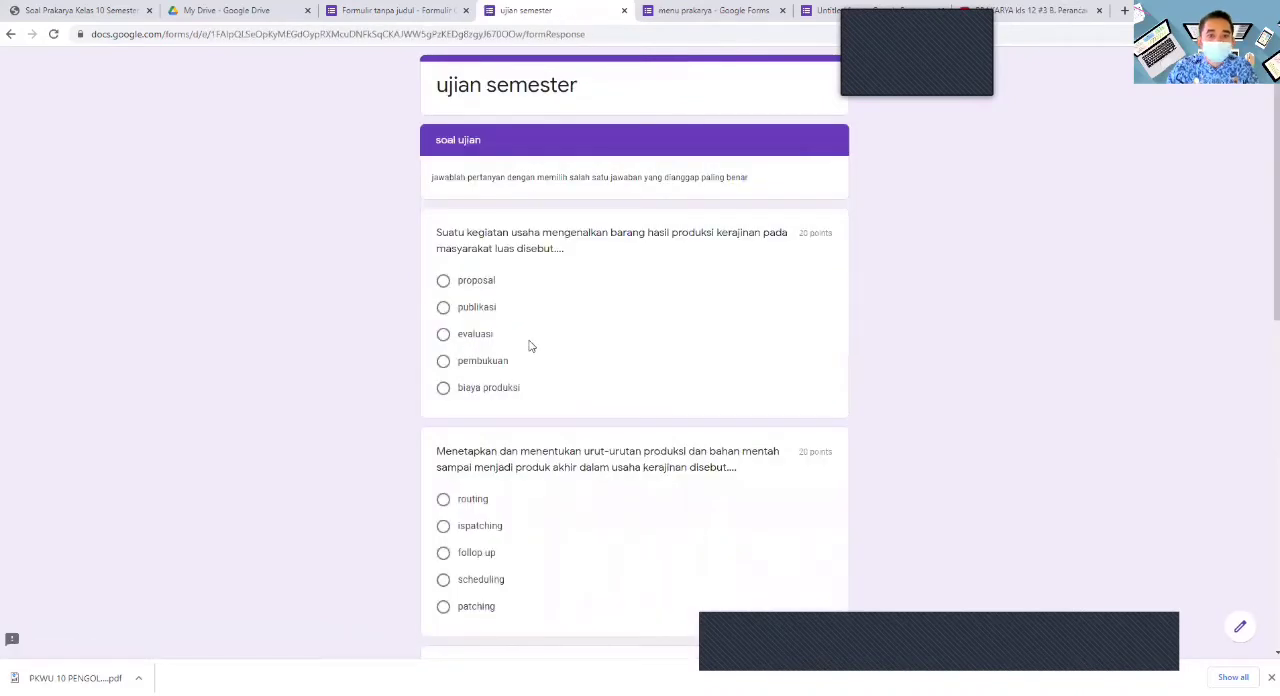
# - Answer the five questions with proposal, patching, draf usaha, menambah jenis produksi and langkah kegiatan, and submit the form
pyautogui.click(443, 281)
pyautogui.scroll(-1, 494, 428)
pyautogui.click(445, 497)
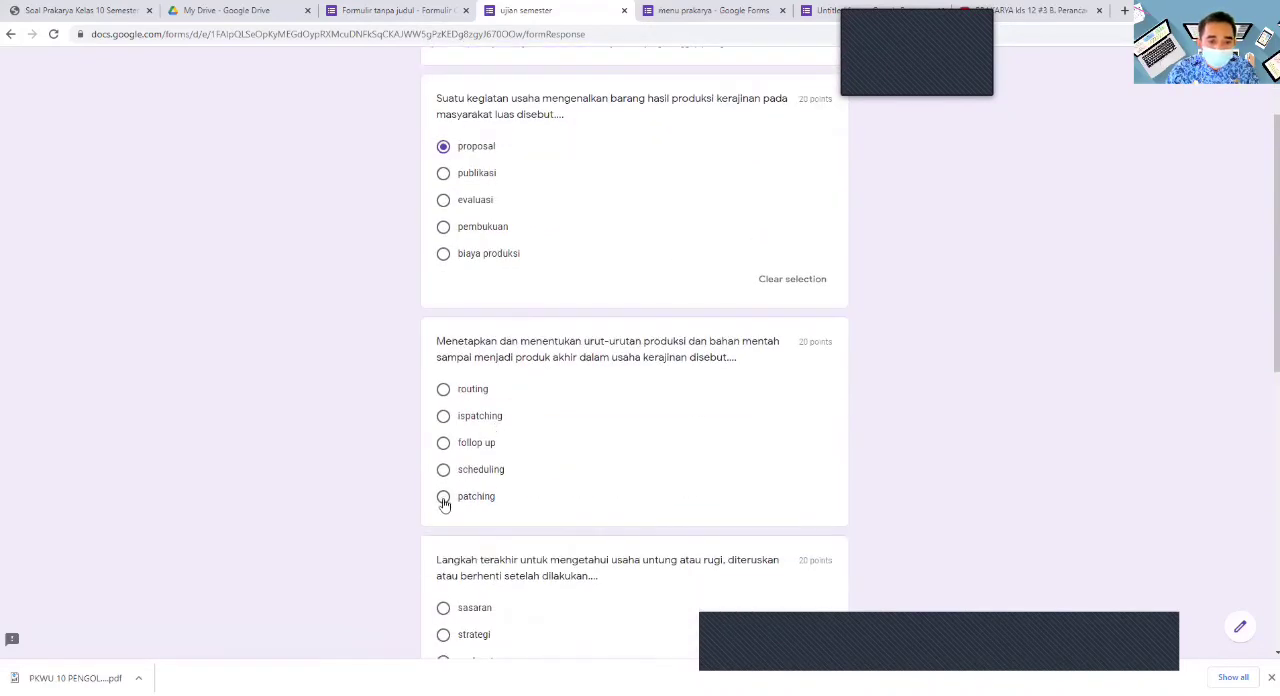
pyautogui.scroll(-3, 527, 440)
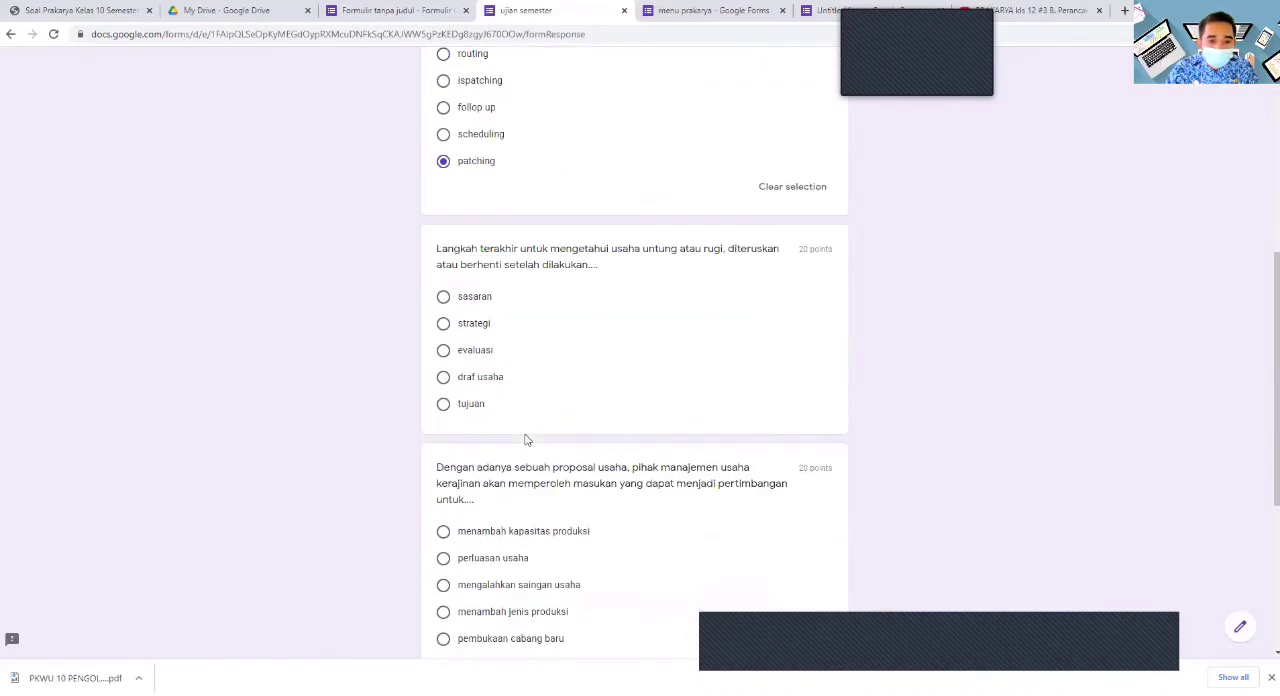
pyautogui.click(443, 377)
pyautogui.scroll(-3, 673, 420)
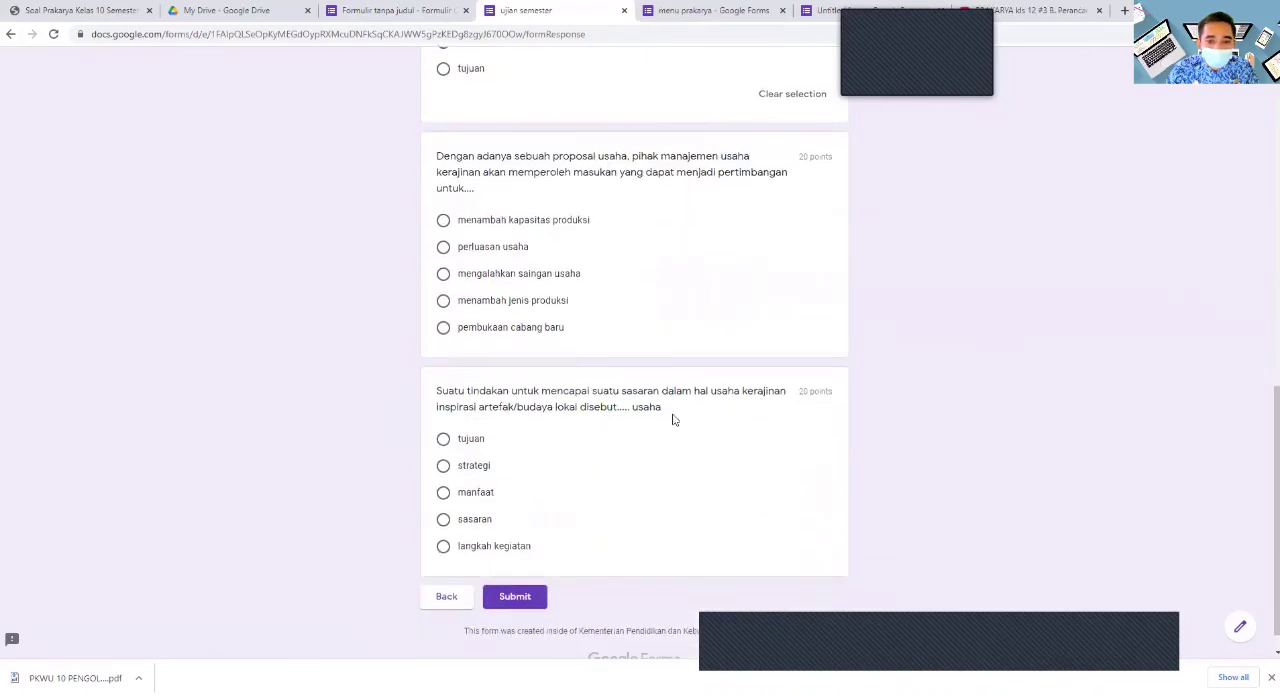
pyautogui.click(443, 302)
pyautogui.scroll(-1, 494, 446)
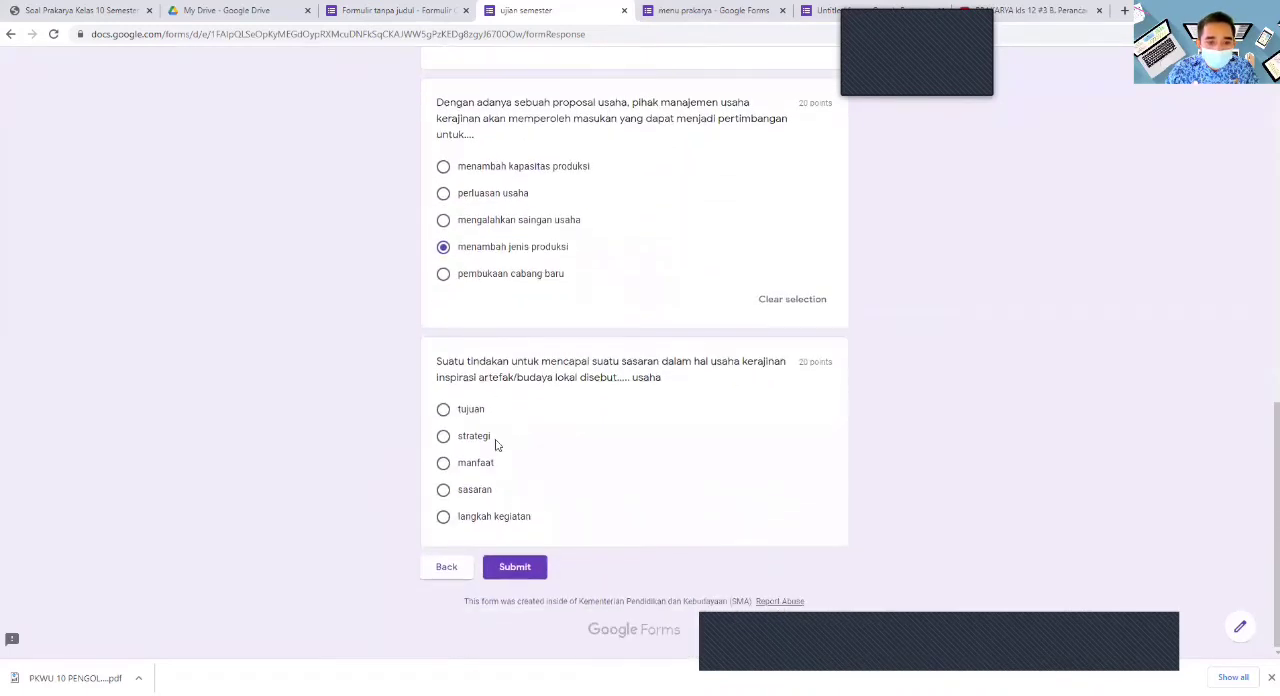
pyautogui.click(444, 517)
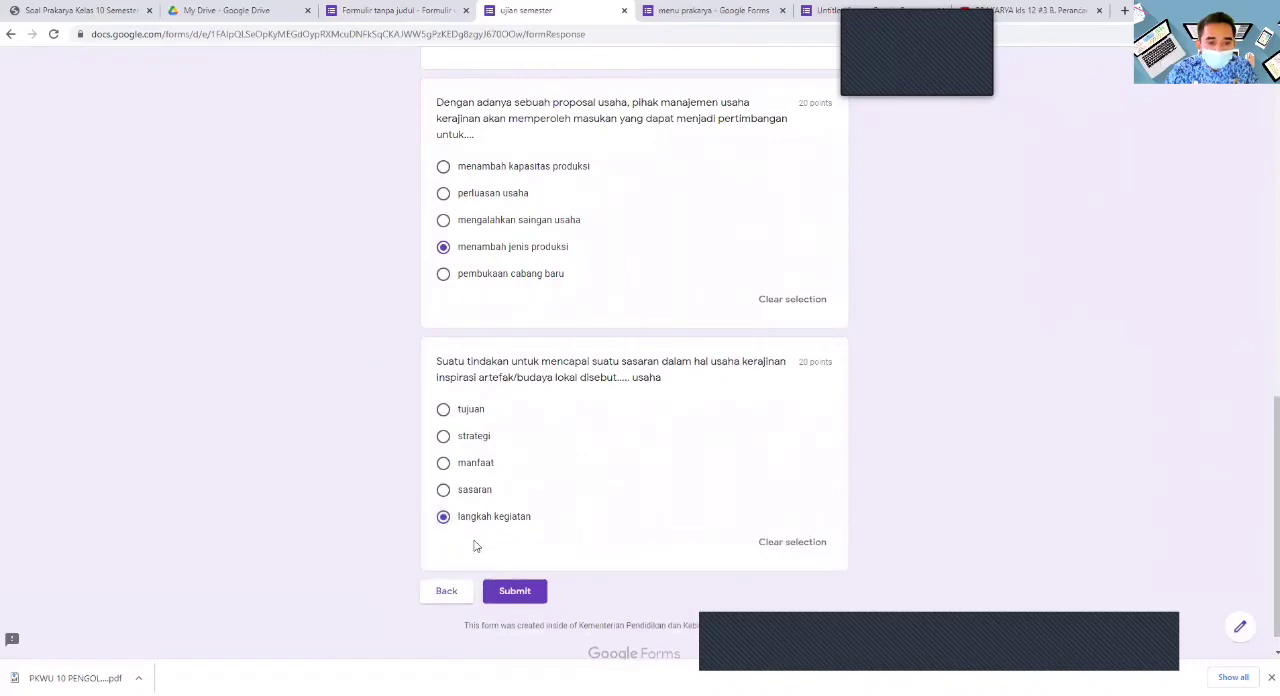
pyautogui.click(515, 591)
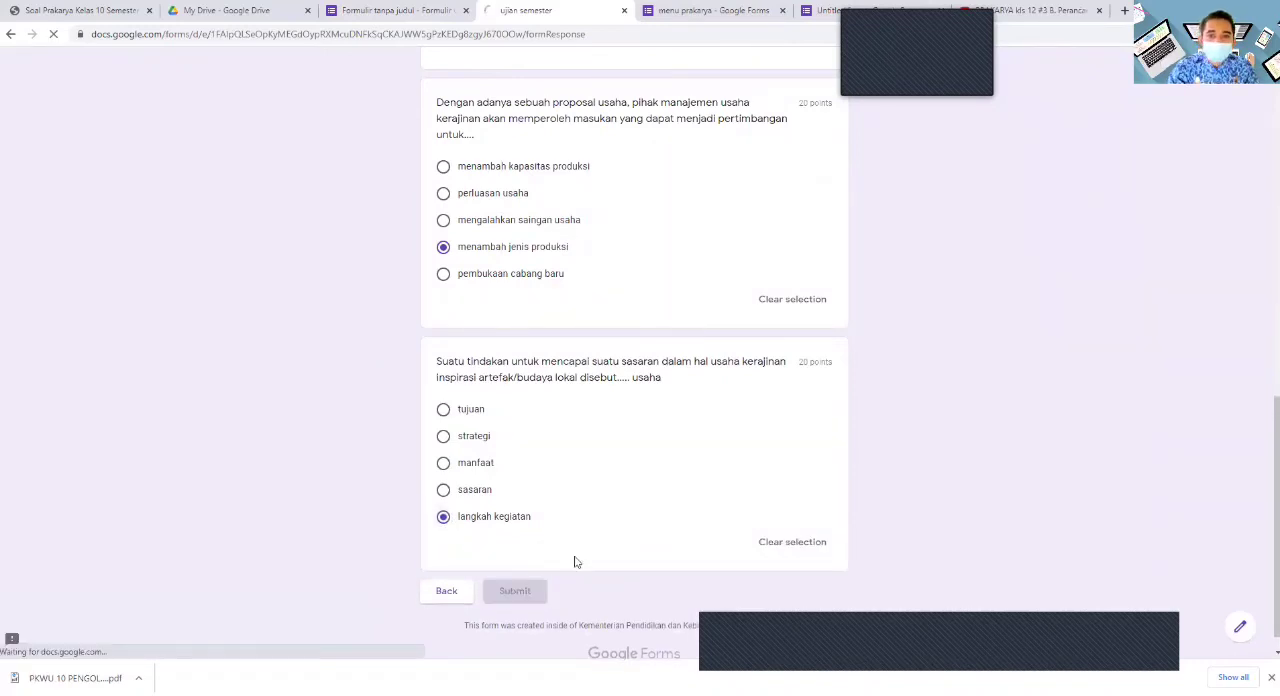
# - View the score of the submitted response and review the points given for each exam question
pyautogui.click(492, 157)
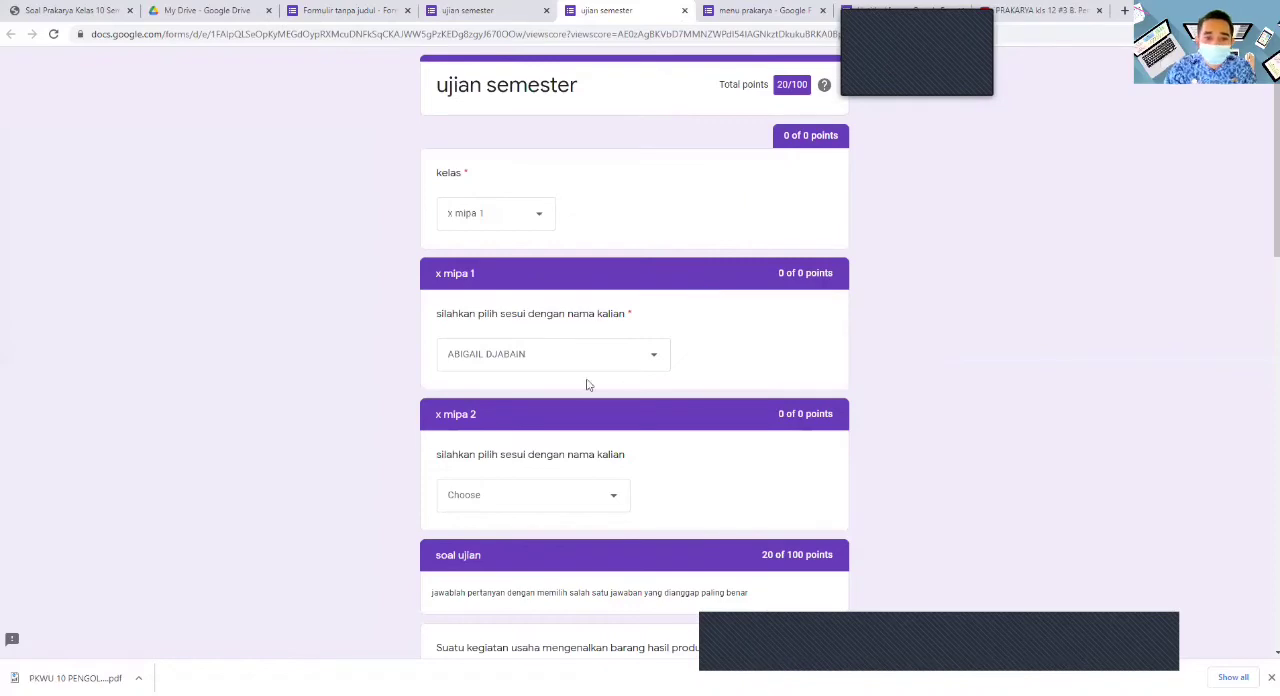
pyautogui.scroll(-2, 638, 372)
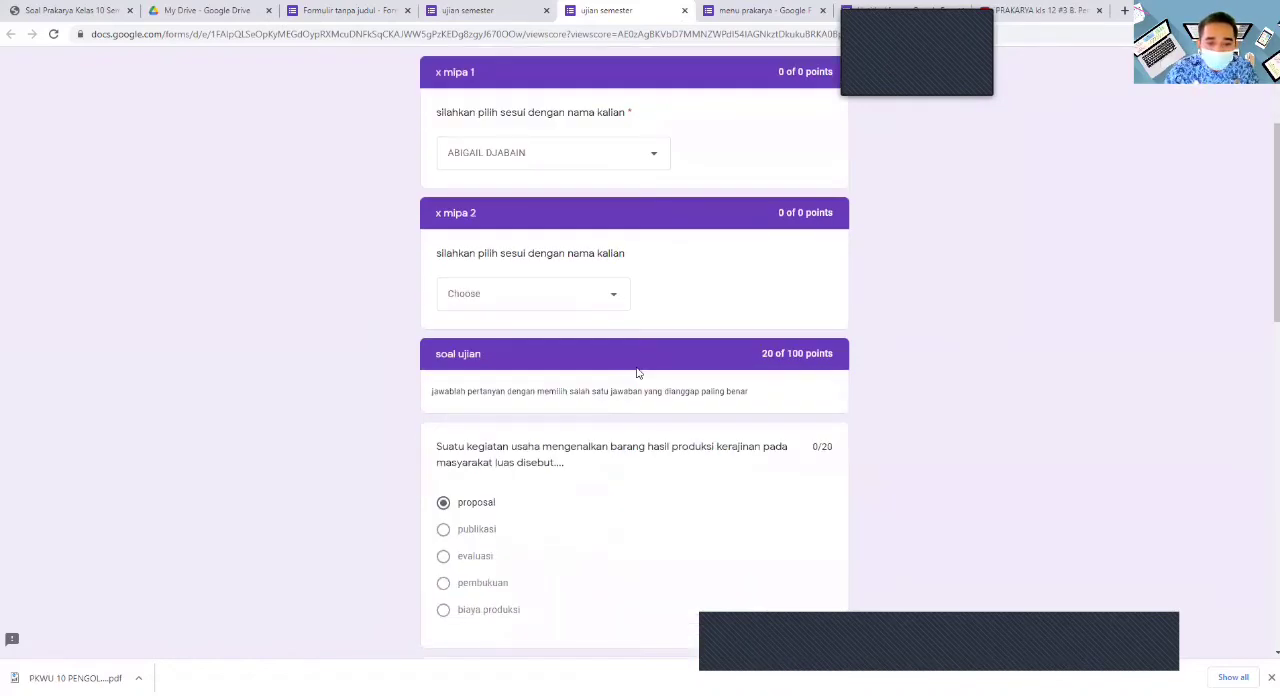
pyautogui.scroll(-7, 633, 371)
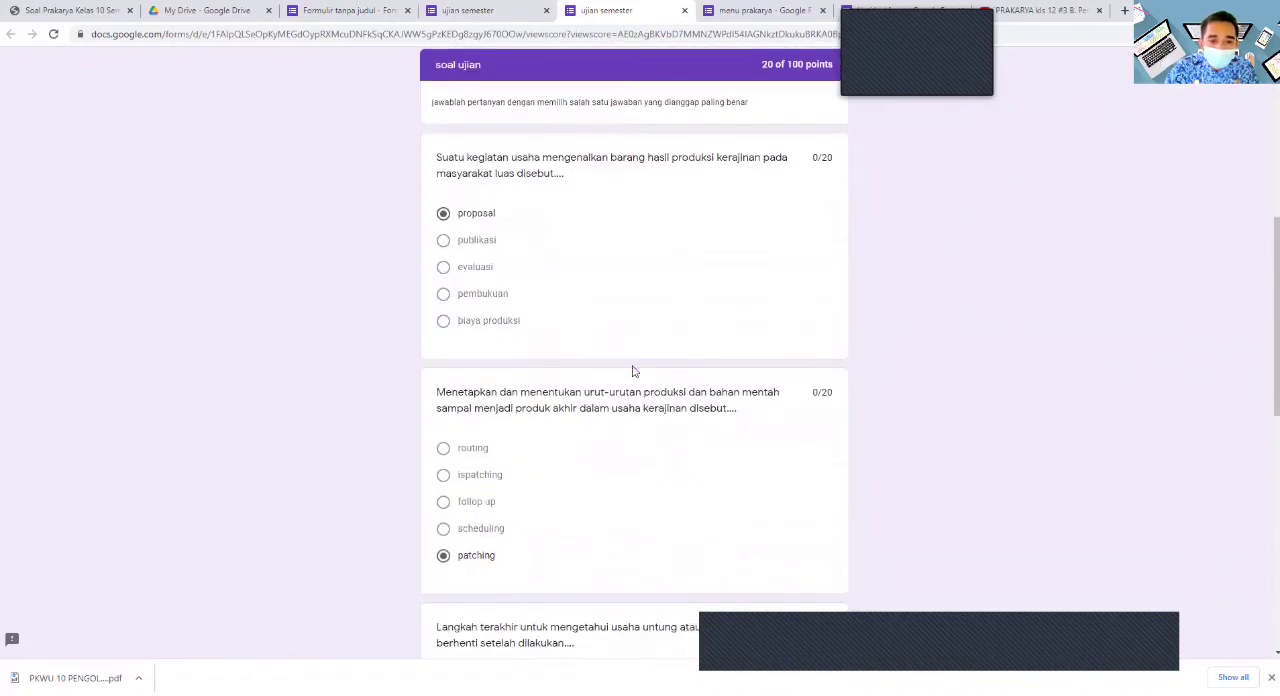
pyautogui.scroll(-4, 636, 372)
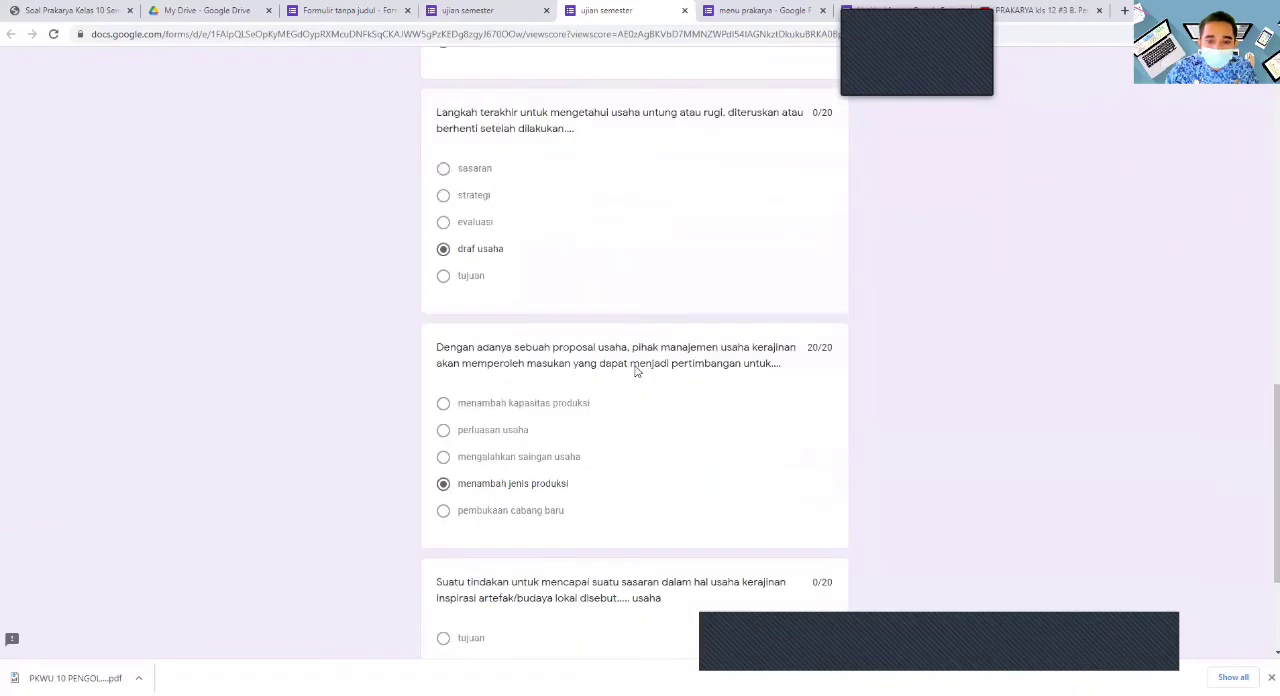
pyautogui.scroll(1, 638, 369)
pyautogui.scroll(2, 638, 369)
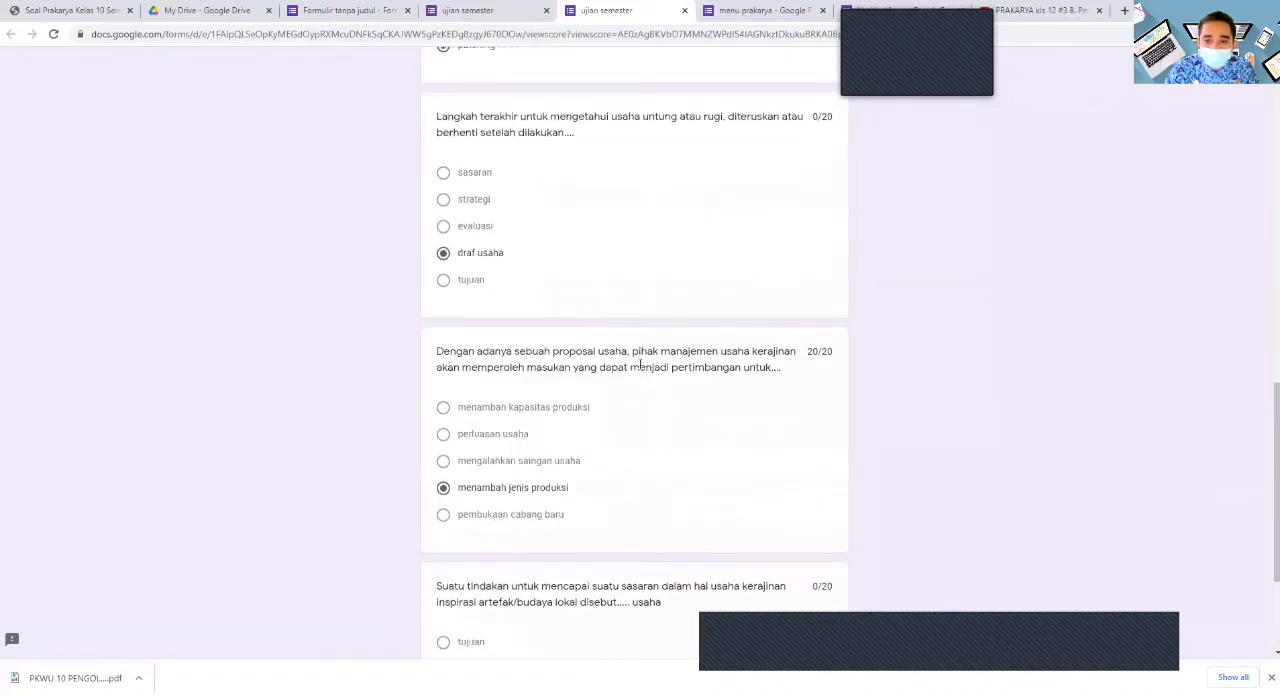
pyautogui.scroll(-3, 641, 369)
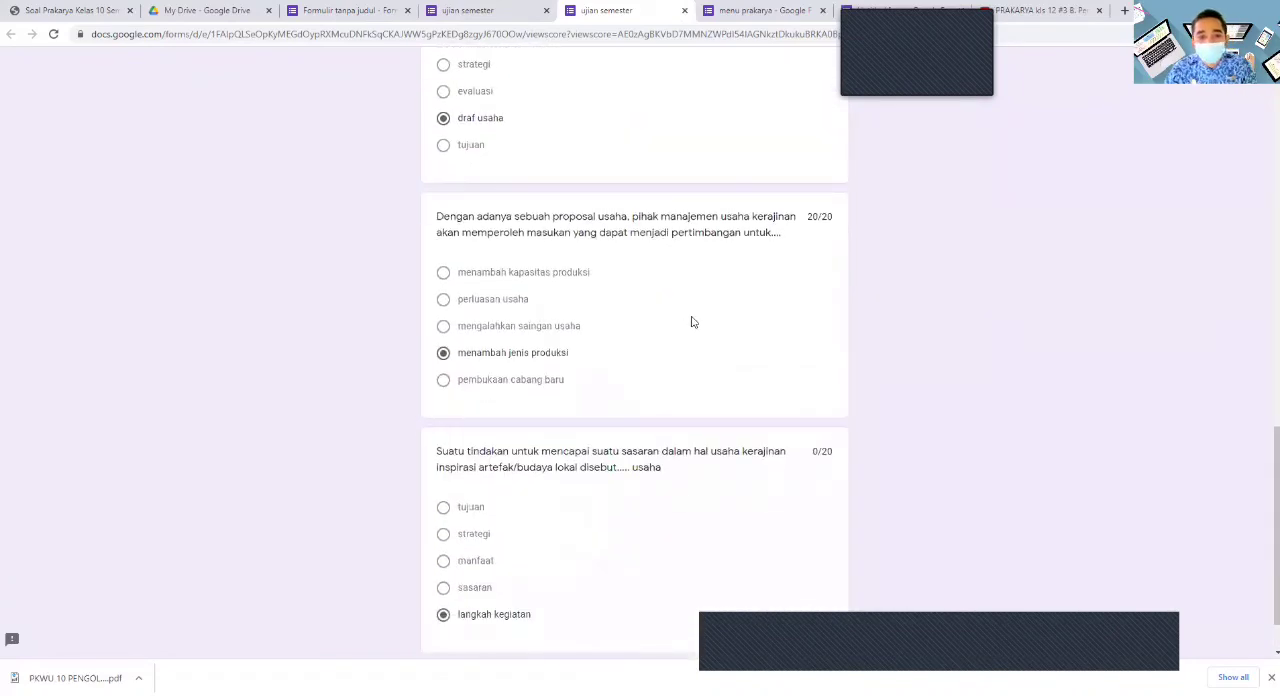
pyautogui.scroll(11, 707, 315)
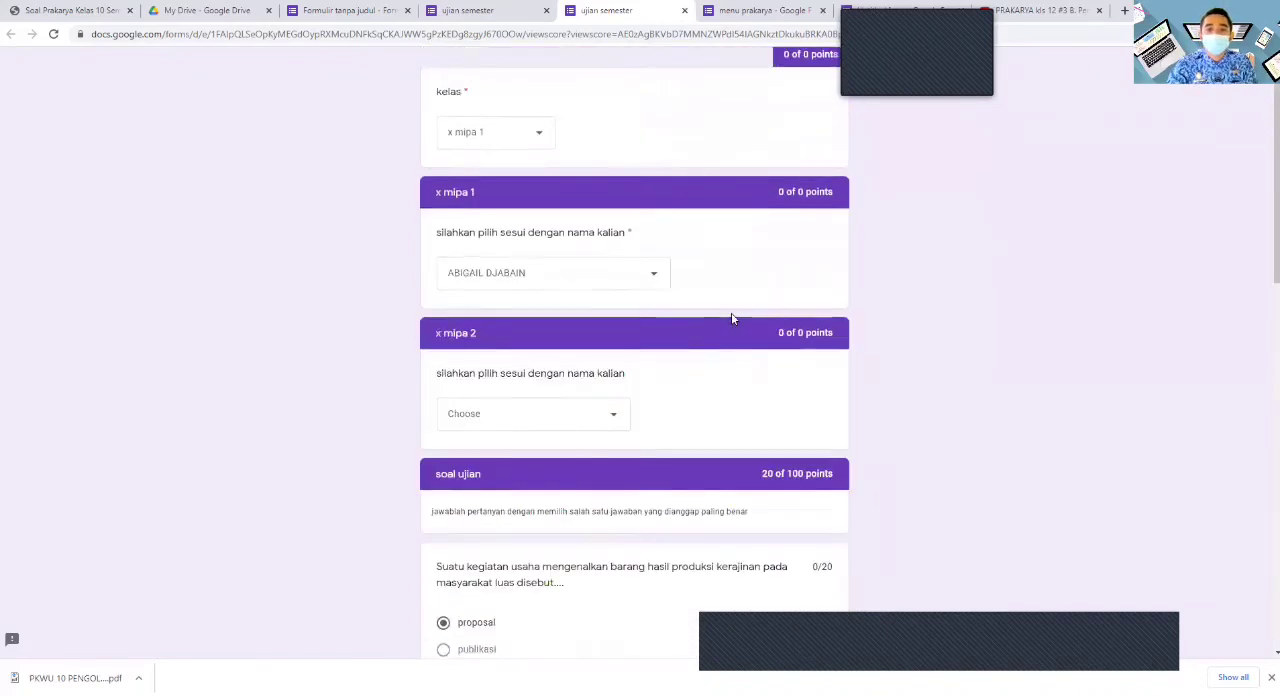
# - Close the score page of the submitted response and return to the editor of the ujian semester form
pyautogui.scroll(1, 730, 314)
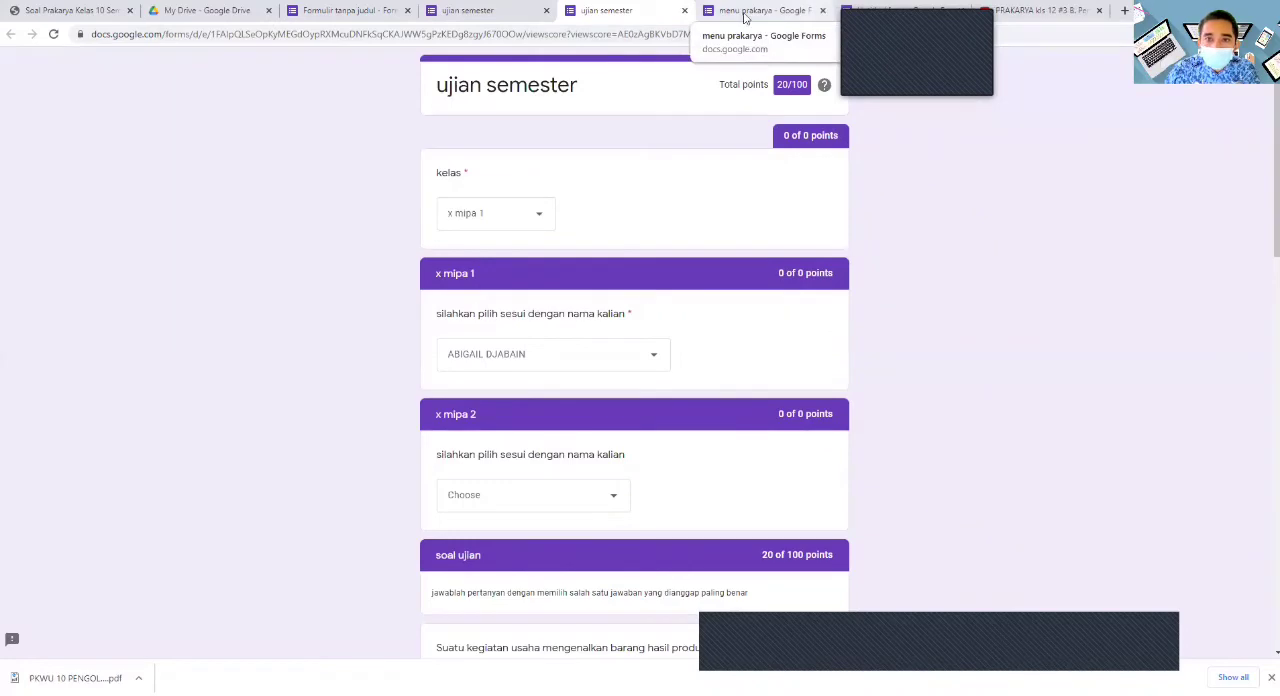
pyautogui.click(684, 11)
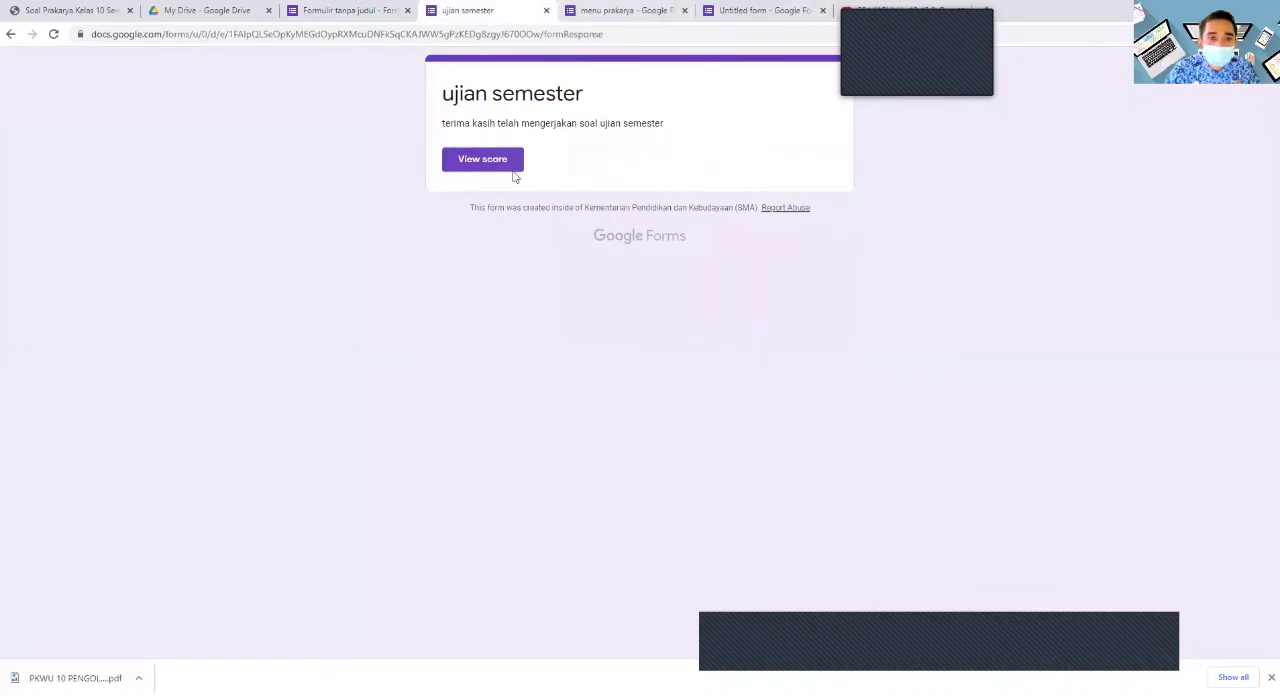
pyautogui.click(10, 35)
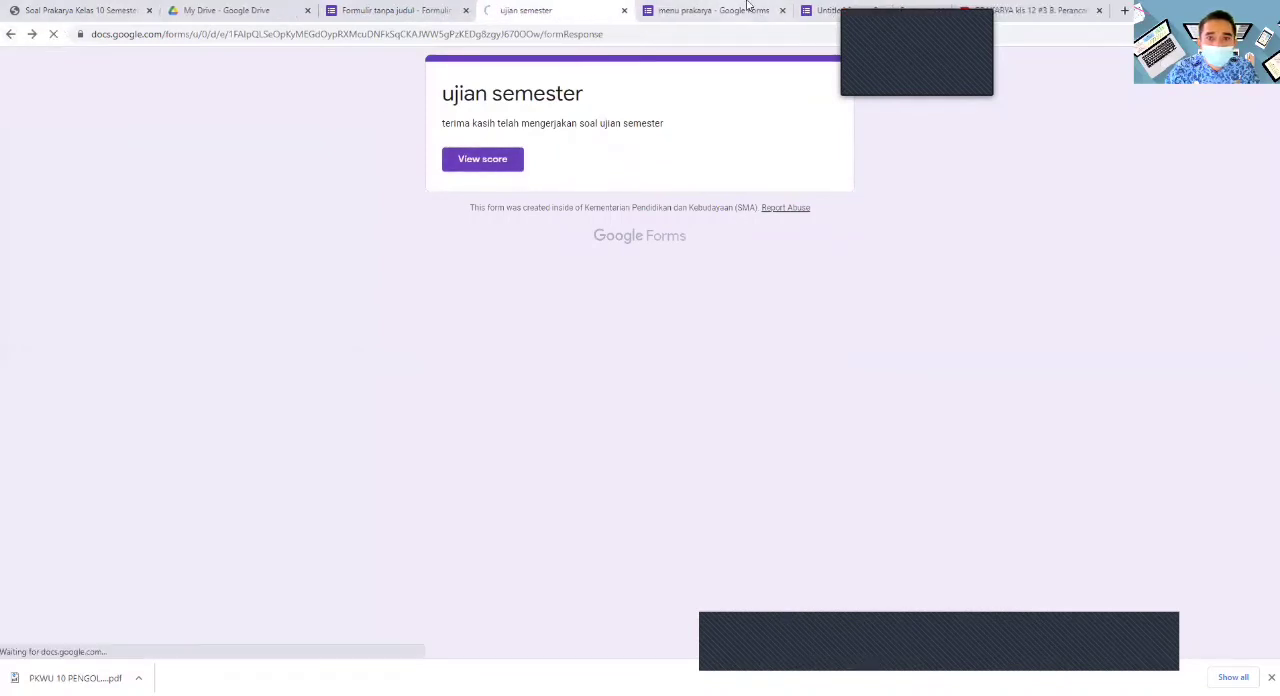
pyautogui.click(428, 8)
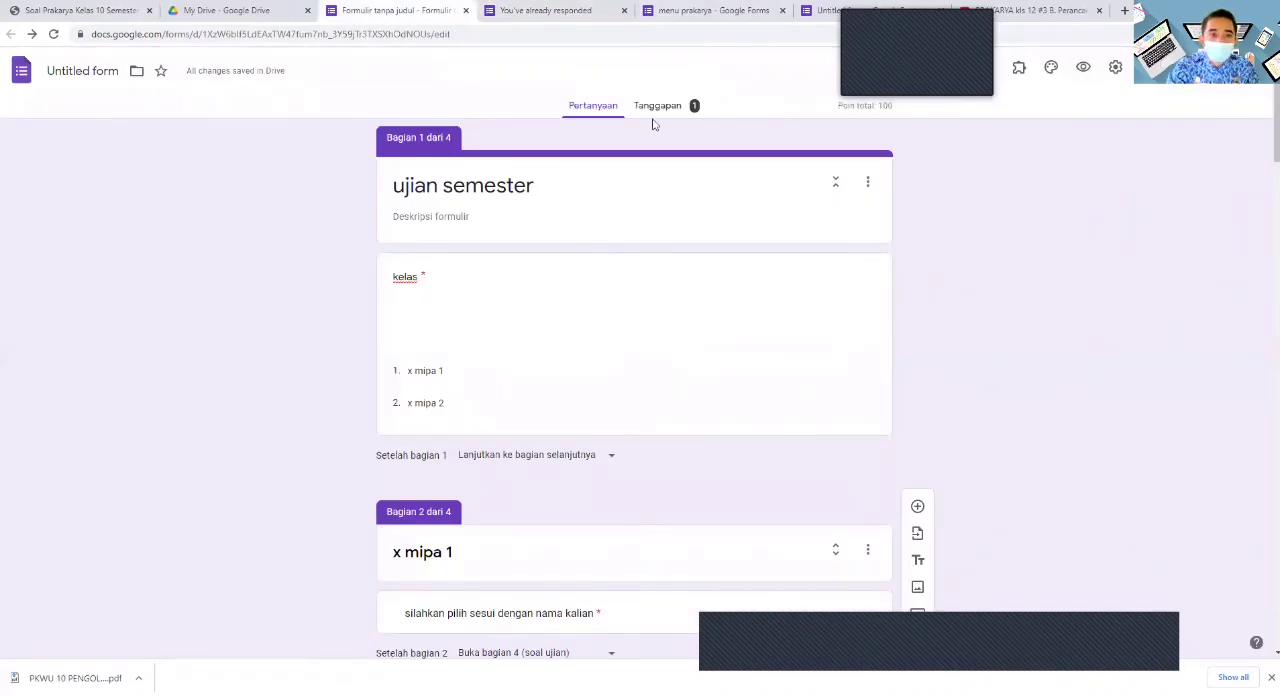
# - Rename the form file as ujian tes
pyautogui.click(118, 72)
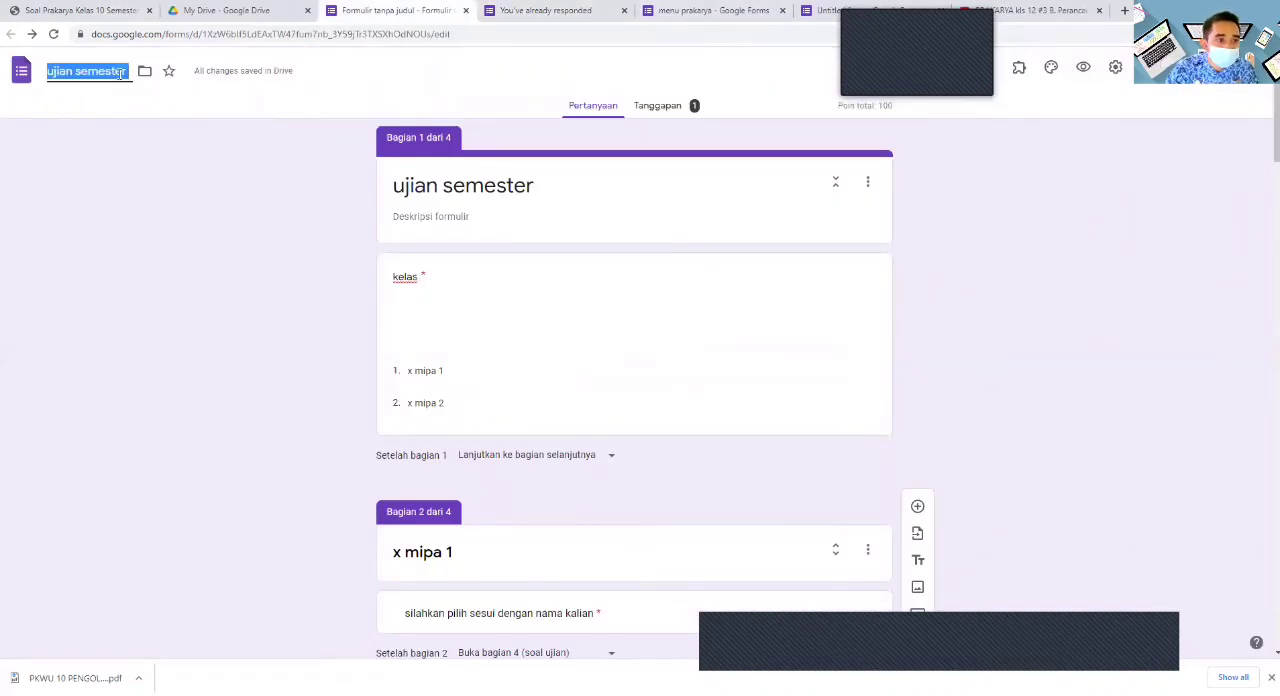
pyautogui.write('ujian')
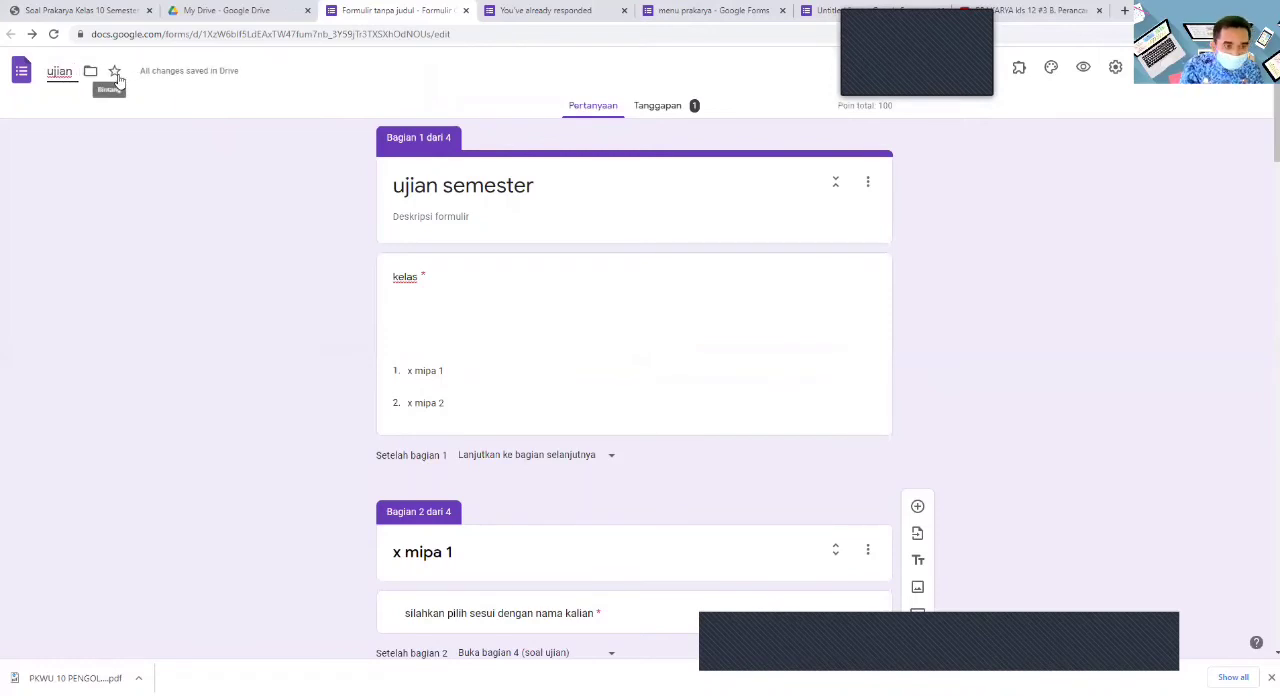
pyautogui.write('tes')
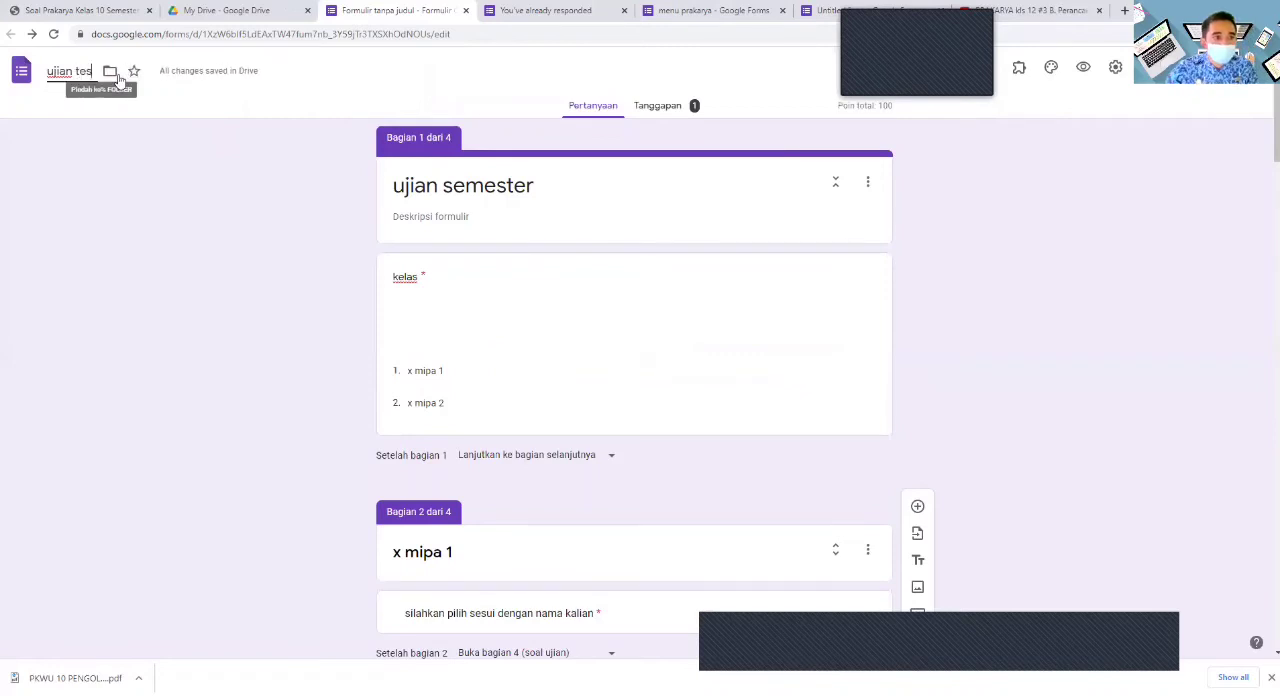
pyautogui.click(595, 212)
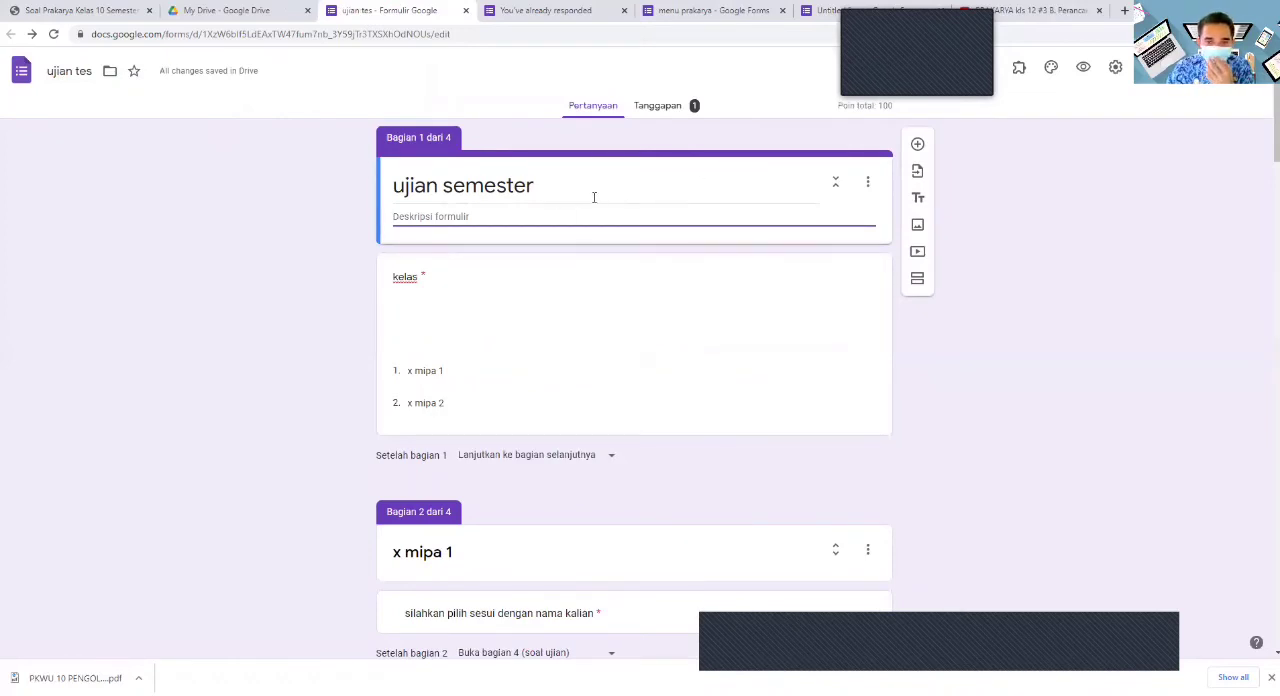
# - Open the form's responses and examine the summary, including the point distribution, frequently missed questions and the kelas chart
pyautogui.click(660, 110)
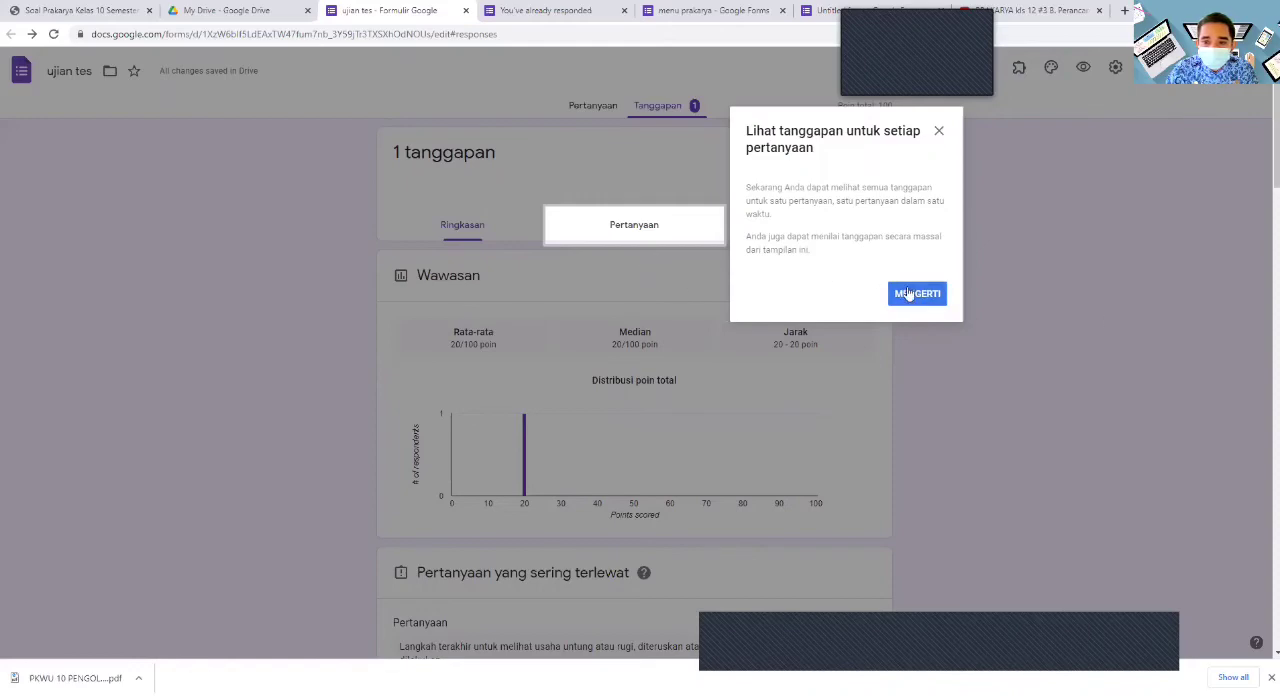
pyautogui.click(939, 132)
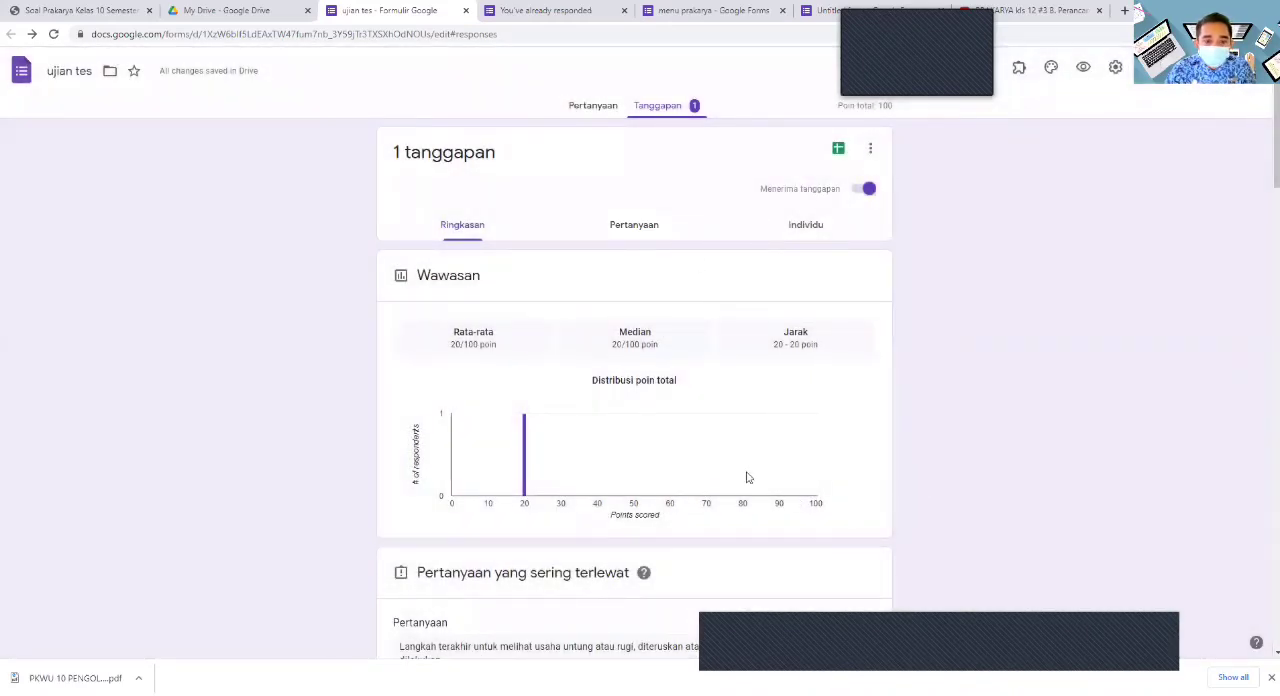
pyautogui.scroll(-3, 746, 478)
pyautogui.scroll(3, 741, 469)
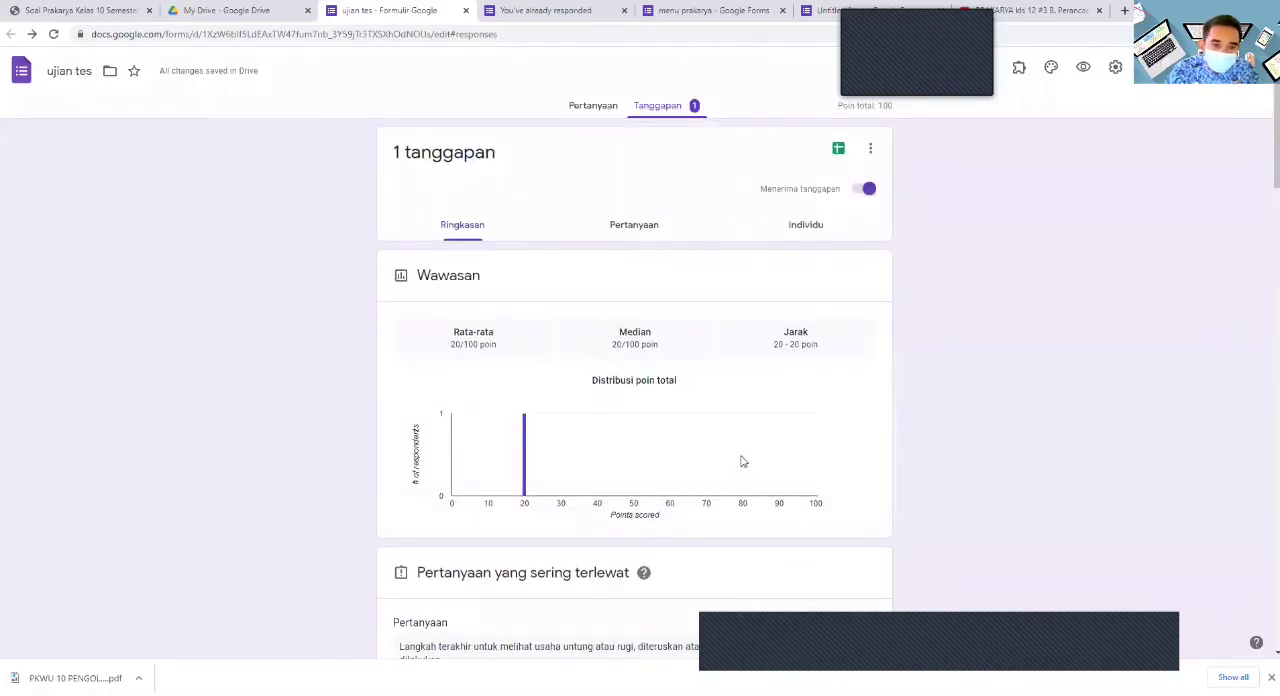
pyautogui.scroll(-4, 741, 455)
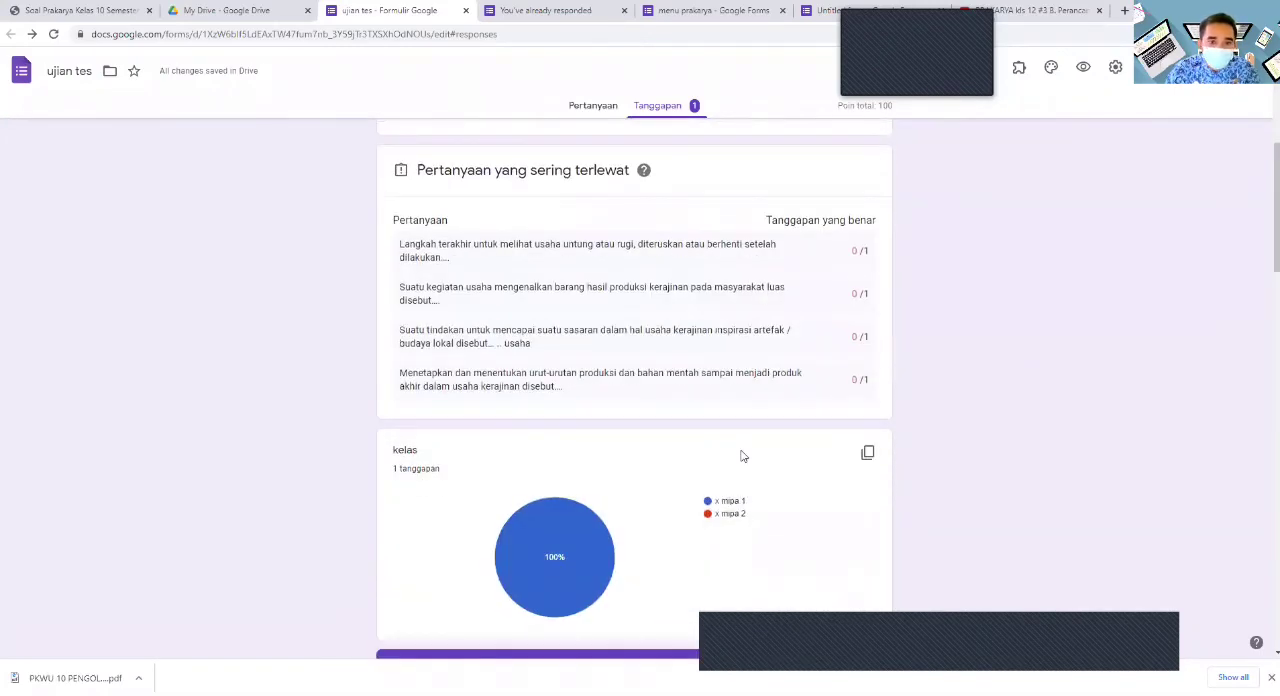
pyautogui.scroll(3, 741, 456)
pyautogui.scroll(1, 741, 454)
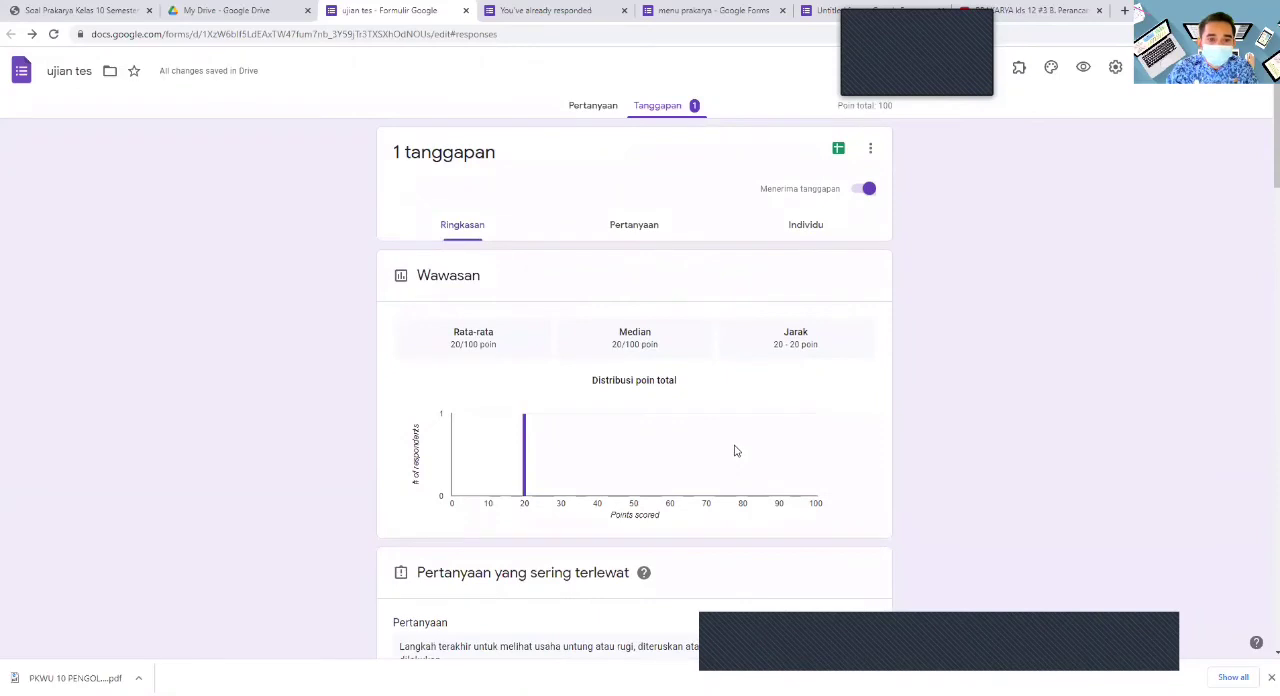
# - Create a linked spreadsheet named ujian tes (Responses) for the form's responses
pyautogui.click(839, 150)
pyautogui.click(787, 234)
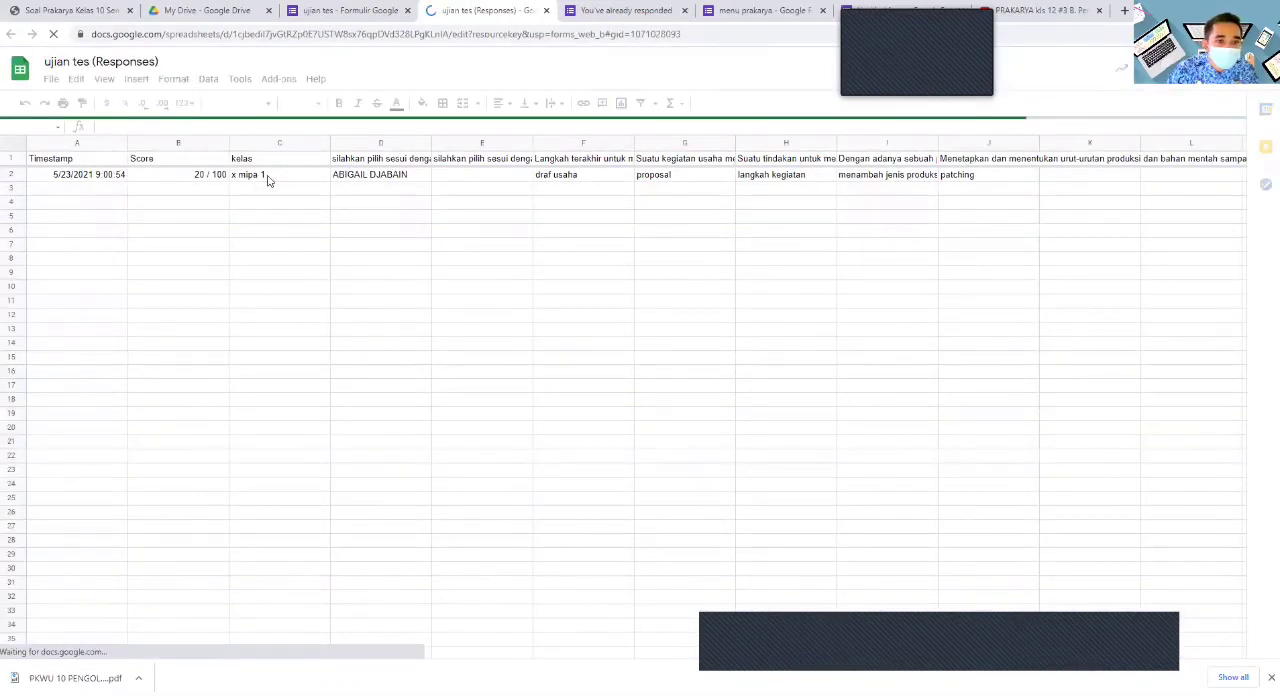
# - Apply the custom number format 0 to the respondent's score in cell B2
pyautogui.click(201, 175)
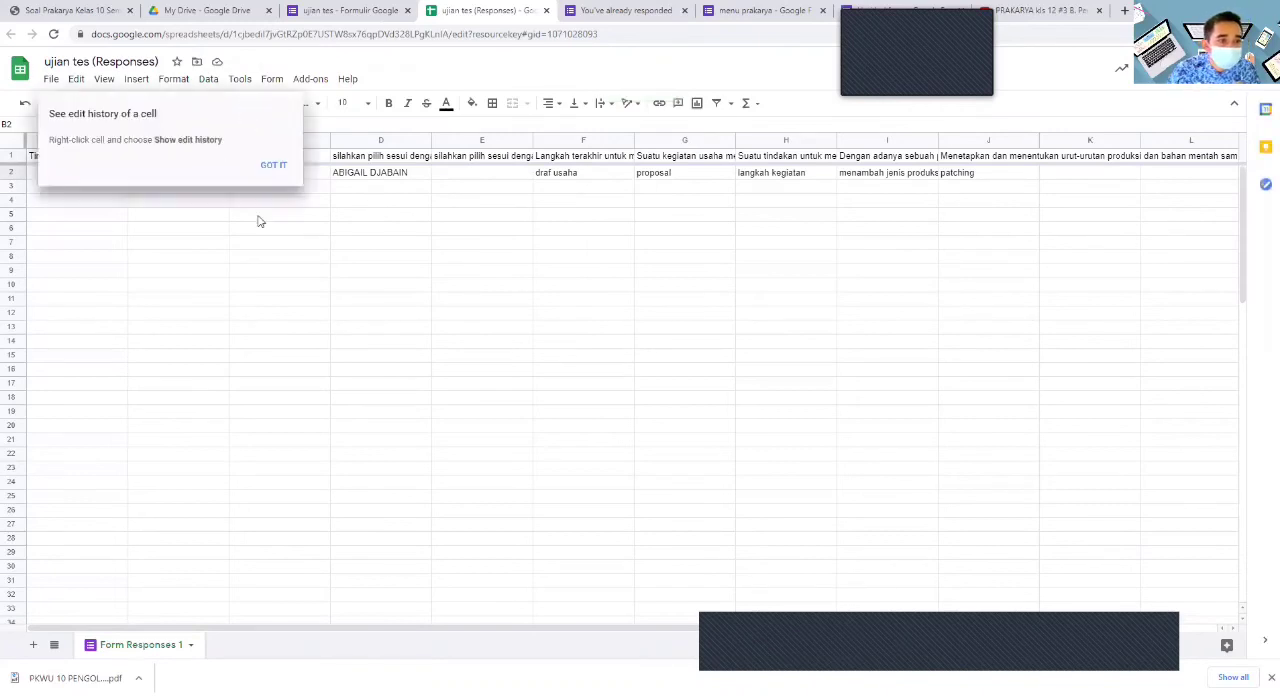
pyautogui.click(279, 164)
pyautogui.moveTo(307, 474)
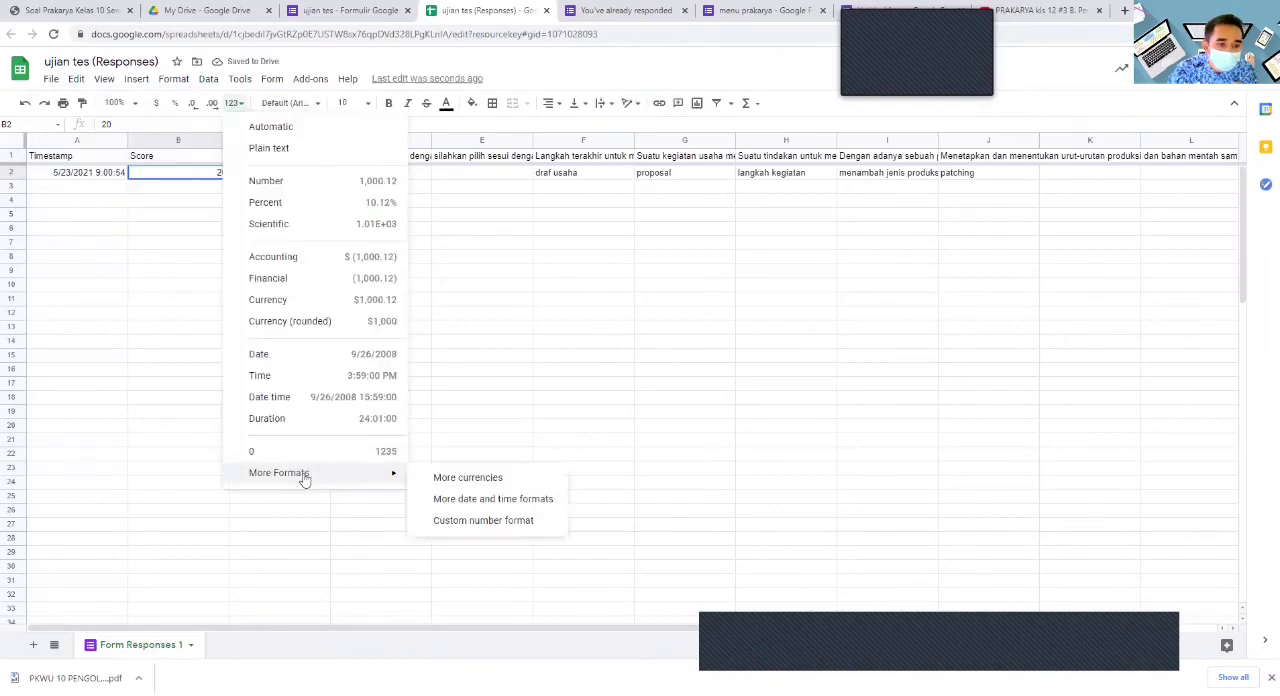
pyautogui.click(485, 522)
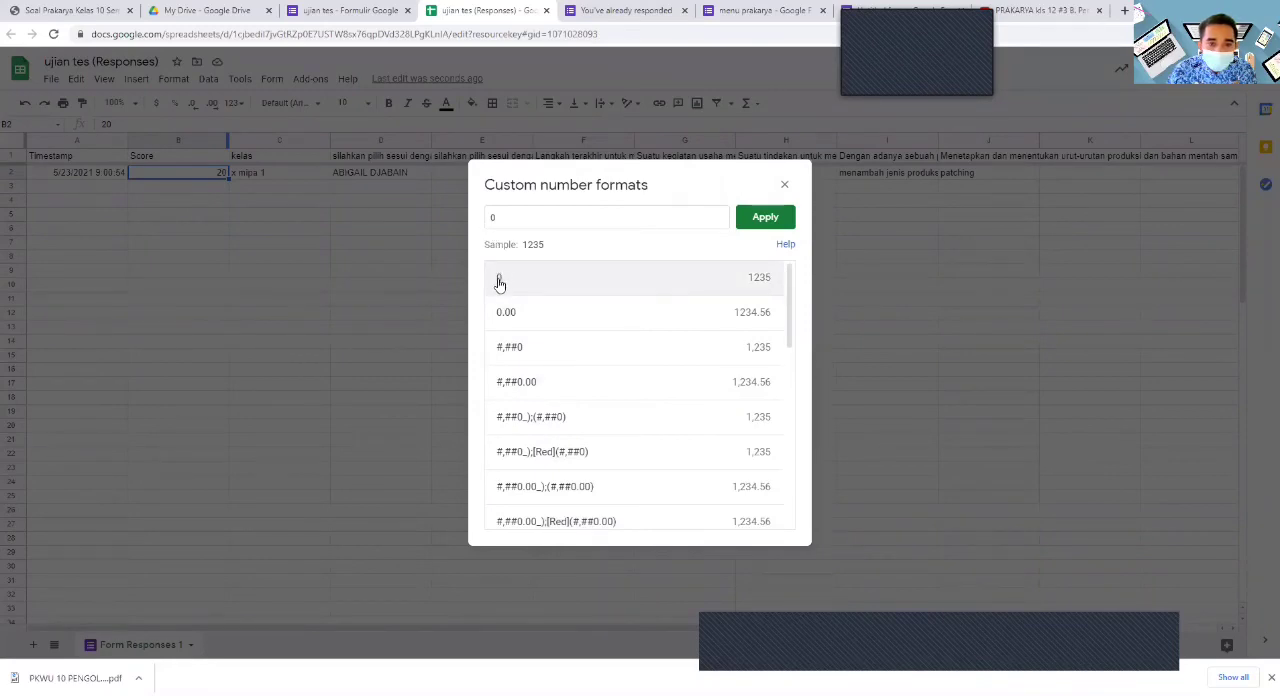
pyautogui.click(762, 218)
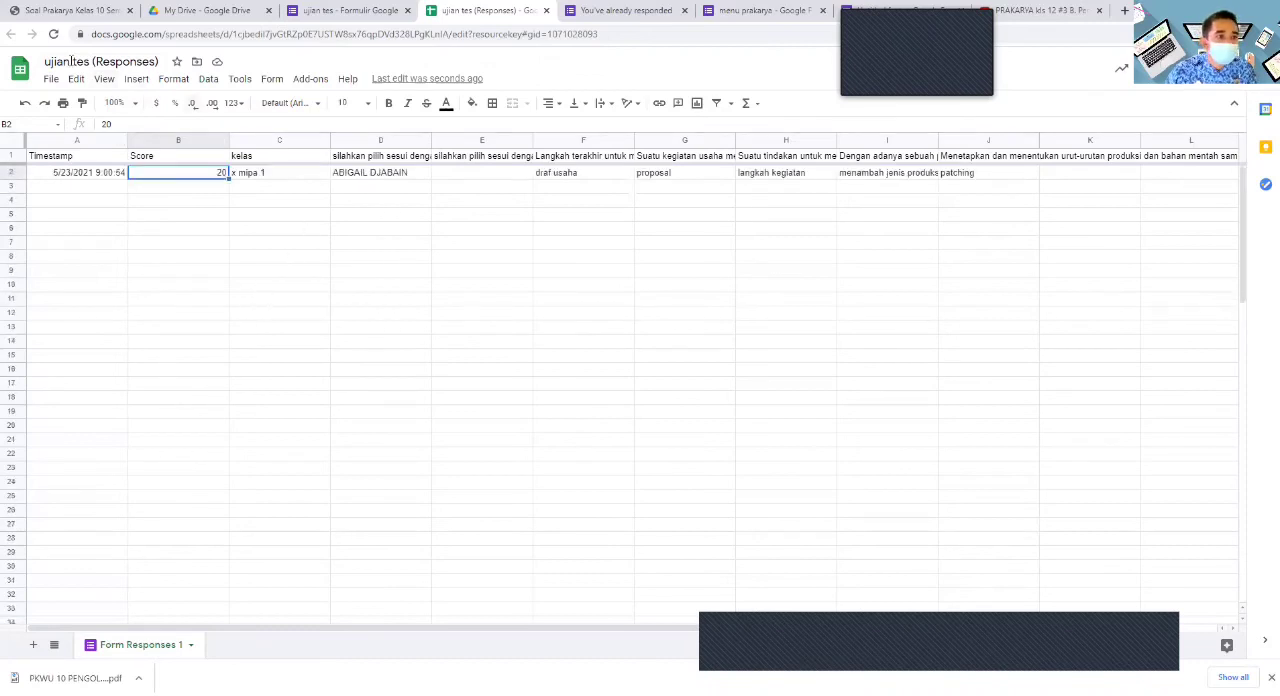
# - Return to the ujian tes form's questions and set the heart-shaped open book image from Bekerja dan Sekolah as its header
pyautogui.click(345, 10)
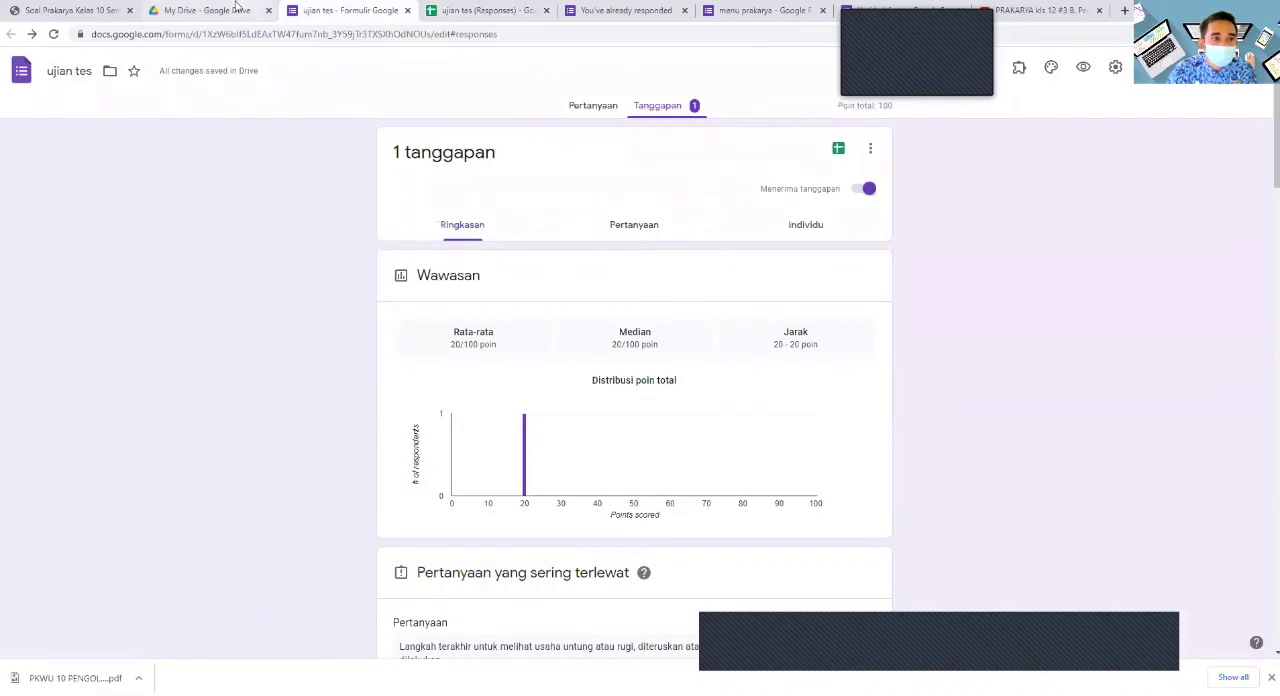
pyautogui.click(490, 10)
pyautogui.click(366, 8)
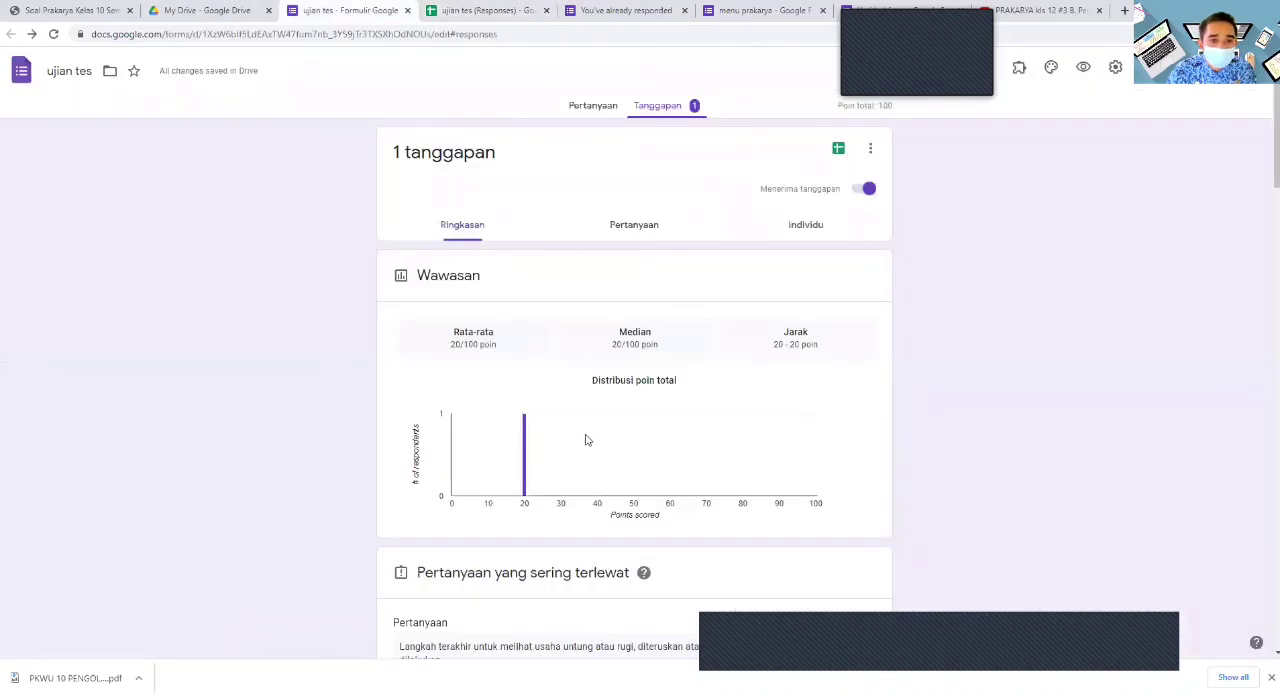
pyautogui.click(590, 106)
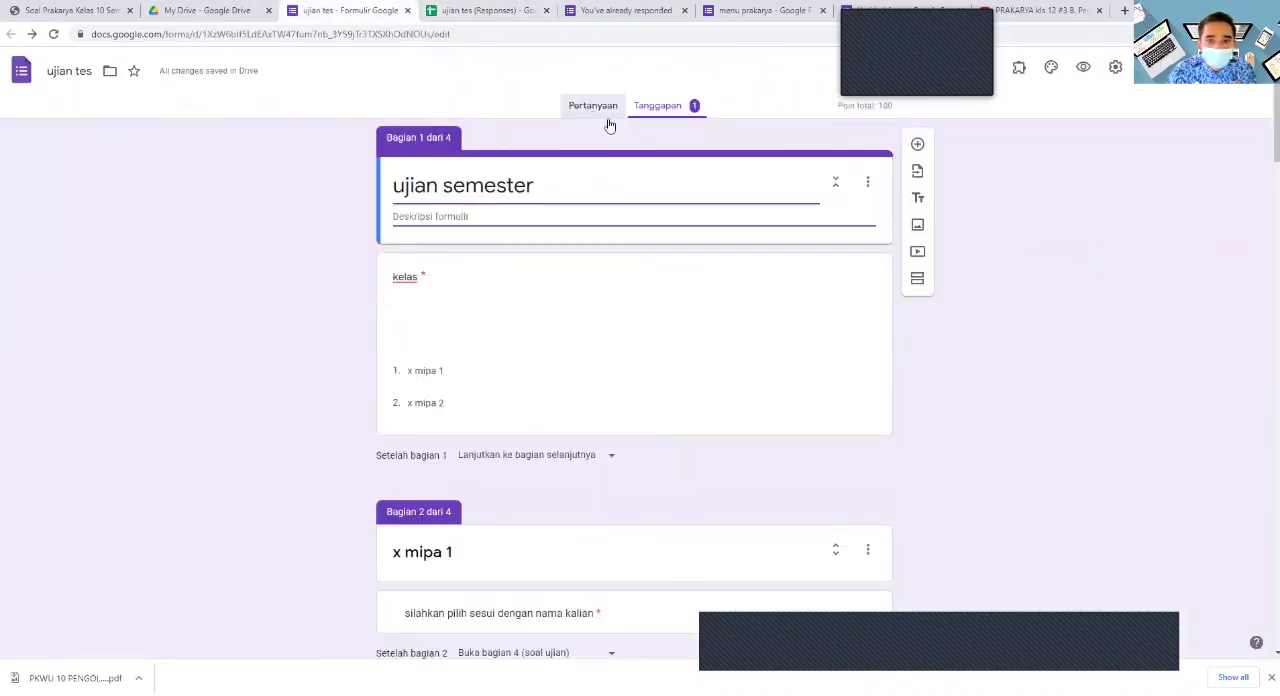
pyautogui.scroll(-3, 681, 494)
pyautogui.scroll(3, 688, 490)
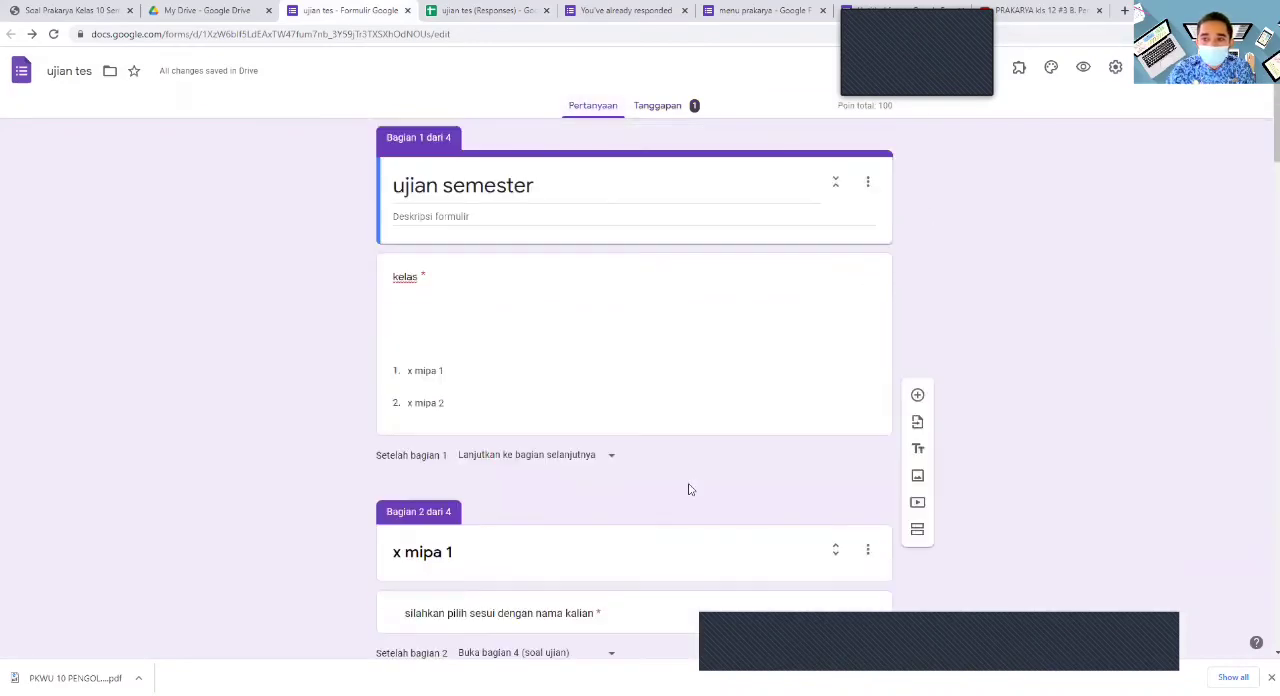
pyautogui.click(1051, 67)
pyautogui.click(1123, 203)
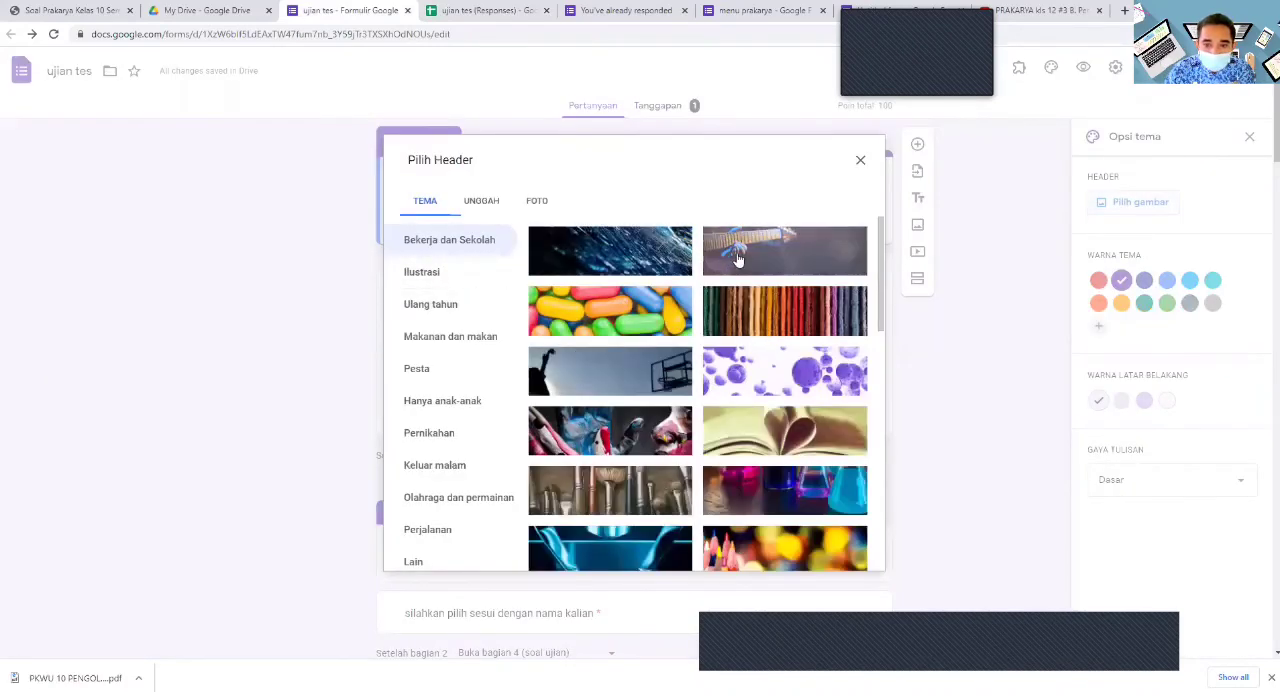
pyautogui.click(765, 442)
pyautogui.click(835, 555)
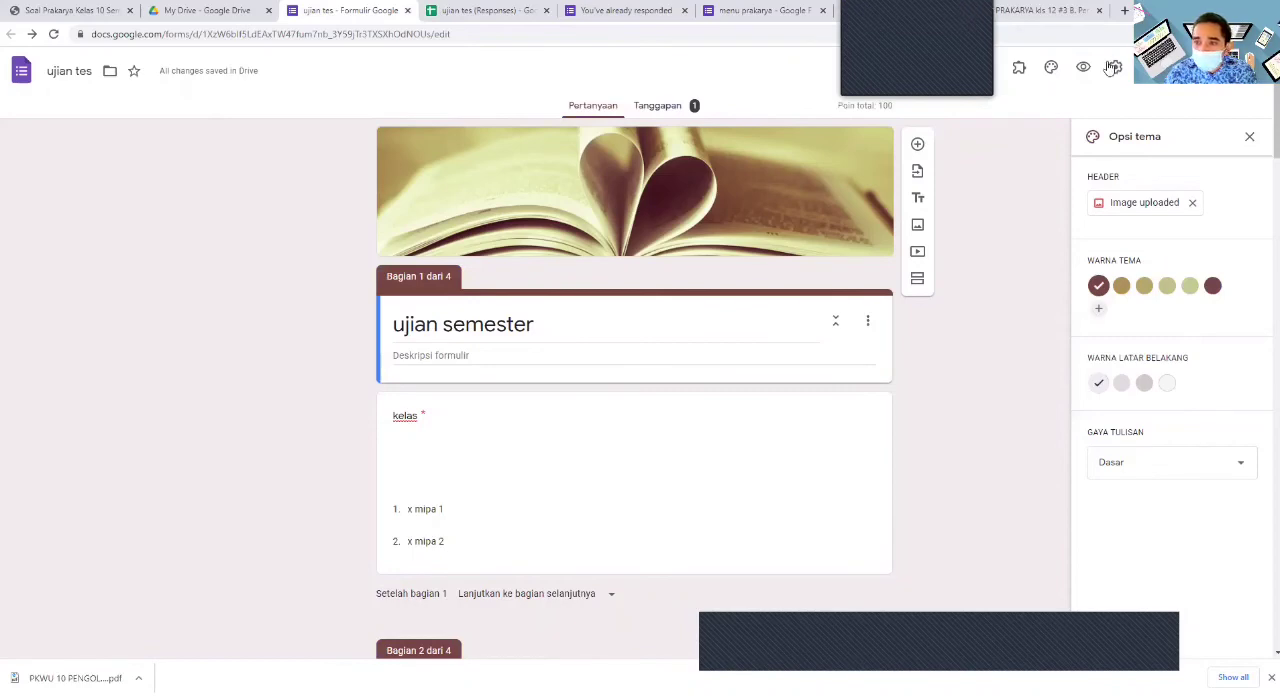
# - Generate a shortened link for sharing the ujian tes form and copy it
pyautogui.click(1163, 68)
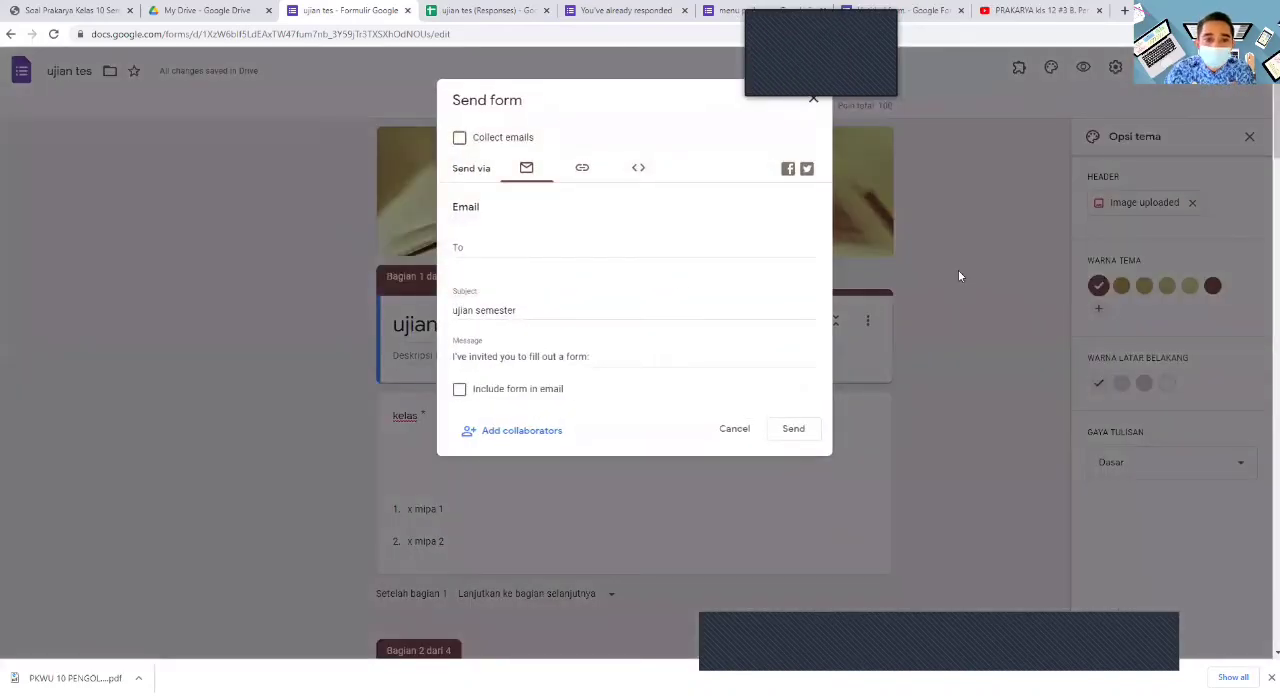
pyautogui.click(597, 168)
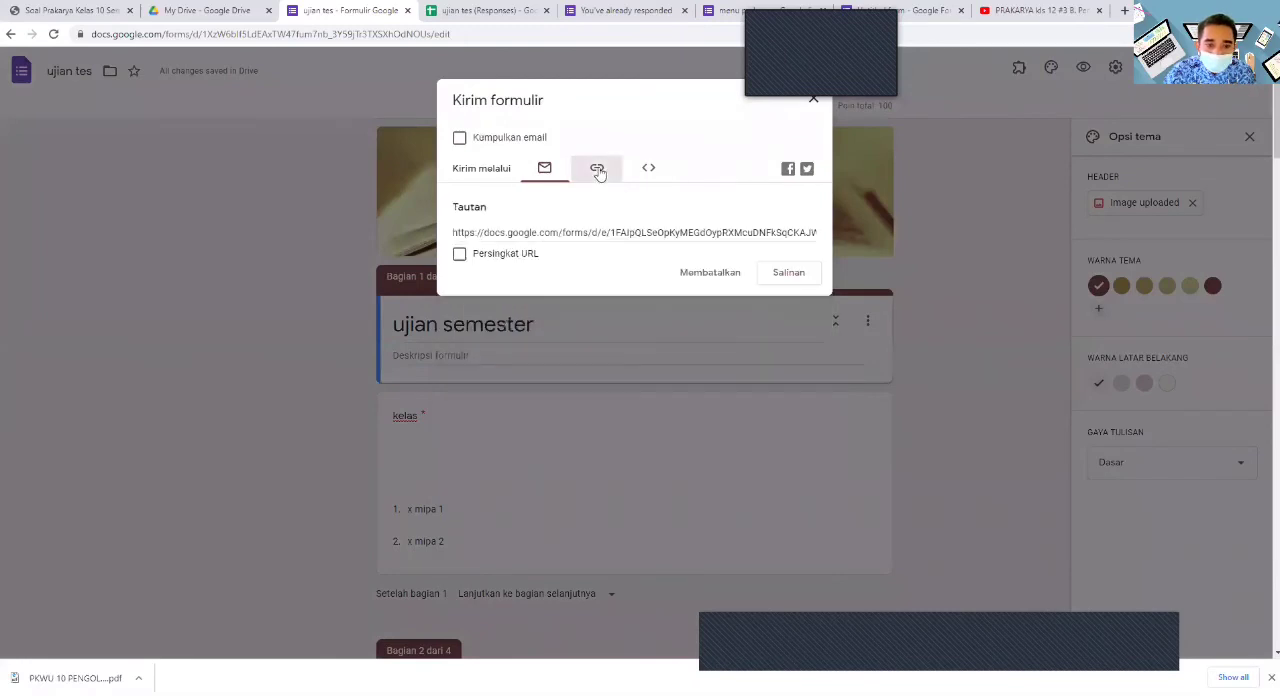
pyautogui.click(485, 253)
pyautogui.click(790, 275)
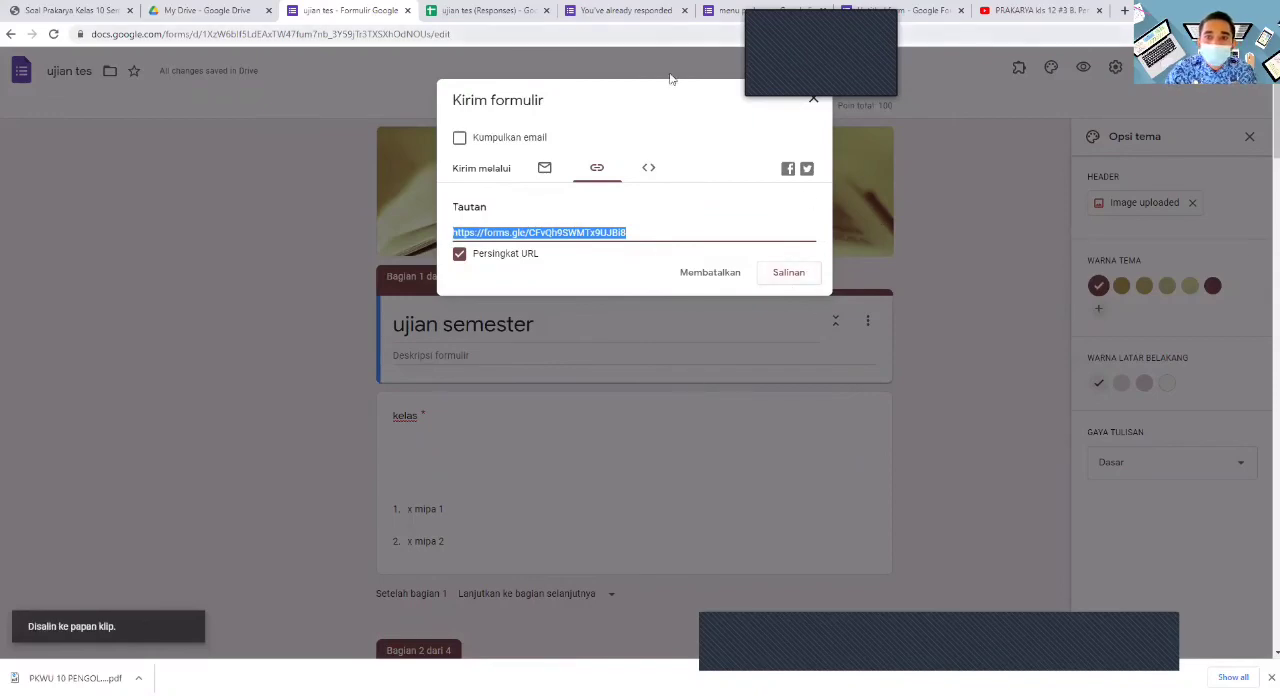
# - Paste the copied exam link into the description of section 5 (soal ujian) in the menu prakarya form
pyautogui.click(727, 12)
pyautogui.scroll(-15, 483, 443)
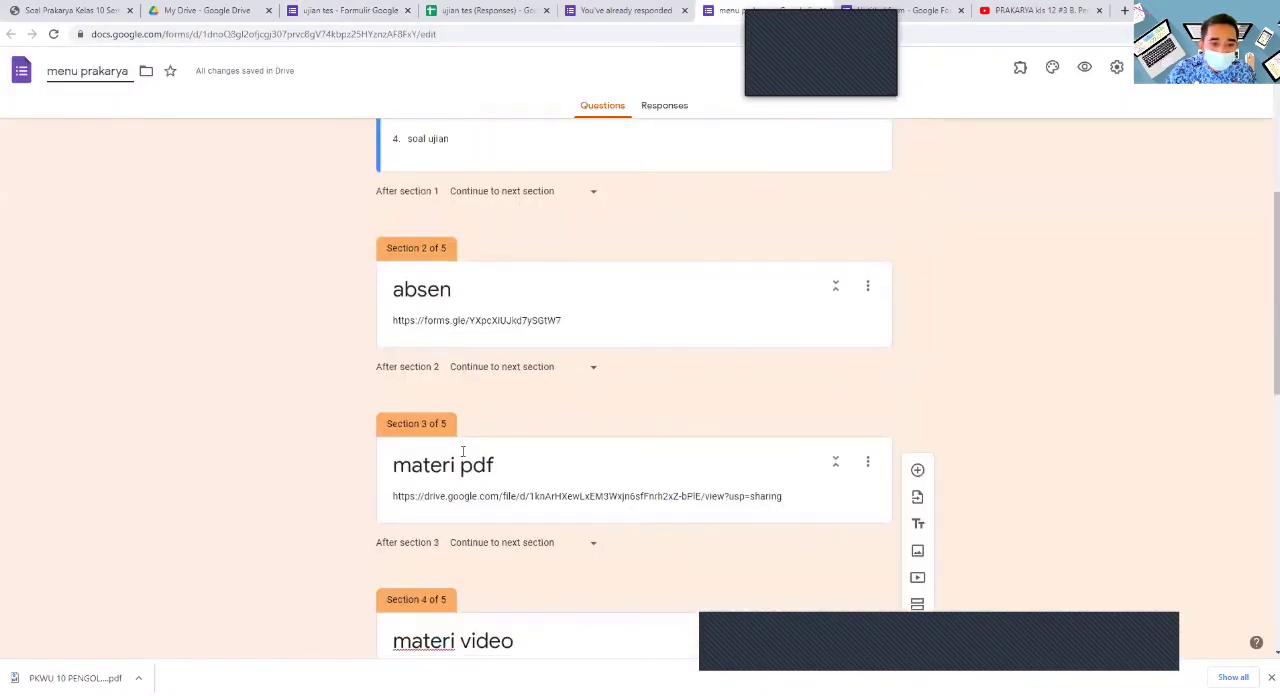
pyautogui.scroll(-2, 468, 455)
pyautogui.click(484, 588)
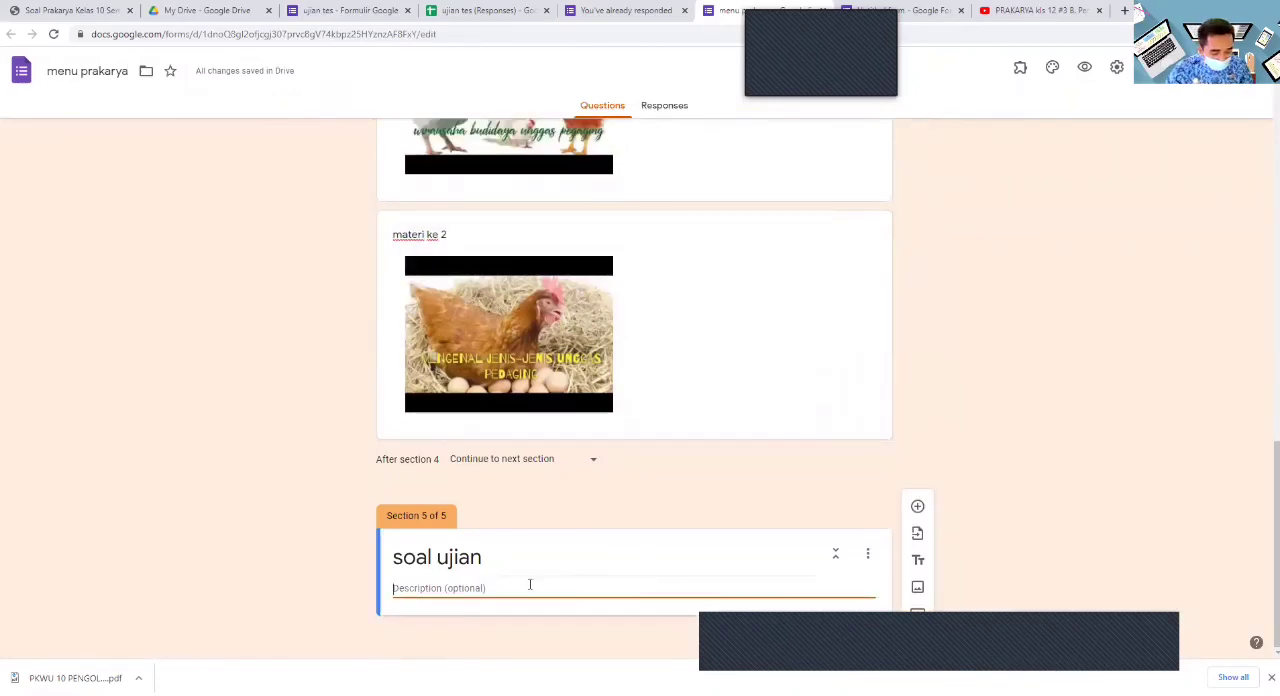
pyautogui.hotkey('ctrl', 'v')
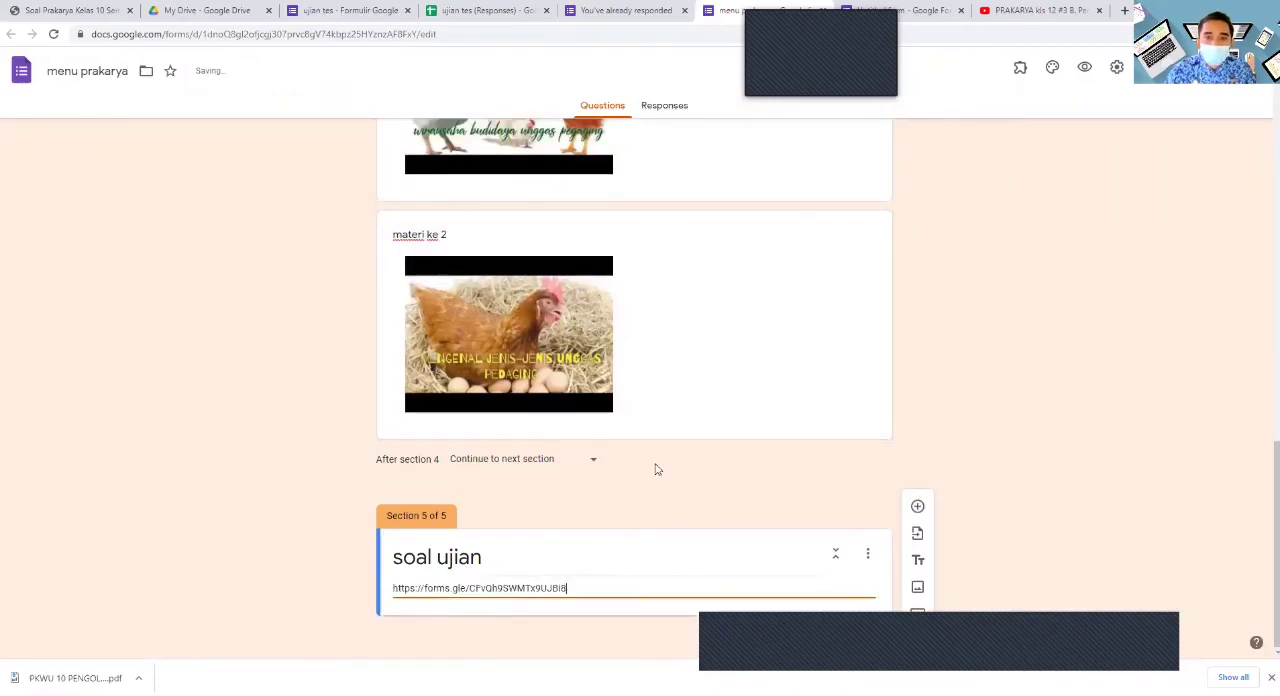
# - Preview the menu prakarya form, choose absen in the menu question and continue to its section
pyautogui.scroll(20, 657, 469)
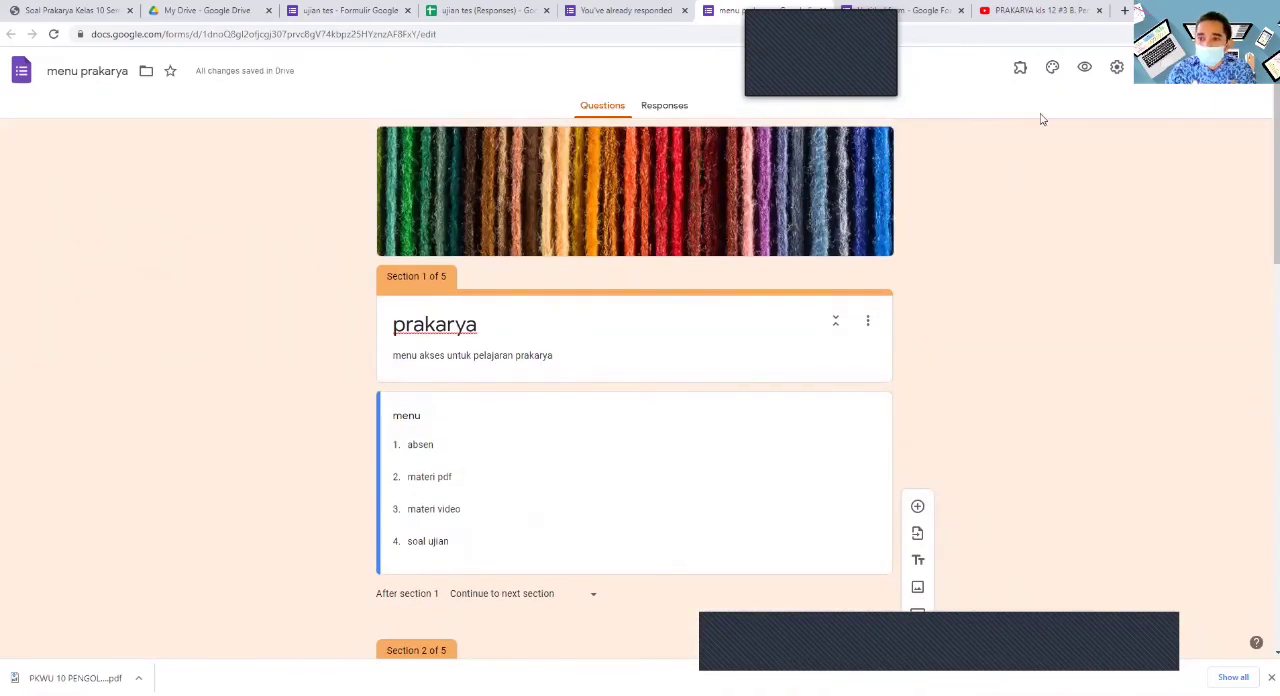
pyautogui.click(1086, 68)
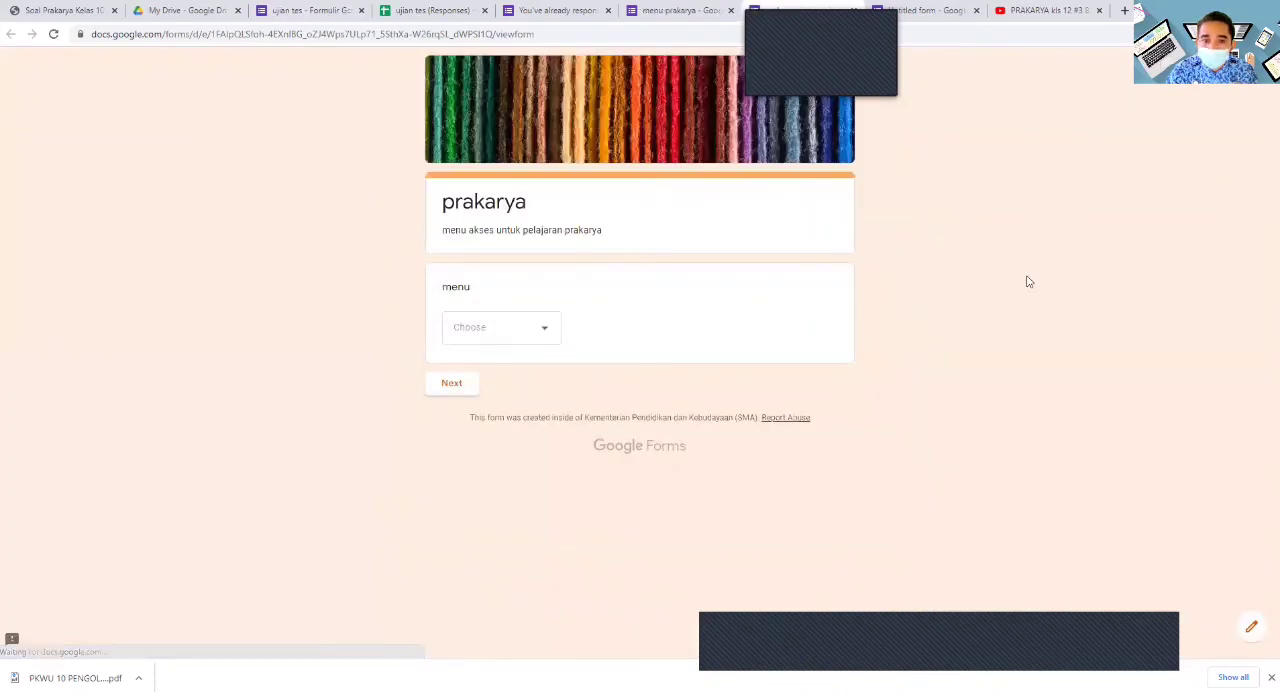
pyautogui.click(545, 330)
pyautogui.click(463, 371)
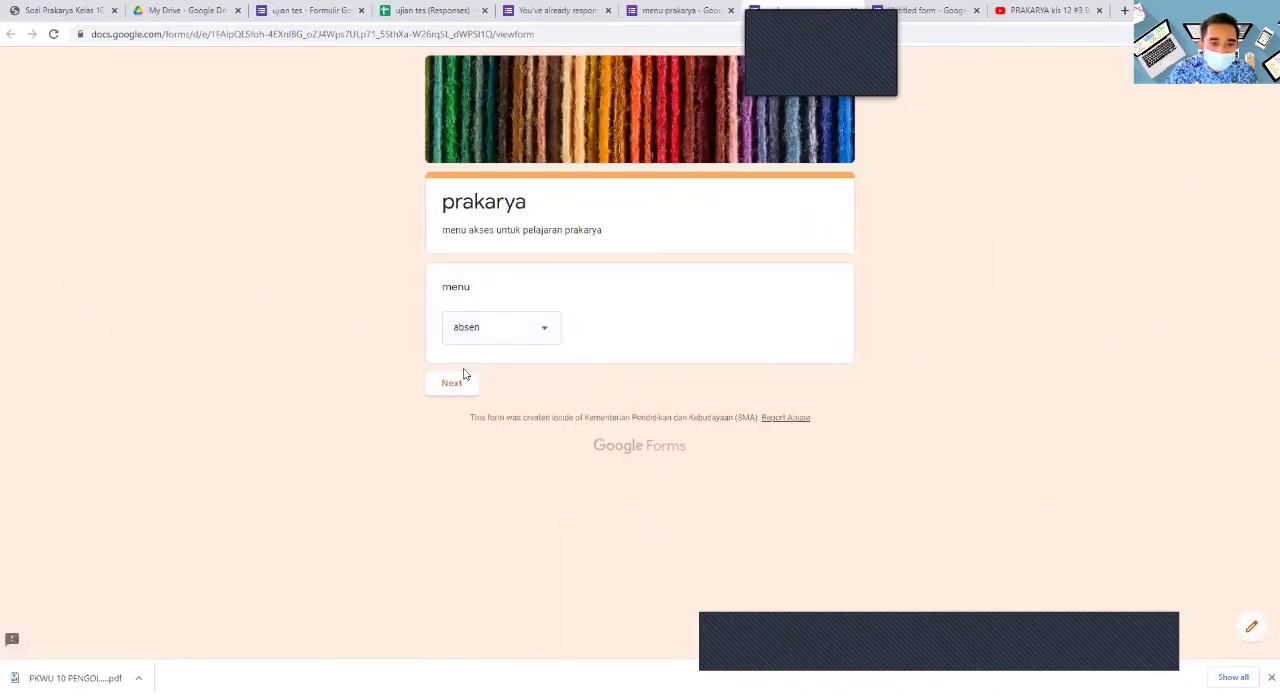
pyautogui.click(459, 385)
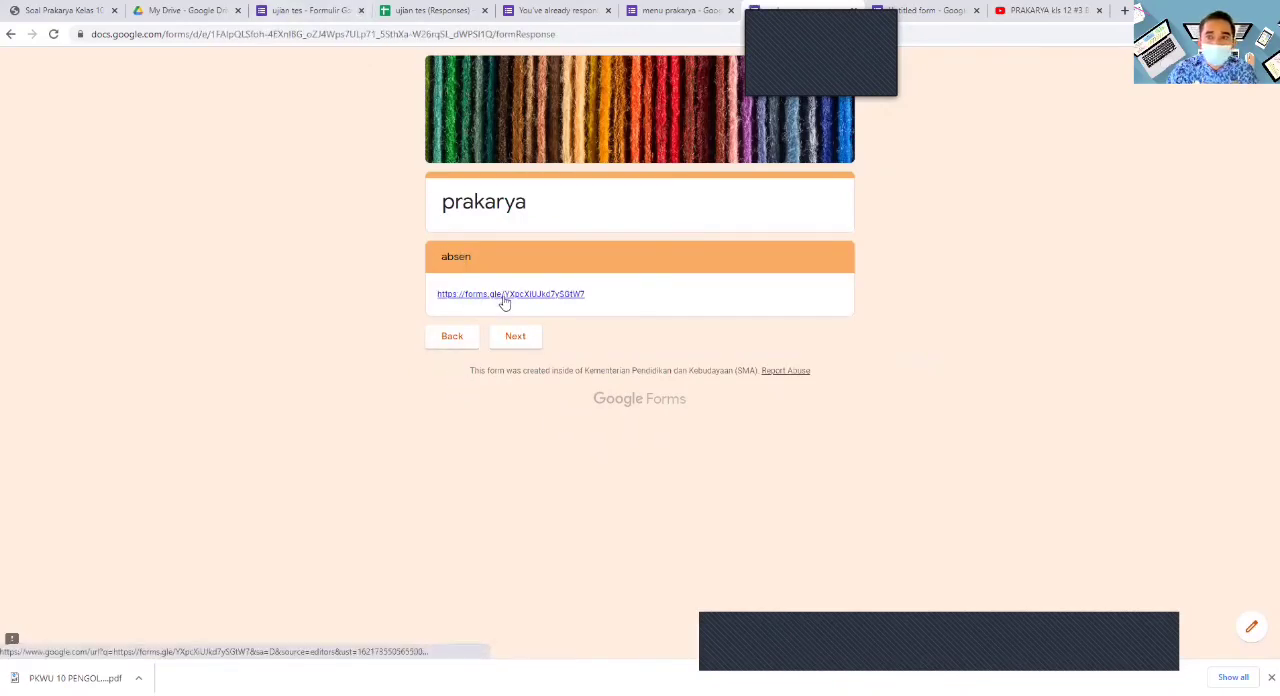
# - Close the YouTube page with the PRAKARYA kls 12 video
pyautogui.click(1100, 11)
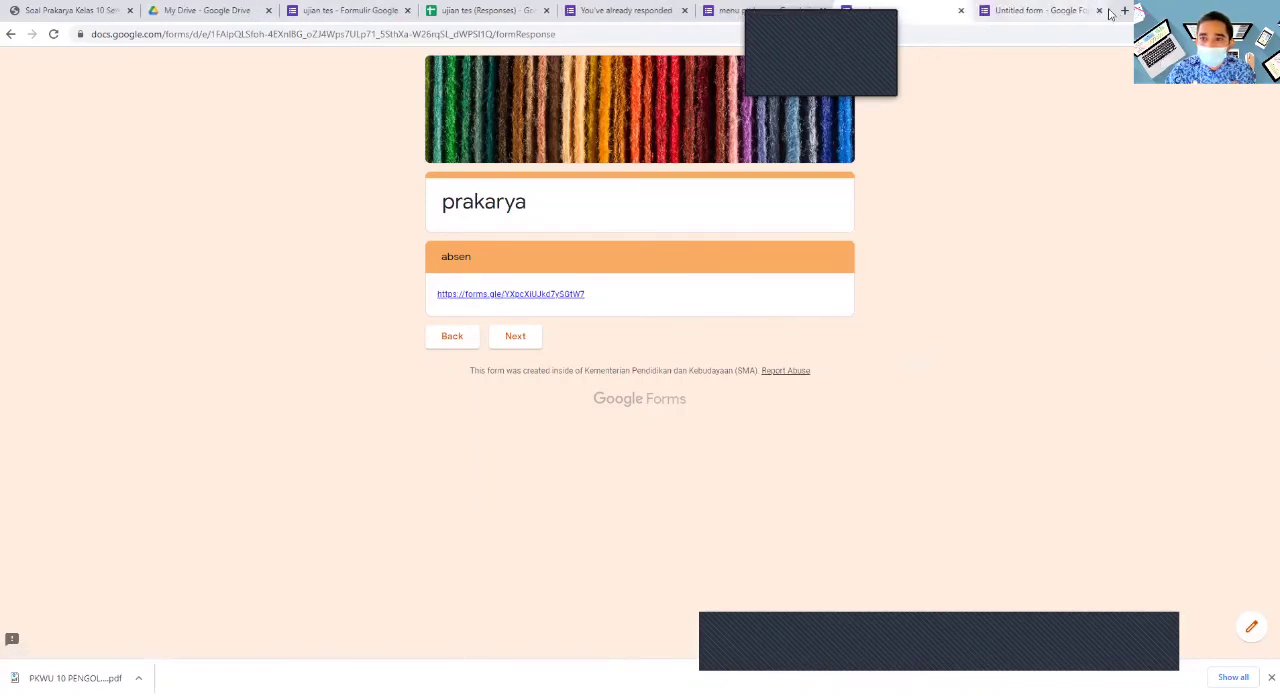
# - Close the blank untitled form and the leftover page beside it
pyautogui.click(1106, 13)
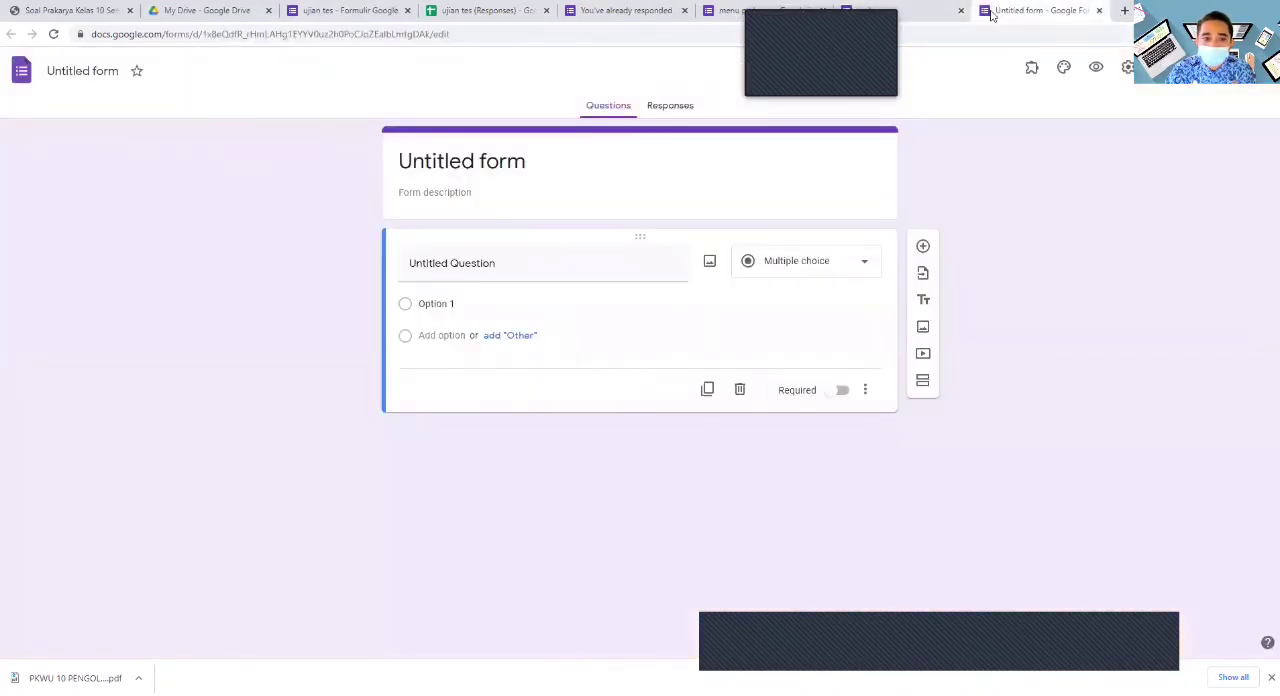
pyautogui.click(1100, 11)
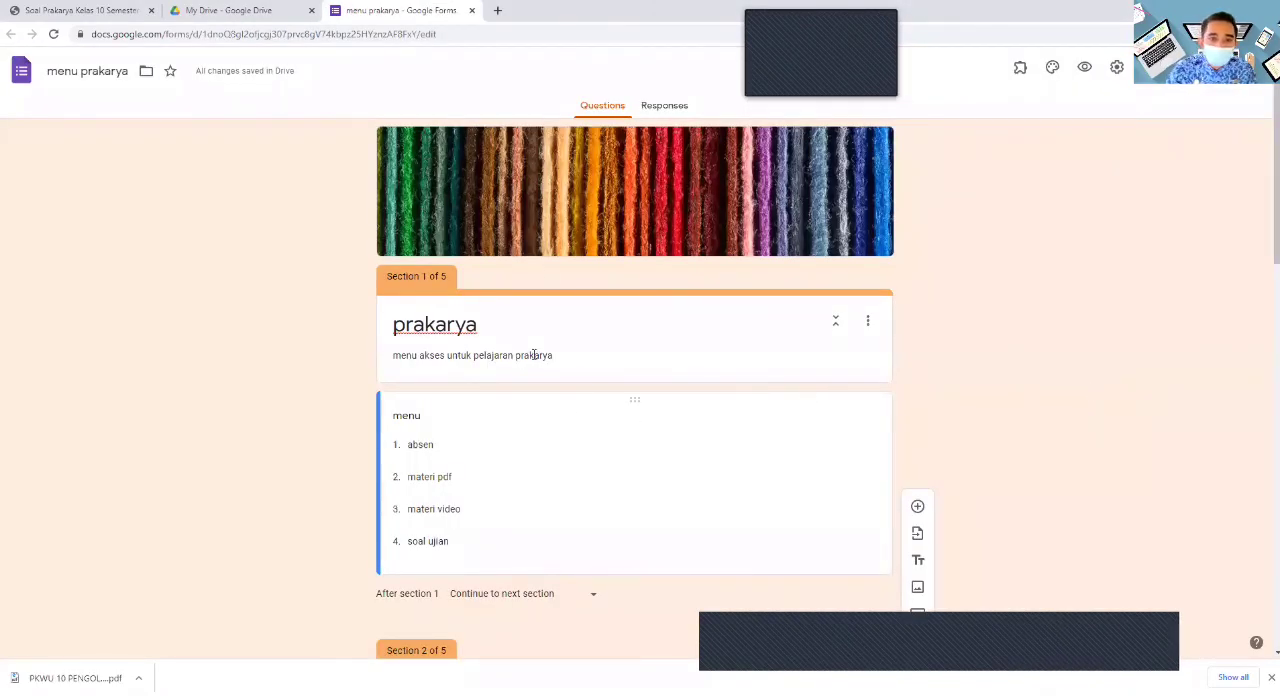
# - Preview the menu prakarya form, choose absen in the menu question, continue and open the attendance form link
pyautogui.click(1085, 70)
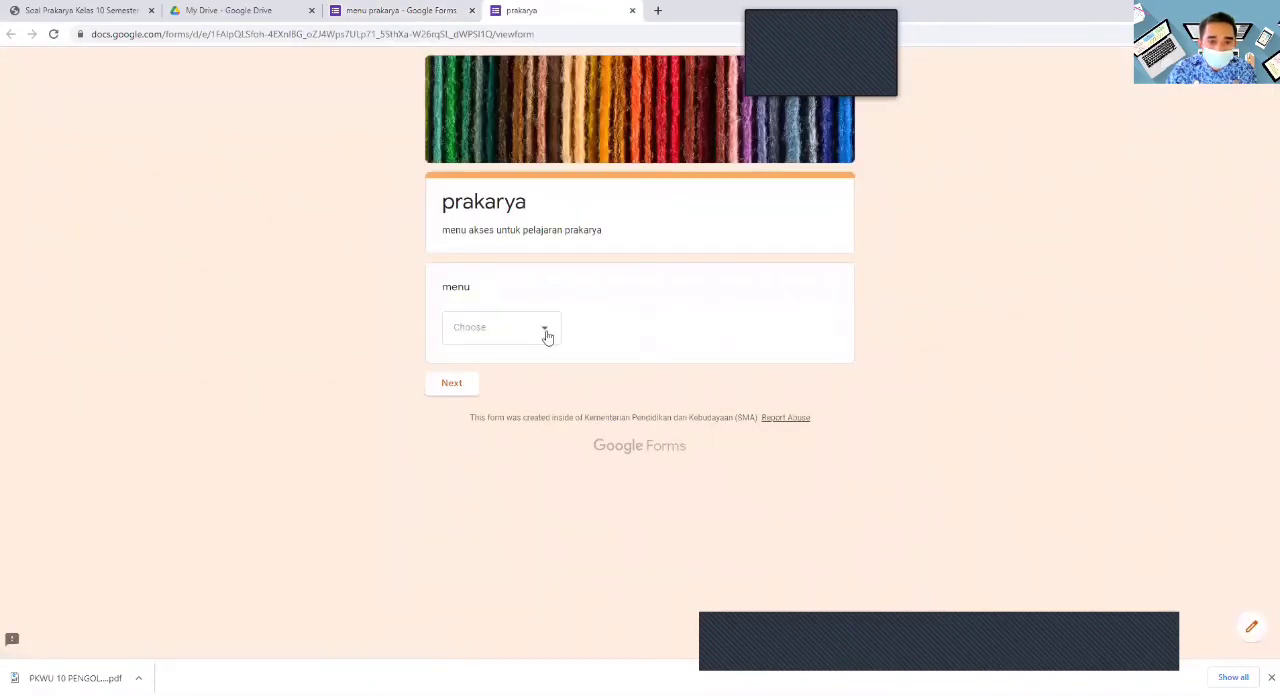
pyautogui.click(548, 335)
pyautogui.click(486, 366)
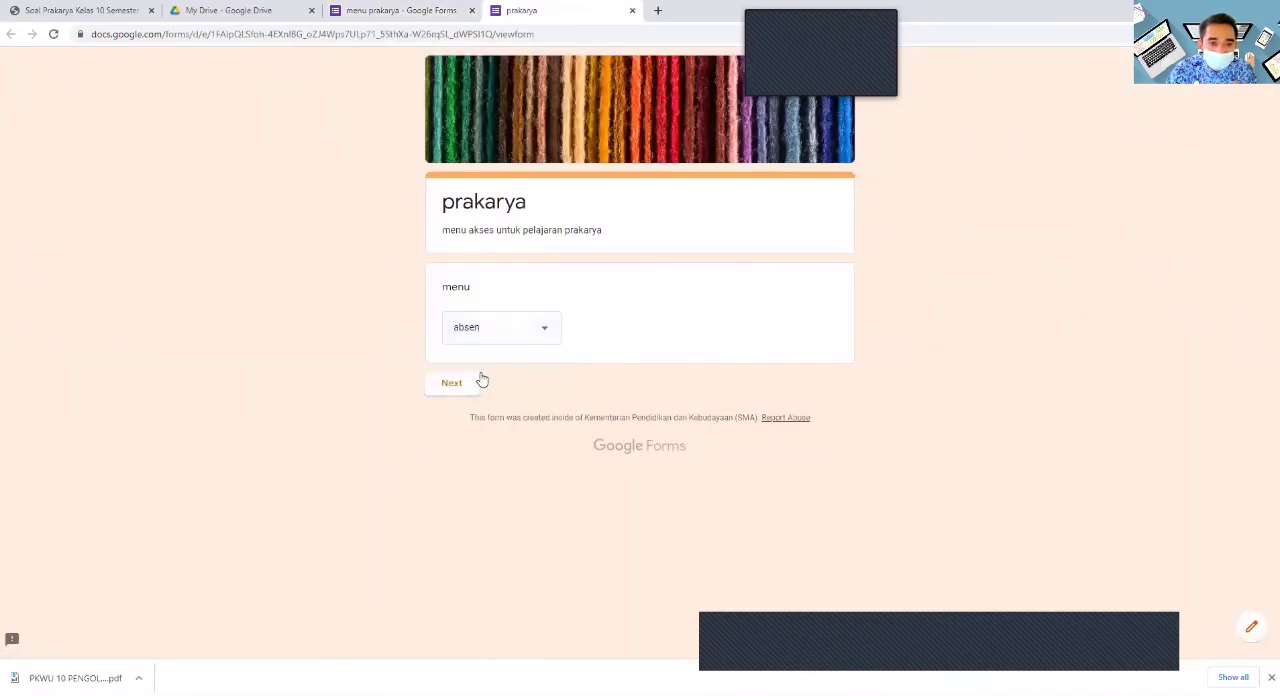
pyautogui.click(455, 383)
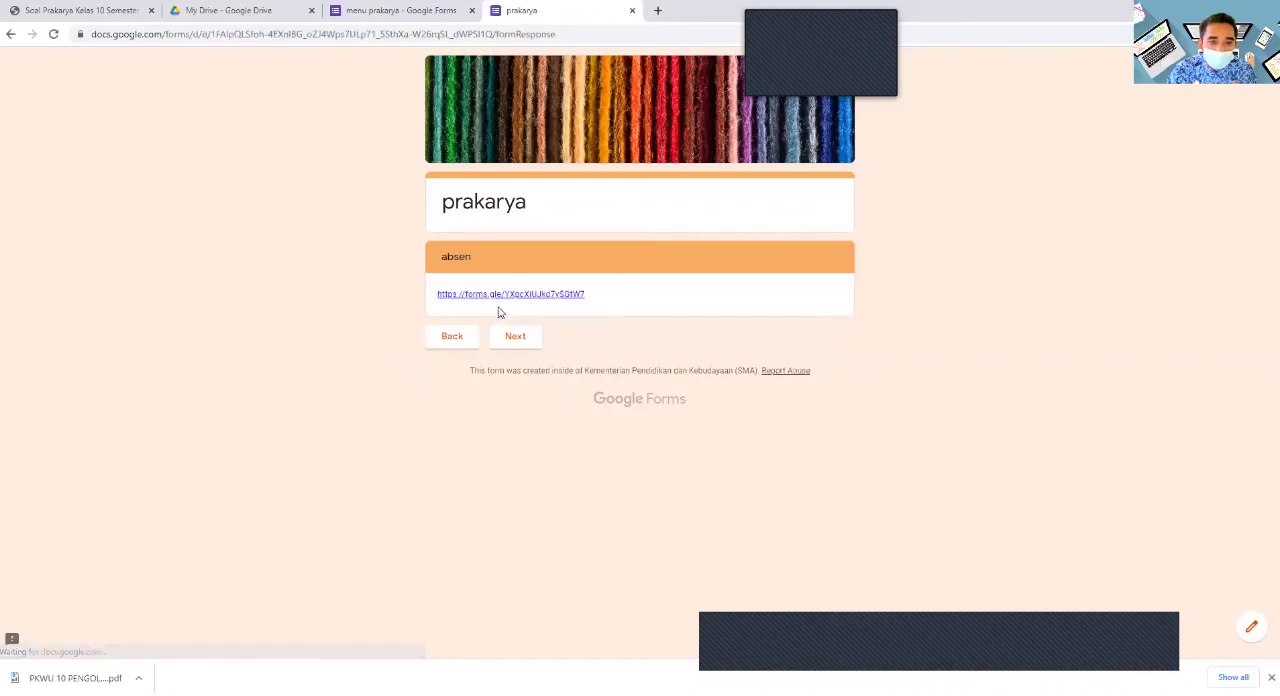
pyautogui.click(500, 299)
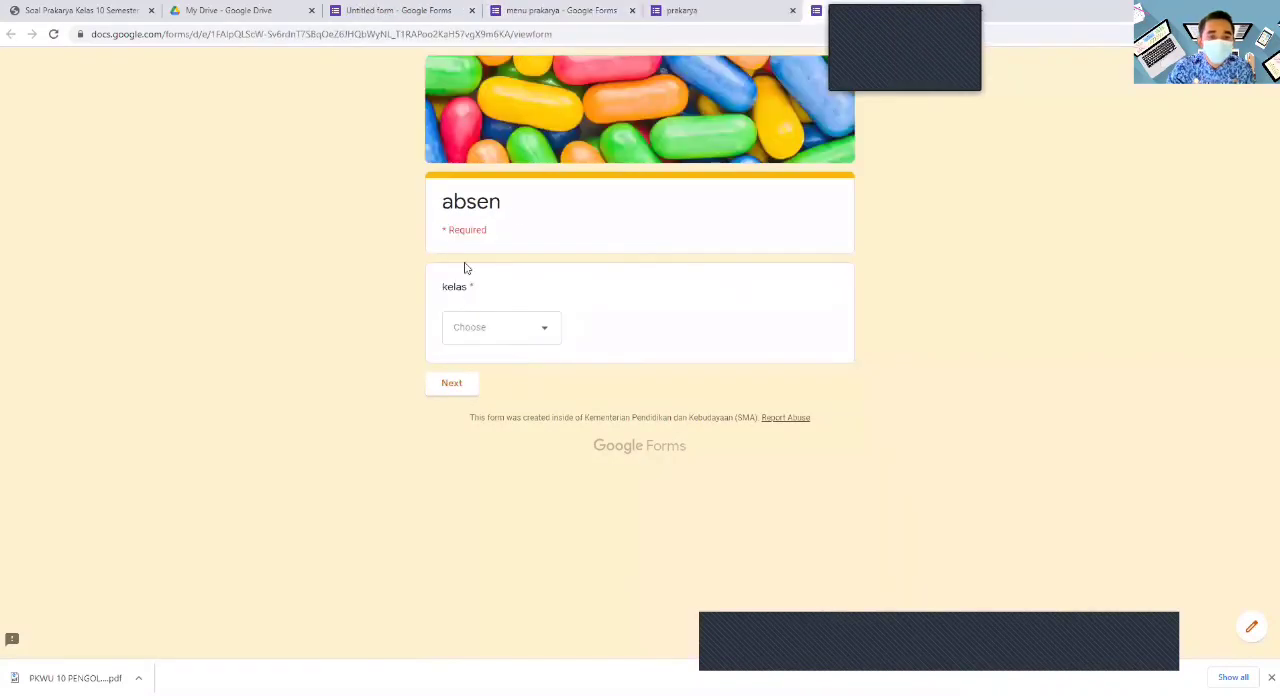
# - Test the absen form by choosing class x mipa 1, picking a student name, marking izin and continuing
pyautogui.click(546, 332)
pyautogui.click(506, 372)
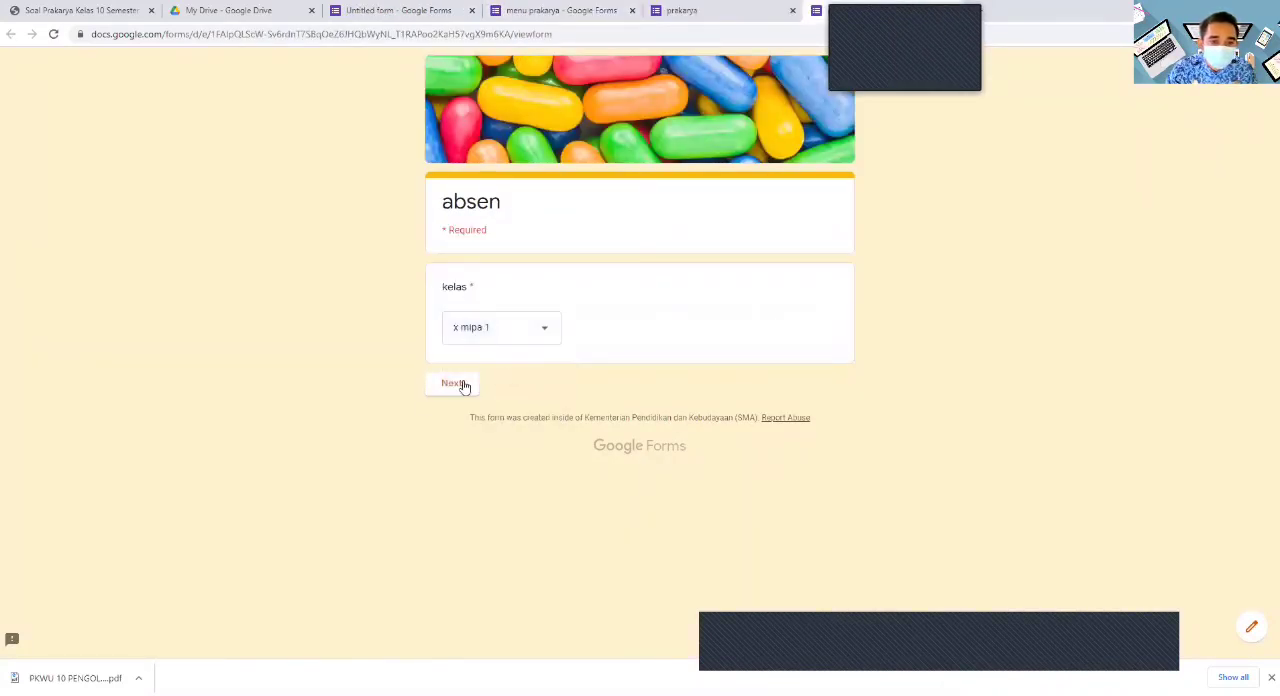
pyautogui.click(463, 386)
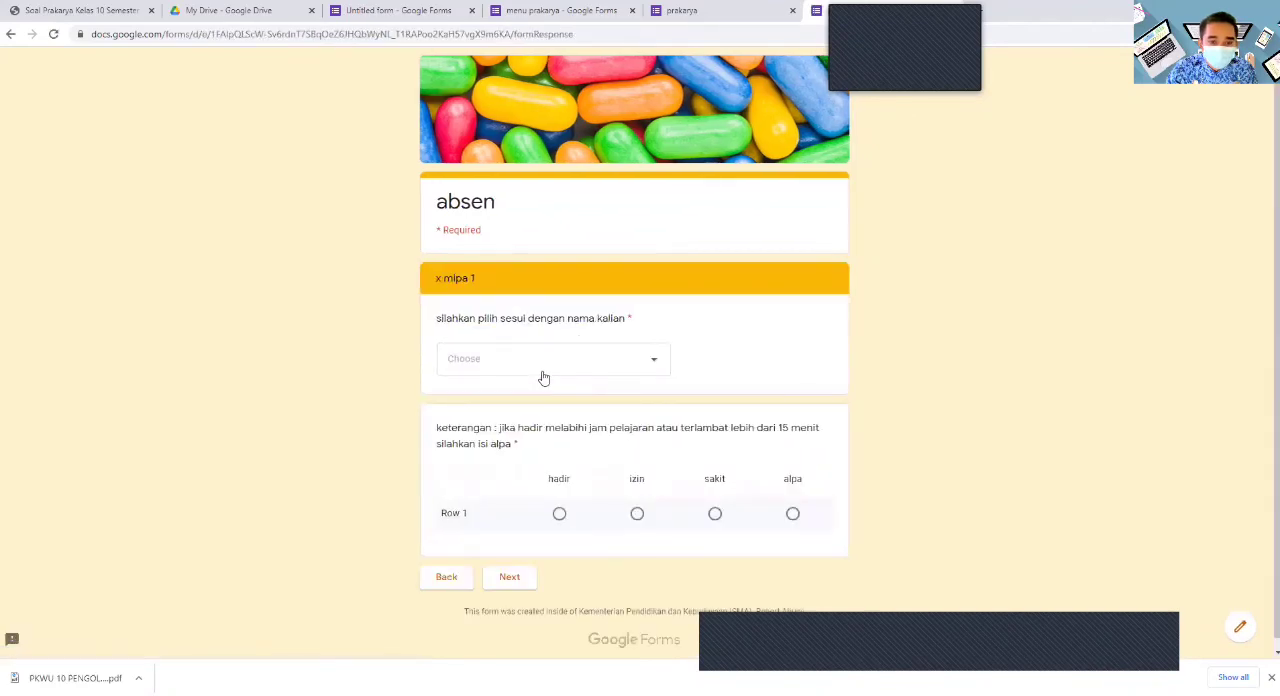
pyautogui.click(654, 368)
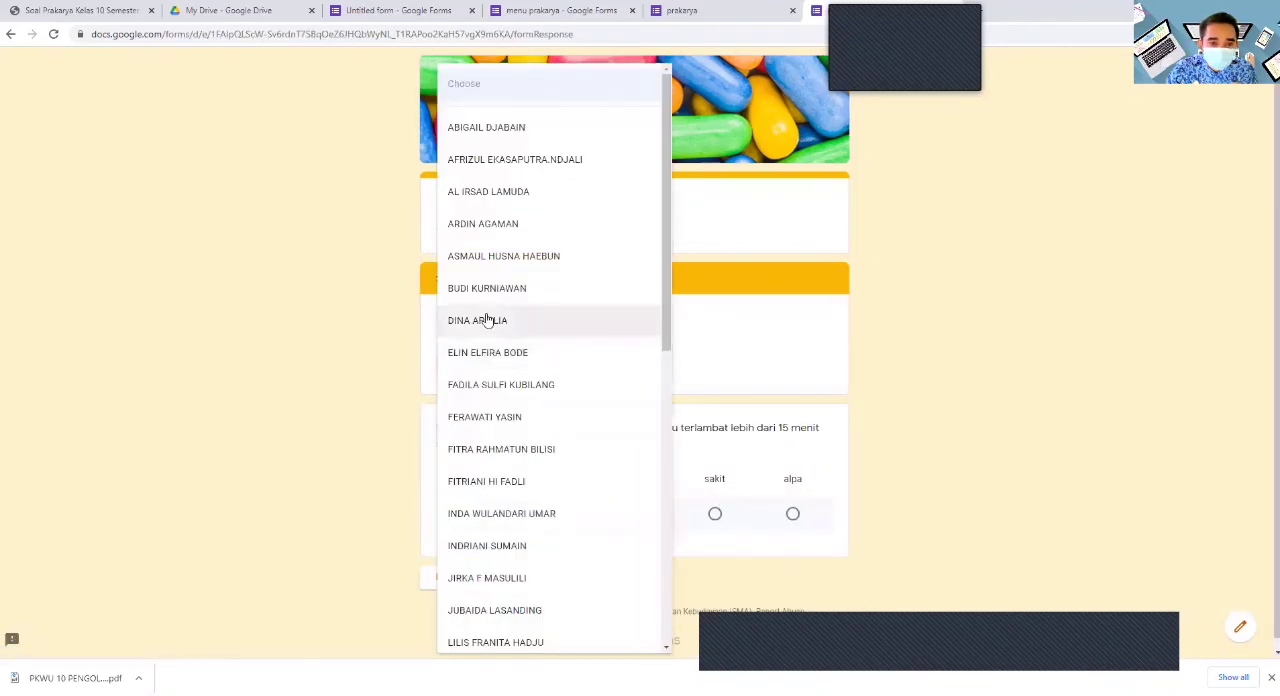
pyautogui.click(556, 288)
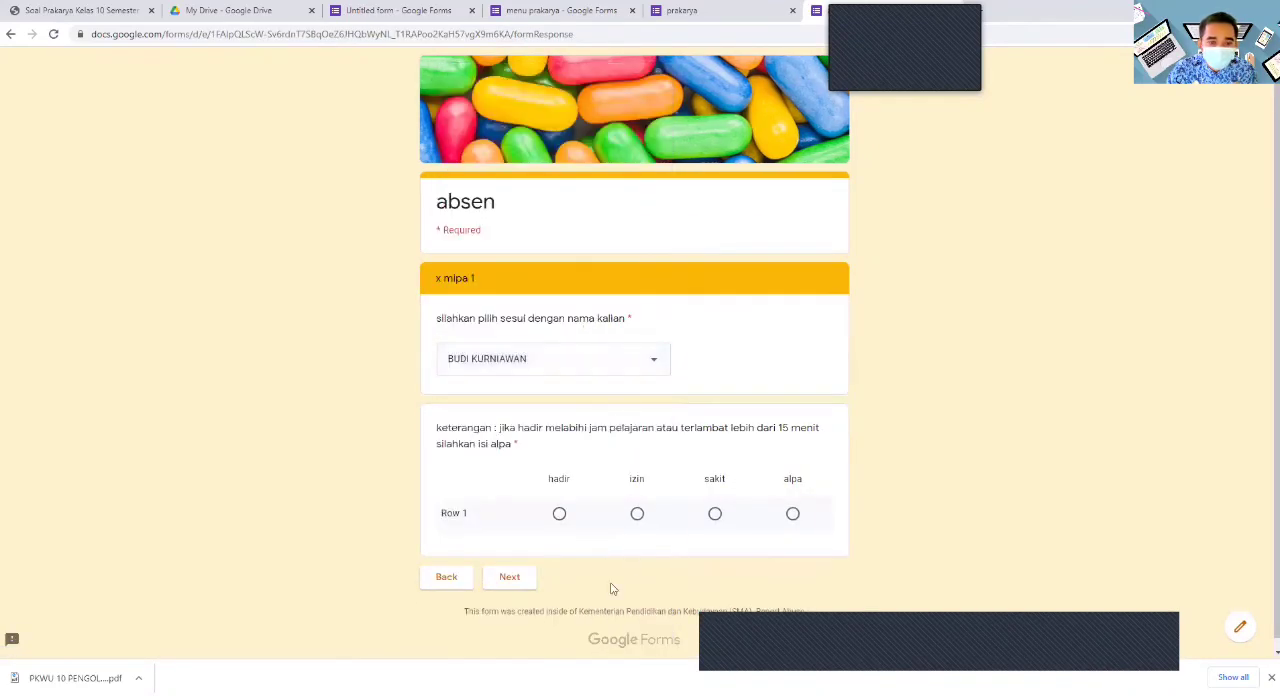
pyautogui.click(637, 514)
pyautogui.click(522, 578)
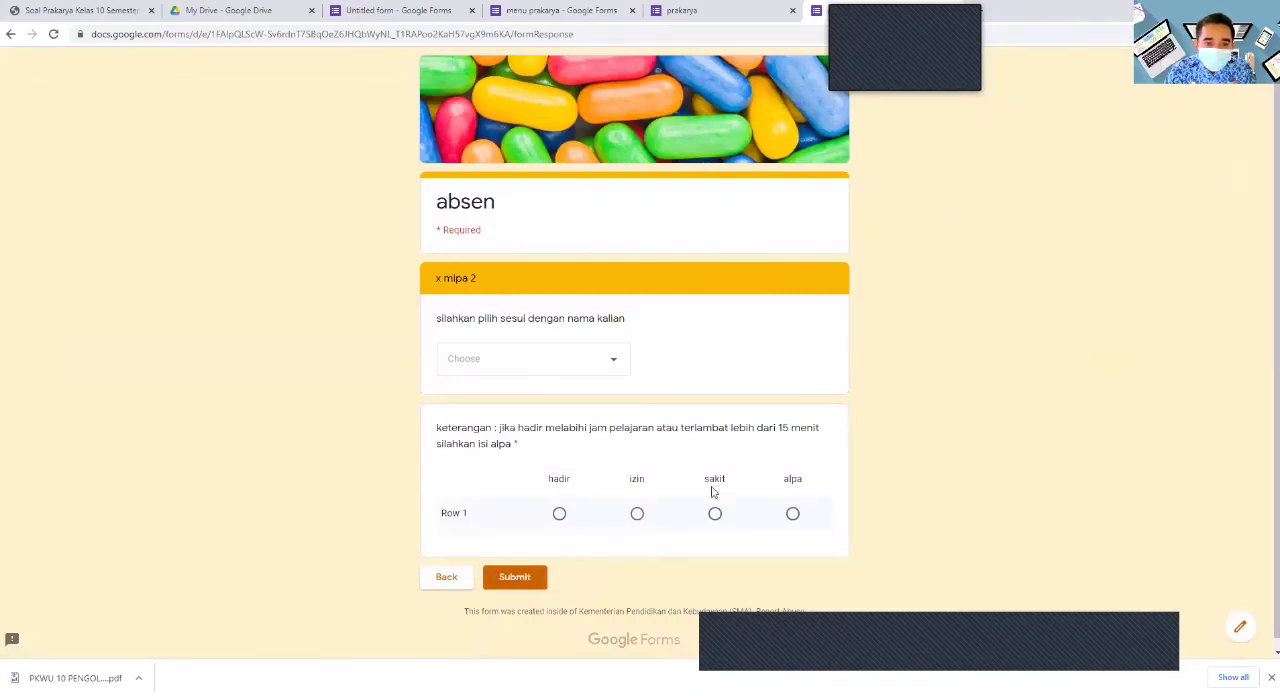
# - Leave the test response, open the absen form for editing and set section 2 (x mipa 1) to submit the form afterwards
pyautogui.click(1241, 630)
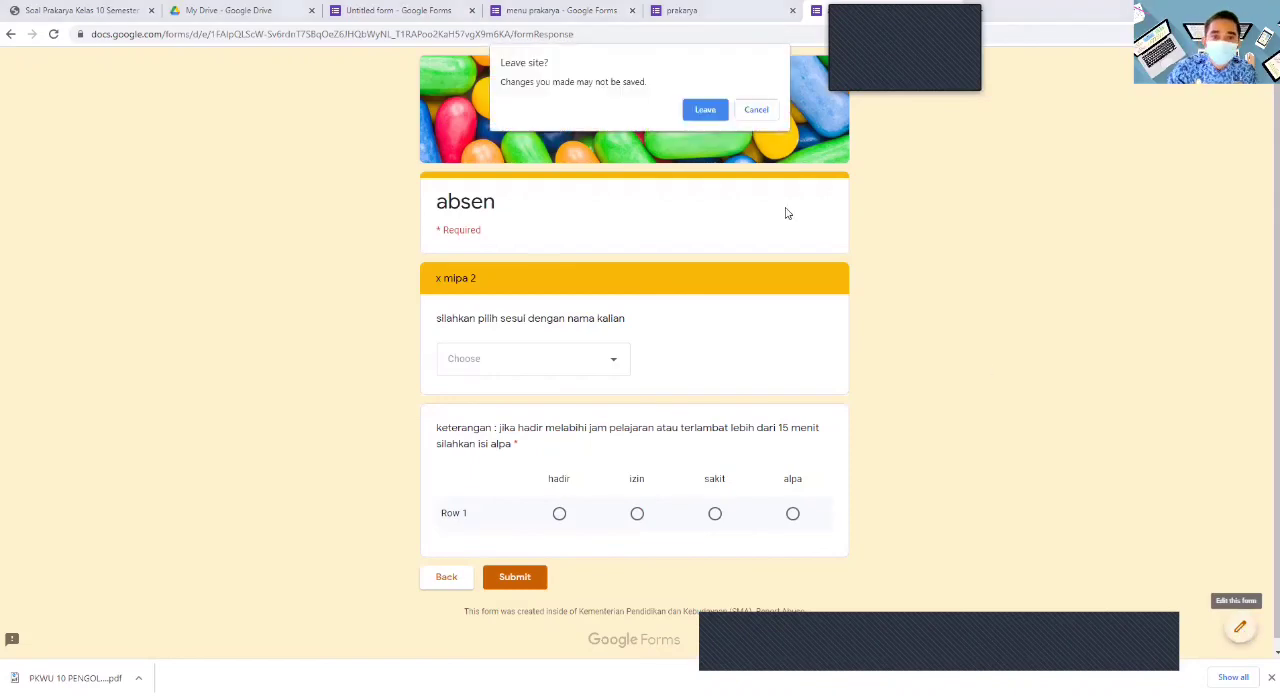
pyautogui.click(706, 111)
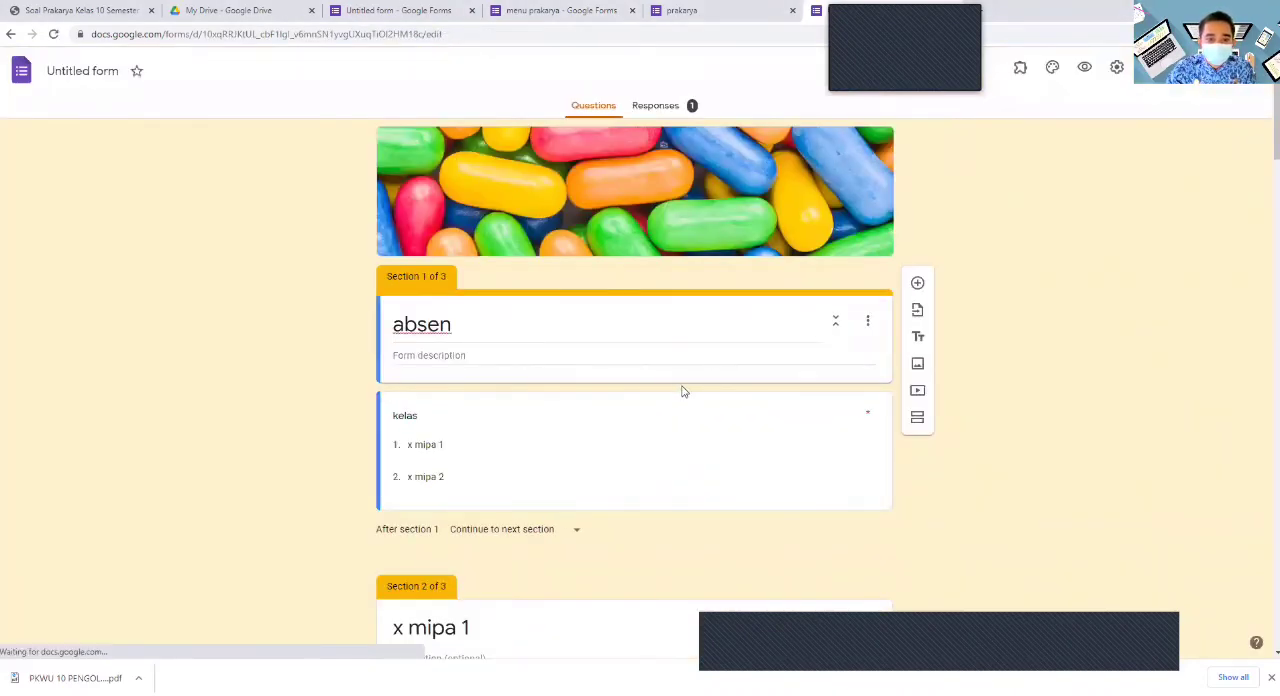
pyautogui.scroll(-2, 684, 392)
pyautogui.scroll(-9, 684, 418)
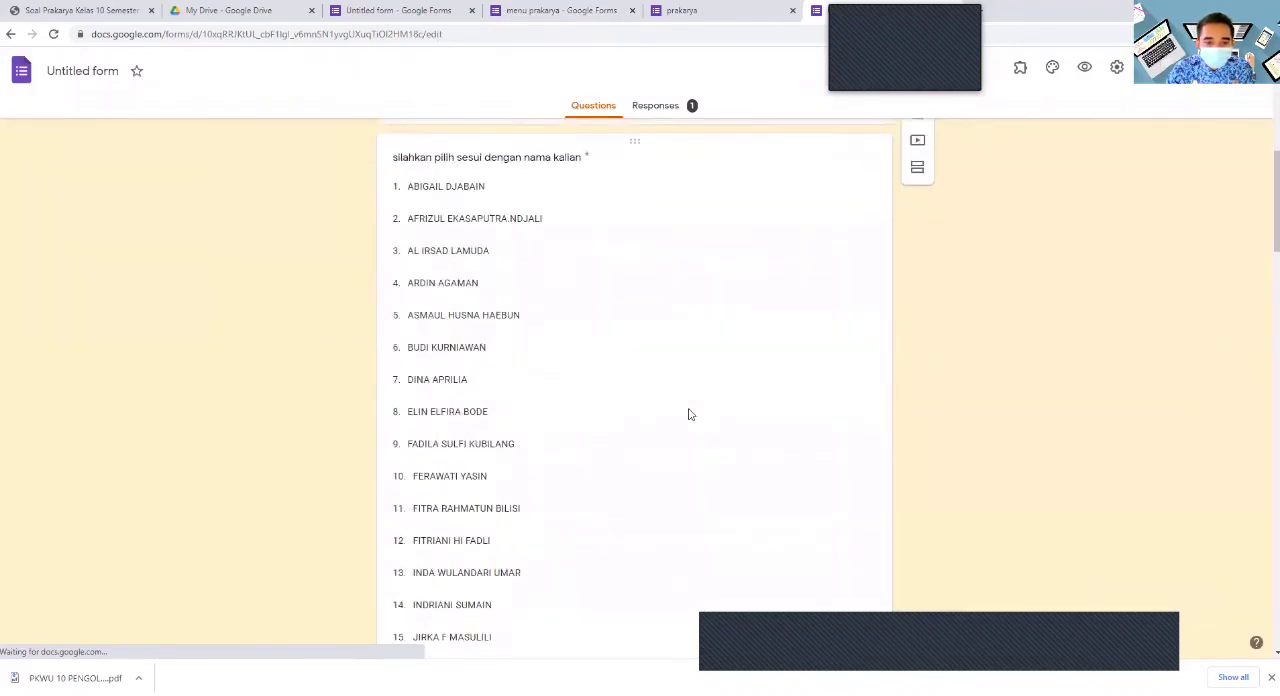
pyautogui.scroll(-4, 693, 413)
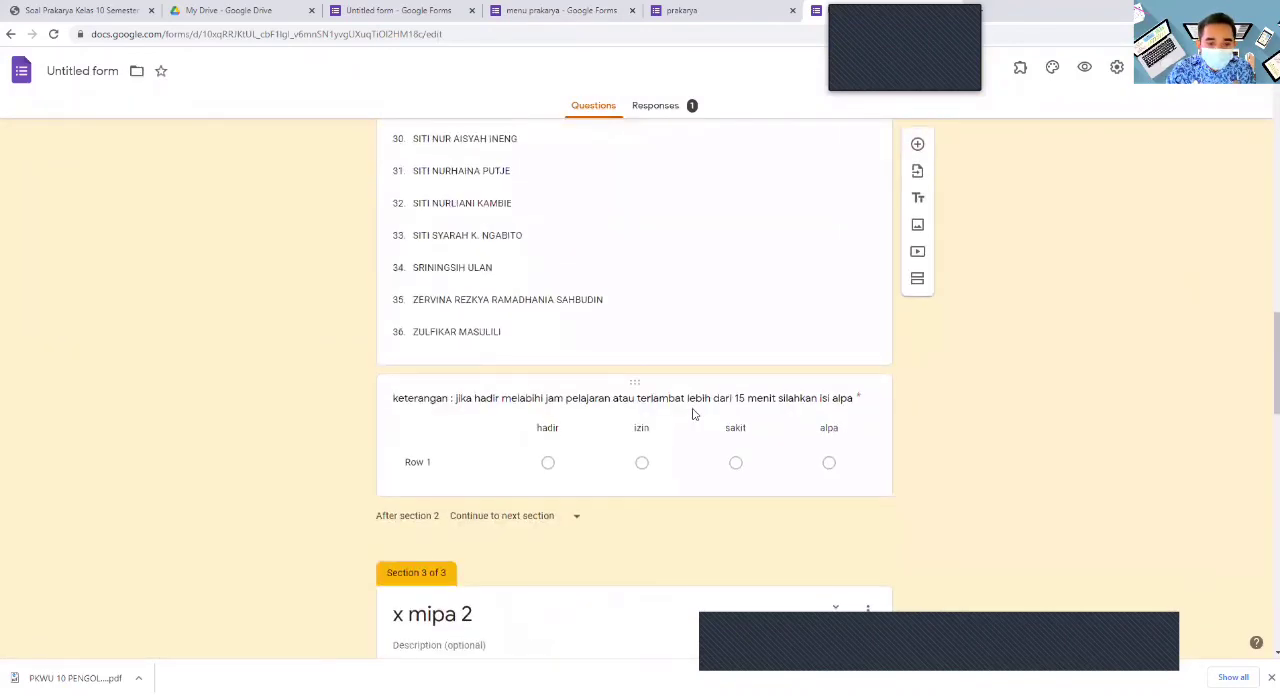
pyautogui.click(578, 520)
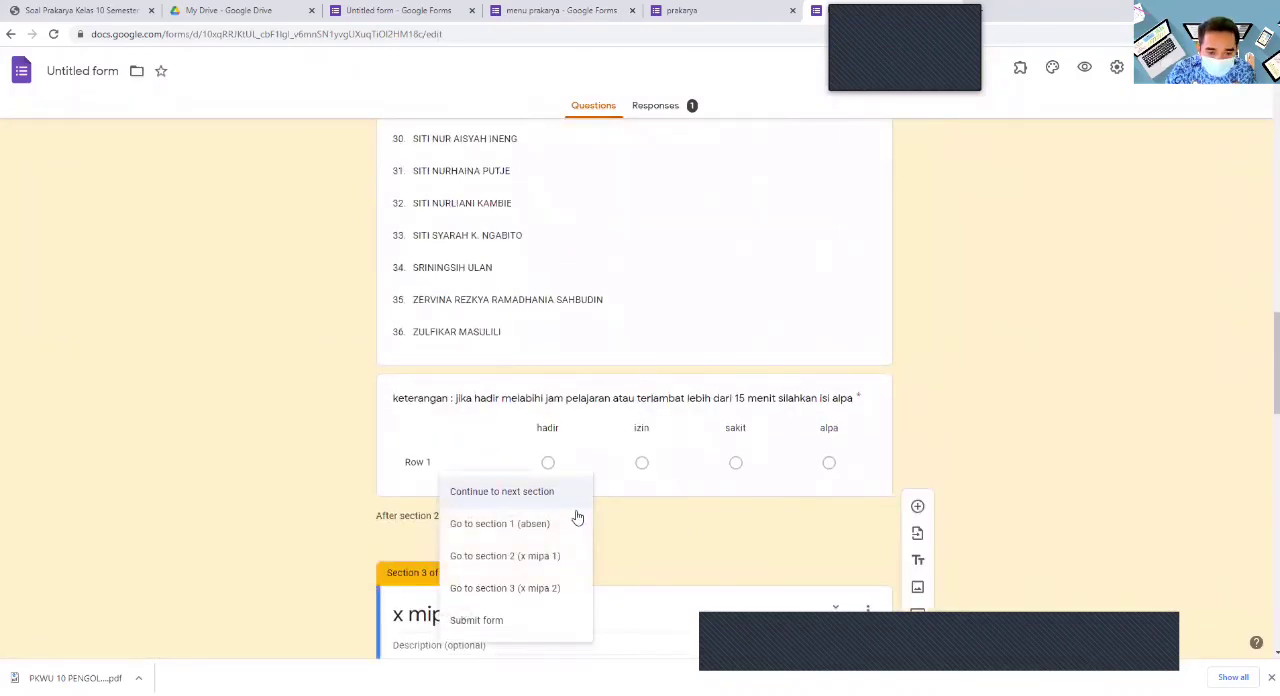
pyautogui.click(493, 621)
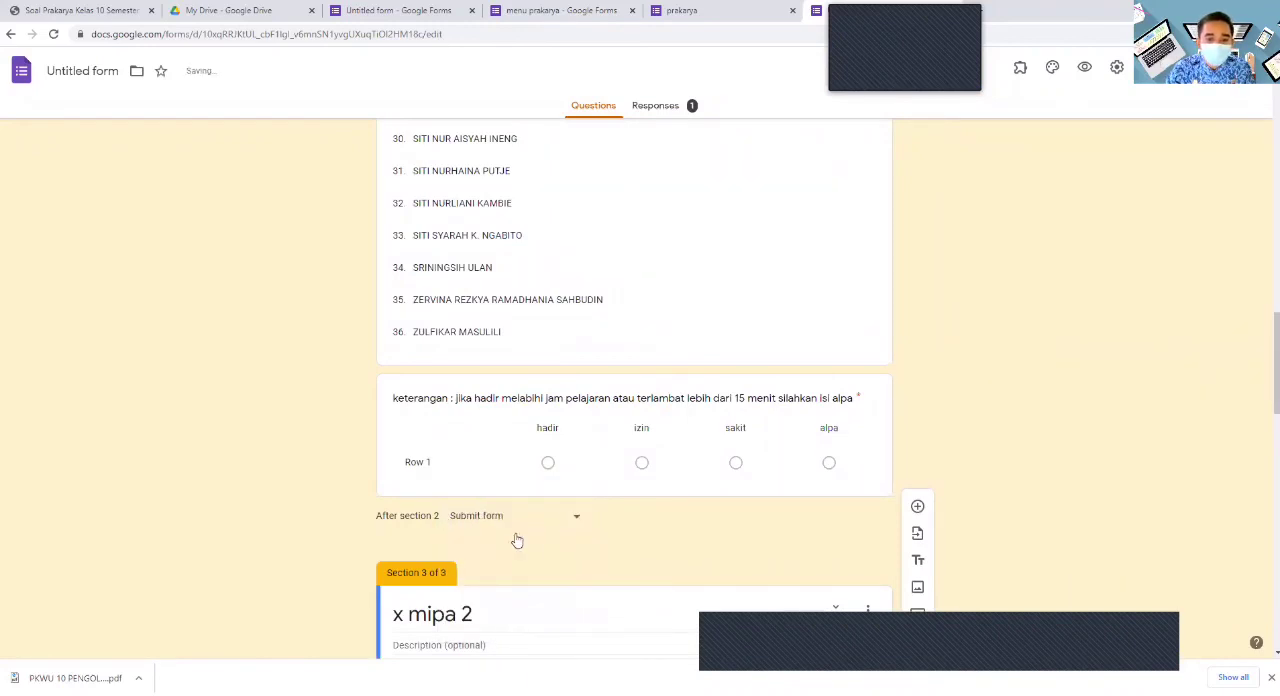
pyautogui.scroll(-15, 530, 545)
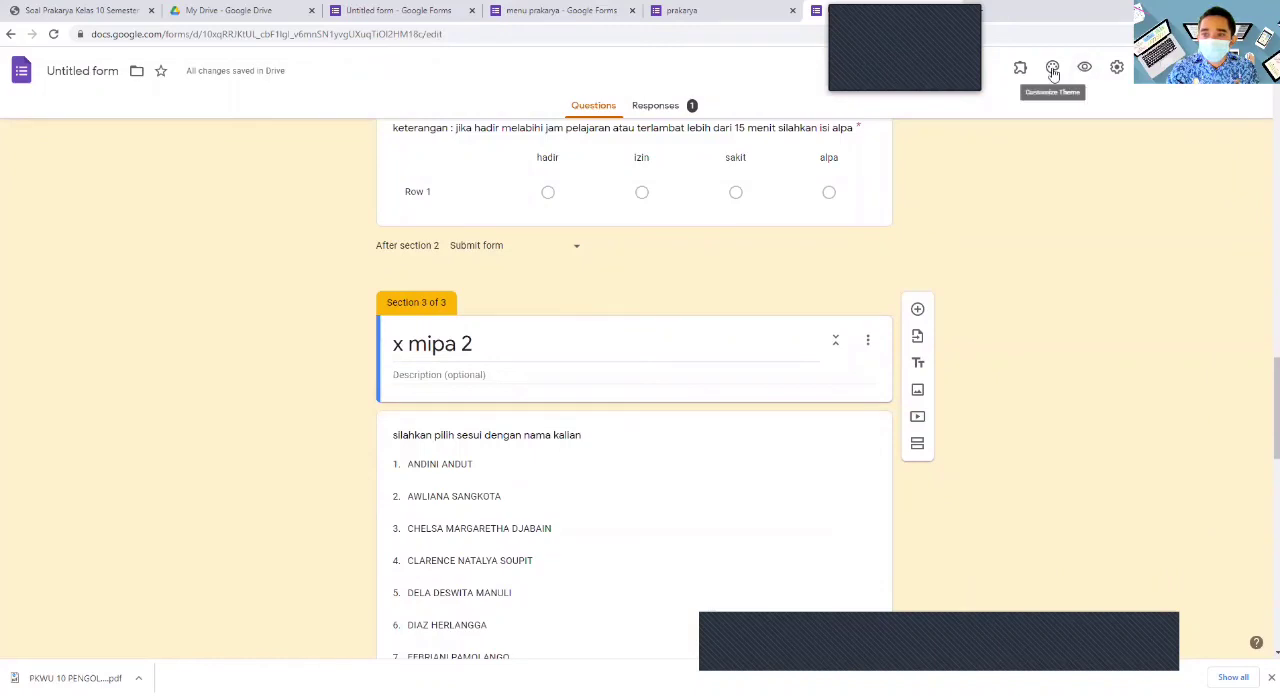
# - Preview the absen form, choose class x mipa 1, pick a student name, mark izin and submit the response
pyautogui.click(1084, 67)
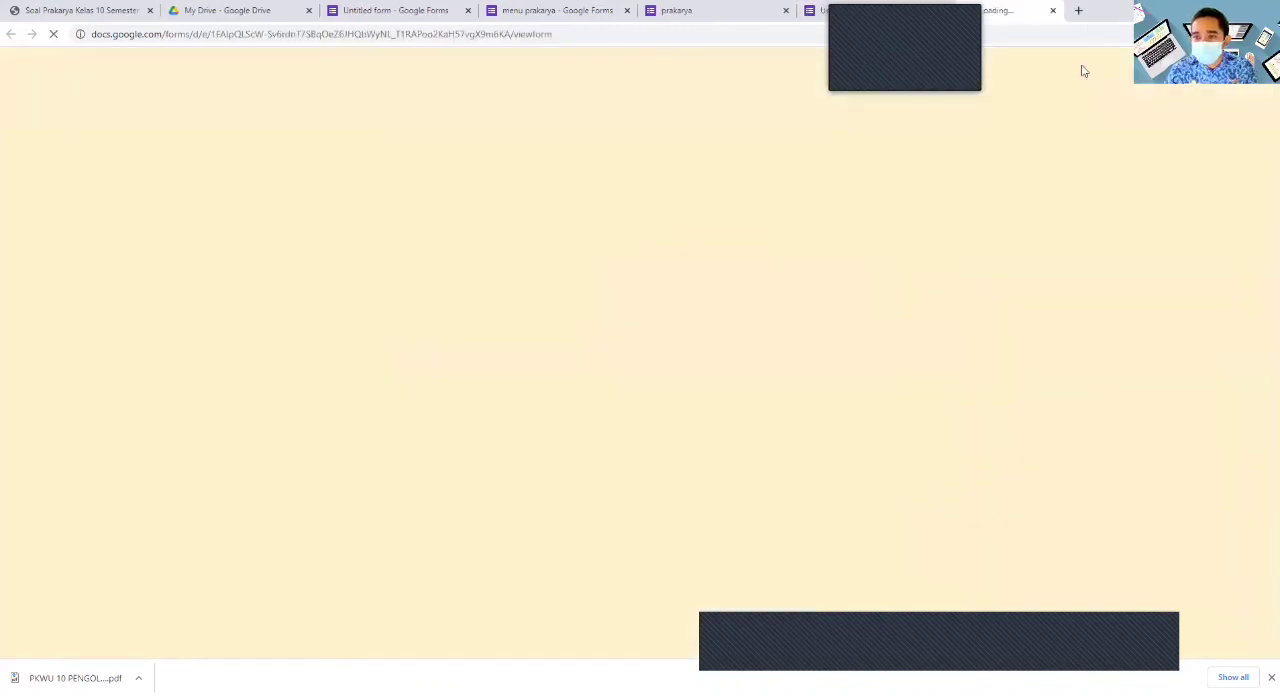
pyautogui.click(540, 330)
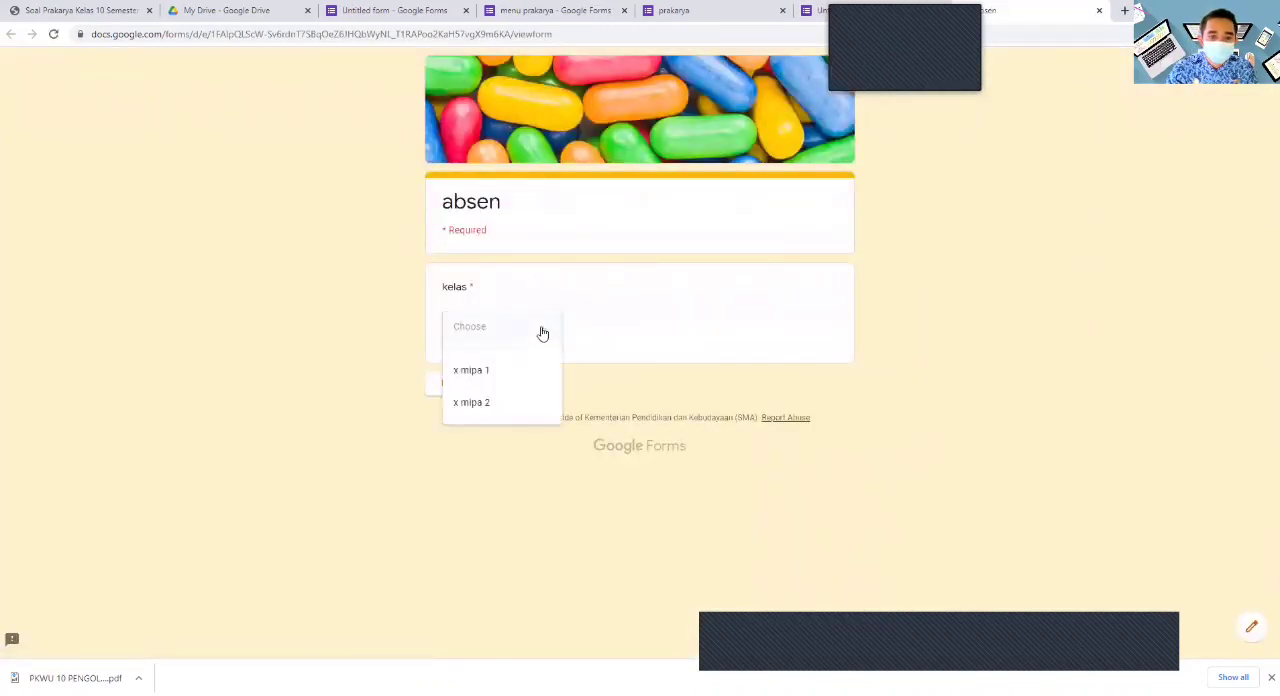
pyautogui.click(492, 372)
pyautogui.click(455, 386)
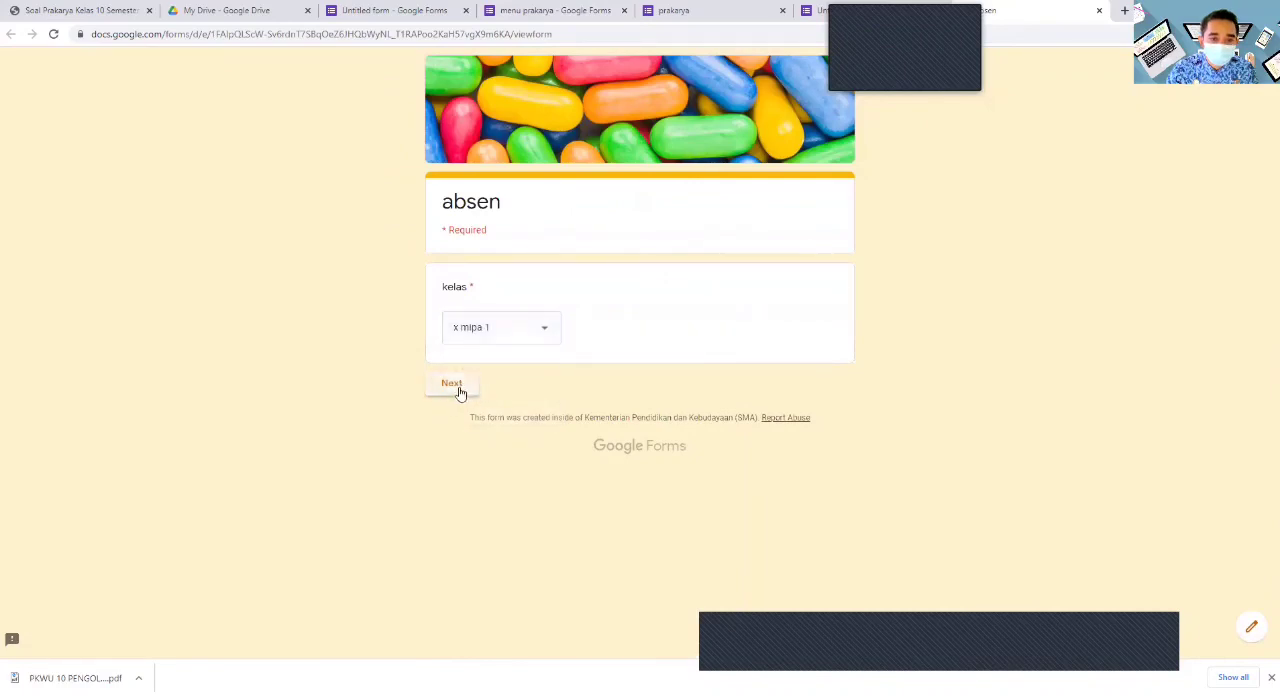
pyautogui.click(651, 364)
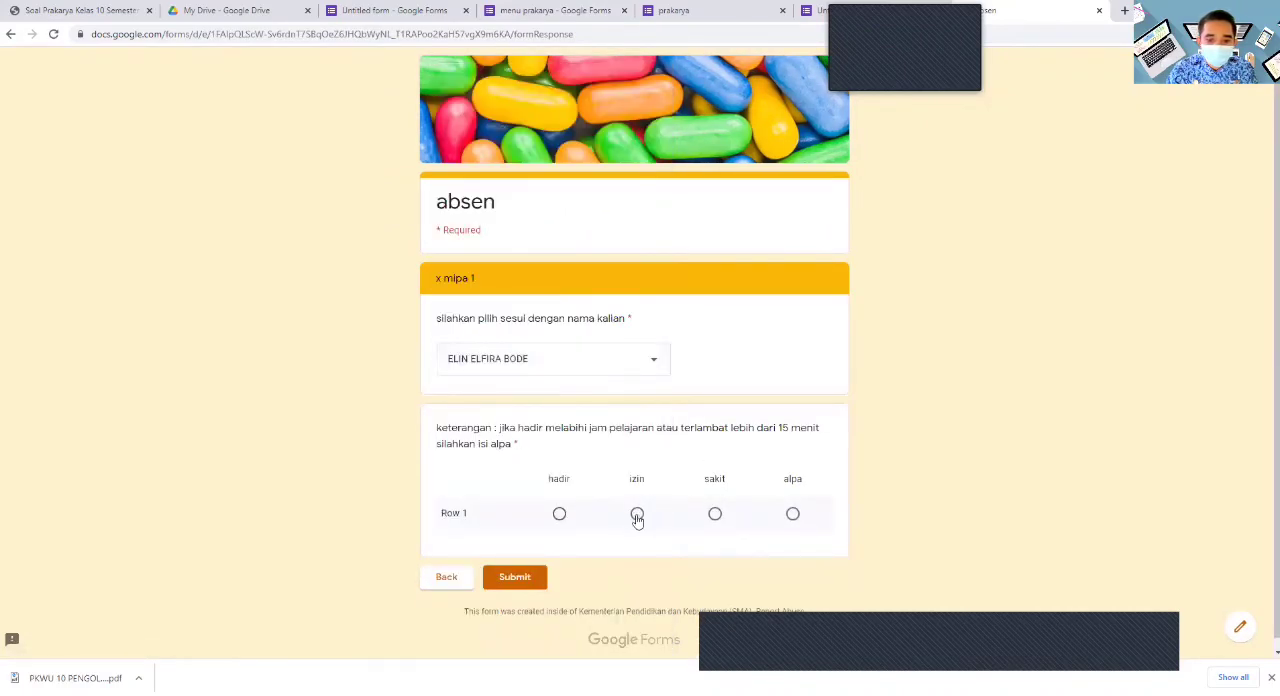
pyautogui.click(509, 580)
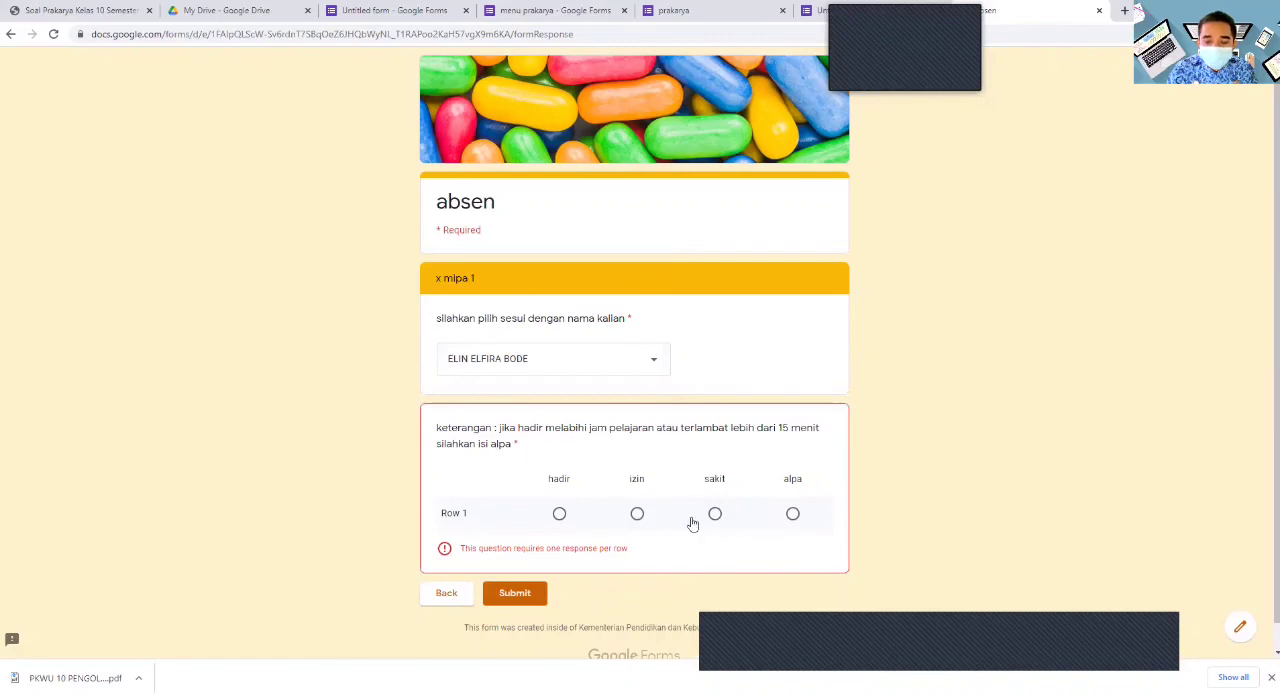
pyautogui.click(637, 514)
pyautogui.click(538, 577)
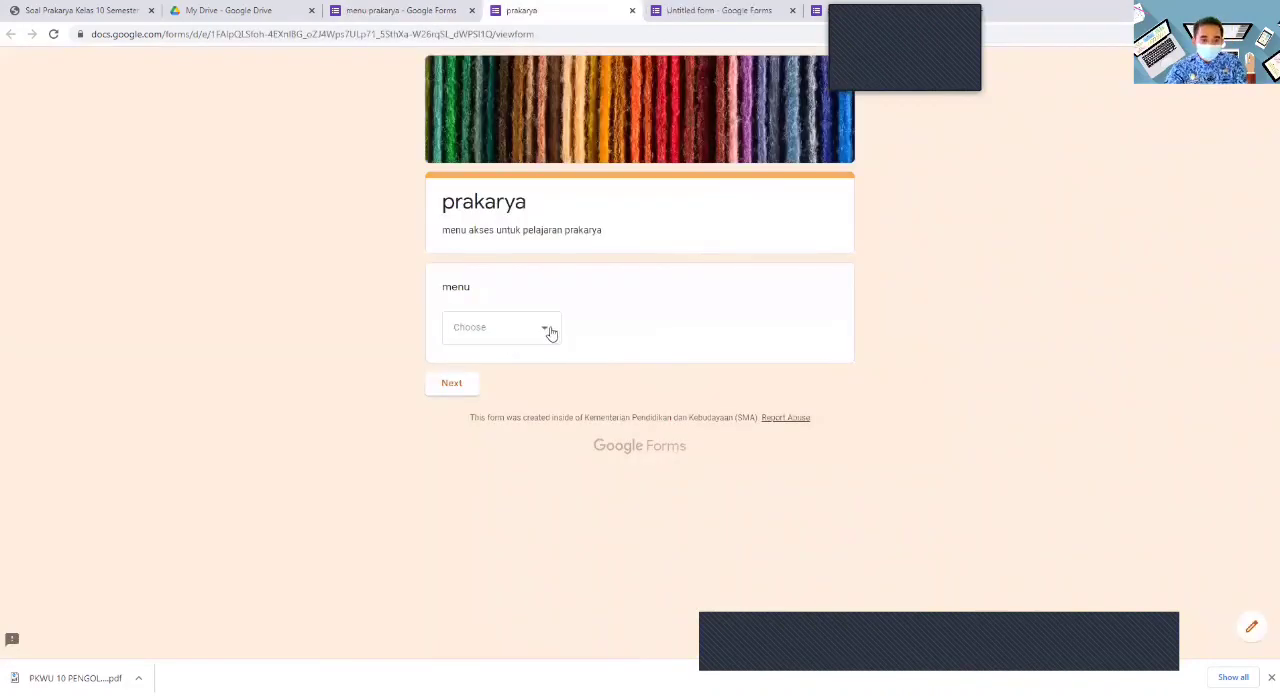
# - Choose materi pdf in the prakarya menu preview, continue to its section and look through the linked PDF
pyautogui.click(550, 332)
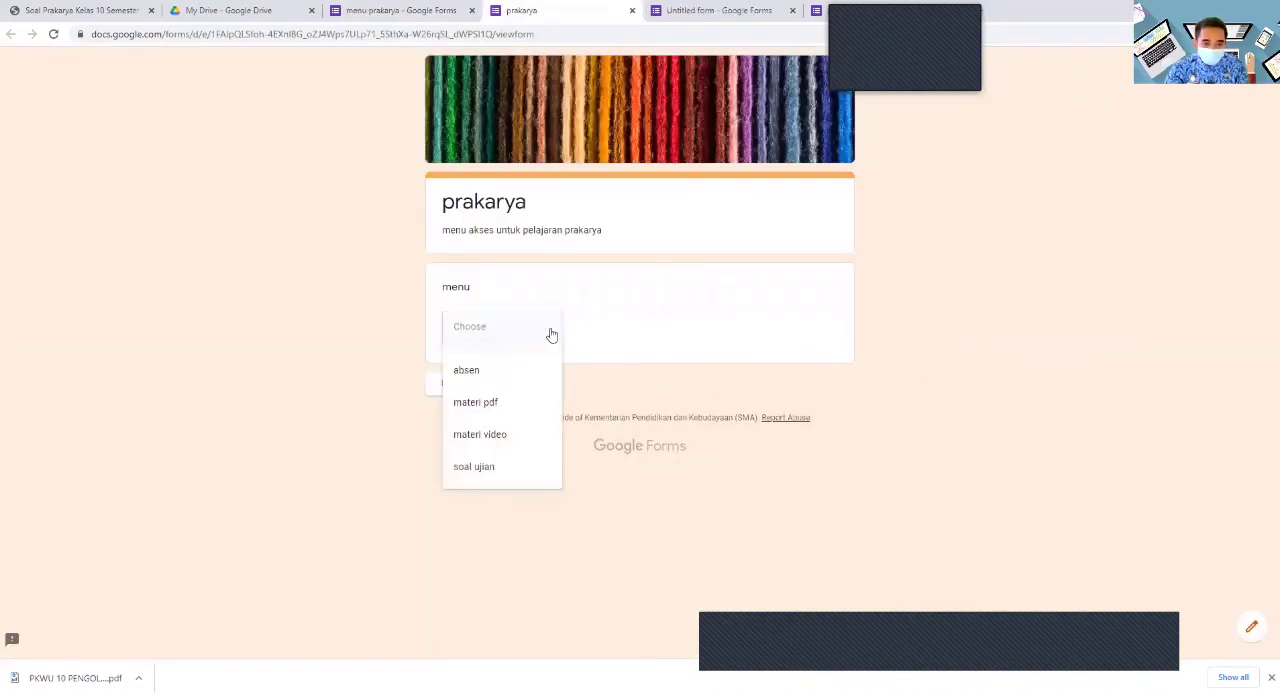
pyautogui.click(508, 411)
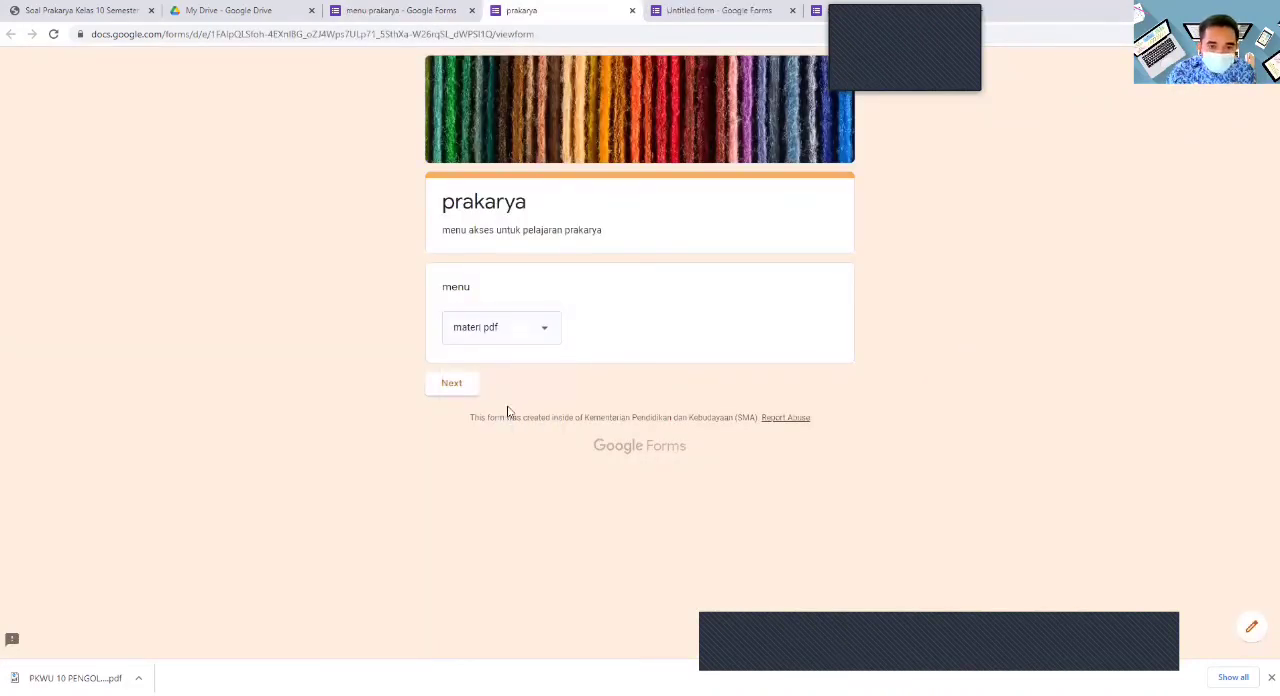
pyautogui.click(468, 388)
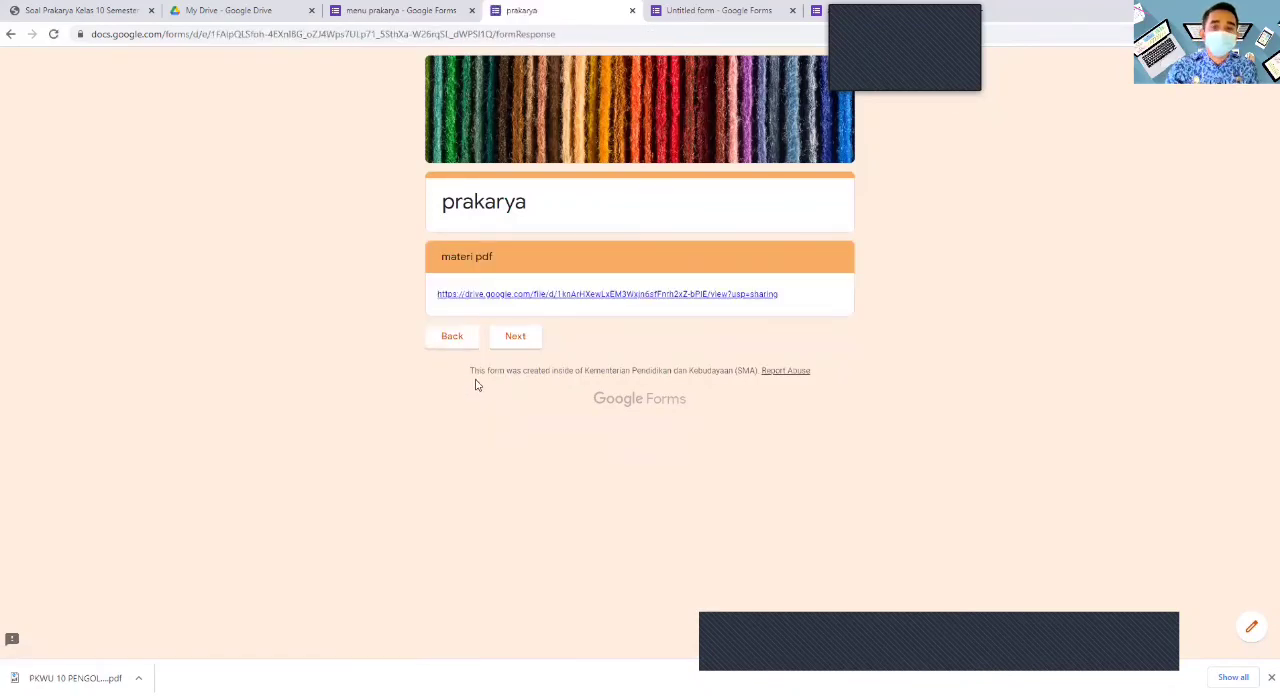
pyautogui.click(536, 294)
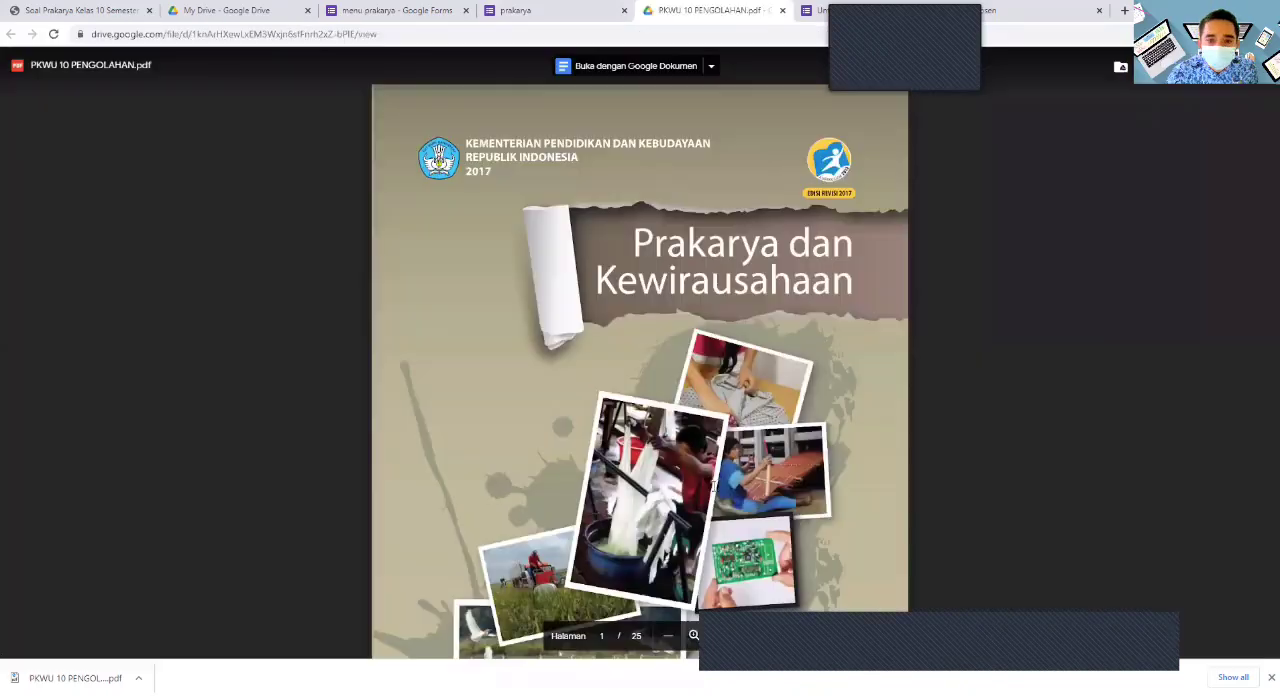
pyautogui.scroll(-4, 741, 475)
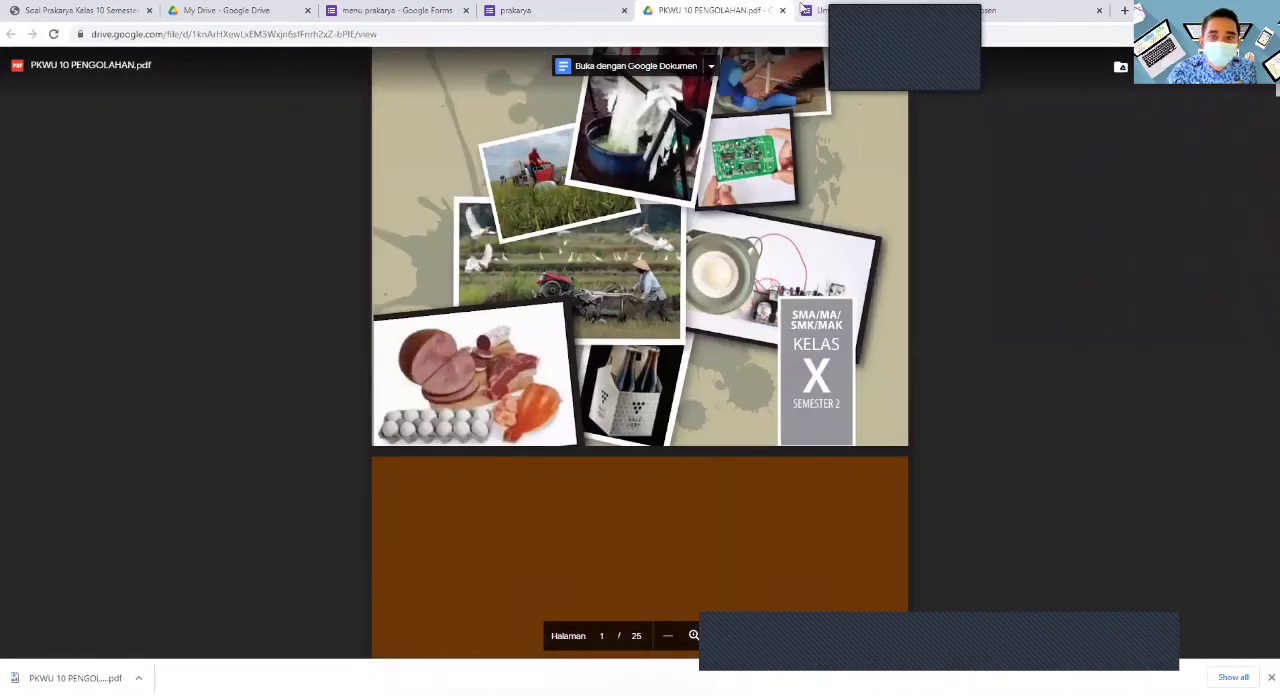
pyautogui.hotkey('ctrl', 'w')
# - Go back to the menu question, choose materi video and continue to the section with the two videos
pyautogui.click(457, 342)
pyautogui.click(543, 332)
pyautogui.click(521, 365)
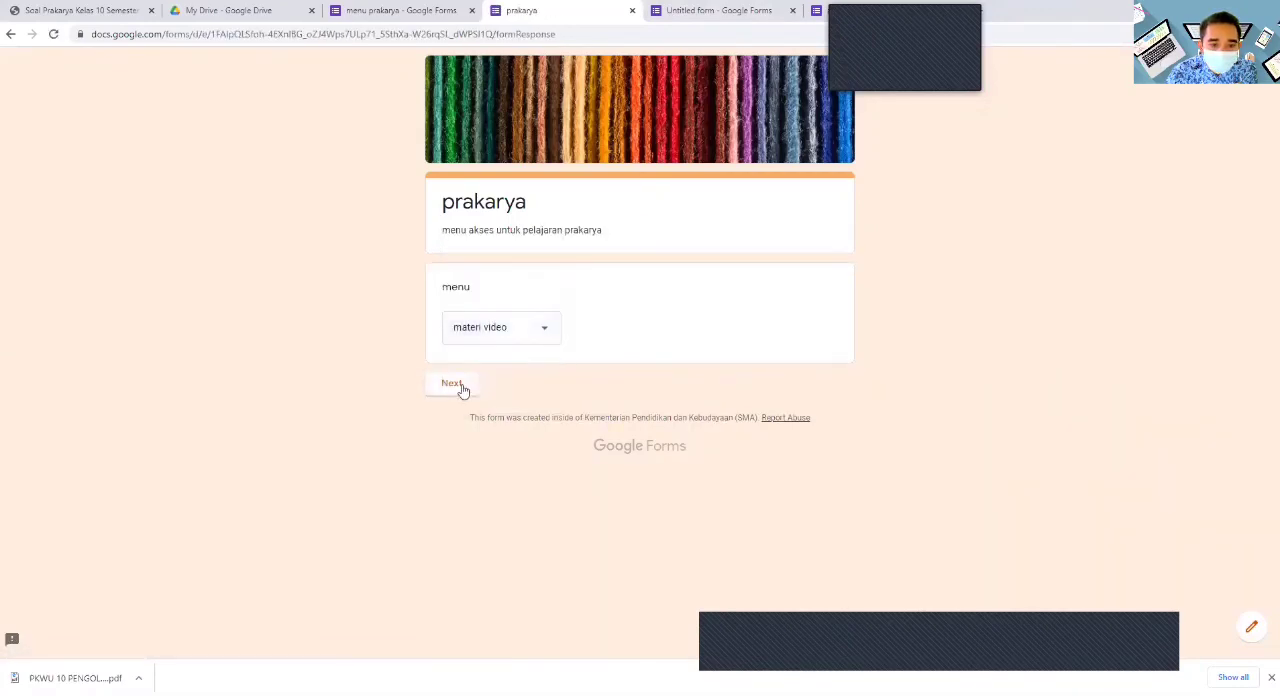
pyautogui.click(463, 392)
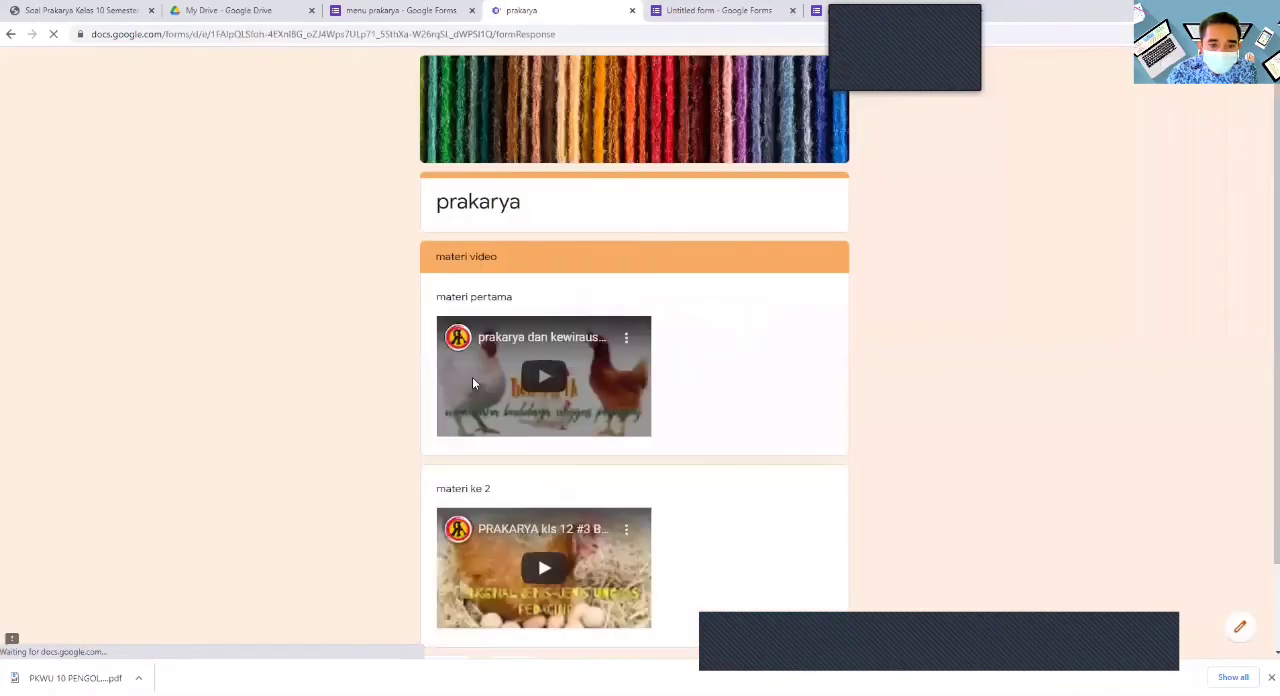
pyautogui.scroll(-2, 480, 385)
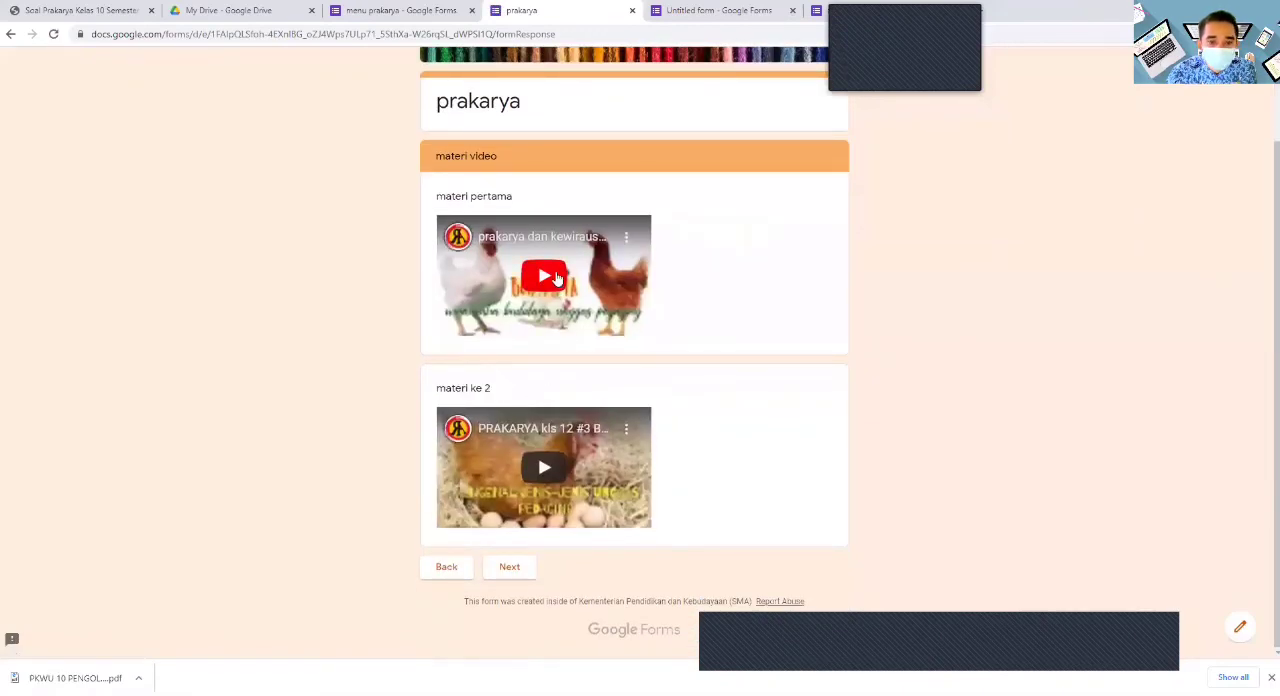
# - Continue to the soal ujian section and open its exam link, and return to the menu prakarya form's editor
pyautogui.click(508, 568)
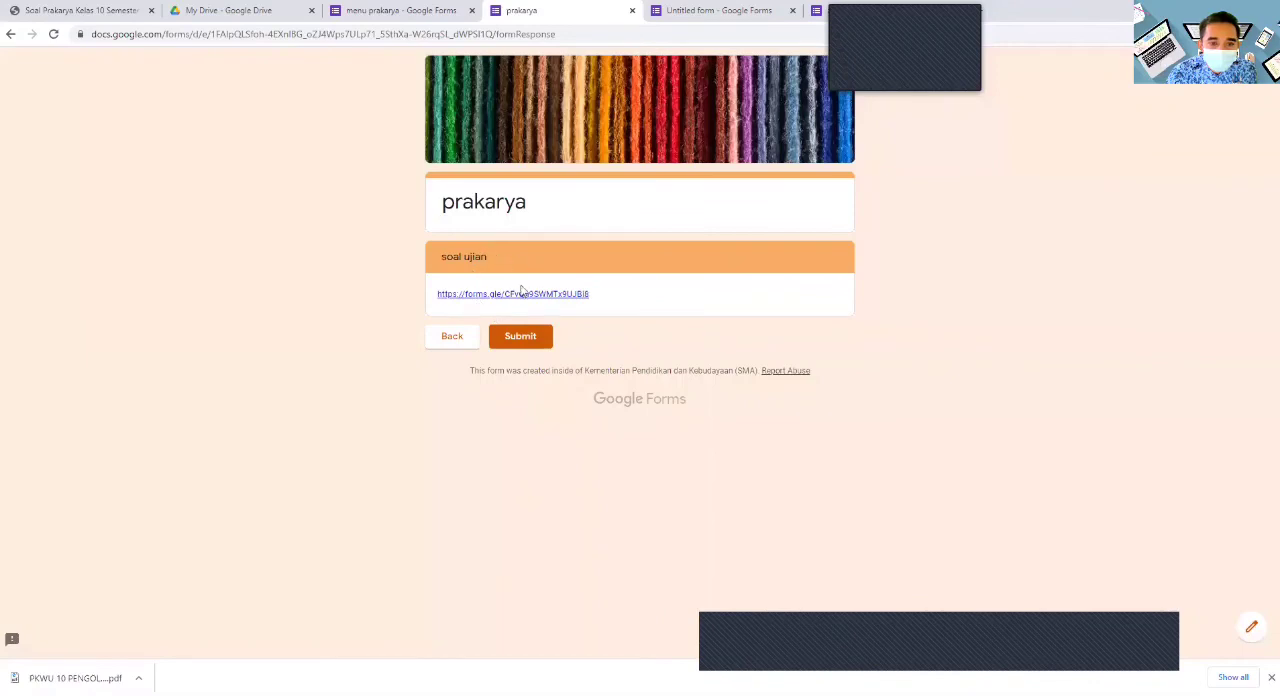
pyautogui.click(523, 296)
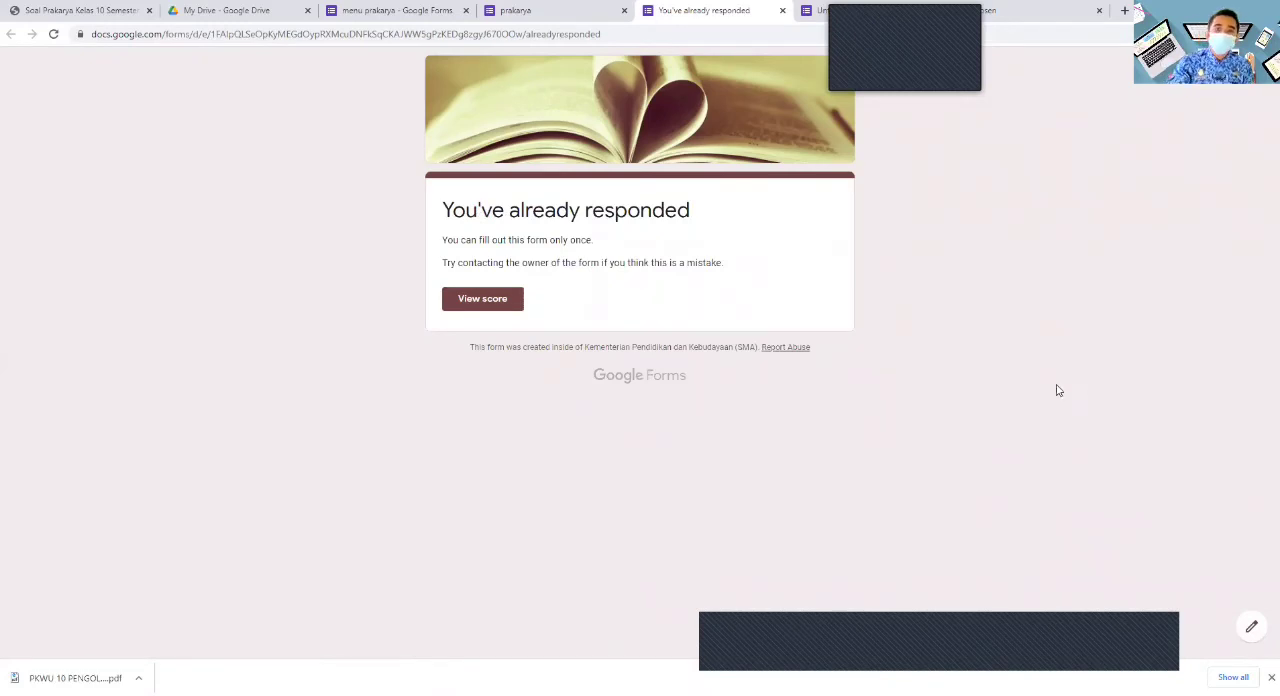
pyautogui.click(408, 10)
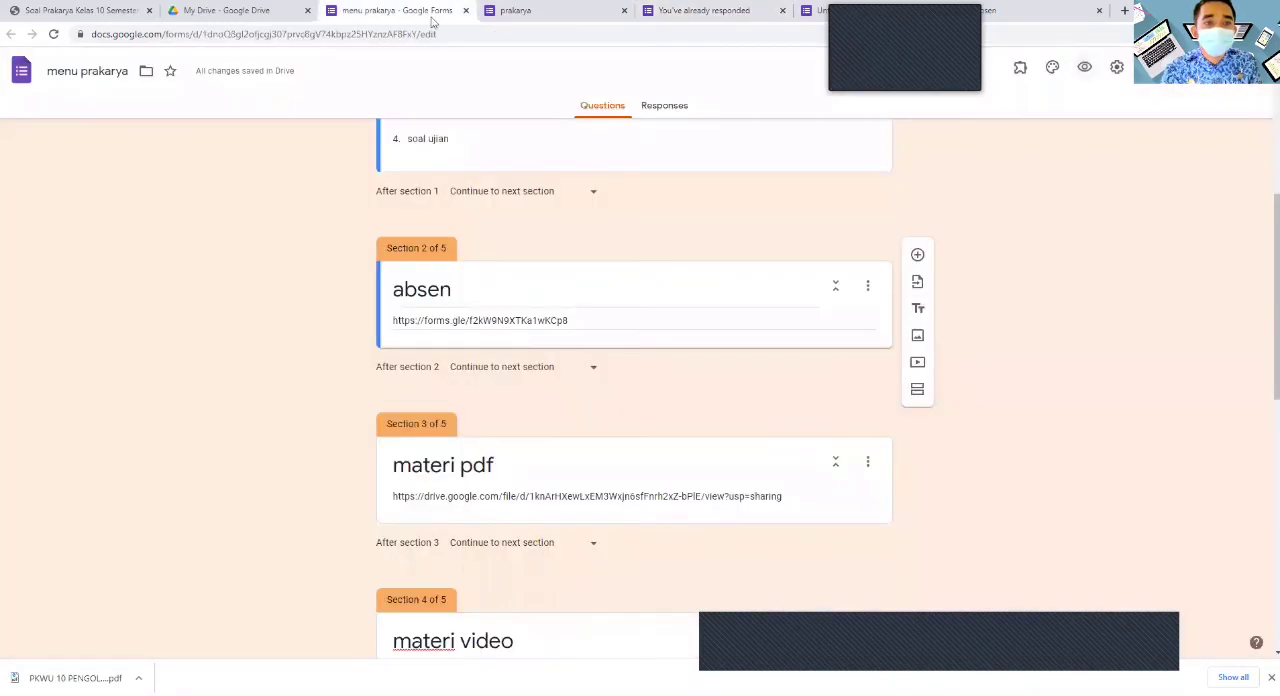